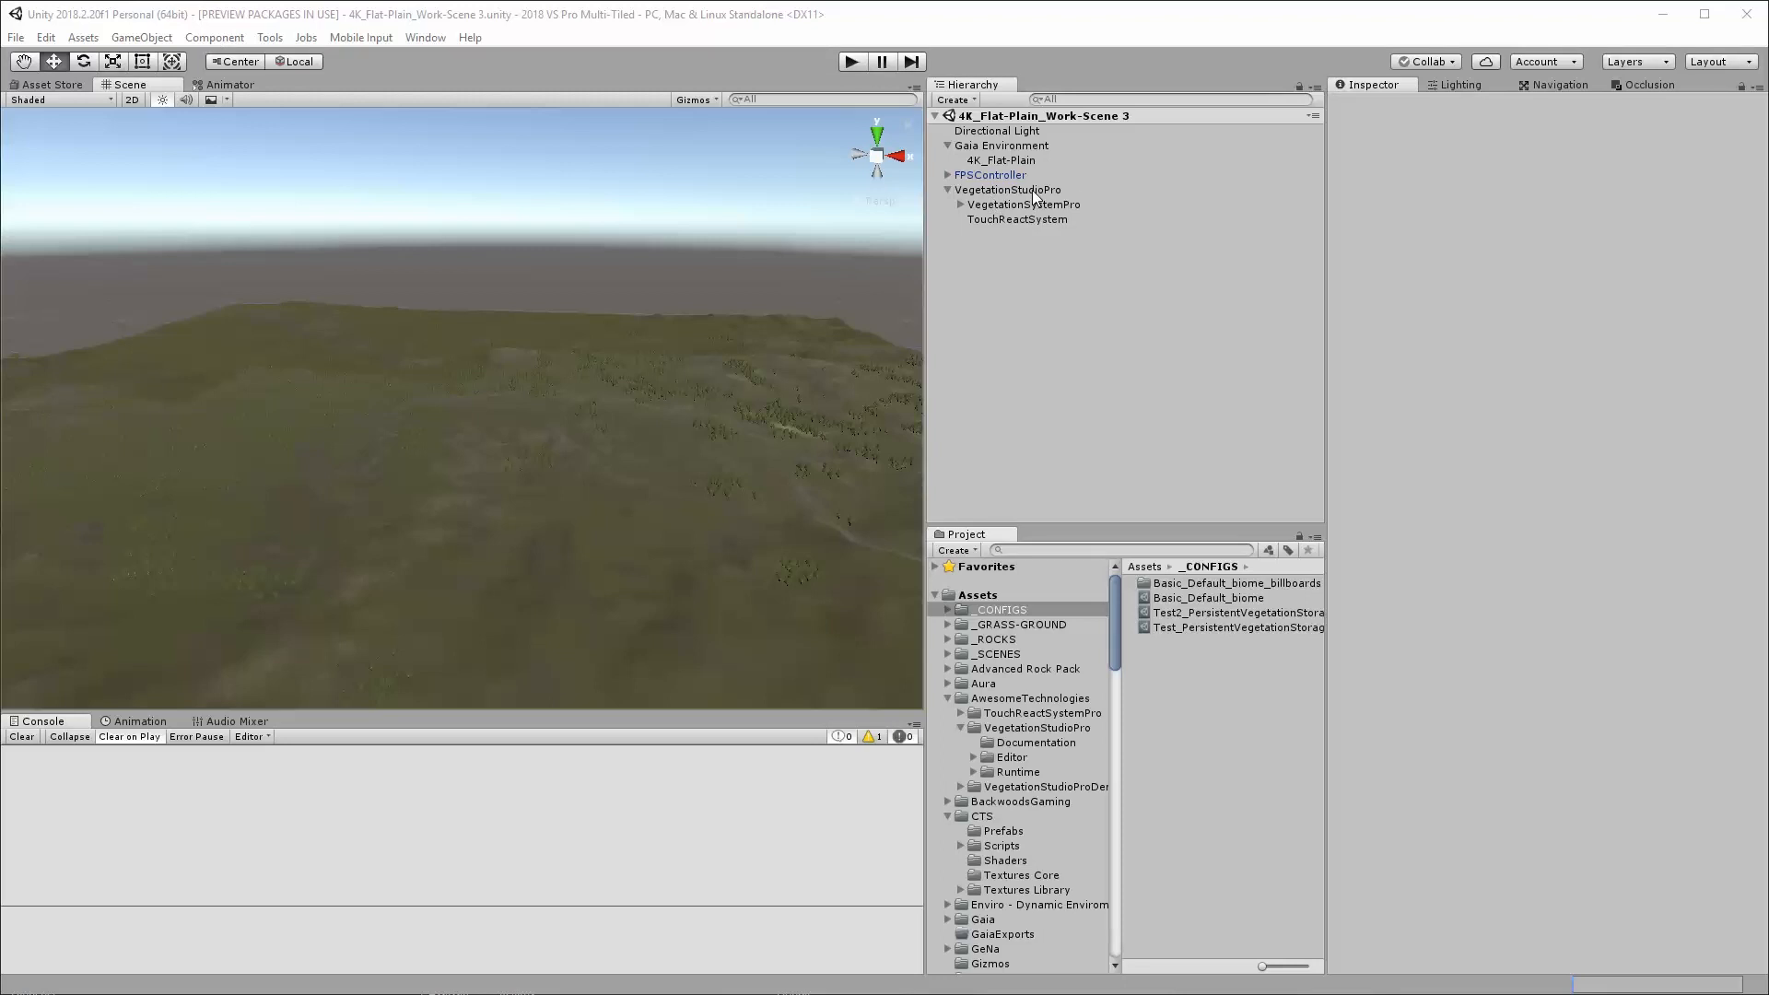
Inspect the 4K_Flat-Plain terrain and the VegetationStudioPro manager, and locate the command that adds Vegetation Studio Pro to the scene
{"action": "left_click", "coordinate": [1011, 160]}
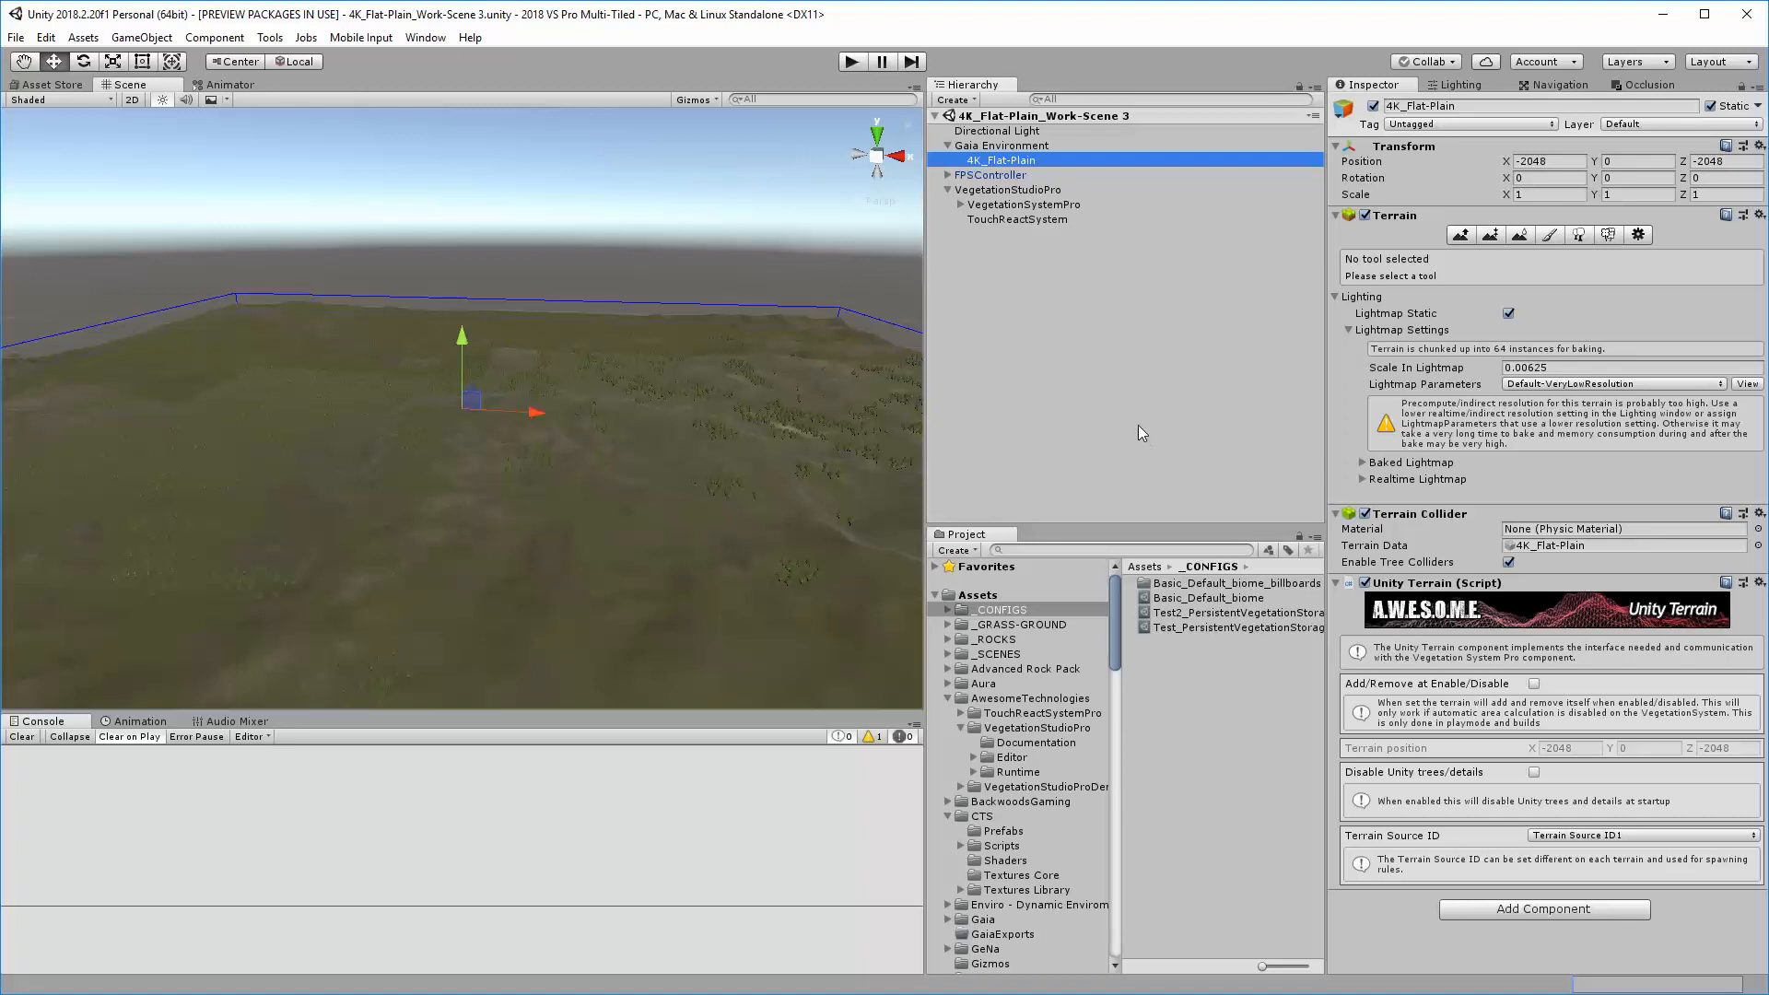
{"action": "left_click", "coordinate": [989, 191]}
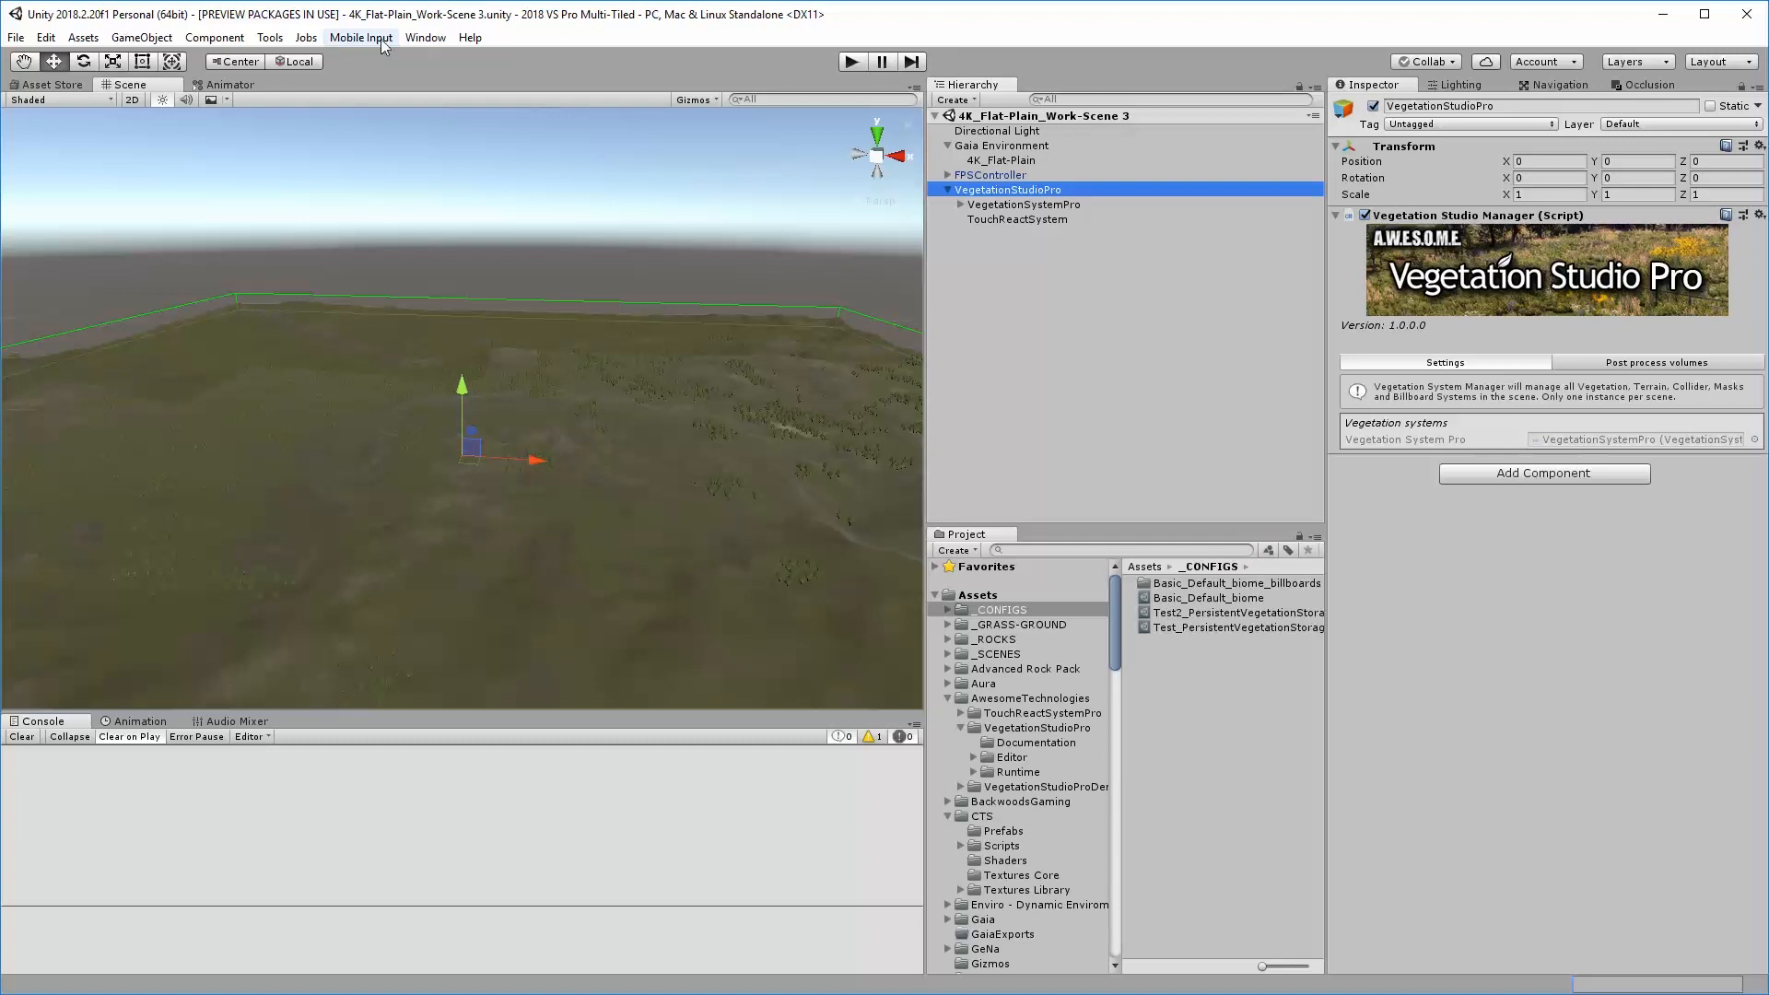
{"action": "left_click", "coordinate": [426, 38]}
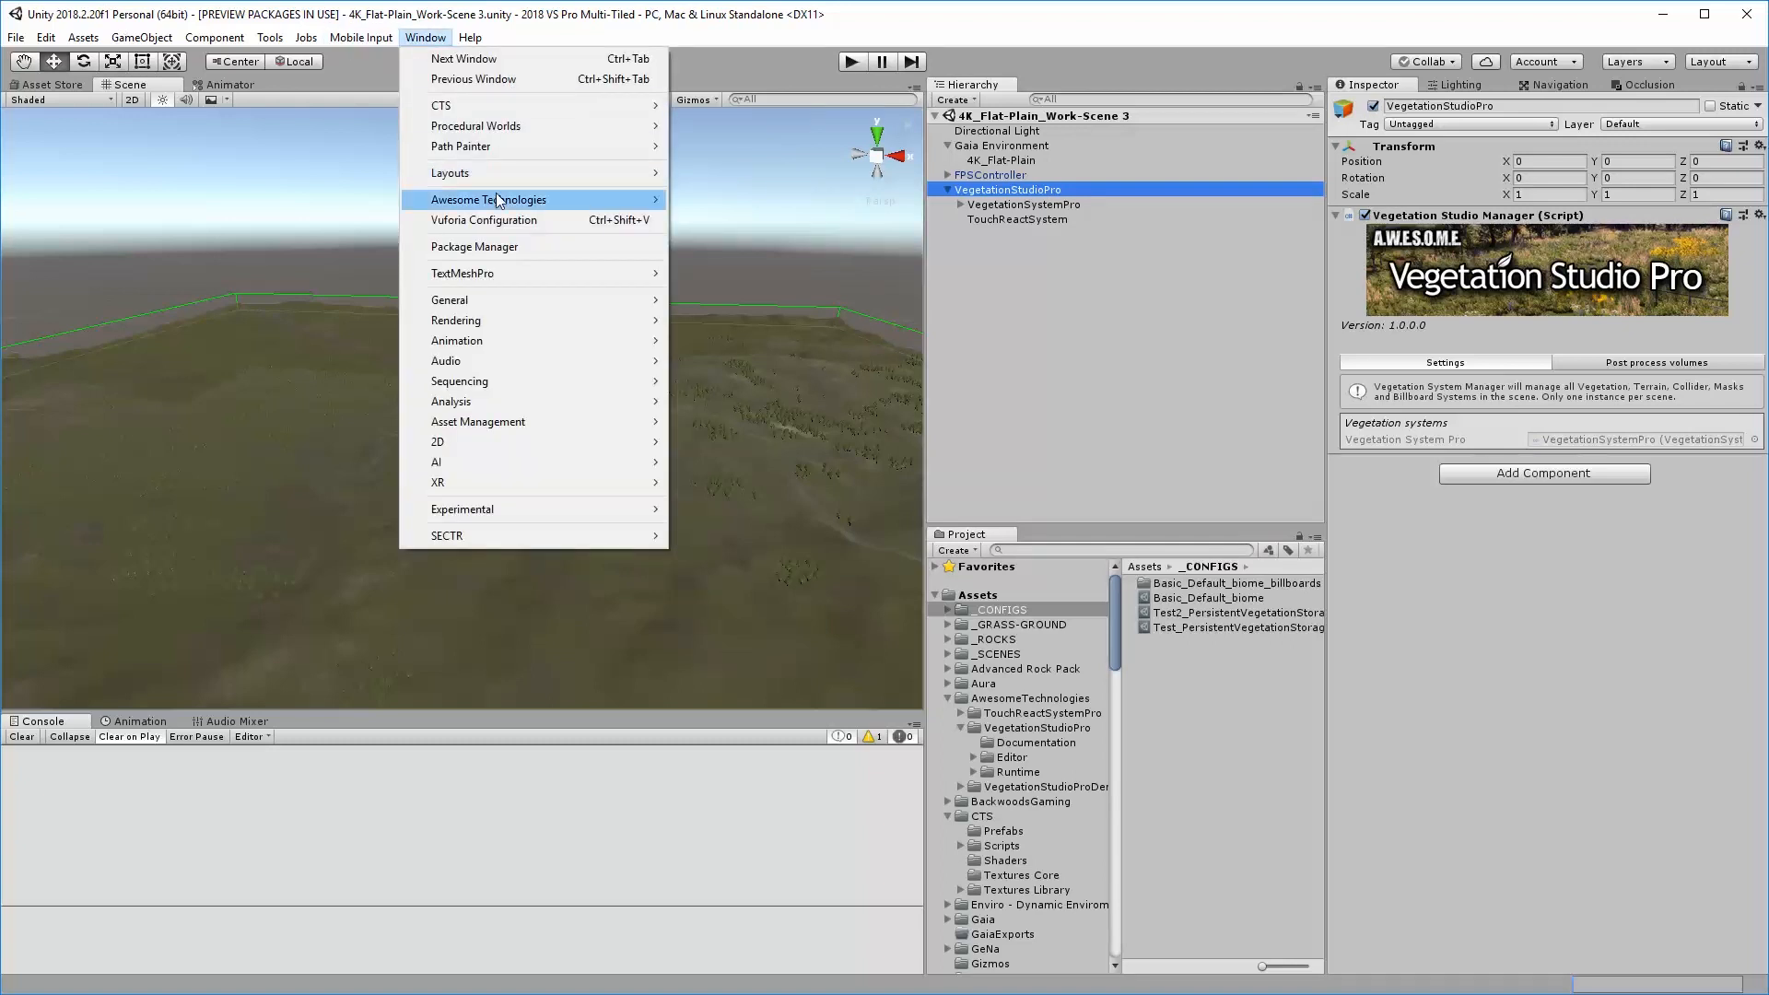
{"action": "mouse_move", "coordinate": [499, 201]}
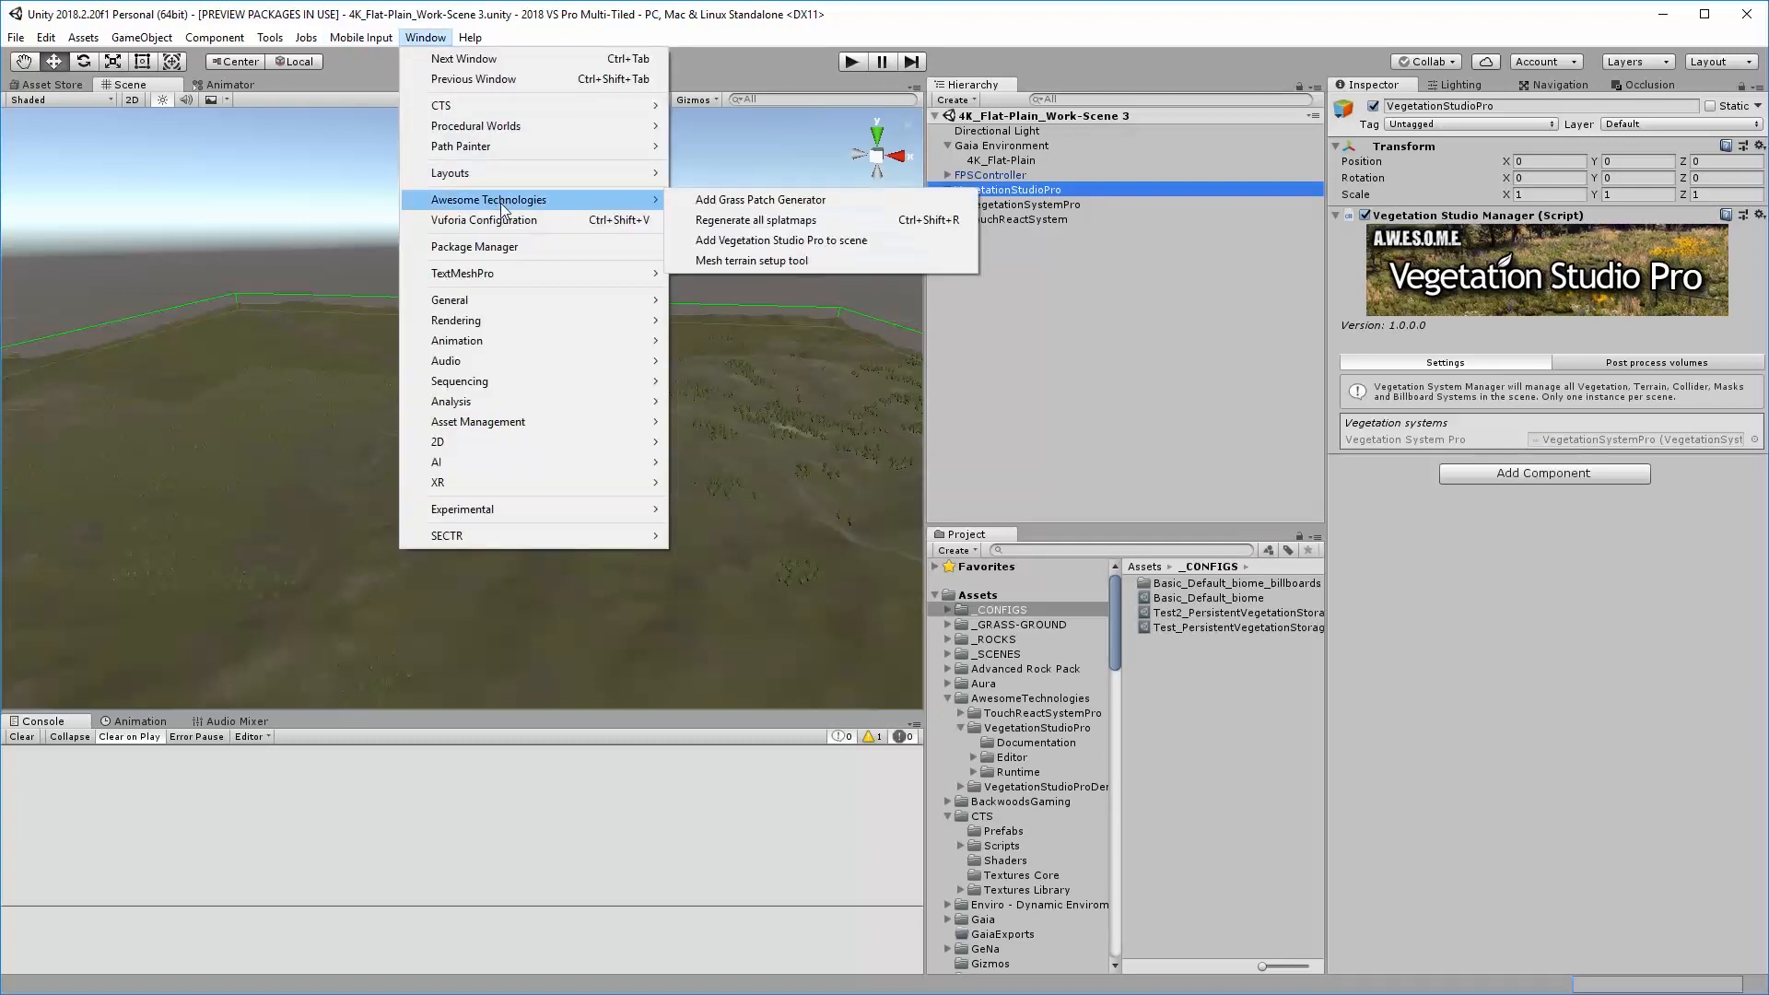
{"action": "left_click", "coordinate": [835, 240]}
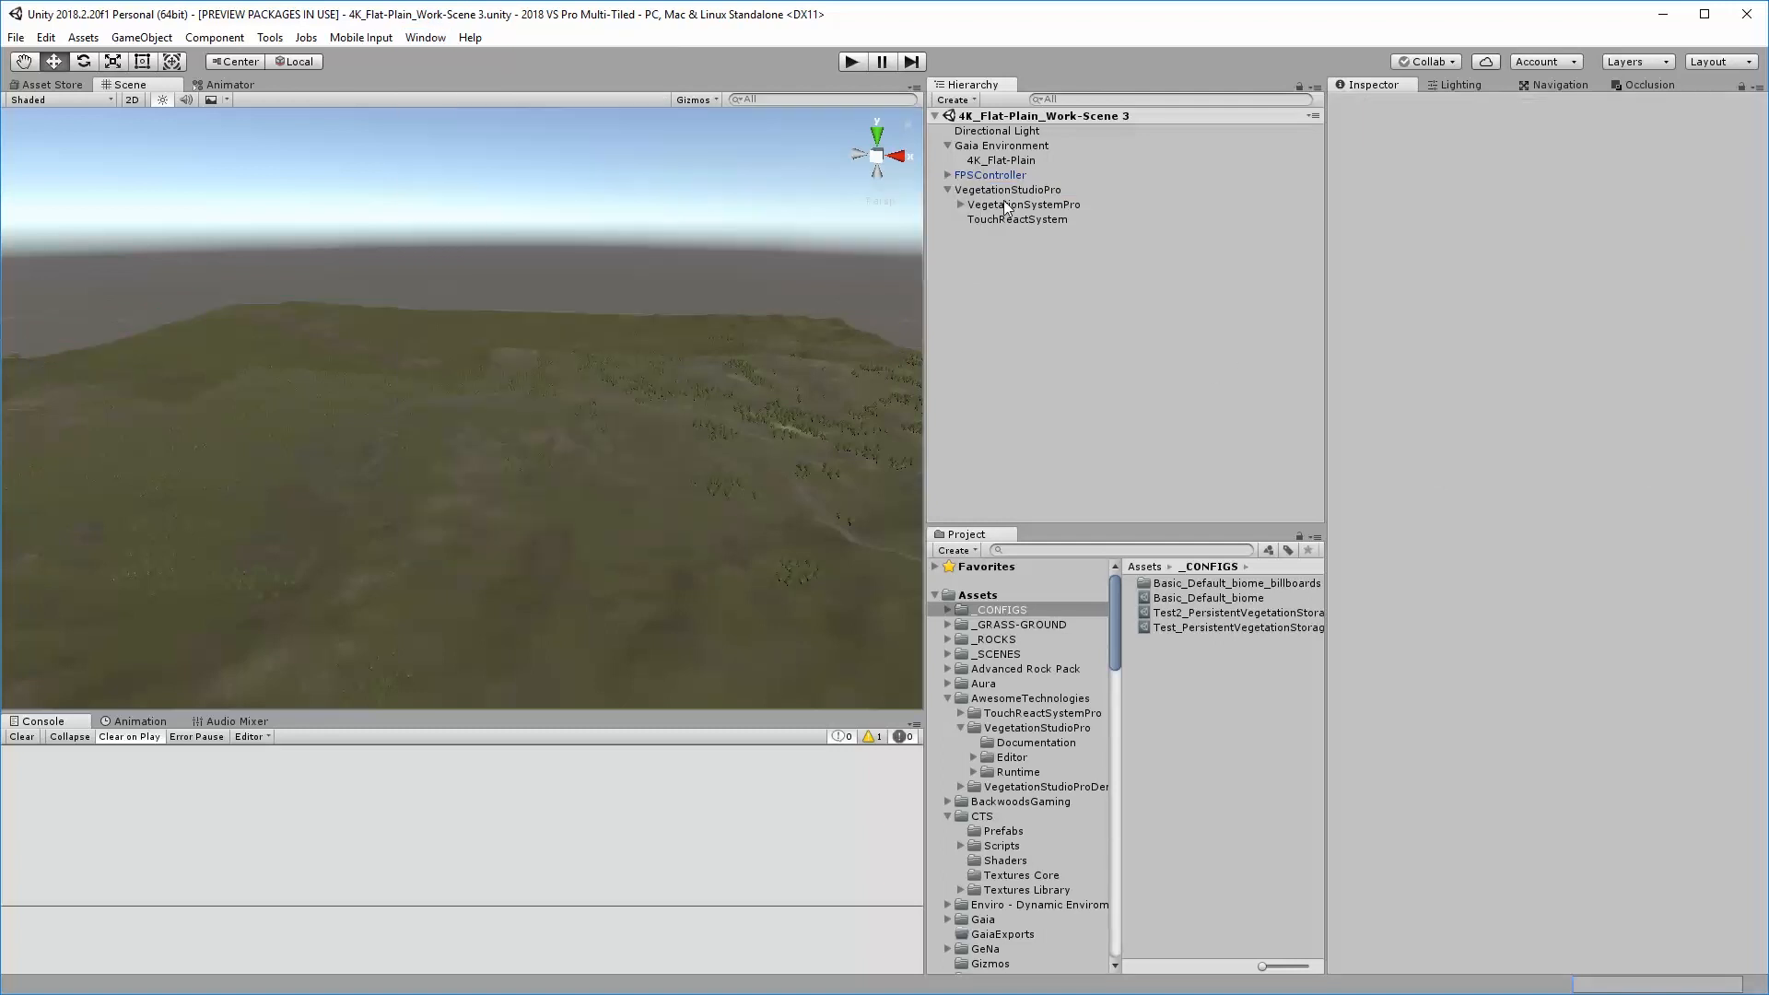
Review VegetationSystemPro's biome settings and locate the option for creating a VegetationPackagePro asset with 4 terrain textures in _CONFIGS
{"action": "left_click", "coordinate": [1005, 204]}
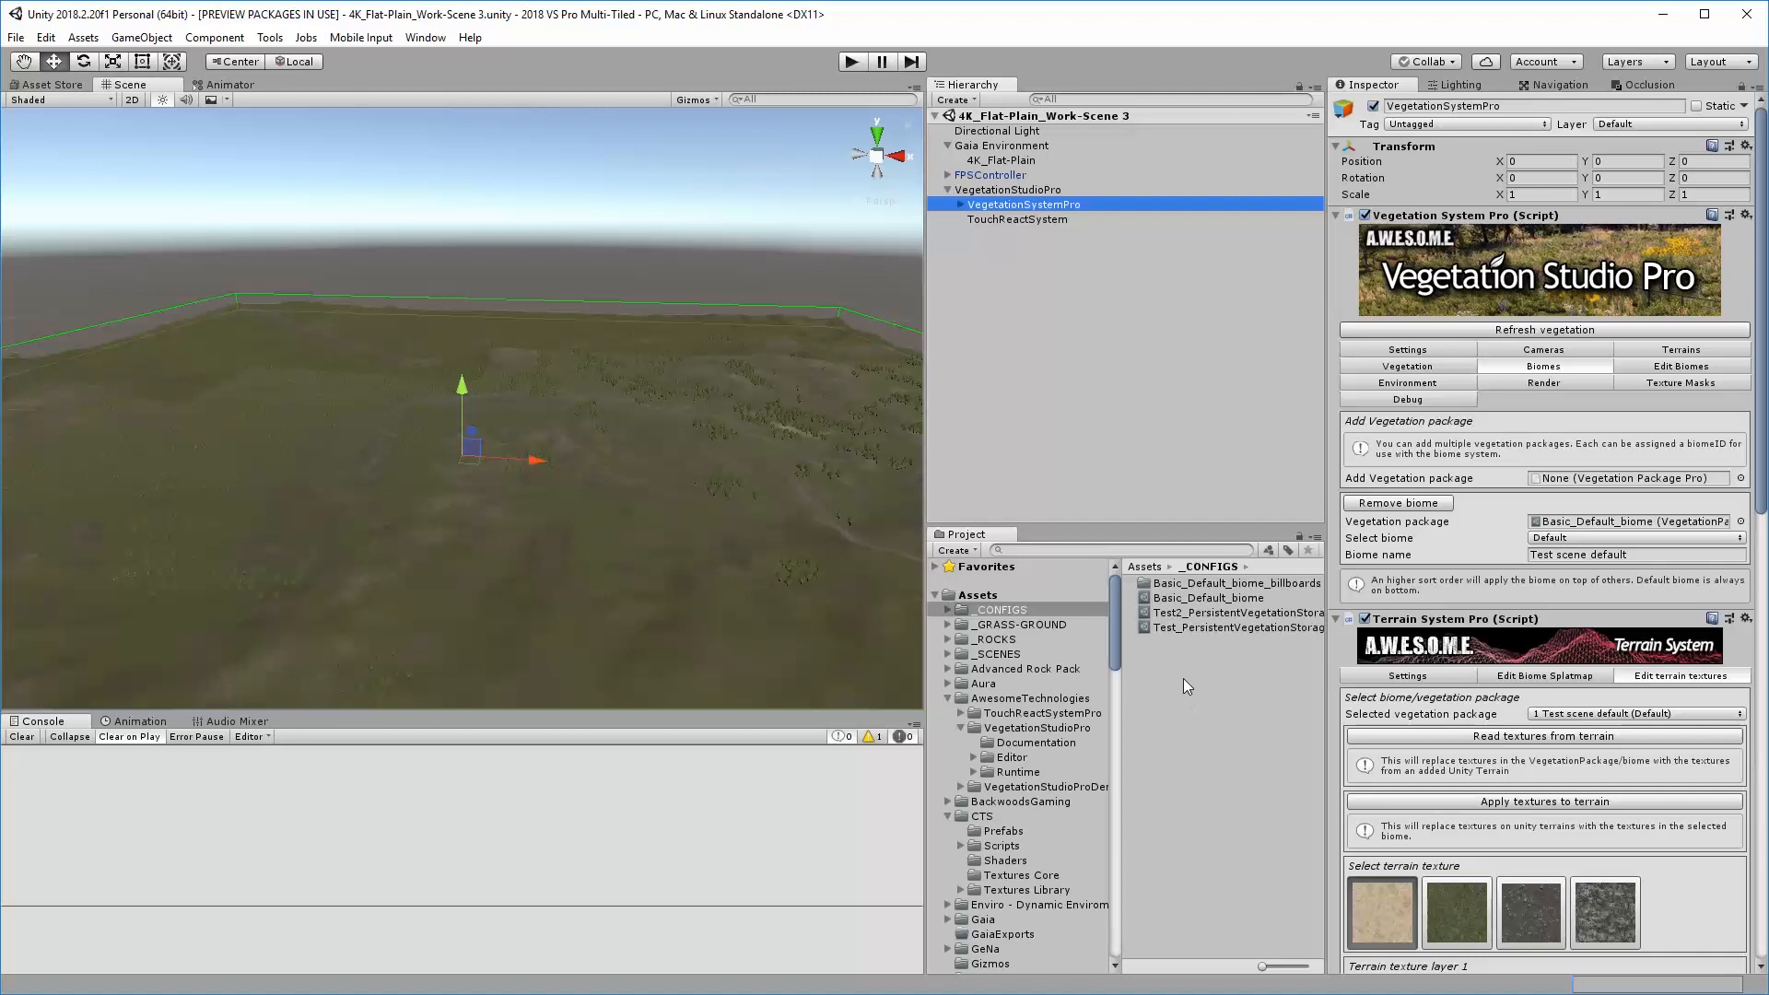
{"action": "right_click", "coordinate": [1180, 655]}
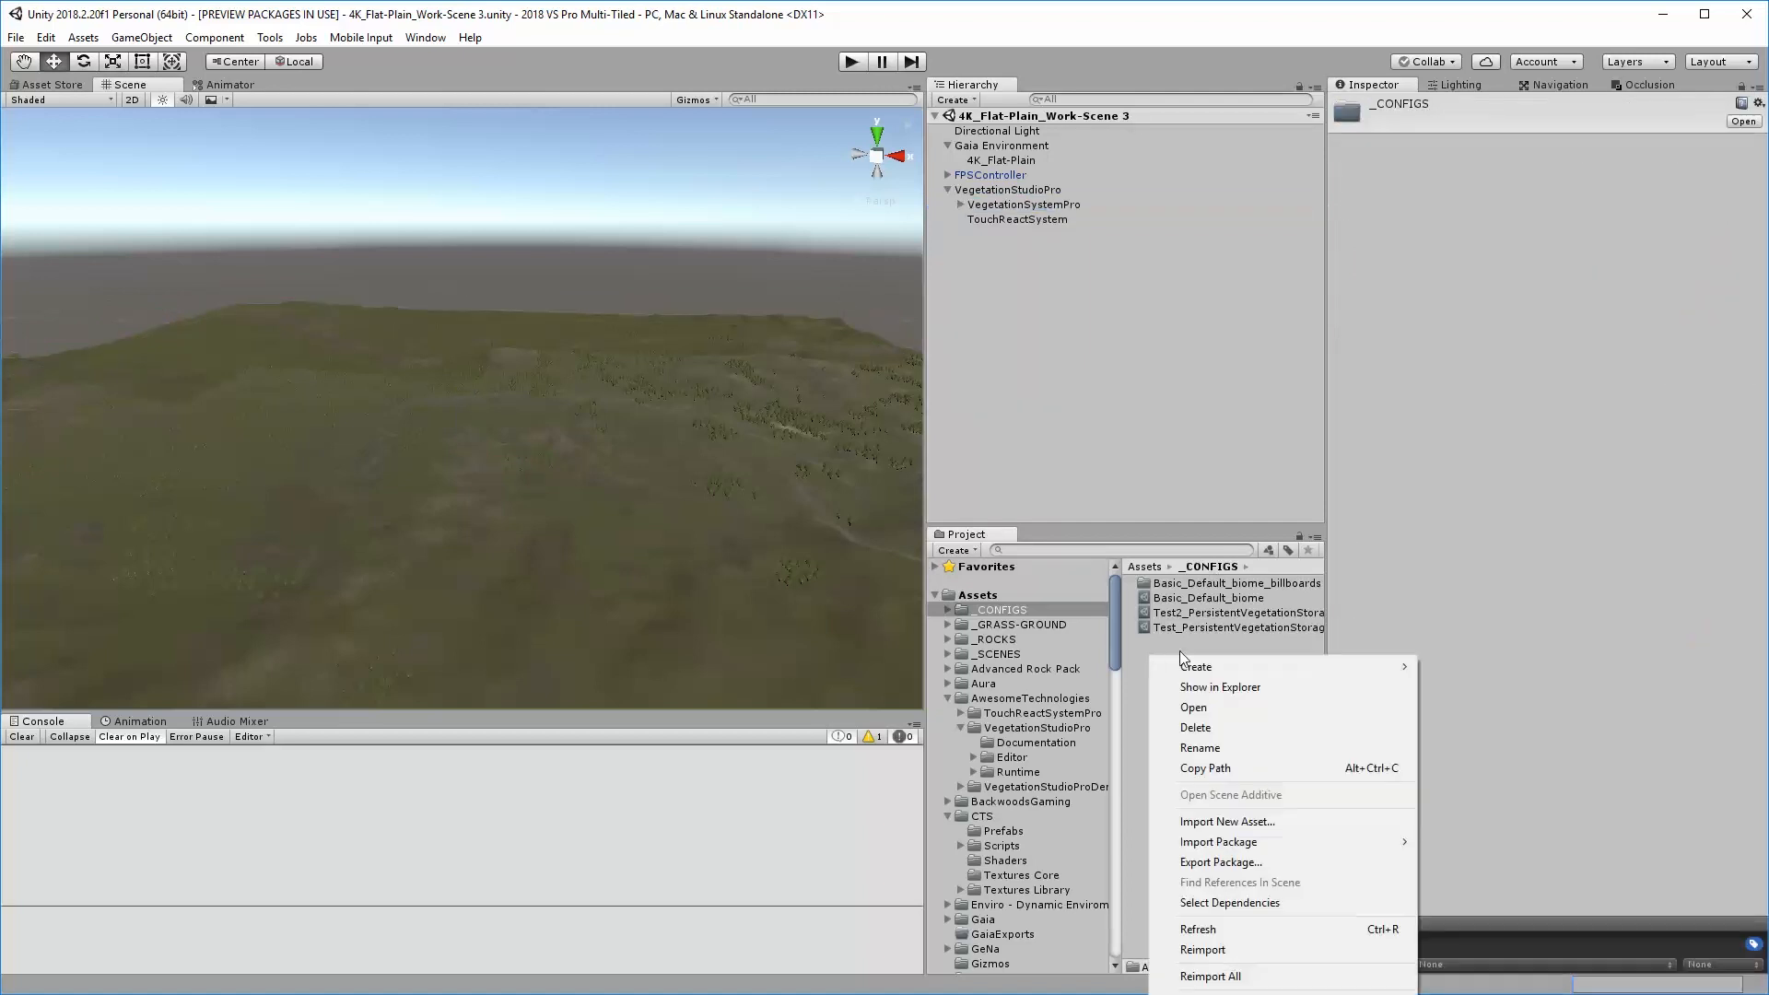
{"action": "mouse_move", "coordinate": [1211, 668]}
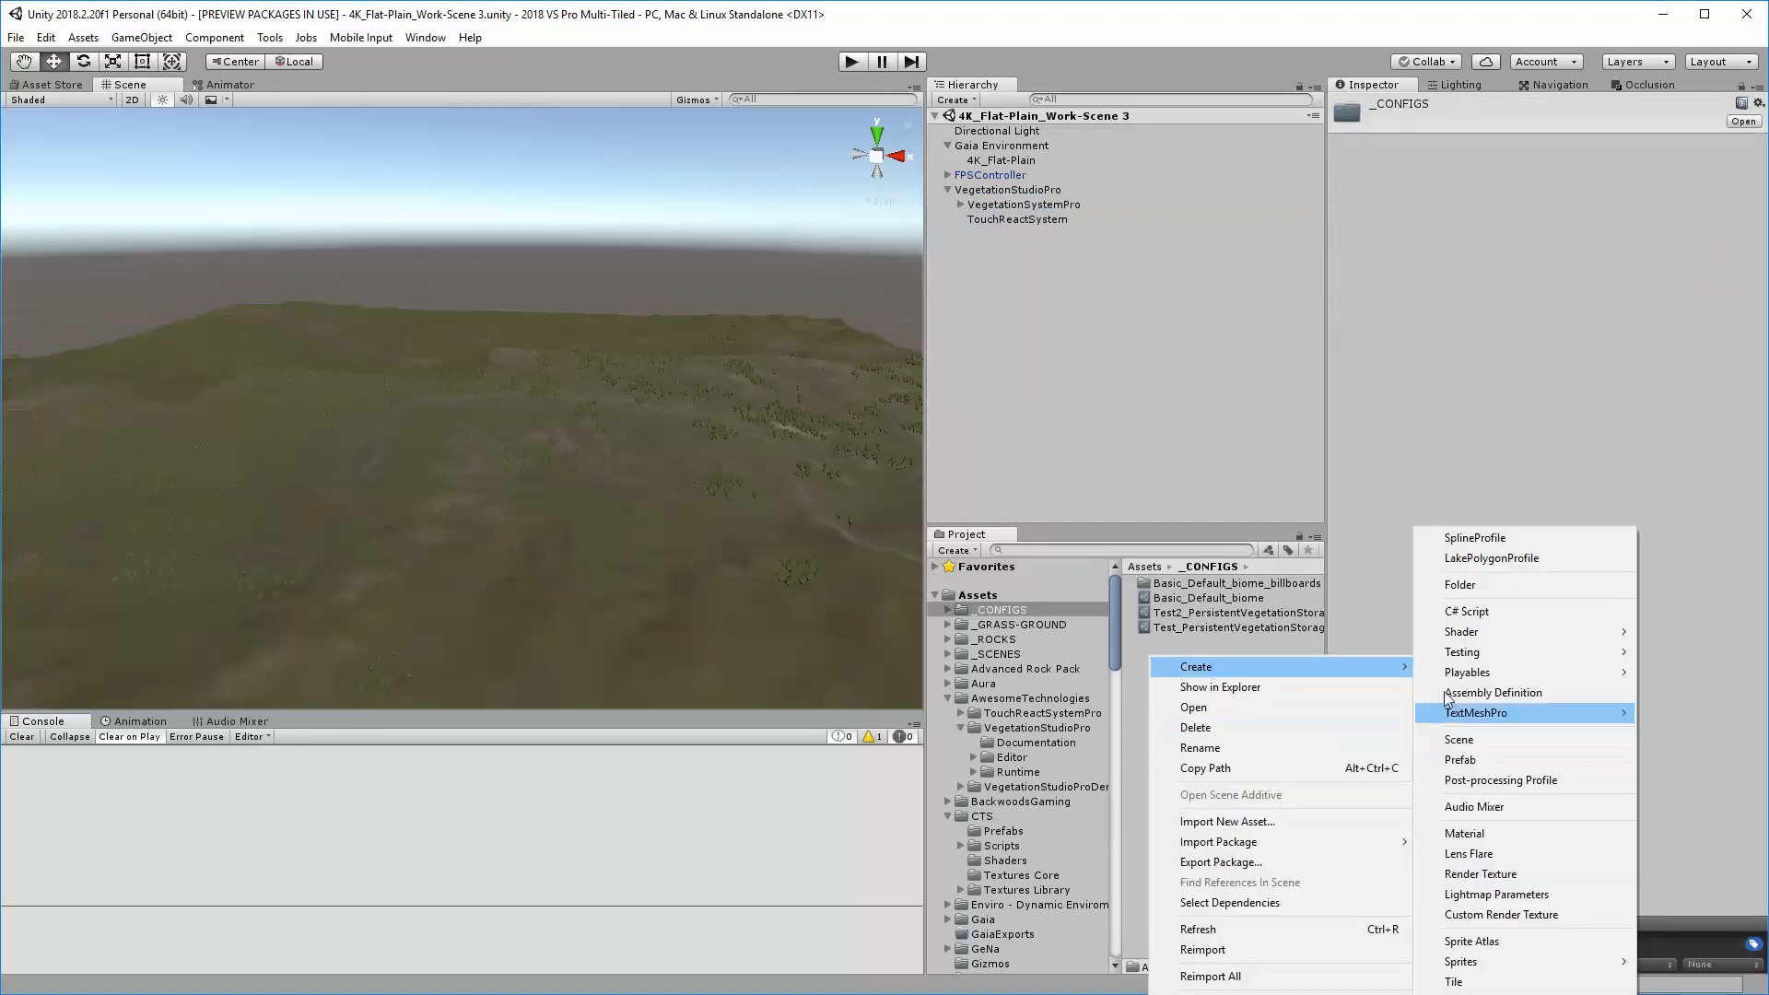
{"action": "left_click", "coordinate": [92, 39]}
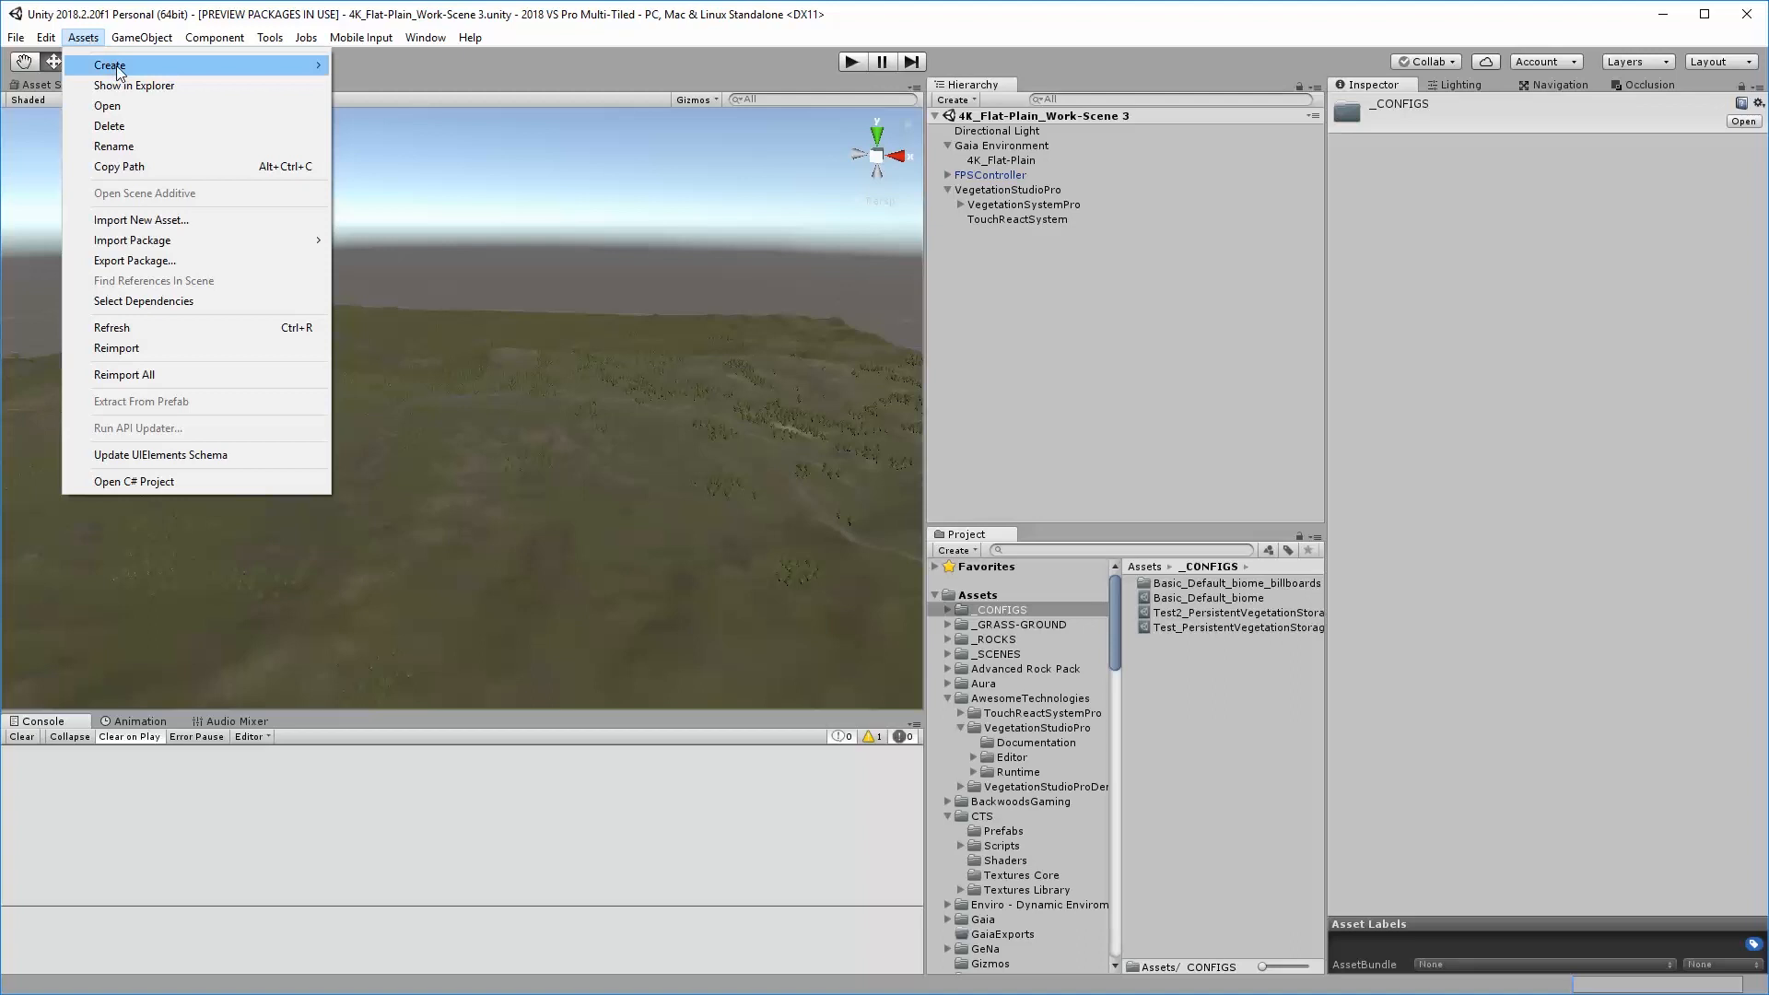
{"action": "mouse_move", "coordinate": [116, 64]}
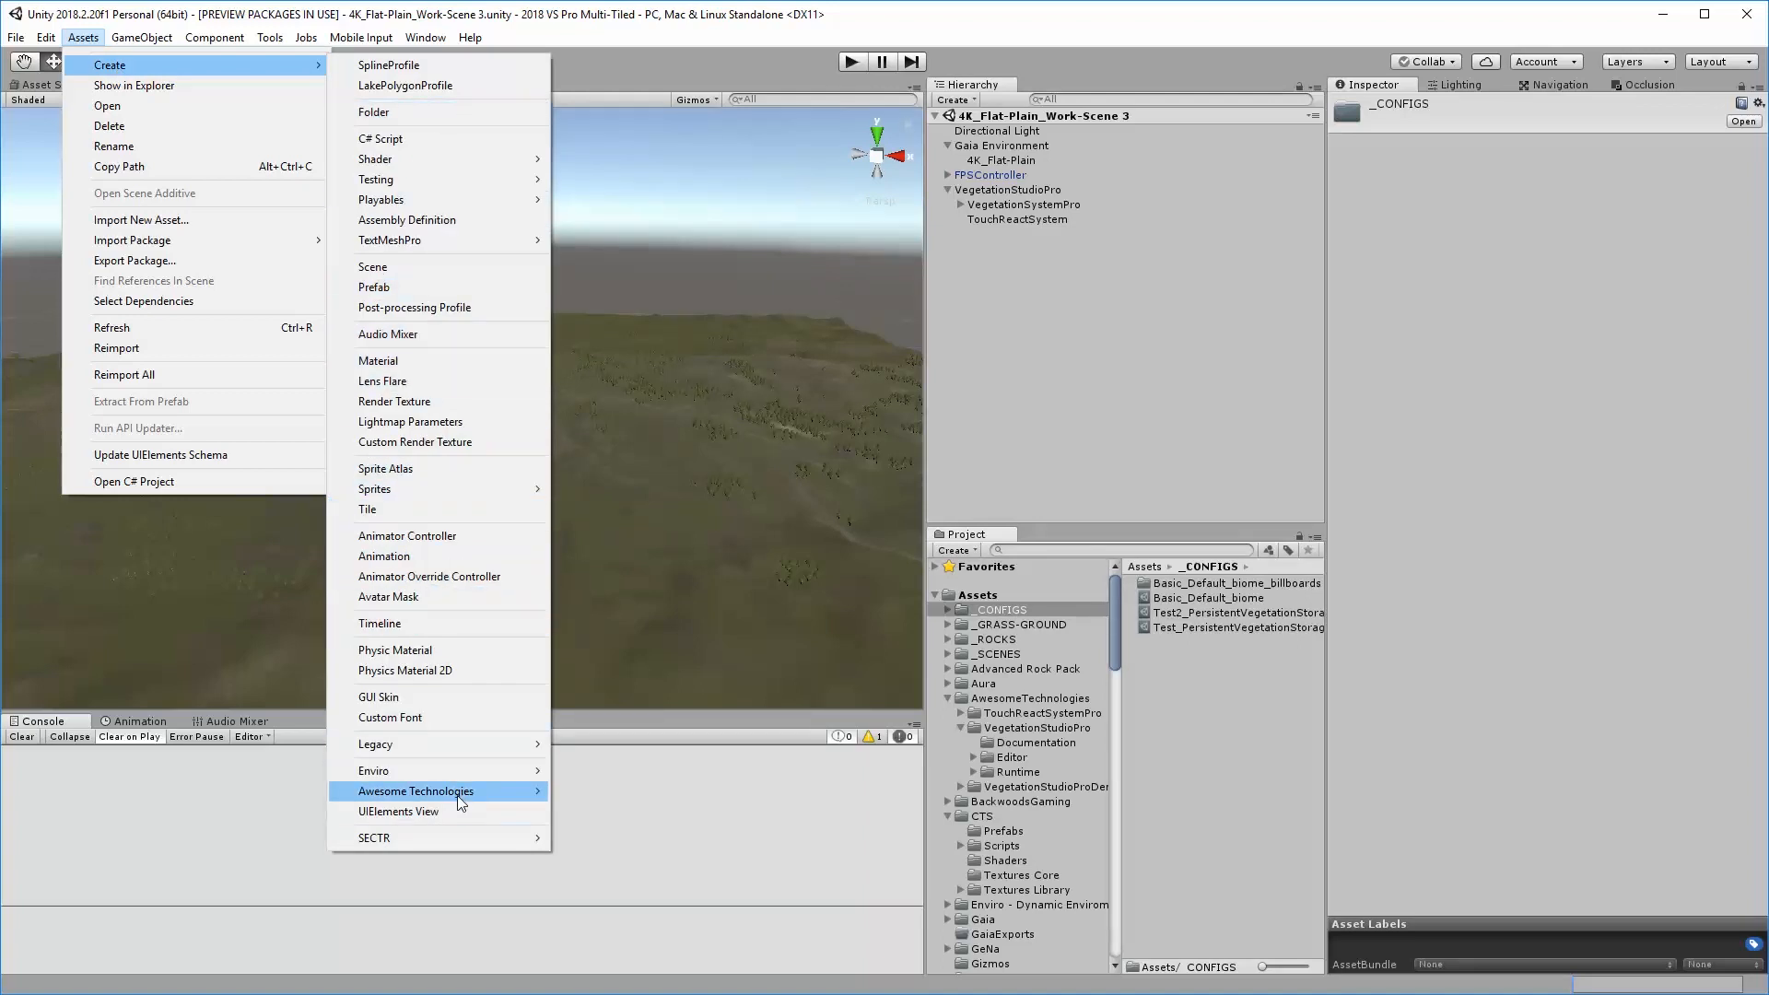
{"action": "mouse_move", "coordinate": [462, 796]}
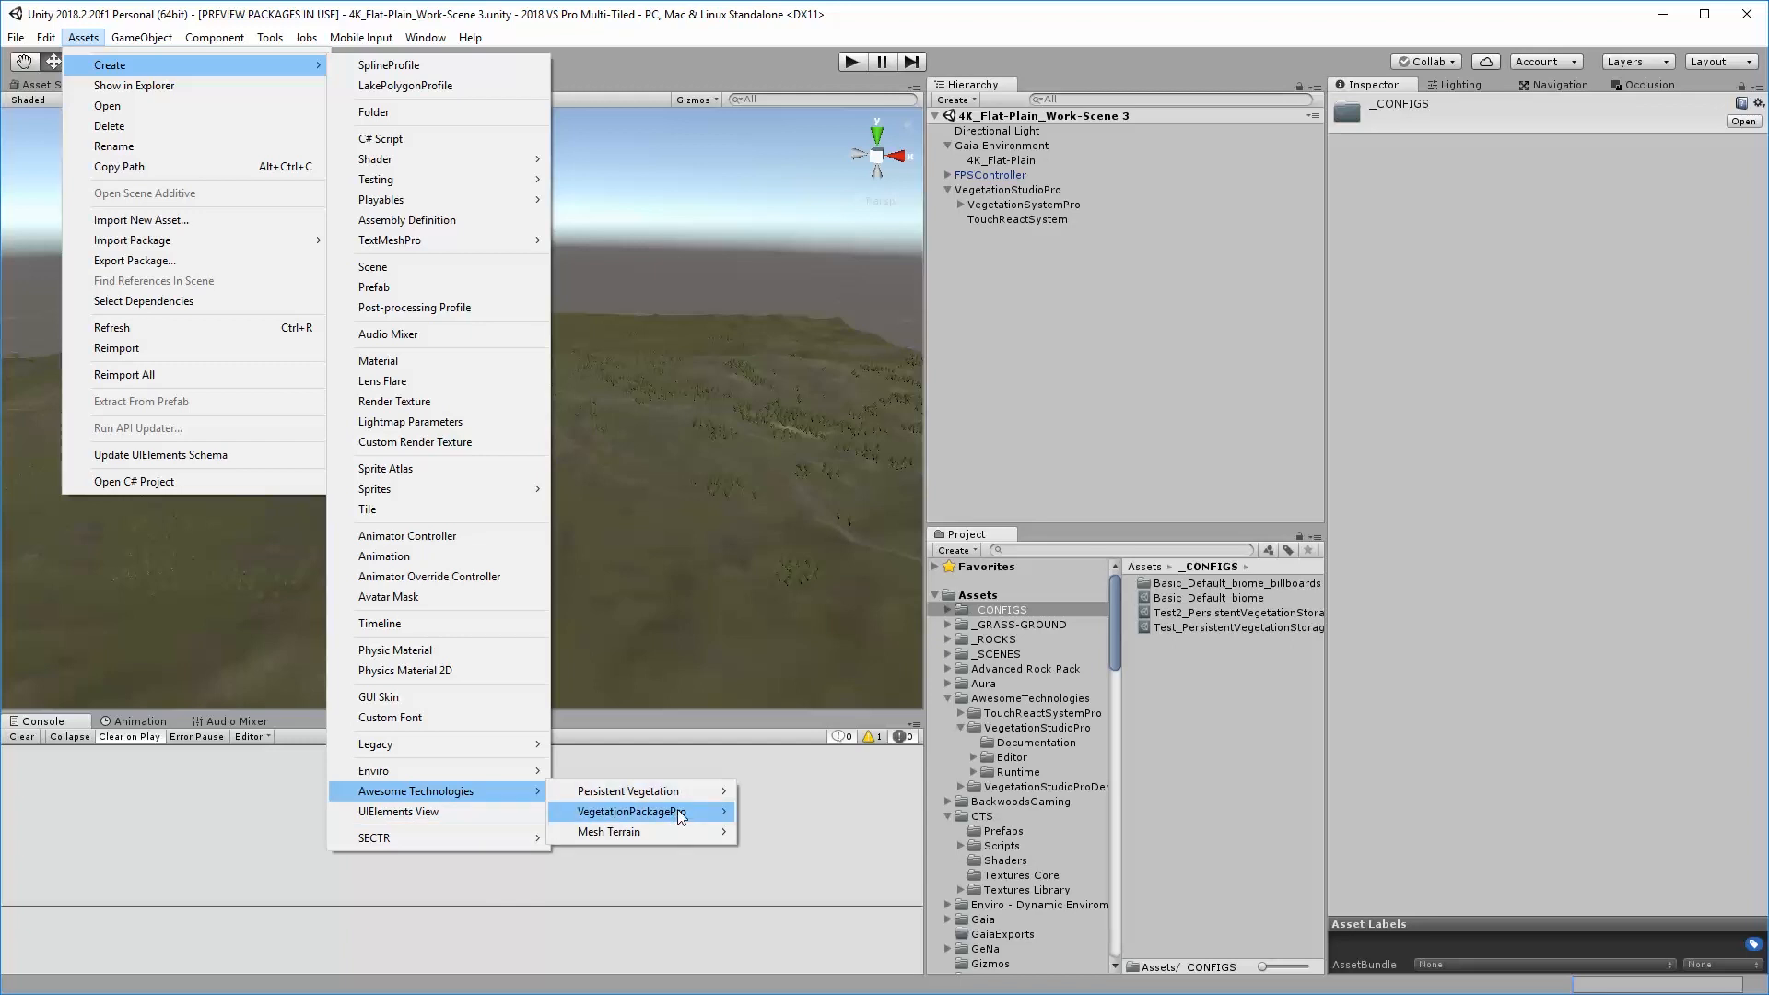
{"action": "mouse_move", "coordinate": [682, 815]}
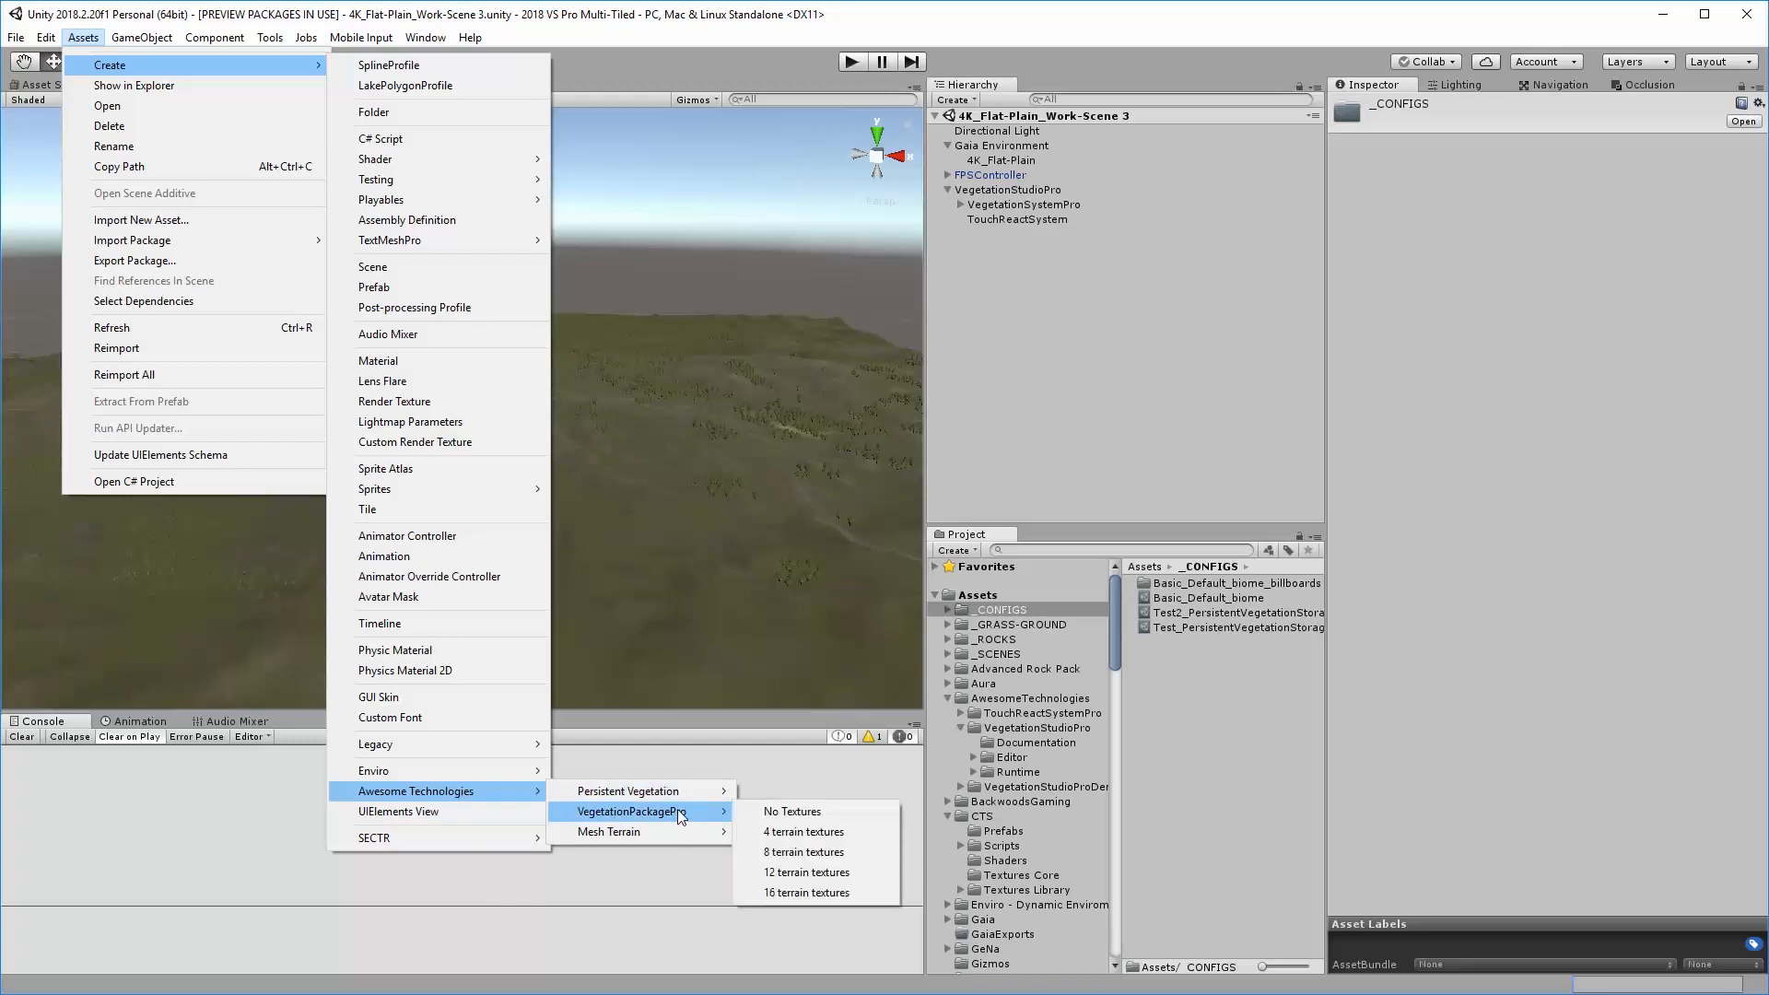
{"action": "left_click", "coordinate": [825, 832]}
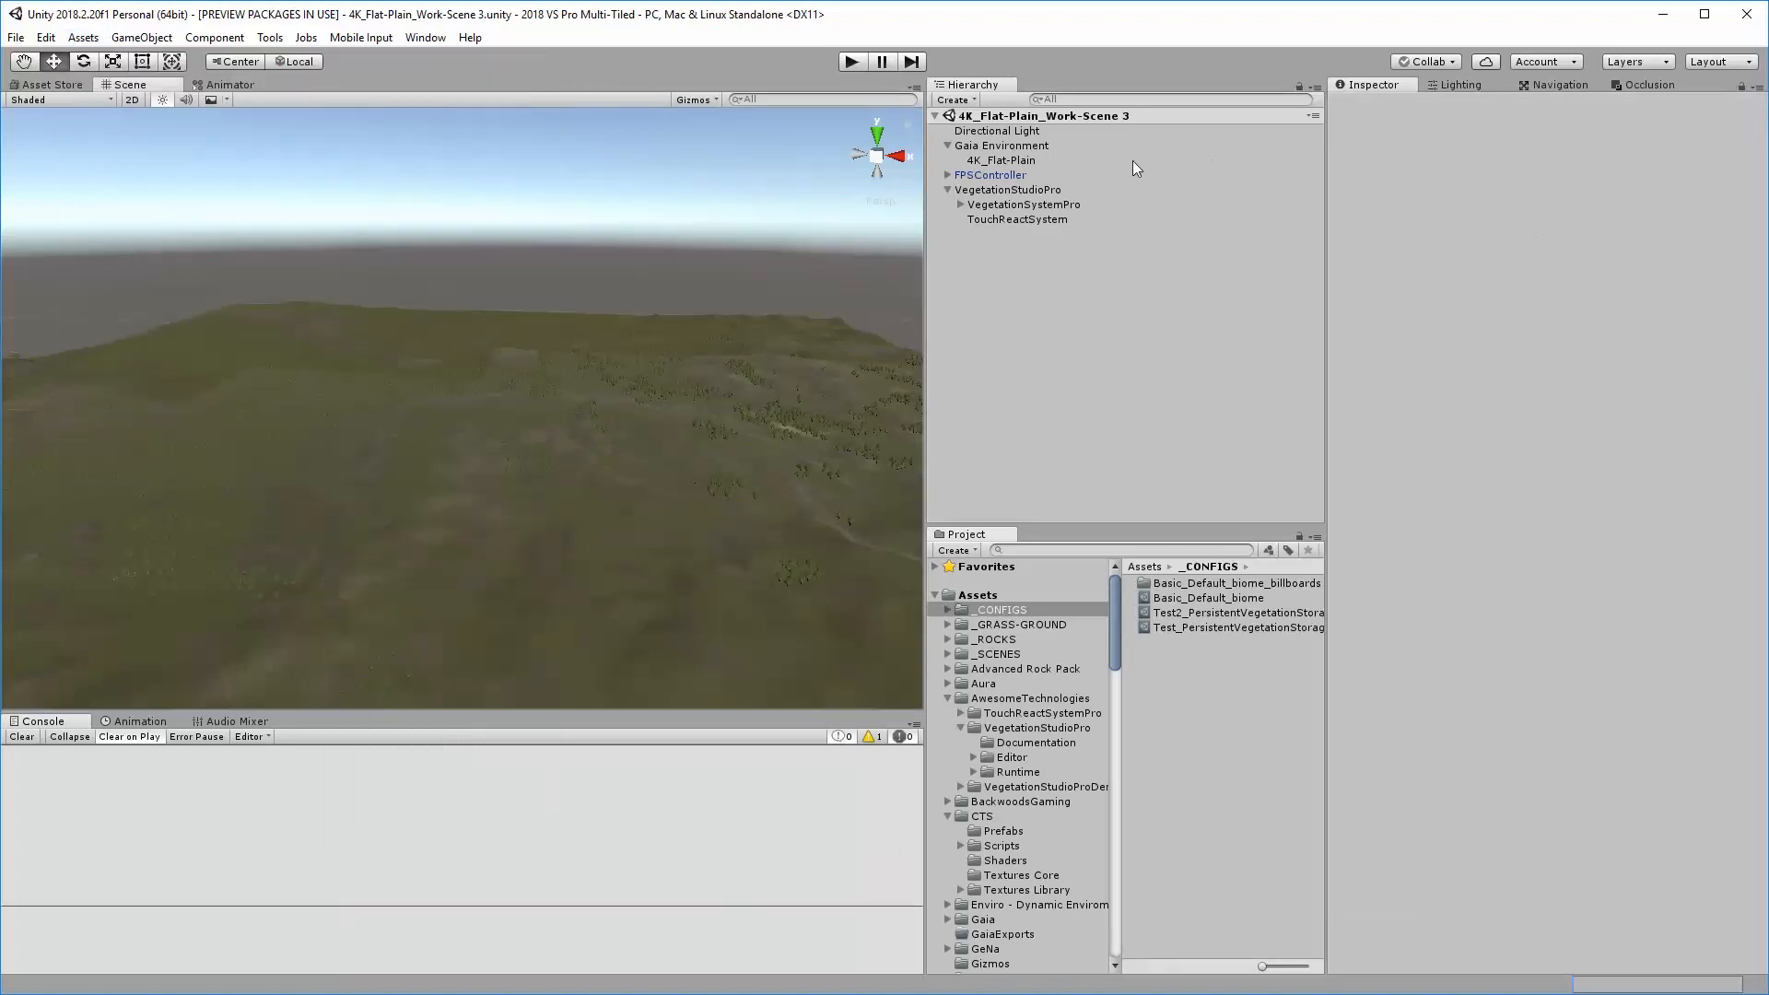
Compare the paint textures of the 4K_Flat-Plain terrain with the terrain textures in VegetationSystemPro's Terrain System Pro component
{"action": "left_click", "coordinate": [1006, 160]}
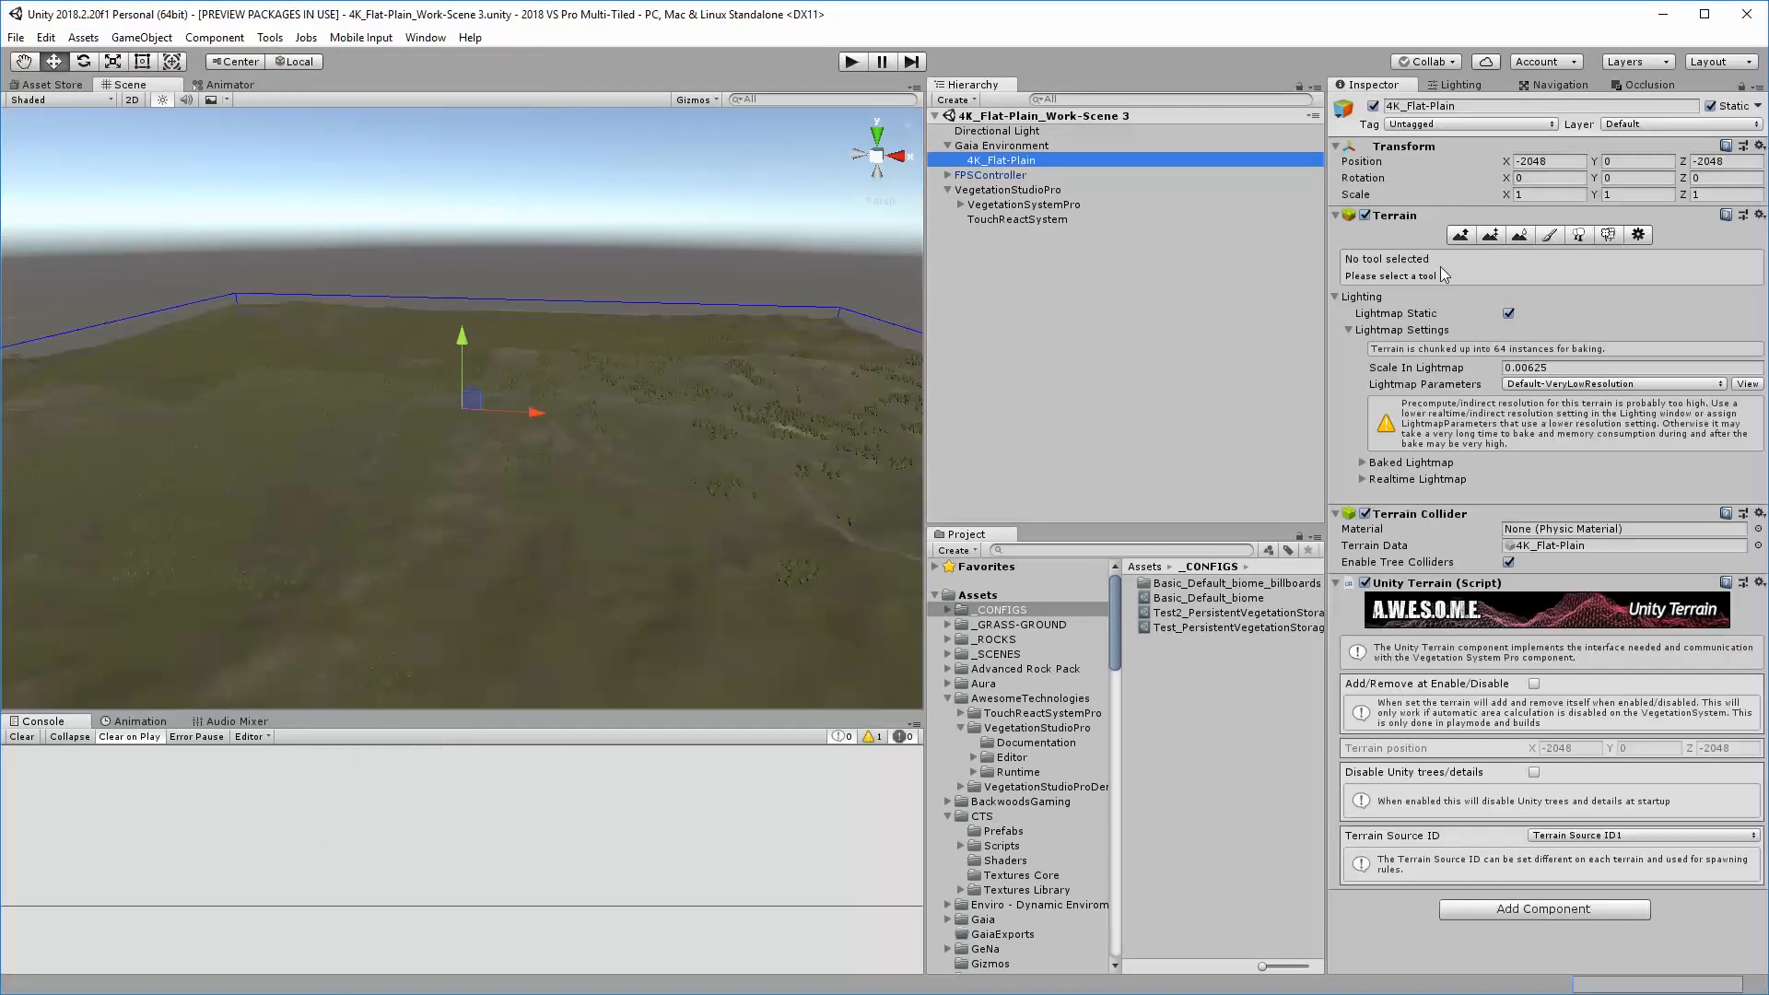
{"action": "left_click", "coordinate": [1549, 236]}
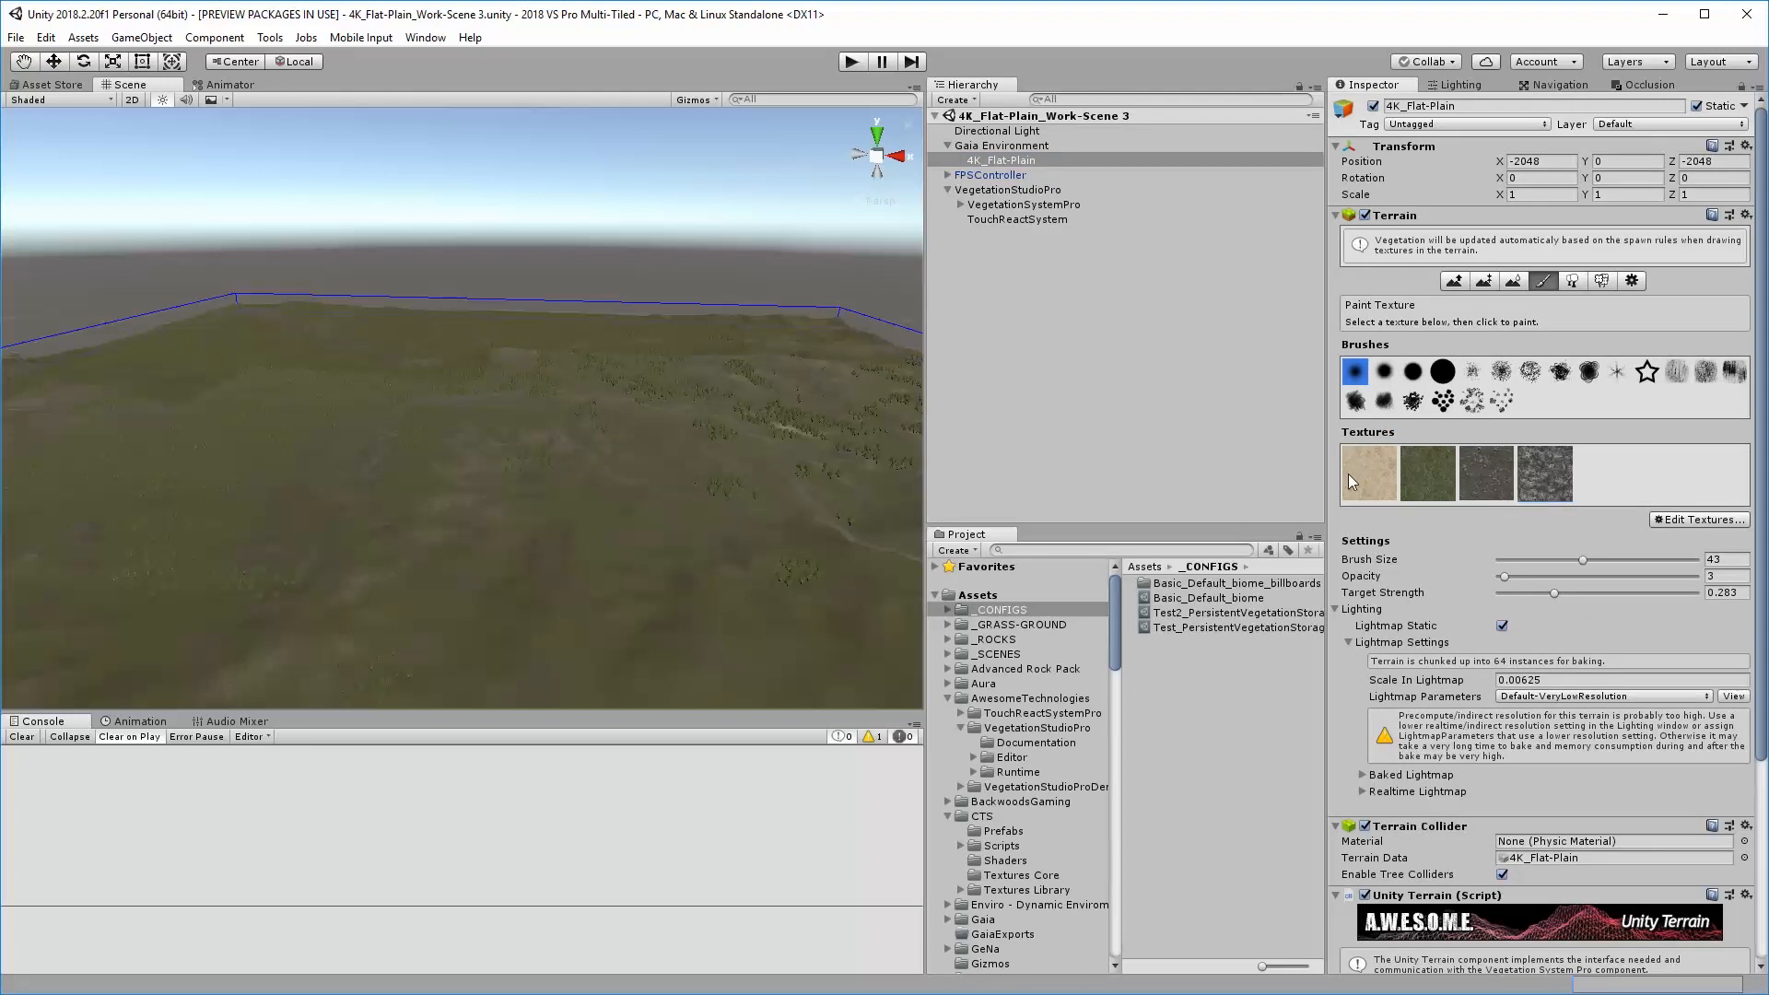
{"action": "left_click", "coordinate": [998, 204]}
{"action": "scroll", "coordinate": [1605, 589], "scroll_direction": "down", "scroll_amount": 4}
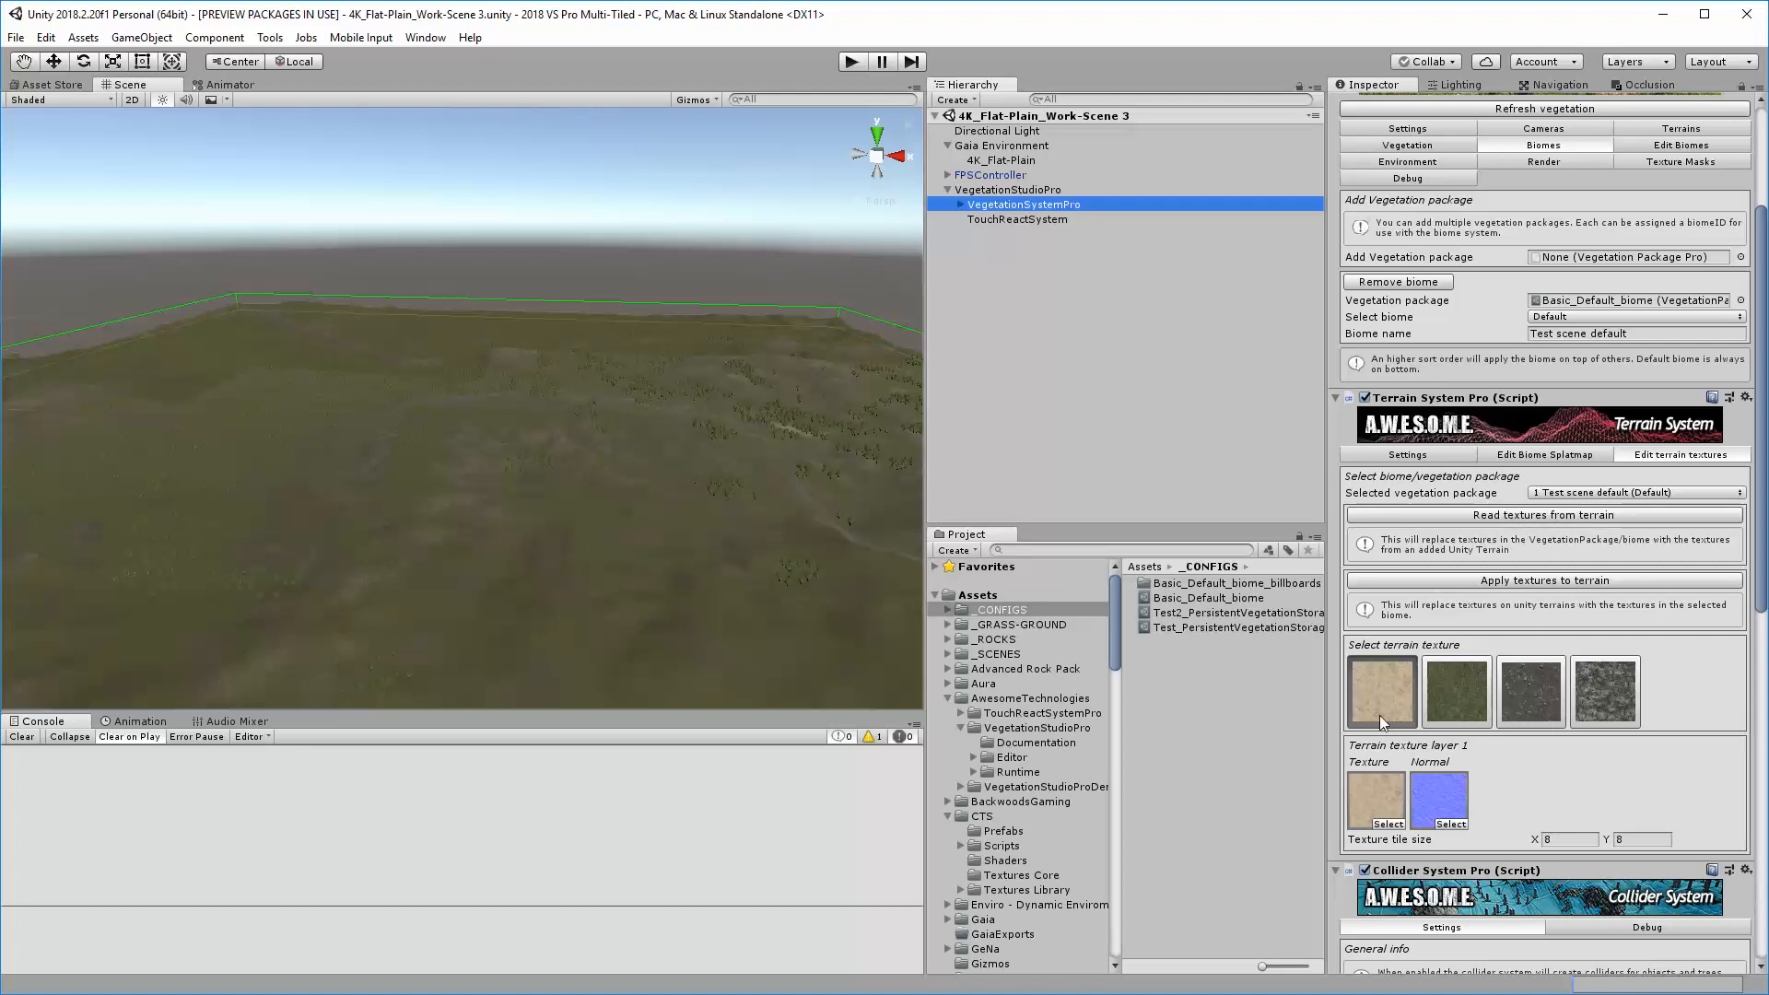
{"action": "scroll", "coordinate": [1644, 640], "scroll_direction": "up", "scroll_amount": 3}
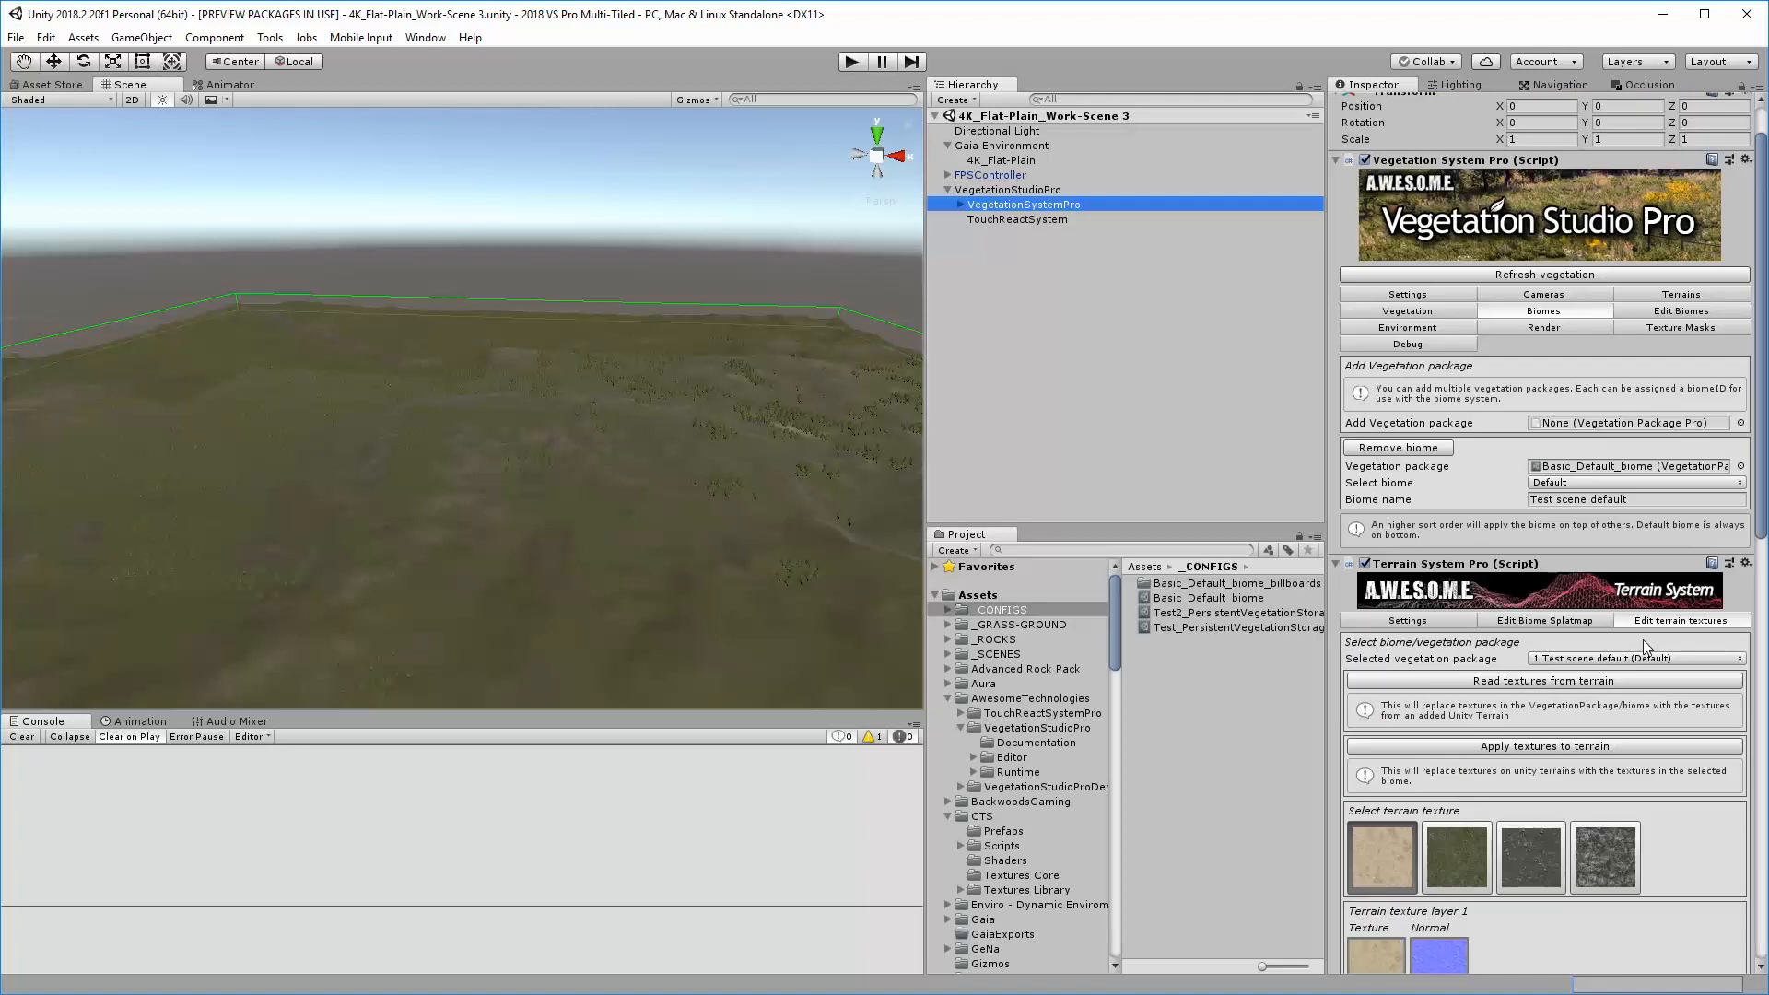
Show the biome editing settings of VegetationSystemPro and review the vegetation item categories and items
{"action": "left_click", "coordinate": [1681, 313]}
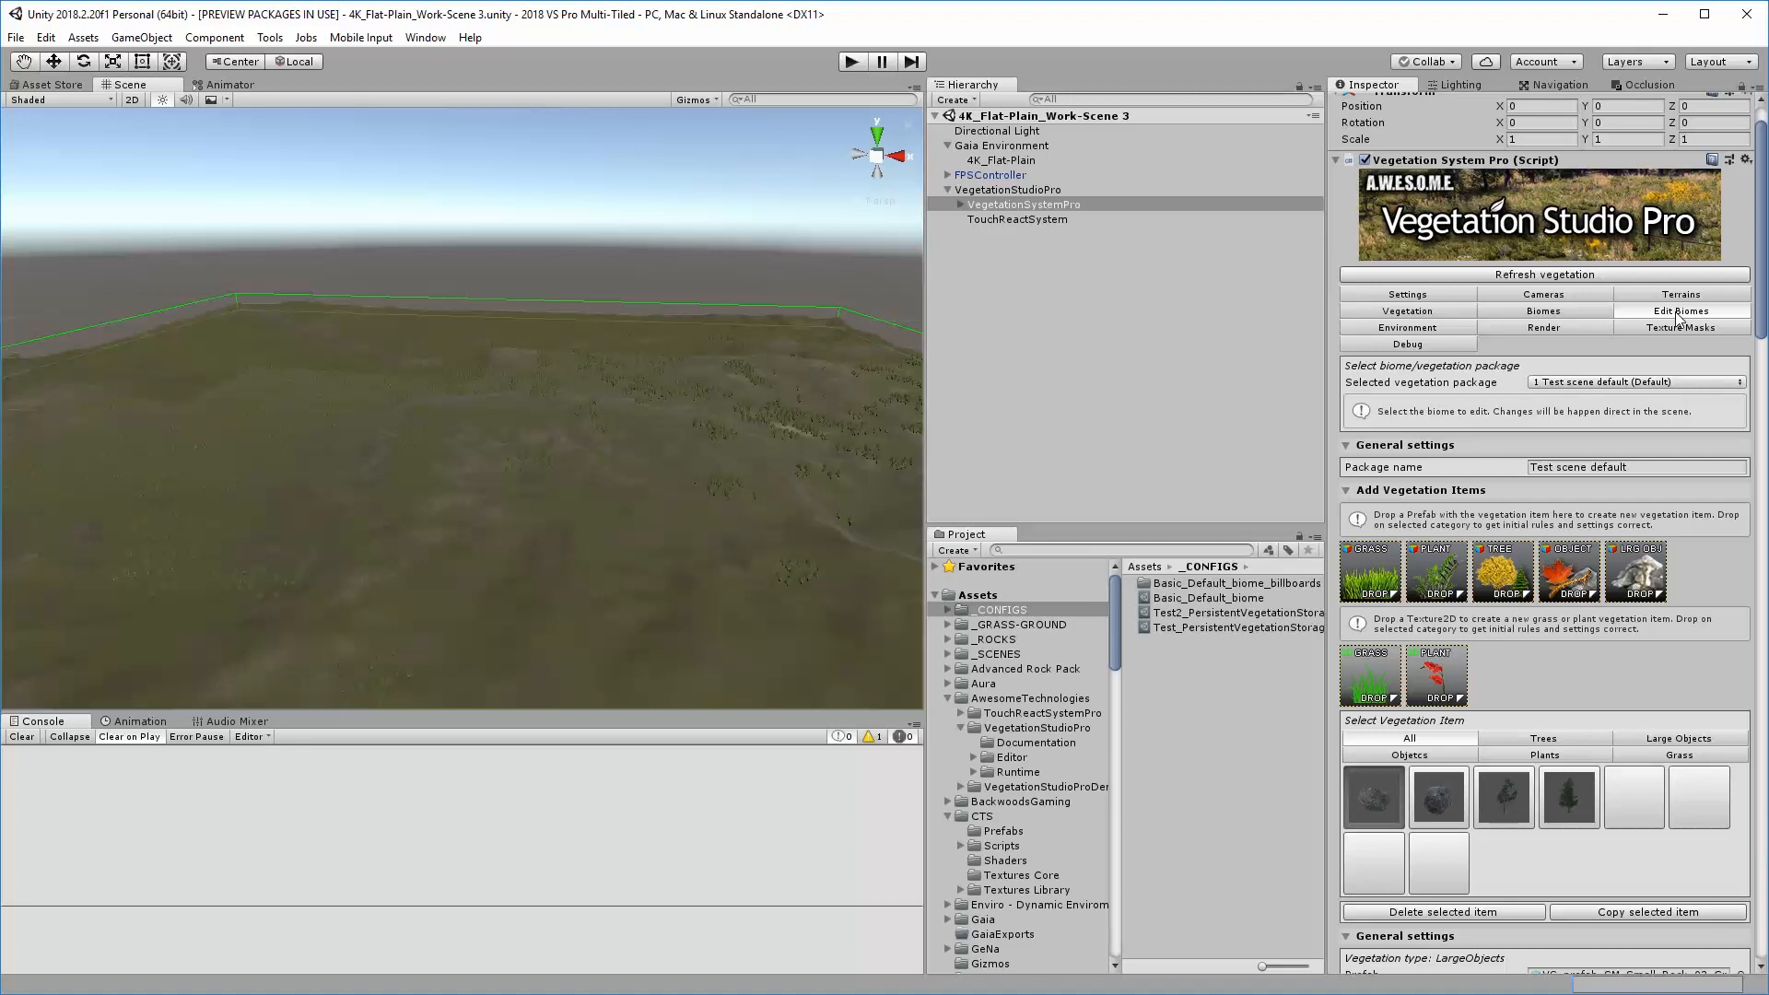
{"action": "scroll", "coordinate": [1362, 705], "scroll_direction": "down", "scroll_amount": 2}
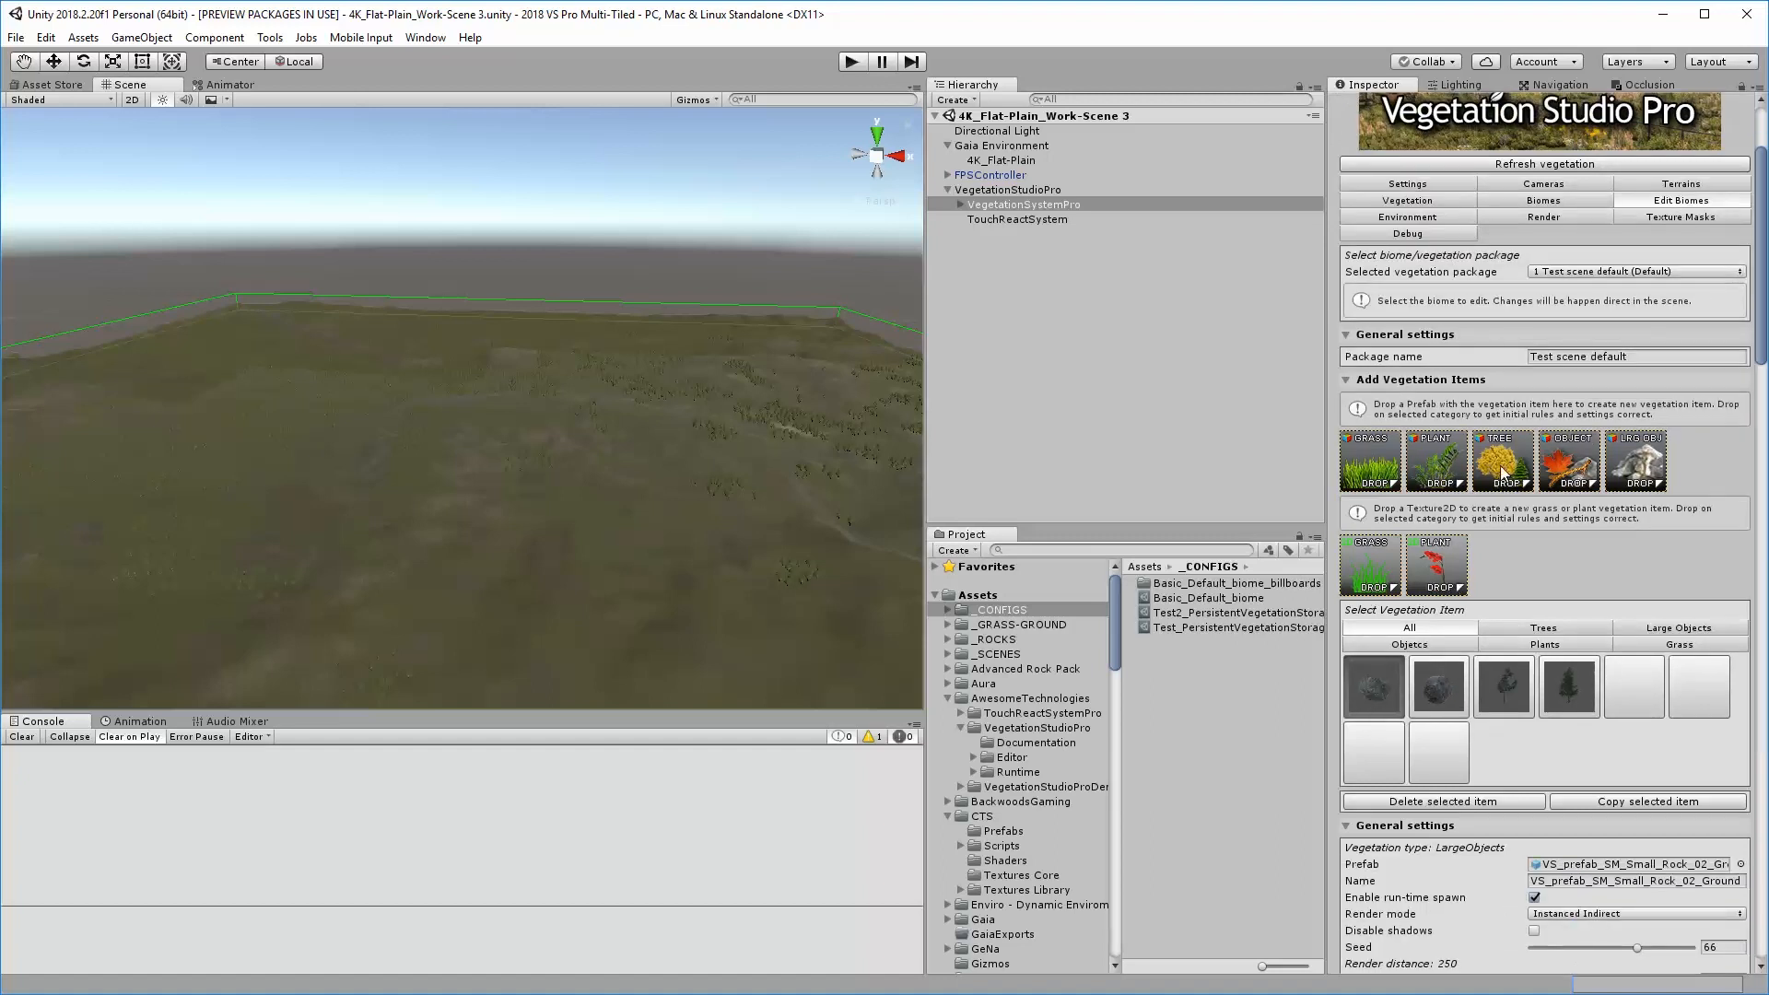
Run the scene in a floating Game view, walk forward through the spawned vegetation, and stop play mode
{"action": "key", "text": "ctrl+2"}
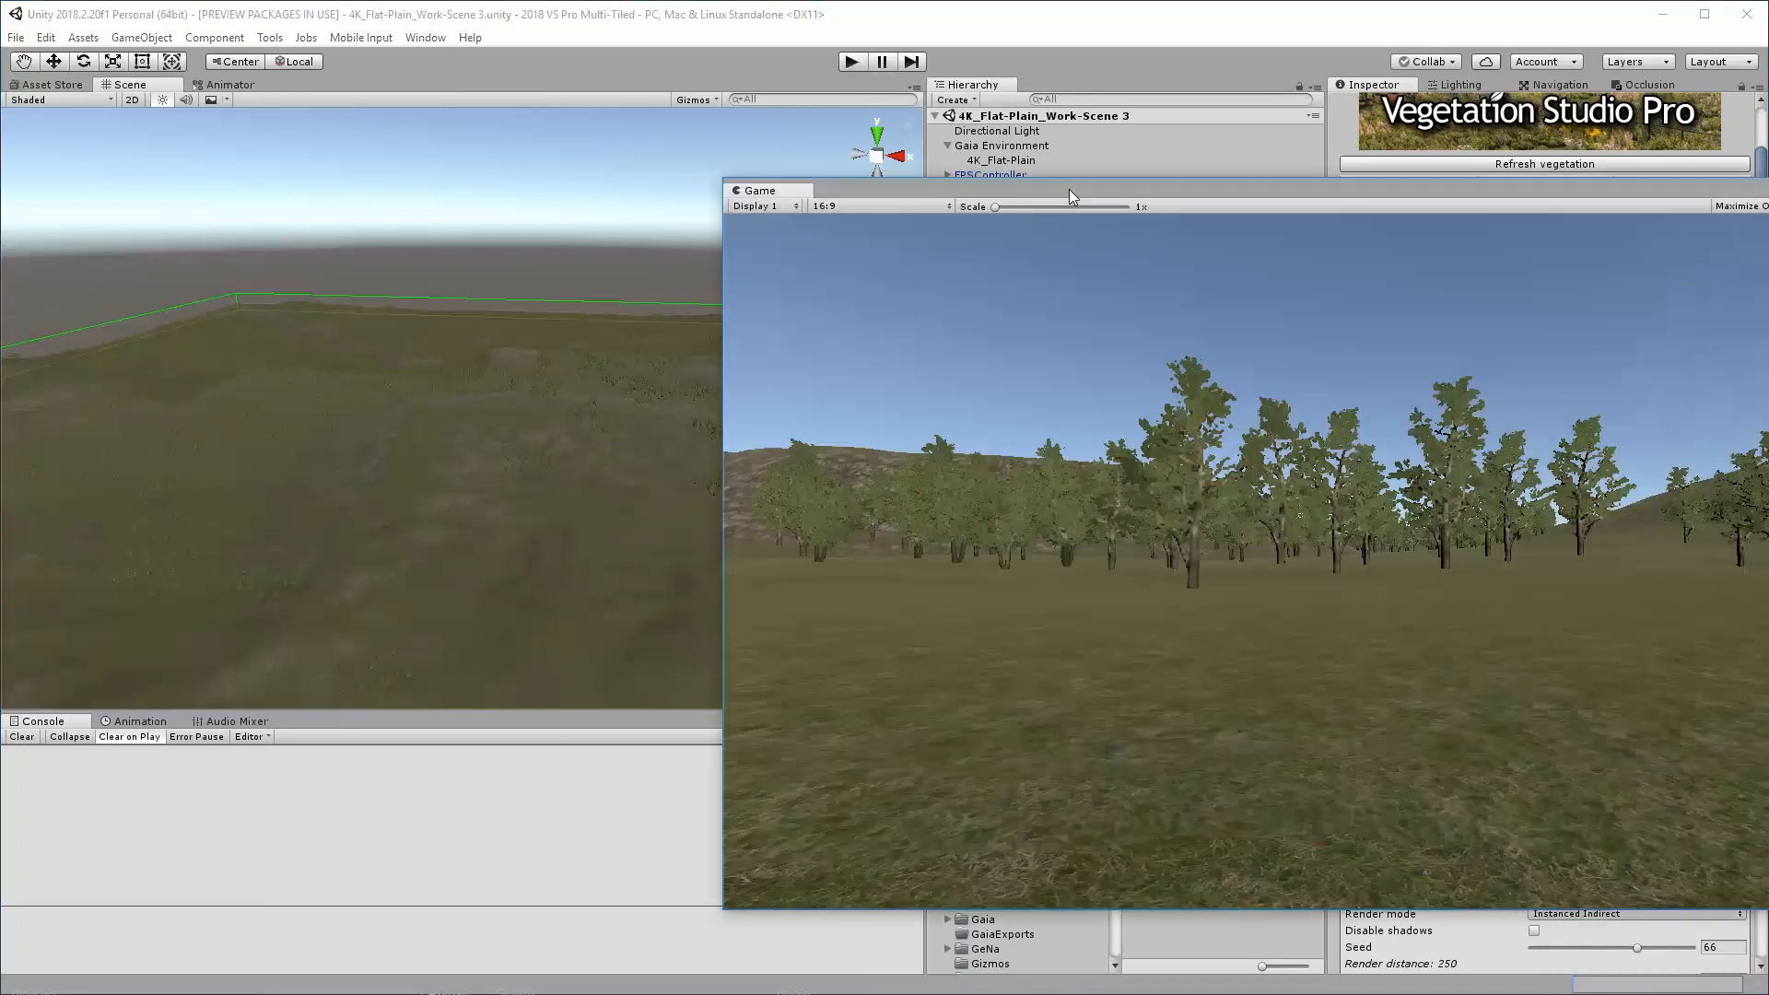
{"action": "left_click_drag", "start_coordinate": [1069, 190], "coordinate": [855, 204]}
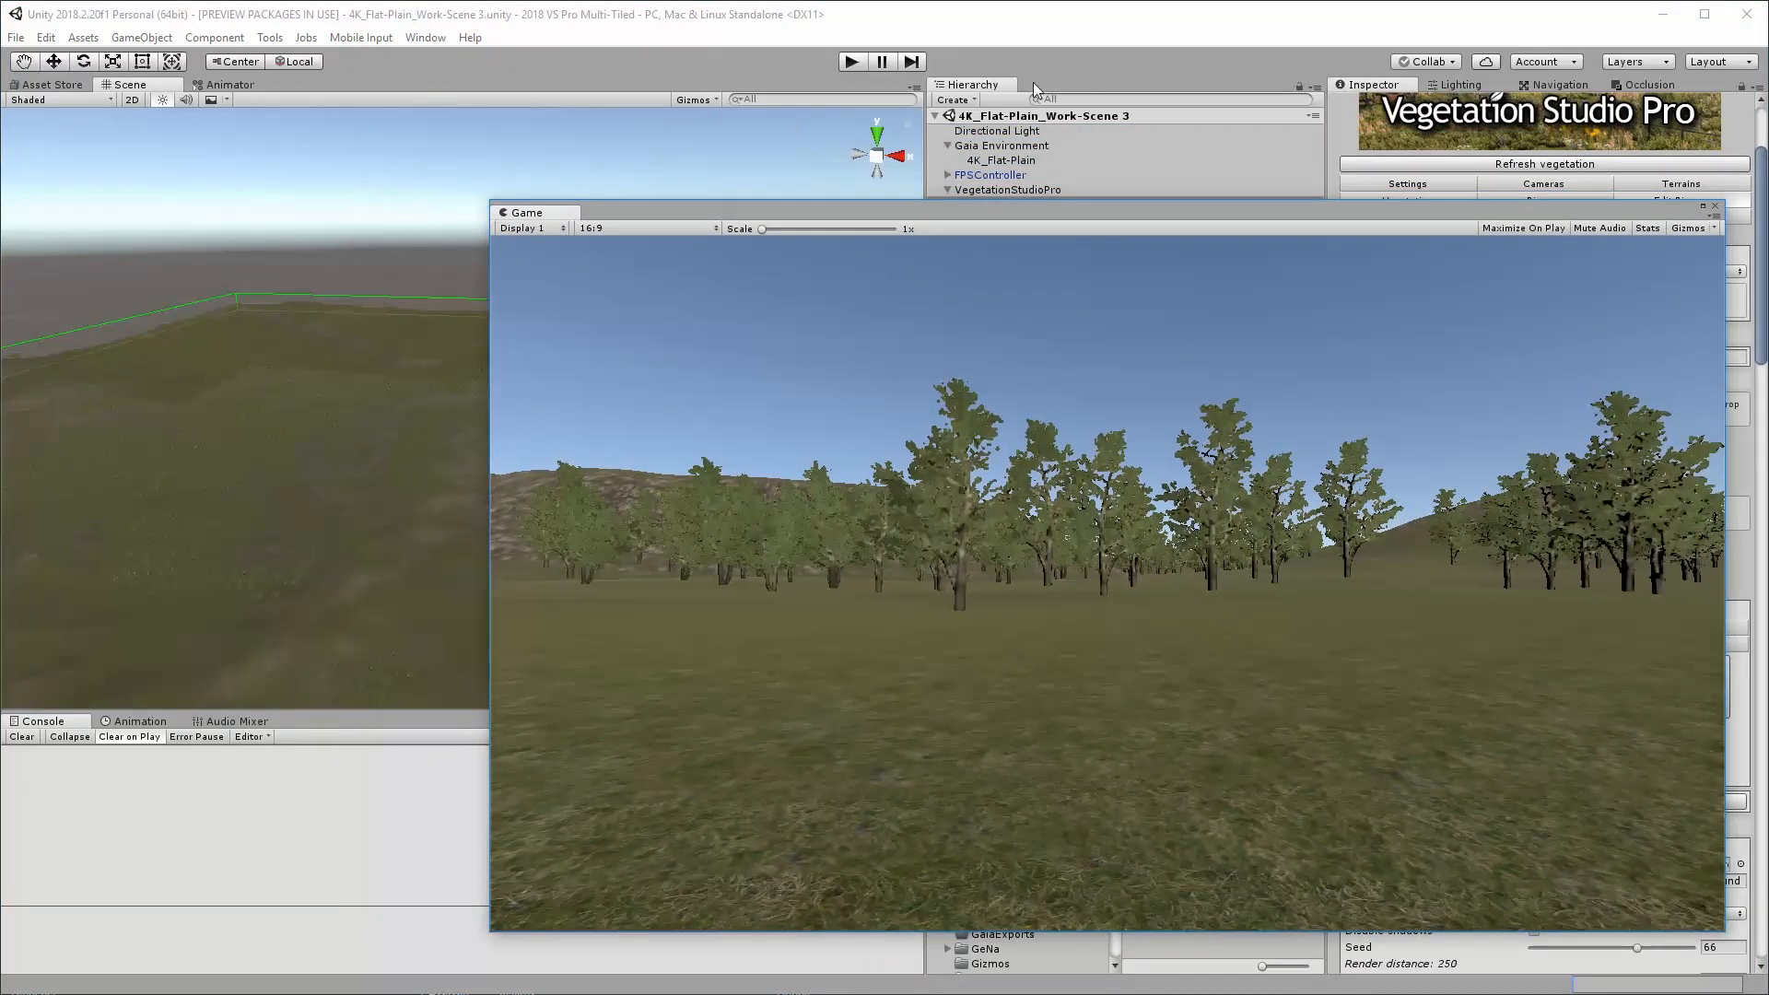
{"action": "left_click", "coordinate": [849, 61]}
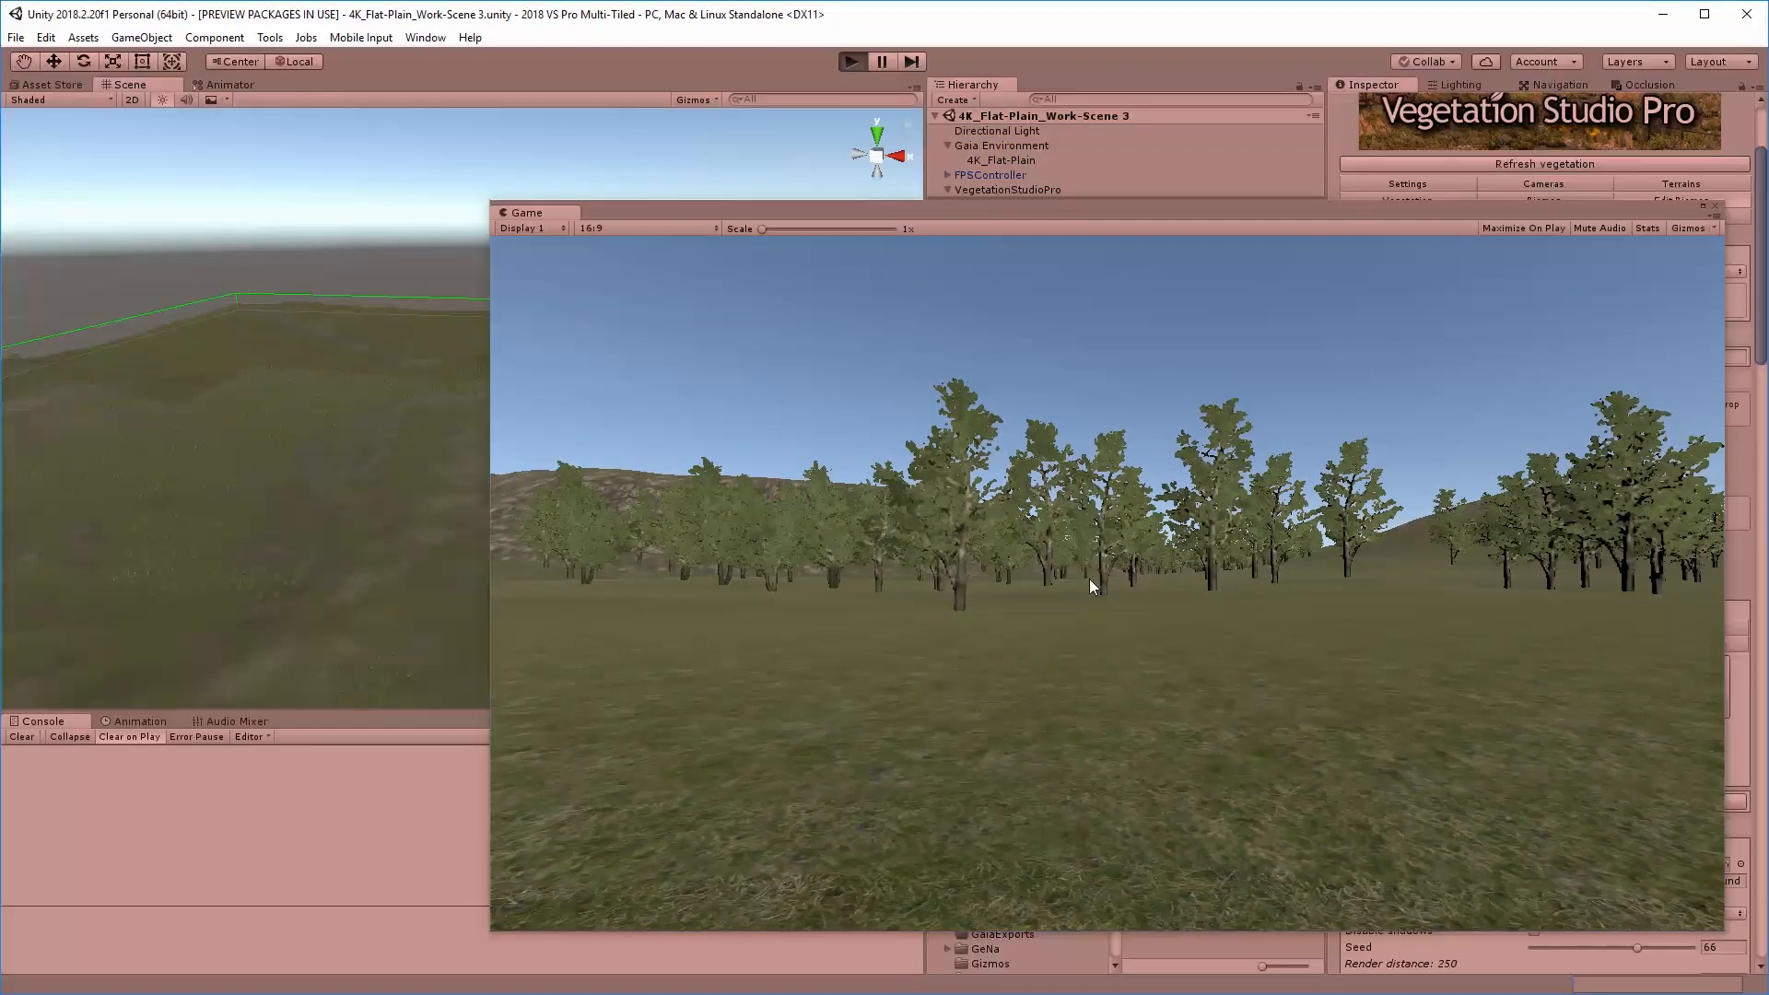
{"action": "left_click", "coordinate": [1122, 715]}
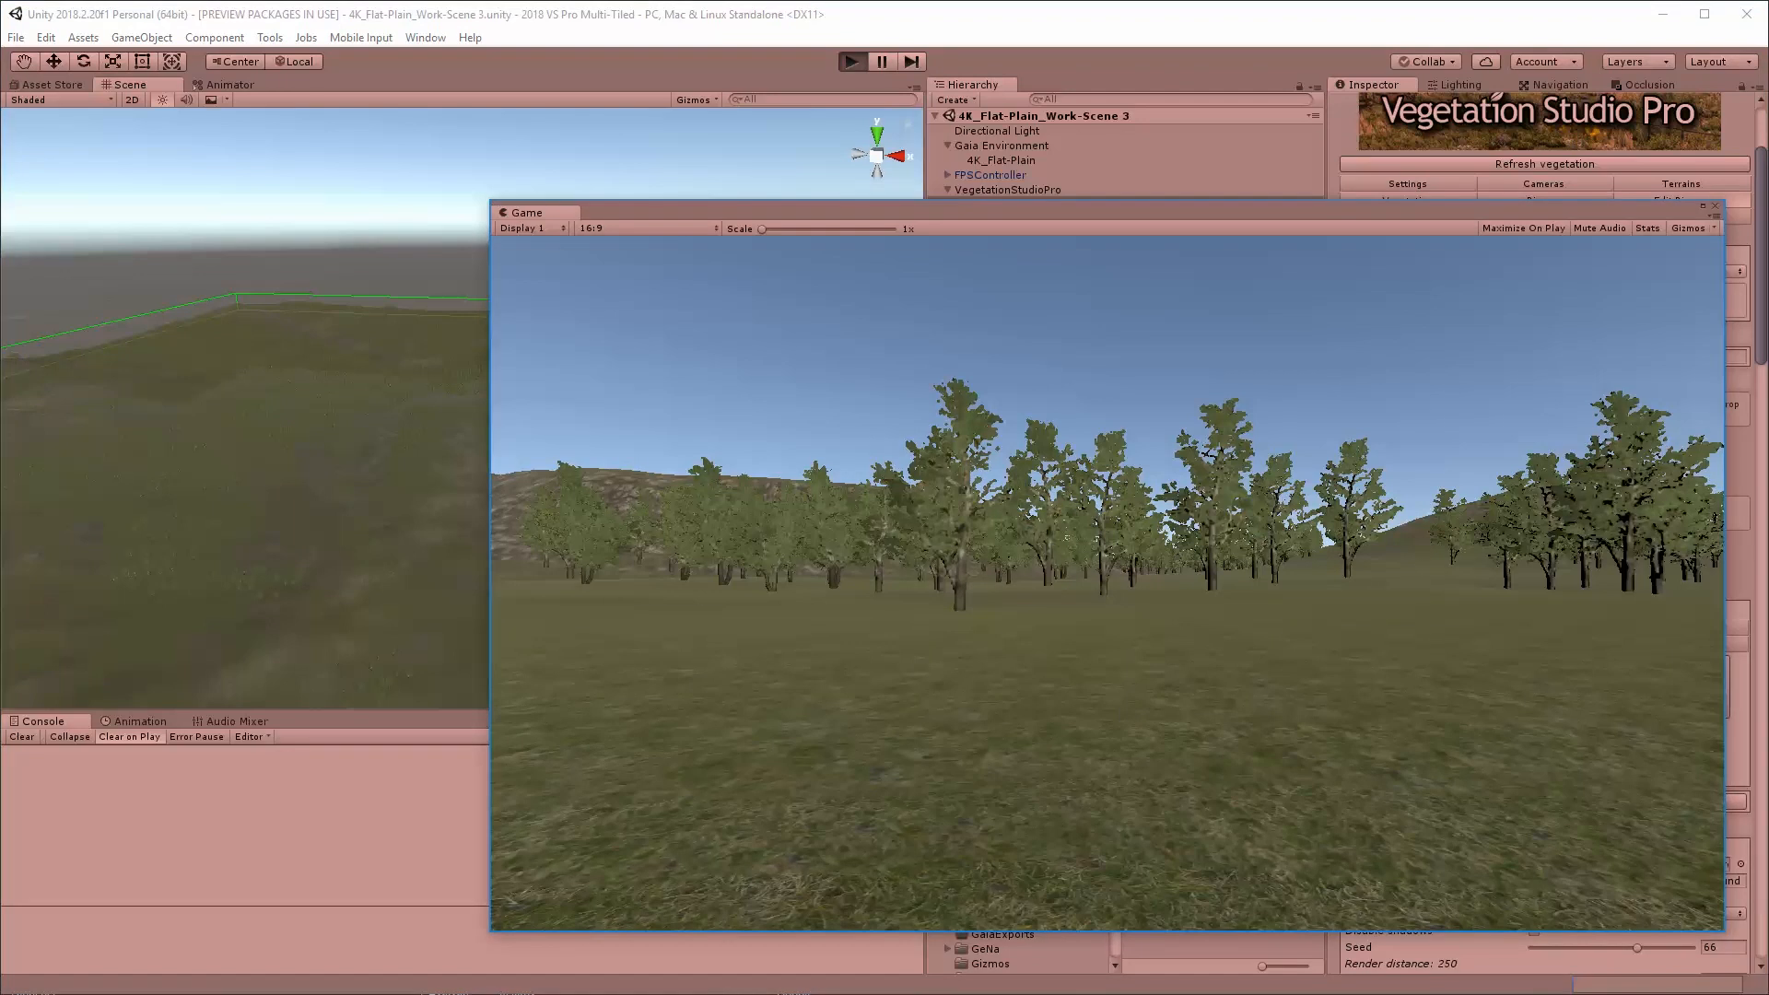
{"action": "key", "text": "w"}
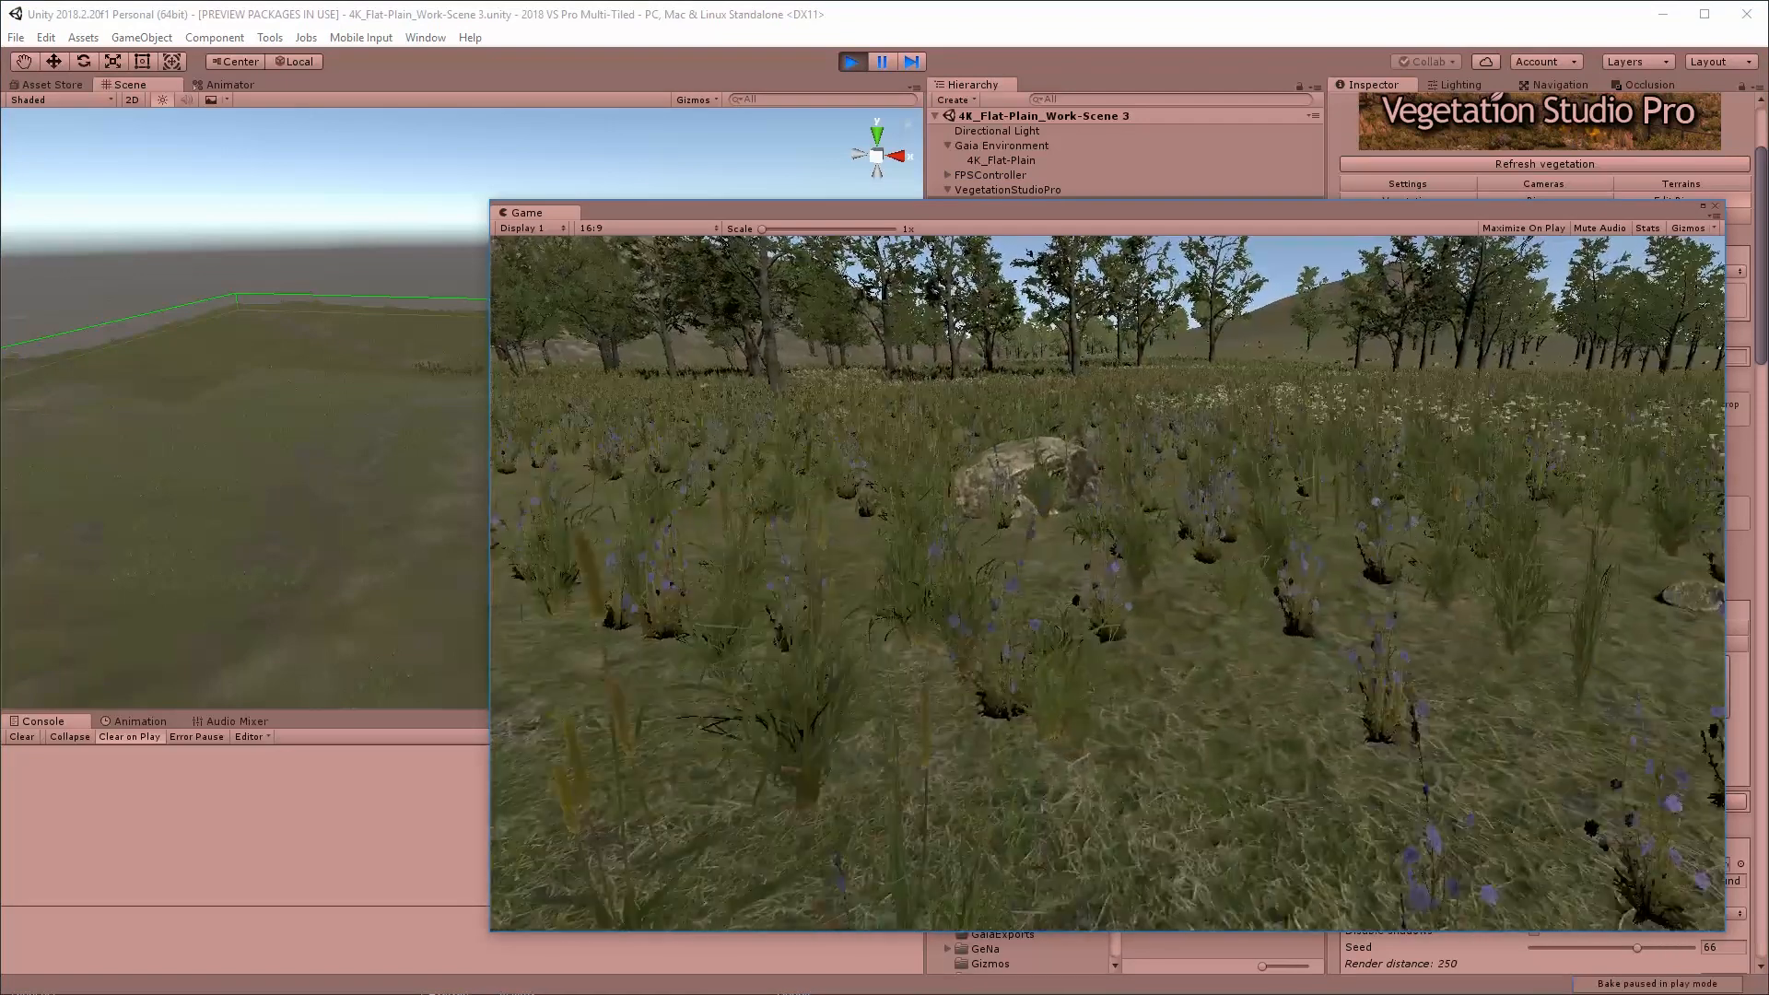
{"action": "key", "text": "w"}
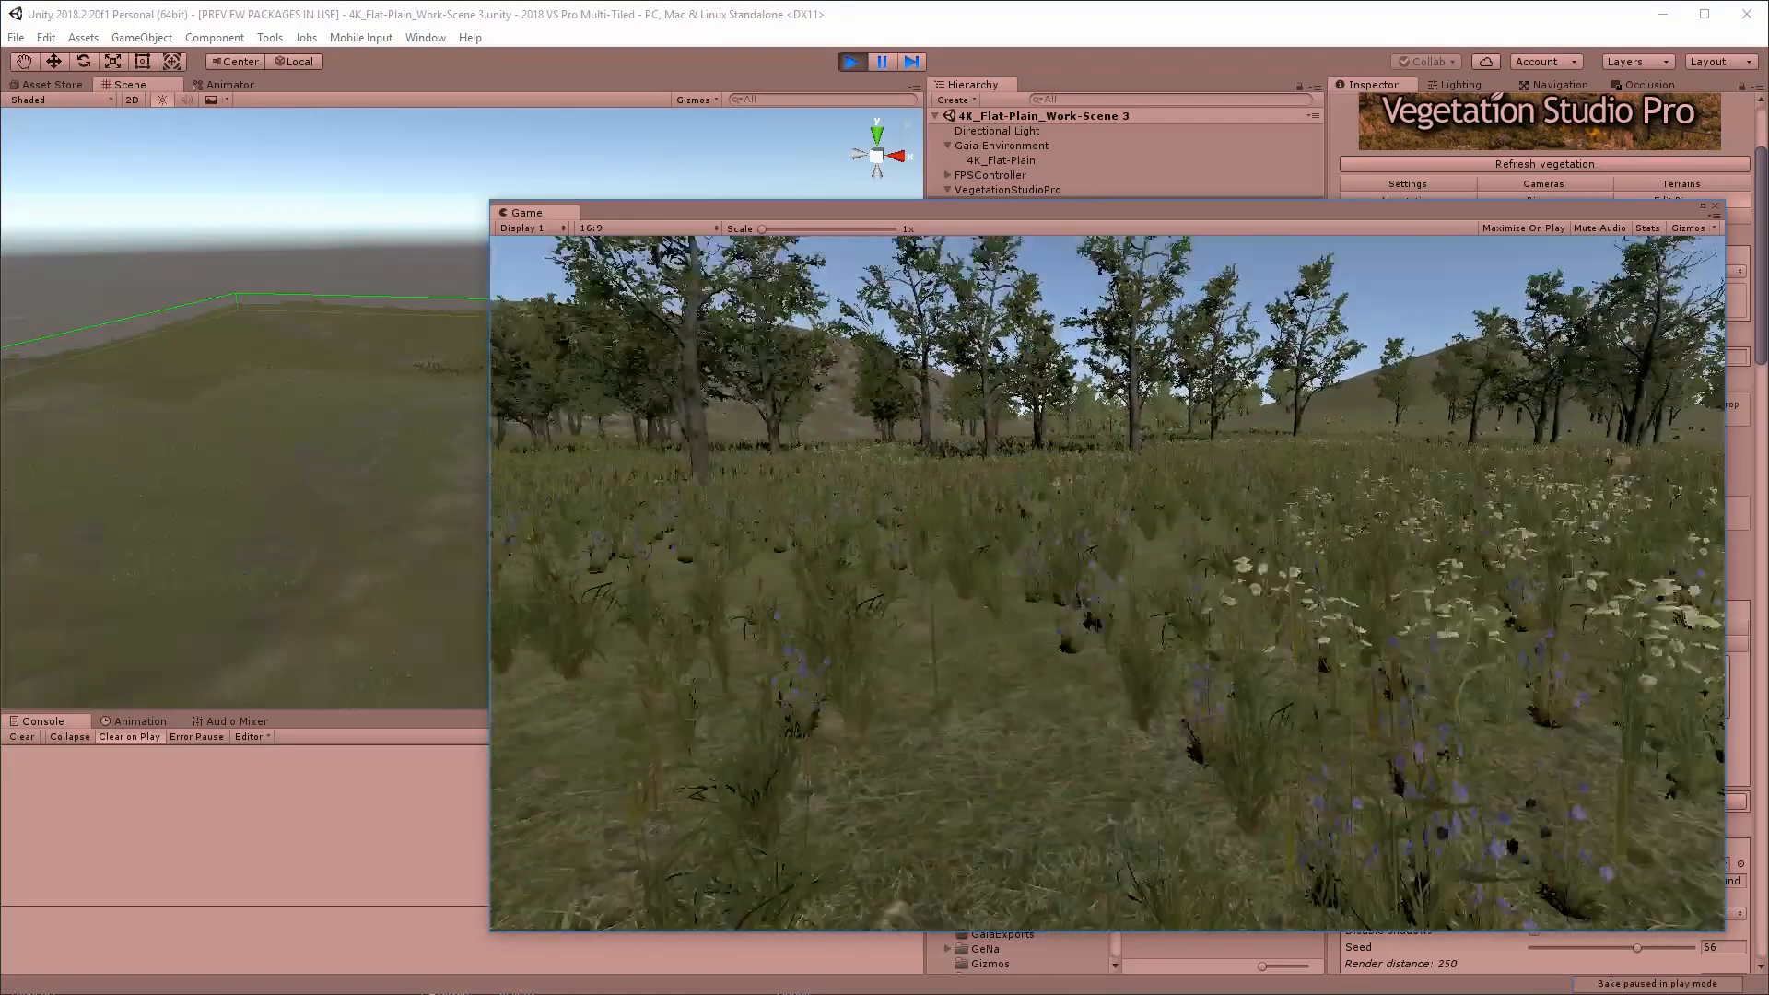
{"action": "key", "text": "w"}
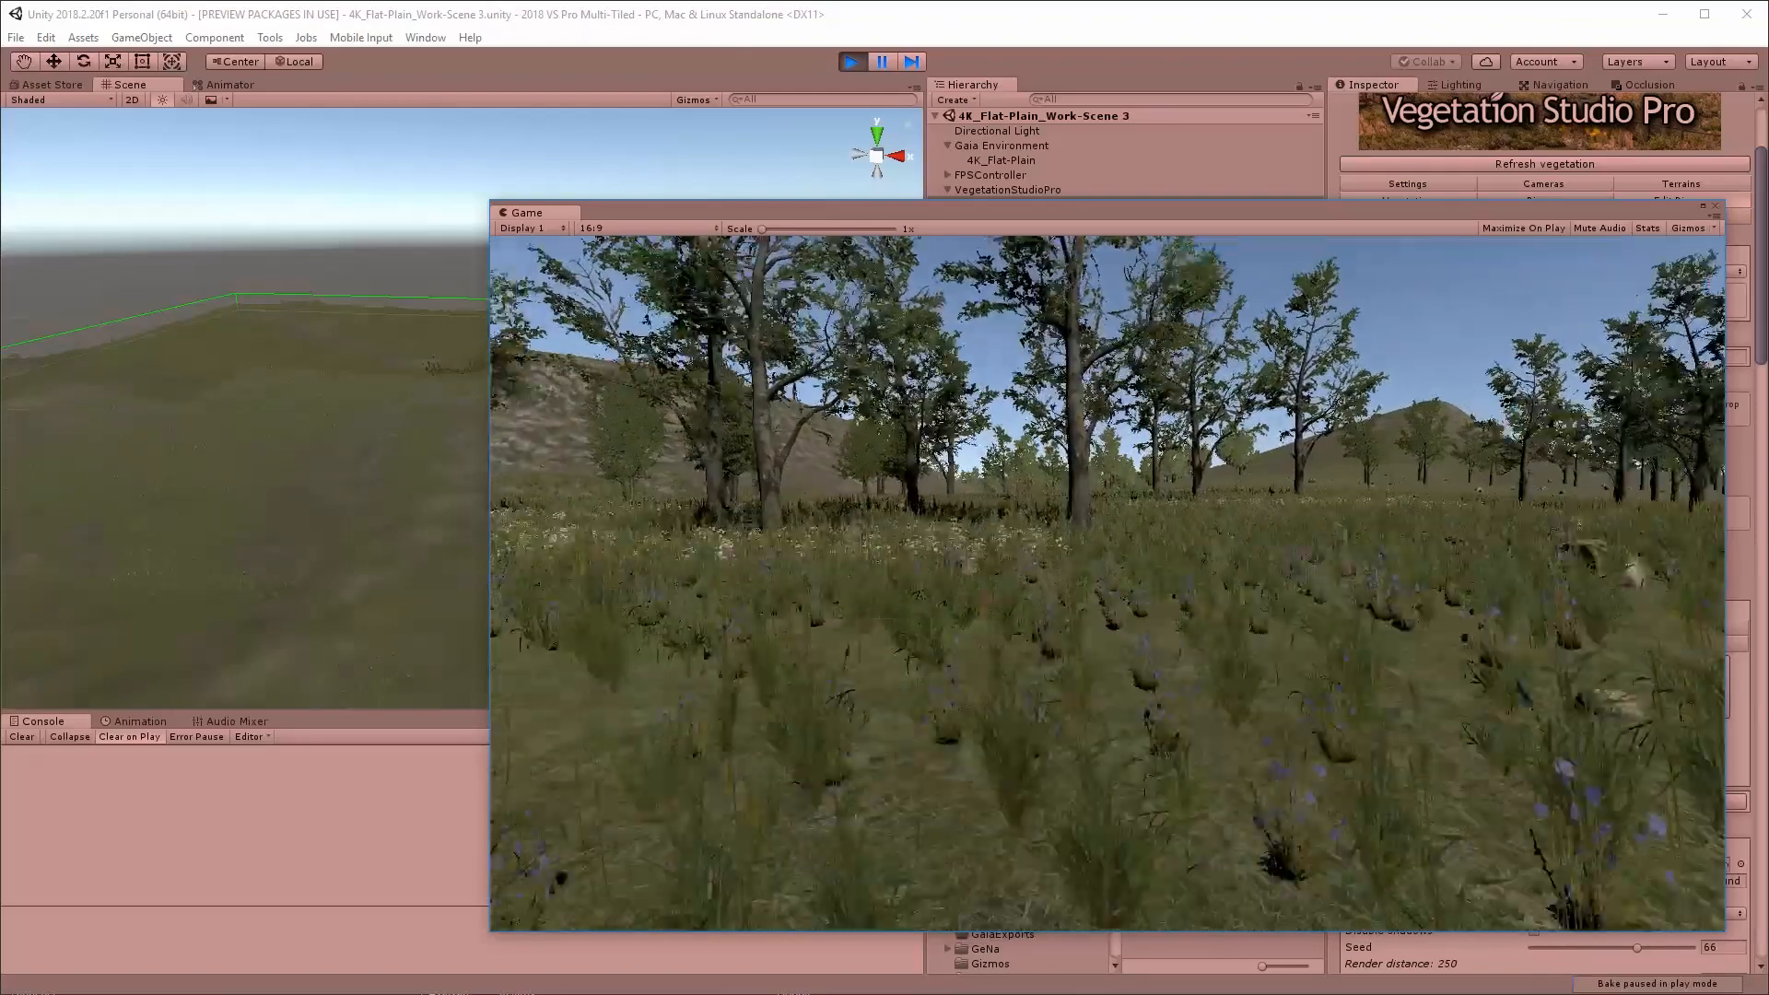
{"action": "key", "text": "w"}
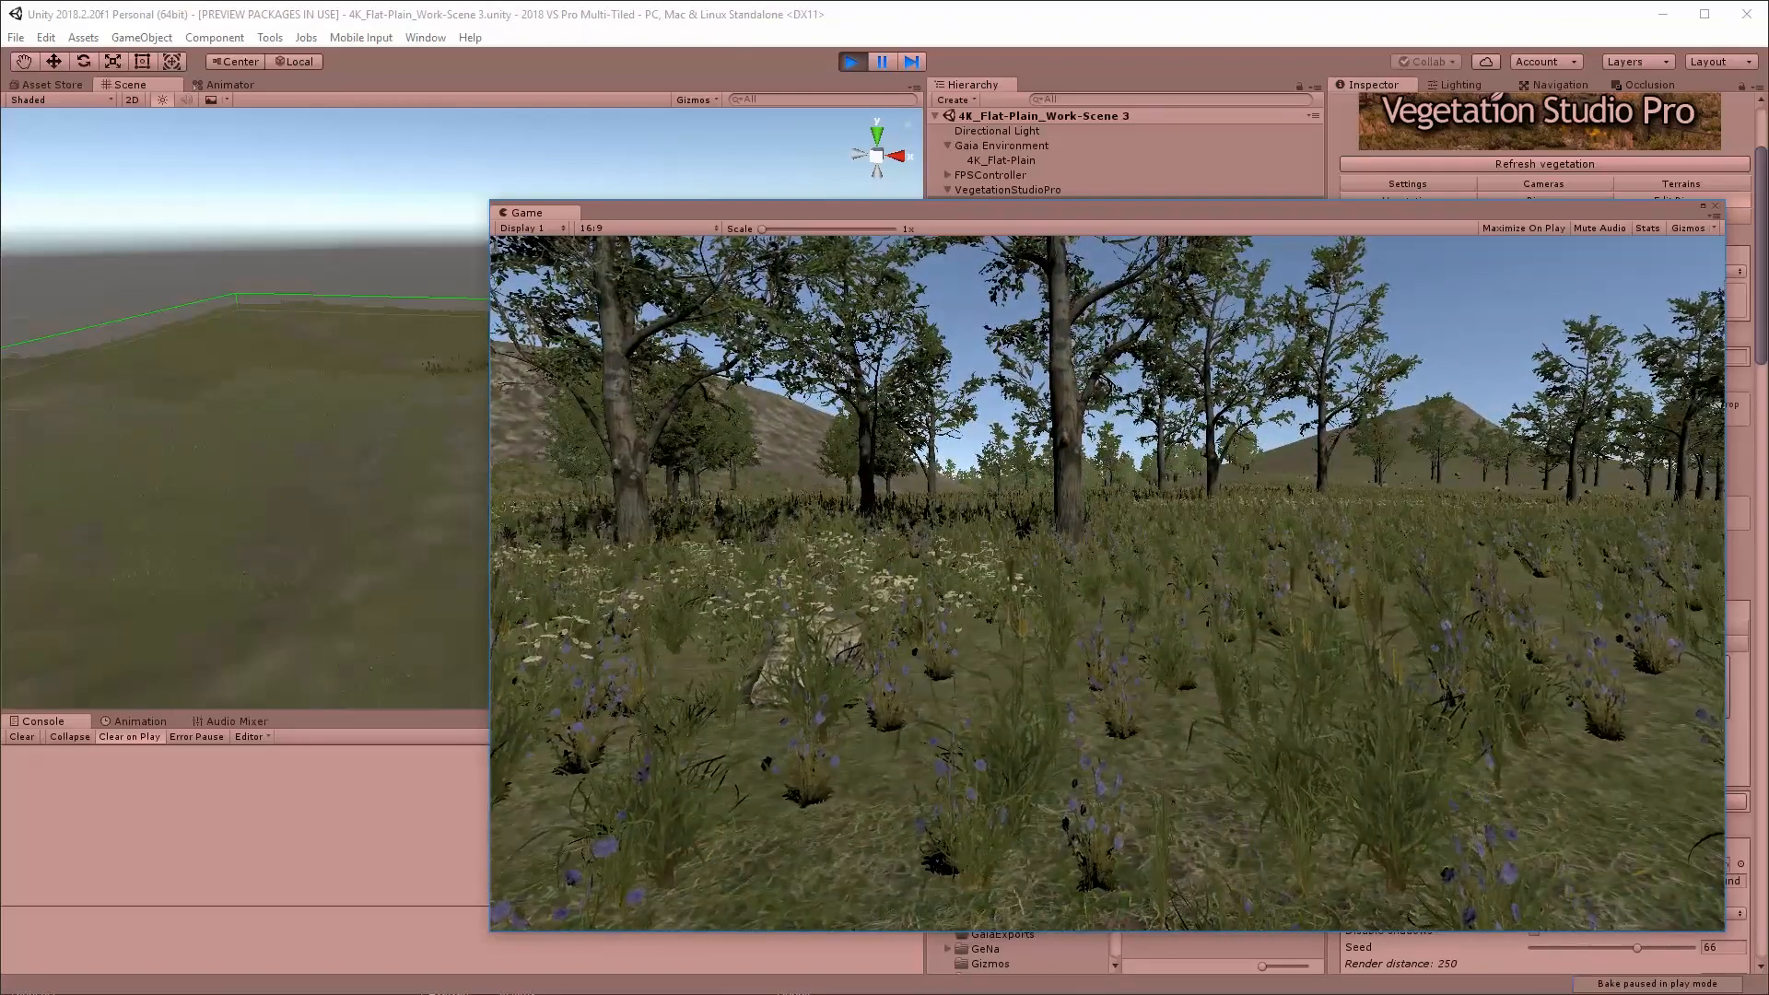
{"action": "key", "text": "w"}
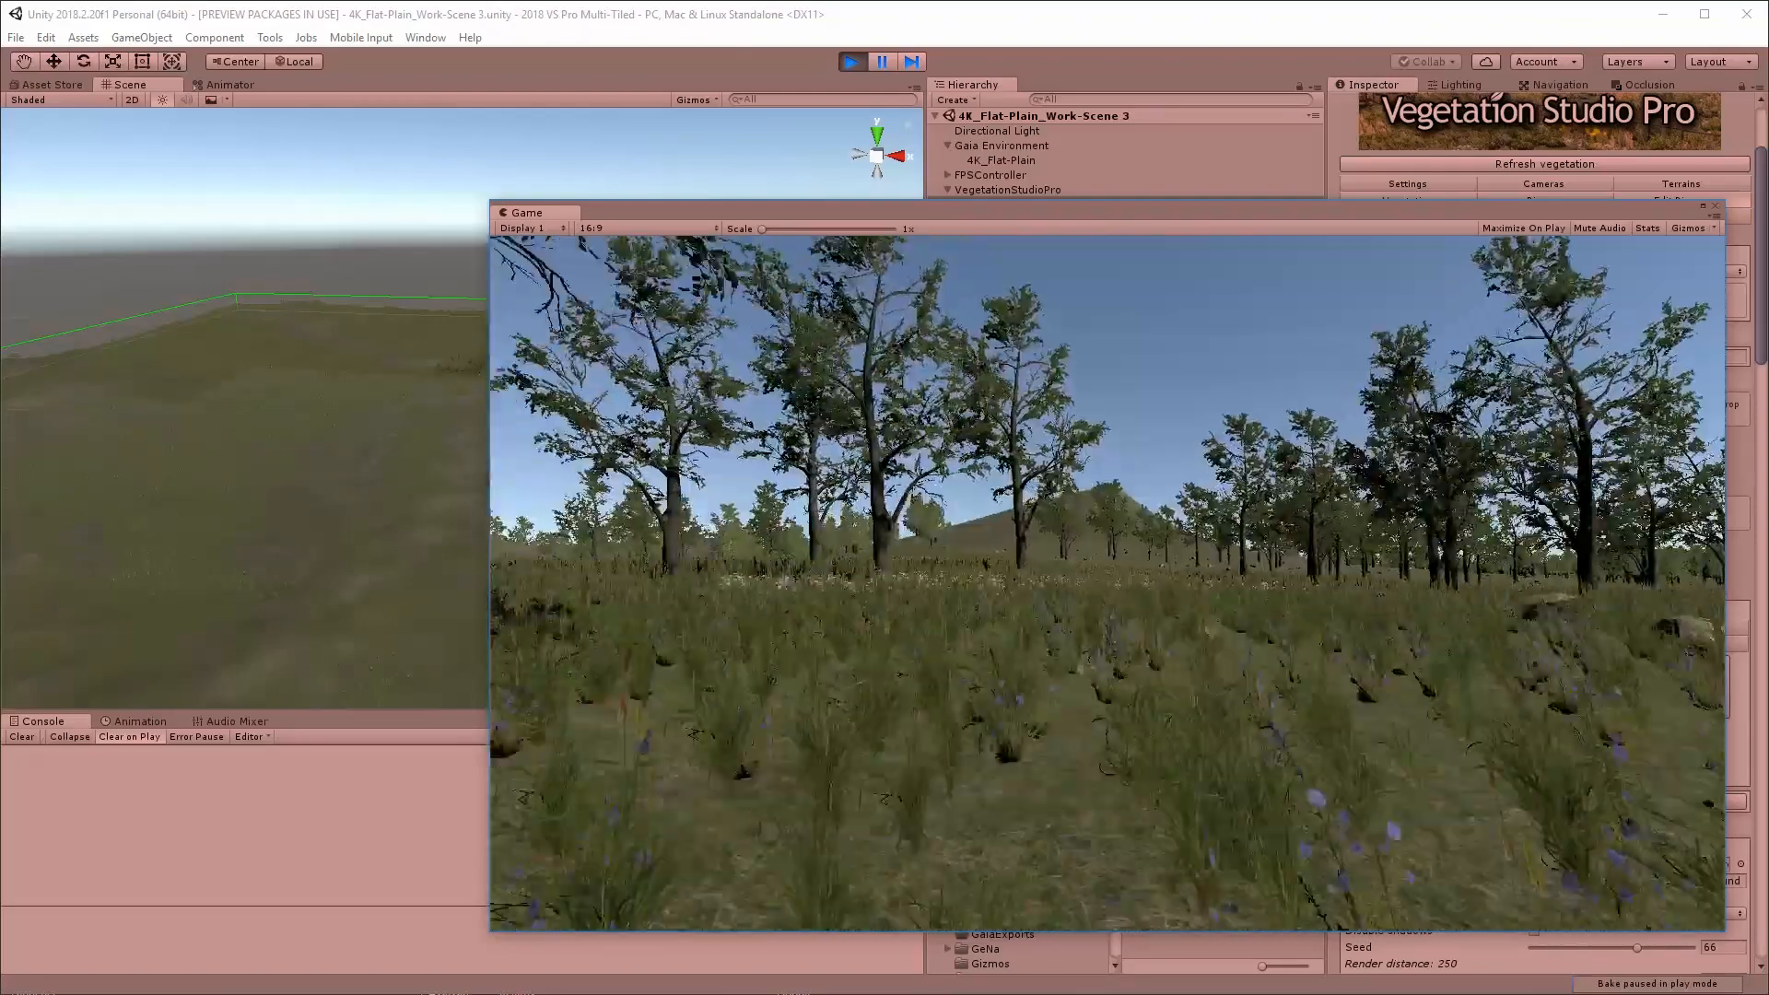
{"action": "key", "text": "w"}
{"action": "key", "text": "Escape"}
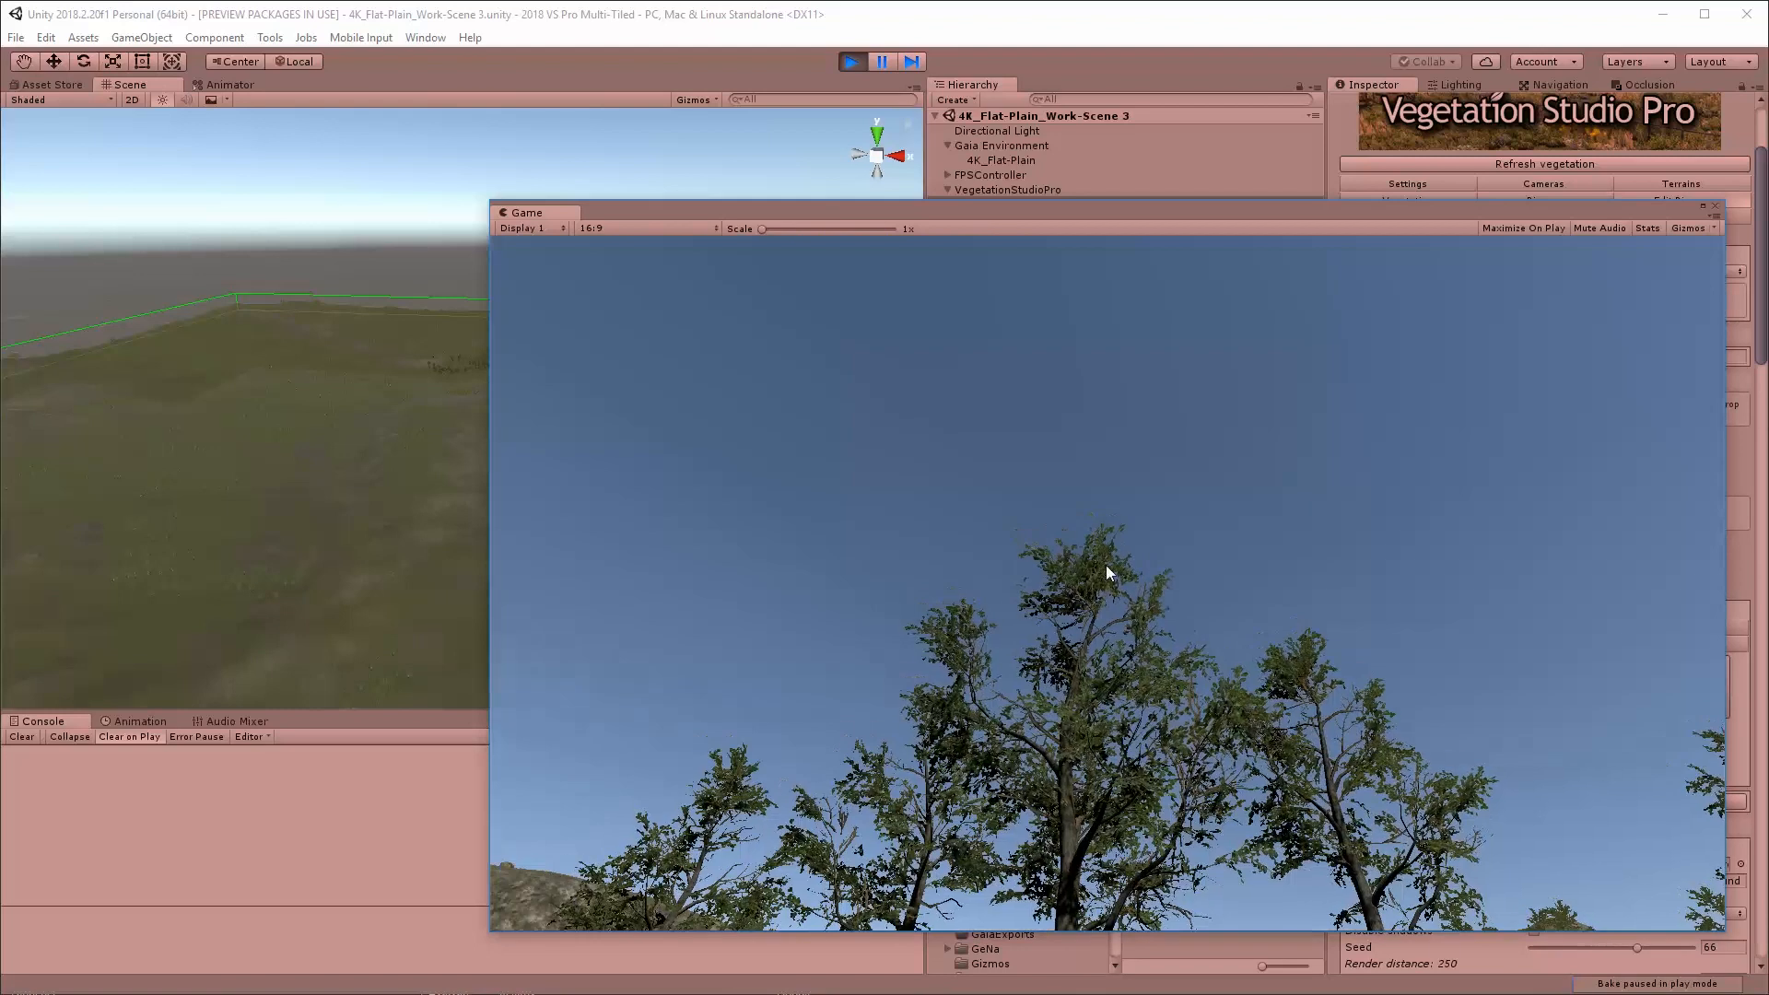
{"action": "left_click", "coordinate": [851, 62]}
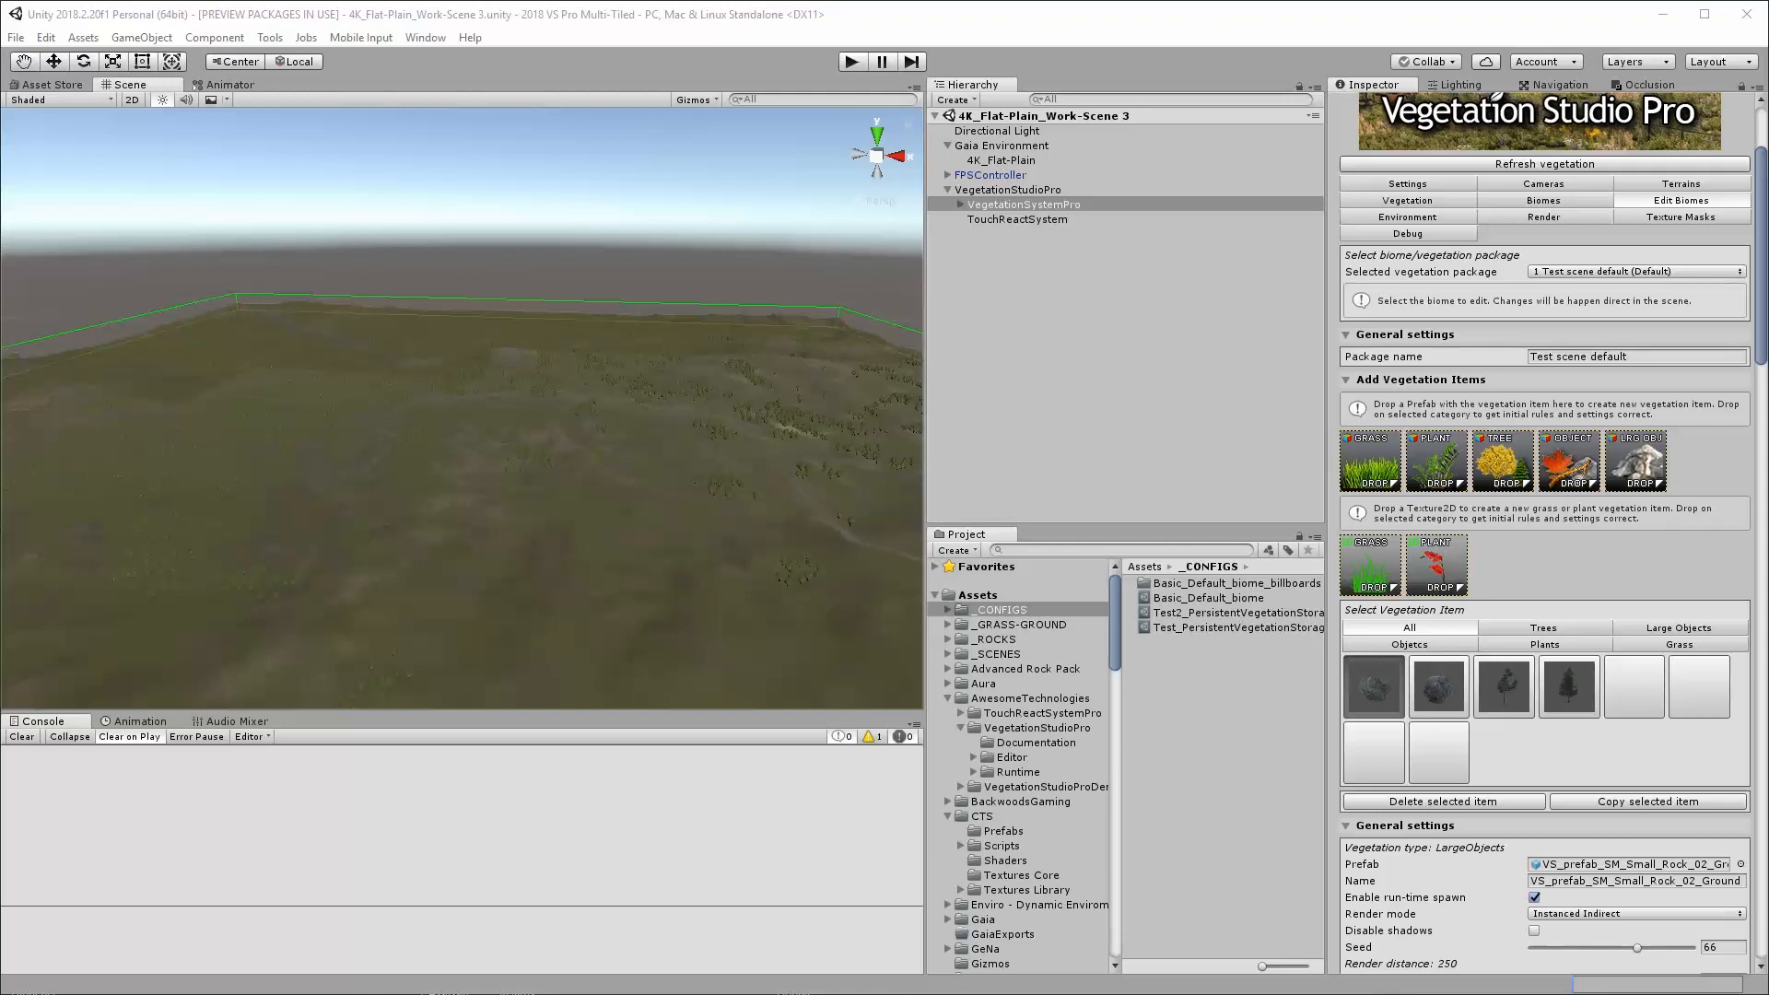
Examine the small rock item's vegetation rules and the Persistent Vegetation Storage settings of VegetationSystemPro
{"action": "left_click_drag", "start_coordinate": [1762, 354], "coordinate": [1755, 310]}
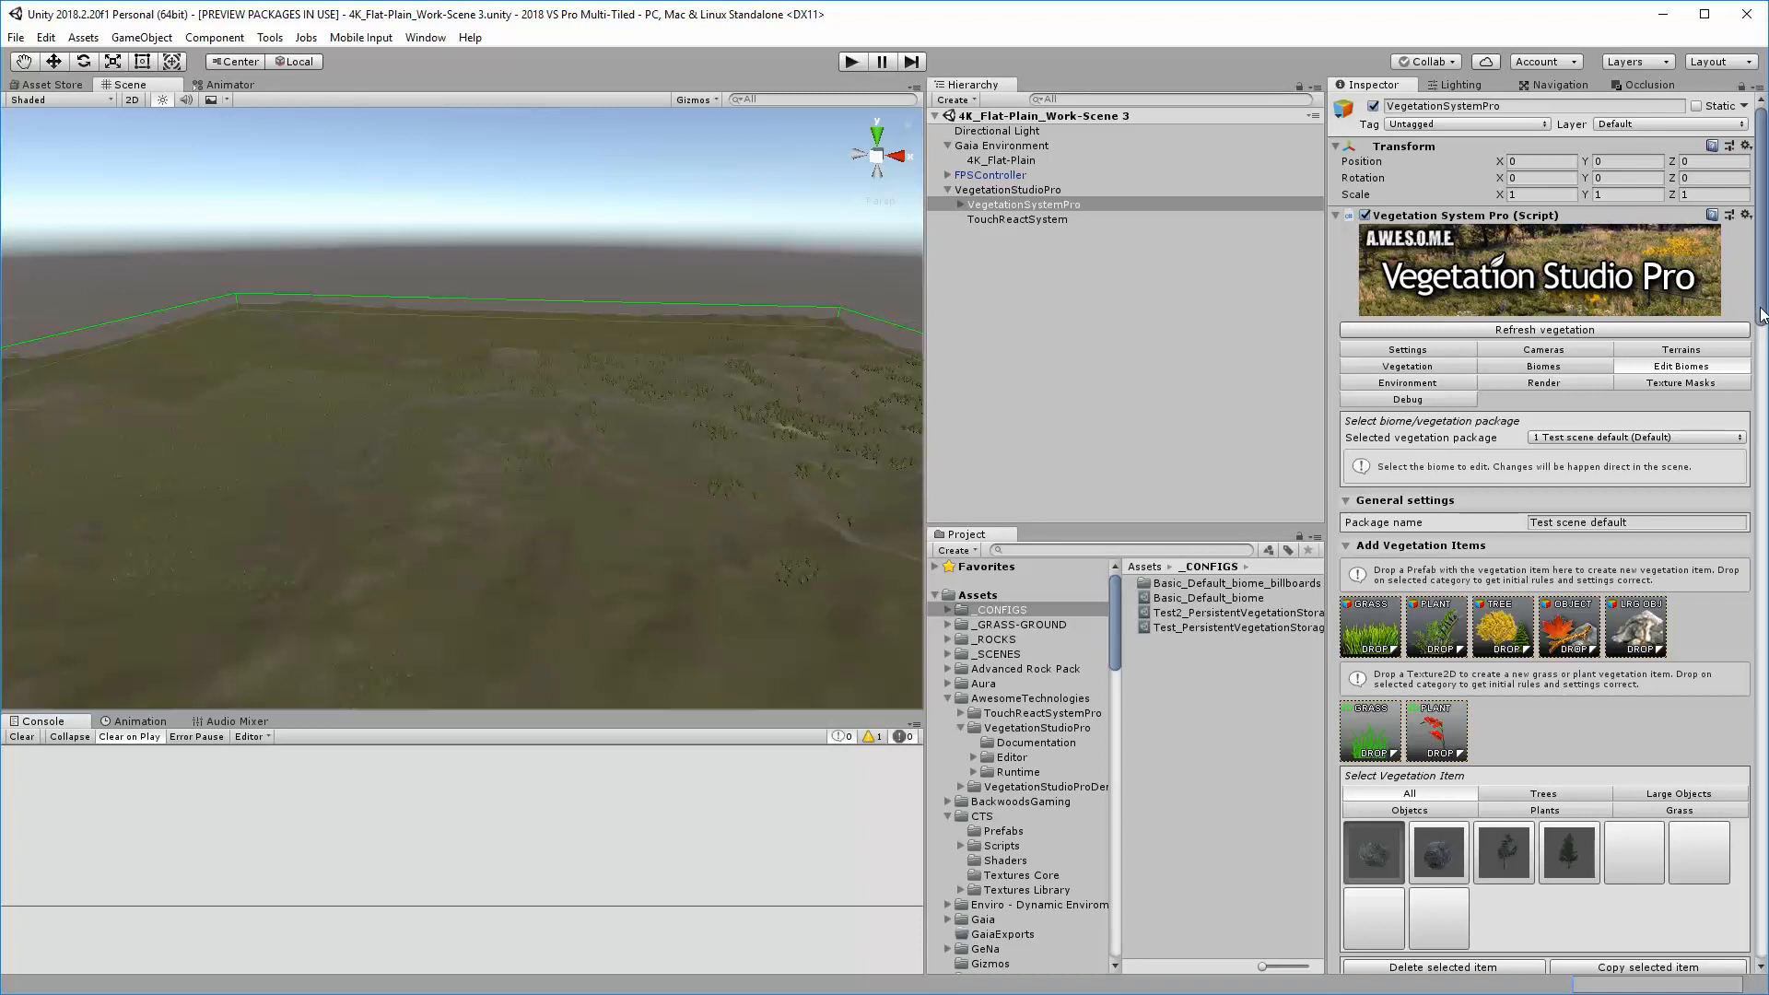
{"action": "left_click_drag", "start_coordinate": [1762, 313], "coordinate": [1762, 451]}
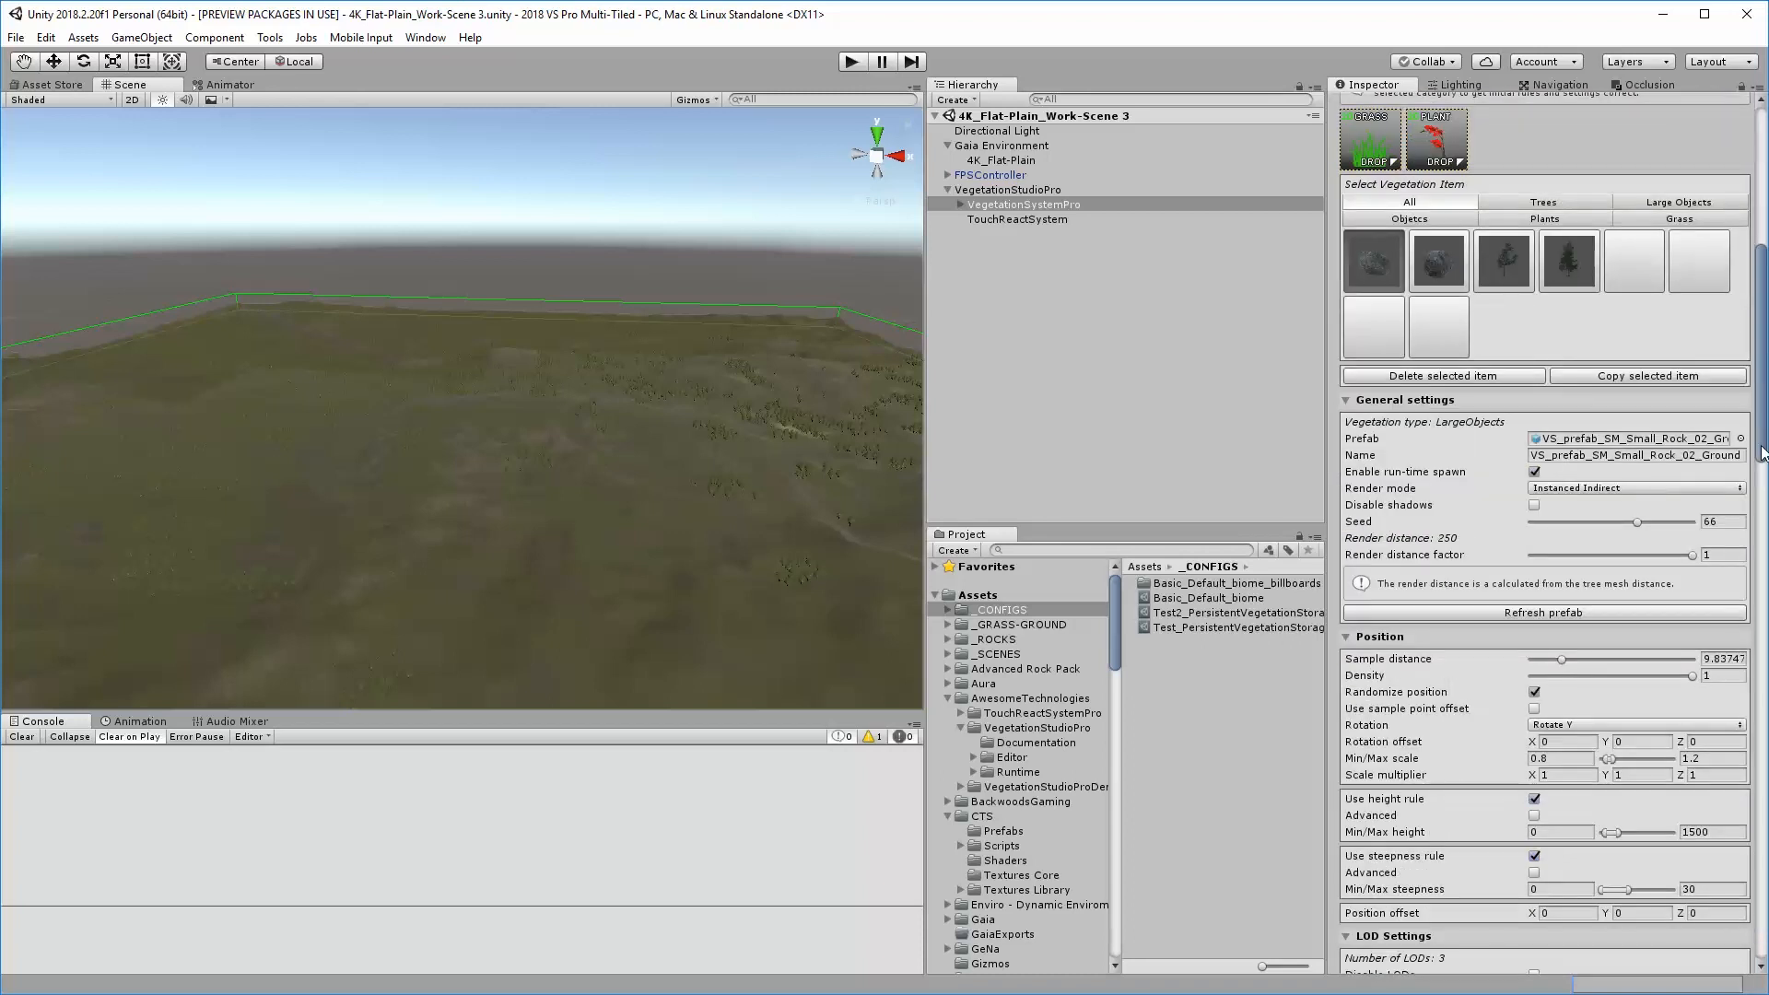
{"action": "left_click_drag", "start_coordinate": [1760, 447], "coordinate": [1758, 341]}
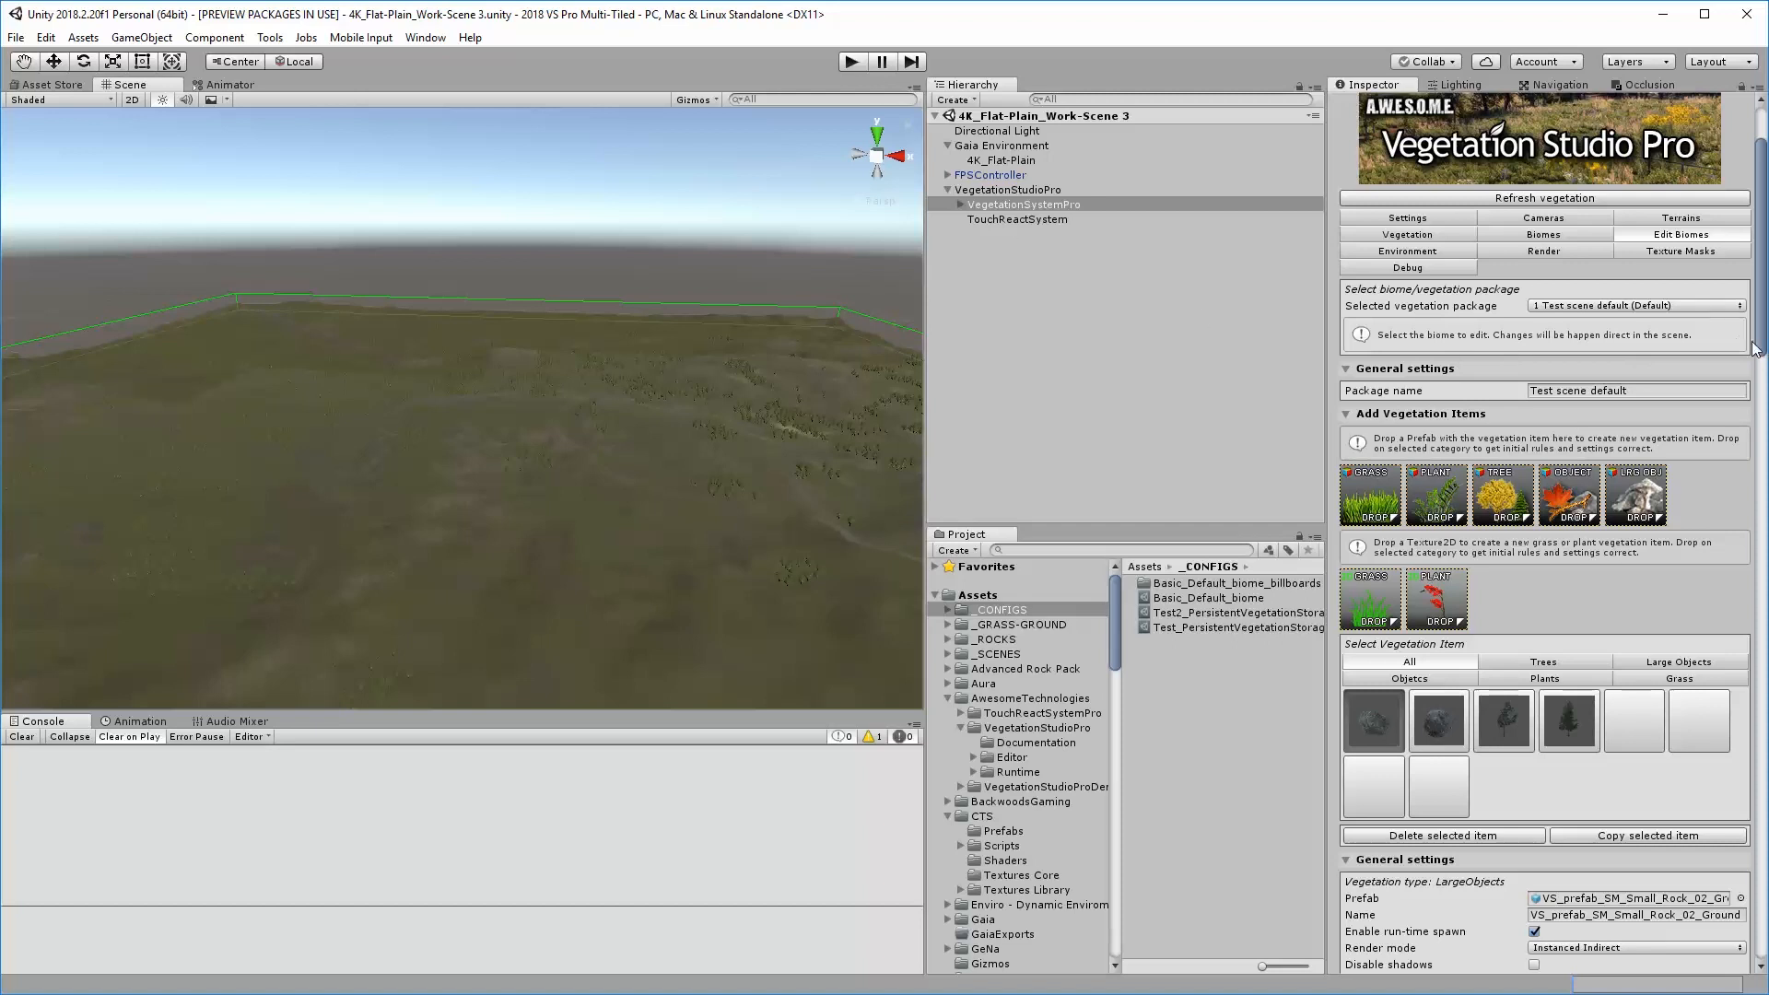
{"action": "left_click_drag", "start_coordinate": [1762, 355], "coordinate": [1762, 961]}
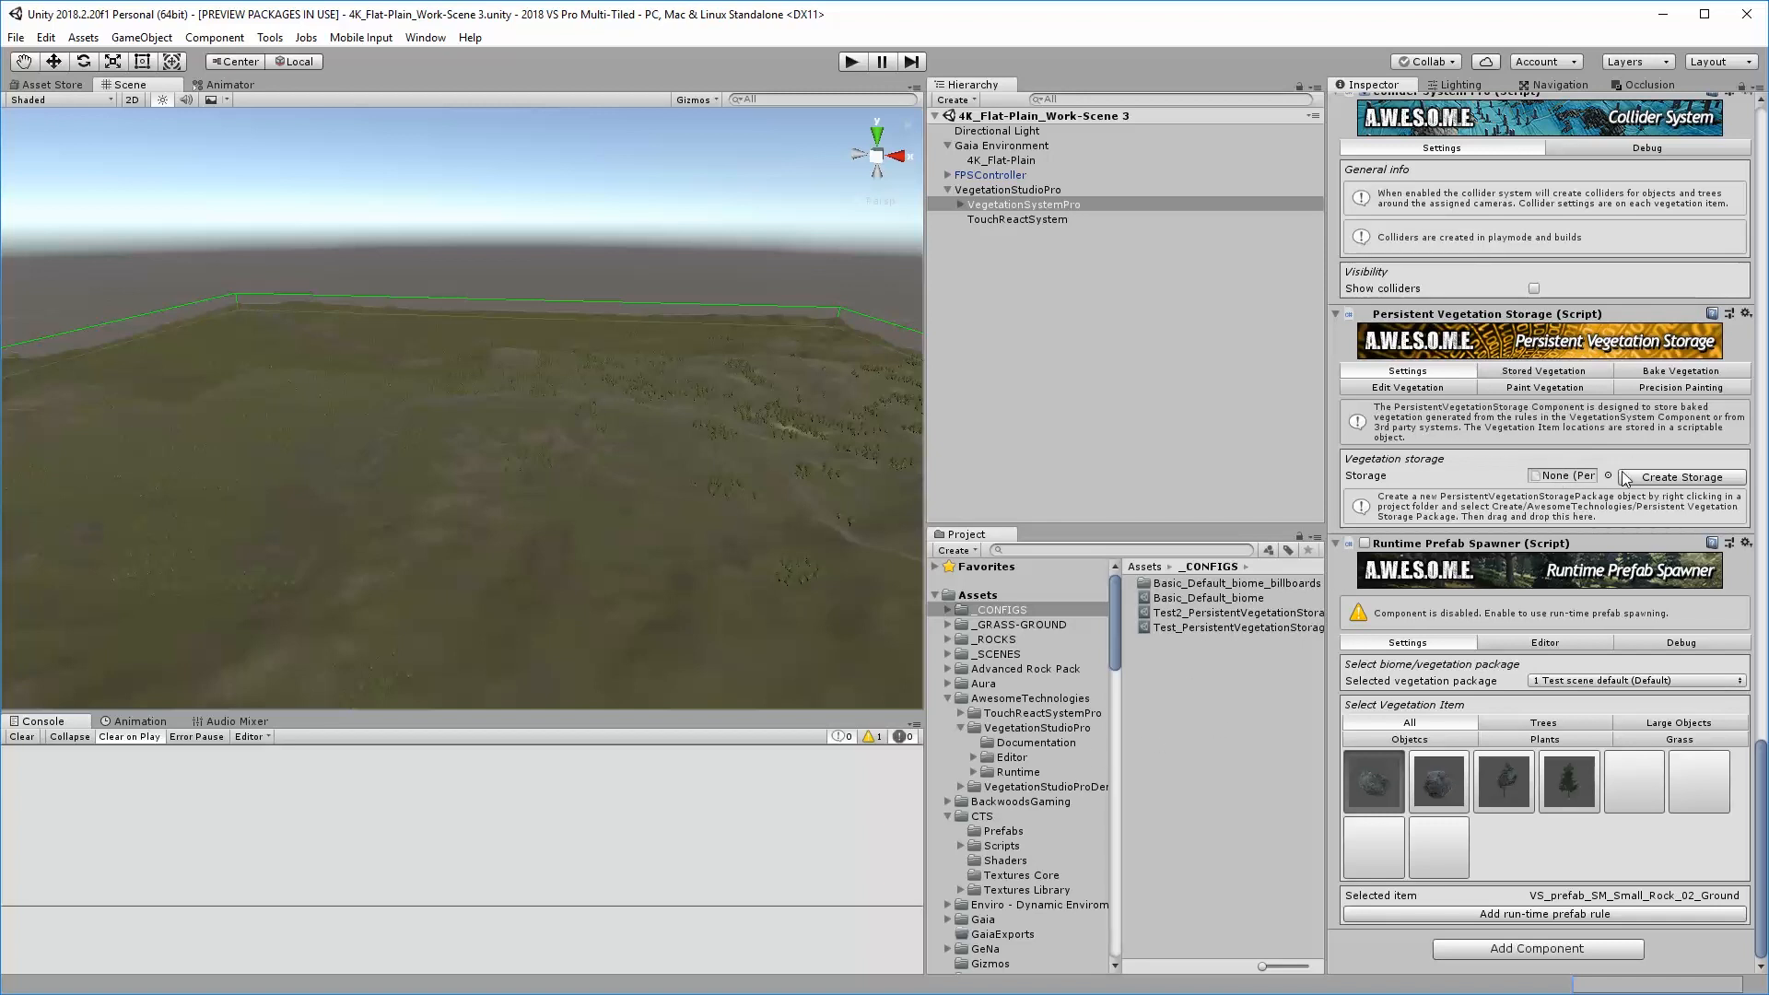
{"action": "right_click", "coordinate": [1179, 689]}
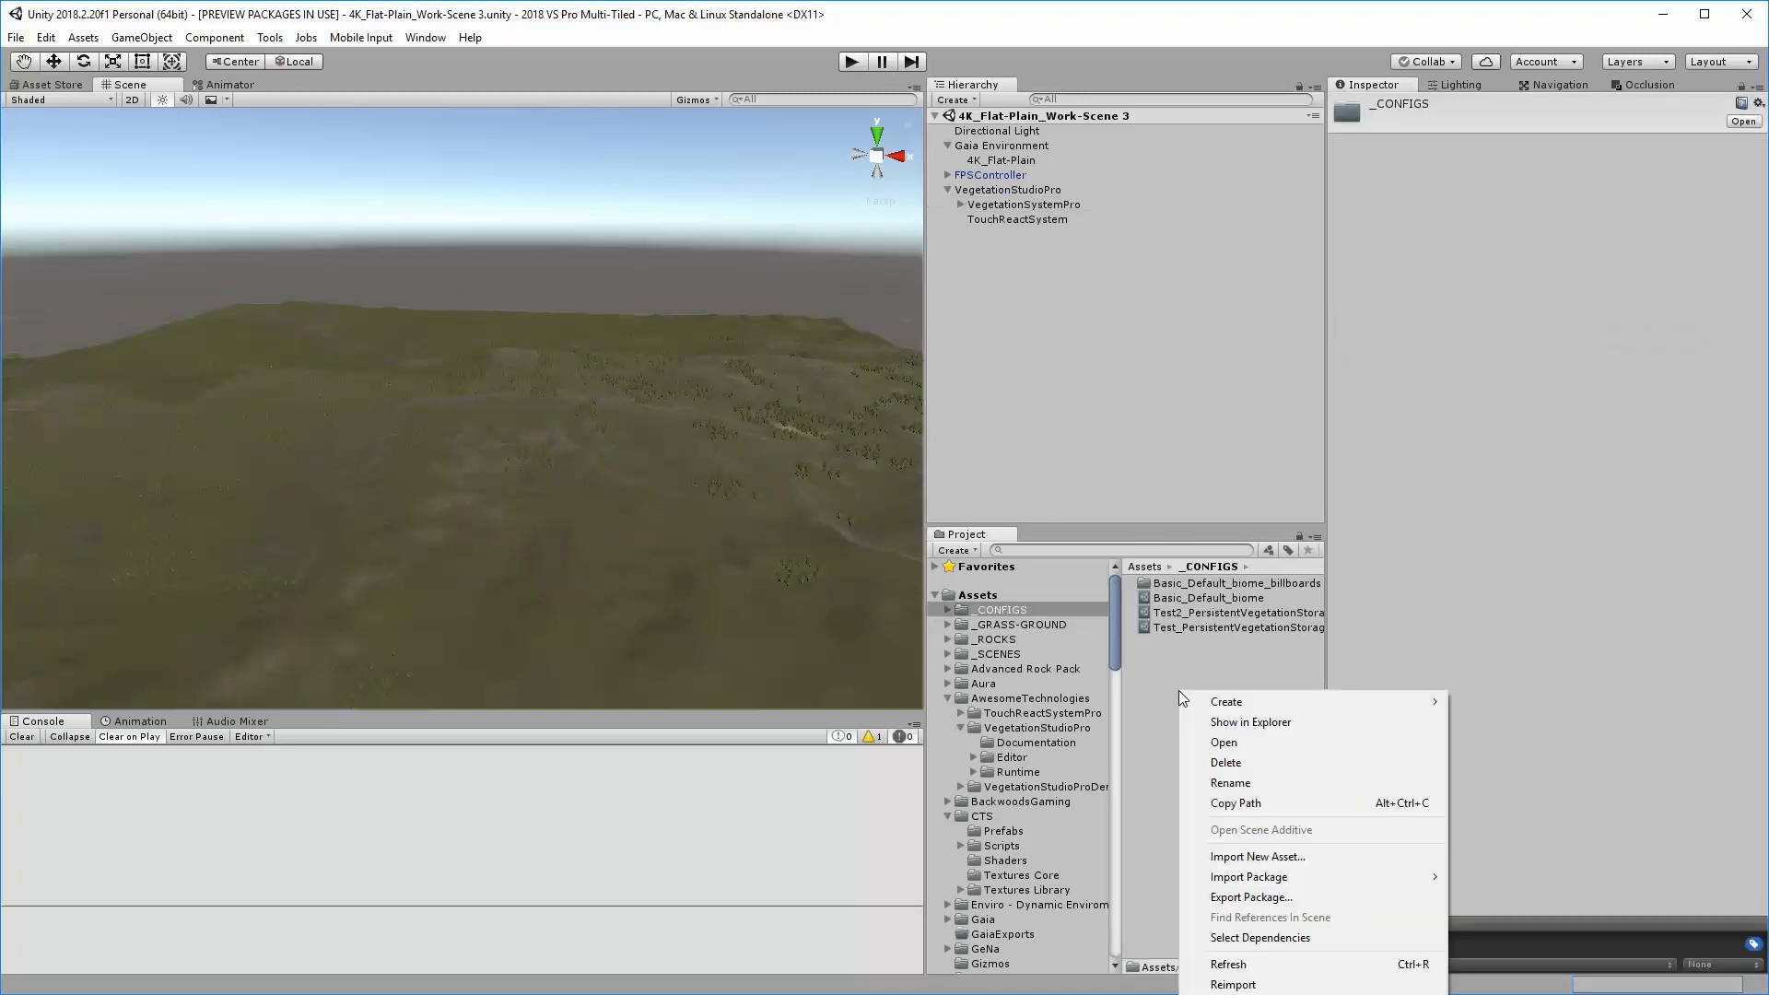
{"action": "mouse_move", "coordinate": [1244, 700]}
{"action": "left_click", "coordinate": [1003, 26]}
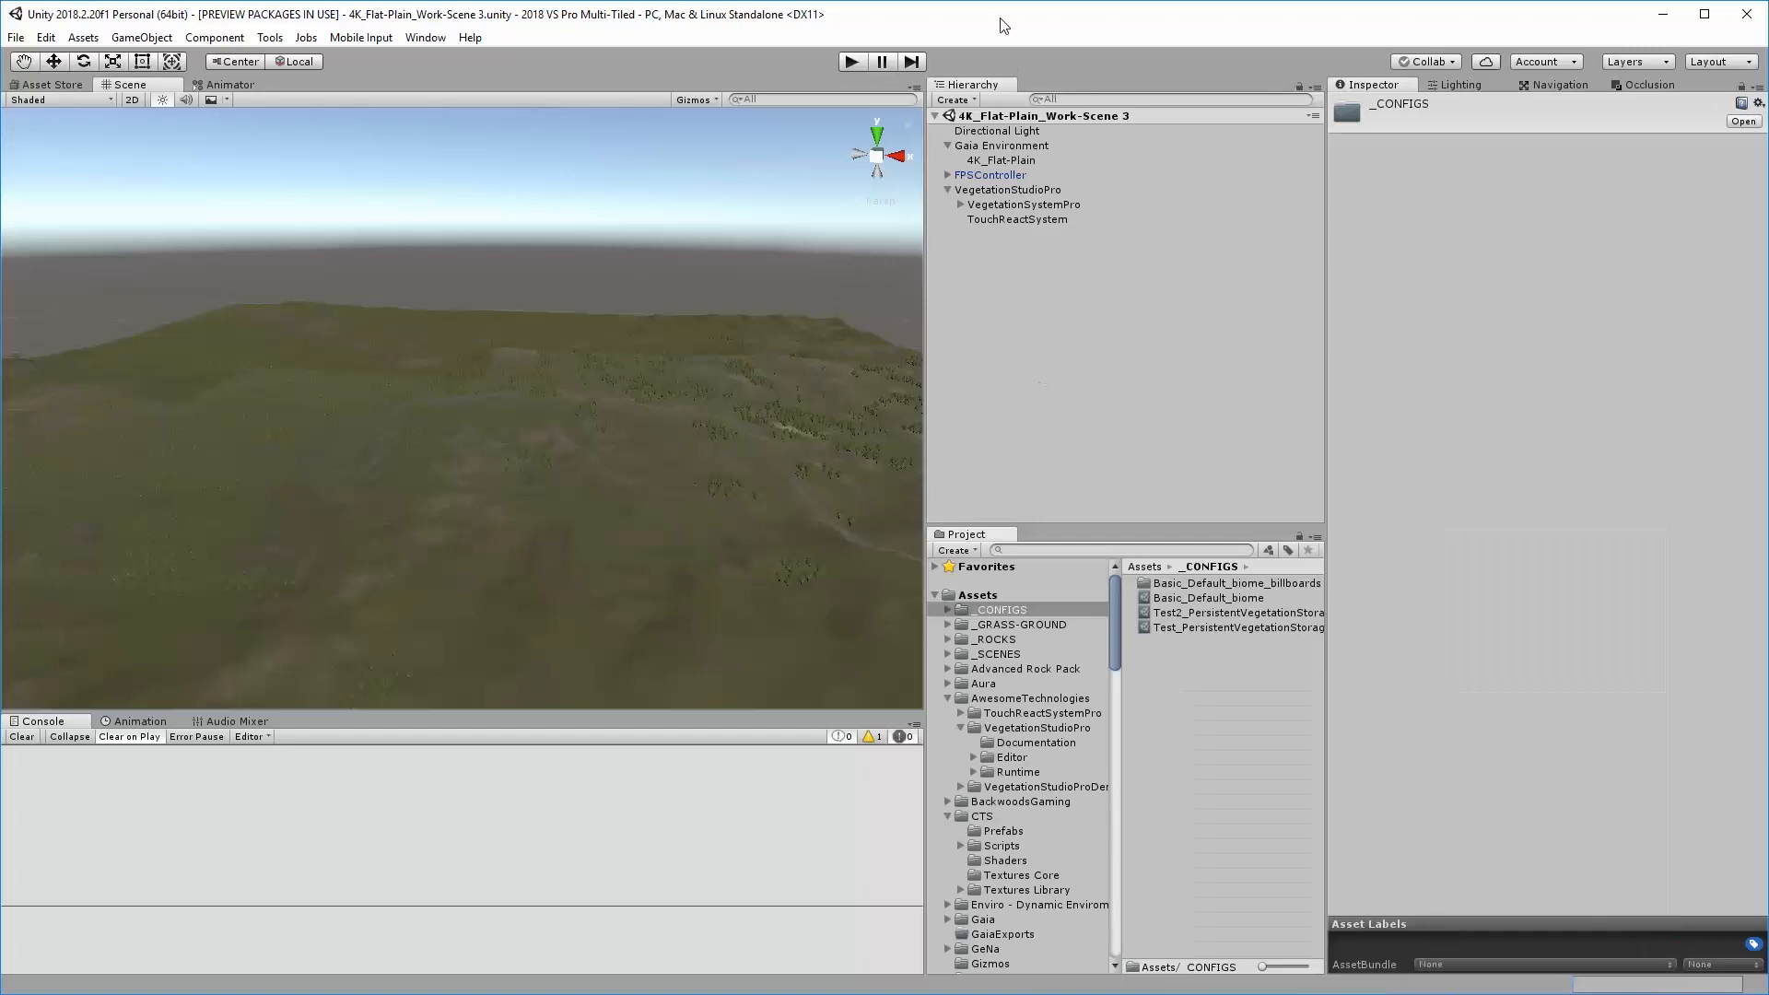
Create a PersistentVegetationStorage Package in the _CONFIGS folder and replace "New" in its name with "Test3"
{"action": "left_click", "coordinate": [82, 37]}
{"action": "mouse_move", "coordinate": [129, 67]}
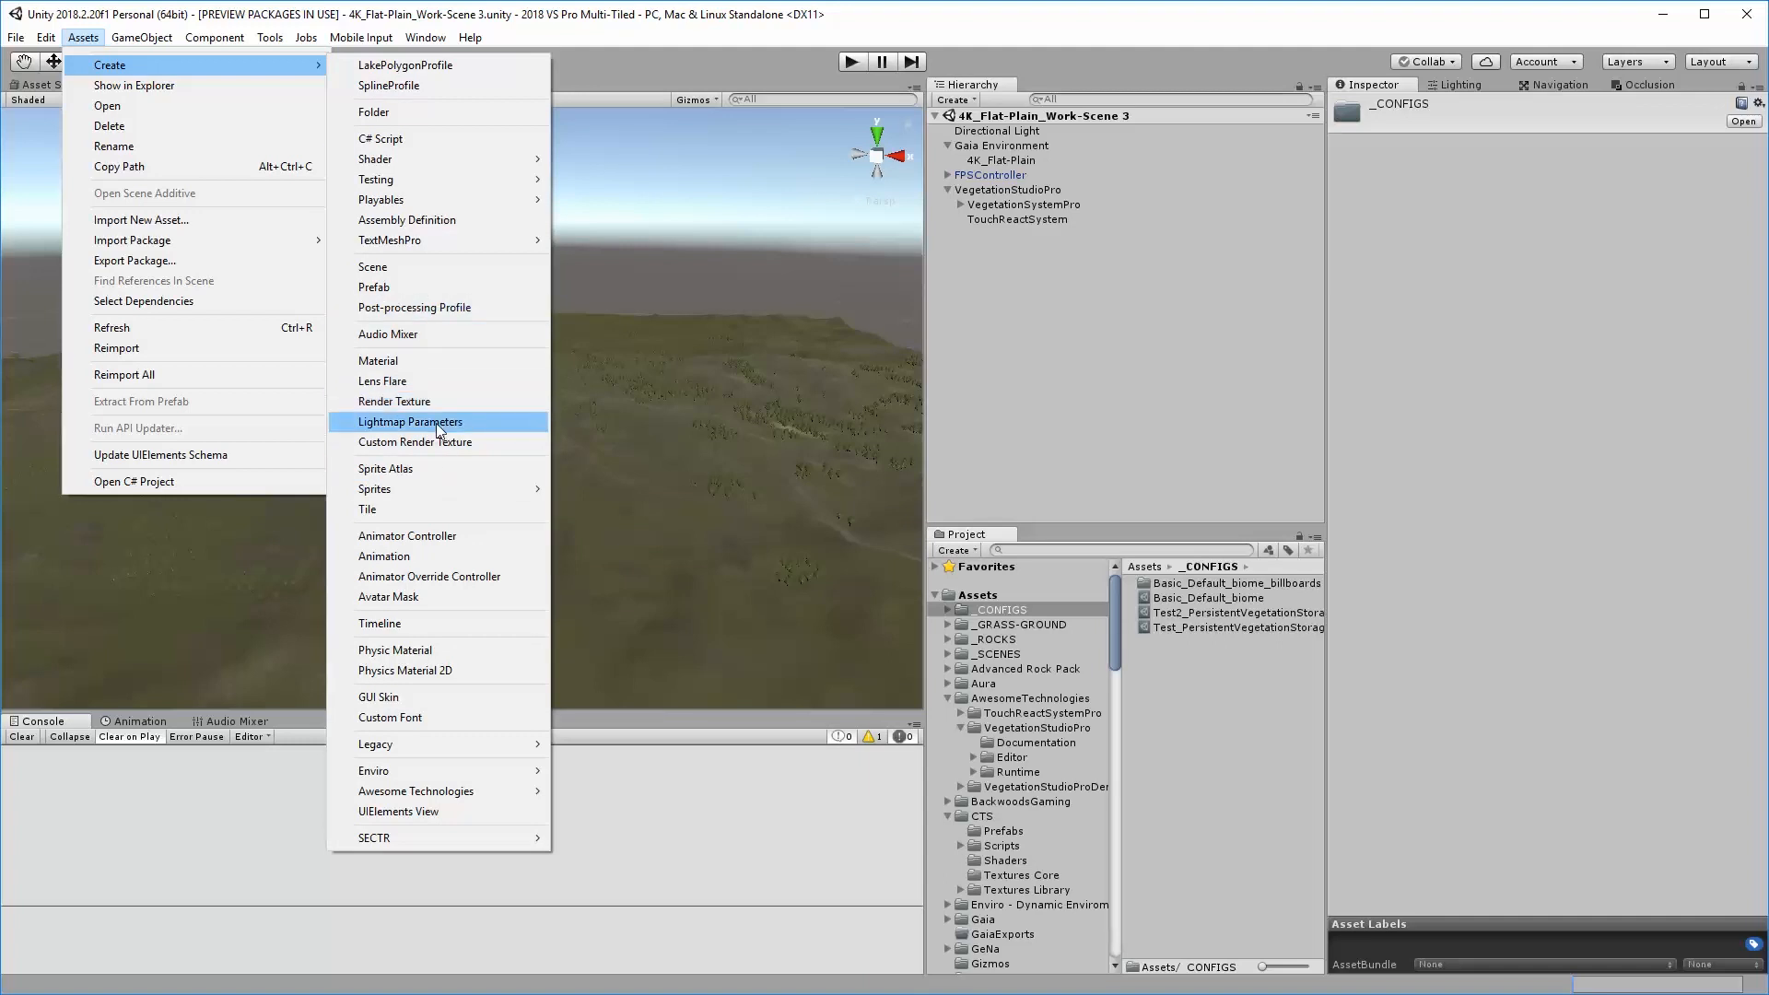
{"action": "mouse_move", "coordinate": [490, 793]}
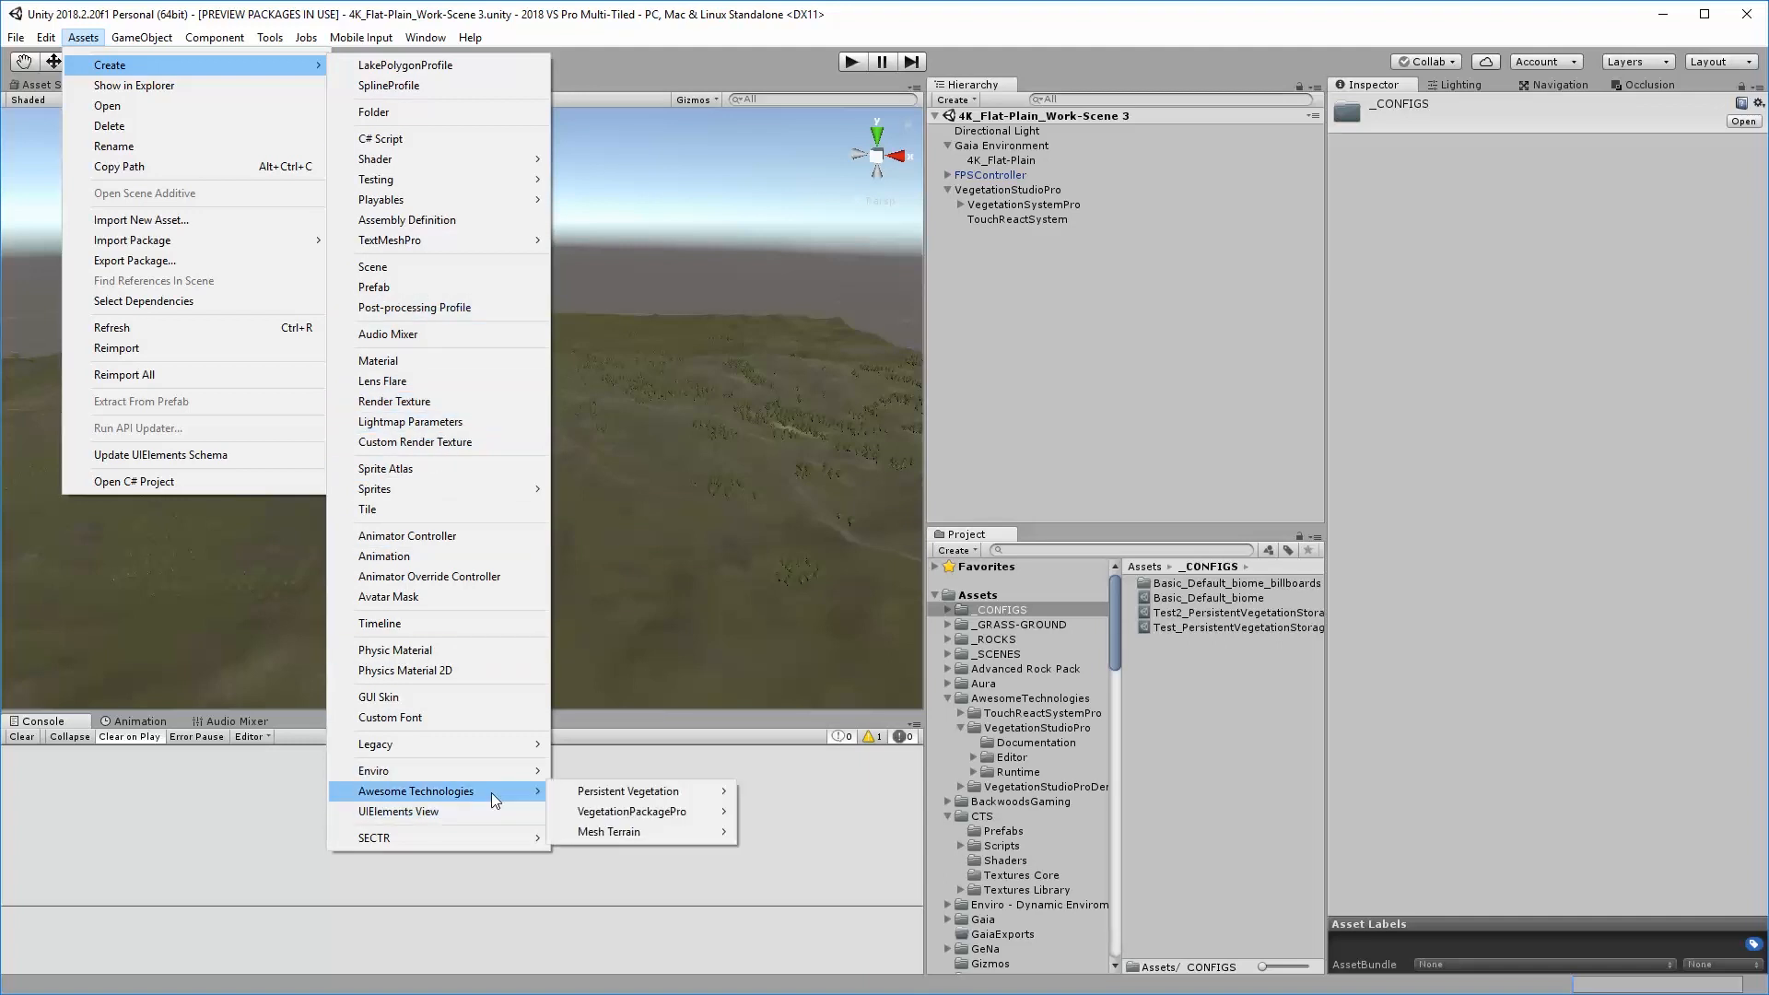
{"action": "mouse_move", "coordinate": [614, 795]}
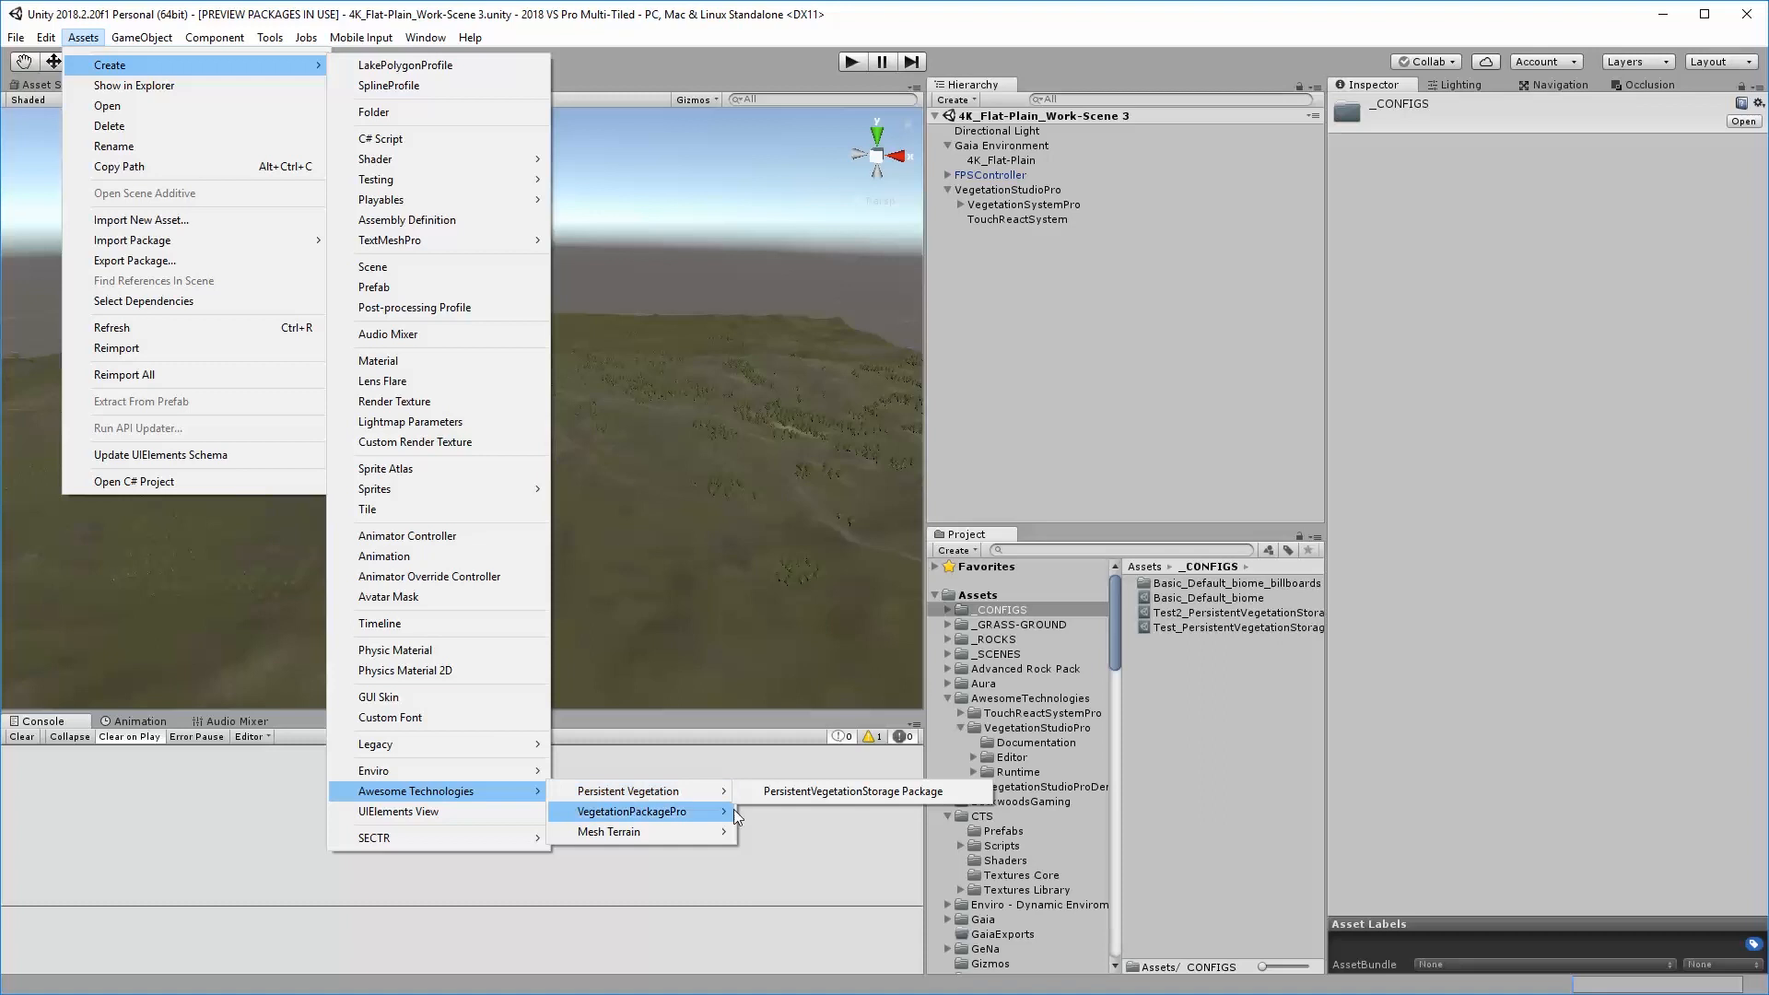
{"action": "left_click", "coordinate": [829, 790]}
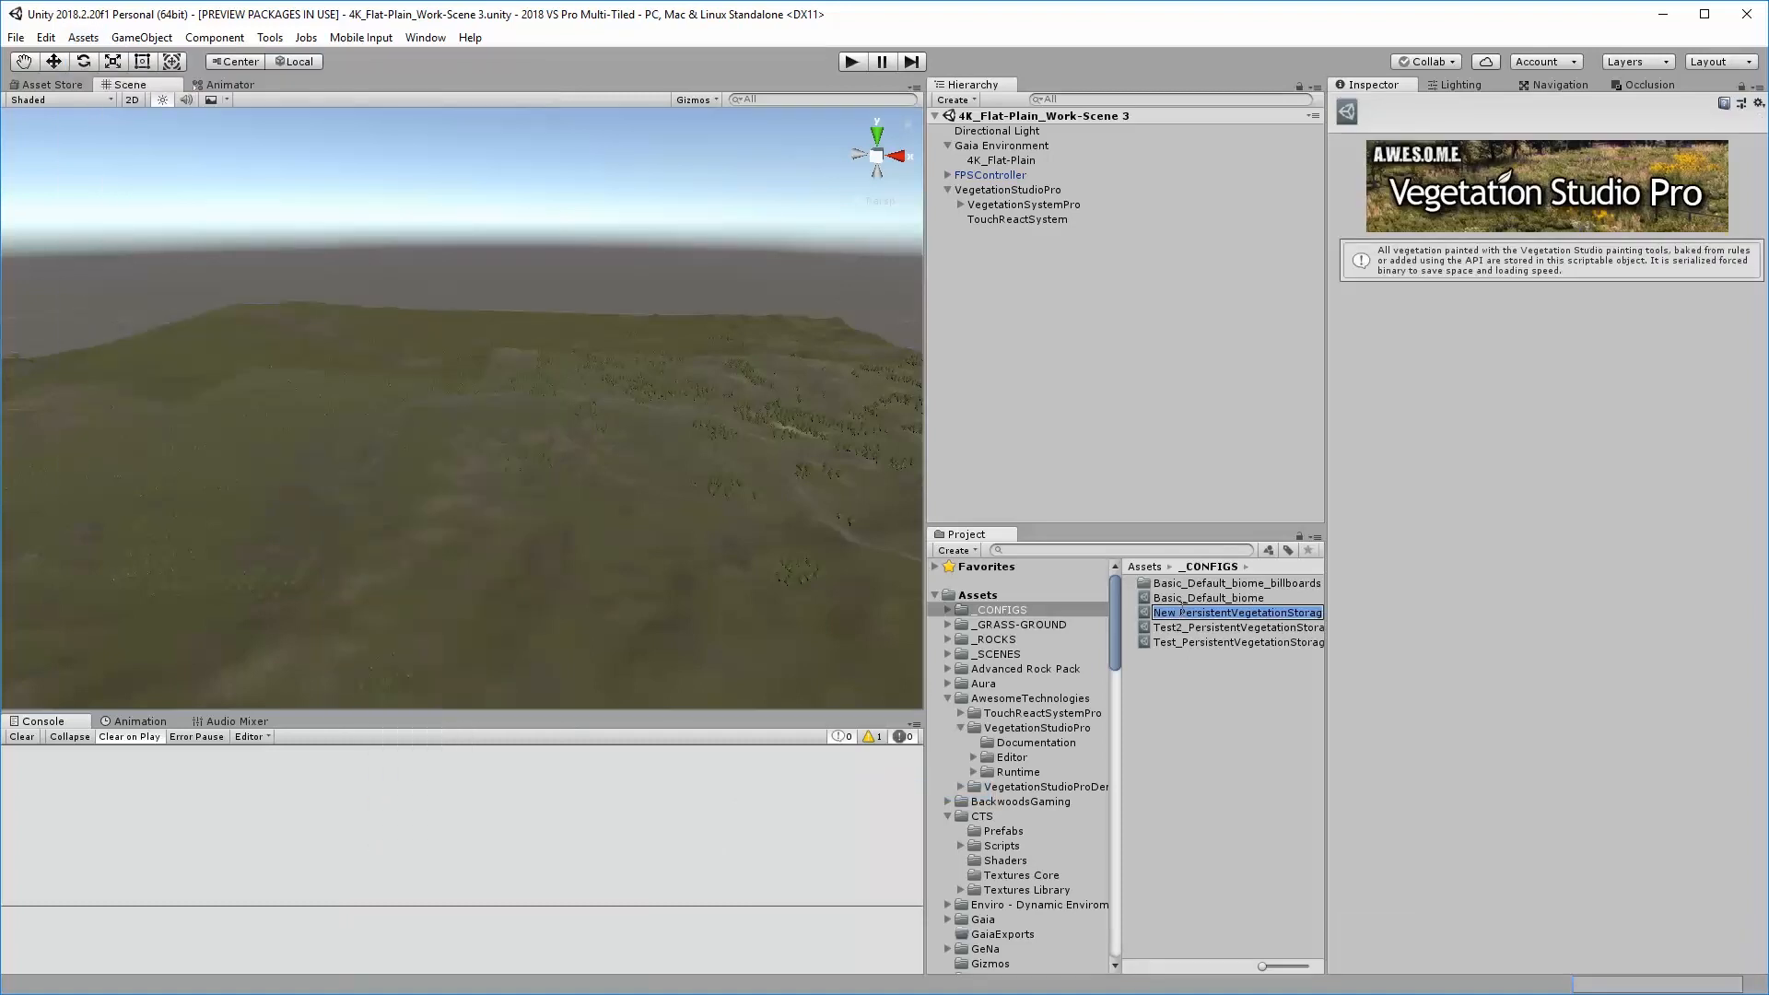
{"action": "left_click", "coordinate": [1178, 612]}
{"action": "type", "text": "Test"}
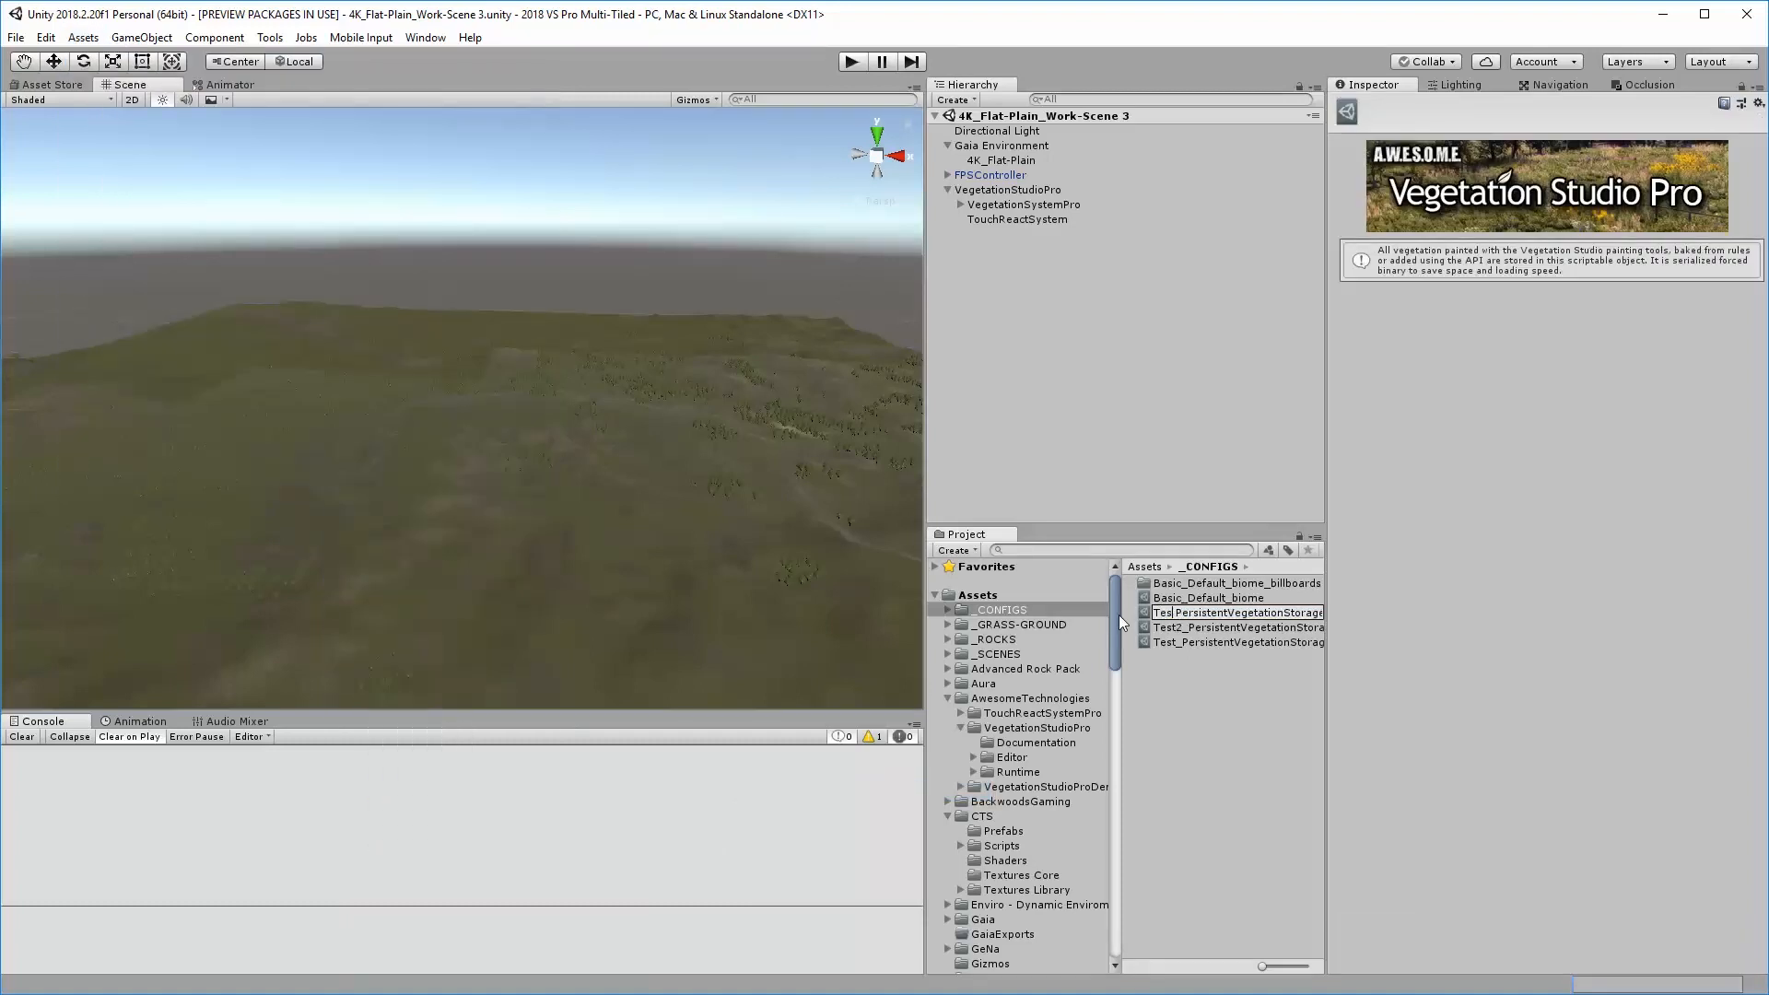
{"action": "type", "text": "3"}
{"action": "key", "text": "Return"}
Assign the Test3 storage package to VegetationSystemPro's Persistent Vegetation Storage component and initialize it for the current vegetation system
{"action": "left_click", "coordinate": [1017, 202]}
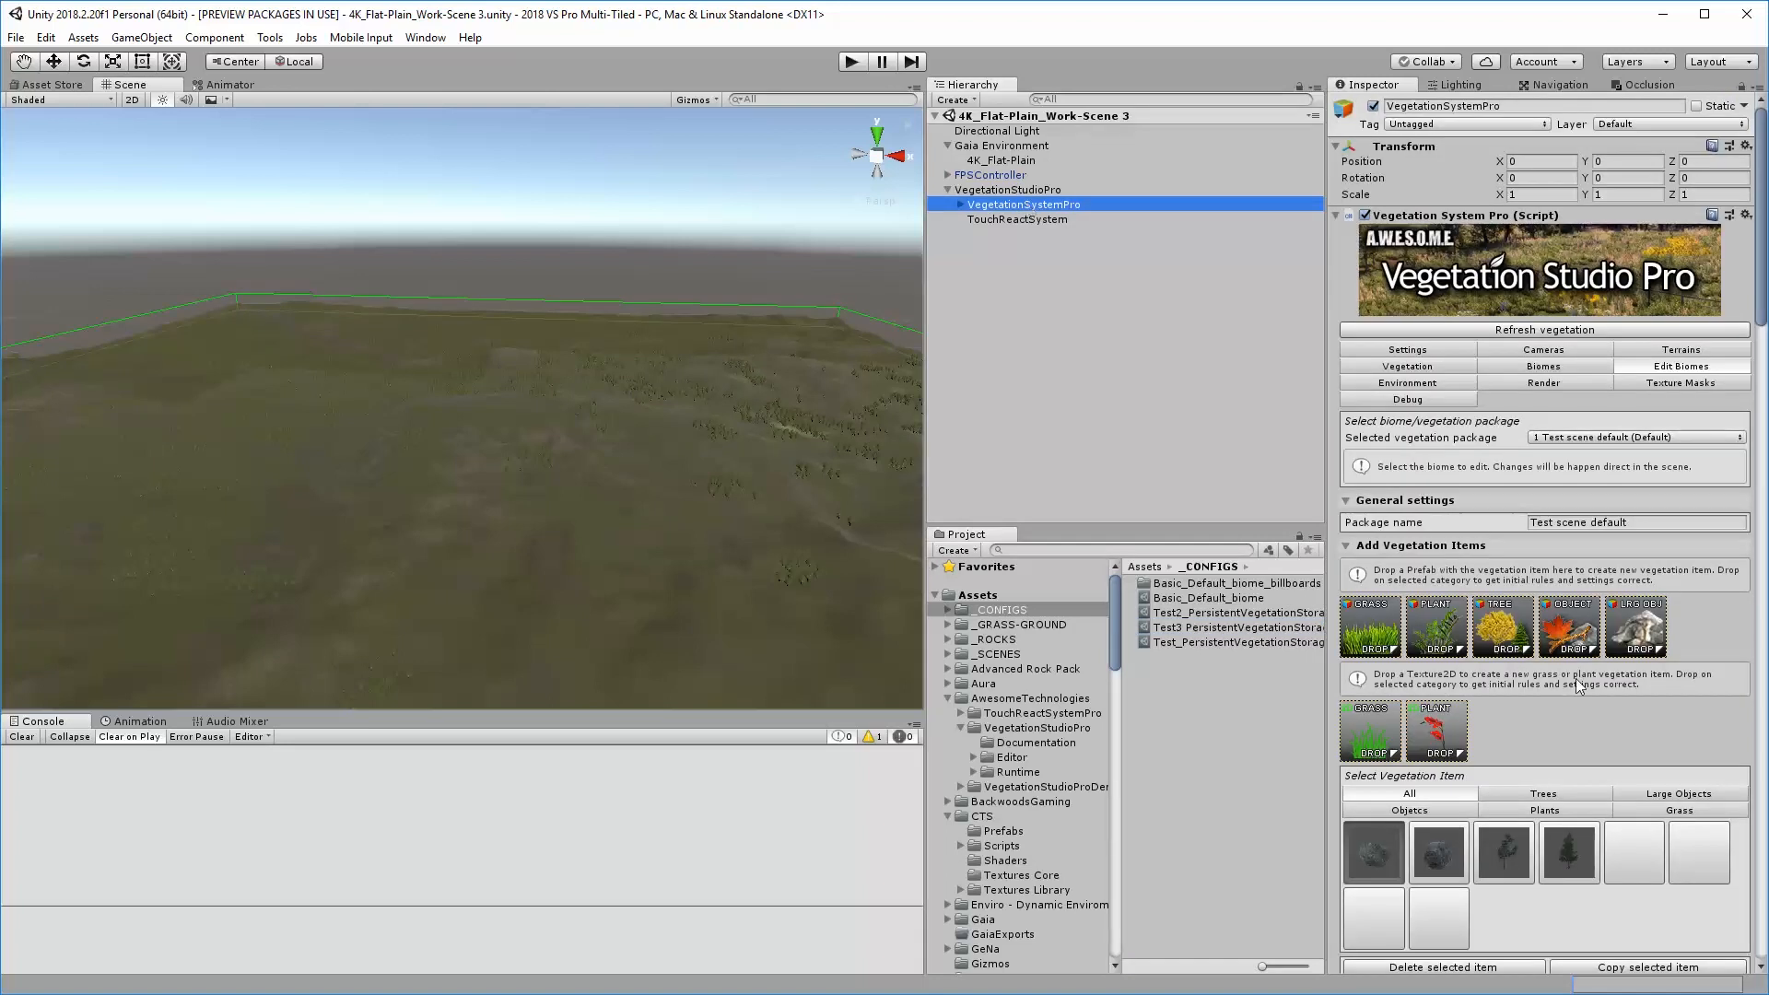
{"action": "scroll", "coordinate": [1580, 686], "scroll_direction": "down", "scroll_amount": 10}
{"action": "scroll", "coordinate": [1589, 692], "scroll_direction": "down", "scroll_amount": 15}
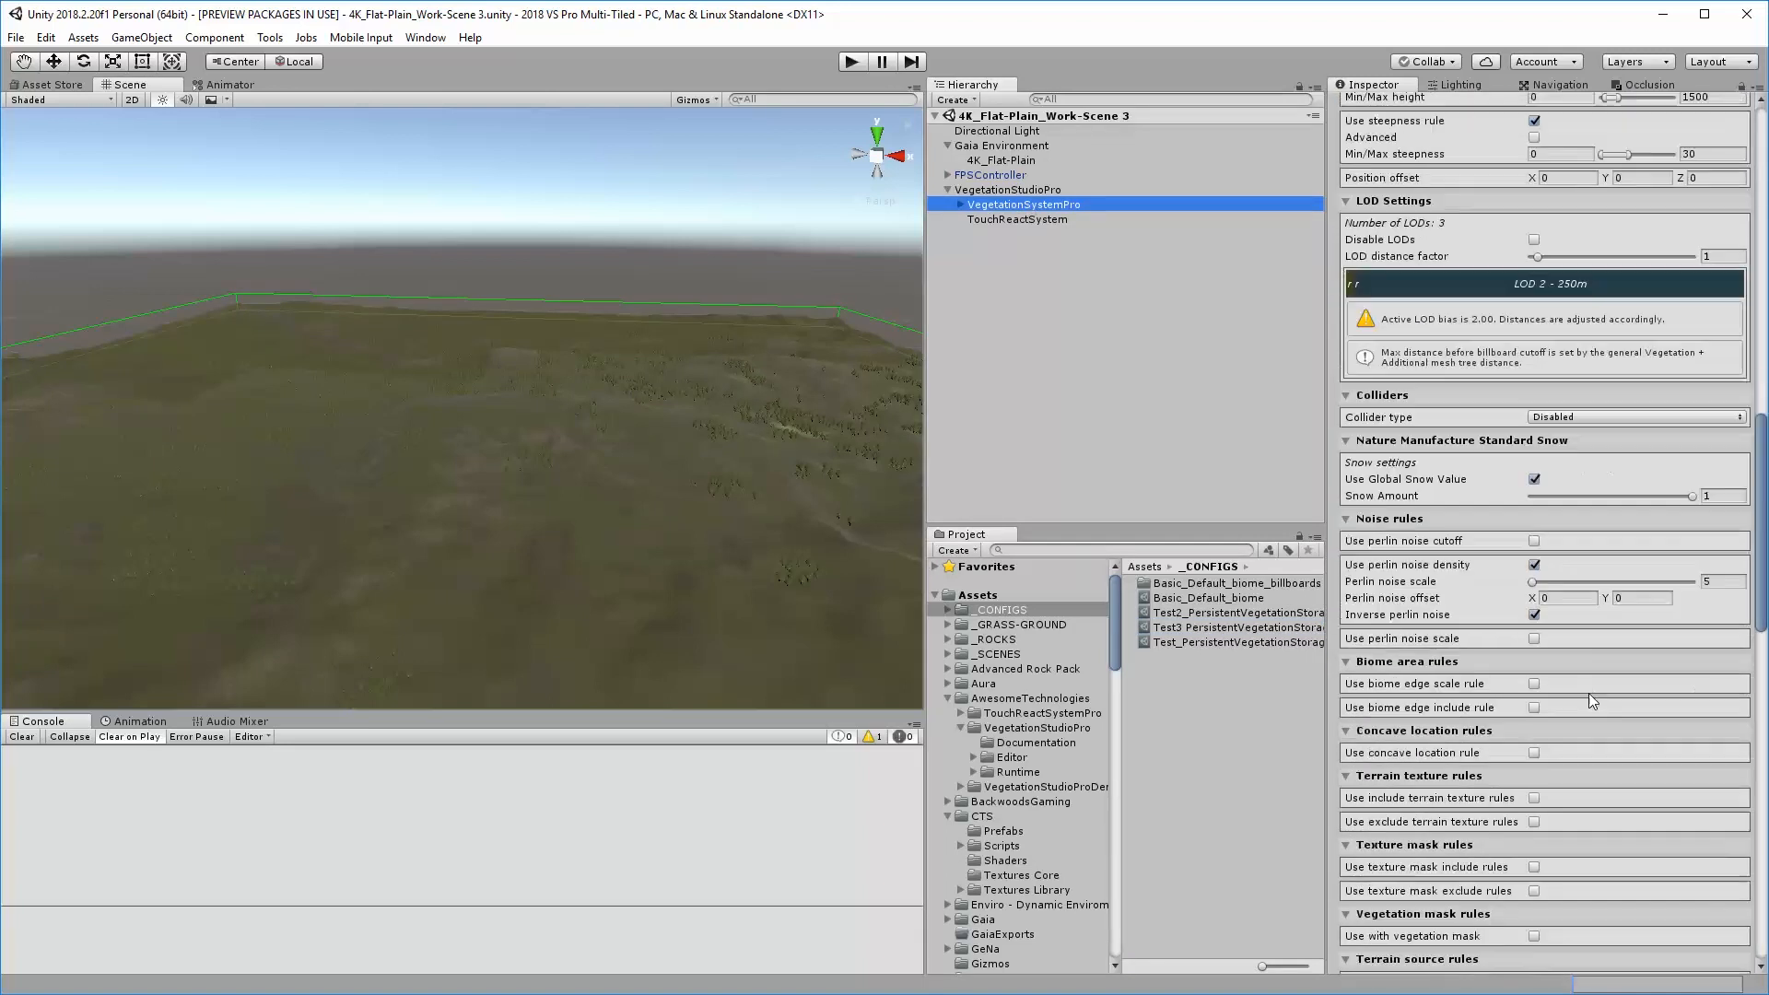
{"action": "scroll", "coordinate": [1587, 722], "scroll_direction": "down", "scroll_amount": 15}
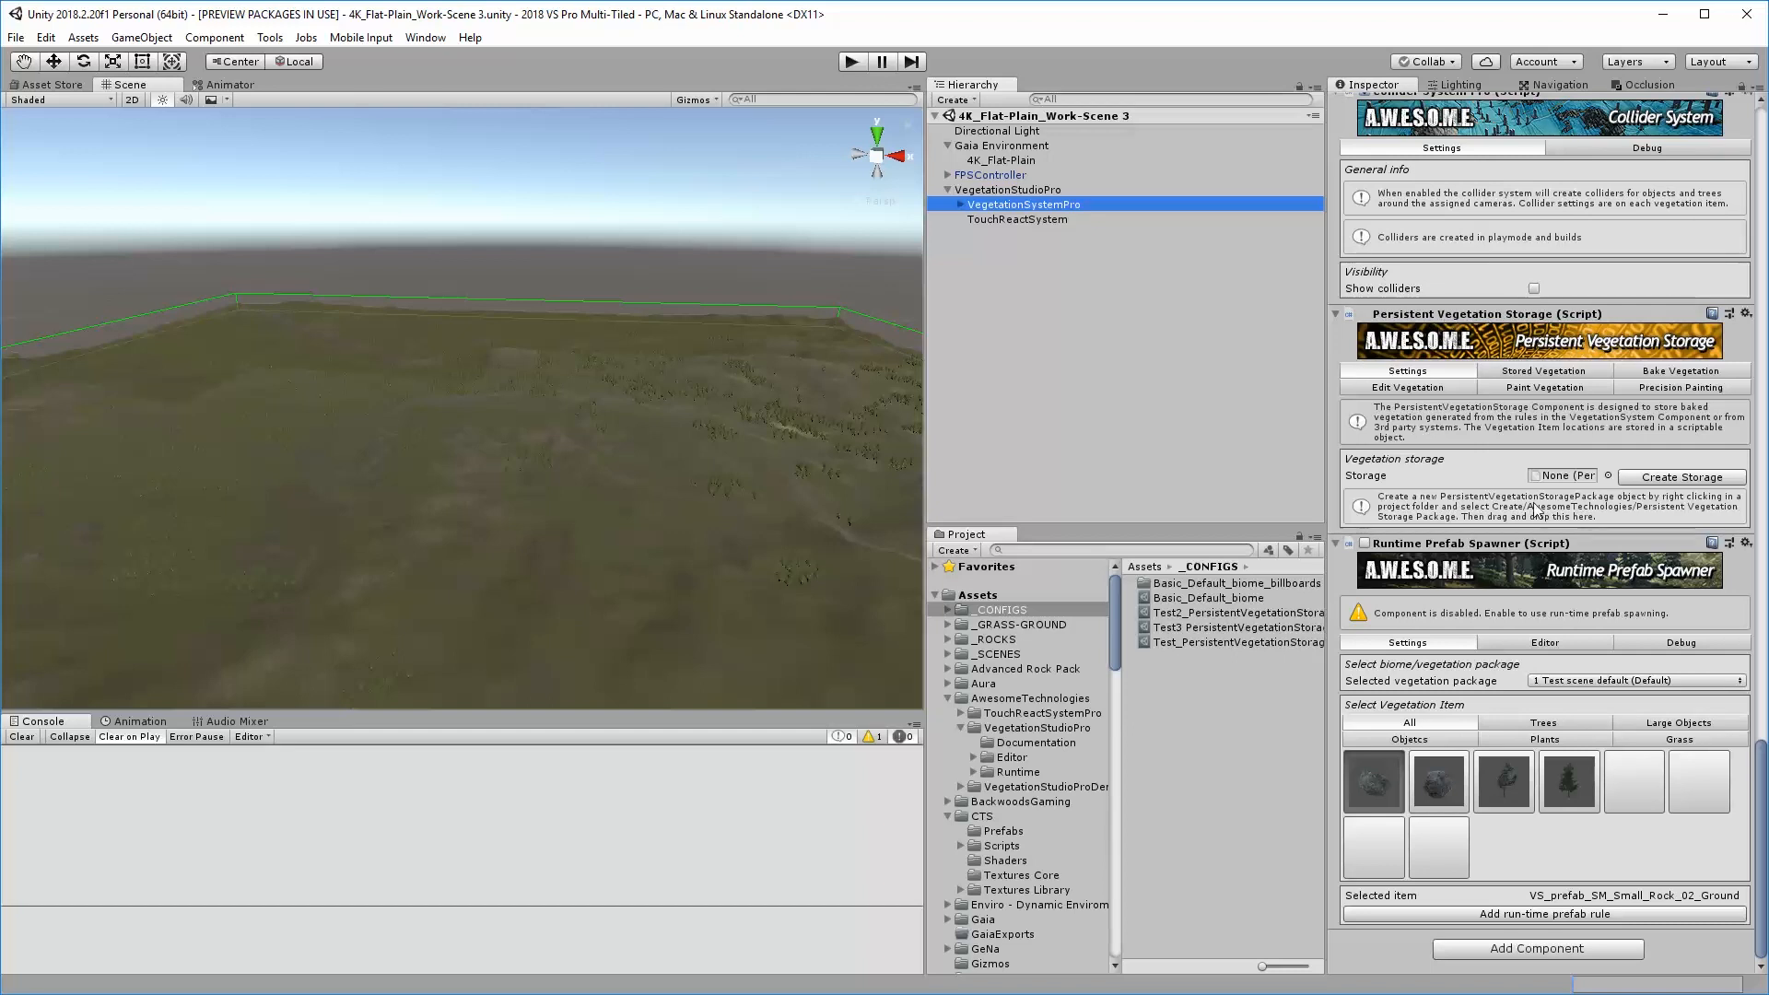
{"action": "left_click_drag", "start_coordinate": [1209, 629], "coordinate": [1564, 480]}
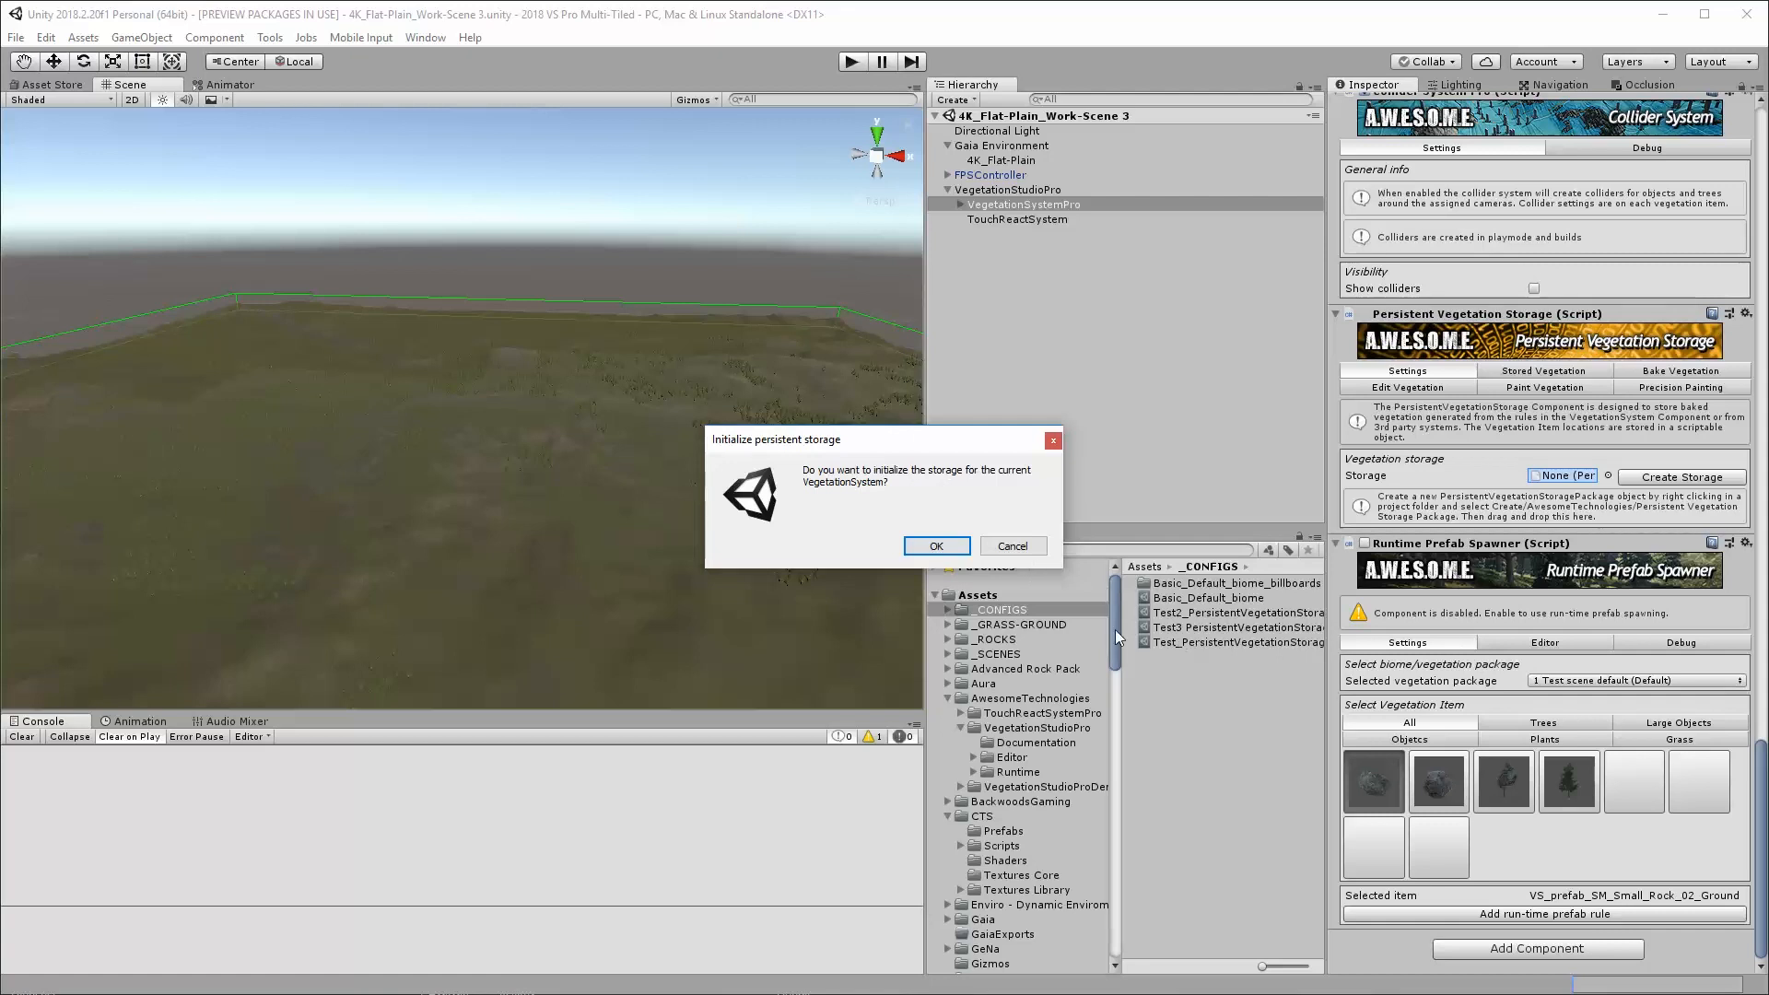
{"action": "left_click", "coordinate": [920, 547]}
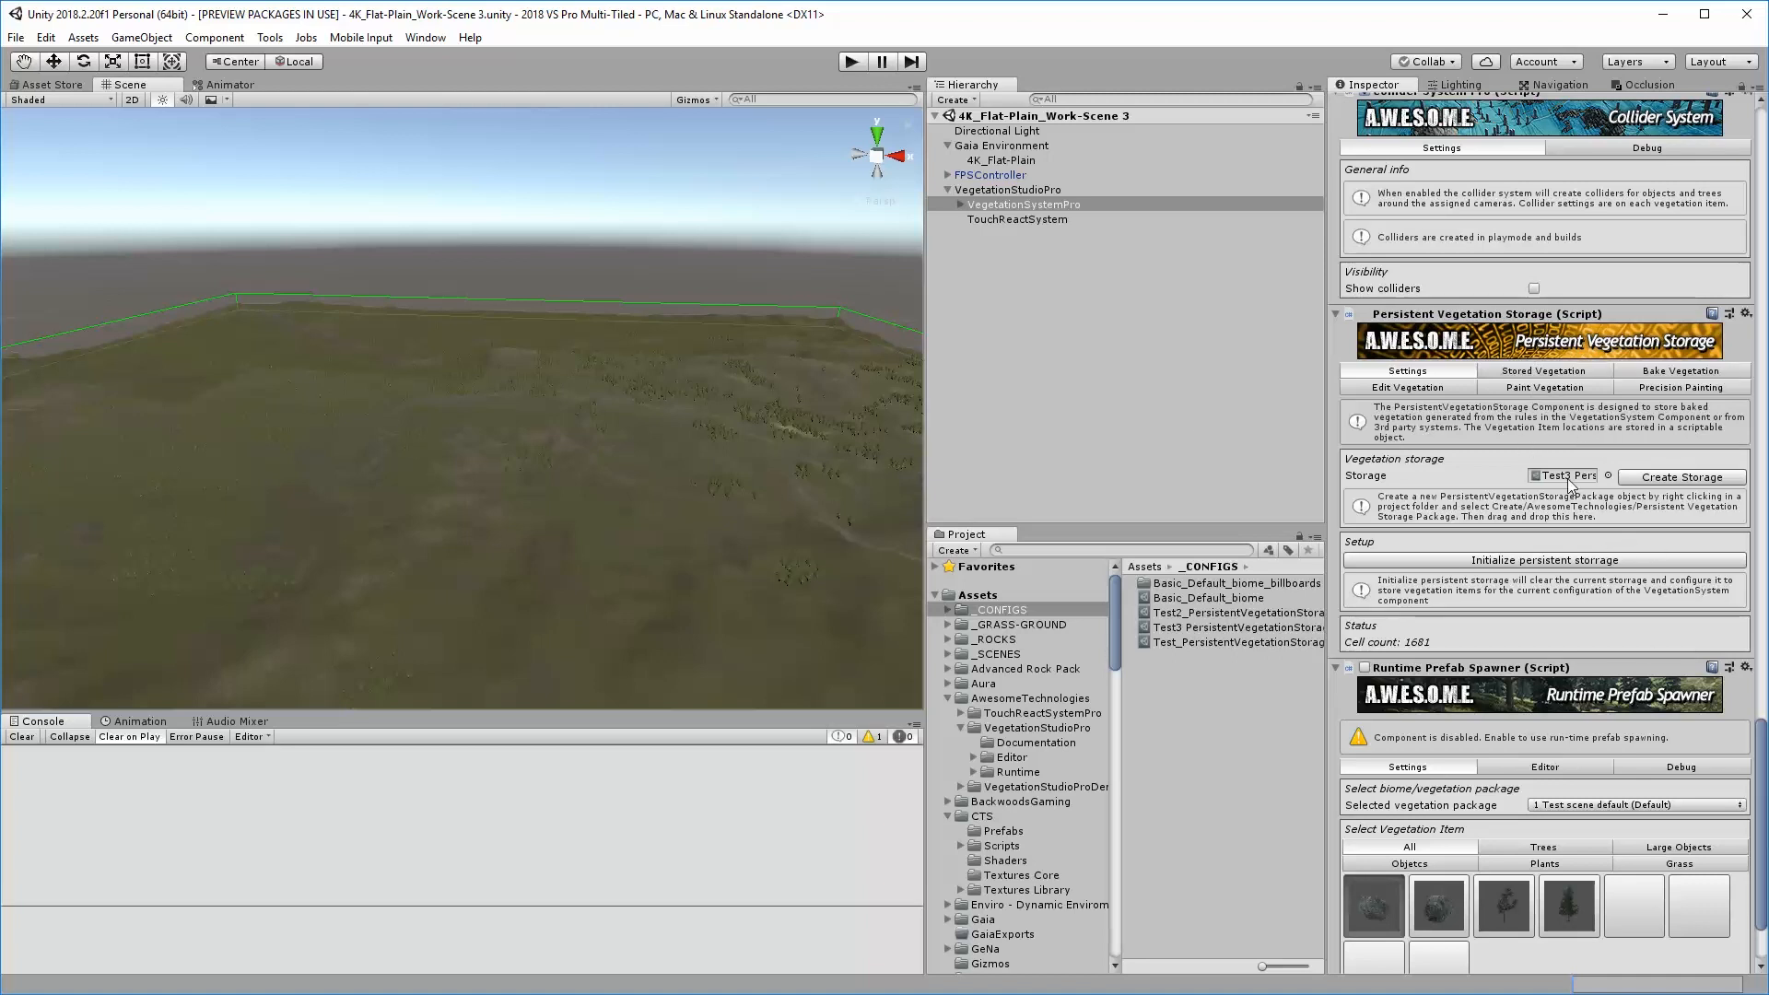
Bake all vegetation items from all vegetation packages and biomes into the persistent storage, using the clear and bake option
{"action": "left_click", "coordinate": [1636, 371]}
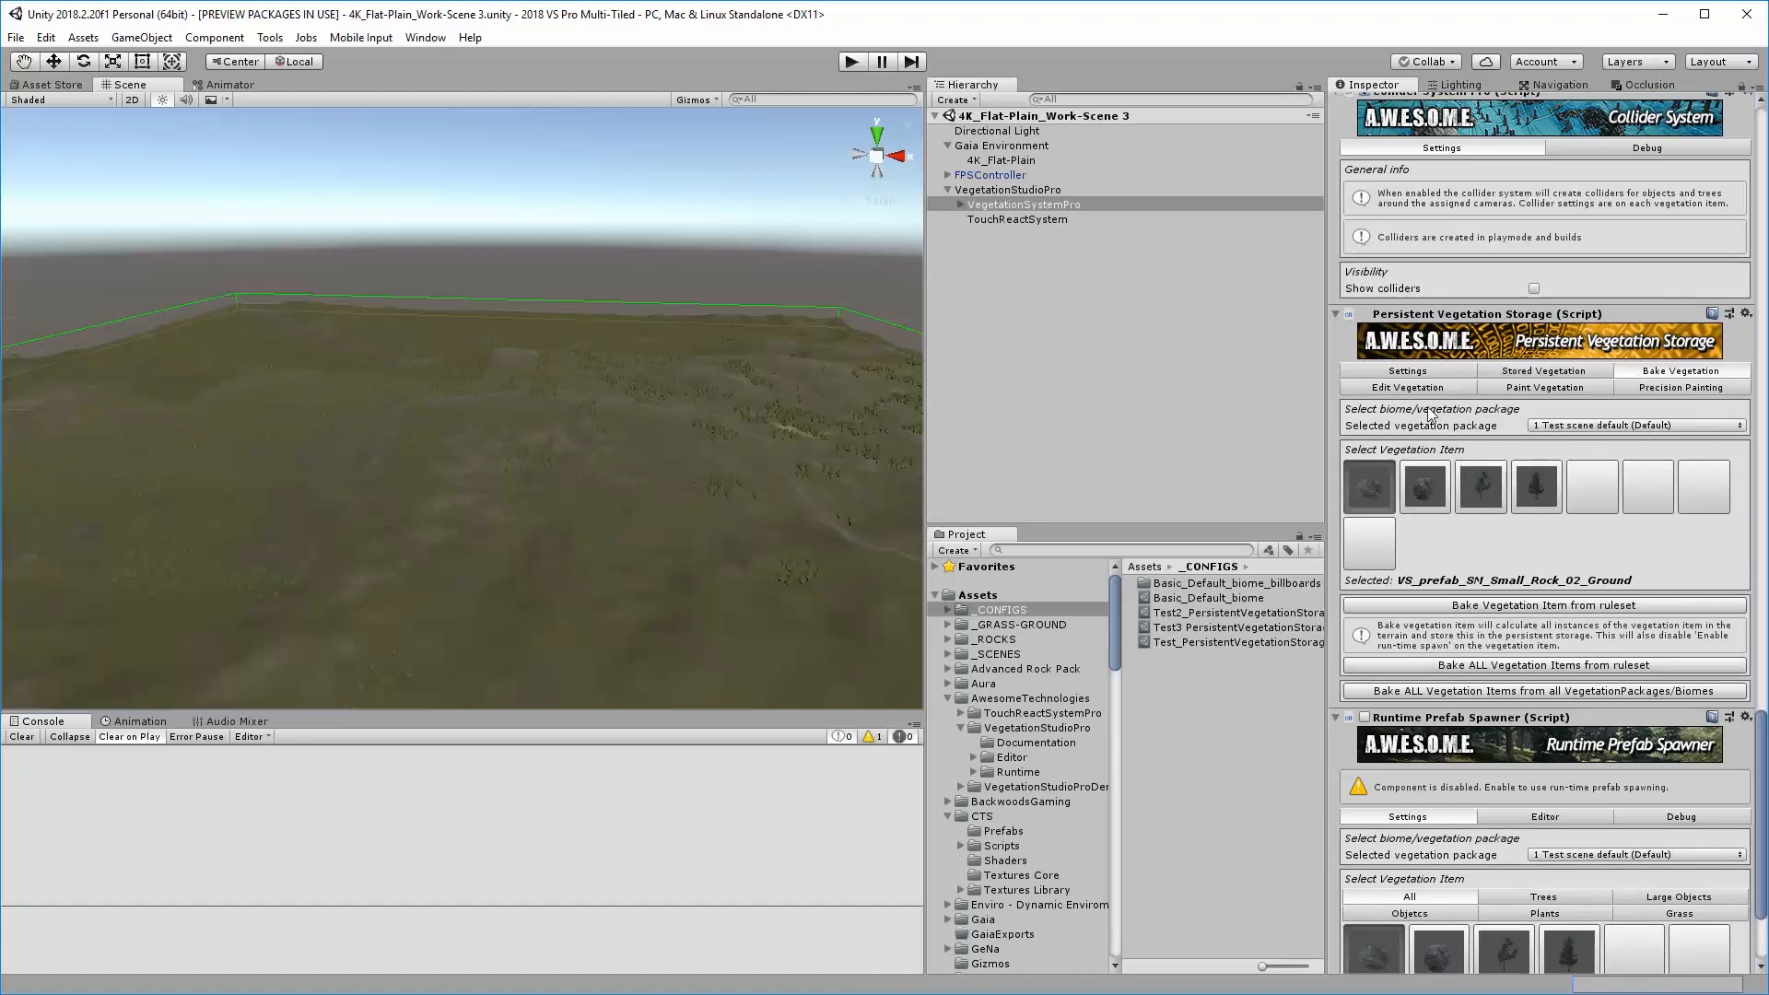
{"action": "left_click", "coordinate": [1507, 371]}
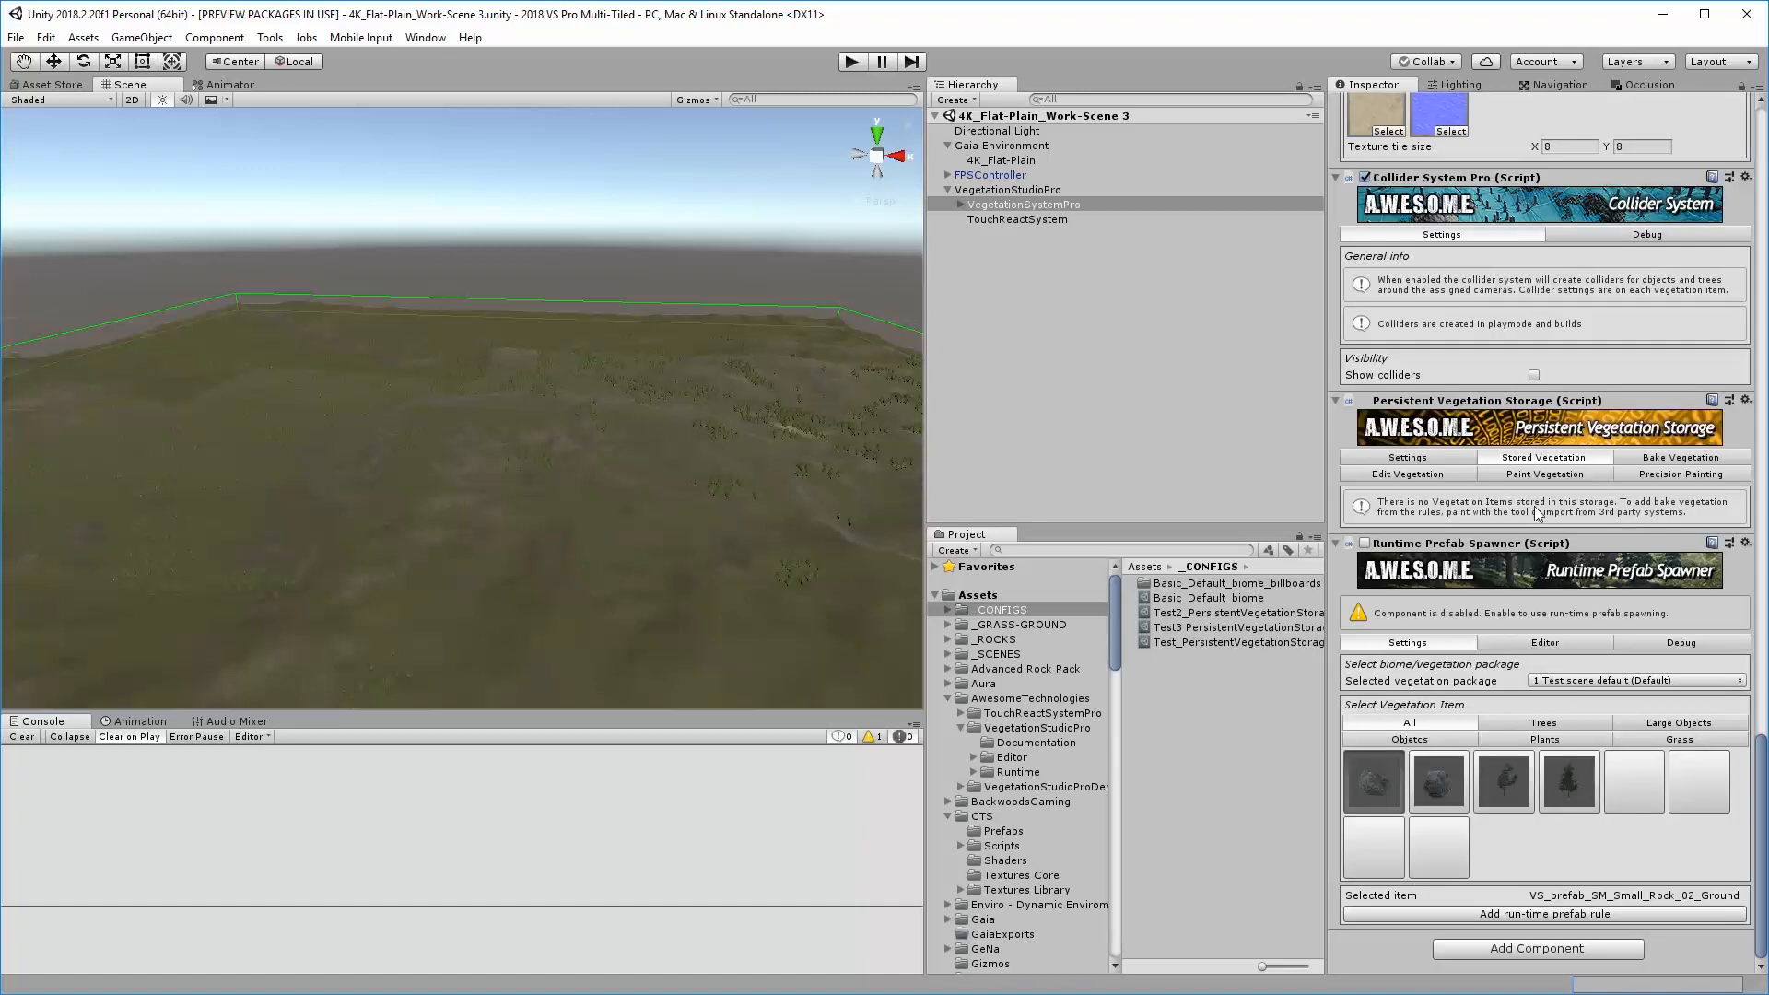
{"action": "left_click", "coordinate": [1679, 458]}
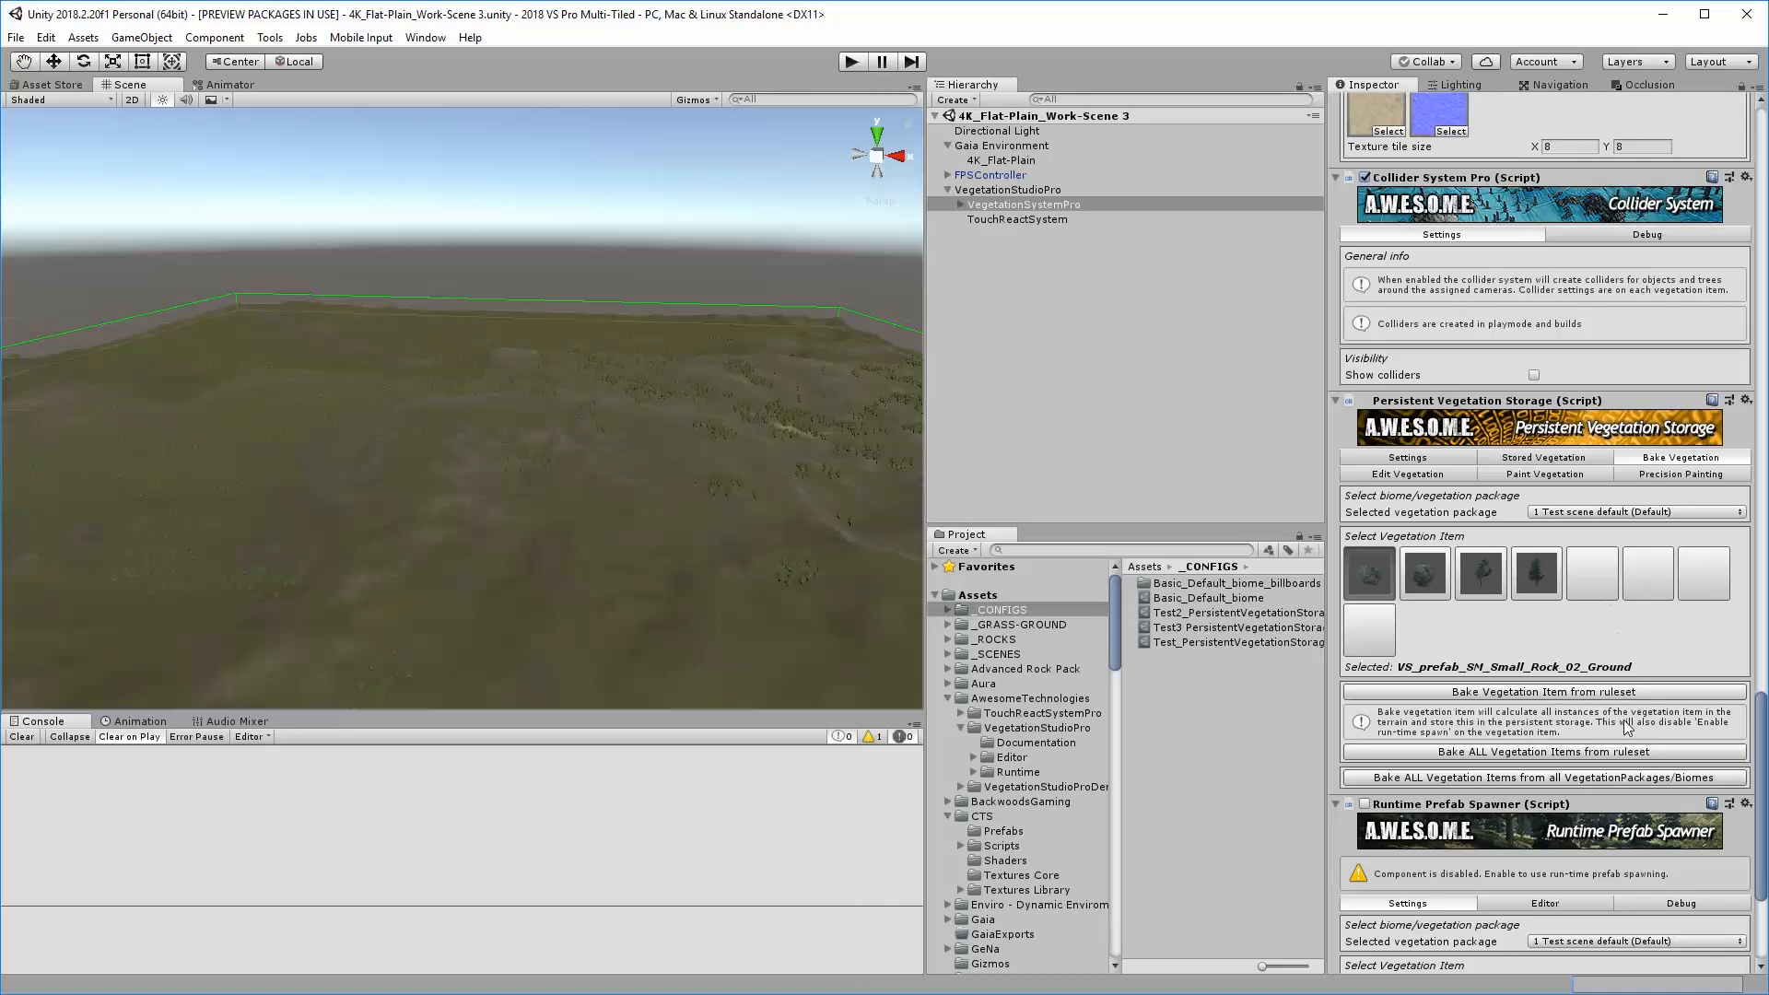
{"action": "left_click", "coordinate": [1549, 779]}
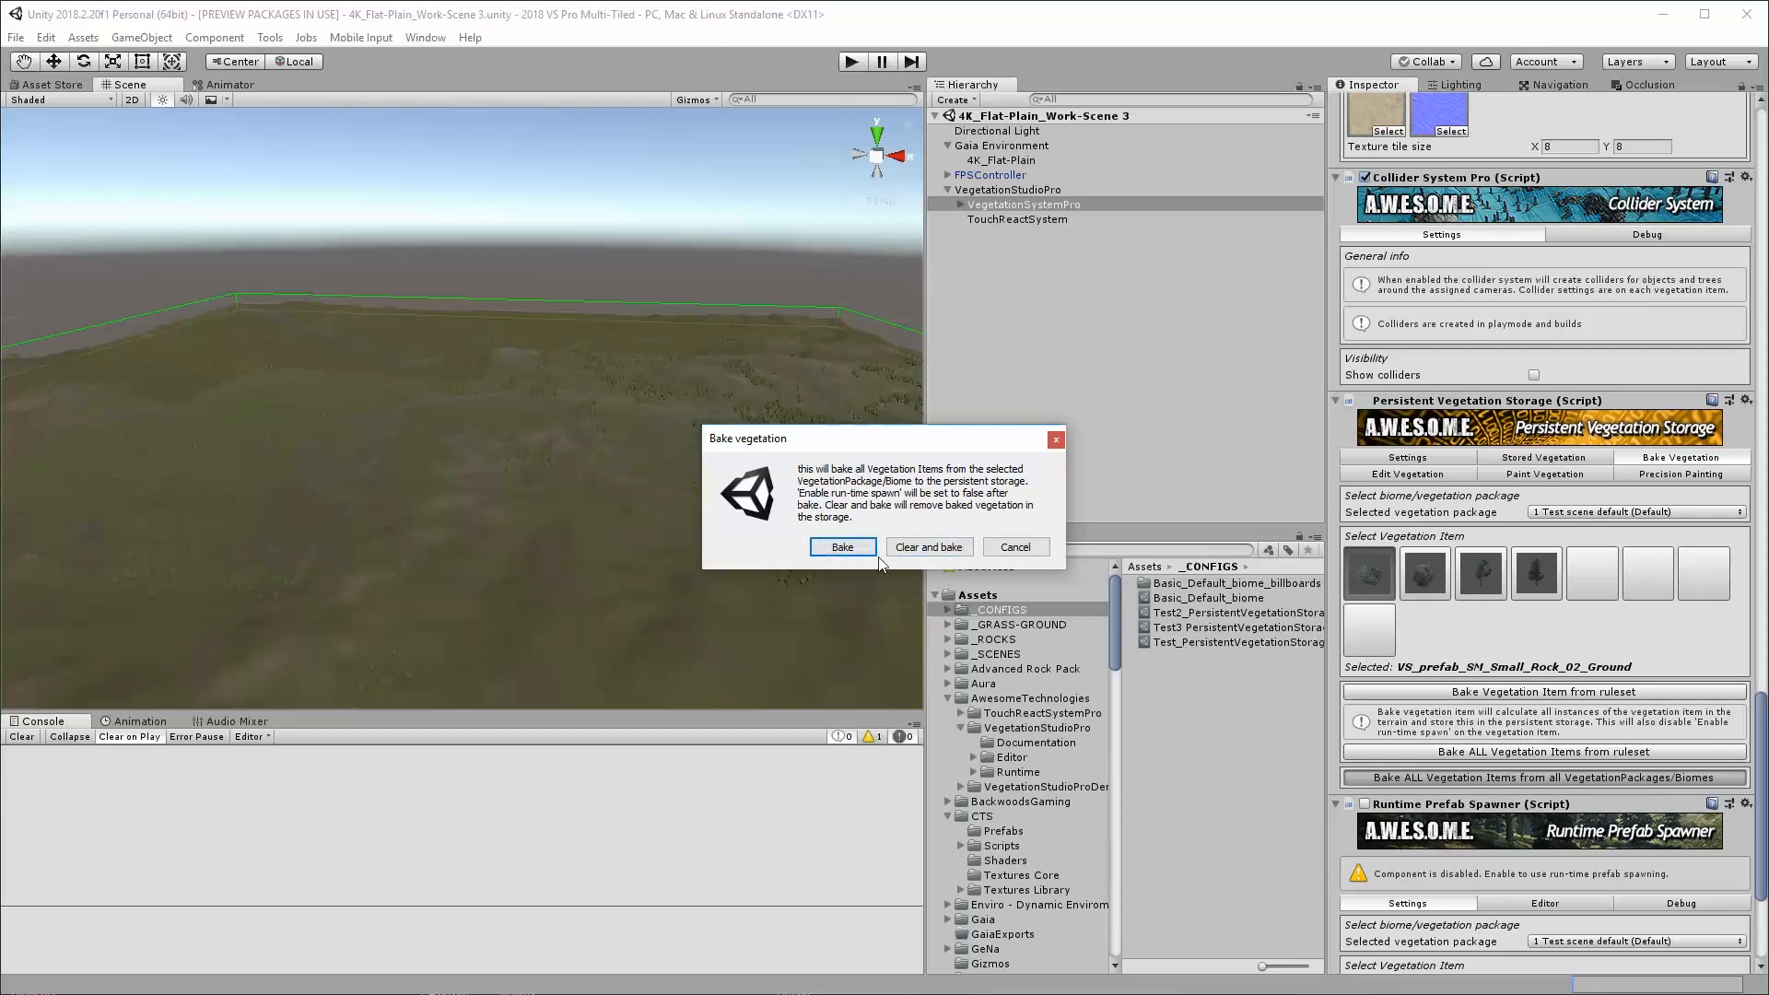
{"action": "left_click", "coordinate": [924, 548]}
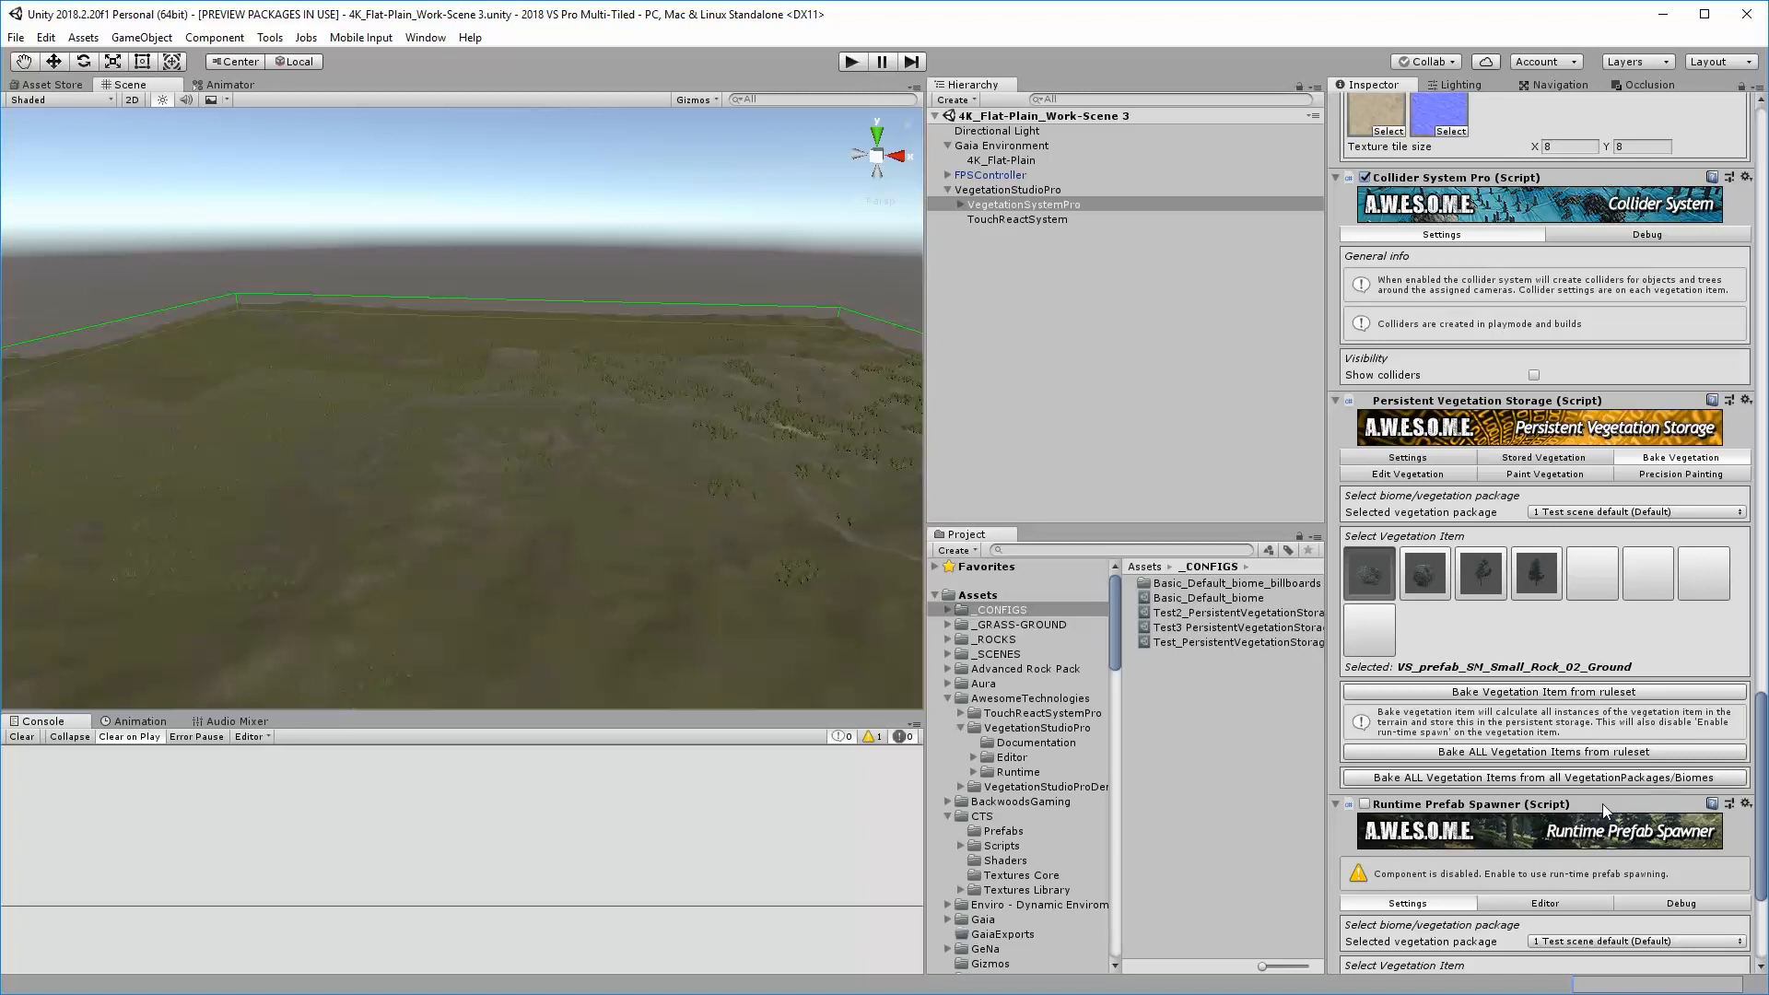
Review the storage size, item count and clearing options of the stored vegetation in Persistent Vegetation Storage
{"action": "scroll", "coordinate": [1521, 866], "scroll_direction": "down", "scroll_amount": 3}
{"action": "scroll", "coordinate": [1533, 864], "scroll_direction": "down", "scroll_amount": 2}
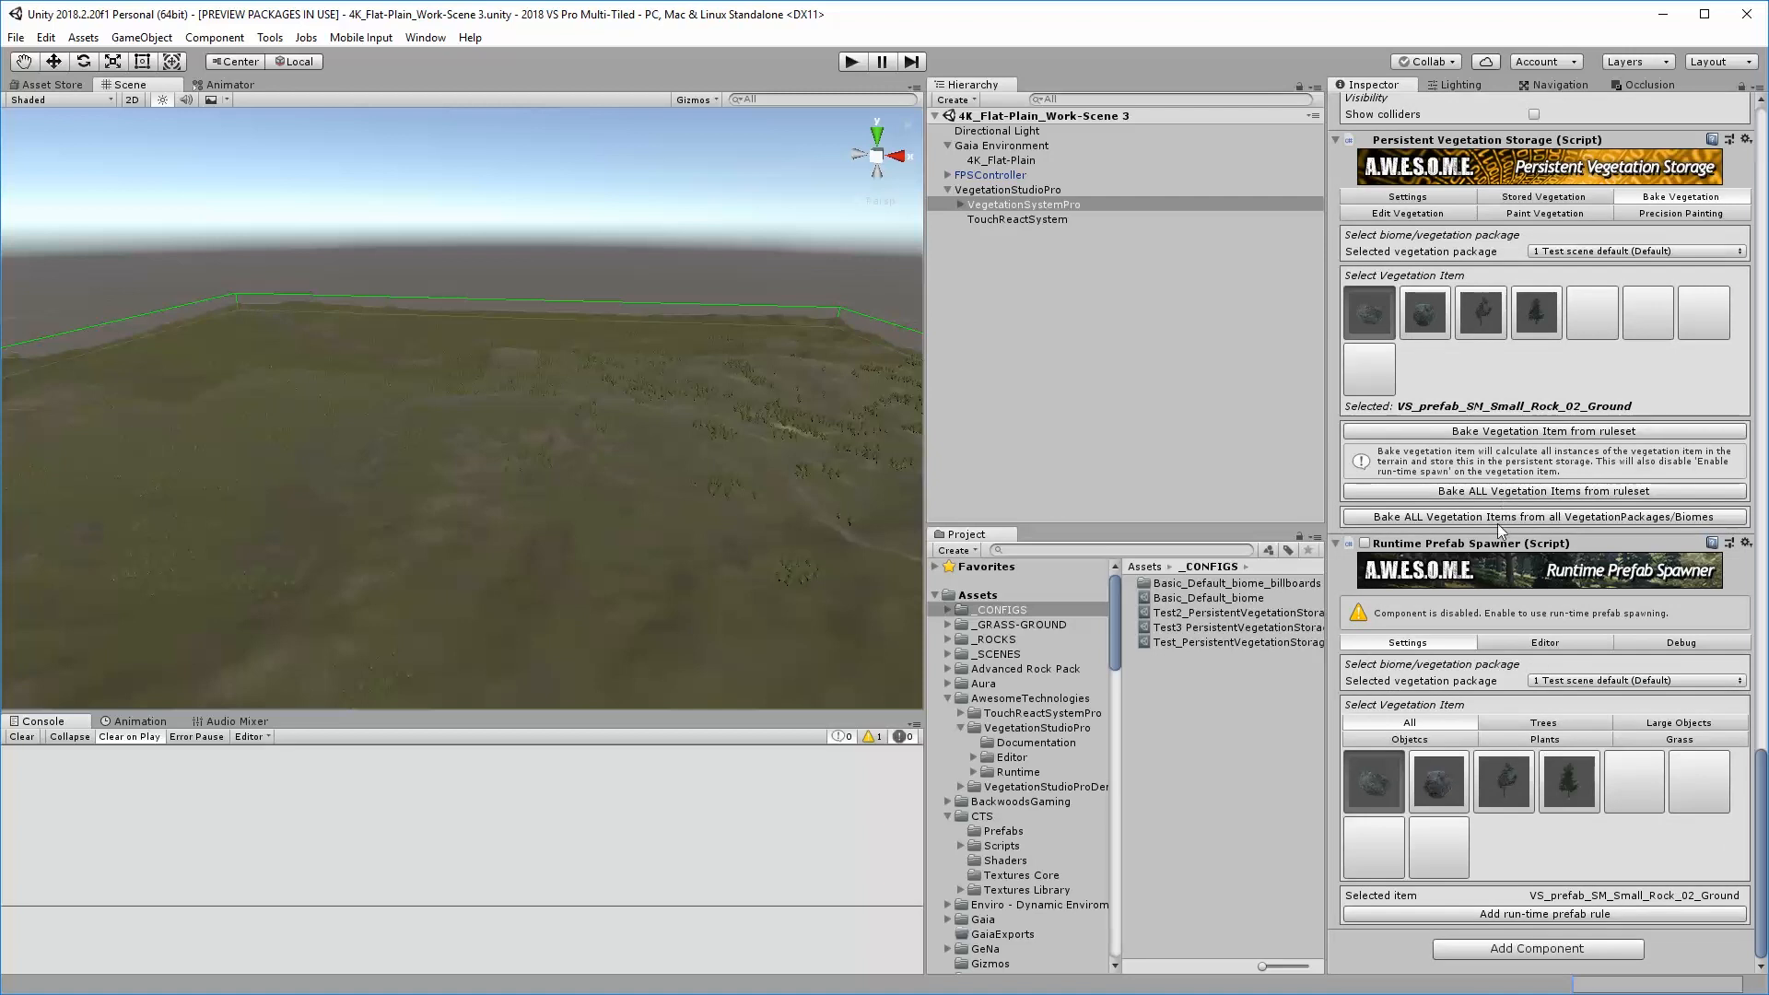
{"action": "left_click", "coordinate": [1534, 196]}
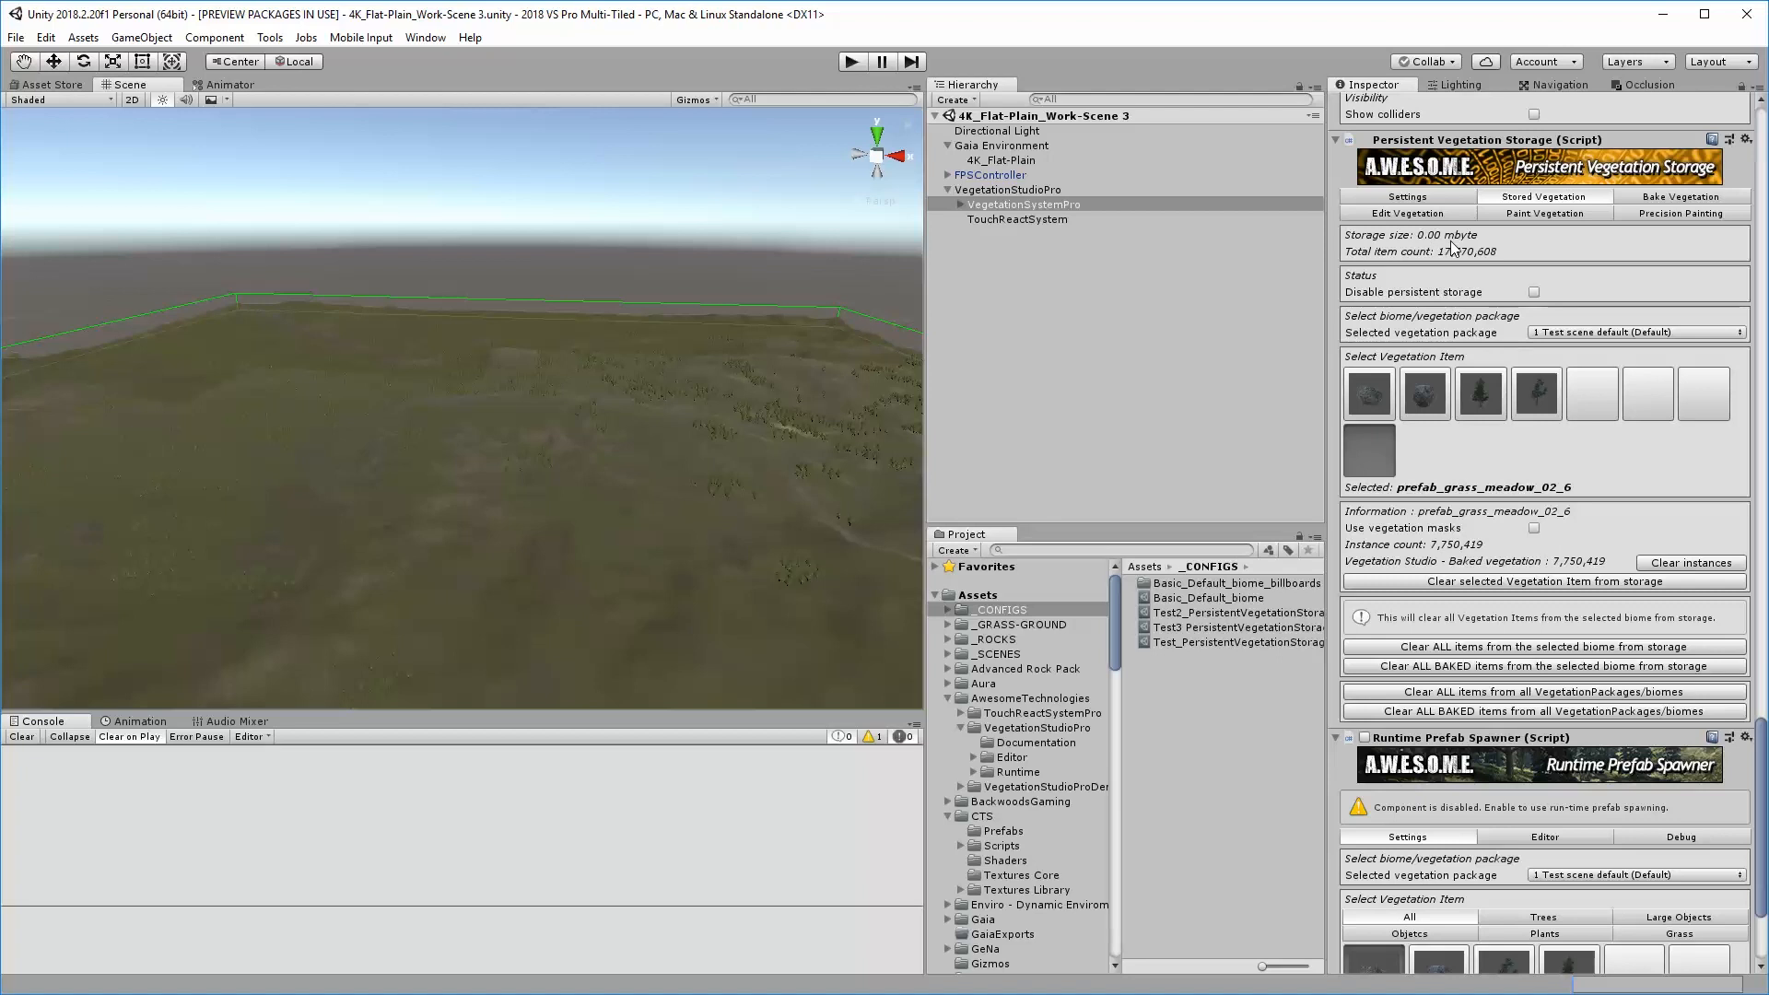
{"action": "scroll", "coordinate": [1519, 566], "scroll_direction": "up", "scroll_amount": 3}
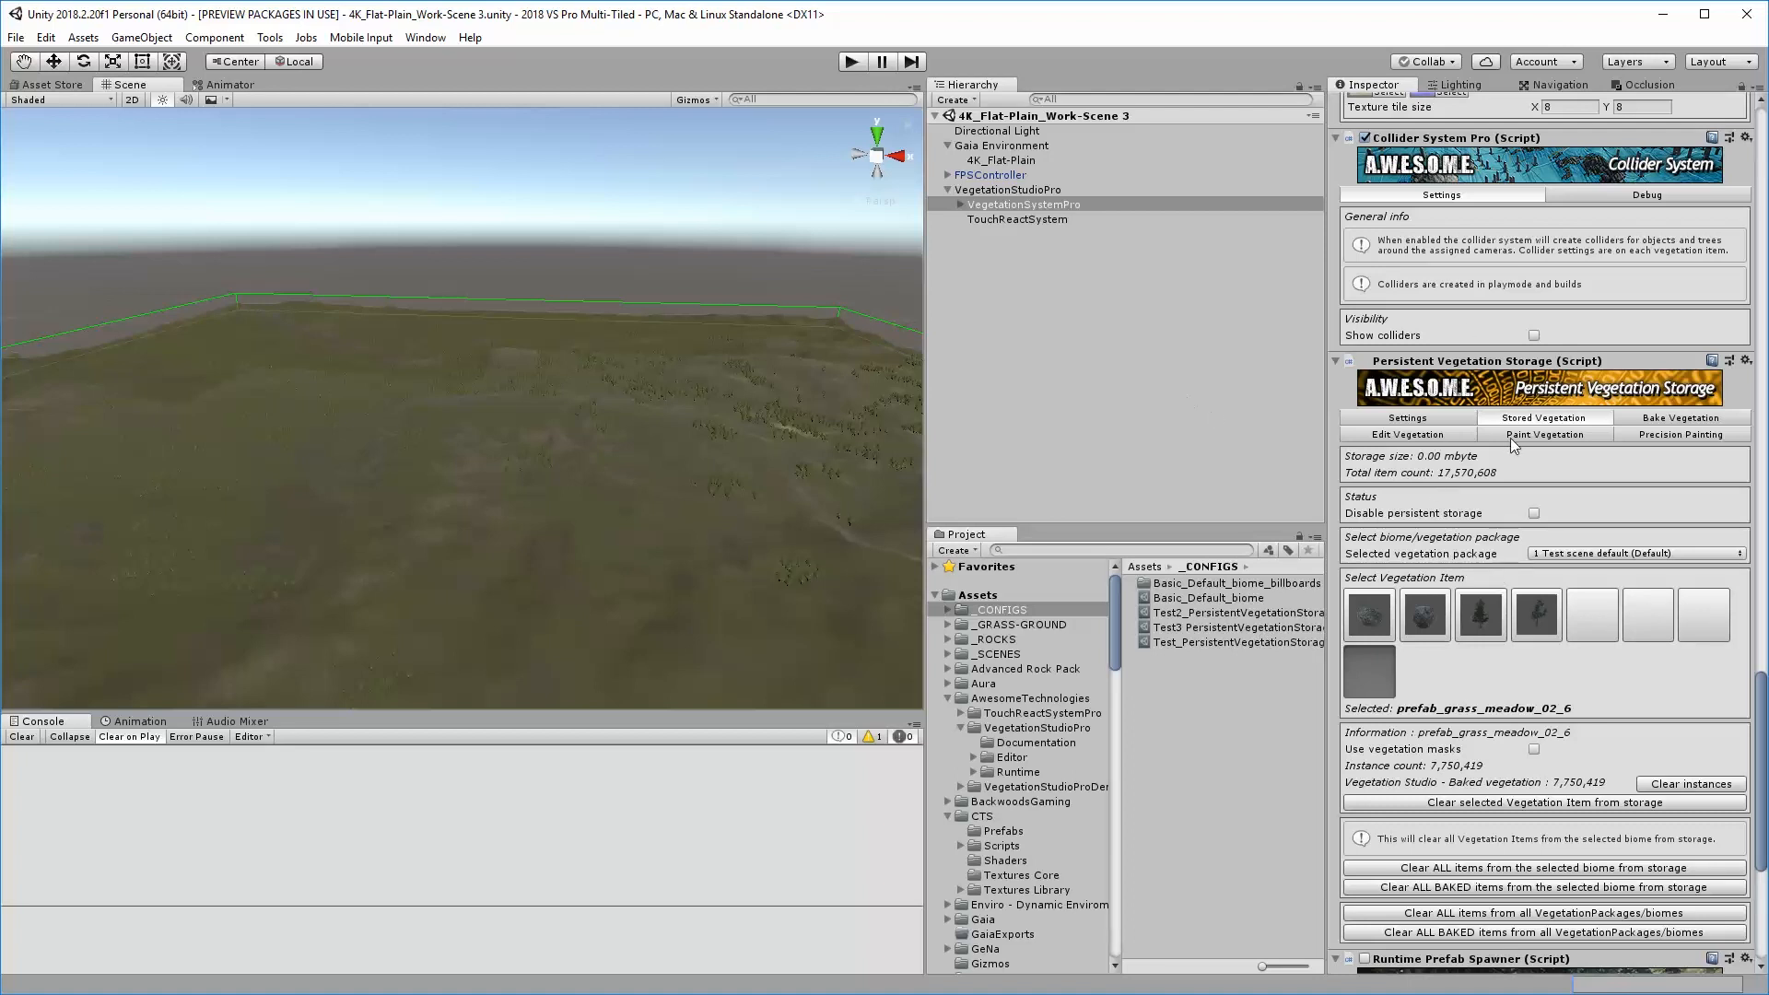
Edit the Directional Light's X position so the scene registers a change, and save the scene
{"action": "left_click", "coordinate": [1186, 367]}
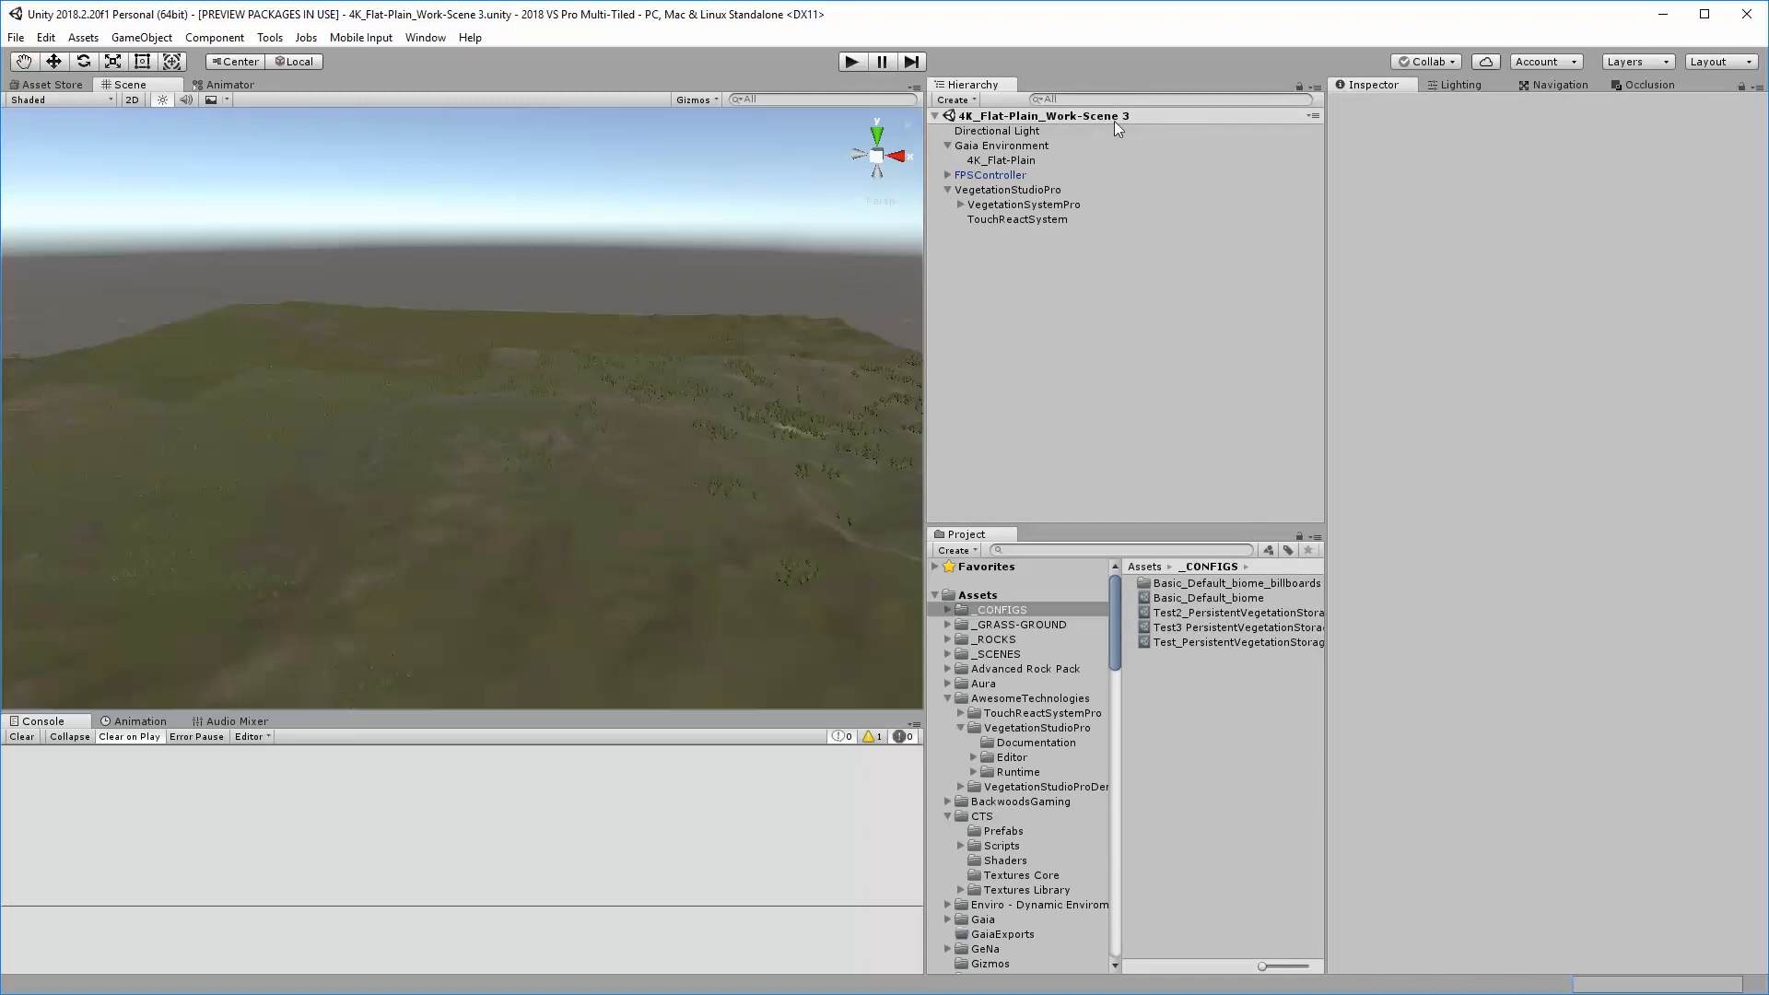
{"action": "left_click", "coordinate": [999, 131]}
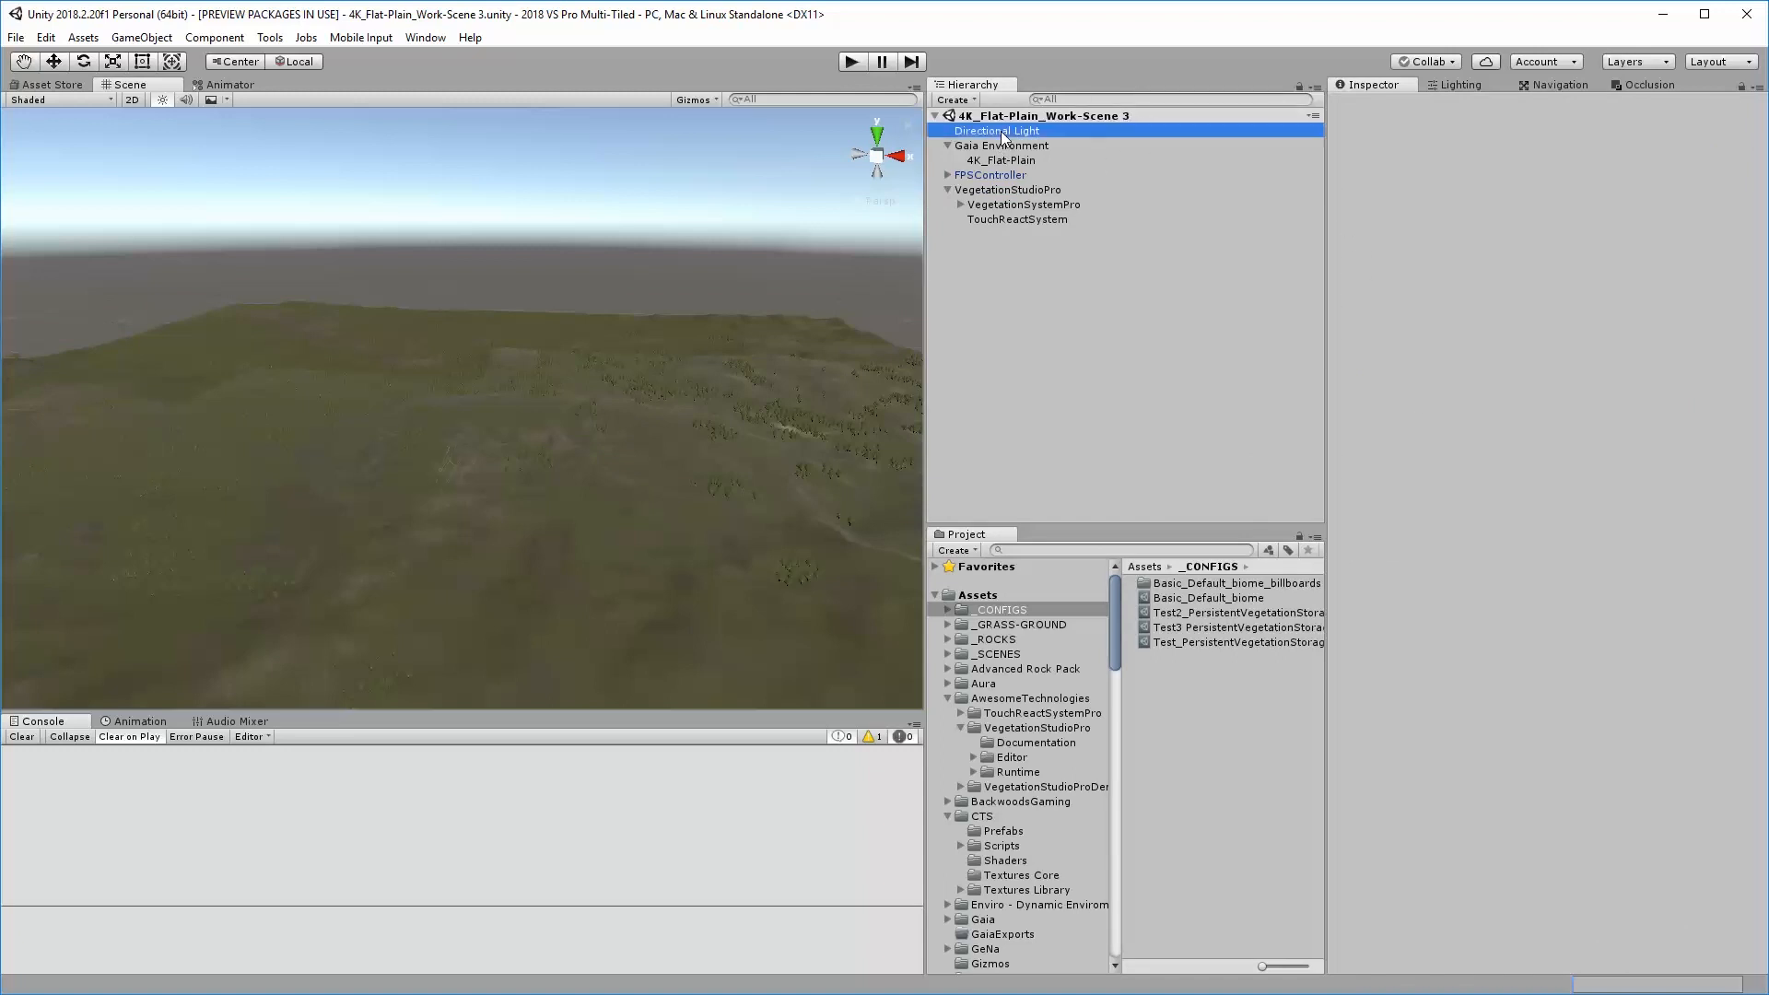
{"action": "left_click", "coordinate": [1540, 163]}
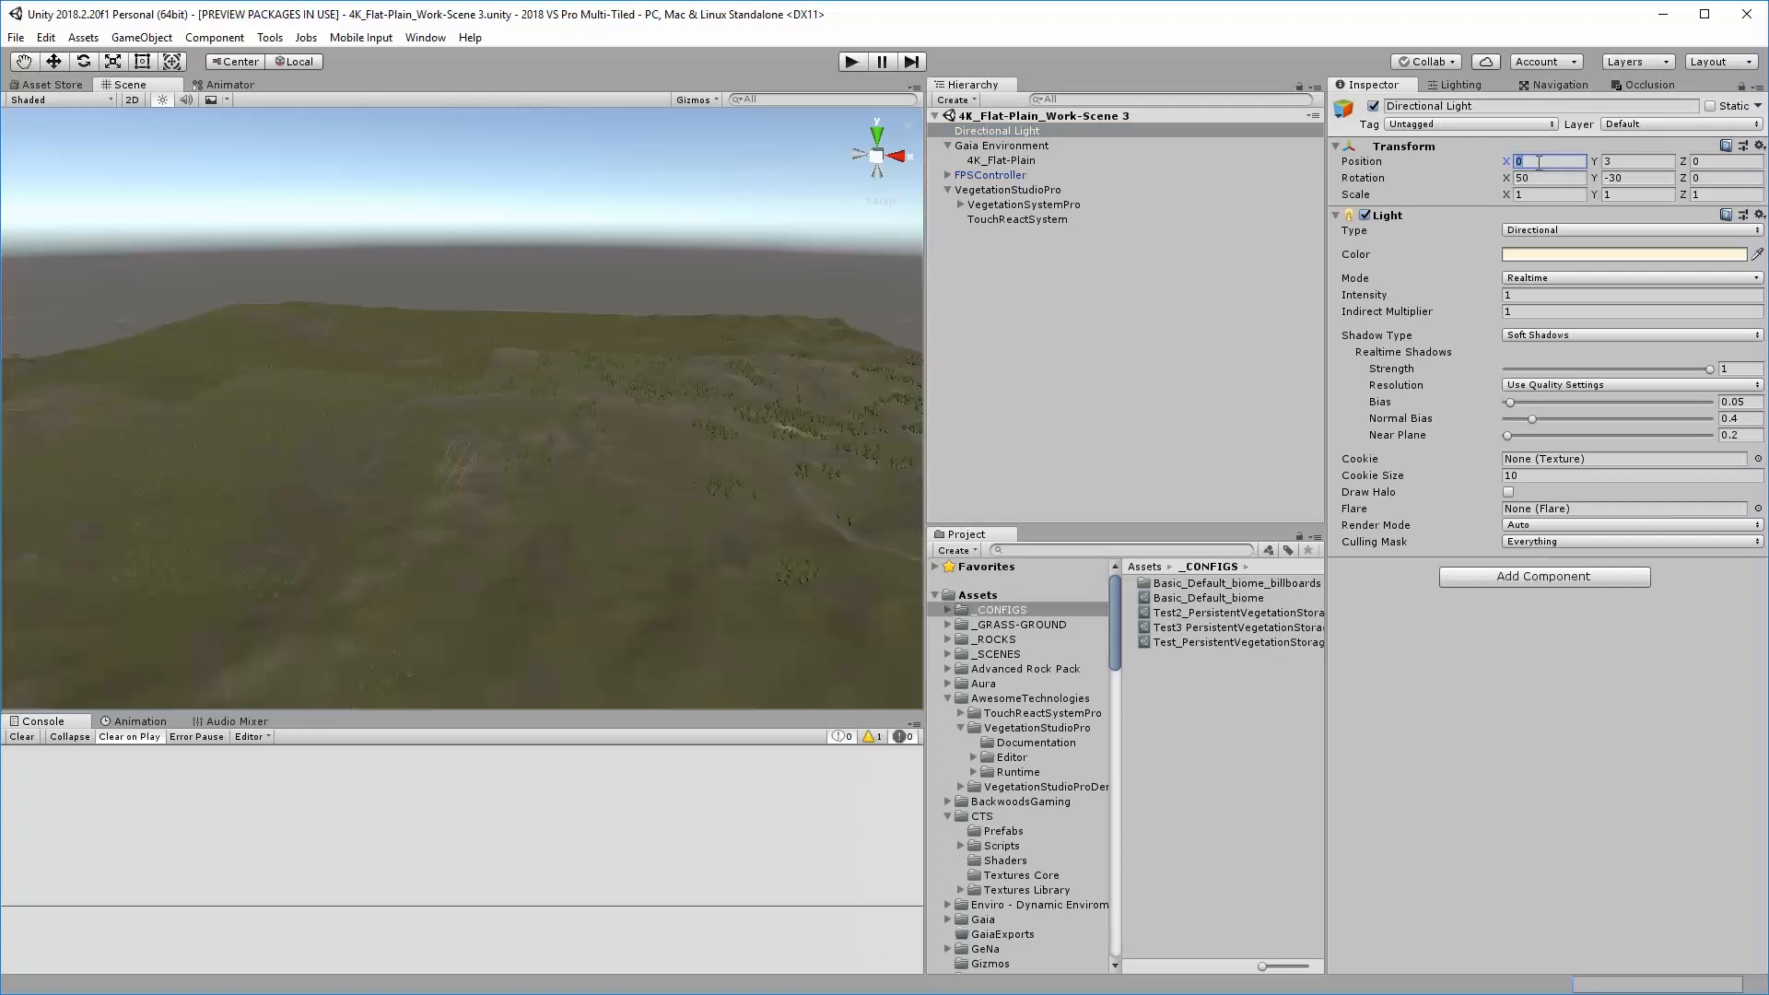
{"action": "type", "text": "1"}
{"action": "key", "text": "BackSpace"}
{"action": "left_click", "coordinate": [1117, 404]}
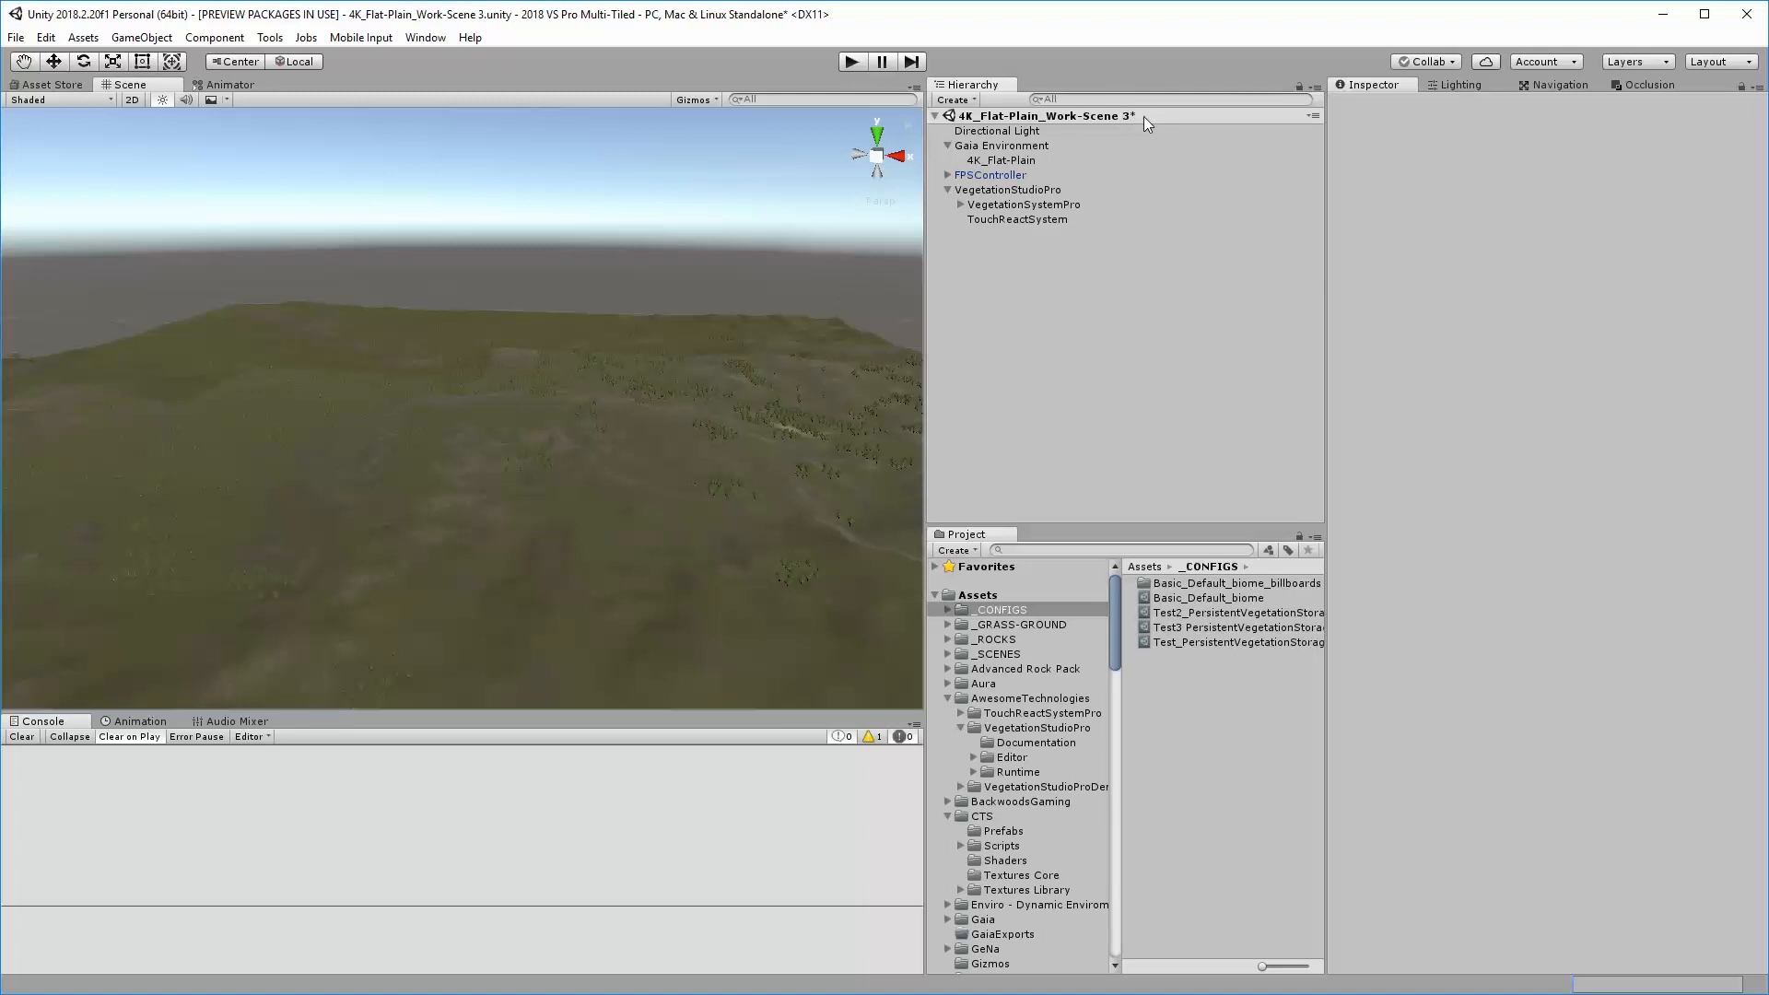
{"action": "left_click", "coordinate": [16, 37]}
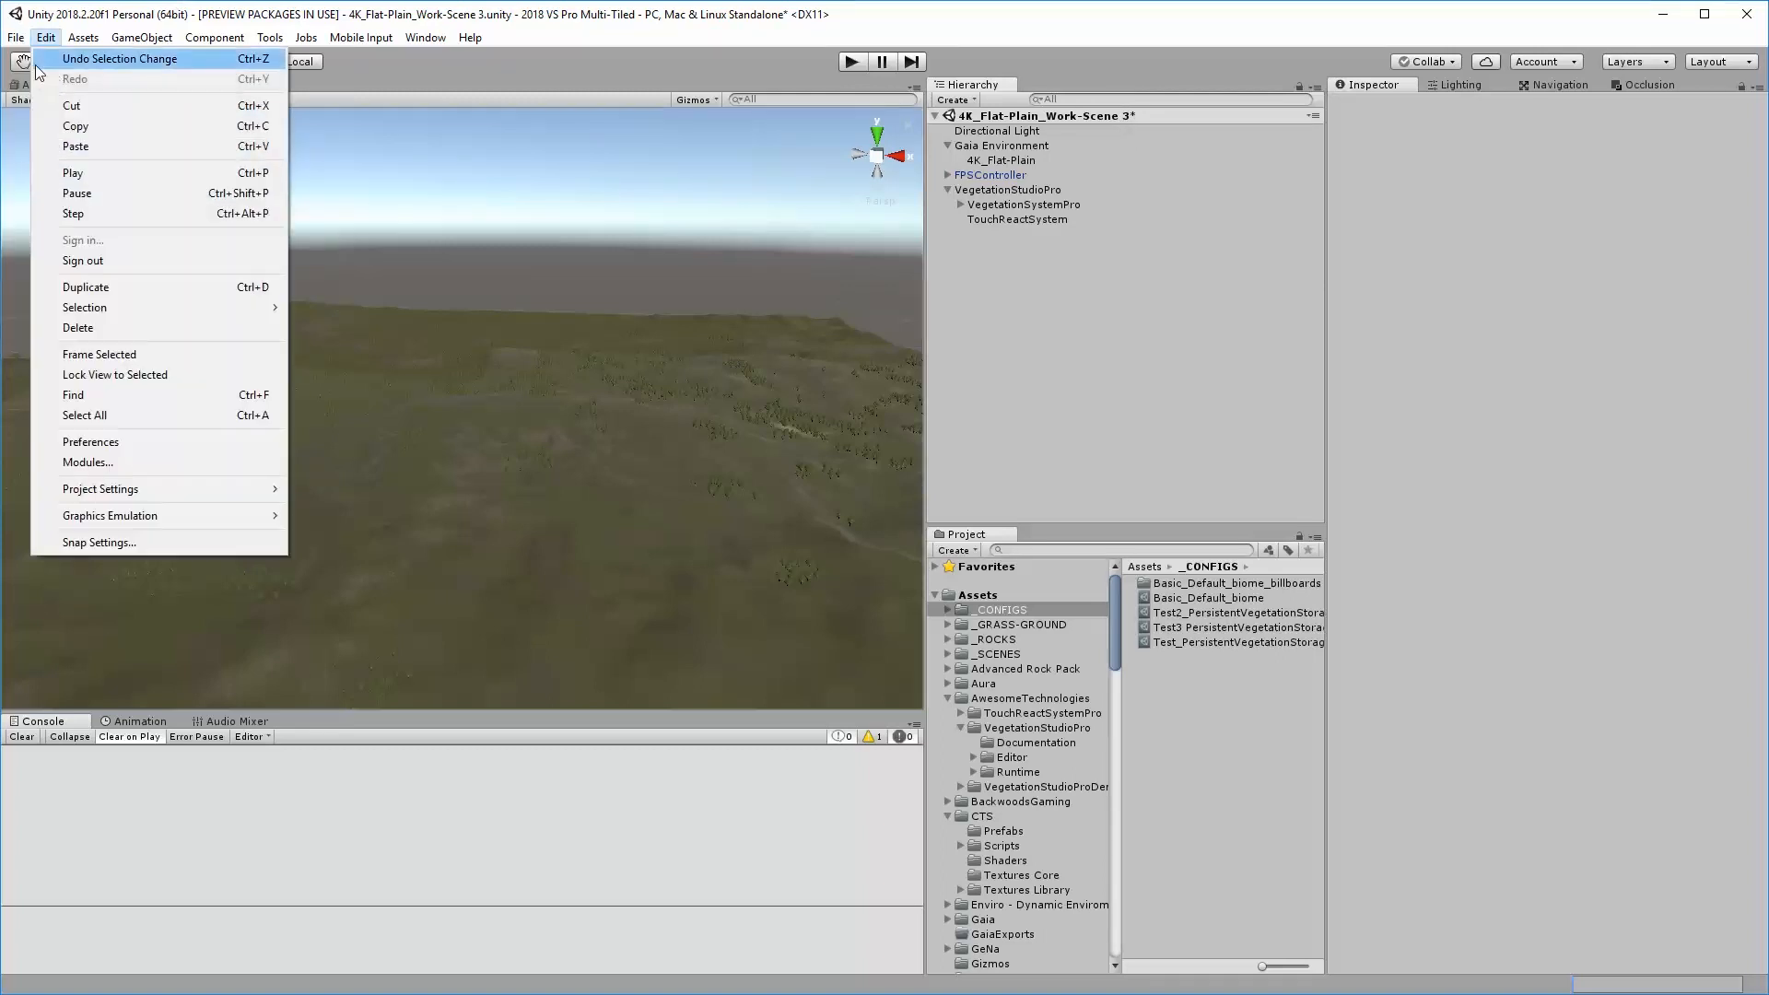
{"action": "left_click", "coordinate": [60, 105]}
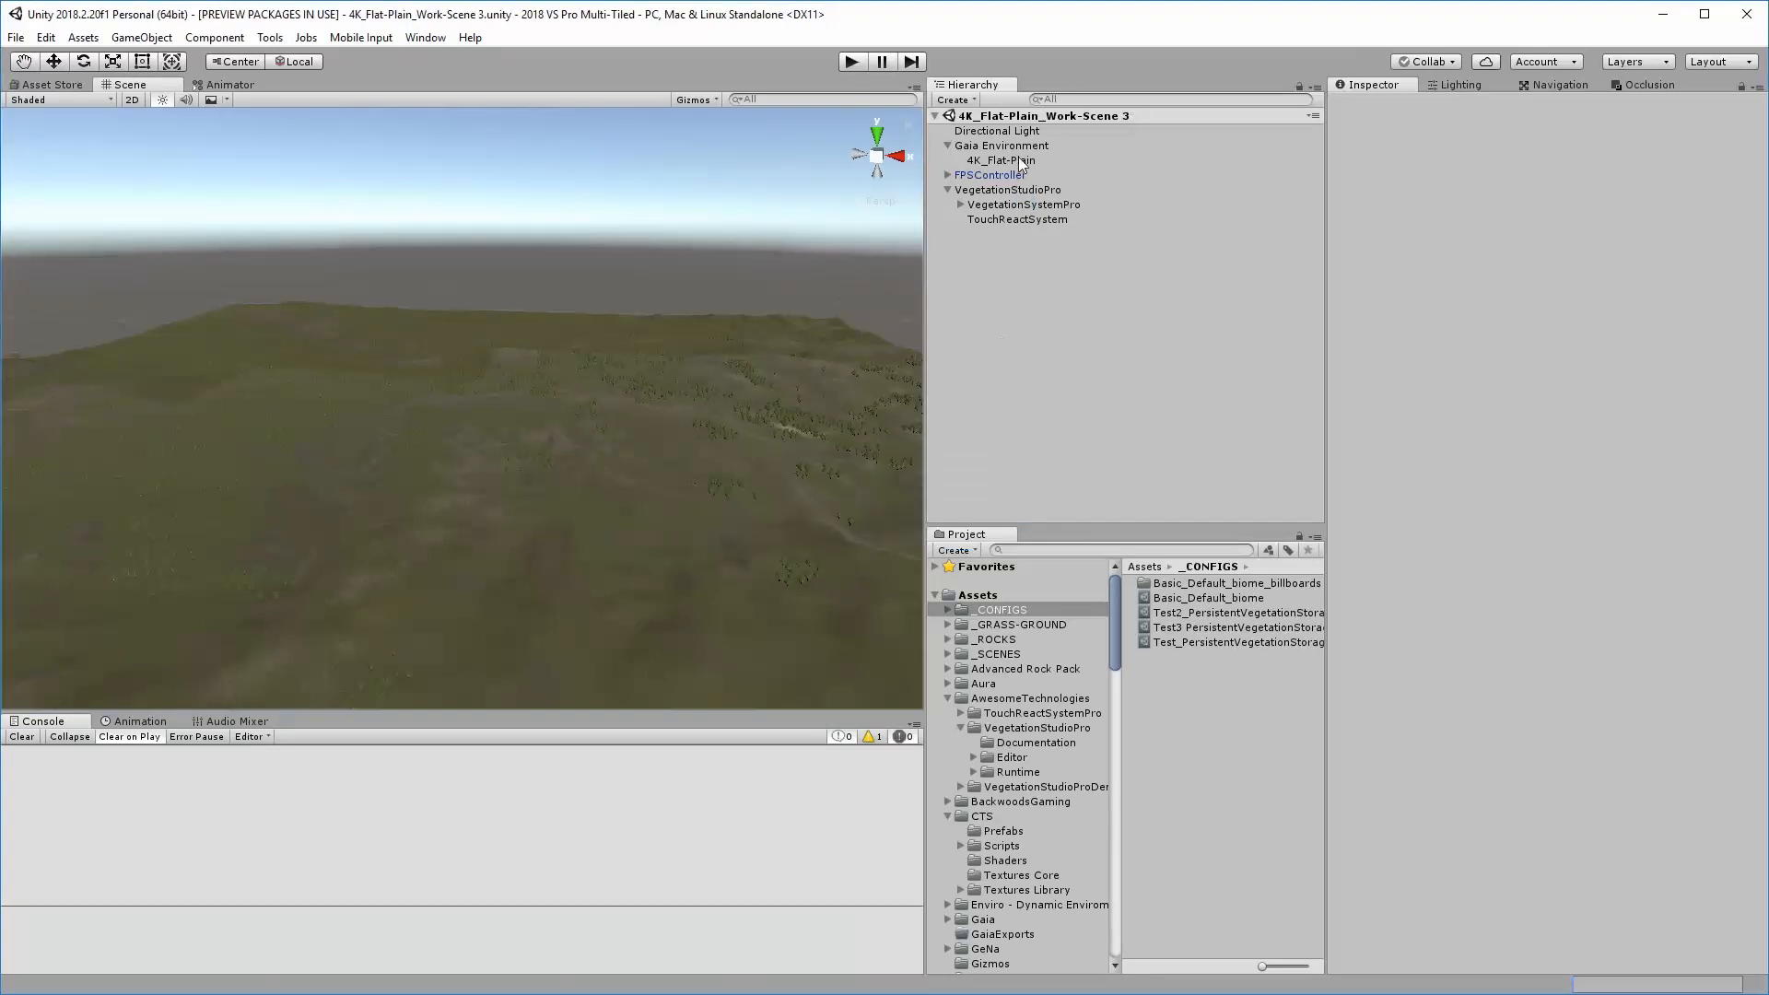
Check the run-time spawn setting of VegetationSystemPro's small rock item and look through the remaining components
{"action": "left_click", "coordinate": [1020, 205]}
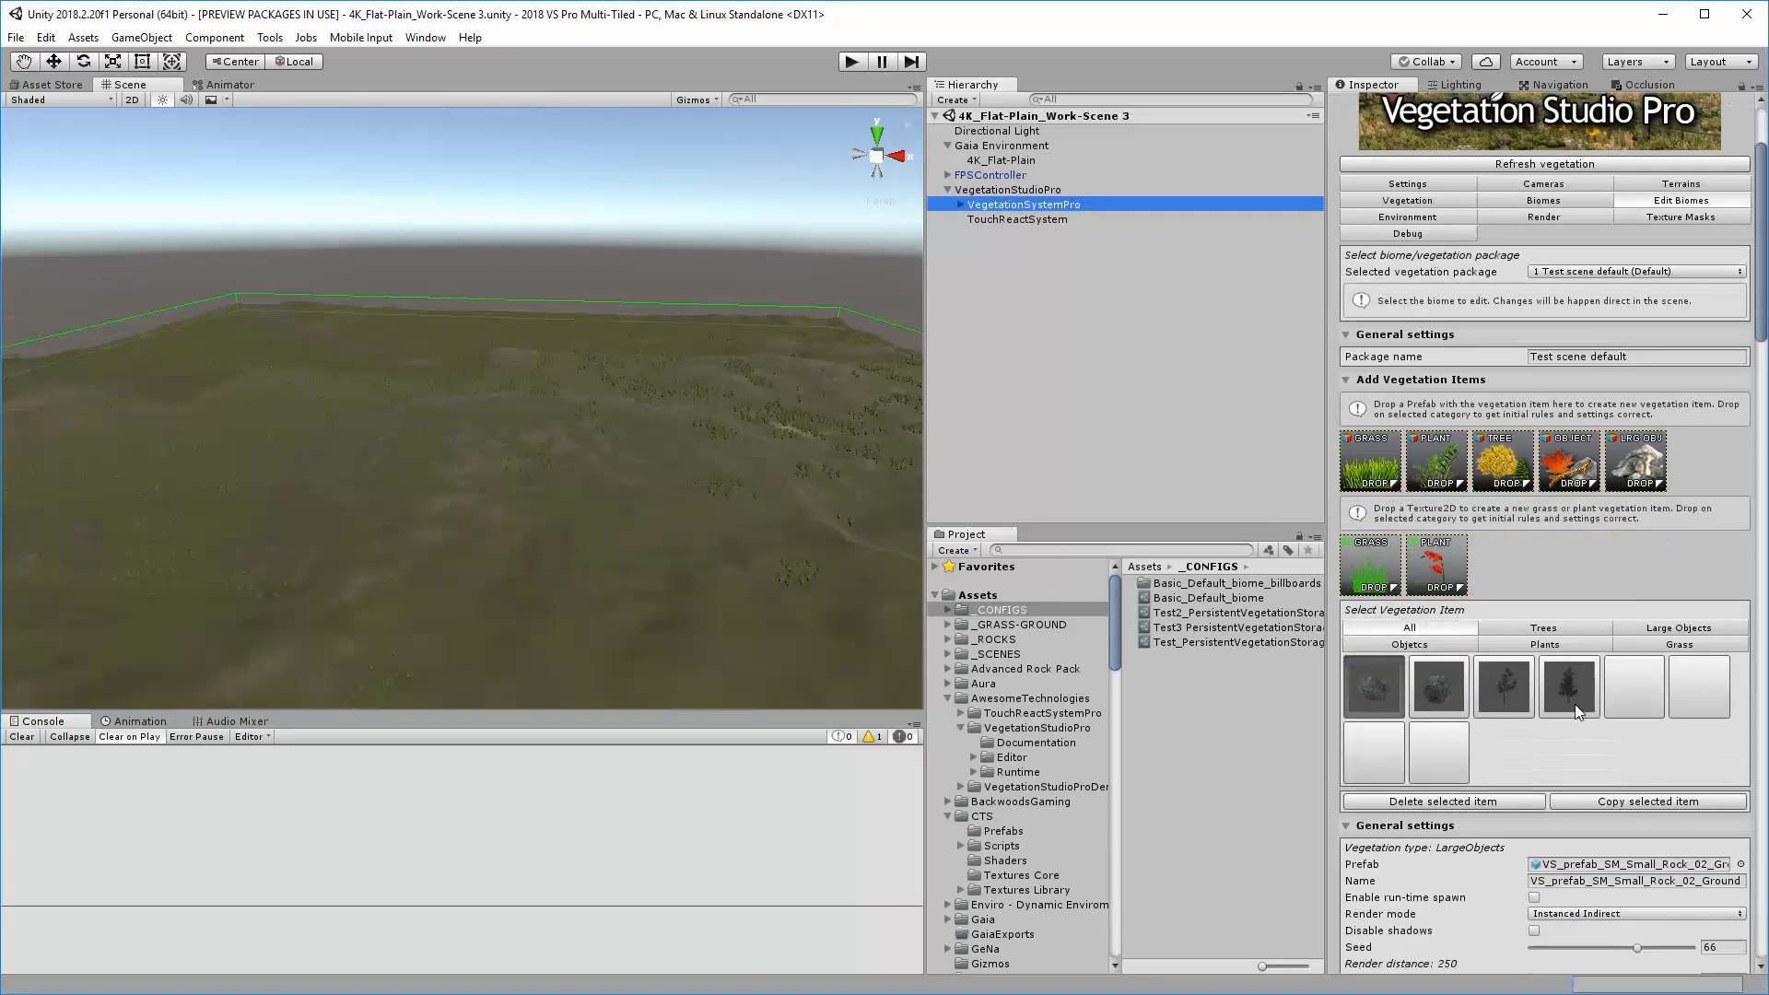
{"action": "scroll", "coordinate": [1573, 704], "scroll_direction": "down", "scroll_amount": 5}
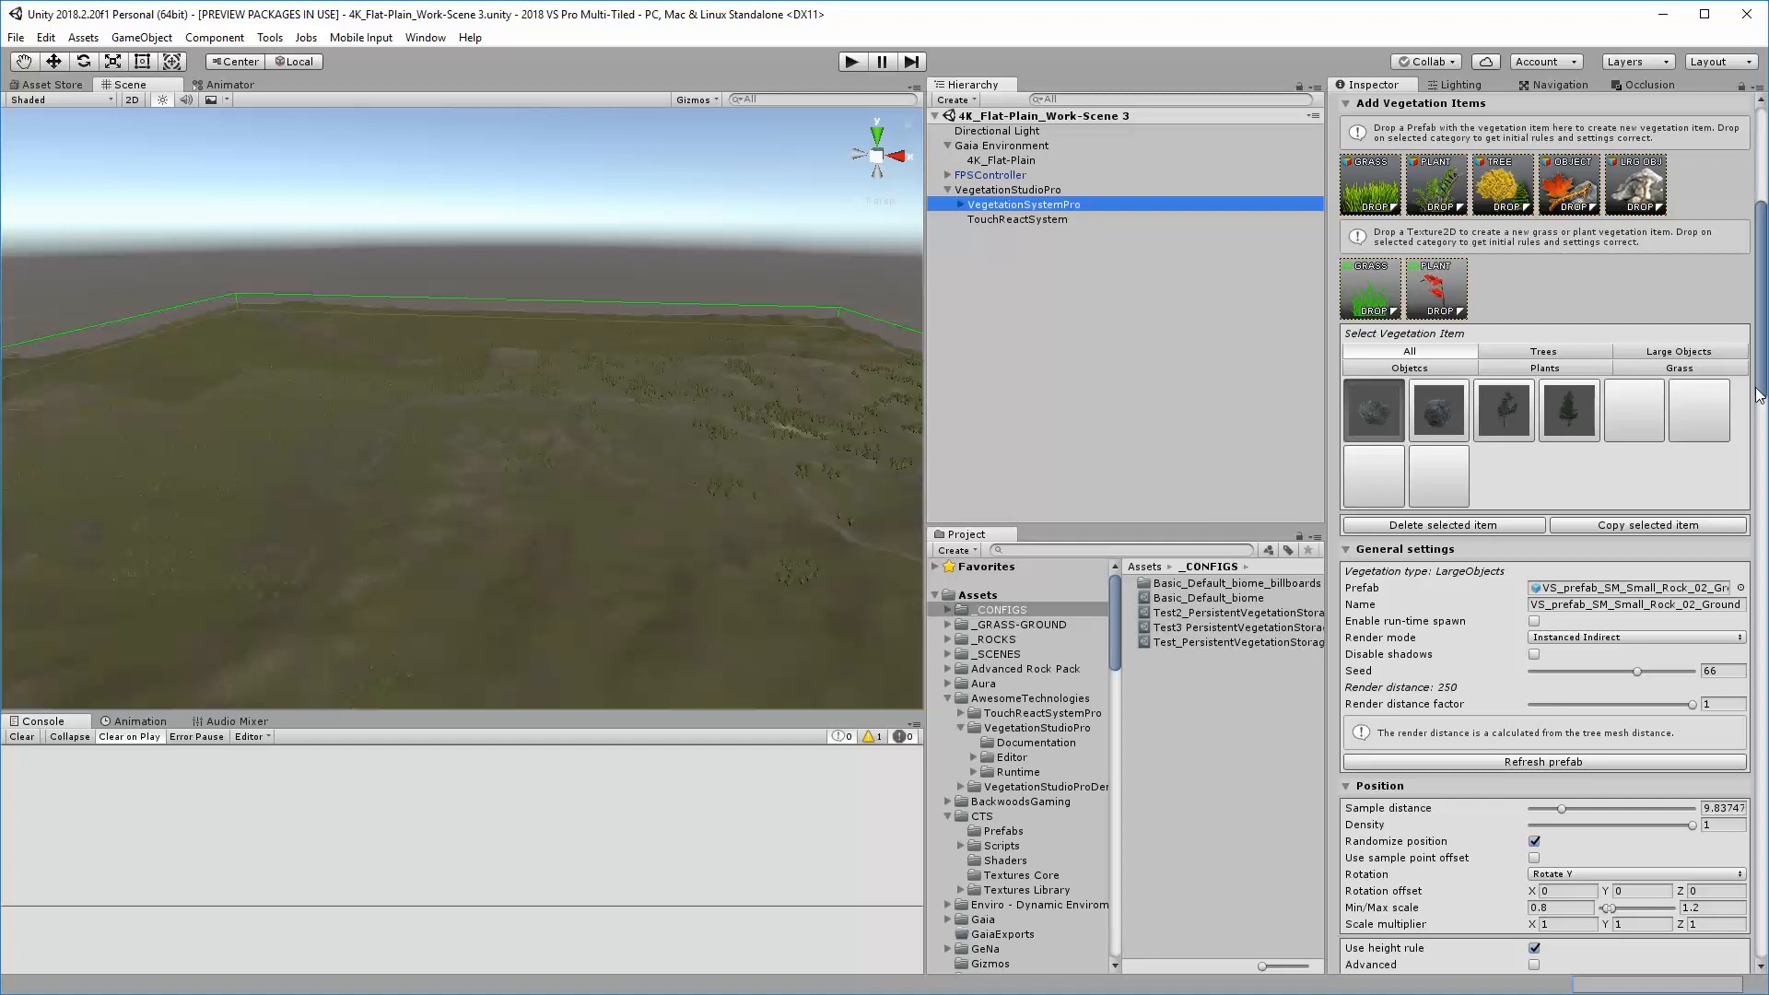
{"action": "left_click_drag", "start_coordinate": [1760, 397], "coordinate": [1760, 848]}
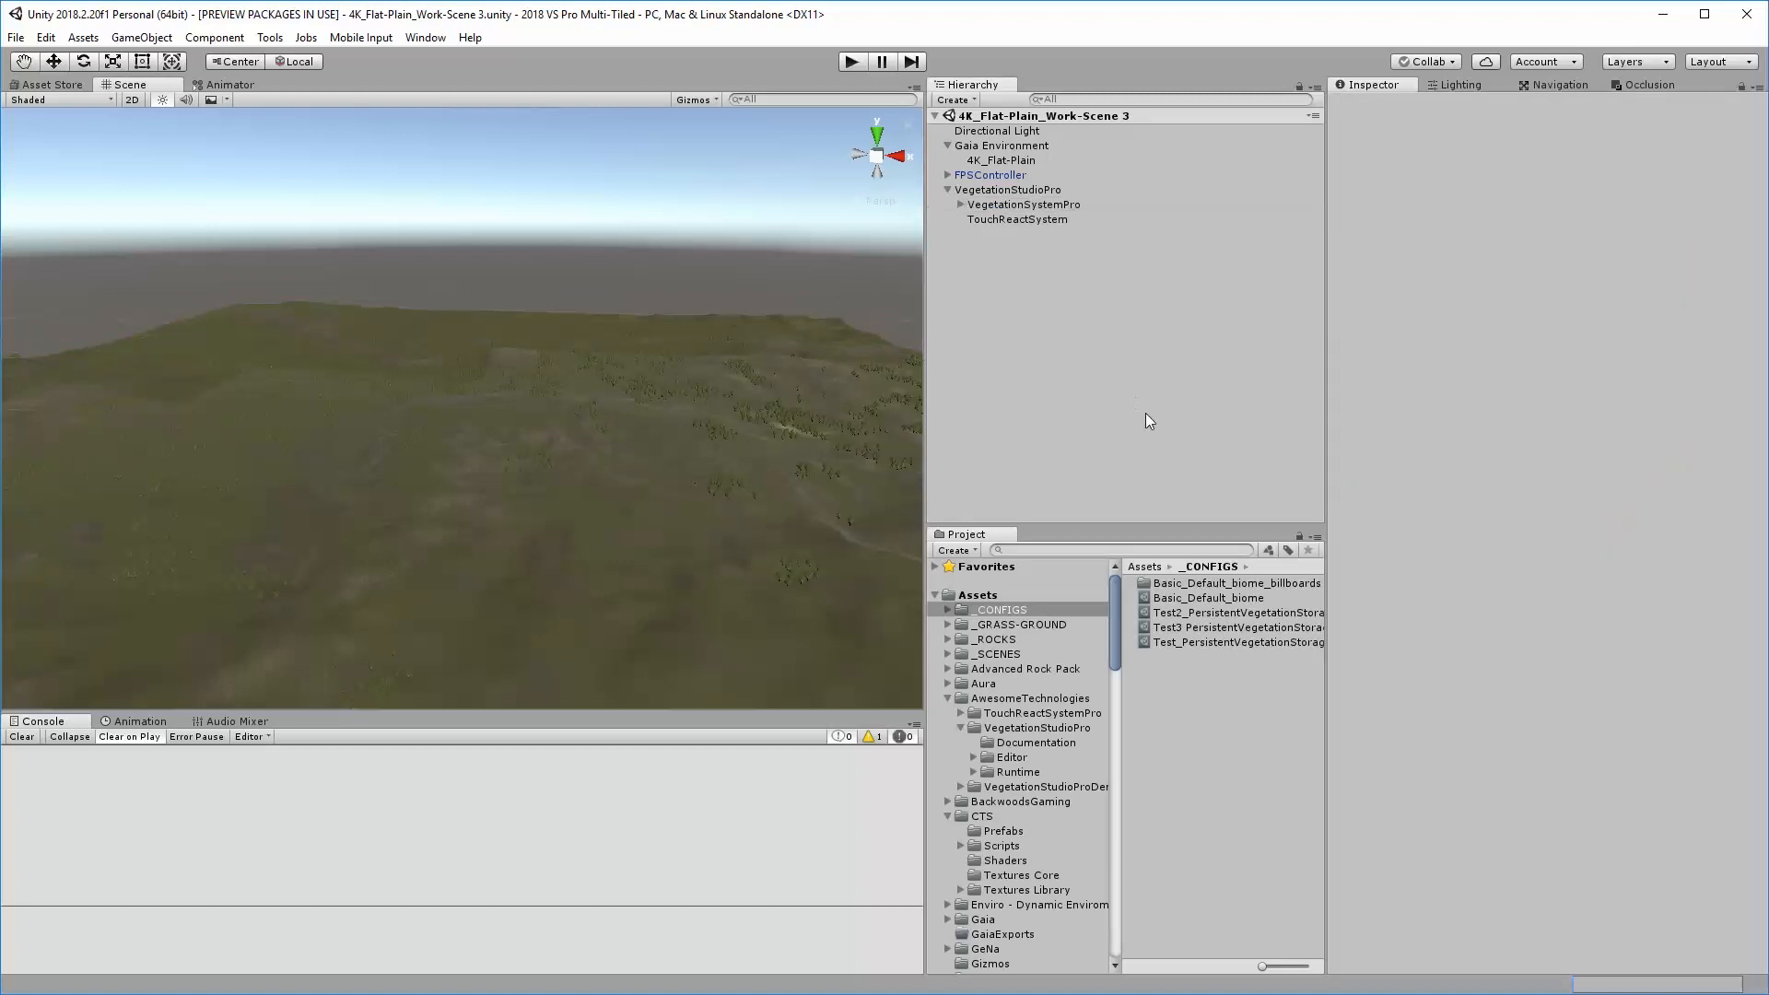
Play the scene with the baked vegetation, walk around in the floating Game view, stop play mode and move the view aside
{"action": "left_click", "coordinate": [852, 62]}
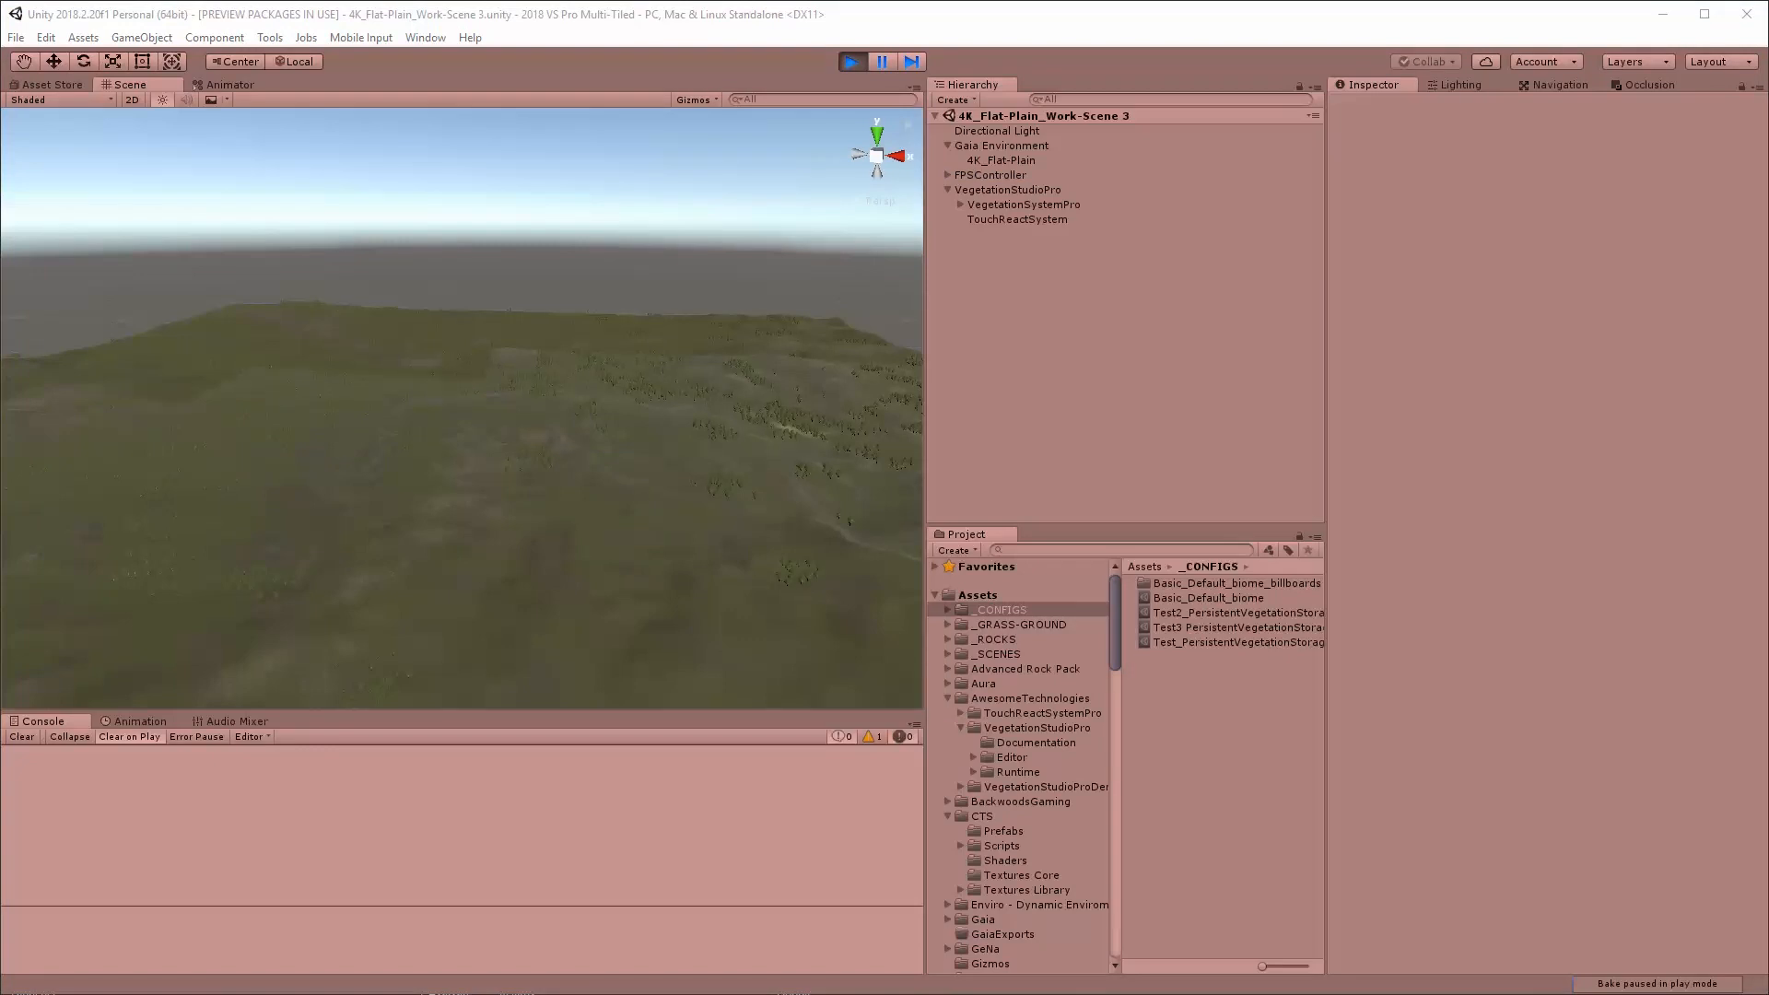
{"action": "left_click_drag", "start_coordinate": [1768, 422], "coordinate": [1030, 162]}
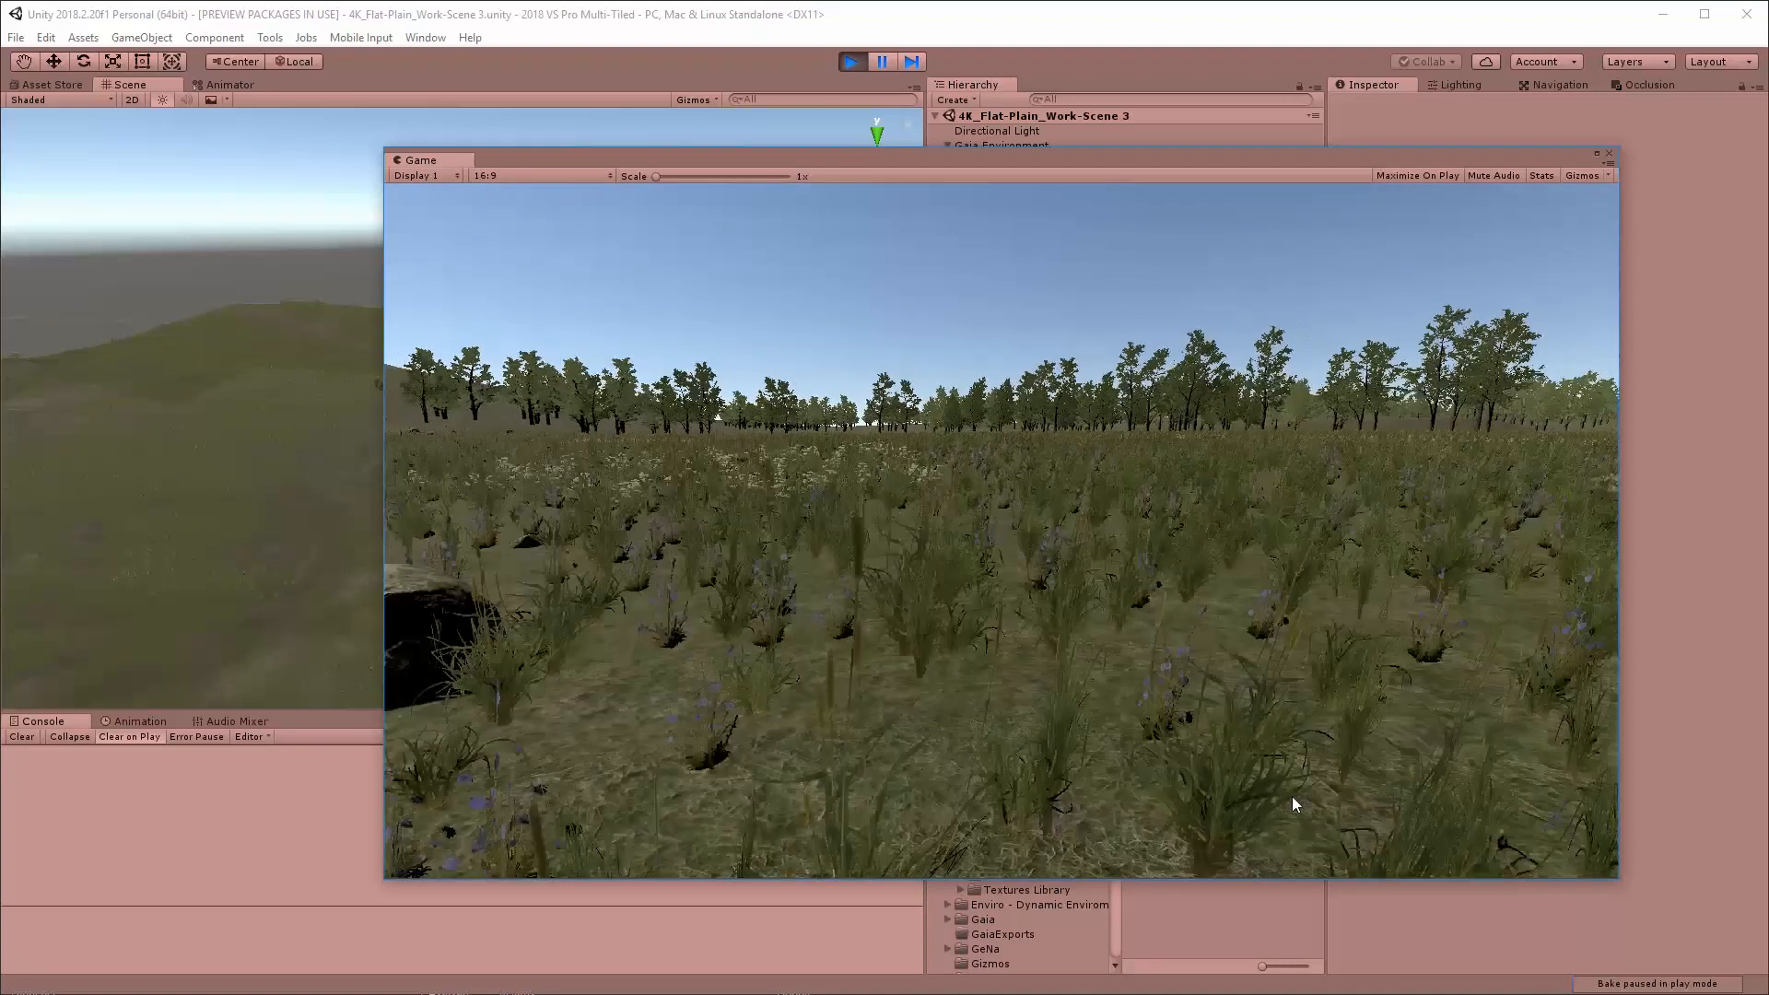
{"action": "key", "text": "w"}
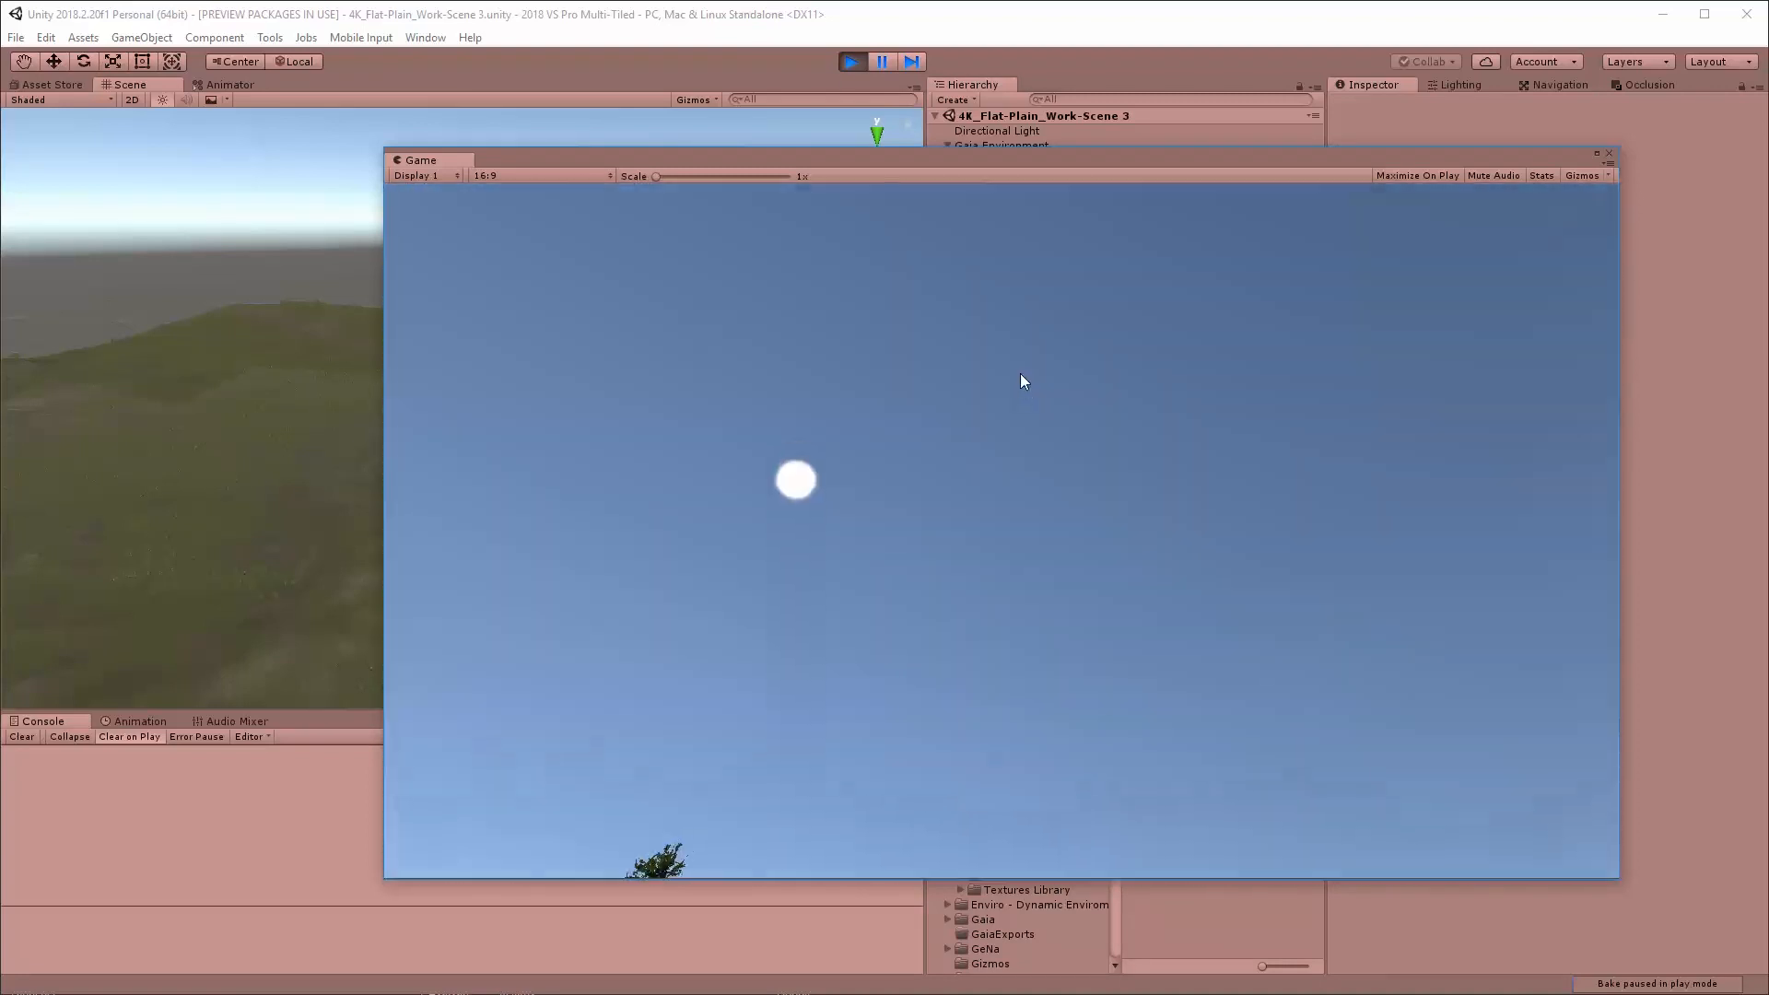
{"action": "left_click", "coordinate": [854, 68]}
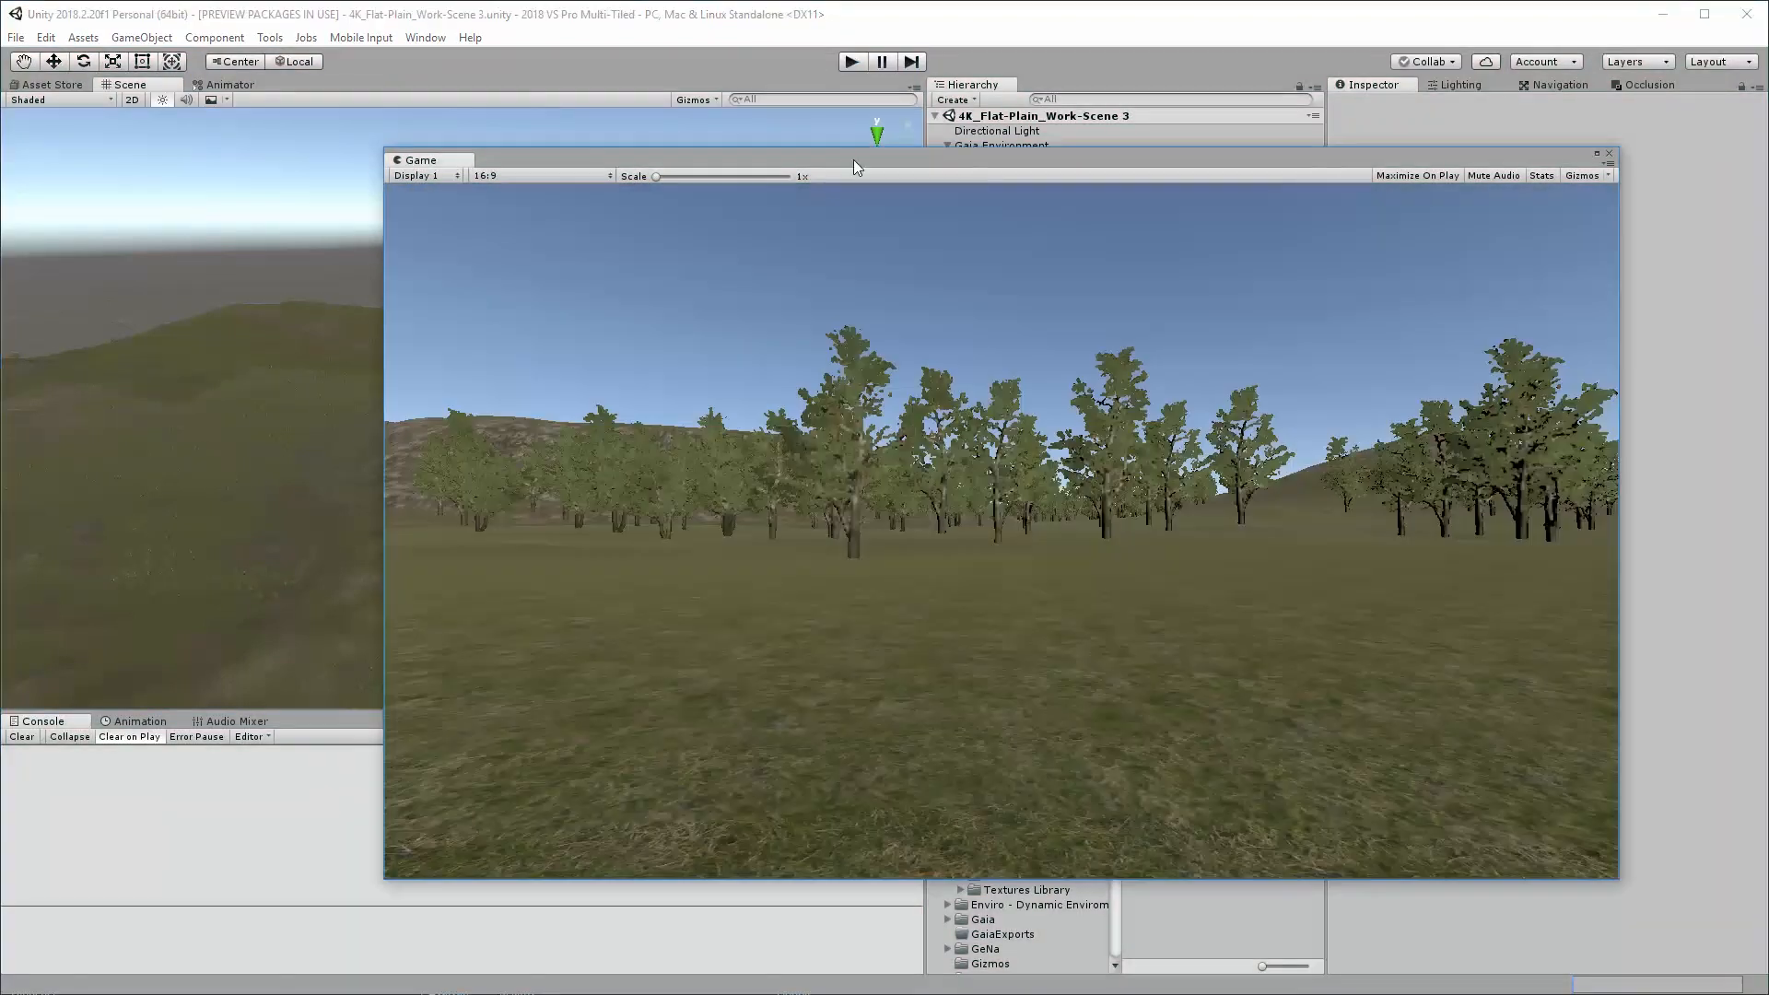
{"action": "left_click_drag", "start_coordinate": [853, 159], "coordinate": [1768, 166]}
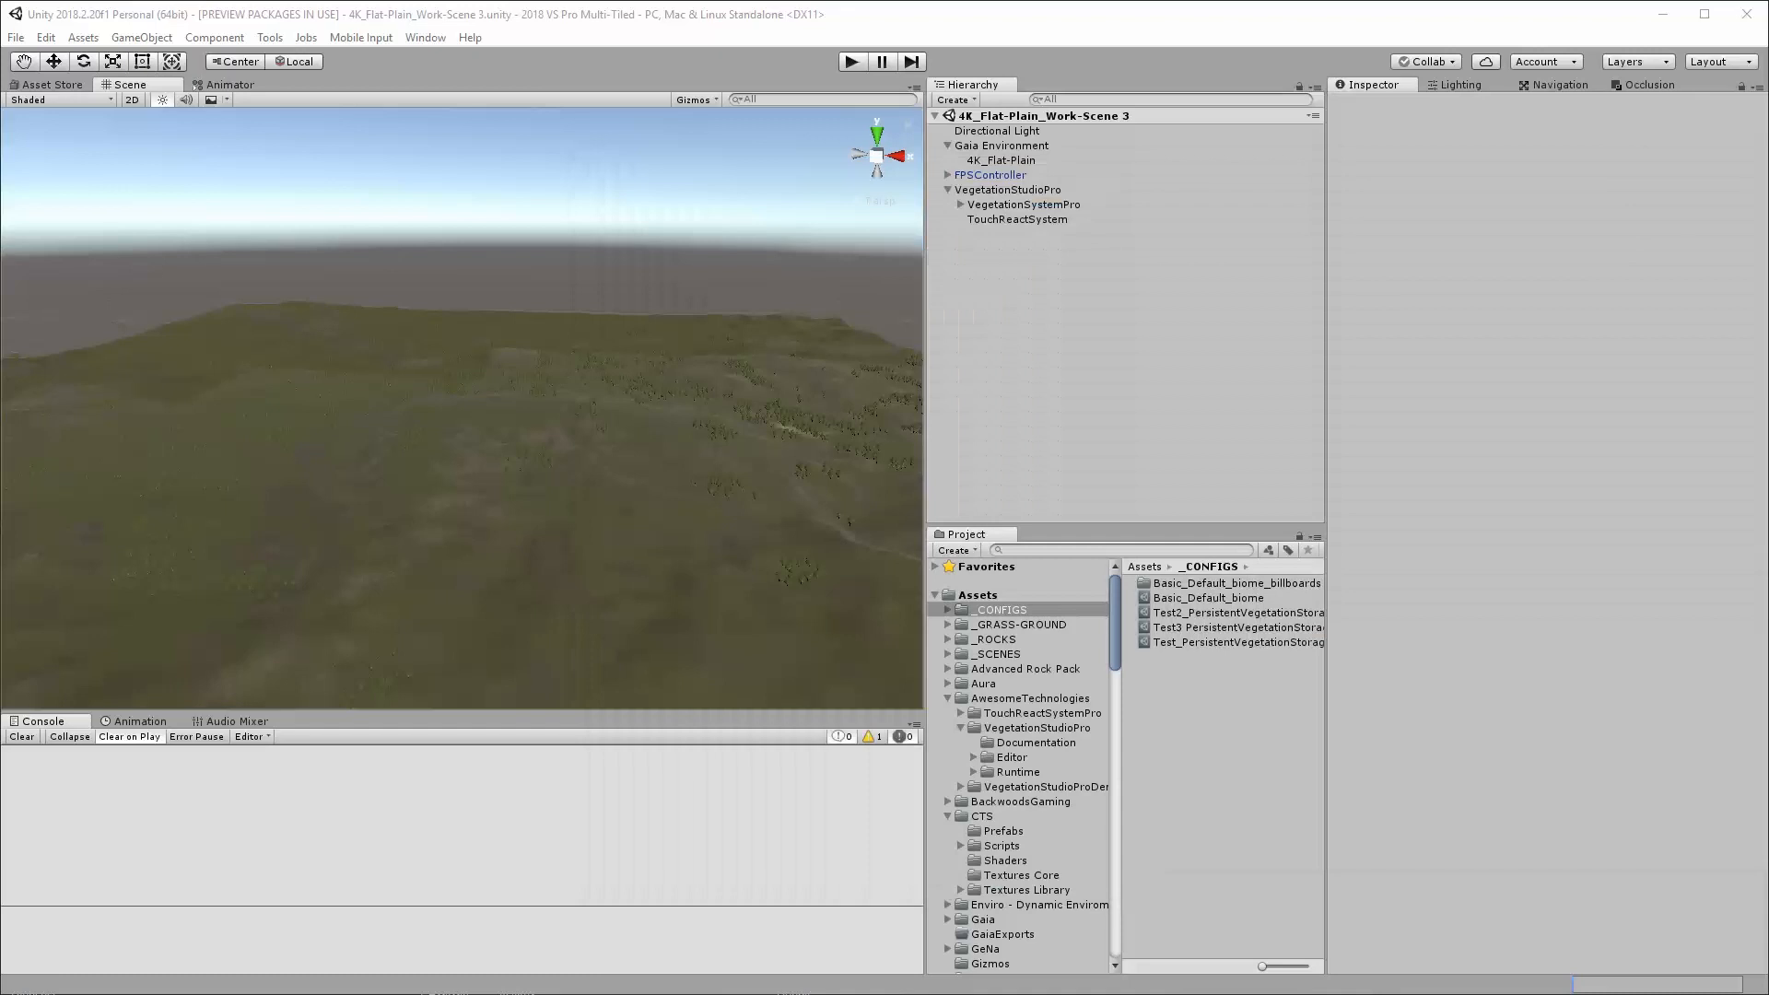
Check the run-time spawn setting of VegetationSystemPro's small rock, chamomile and common chicory items, and deselect the object
{"action": "left_click", "coordinate": [1020, 204]}
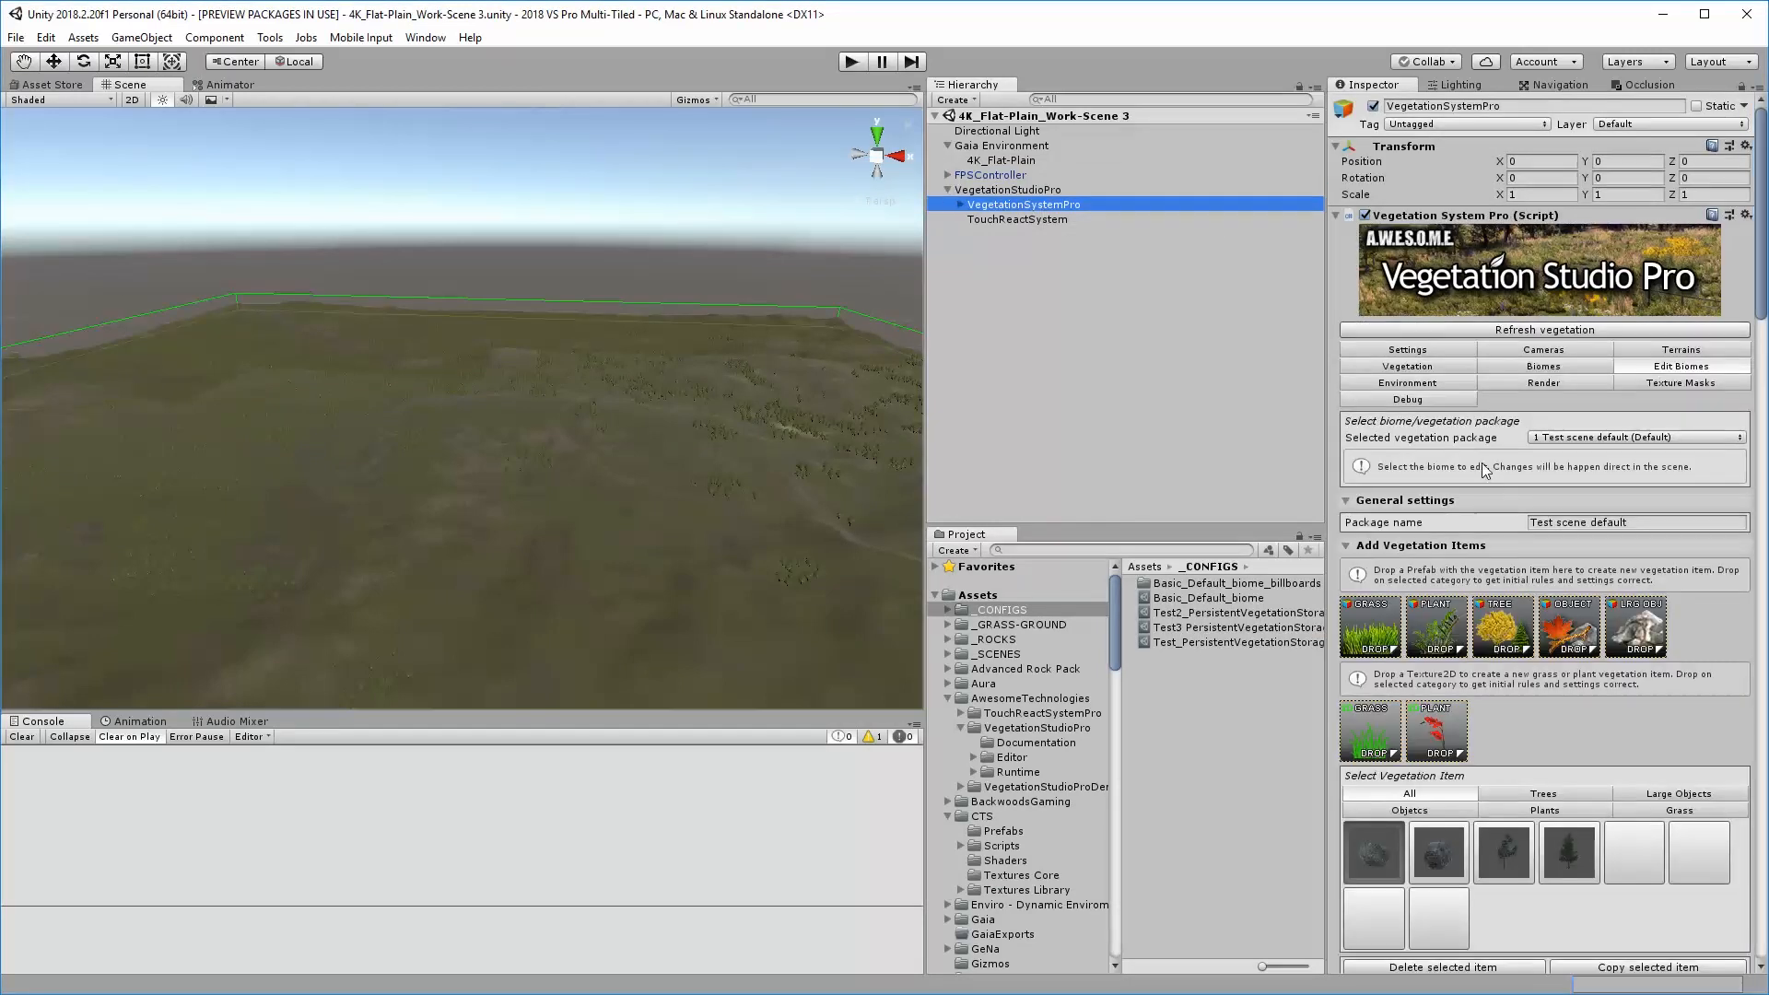
{"action": "scroll", "coordinate": [1613, 687], "scroll_direction": "down", "scroll_amount": 3}
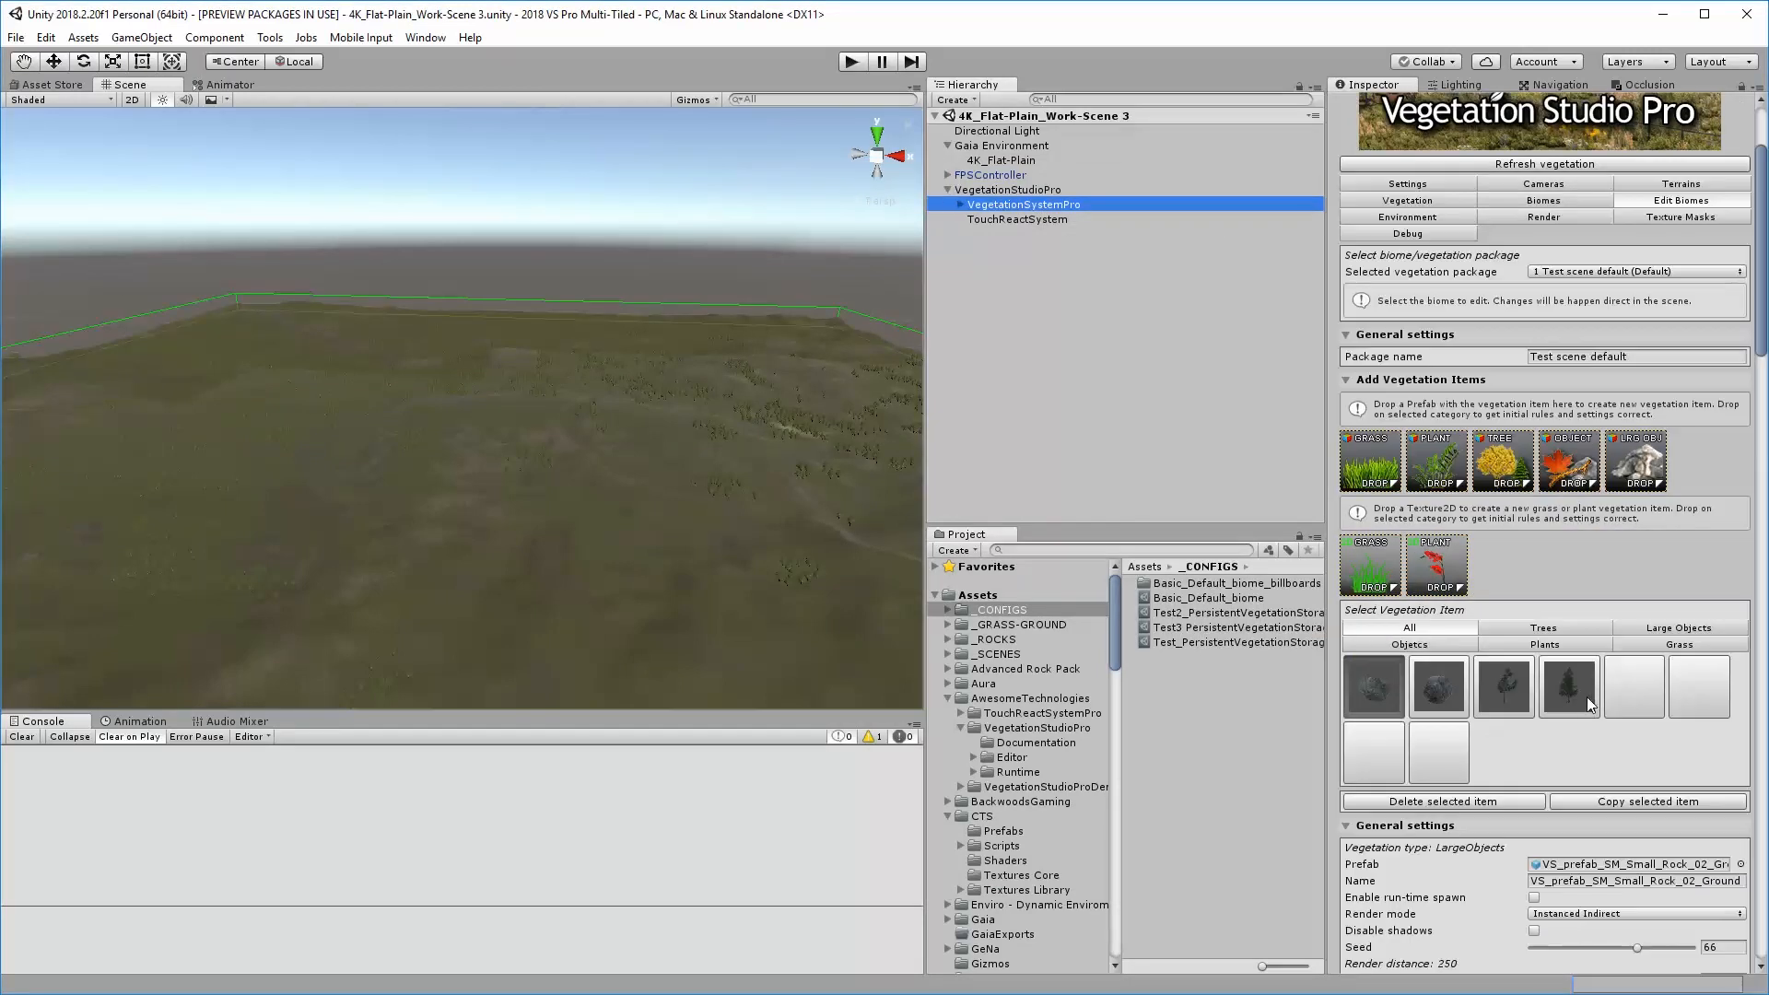
{"action": "scroll", "coordinate": [1540, 688], "scroll_direction": "down", "scroll_amount": 2}
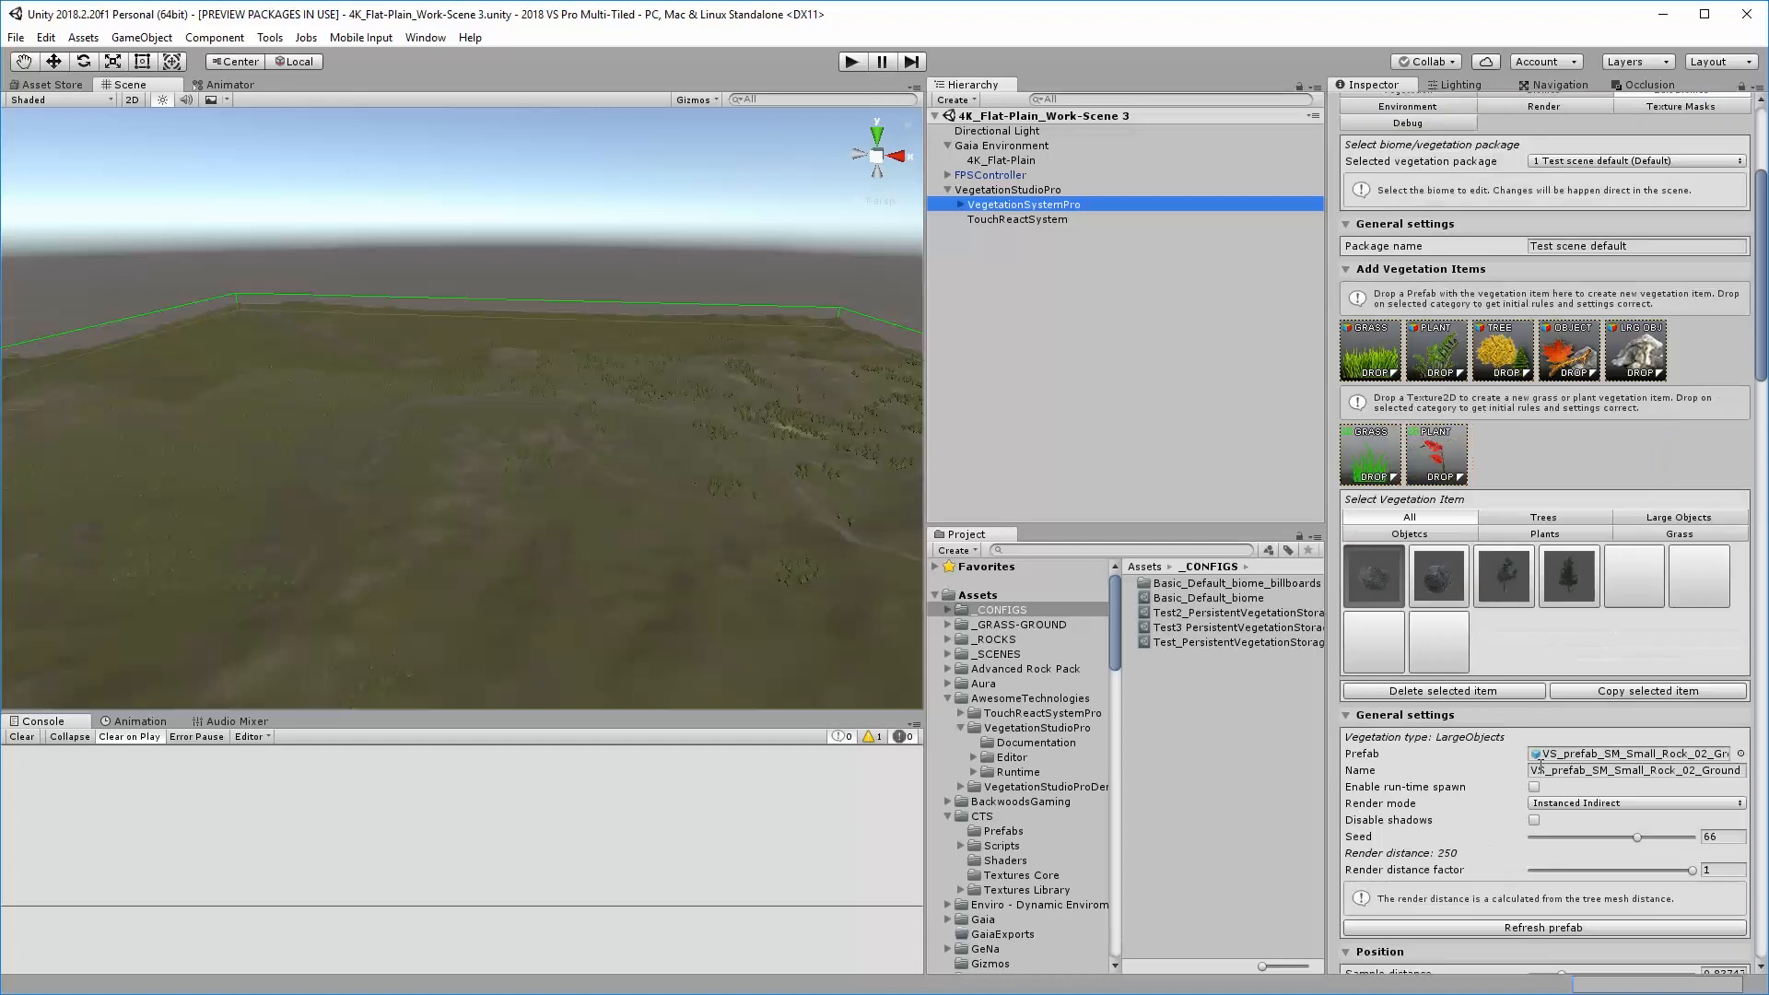
{"action": "scroll", "coordinate": [1541, 766], "scroll_direction": "down", "scroll_amount": 1}
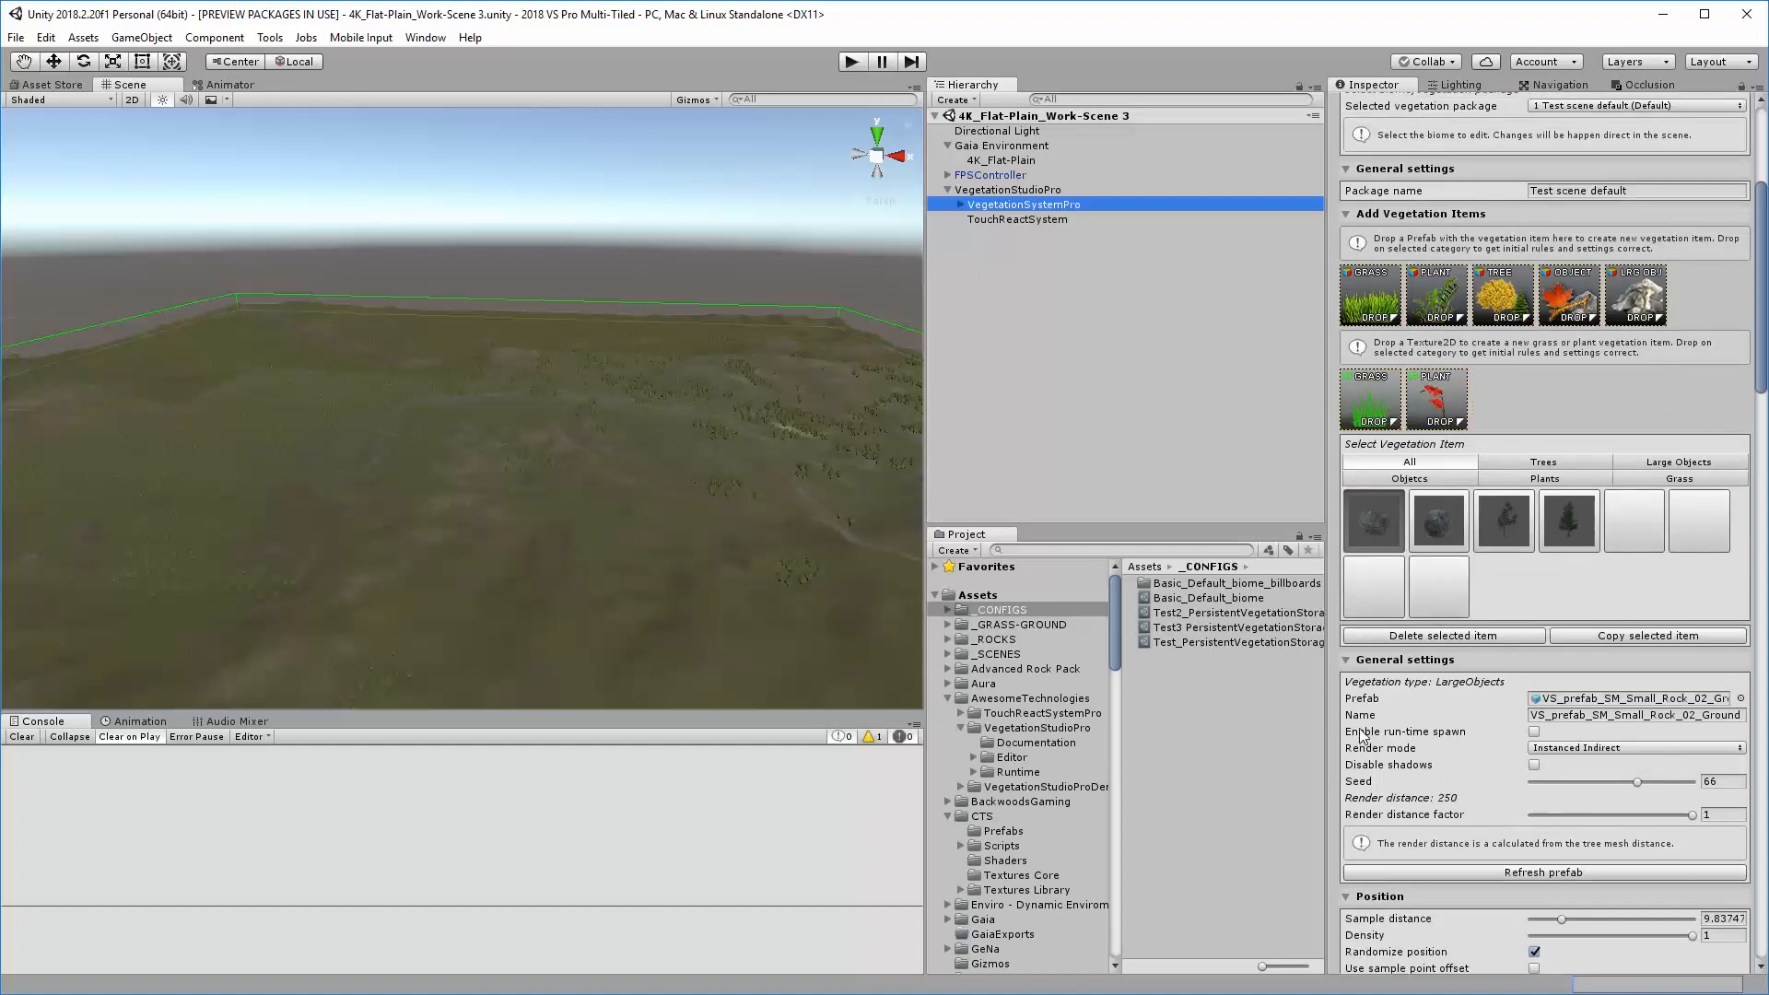
{"action": "left_click", "coordinate": [1627, 524]}
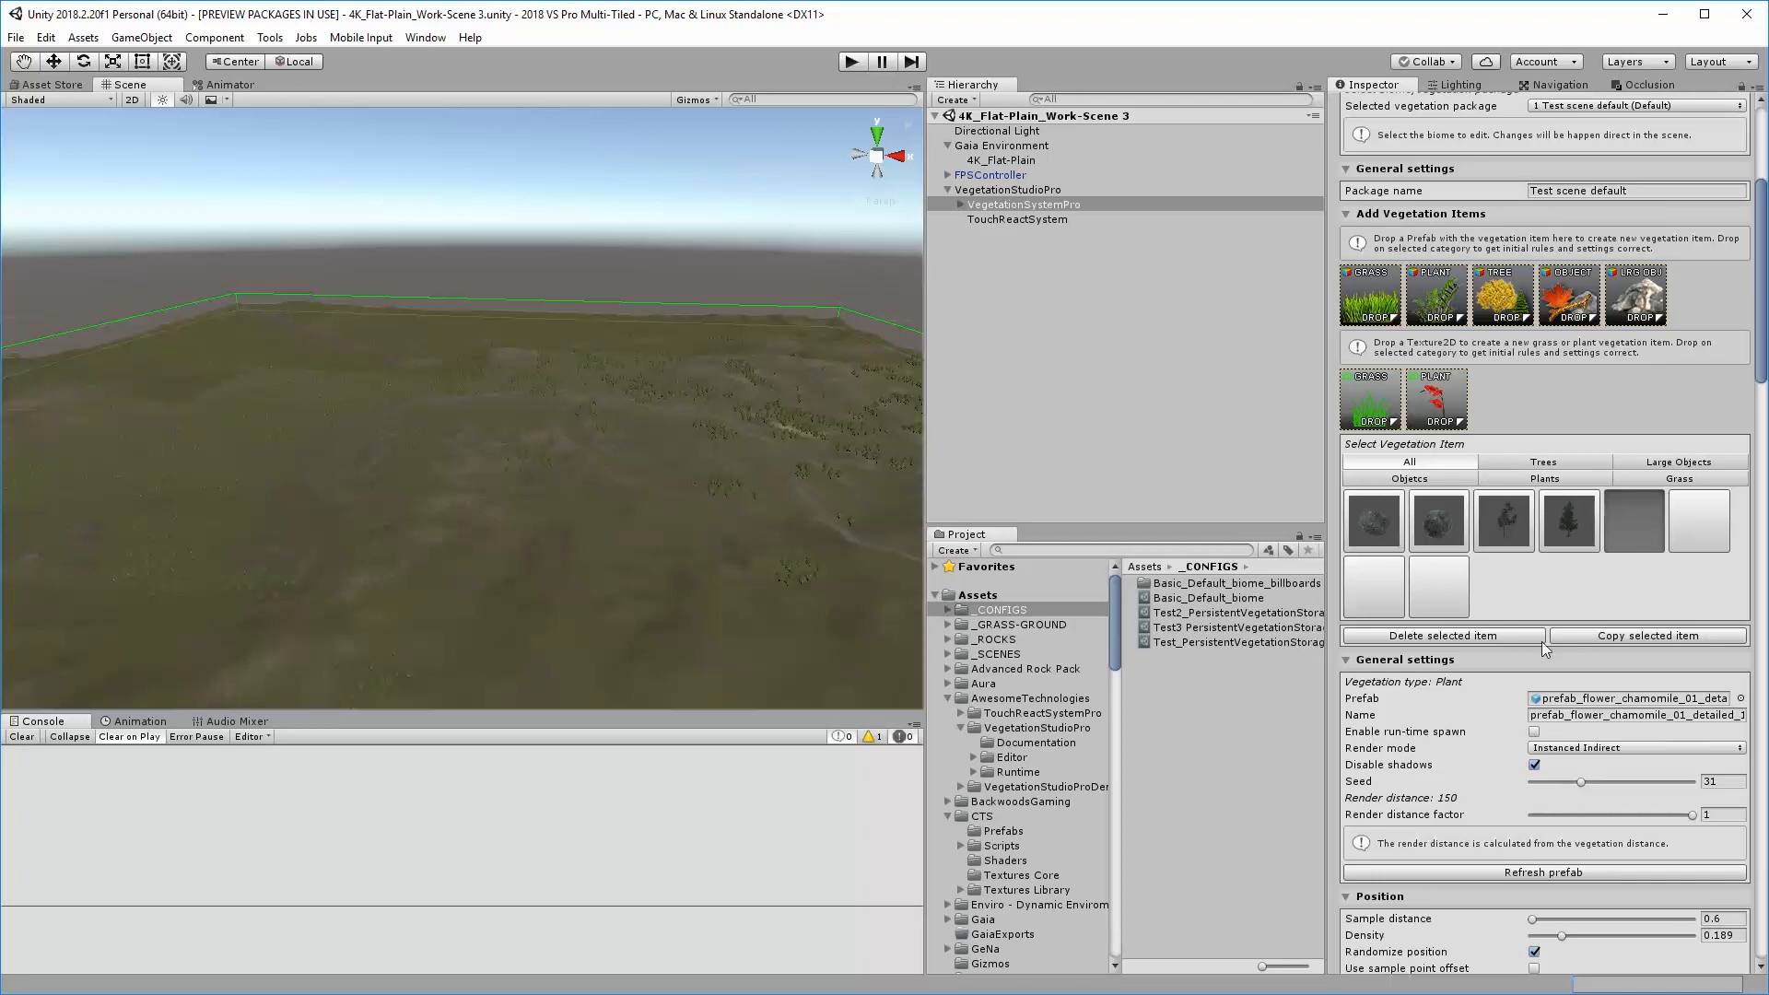
{"action": "left_click", "coordinate": [1699, 532]}
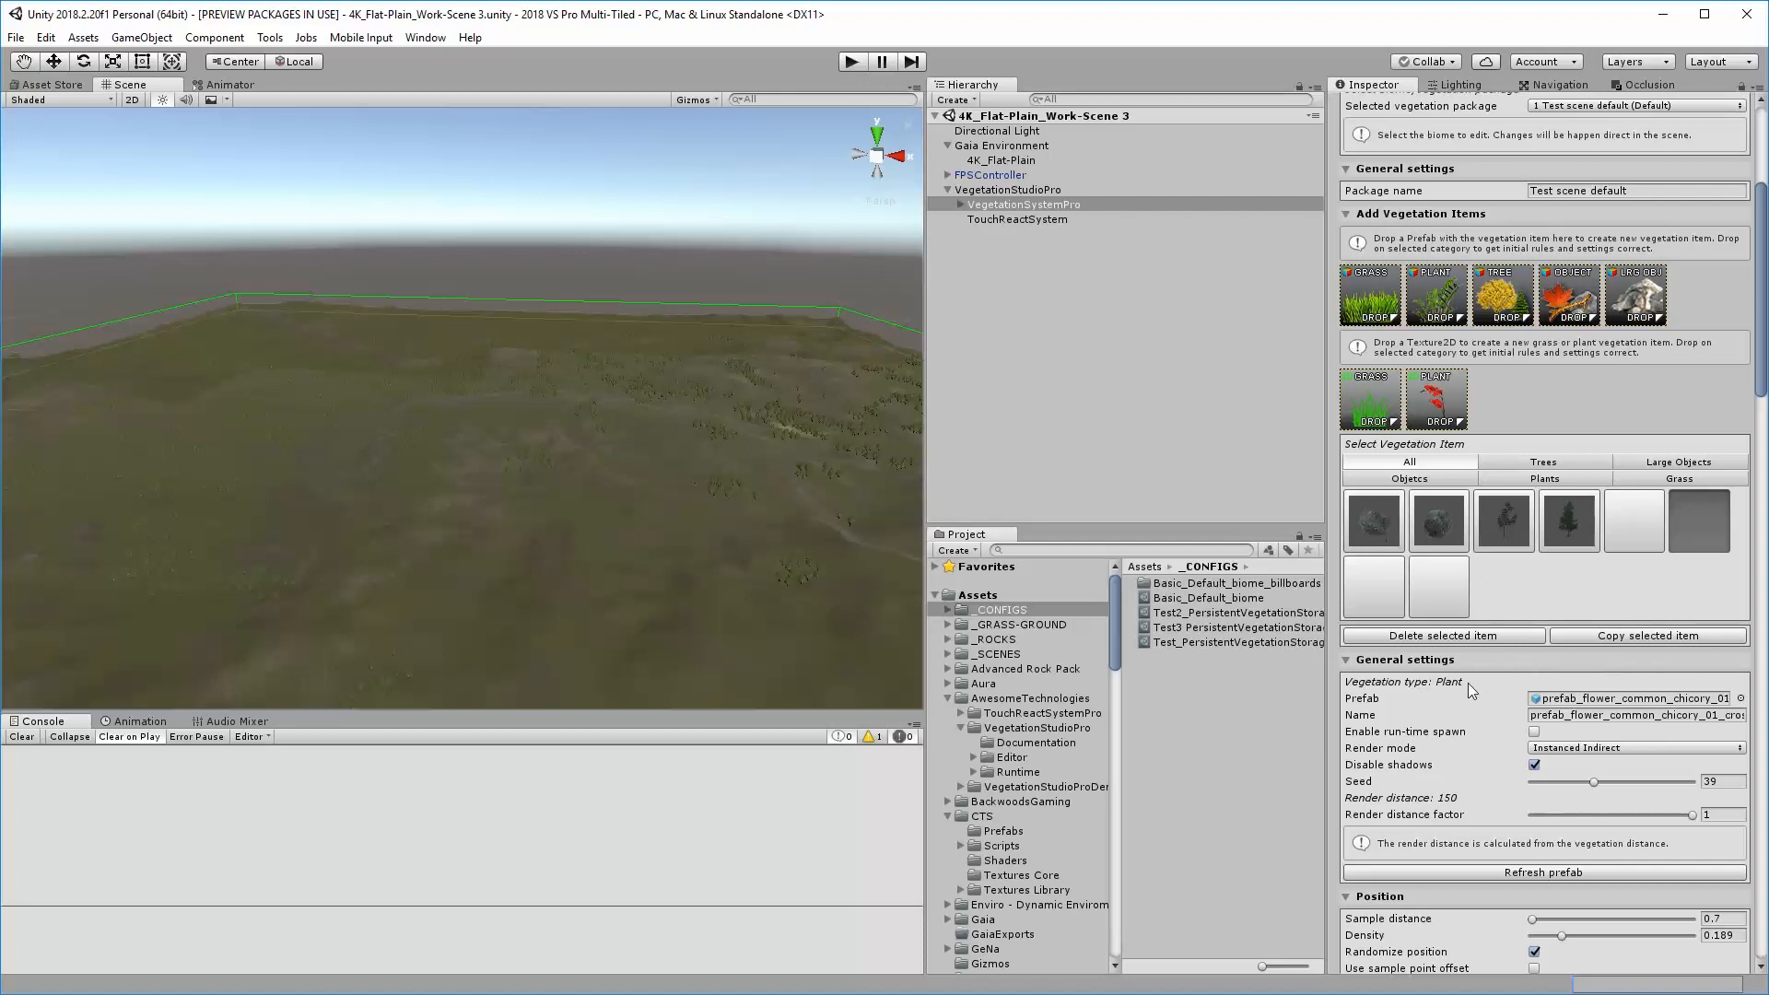
{"action": "left_click", "coordinate": [1375, 525]}
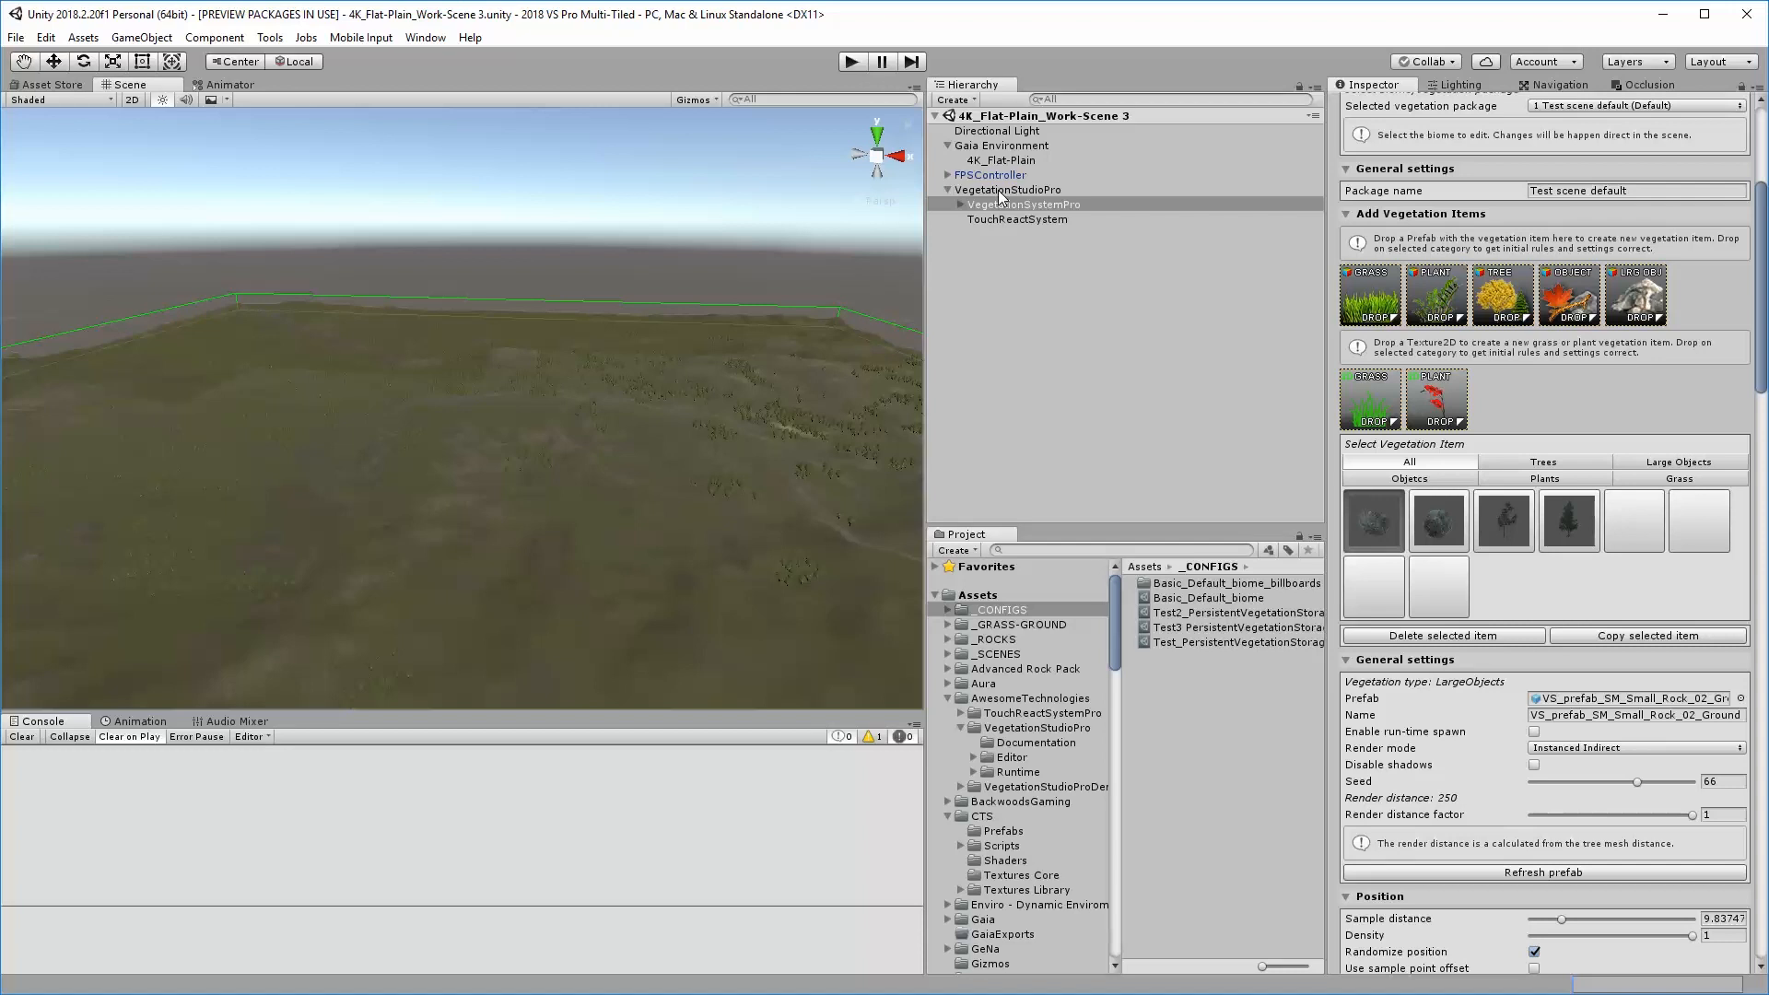
{"action": "left_click", "coordinate": [1063, 324]}
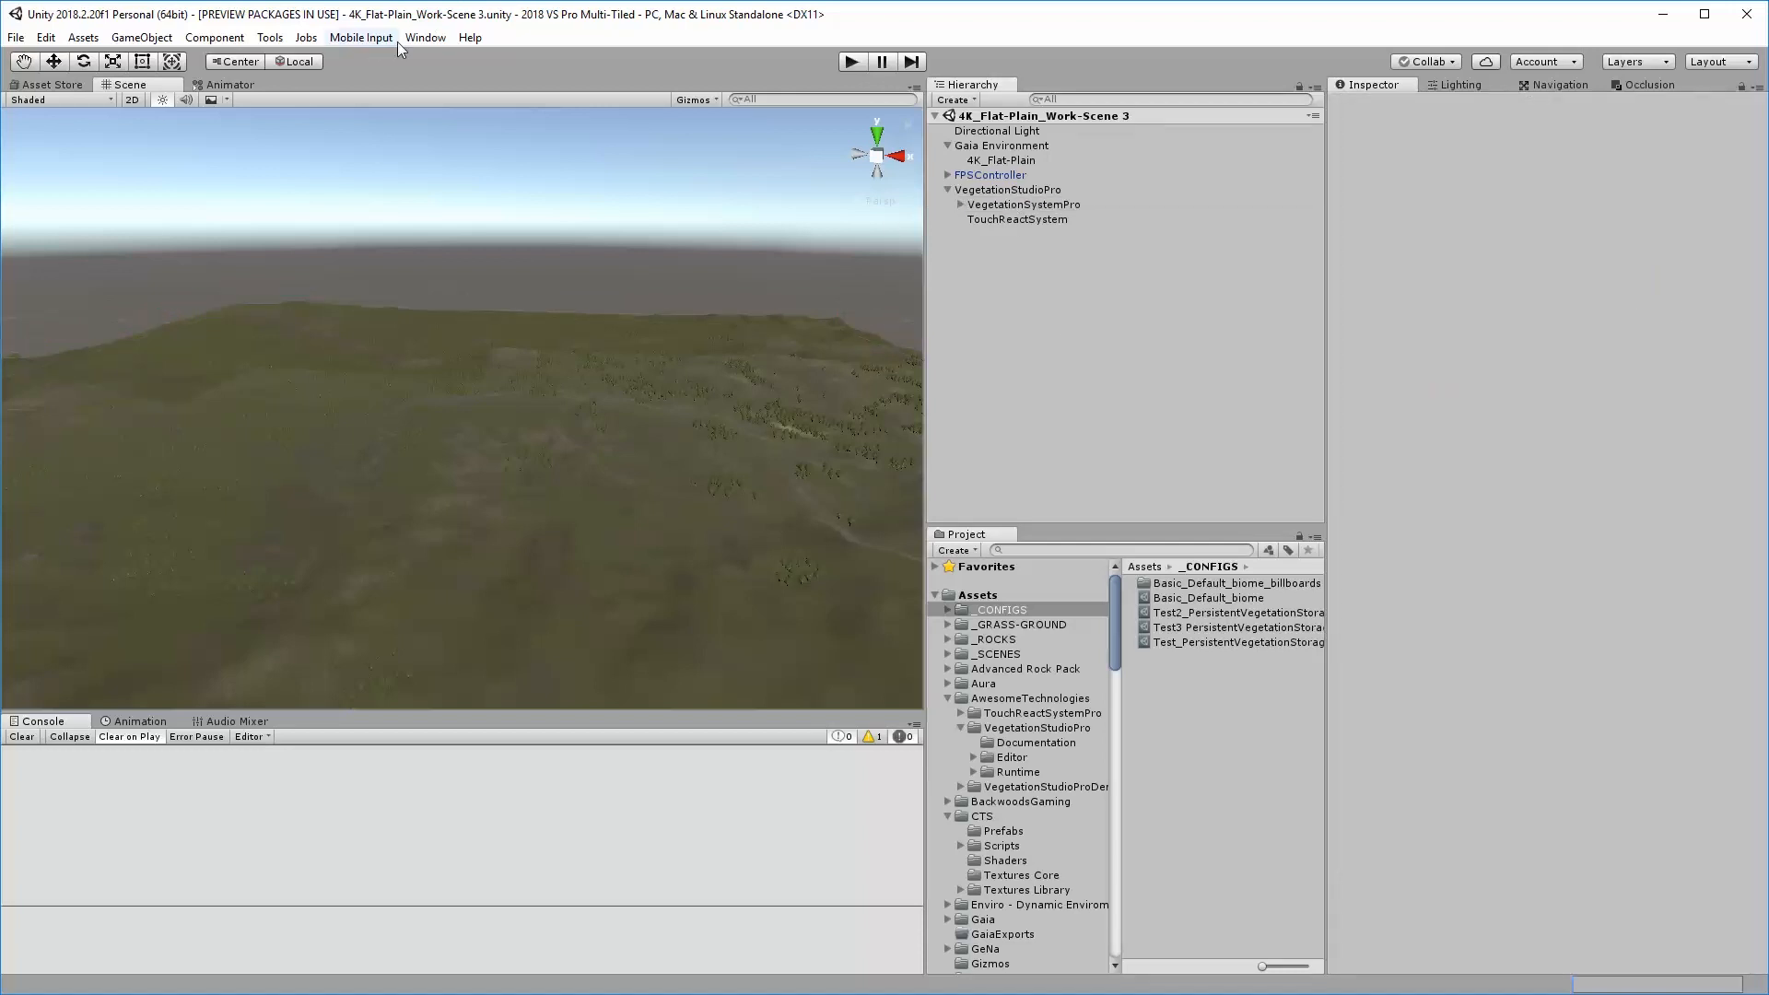
Bring up the SECTR Terrain tool in the middle of the Scene view and choose the 4K_Flat-Plain terrain
{"action": "left_click", "coordinate": [425, 37]}
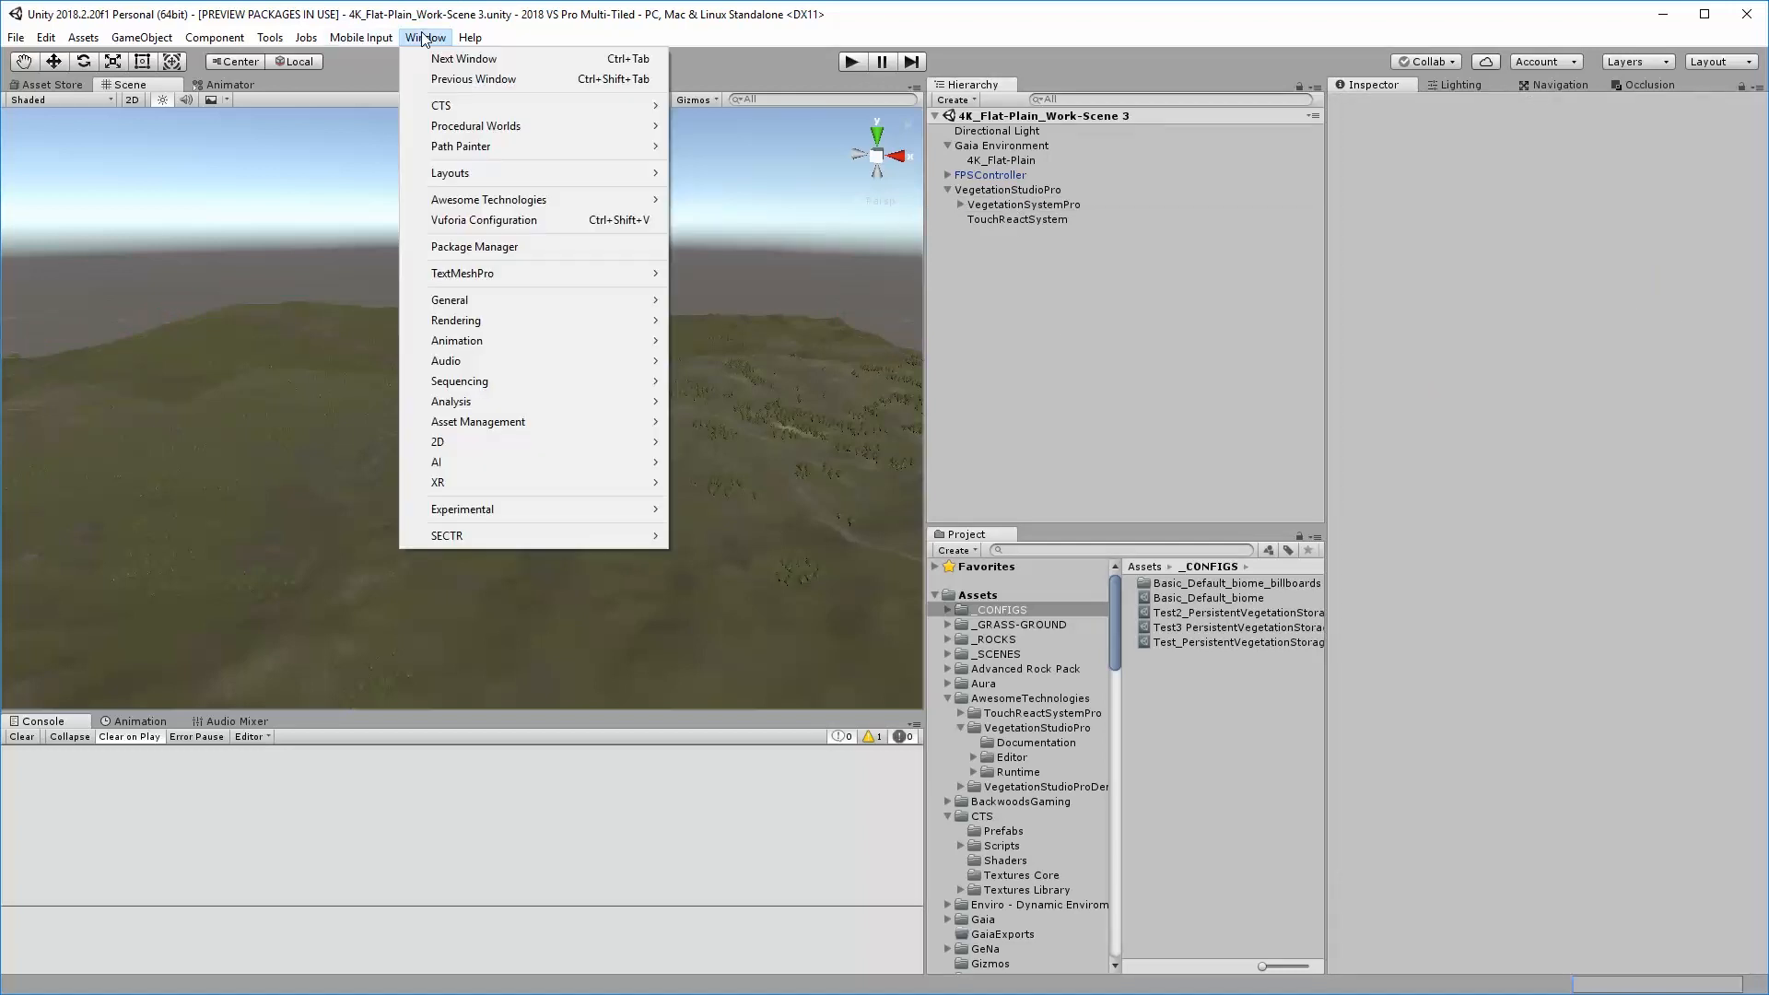
{"action": "mouse_move", "coordinate": [543, 531]}
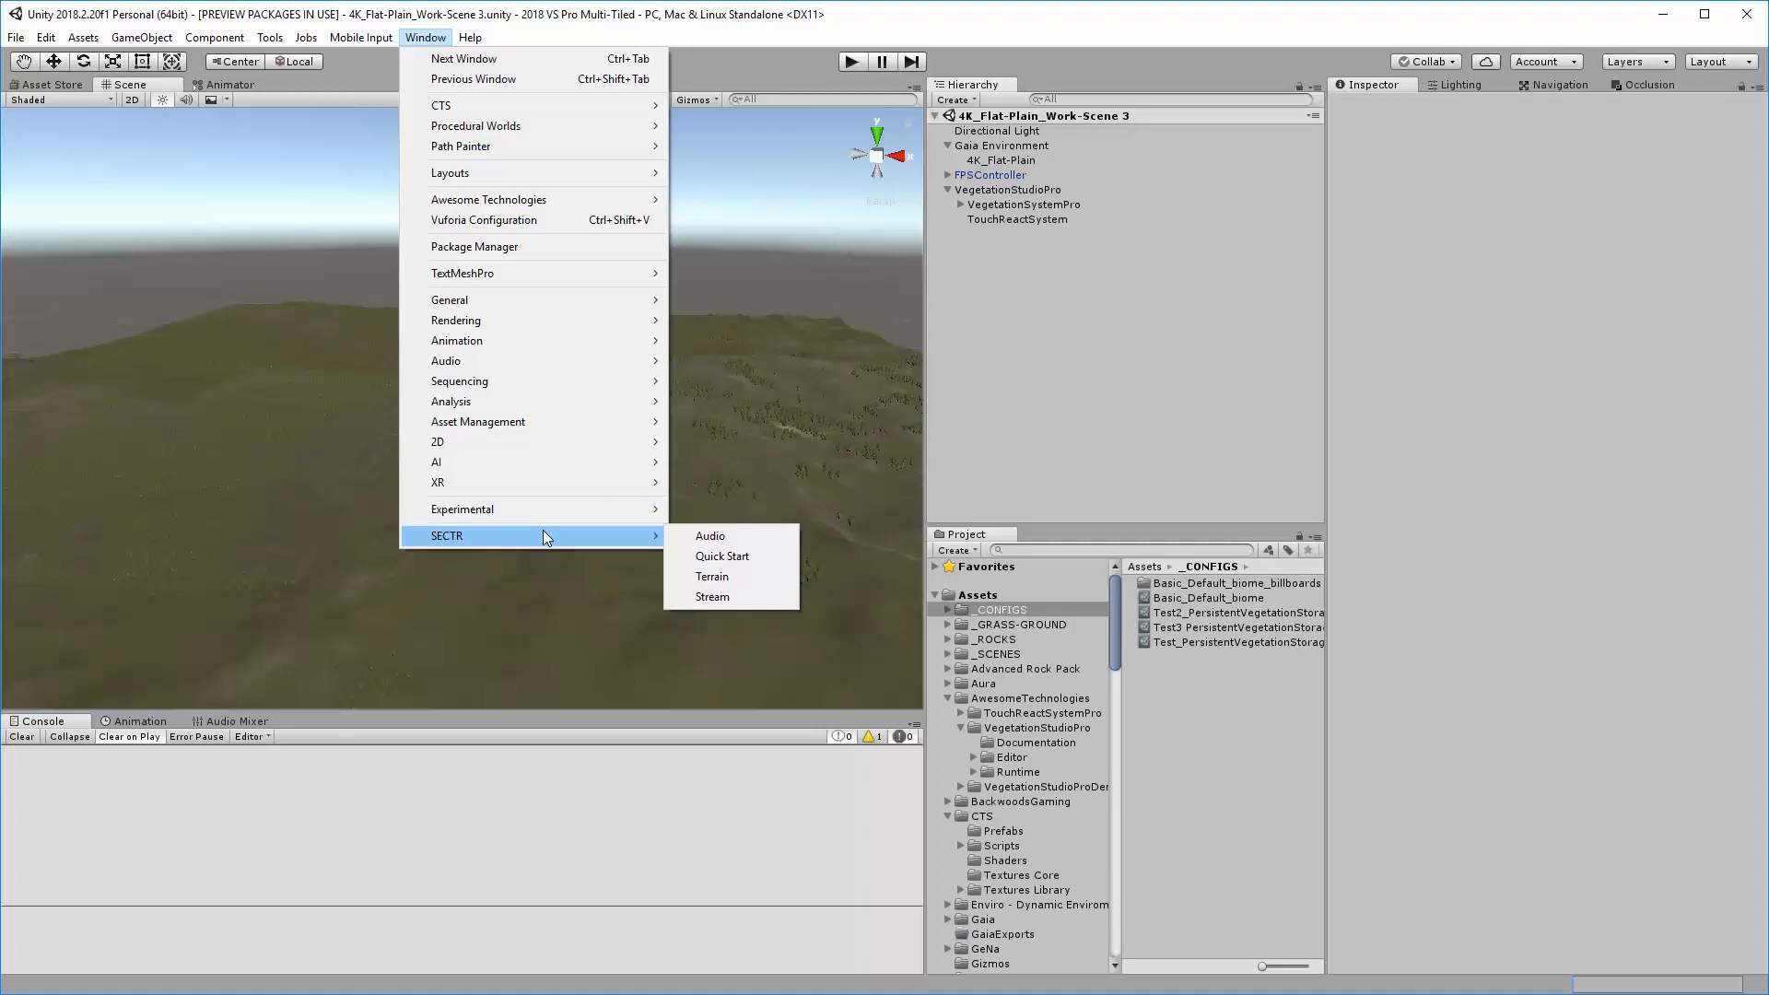
{"action": "left_click", "coordinate": [709, 579]}
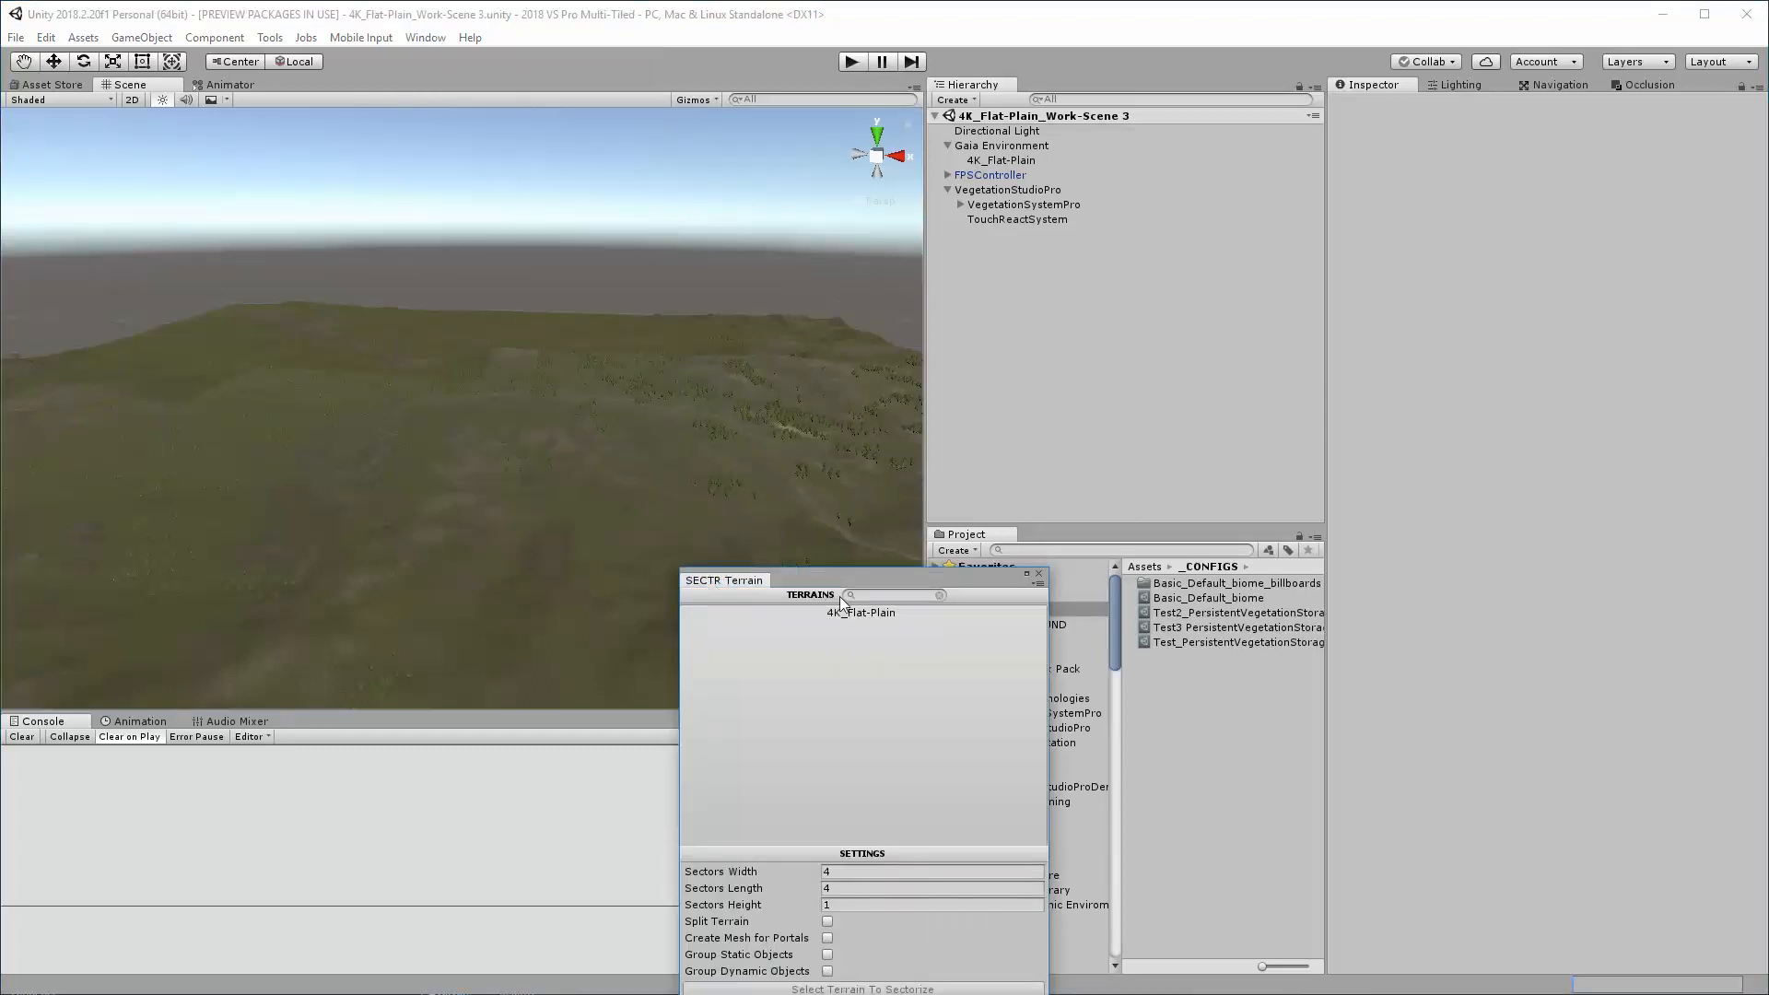
{"action": "left_click_drag", "start_coordinate": [838, 596], "coordinate": [602, 307]}
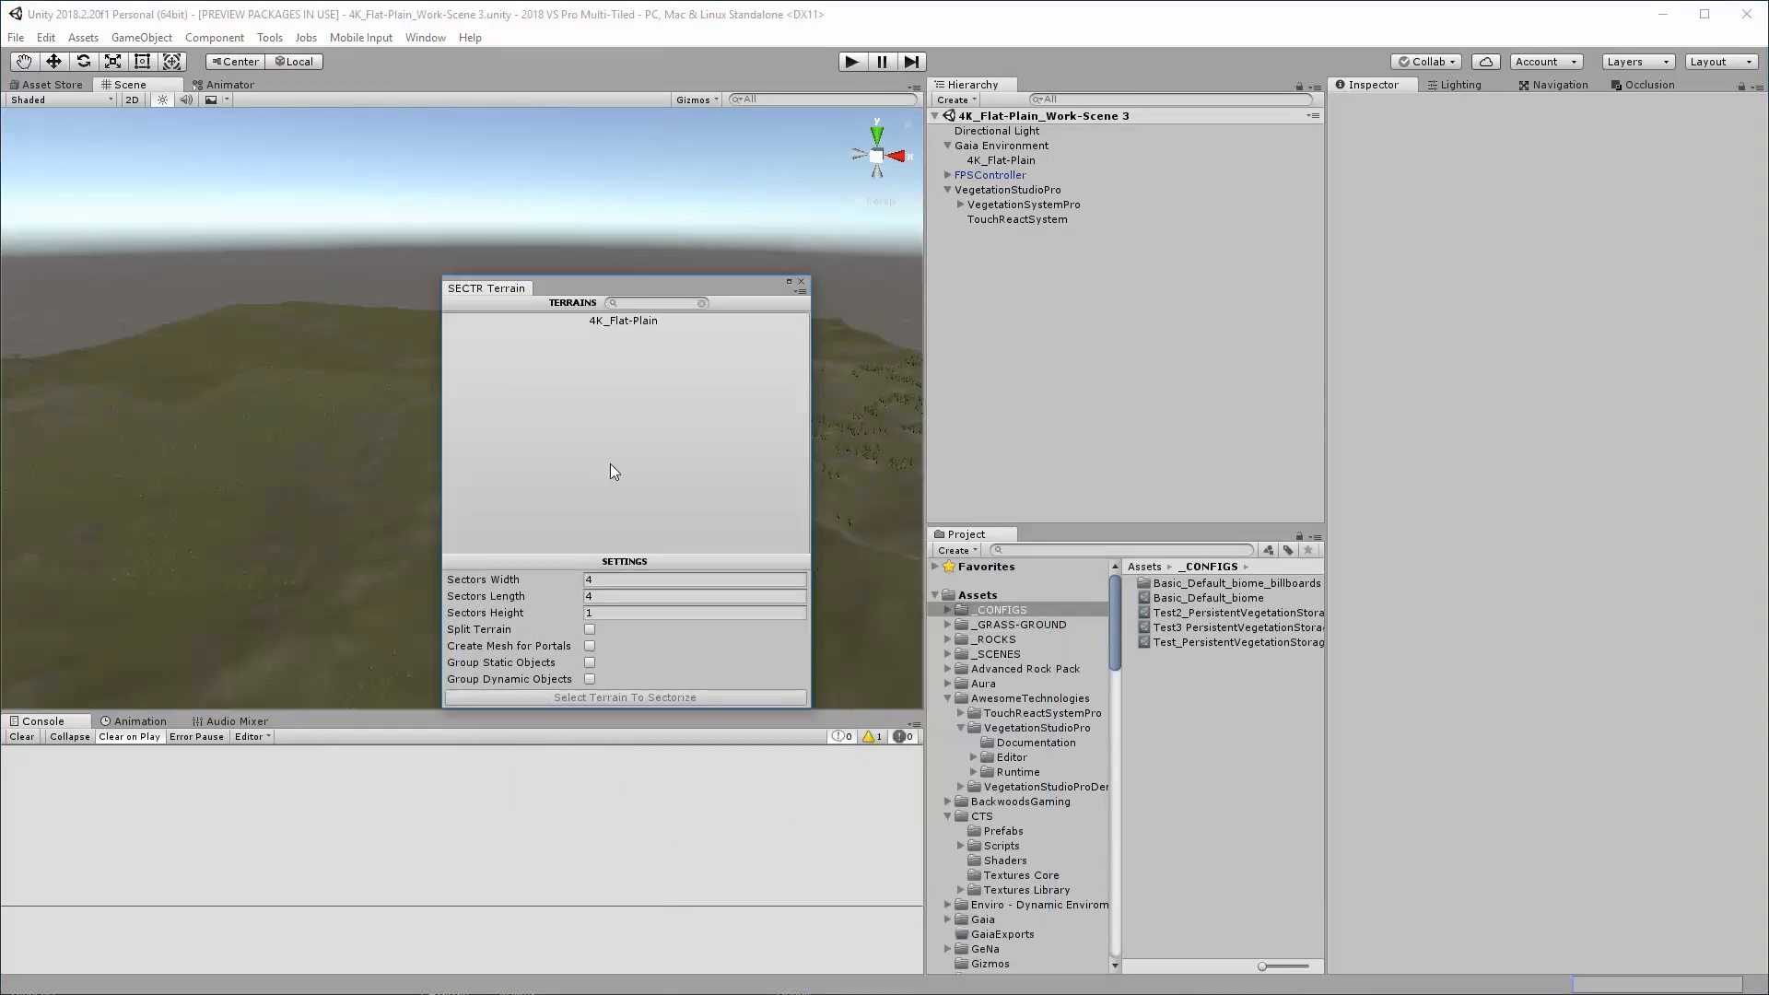
{"action": "left_click", "coordinate": [631, 322]}
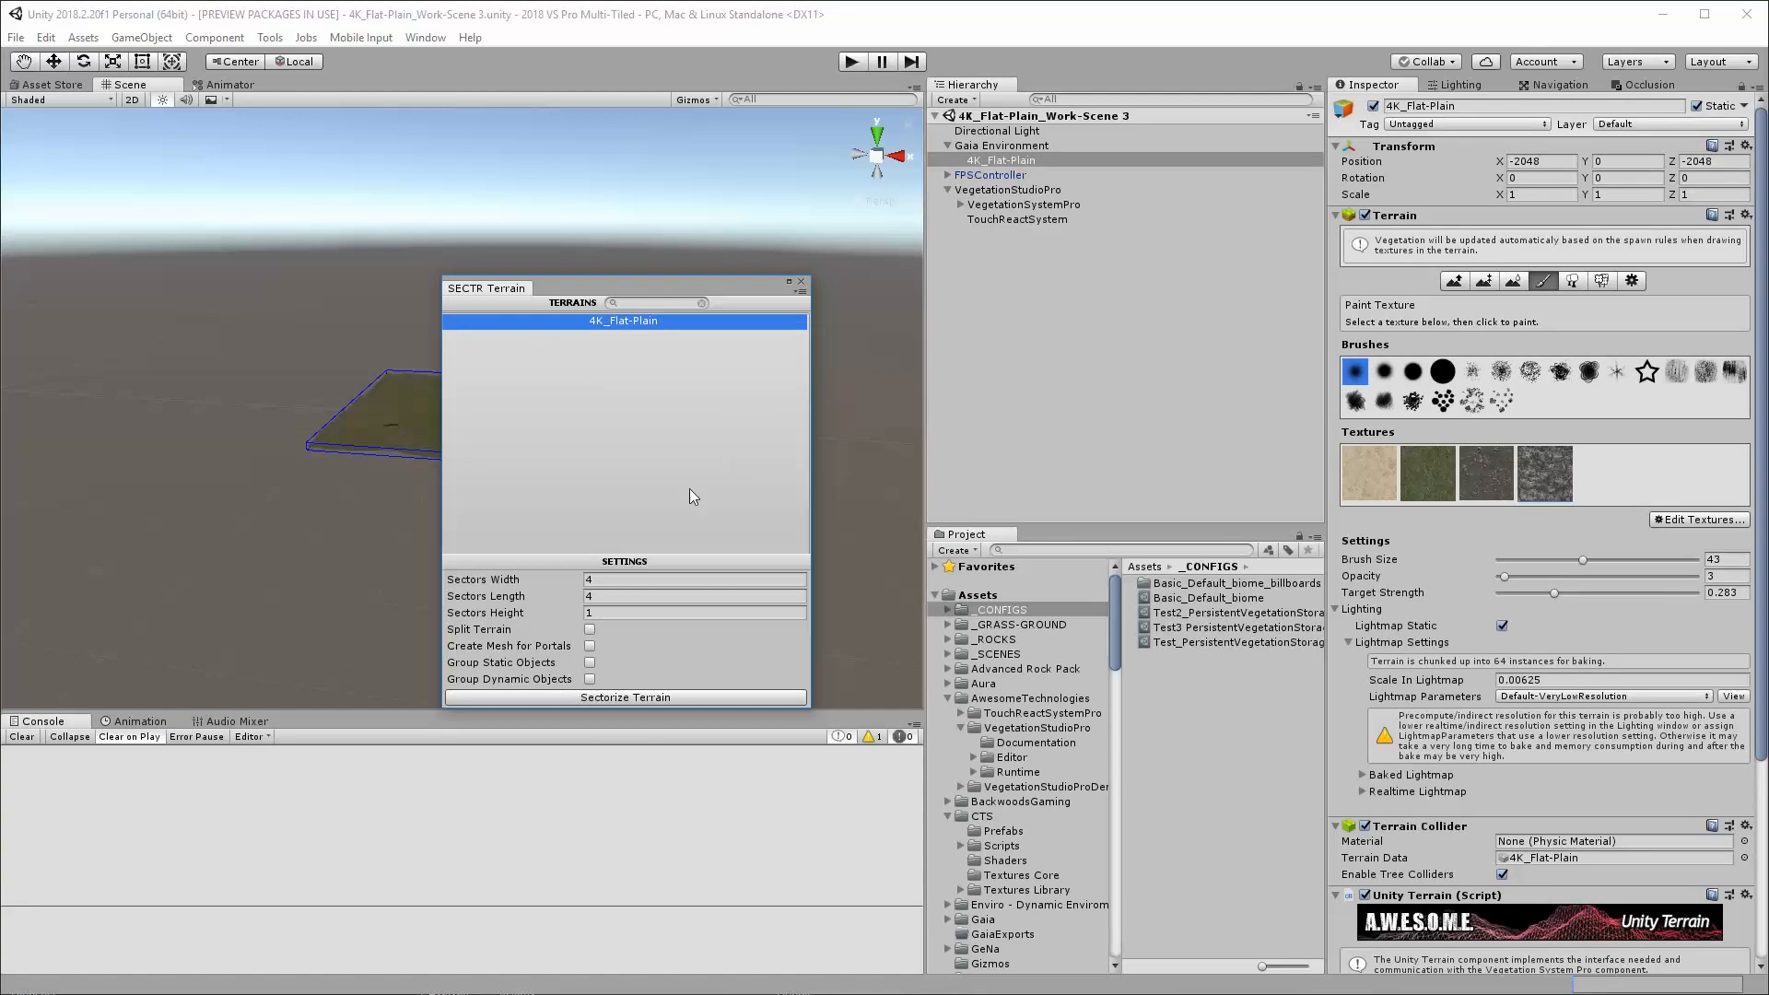
Sectorize the terrain with Split Terrain enabled and 16 sectors in both width and length, and close the SECTR Terrain tool
{"action": "left_click", "coordinate": [590, 630]}
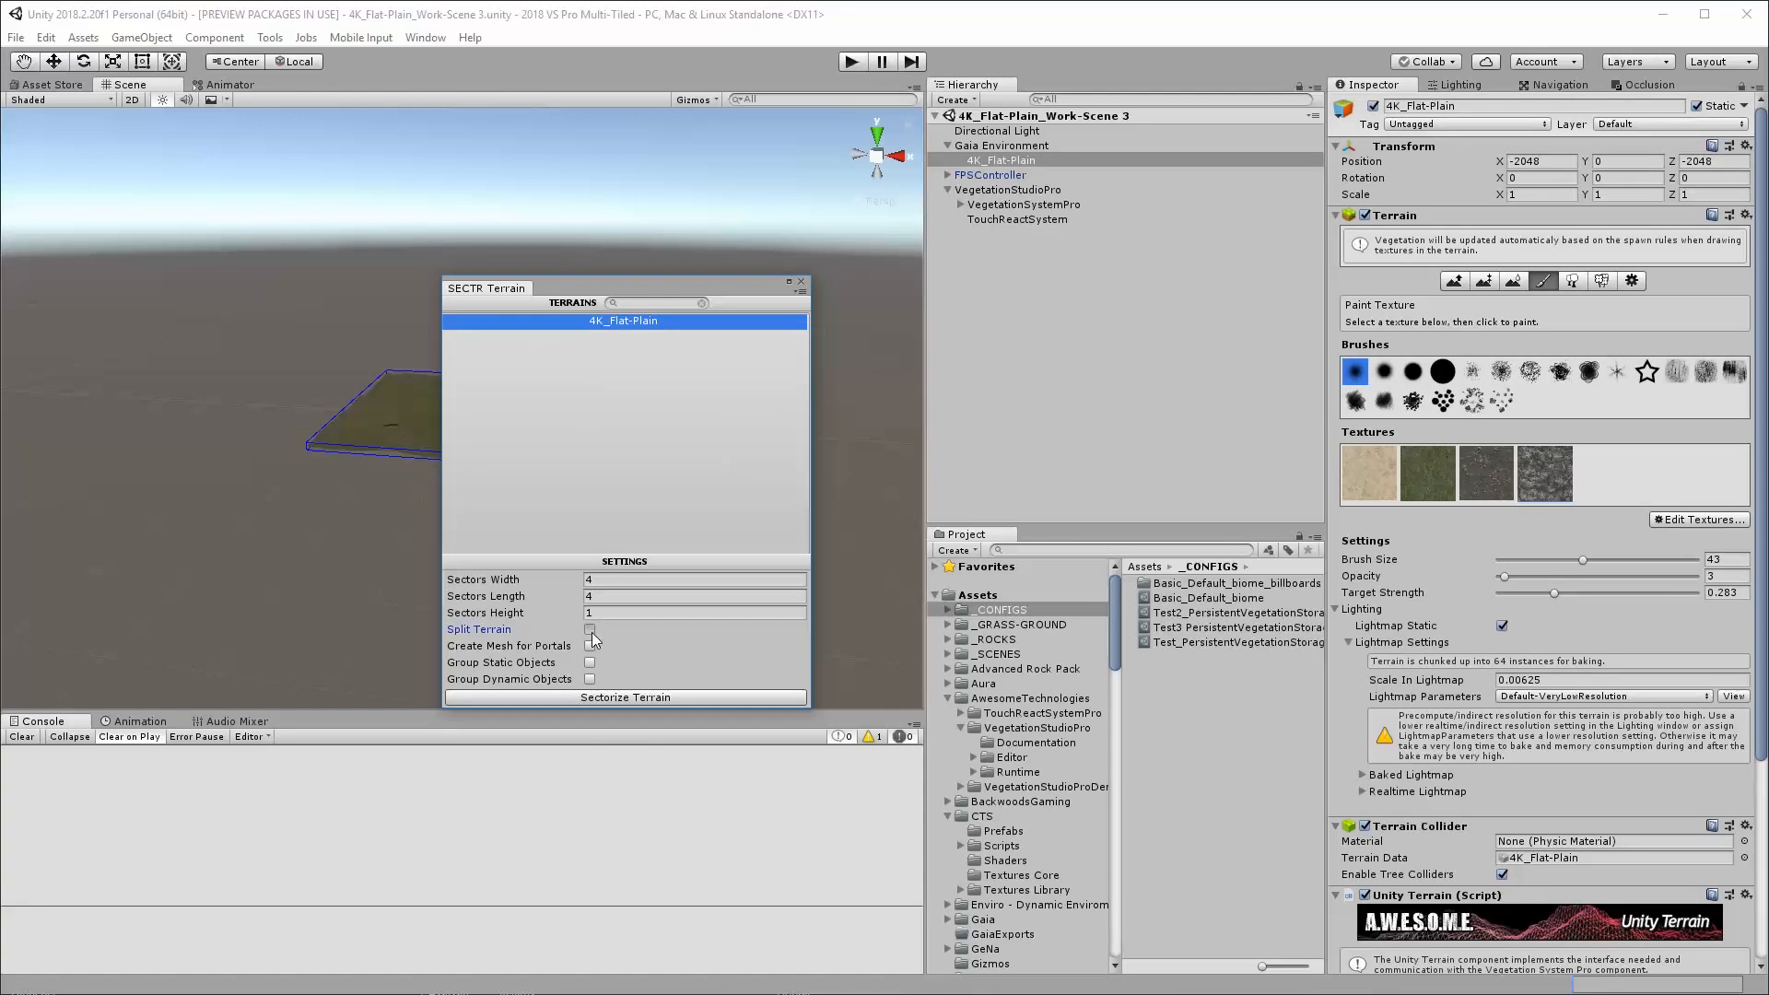
{"action": "left_click", "coordinate": [631, 581]}
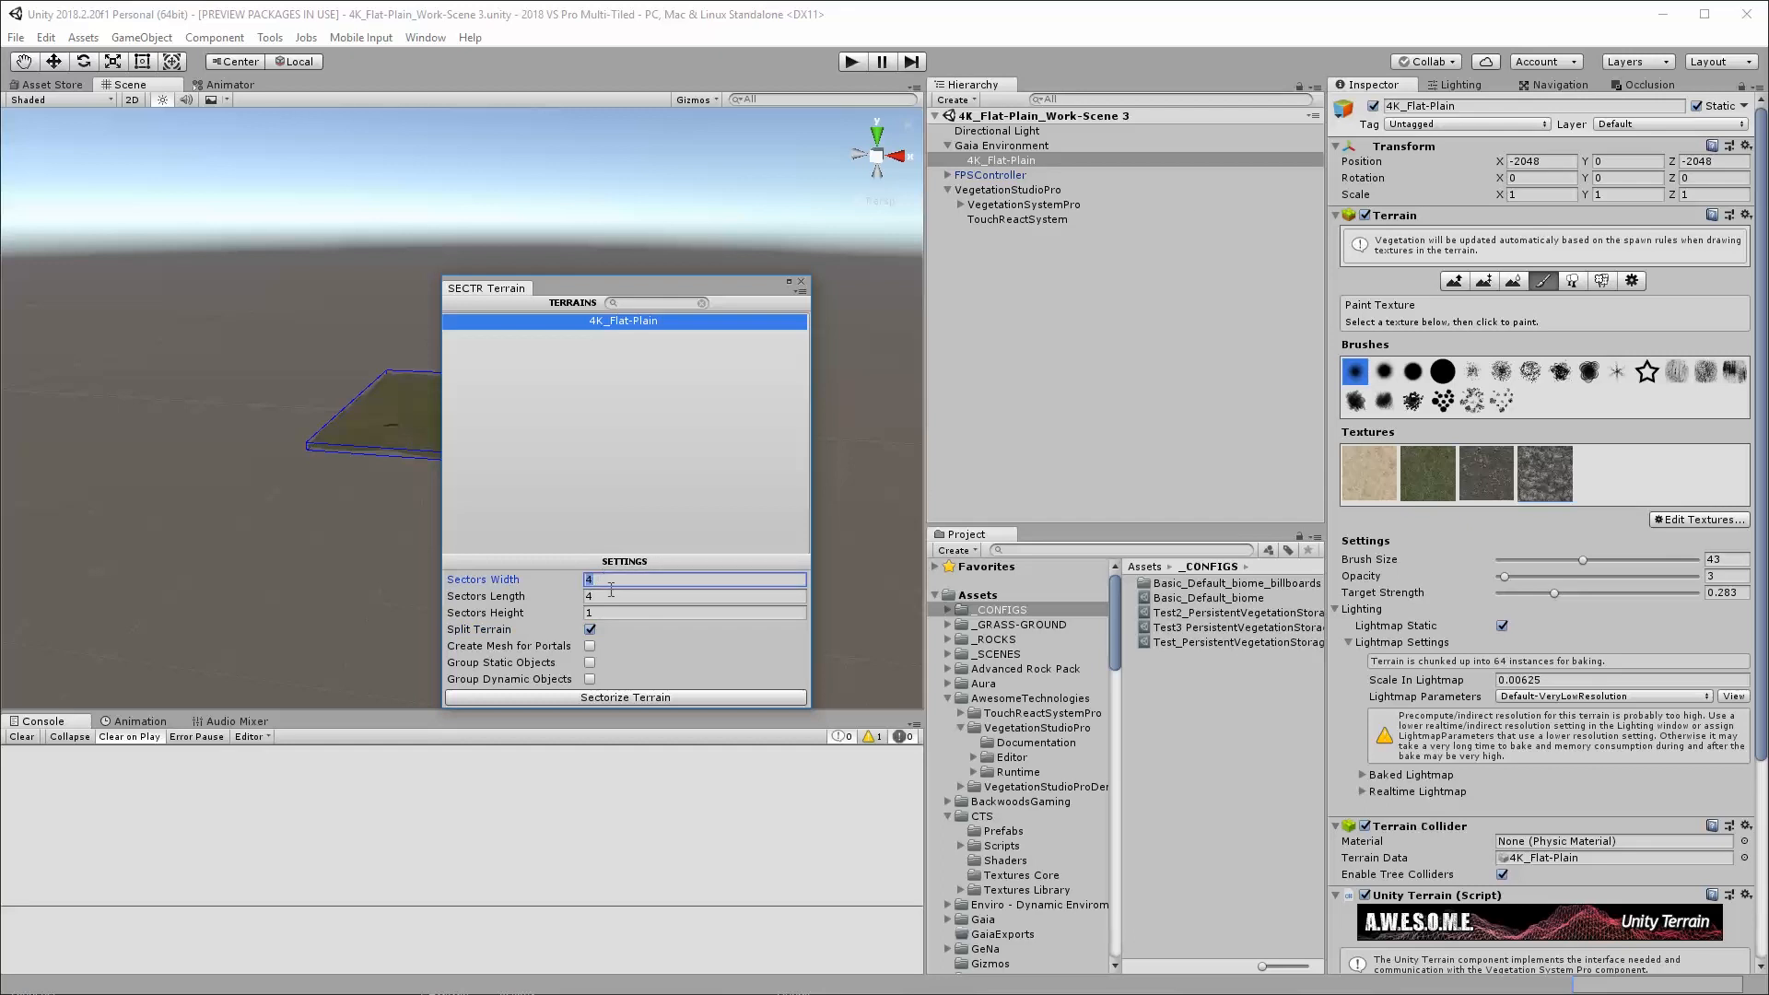
{"action": "type", "text": "16"}
{"action": "left_click", "coordinate": [564, 600]}
{"action": "type", "text": "16"}
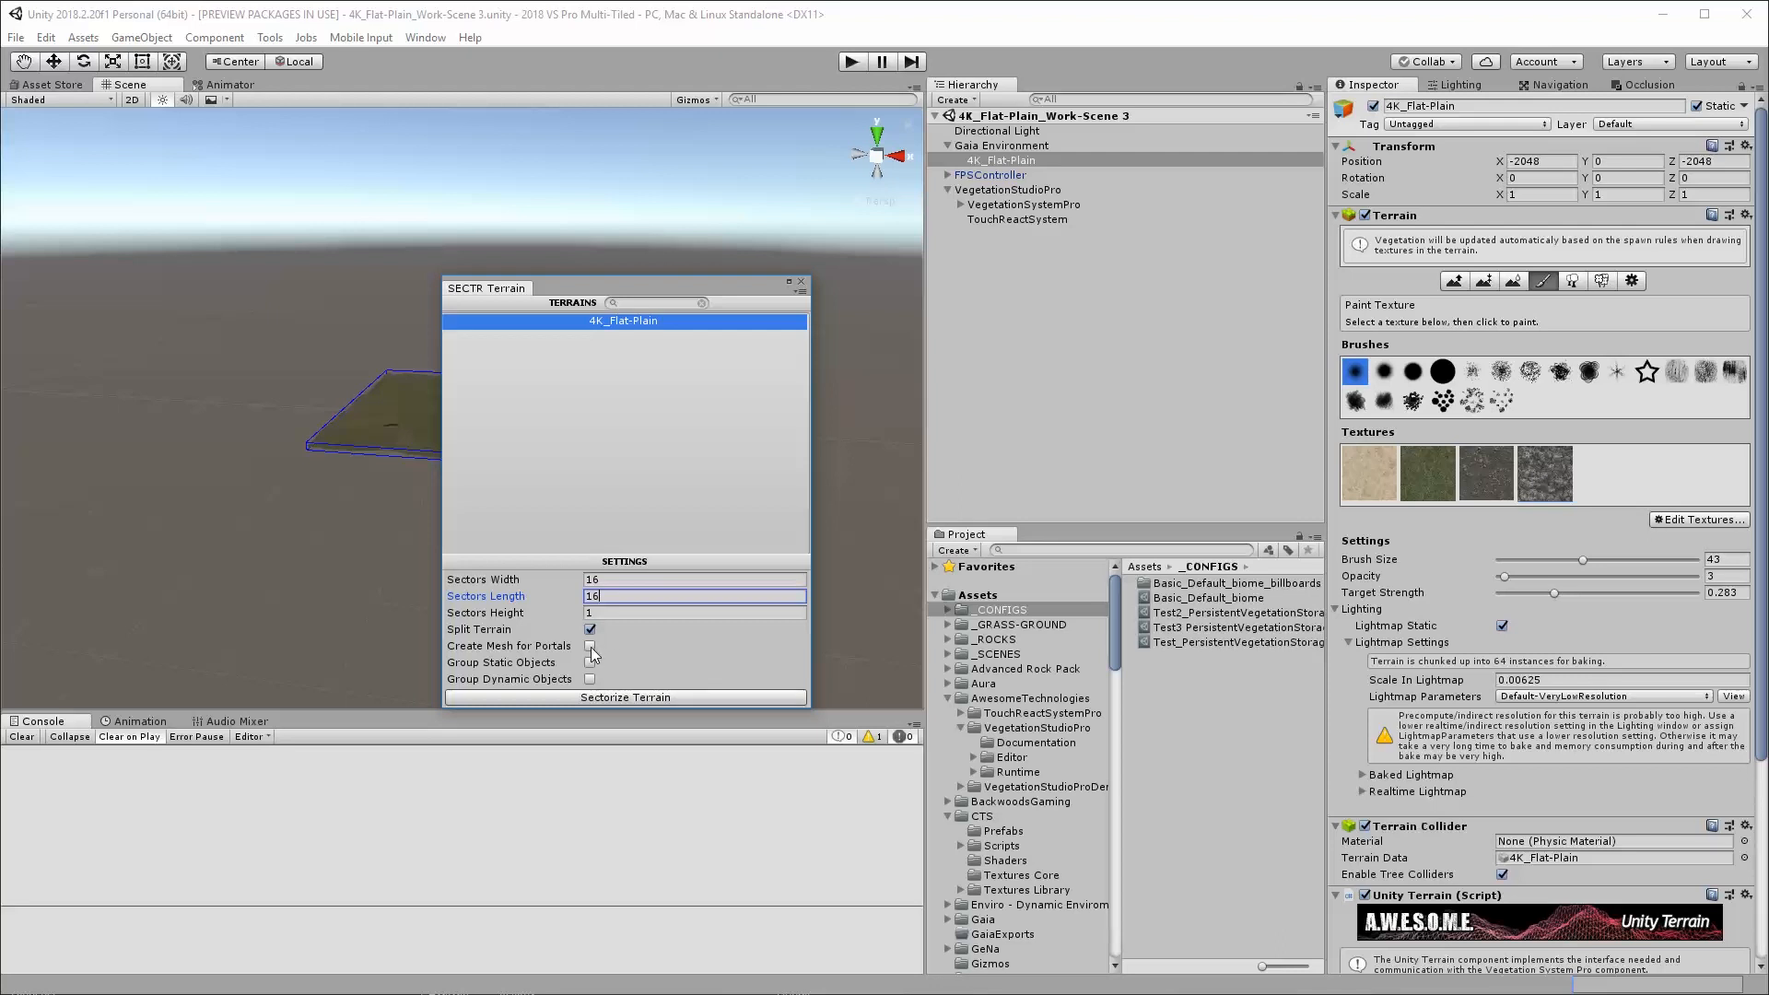
{"action": "left_click", "coordinate": [634, 697]}
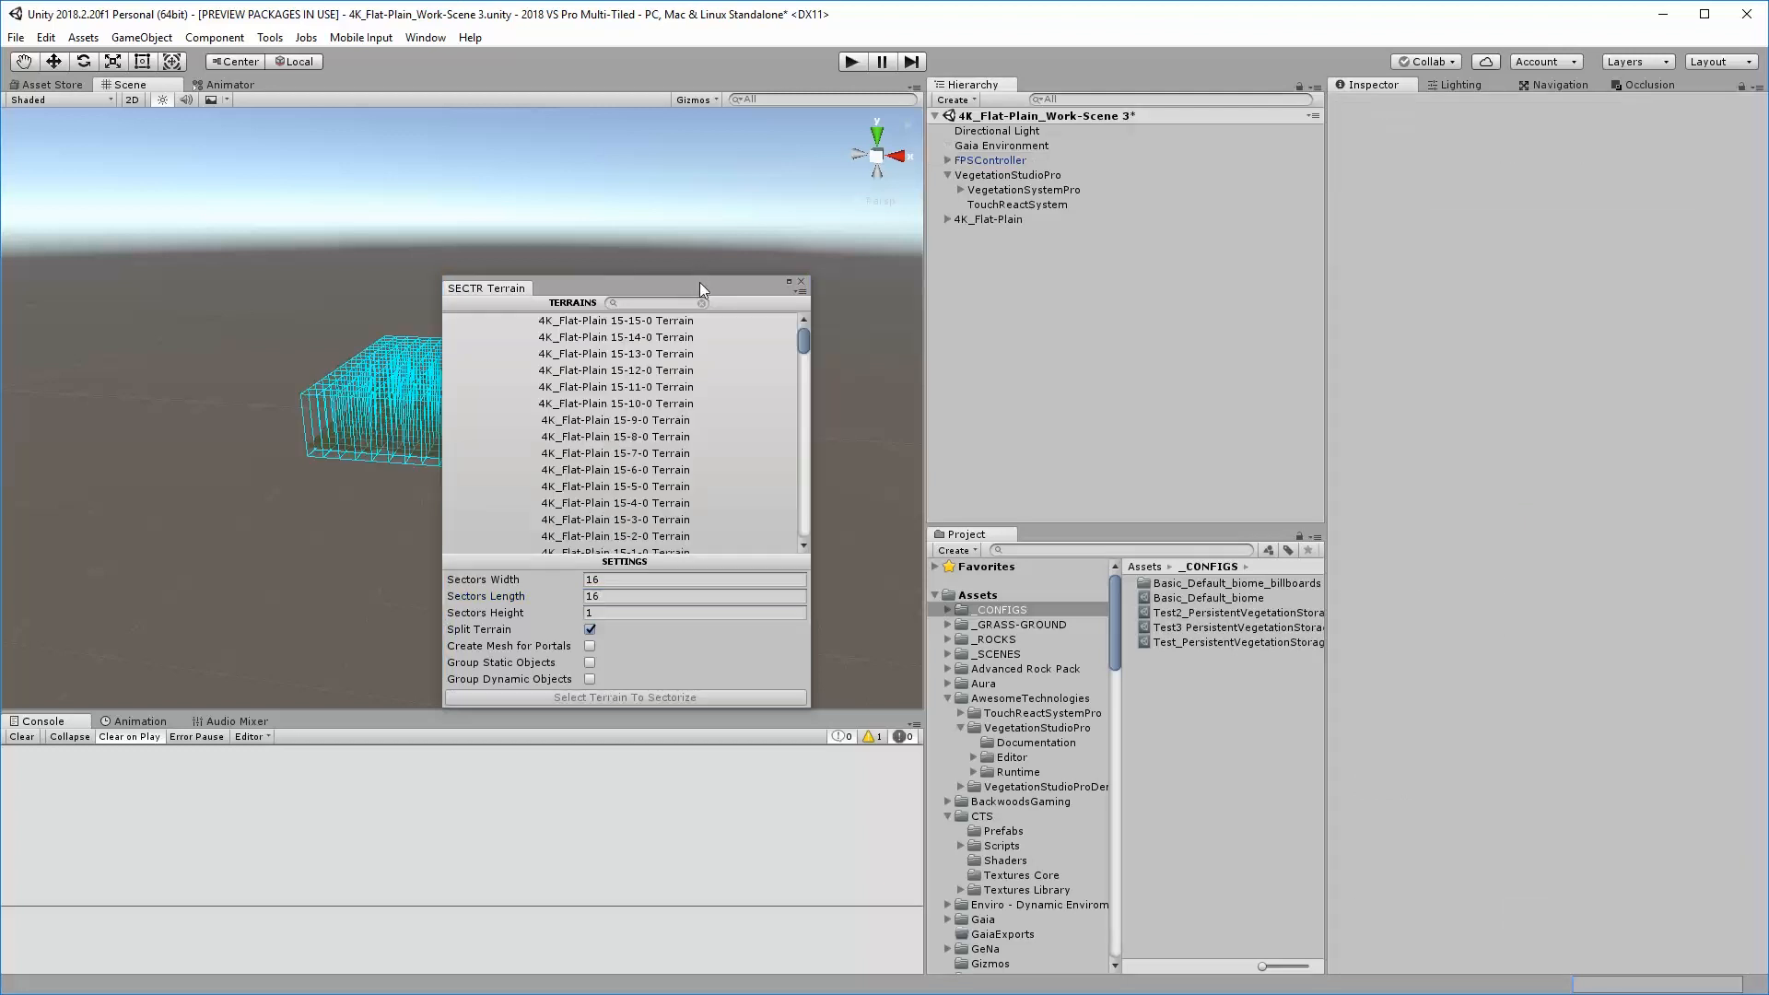
{"action": "left_click_drag", "start_coordinate": [697, 284], "coordinate": [493, 278]}
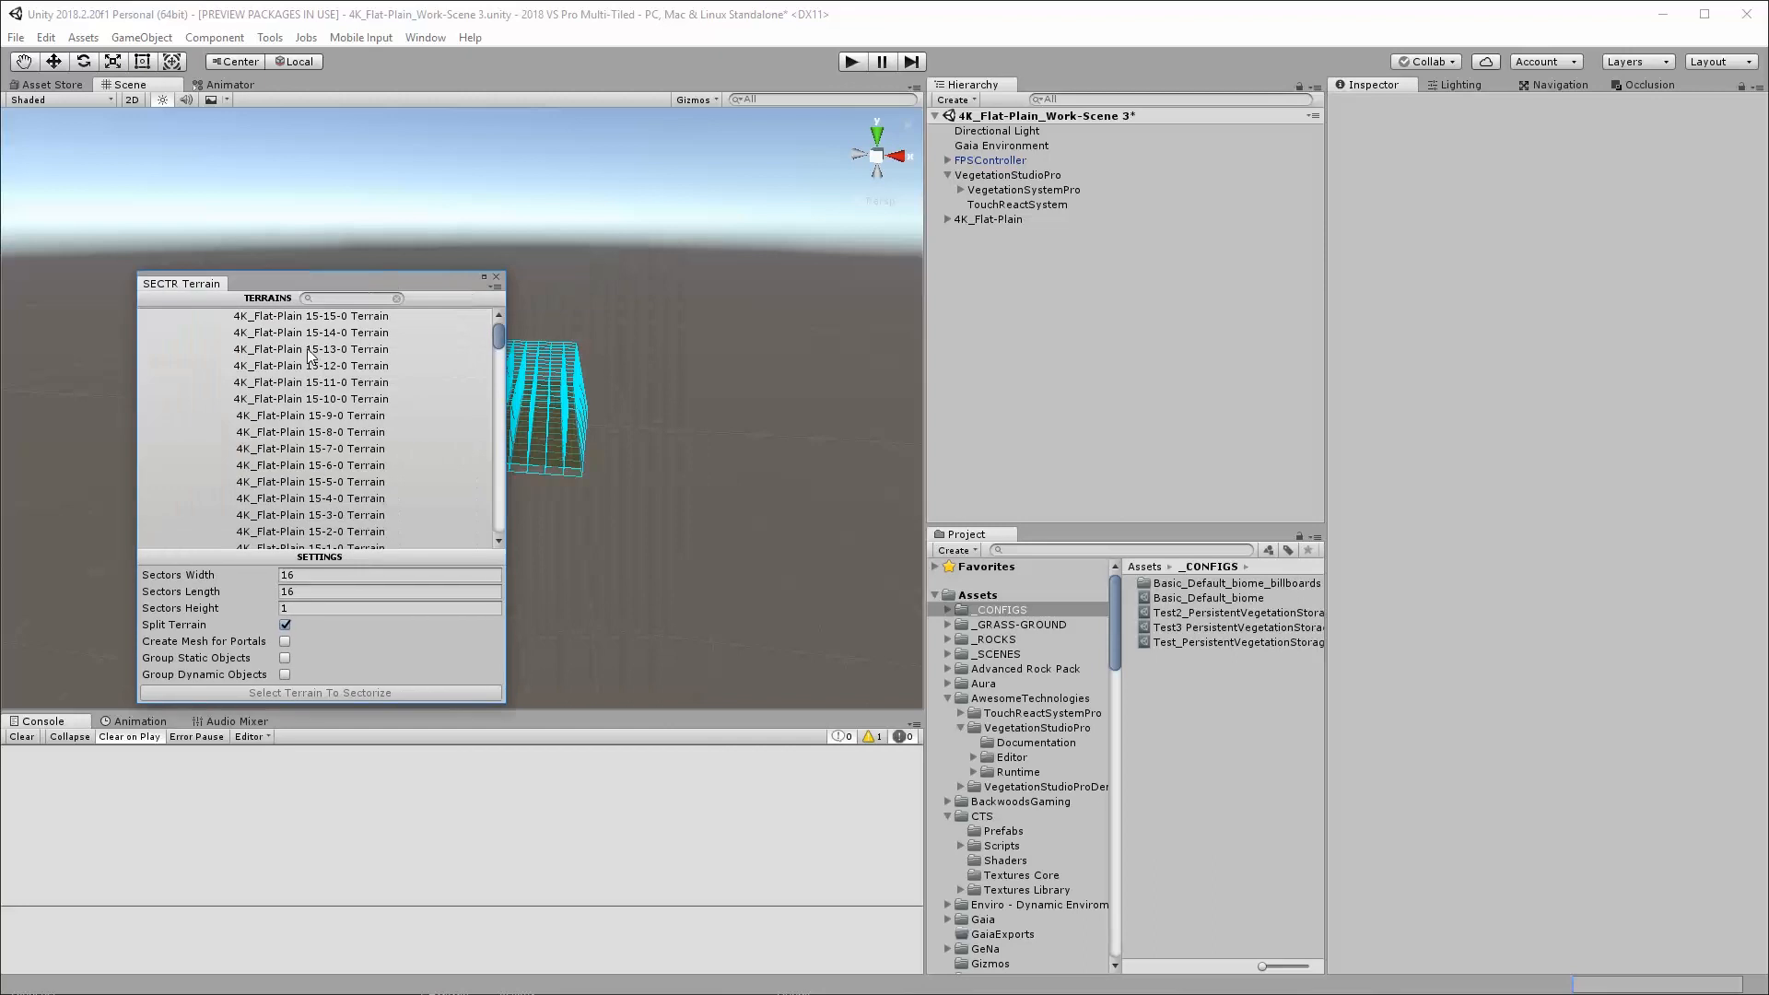
{"action": "left_click", "coordinate": [497, 280]}
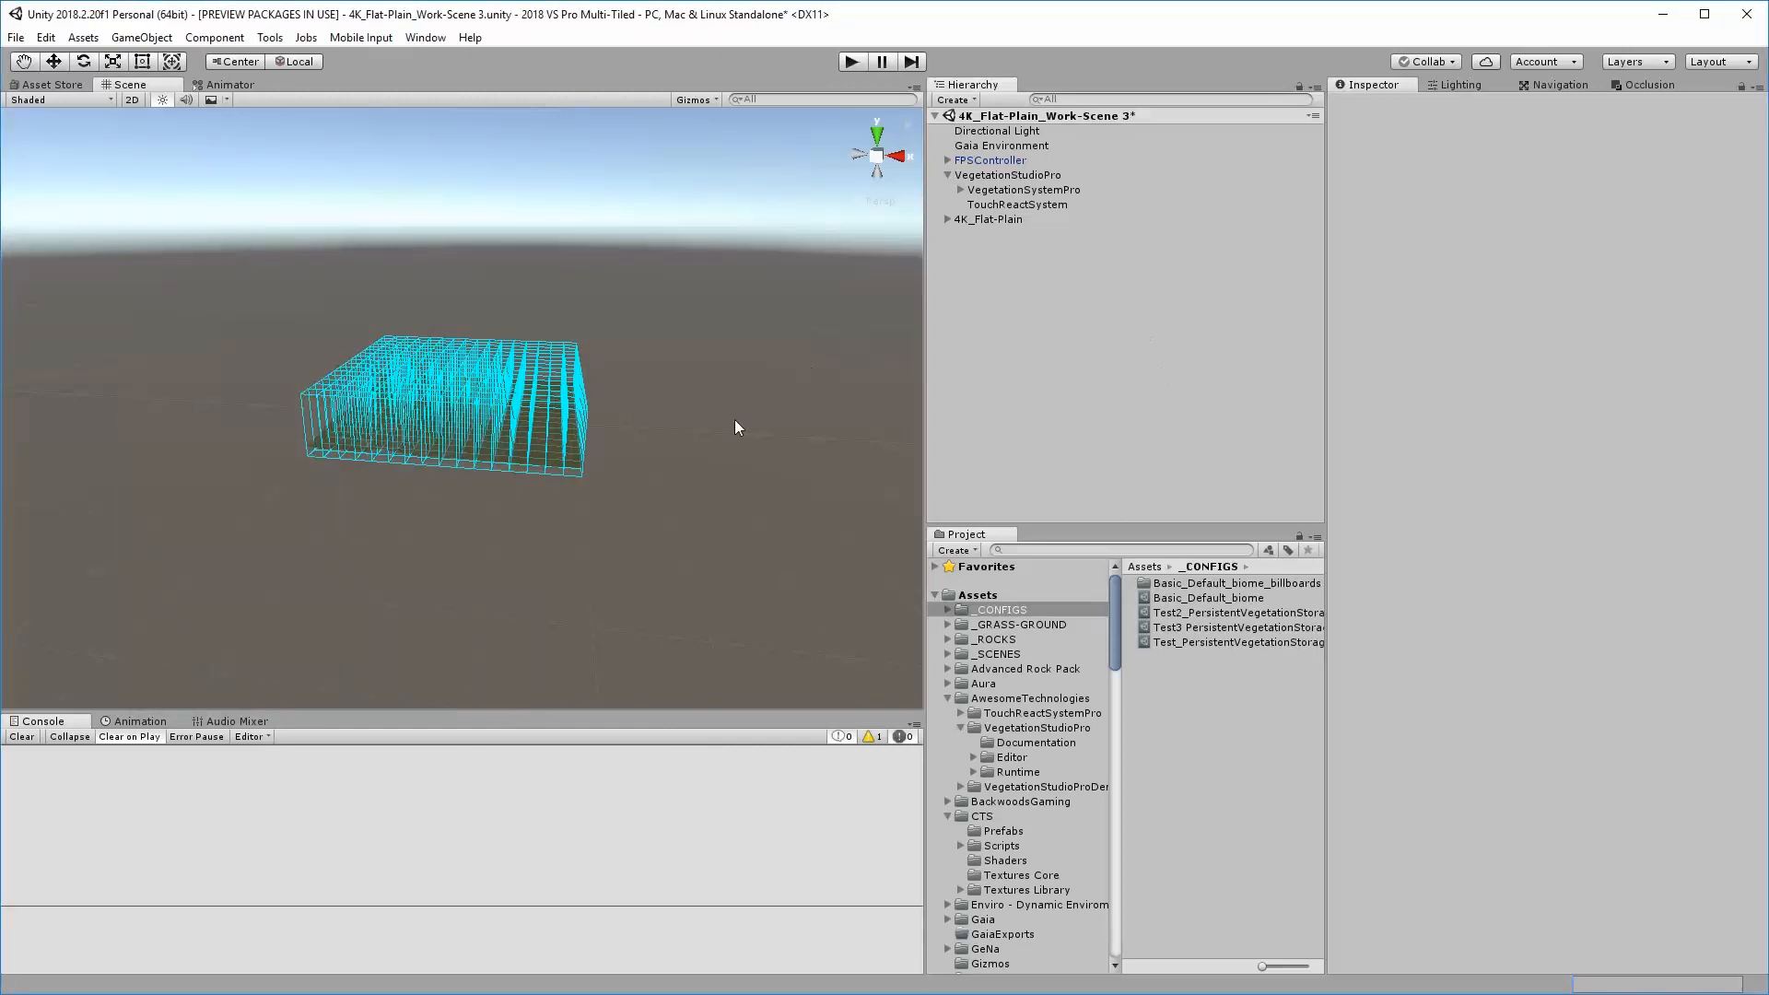
Look over the terrain sectors in the scene and inspect the components of the 4K_Flat-Plain 0-0-0 terrain tile
{"action": "left_click_drag", "start_coordinate": [733, 419], "coordinate": [717, 480], "text": "alt"}
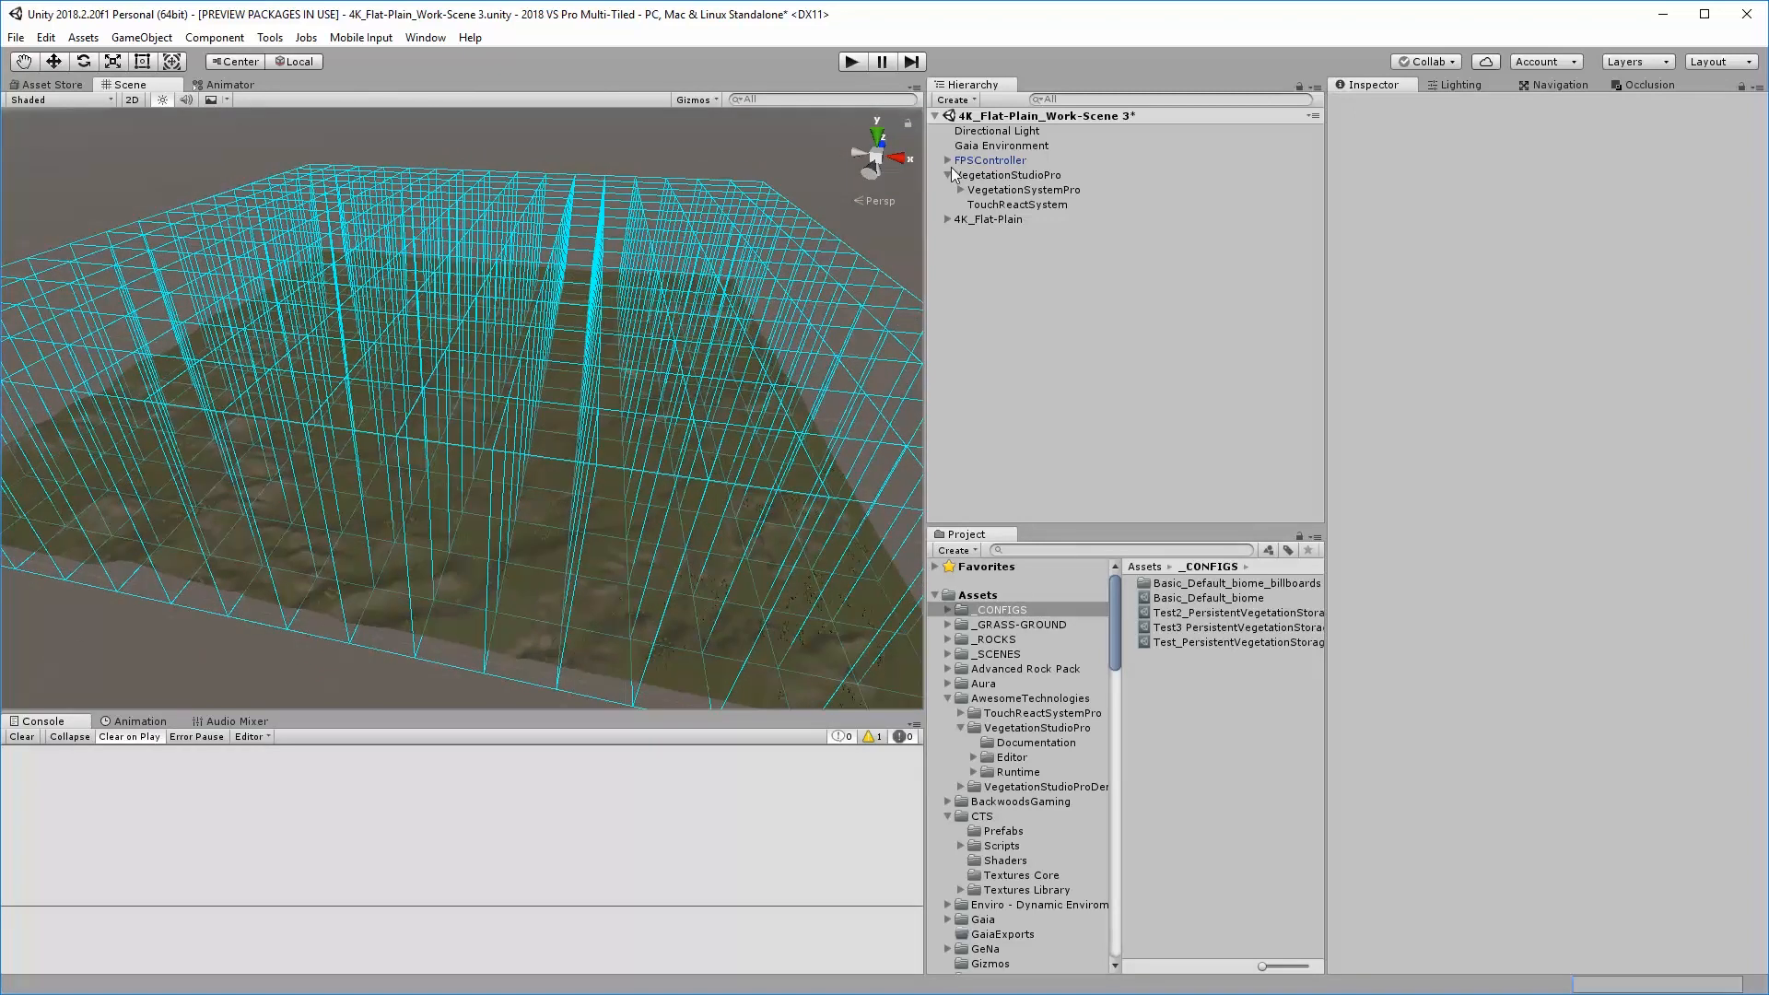
{"action": "left_click", "coordinate": [947, 220]}
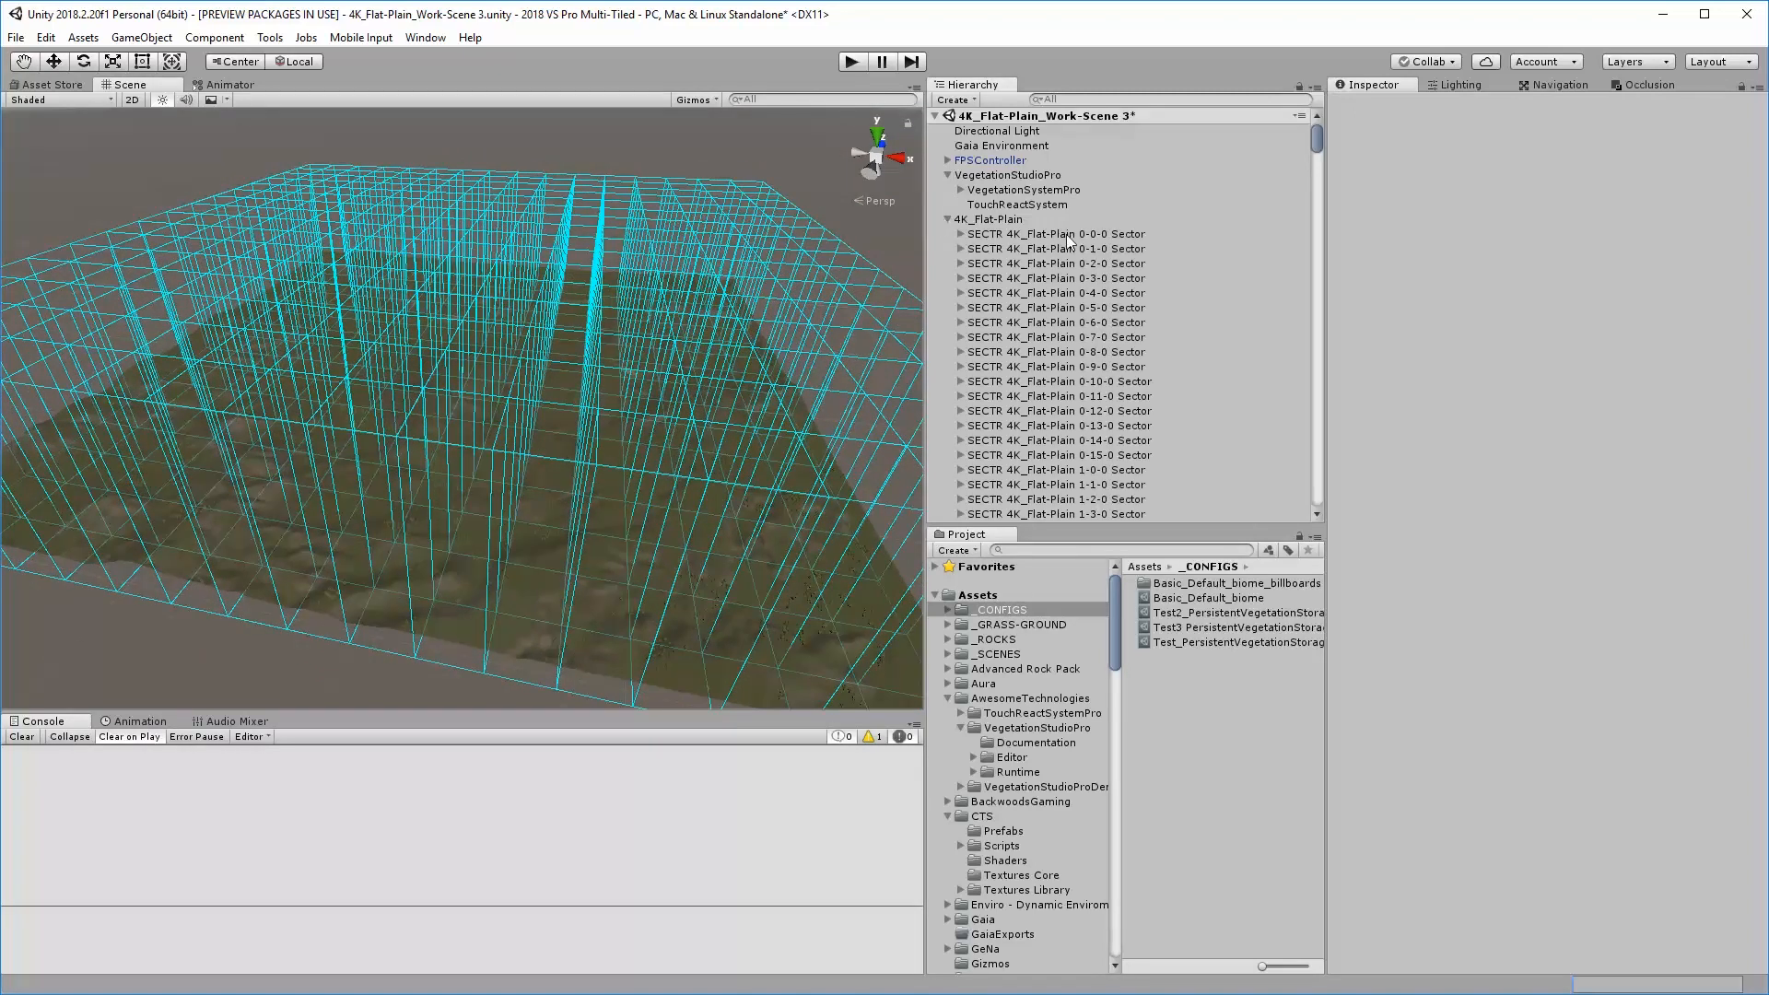
{"action": "left_click", "coordinate": [960, 234]}
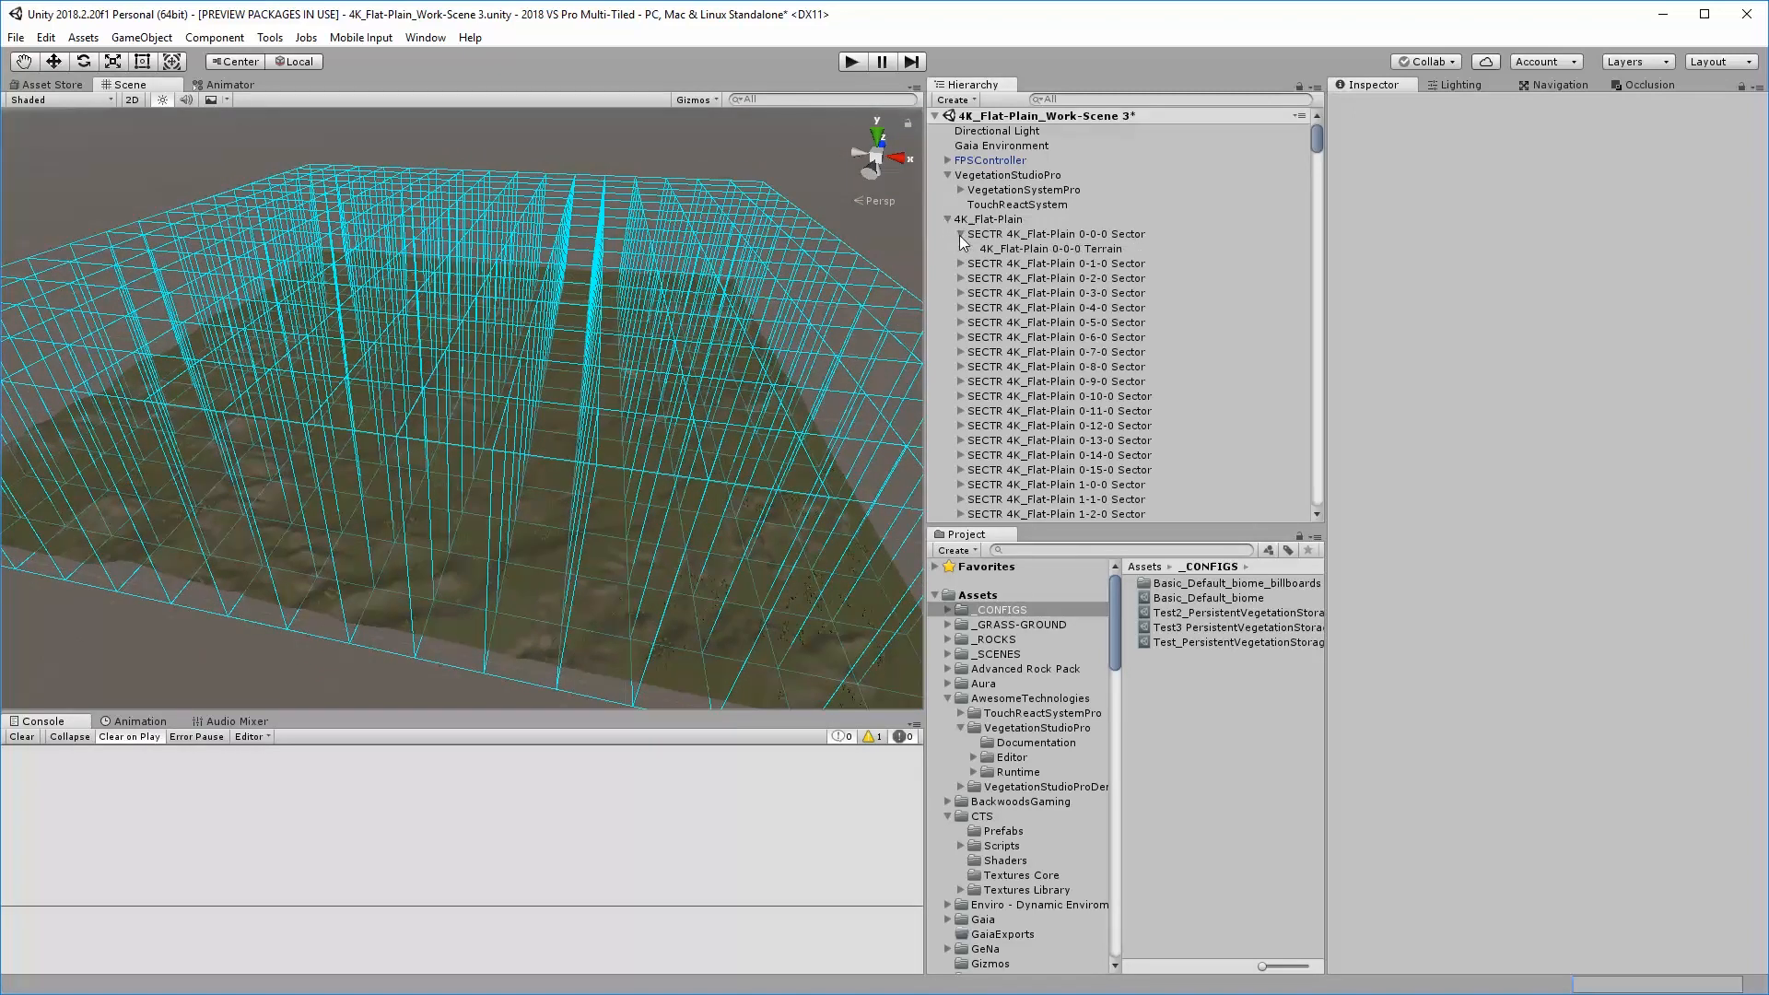
{"action": "left_click", "coordinate": [1056, 250]}
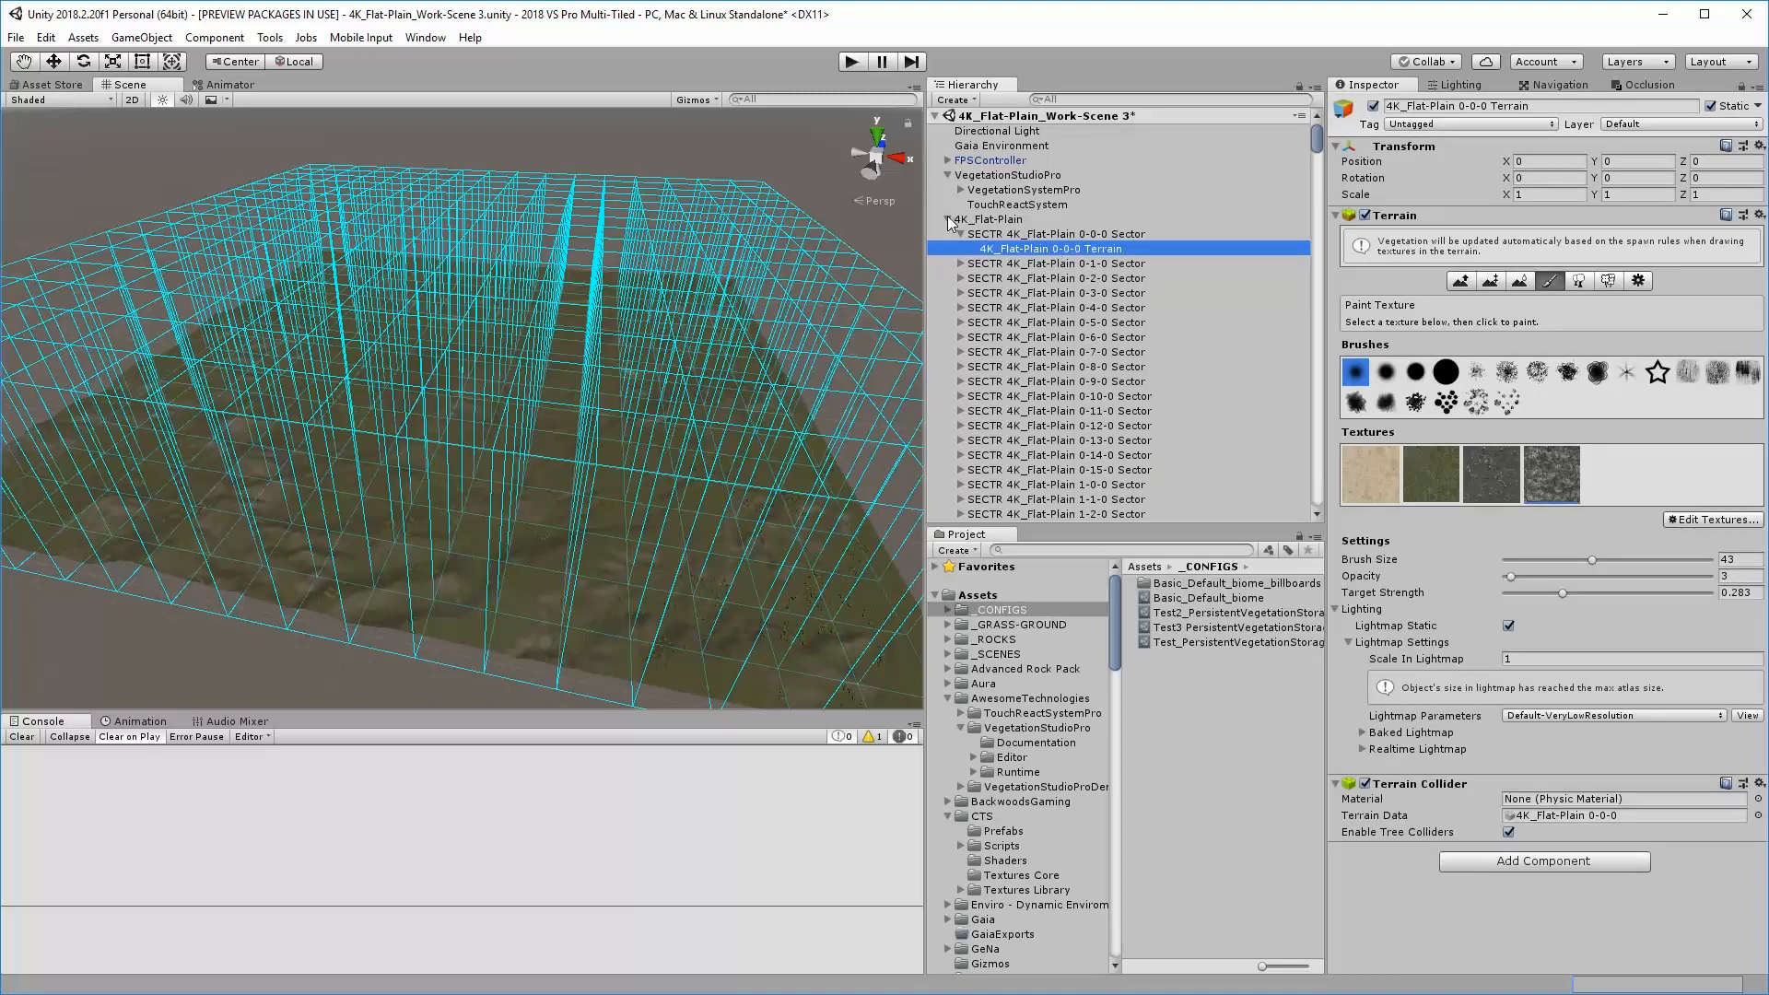
{"action": "left_click", "coordinate": [947, 219]}
Turn off automatic area calculation in VegetationSystemPro's terrain settings, with the Inspector widened
{"action": "left_click", "coordinate": [1032, 189]}
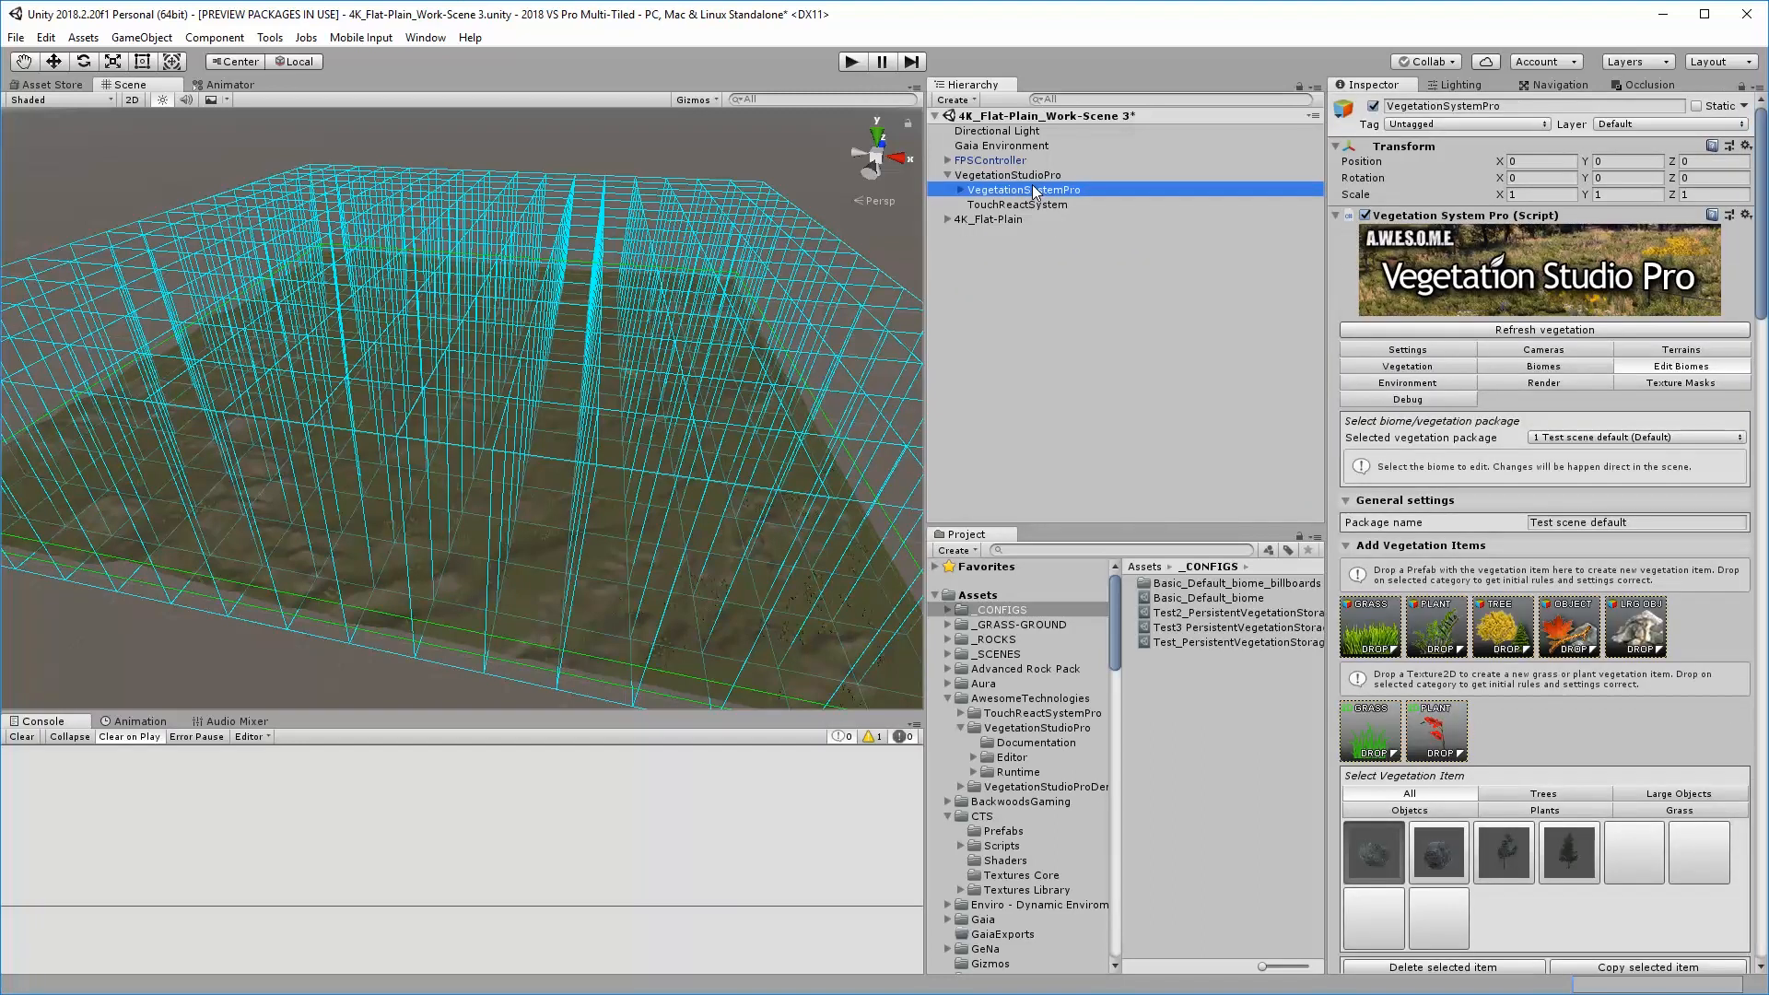
{"action": "left_click", "coordinate": [1655, 350]}
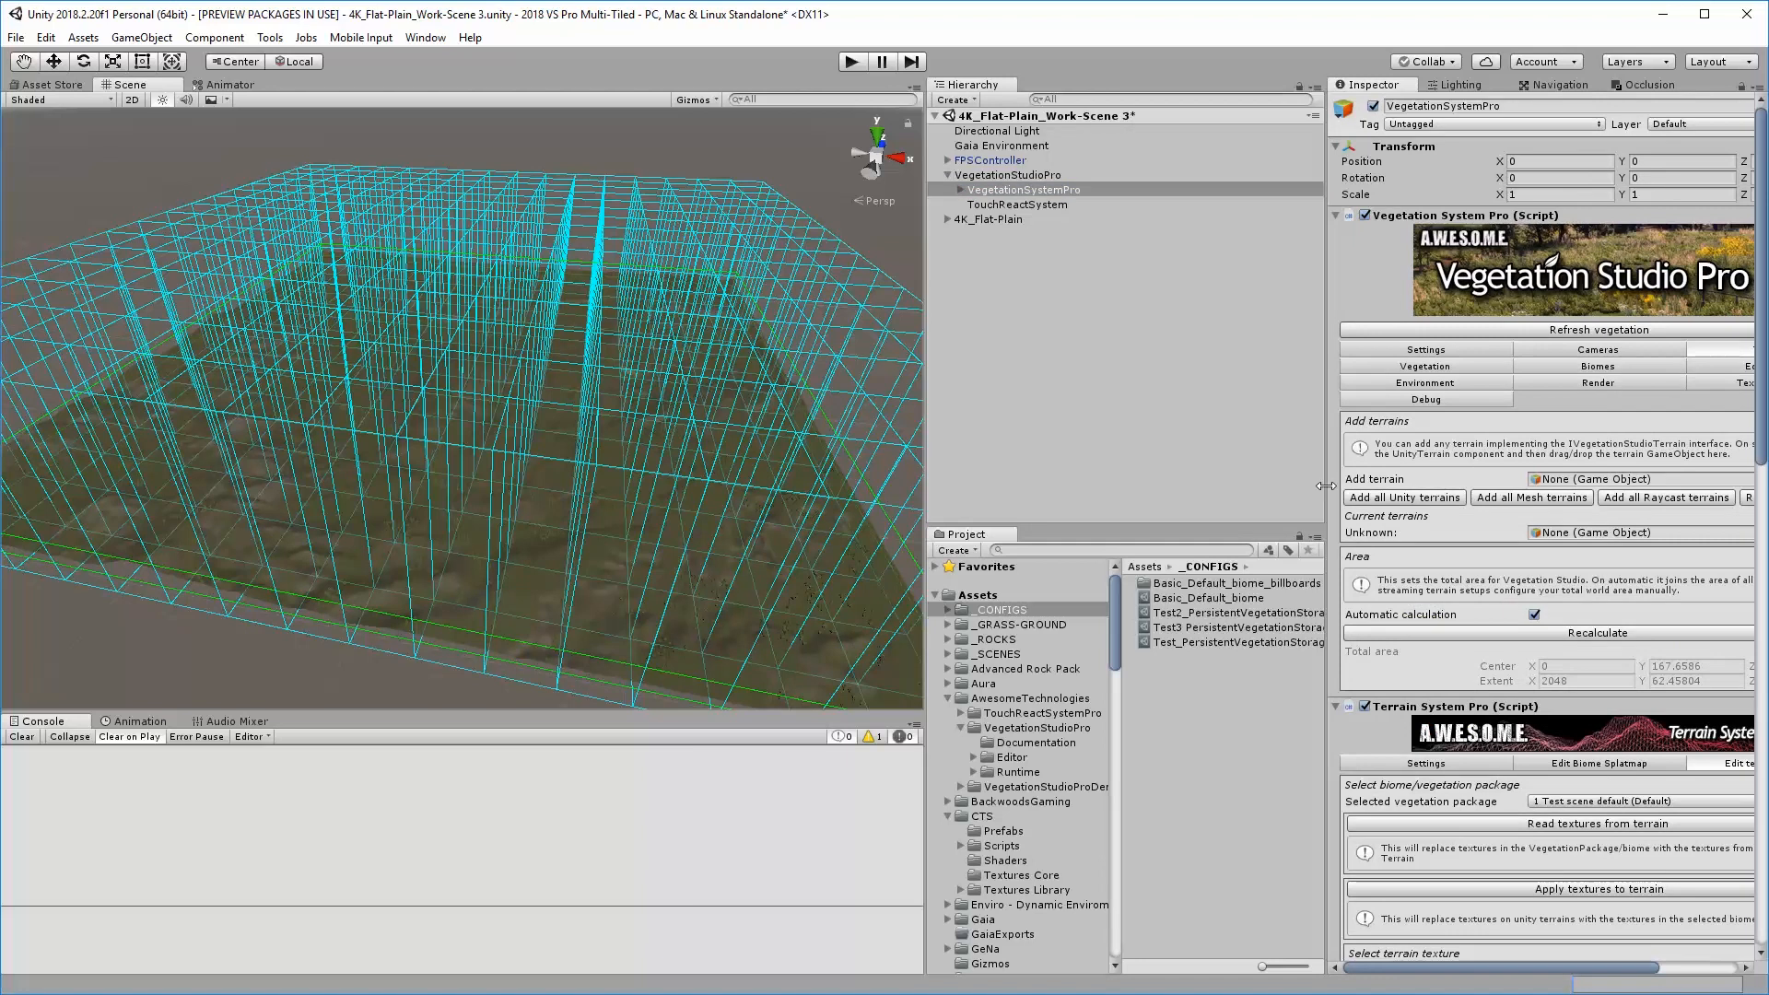
{"action": "left_click_drag", "start_coordinate": [1325, 486], "coordinate": [1269, 495]}
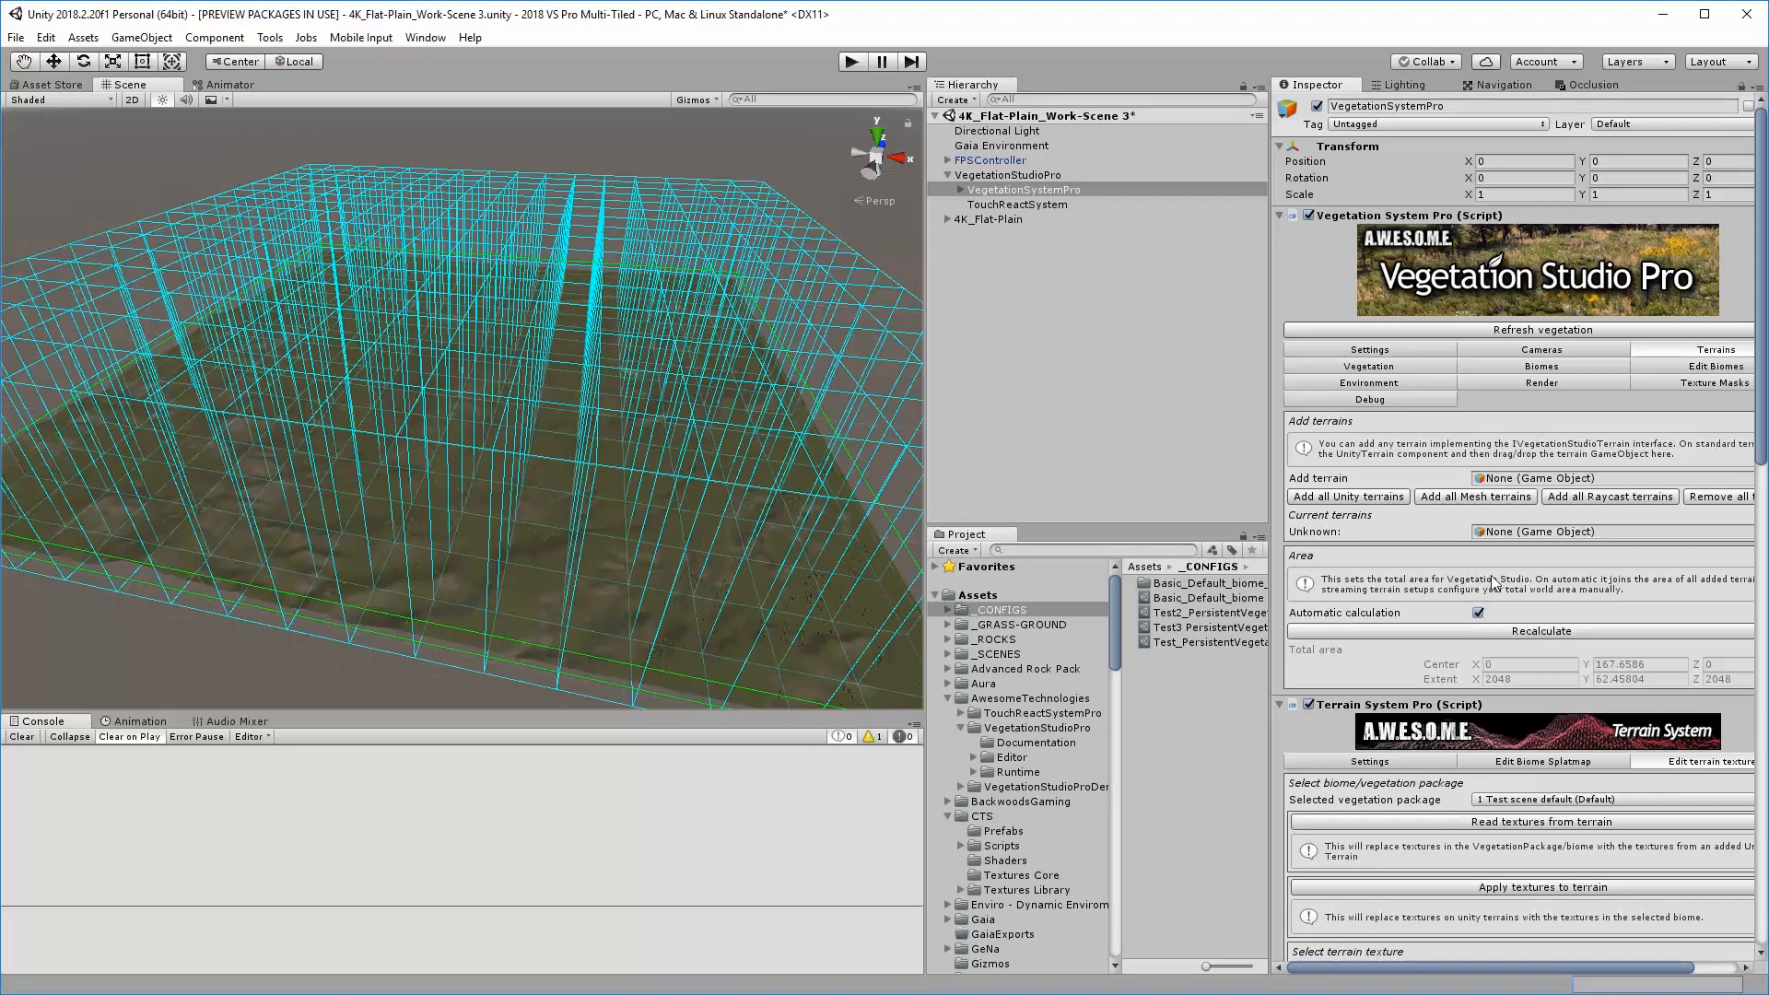
{"action": "left_click", "coordinate": [1478, 614]}
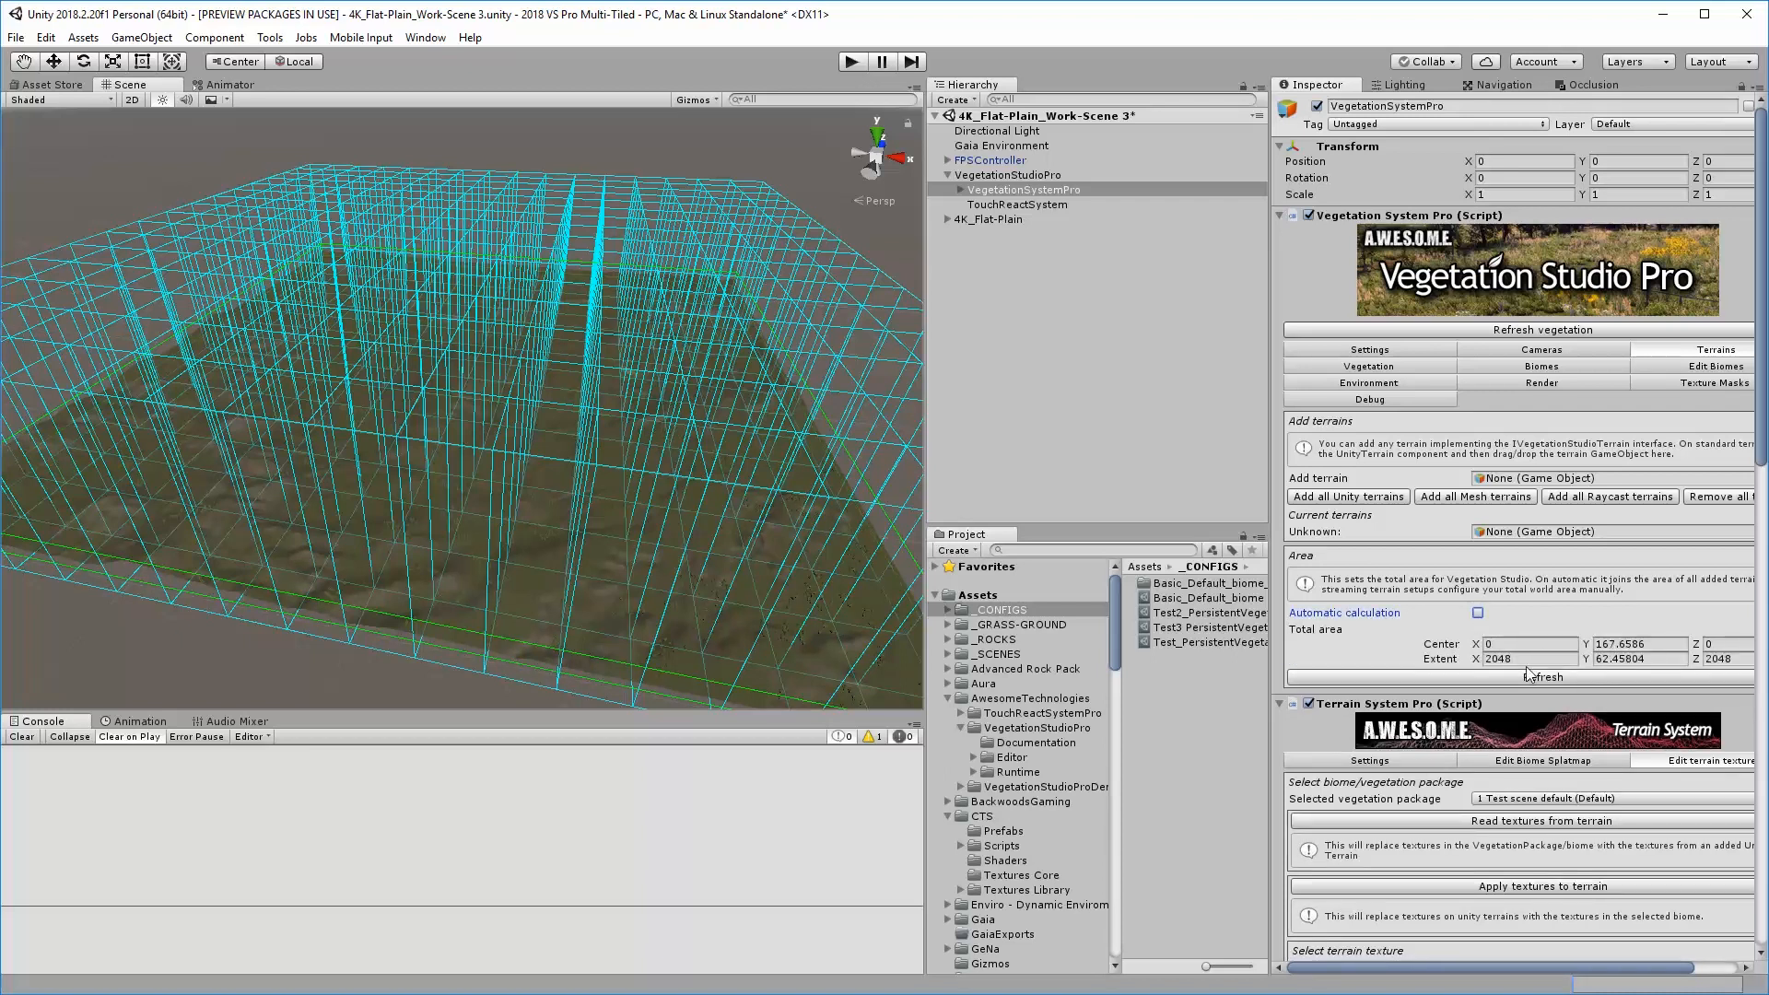
{"action": "left_click", "coordinate": [1503, 658]}
Add all Unity terrain tiles to VegetationSystemPro and look through the list of current terrains
{"action": "left_click", "coordinate": [1358, 496]}
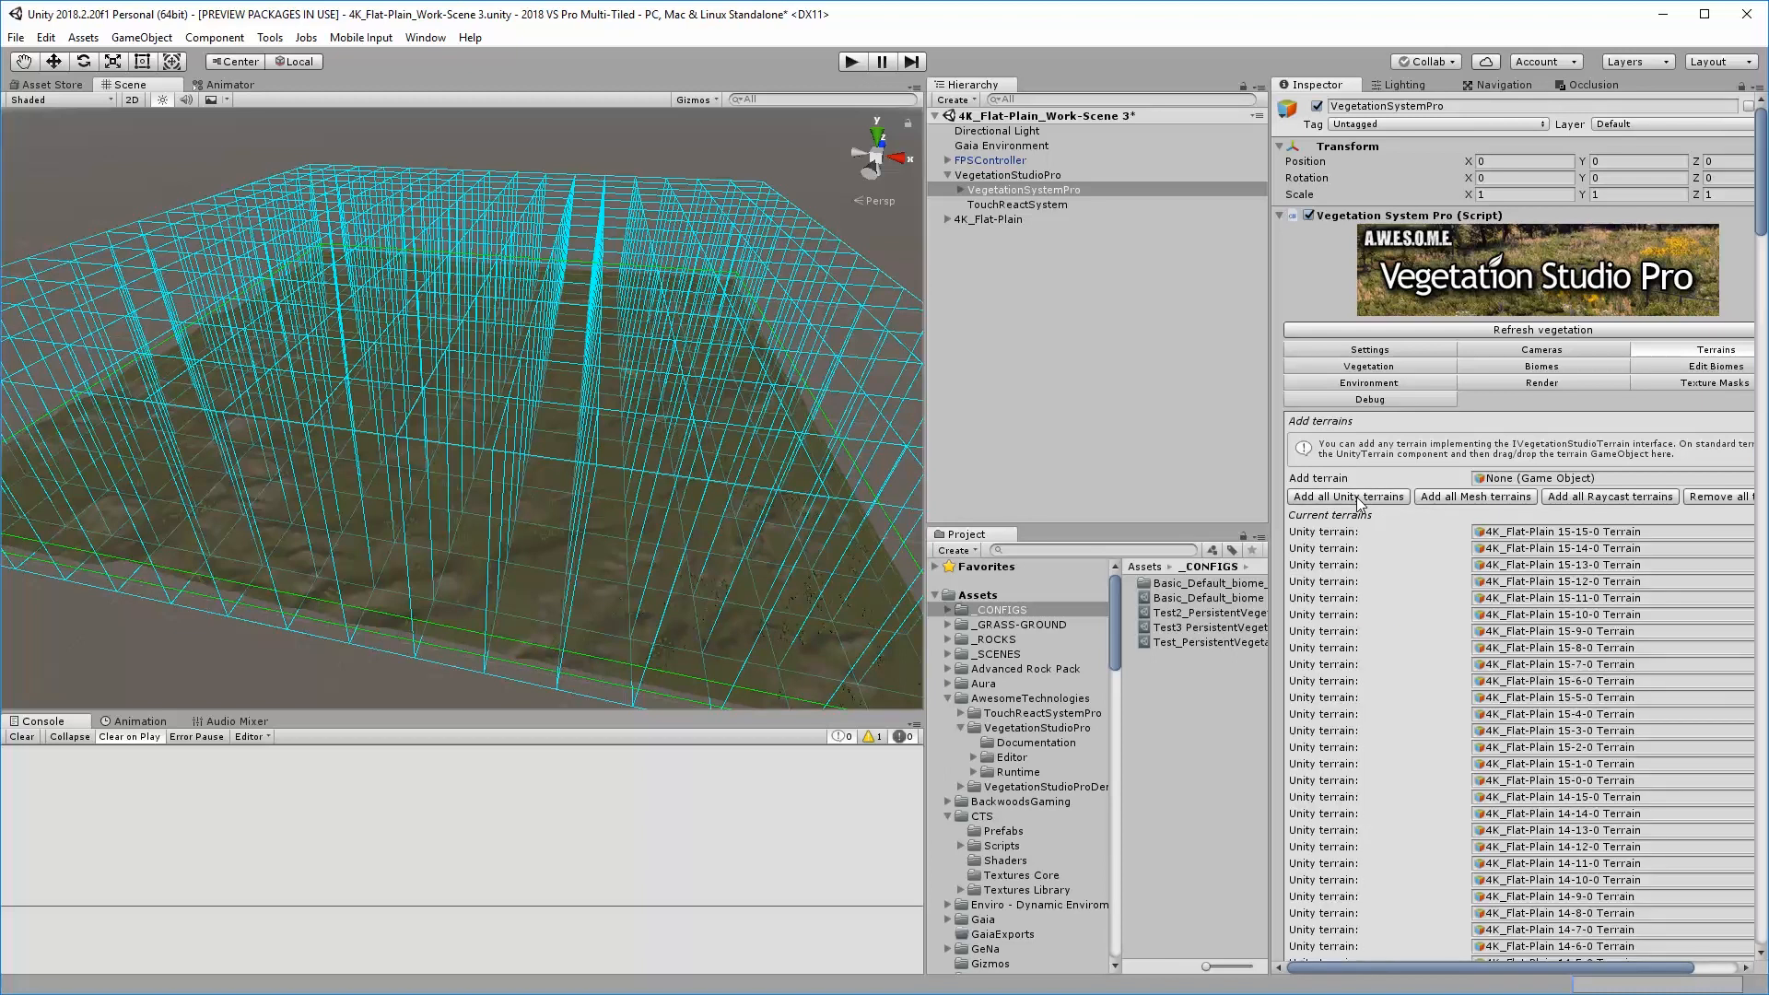
{"action": "scroll", "coordinate": [1537, 852], "scroll_direction": "down", "scroll_amount": 10}
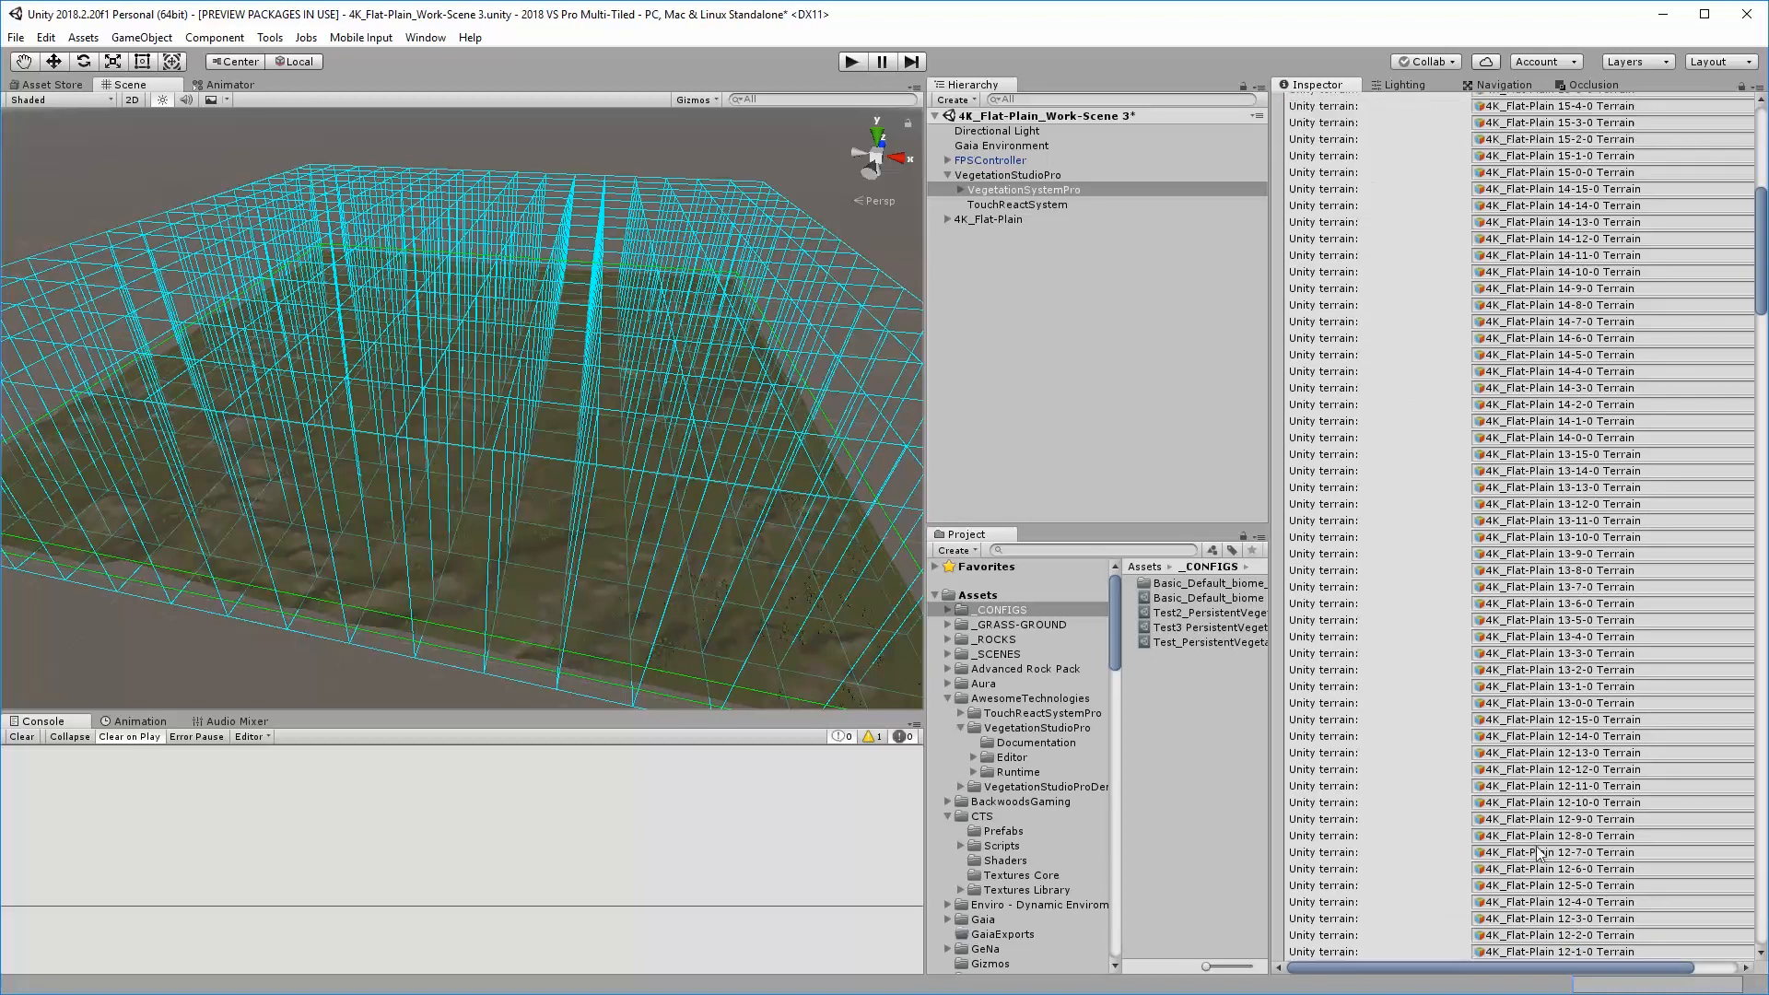
{"action": "scroll", "coordinate": [1537, 852], "scroll_direction": "up", "scroll_amount": 10}
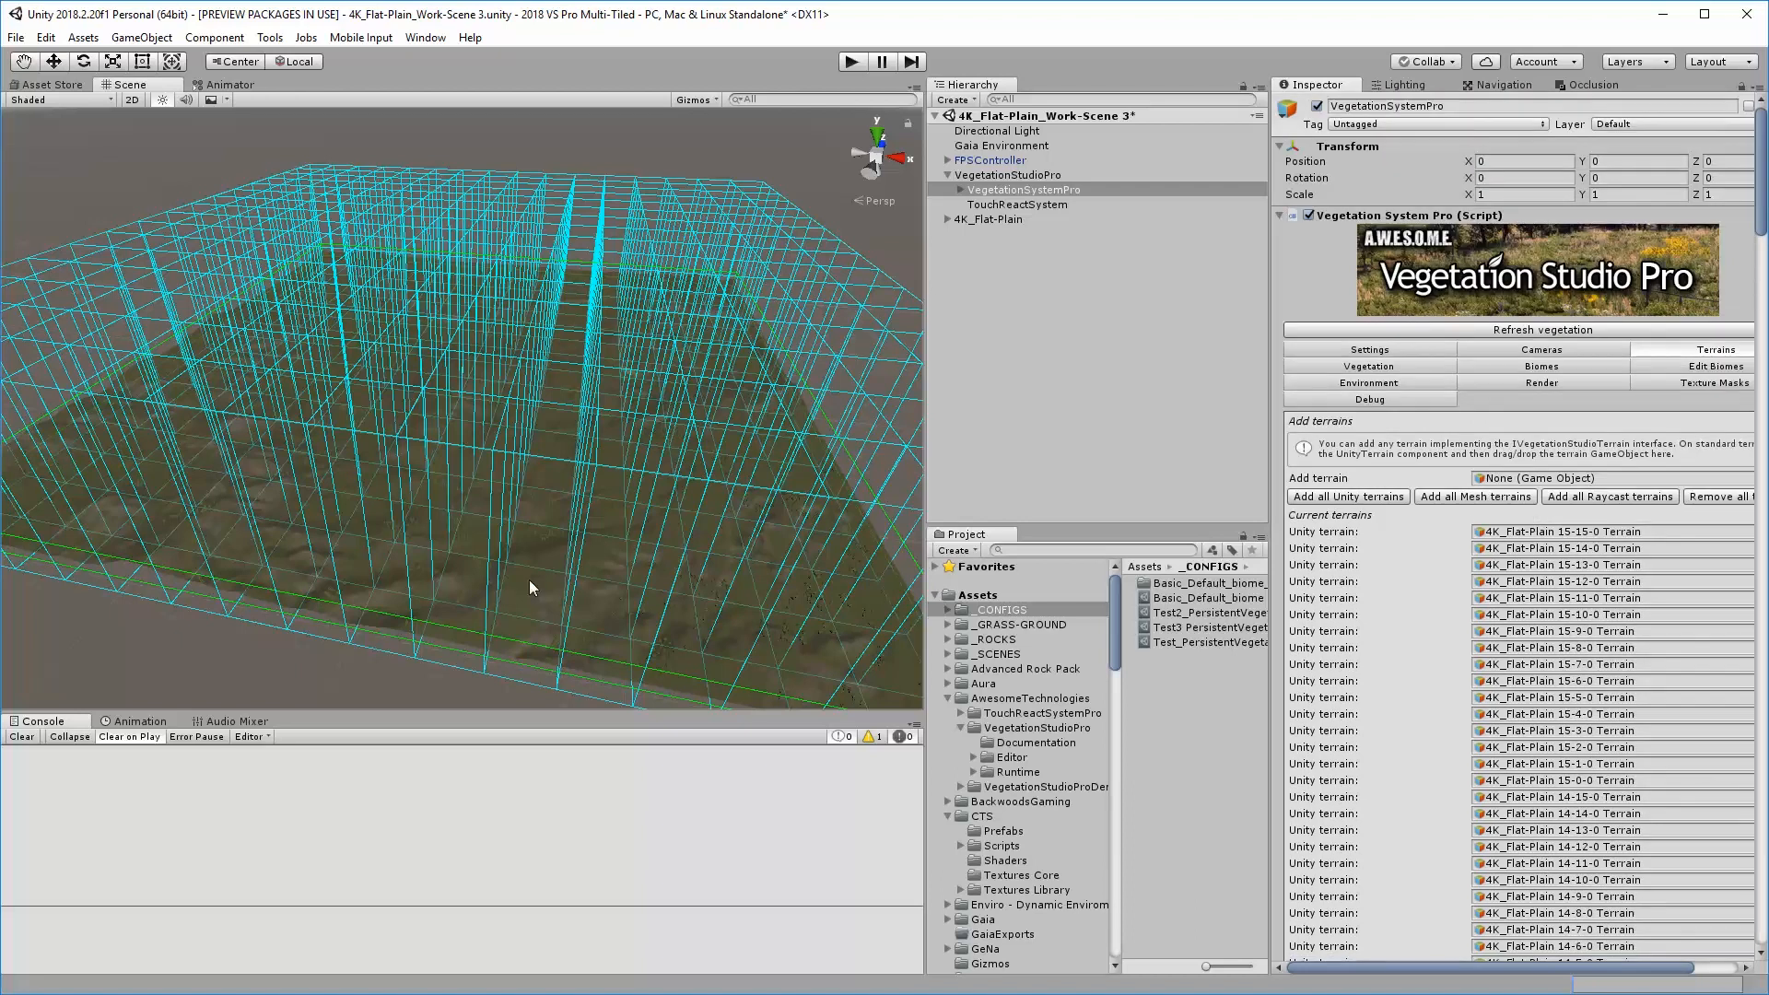
Play the scene with the split terrain, compare the floating Game view with the Scene view, and stop play mode
{"action": "left_click", "coordinate": [850, 62]}
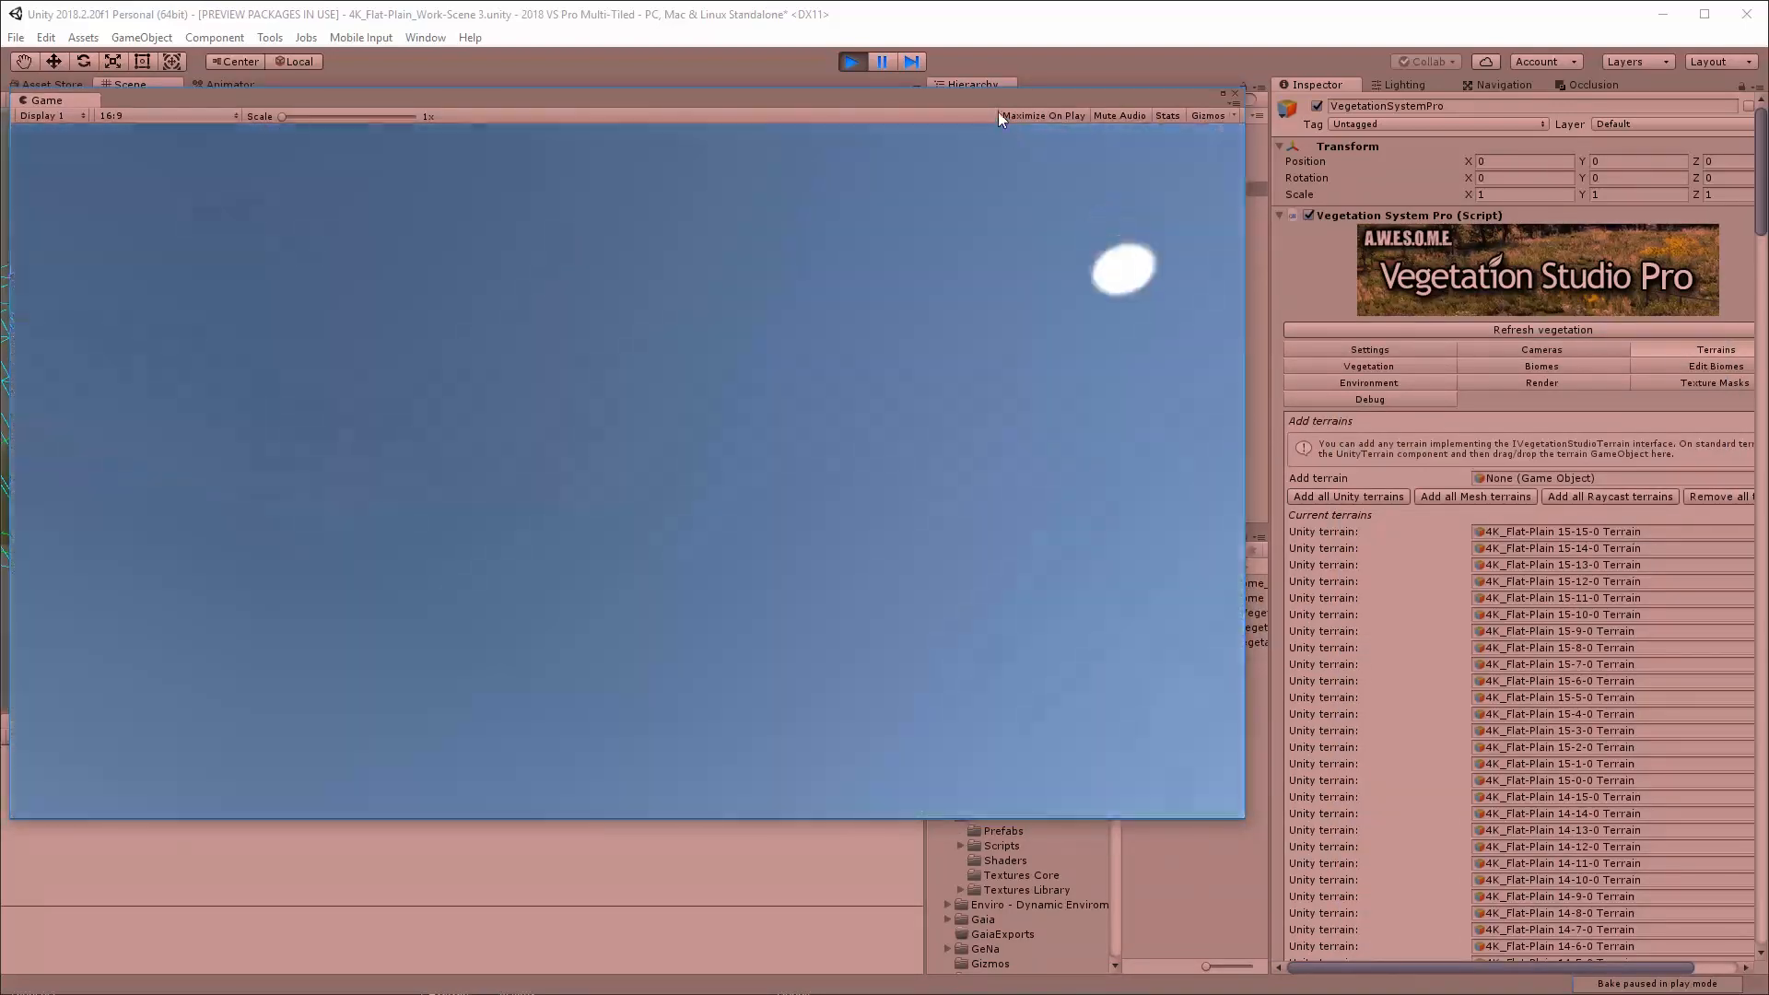
{"action": "left_click_drag", "start_coordinate": [46, 99], "coordinate": [1041, 314]}
{"action": "left_click_drag", "start_coordinate": [709, 526], "coordinate": [636, 488], "text": "alt"}
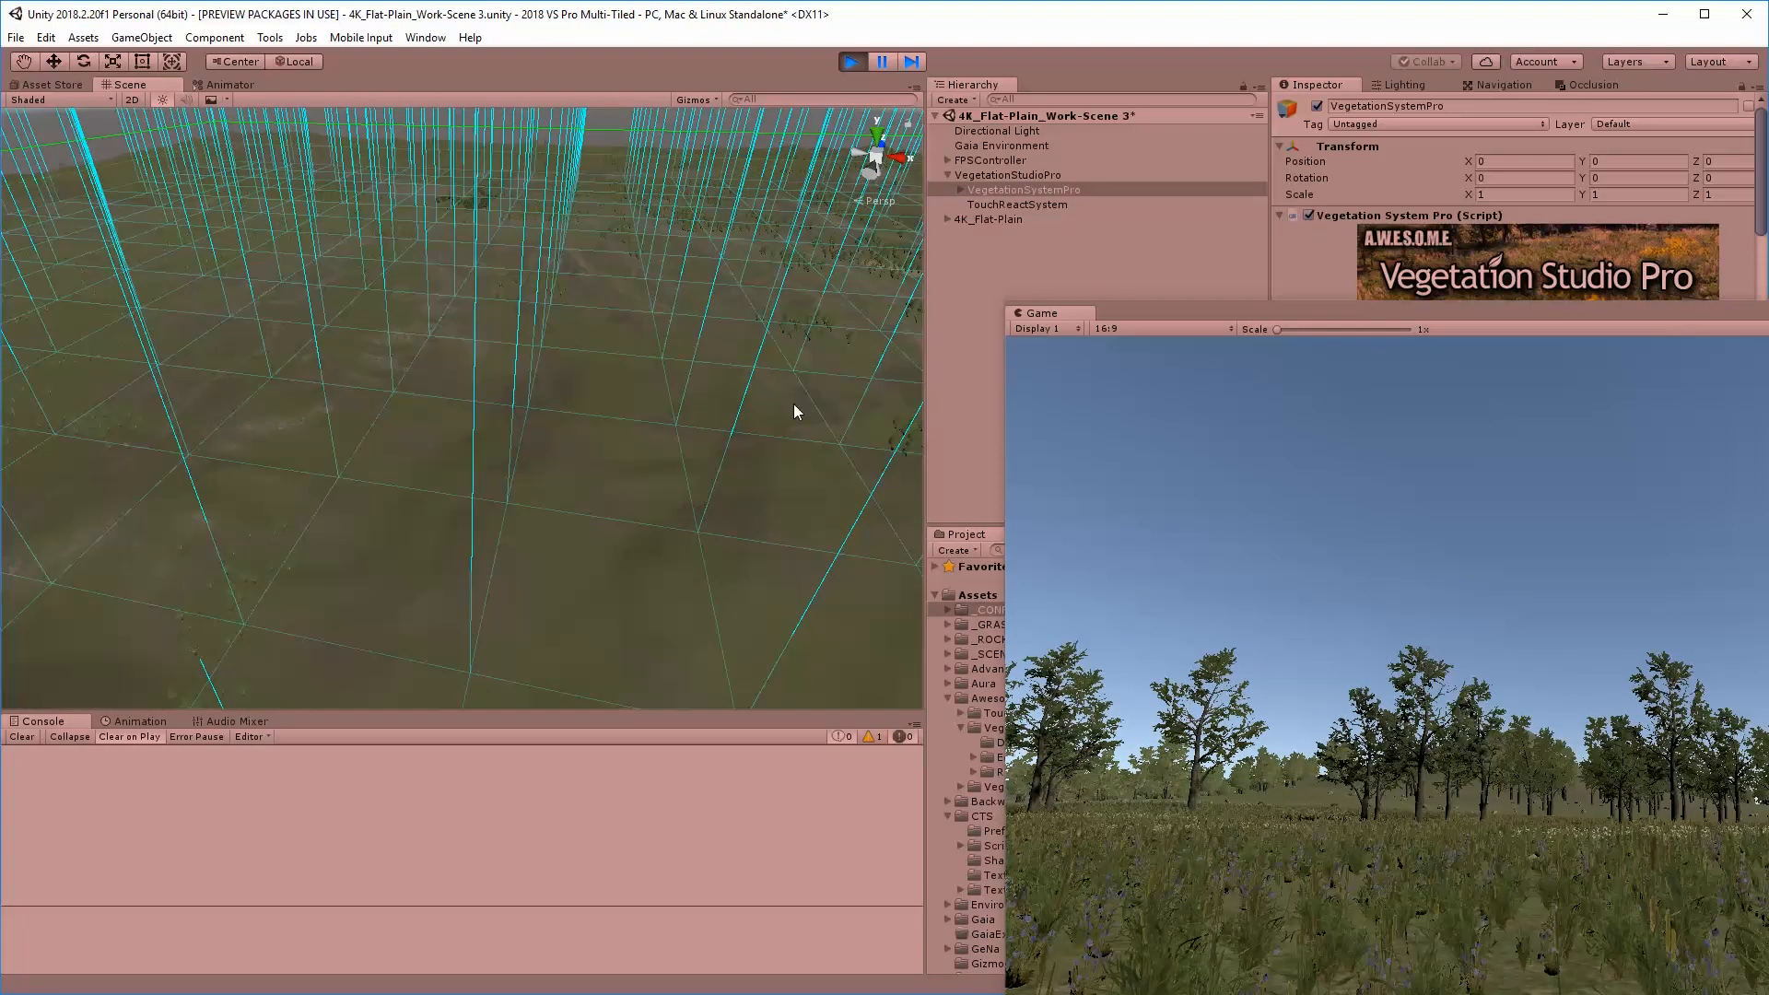
{"action": "left_click", "coordinate": [854, 62]}
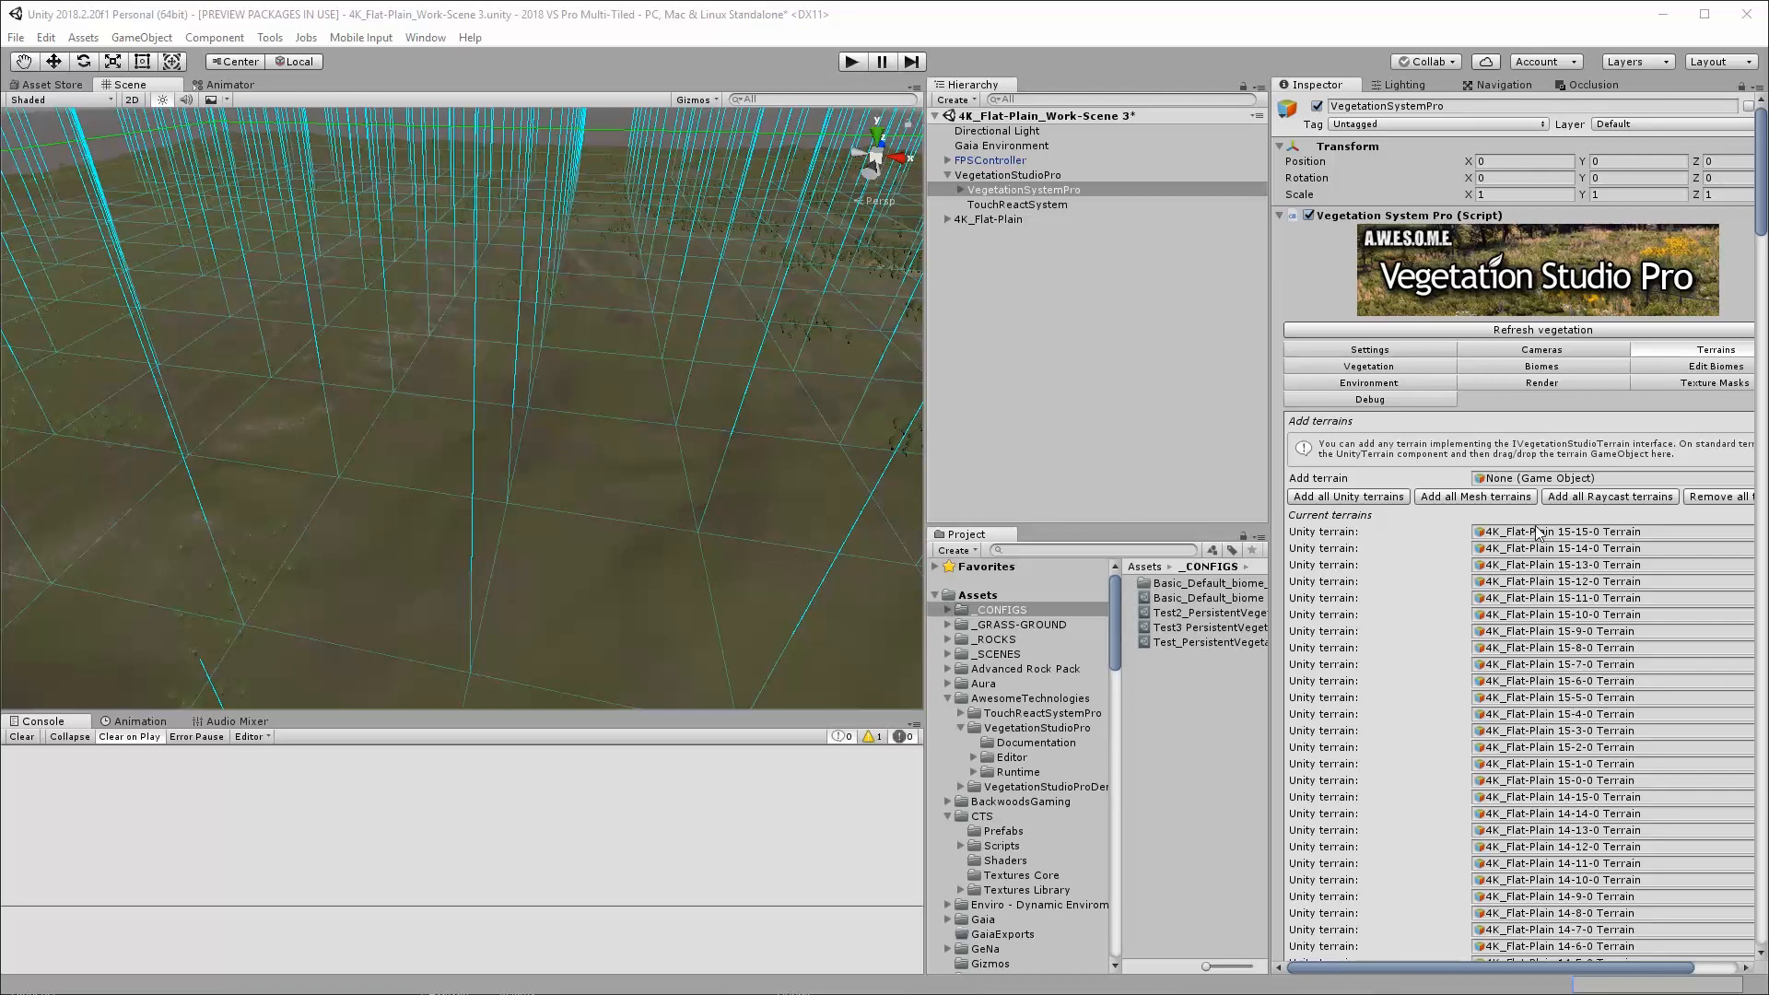
Look through VegetationSystemPro's list of current terrains down to the area settings
{"action": "scroll", "coordinate": [1414, 678], "scroll_direction": "down", "scroll_amount": 5}
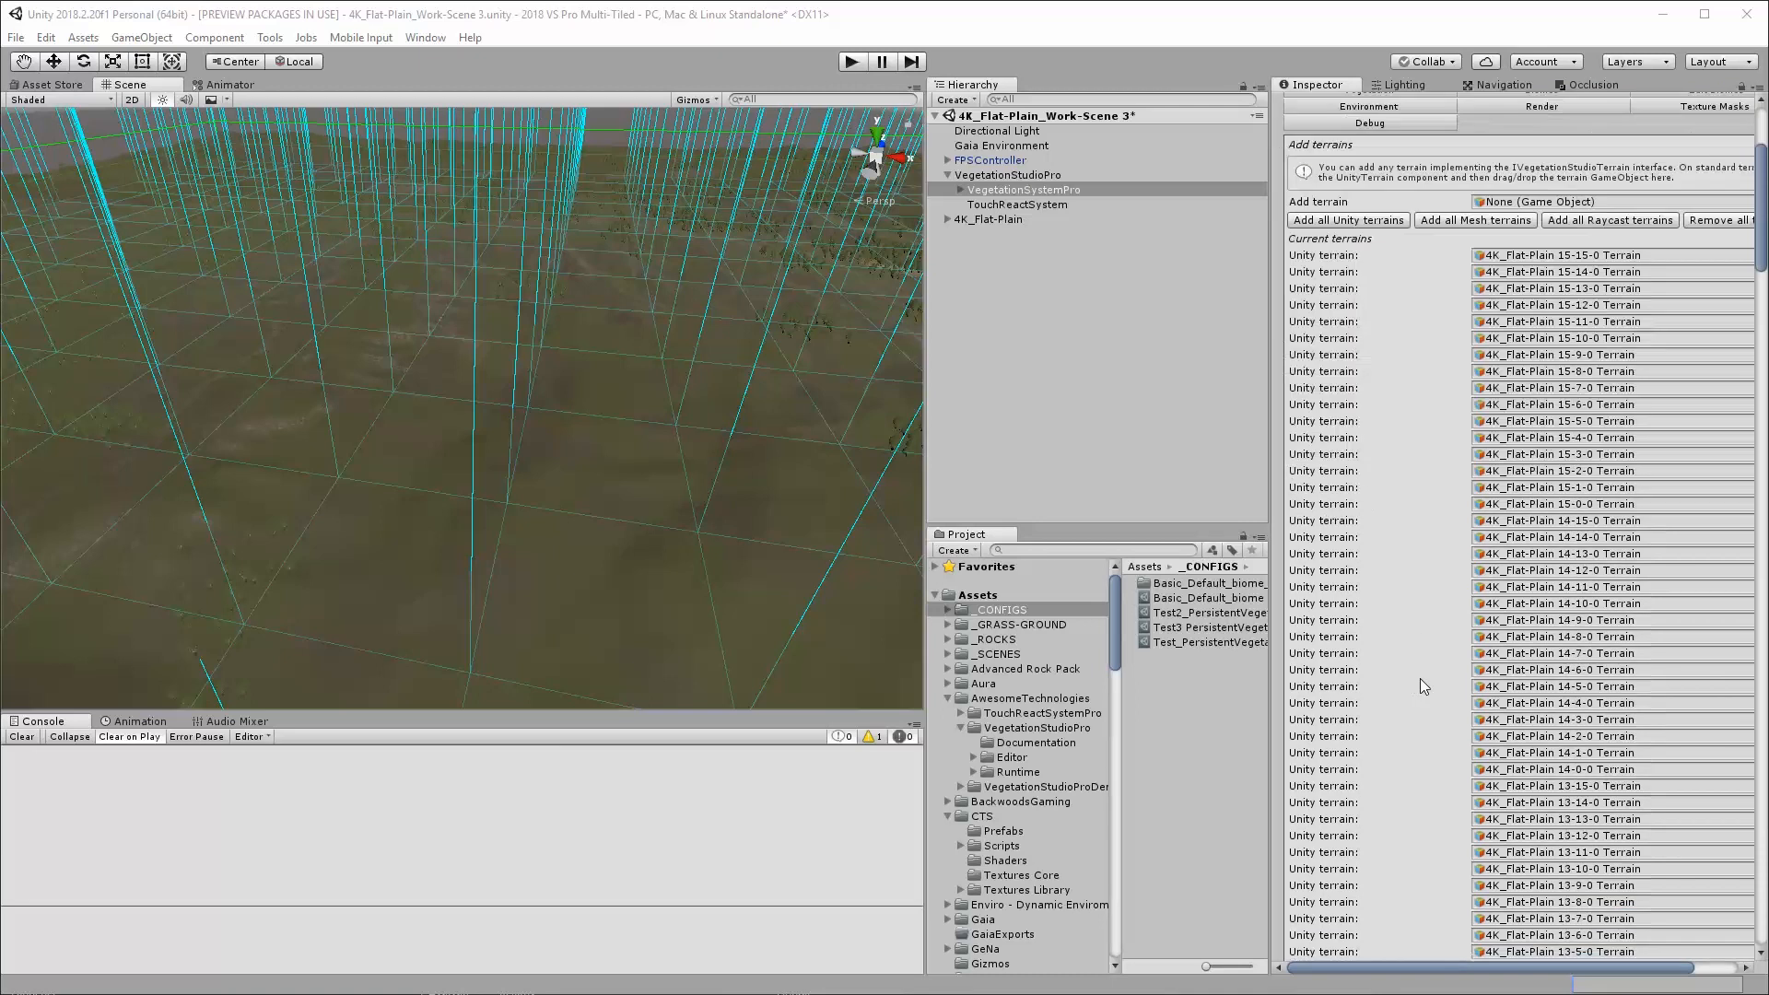
{"action": "scroll", "coordinate": [1421, 676], "scroll_direction": "down", "scroll_amount": 20}
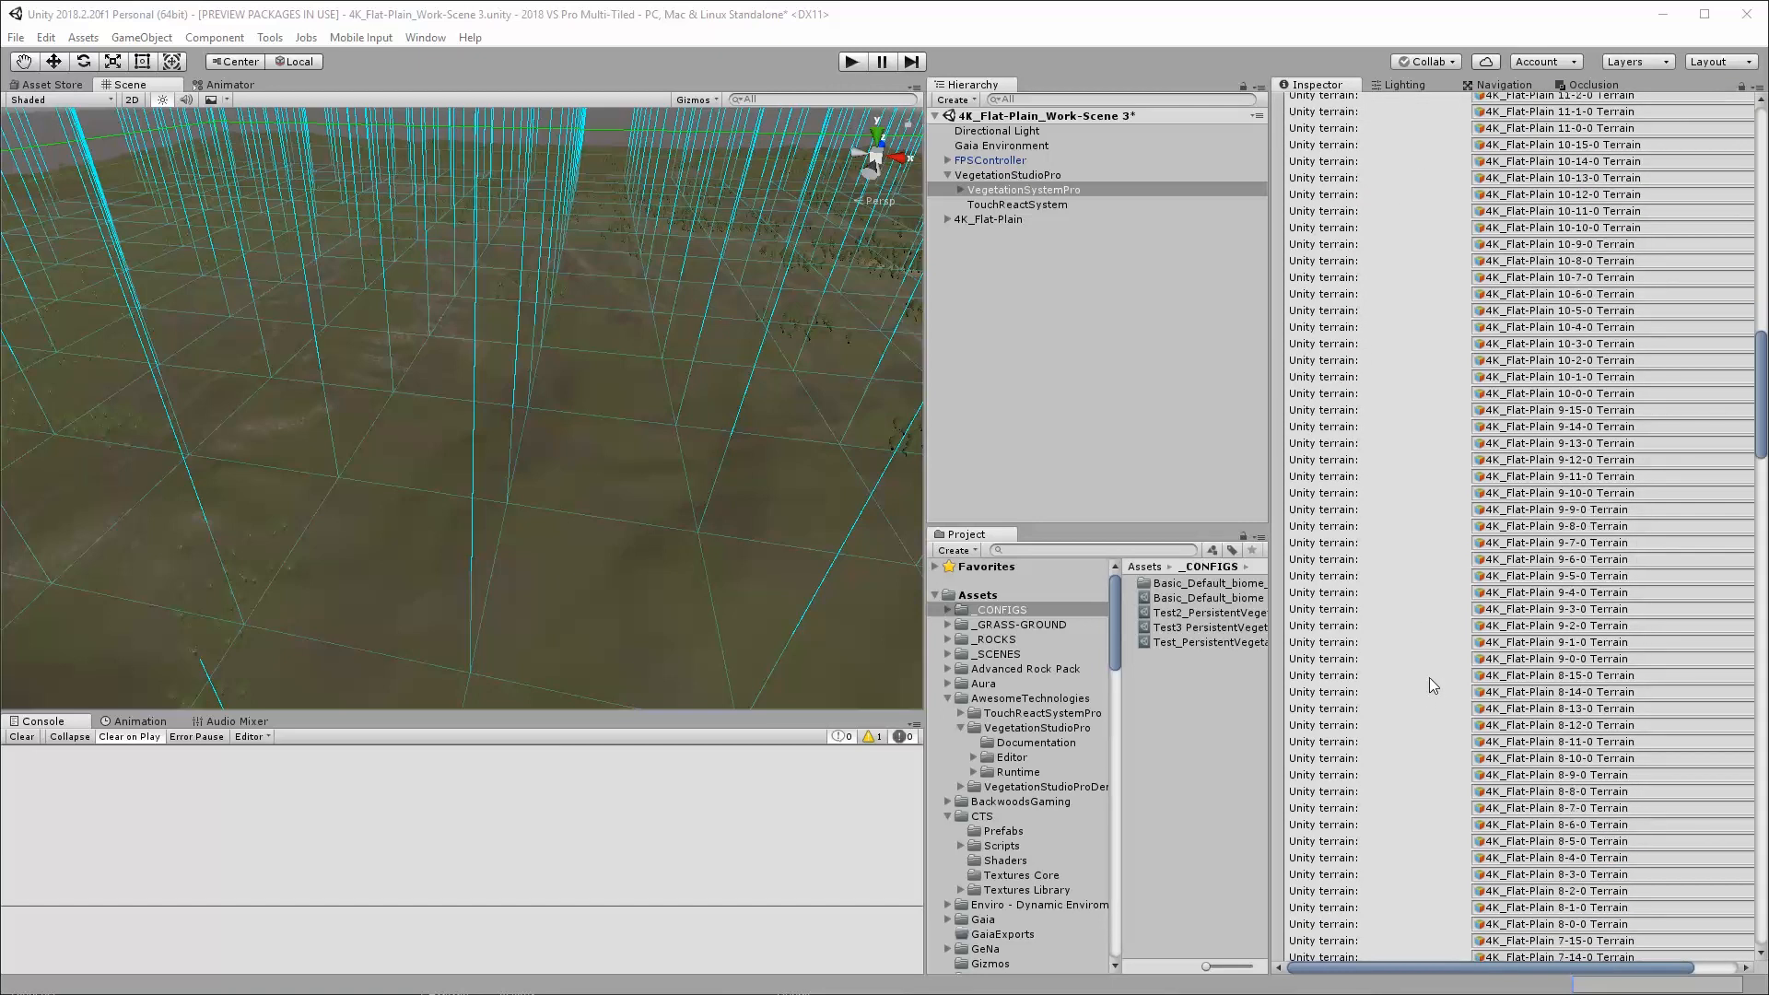
{"action": "scroll", "coordinate": [1429, 678], "scroll_direction": "down", "scroll_amount": 7}
{"action": "left_click_drag", "start_coordinate": [1762, 498], "coordinate": [1761, 766]}
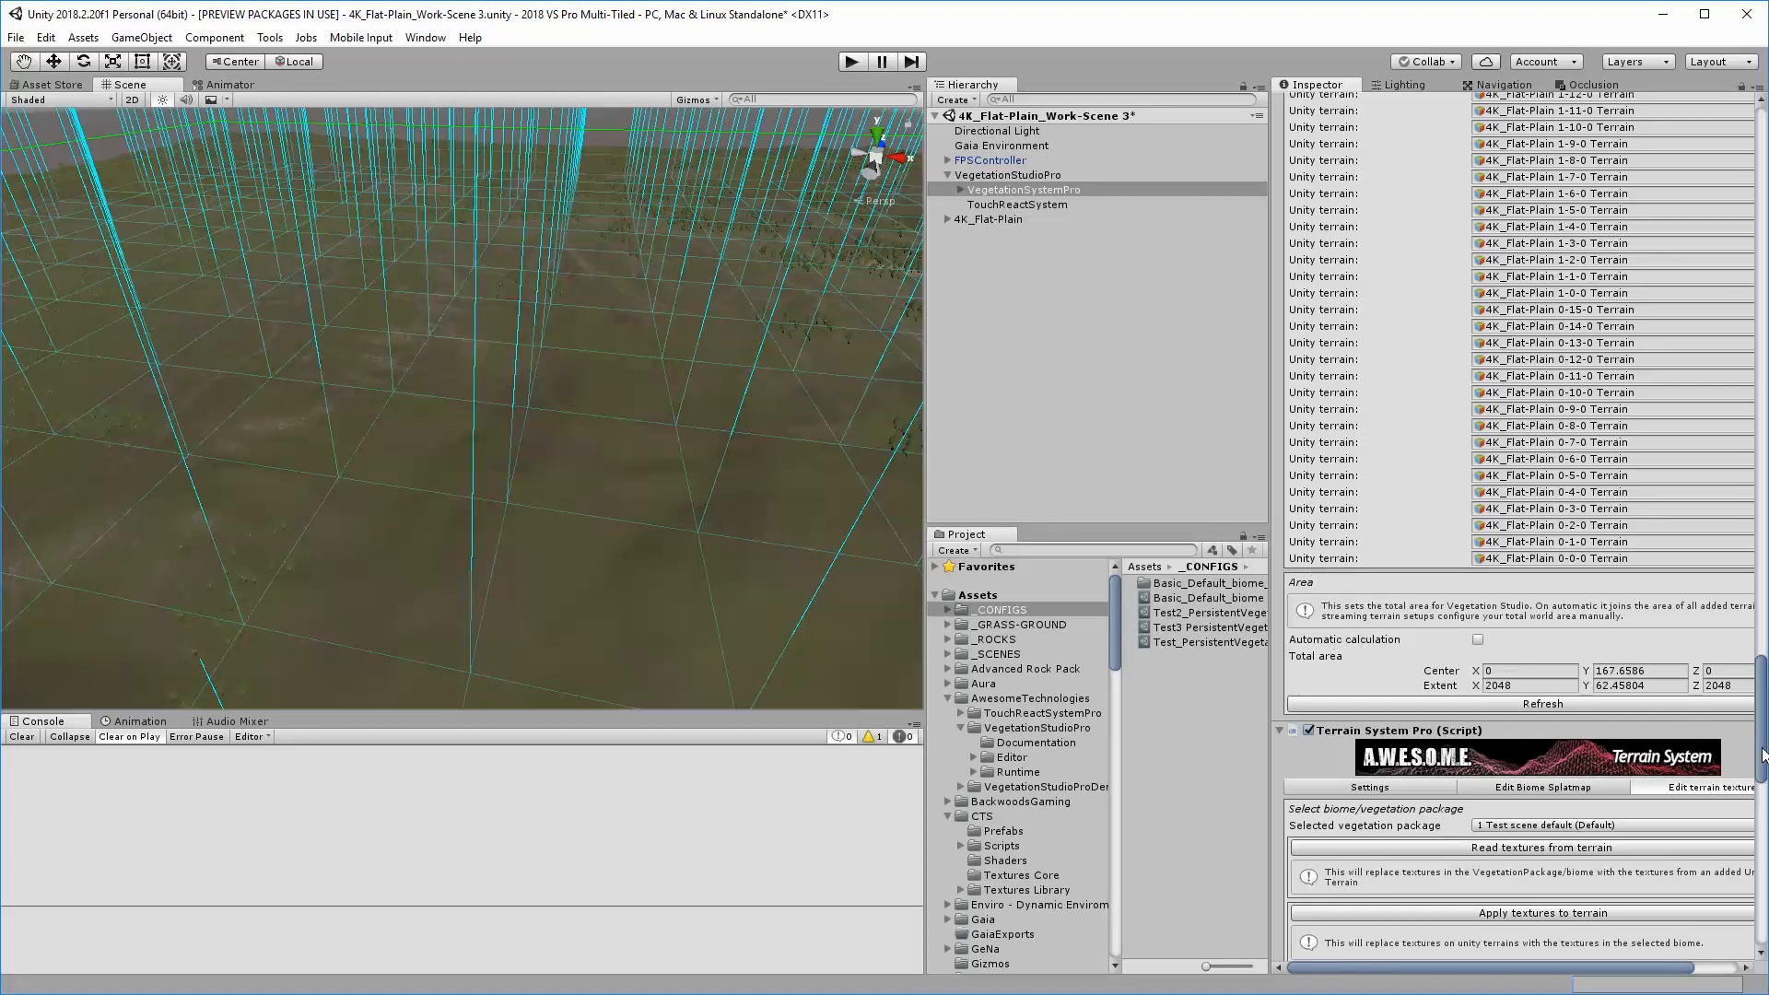
{"action": "left_click_drag", "start_coordinate": [1762, 756], "coordinate": [1761, 198]}
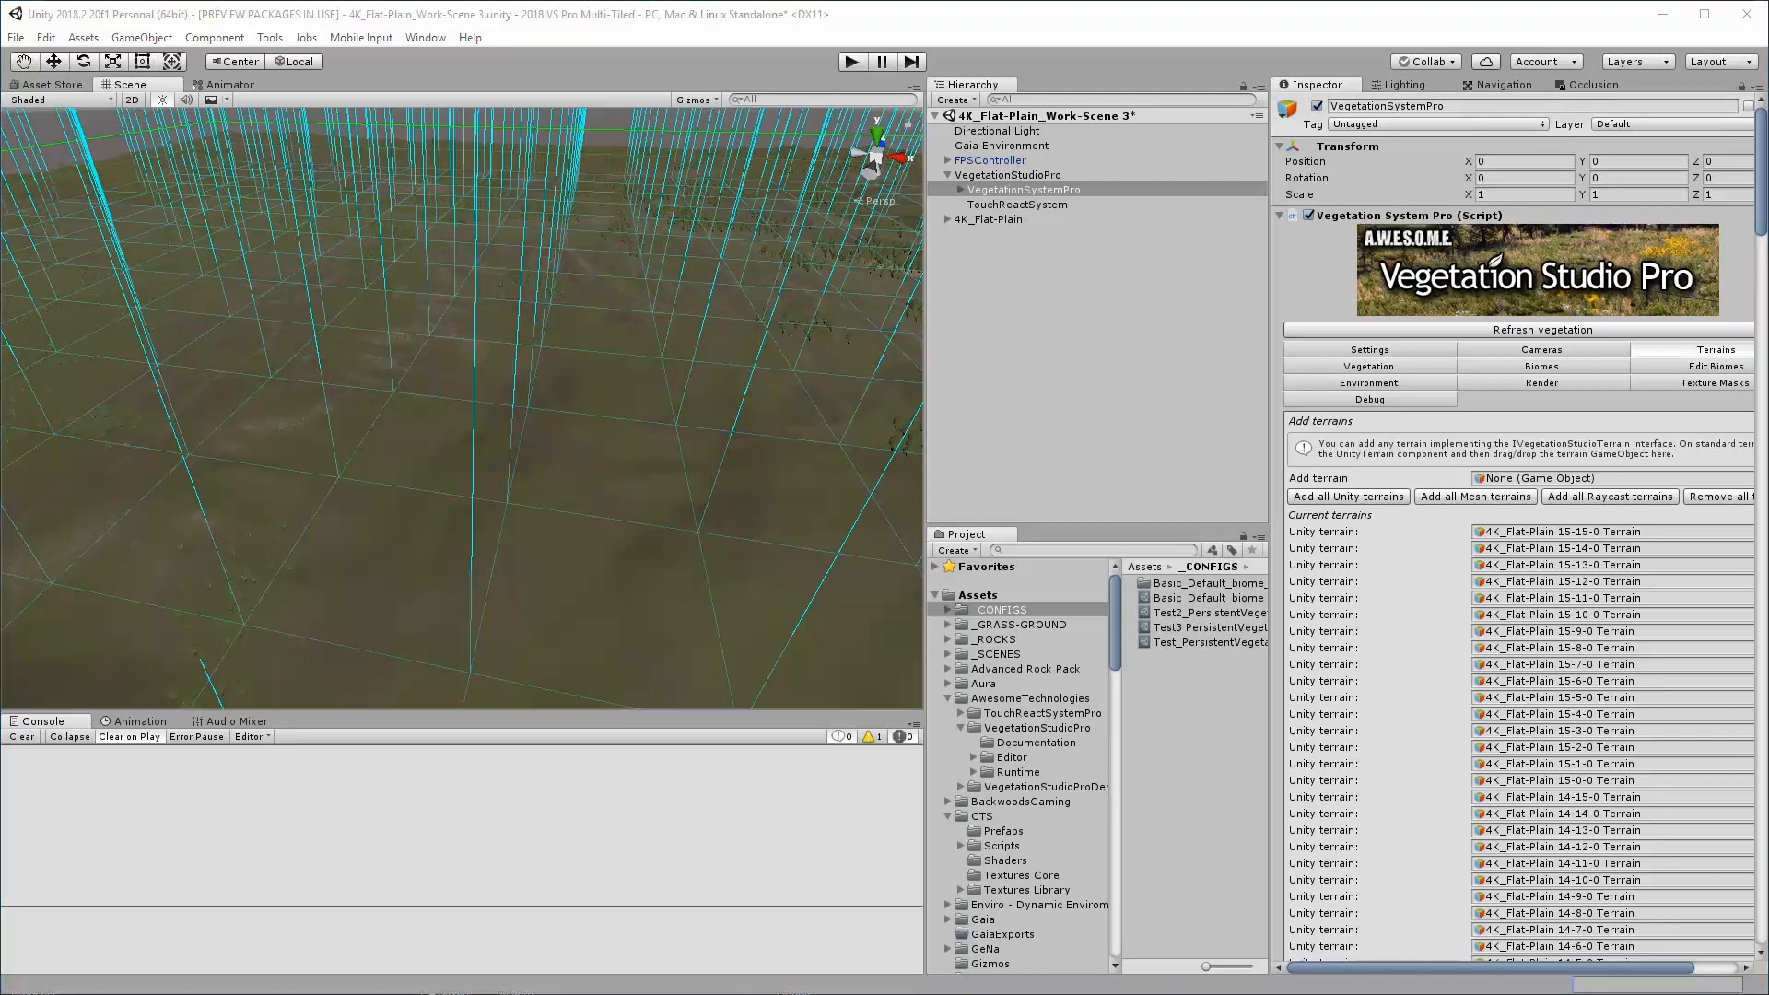
Open the SECTR Stream window and look through its list of 4K_Flat-Plain sectors
{"action": "left_click", "coordinate": [362, 38]}
{"action": "mouse_move", "coordinate": [425, 37]}
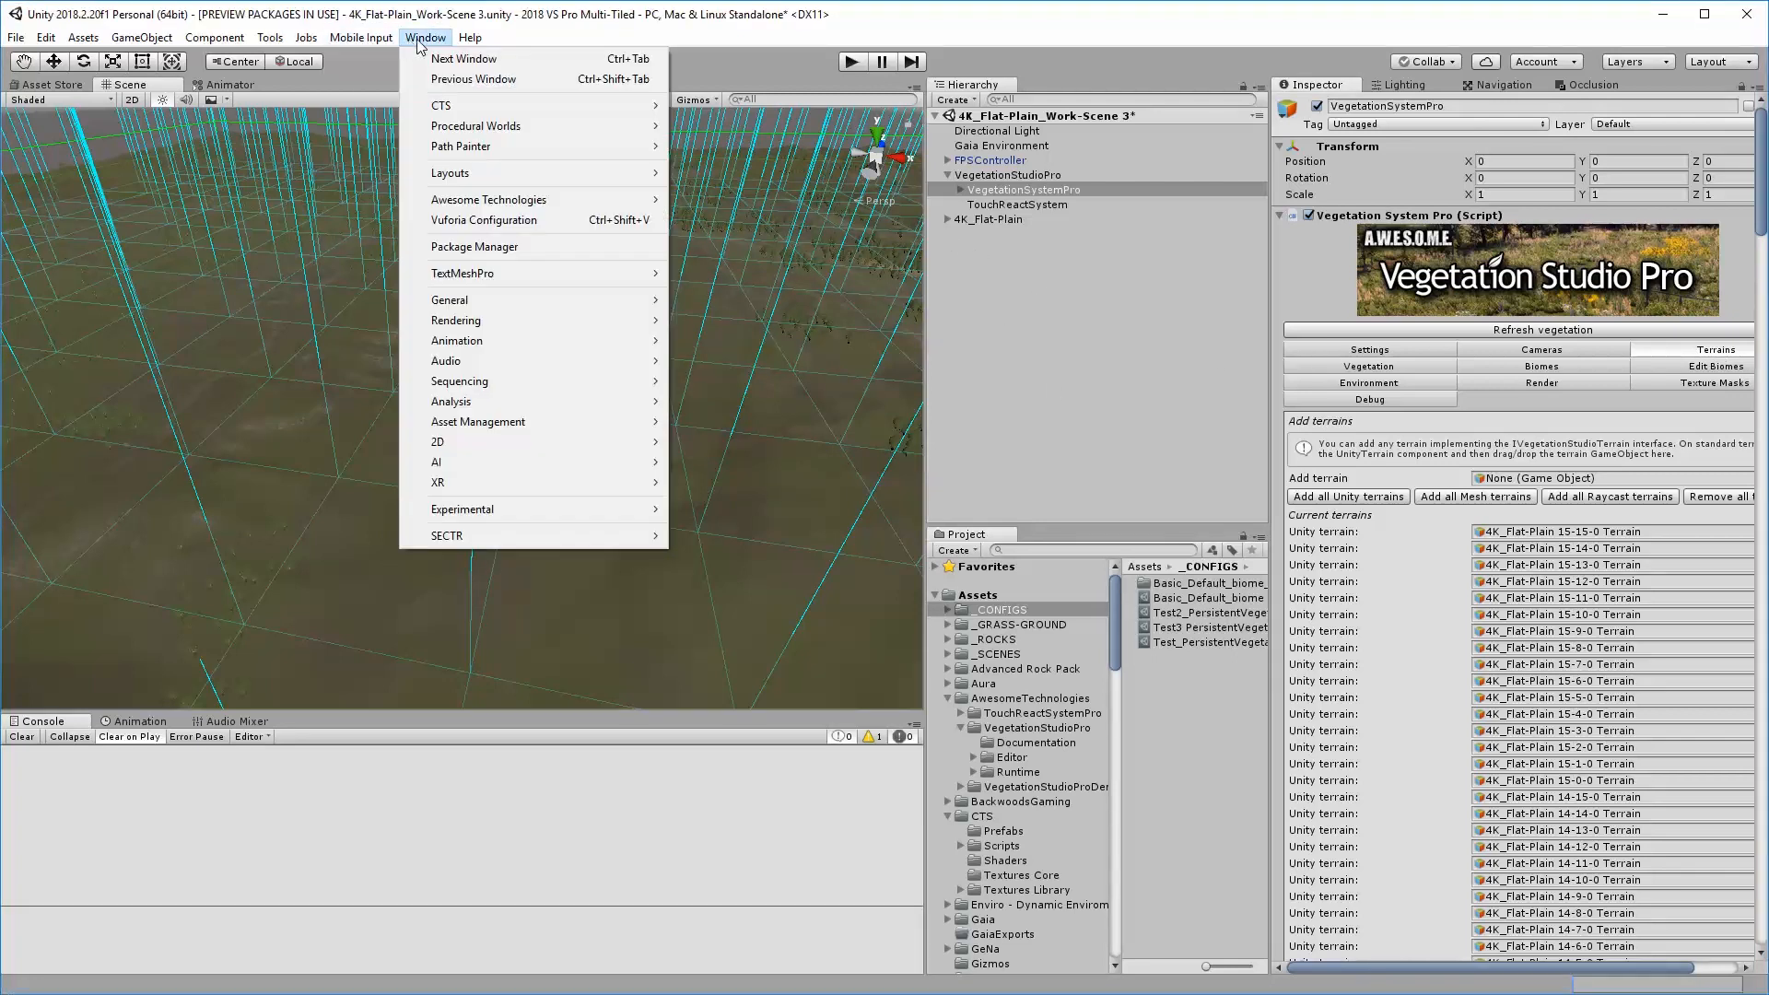
{"action": "mouse_move", "coordinate": [506, 536]}
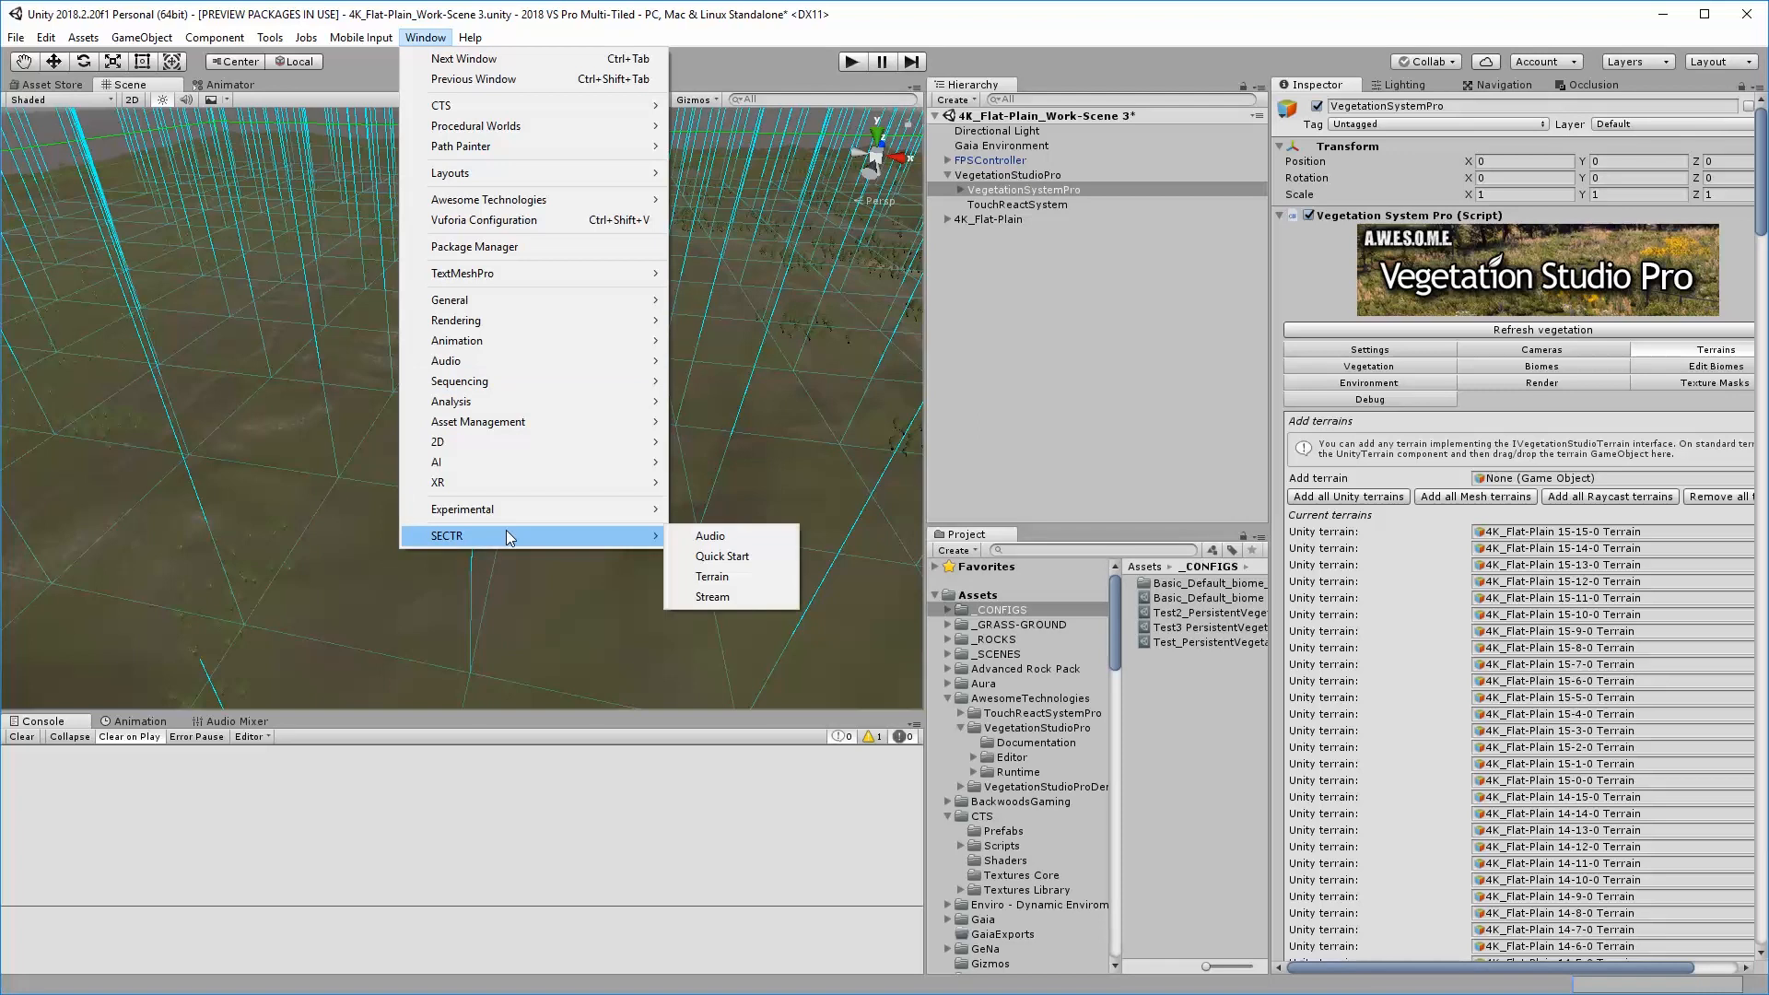
{"action": "left_click", "coordinate": [726, 599]}
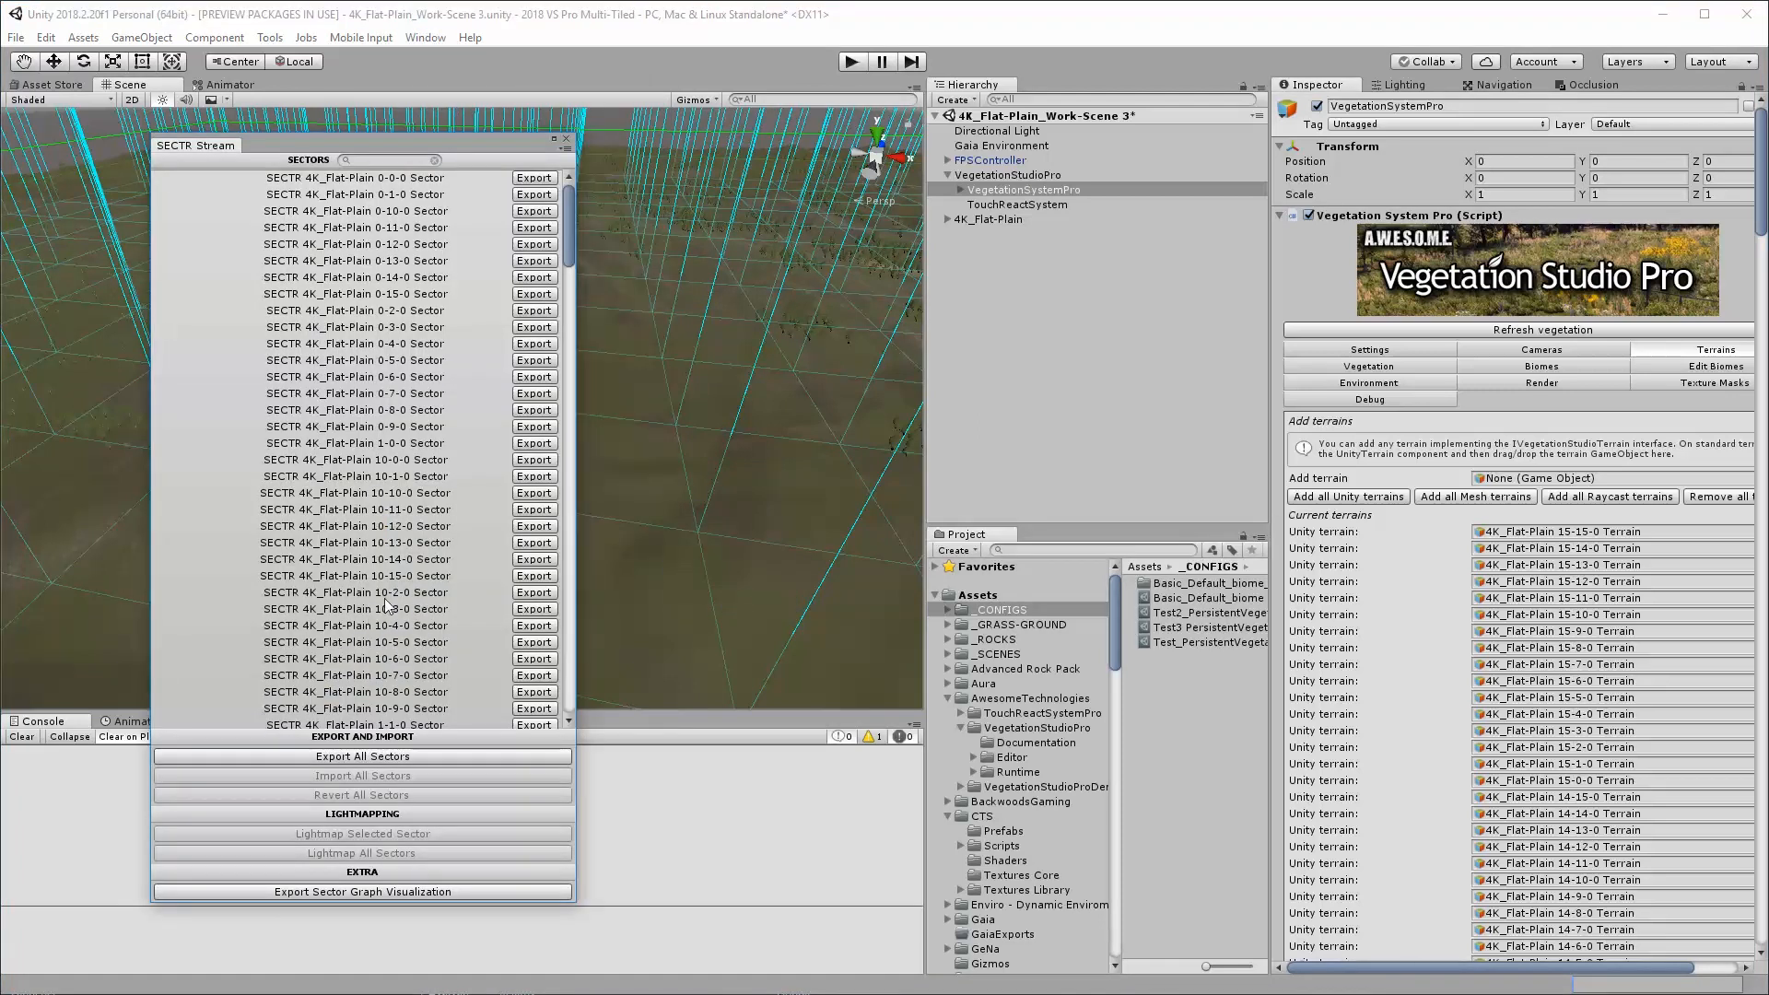
{"action": "left_click", "coordinate": [943, 219]}
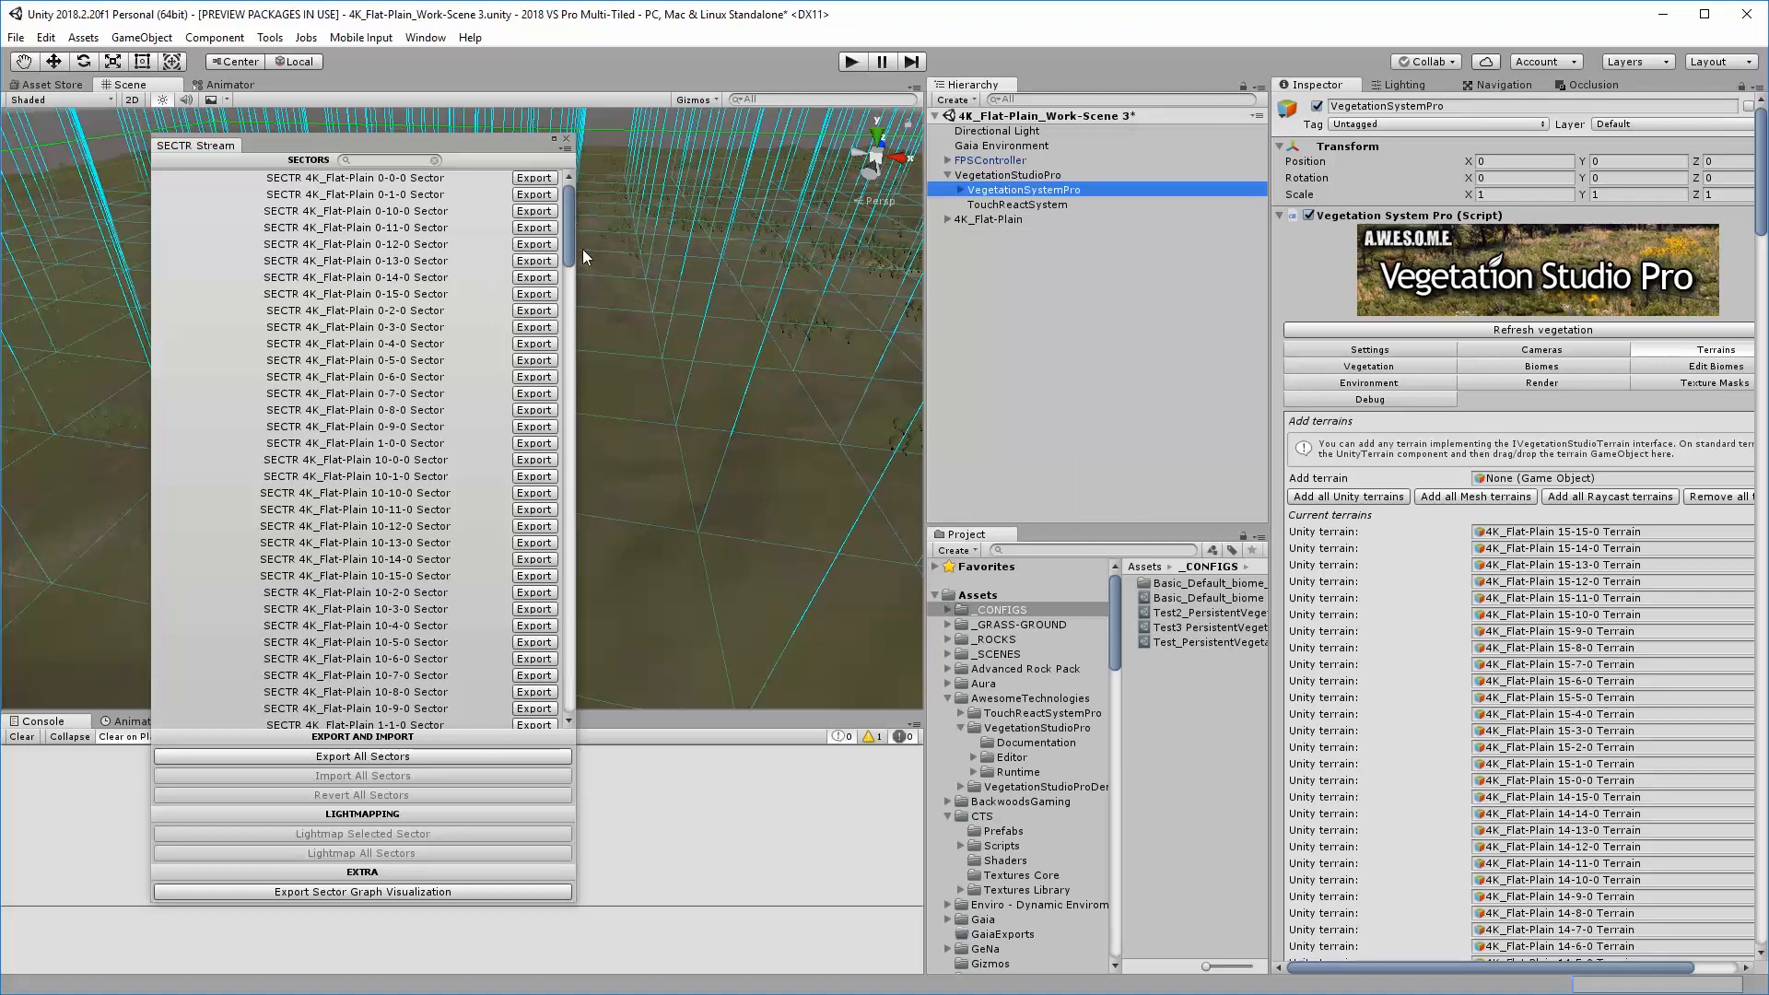
{"action": "left_click_drag", "start_coordinate": [568, 255], "coordinate": [594, 748]}
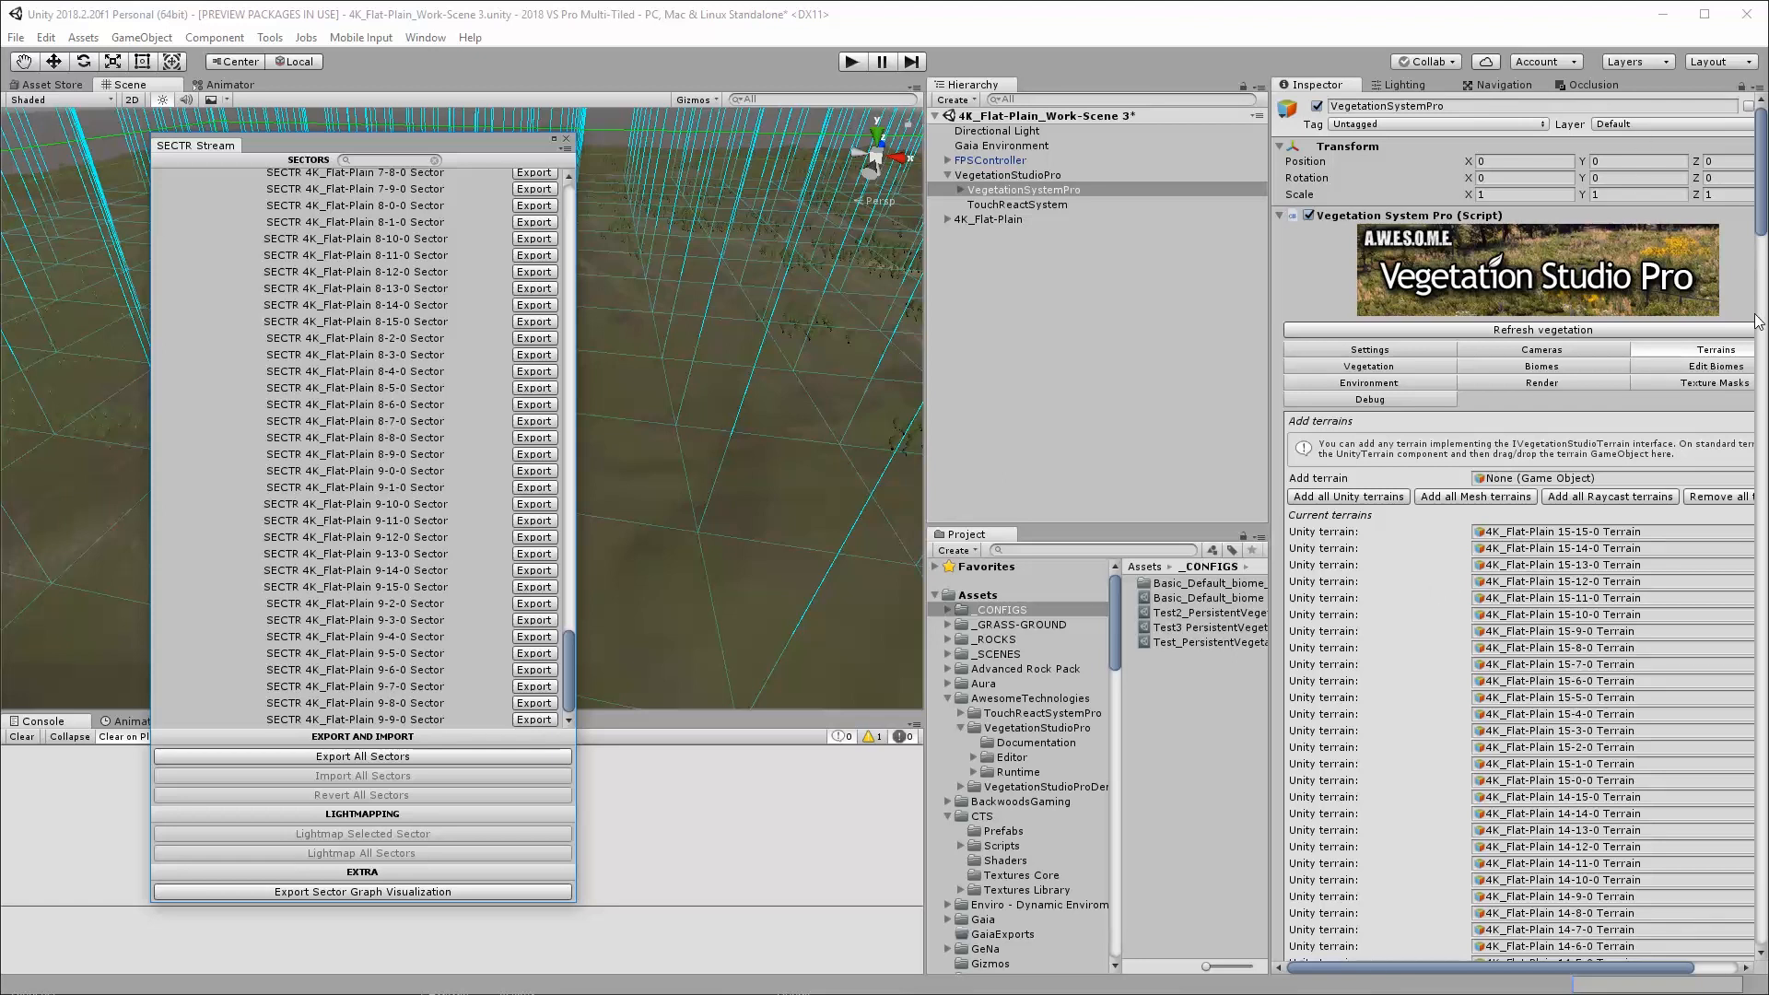
{"action": "mouse_move", "coordinate": [1762, 207]}
{"action": "left_mouse_down"}
{"action": "mouse_move", "coordinate": [1763, 266]}
{"action": "mouse_move", "coordinate": [1763, 221]}
{"action": "left_mouse_up"}
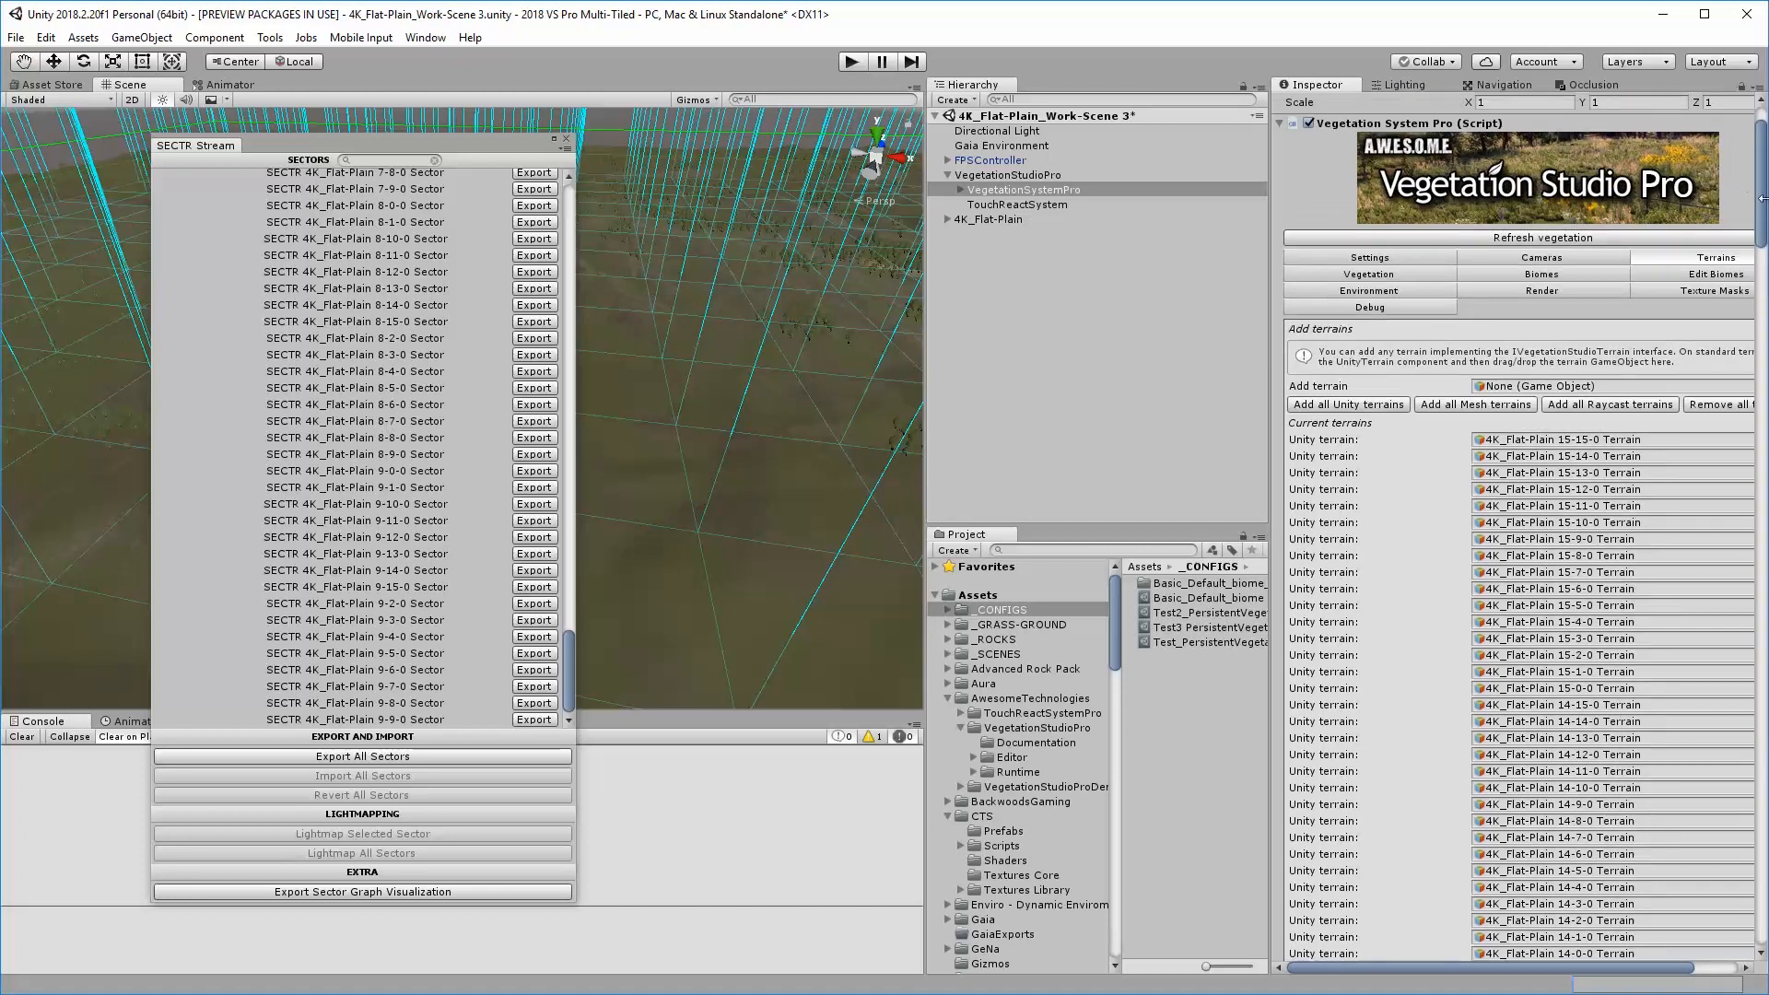
{"action": "left_click_drag", "start_coordinate": [1762, 205], "coordinate": [1761, 184]}
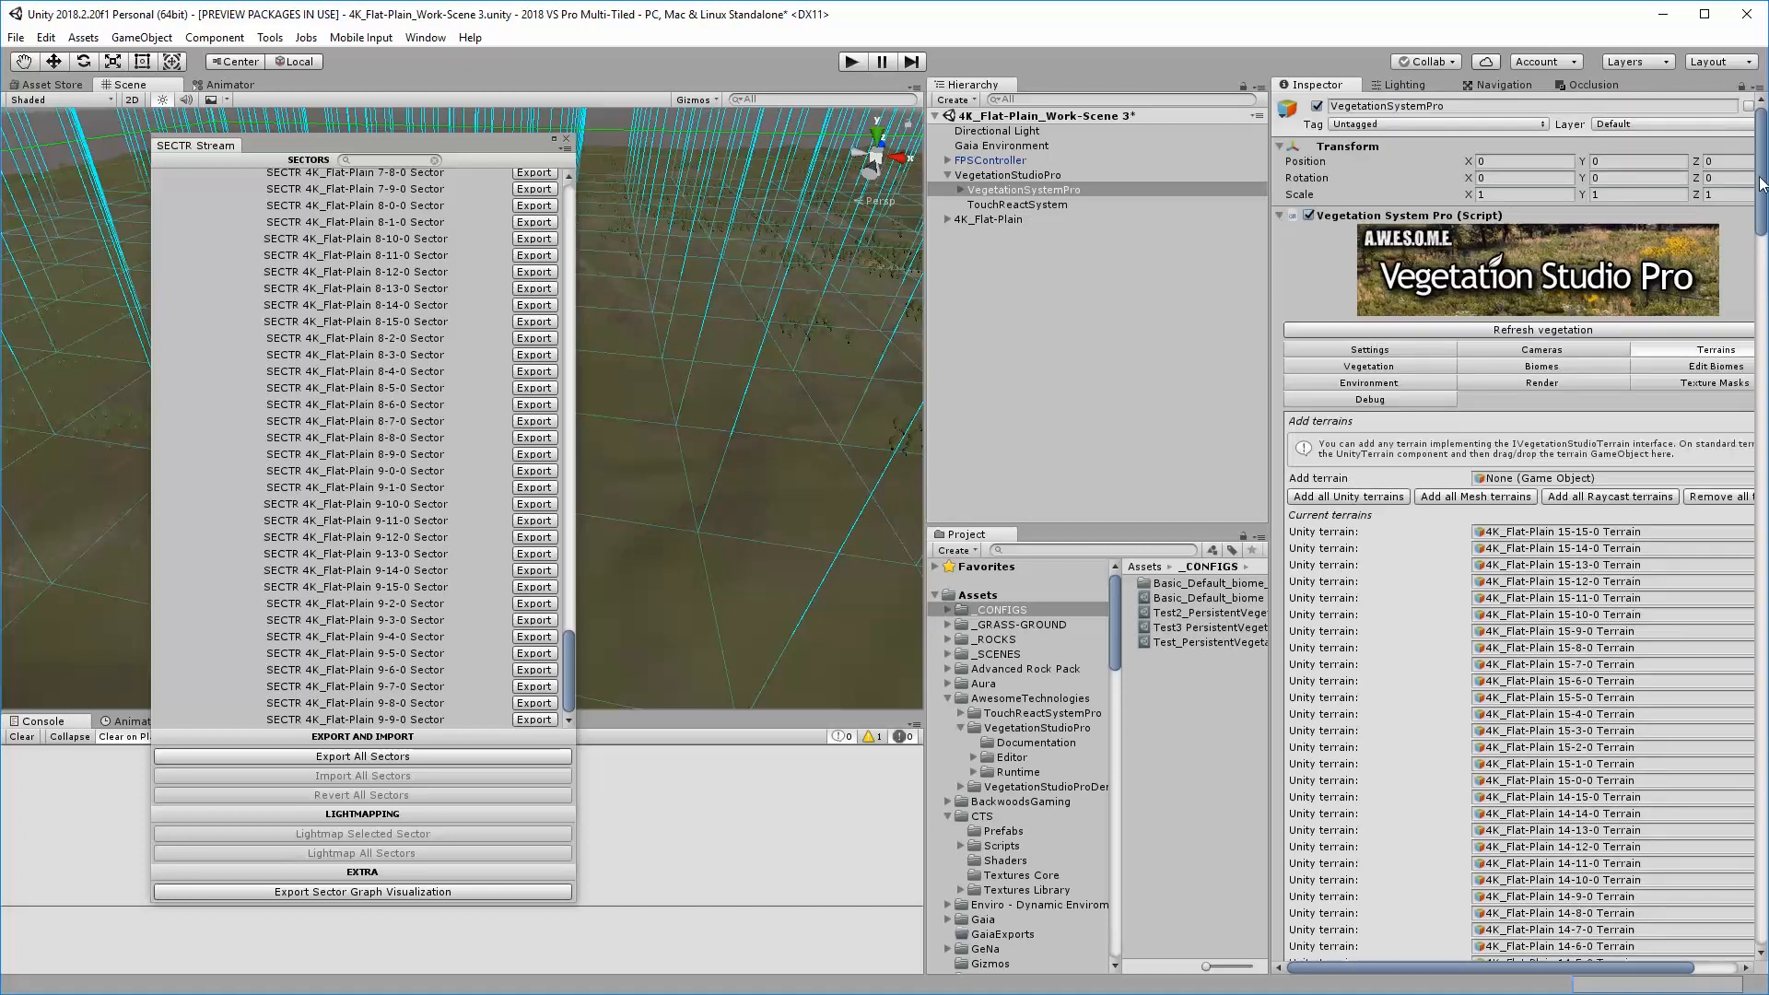
Move the SECTR Stream window aside and inspect the Unity Terrain script settings on the 4K_Flat-Plain 0-0-0 Terrain tile
{"action": "left_click", "coordinate": [948, 220]}
{"action": "left_click_drag", "start_coordinate": [504, 147], "coordinate": [0, 179]}
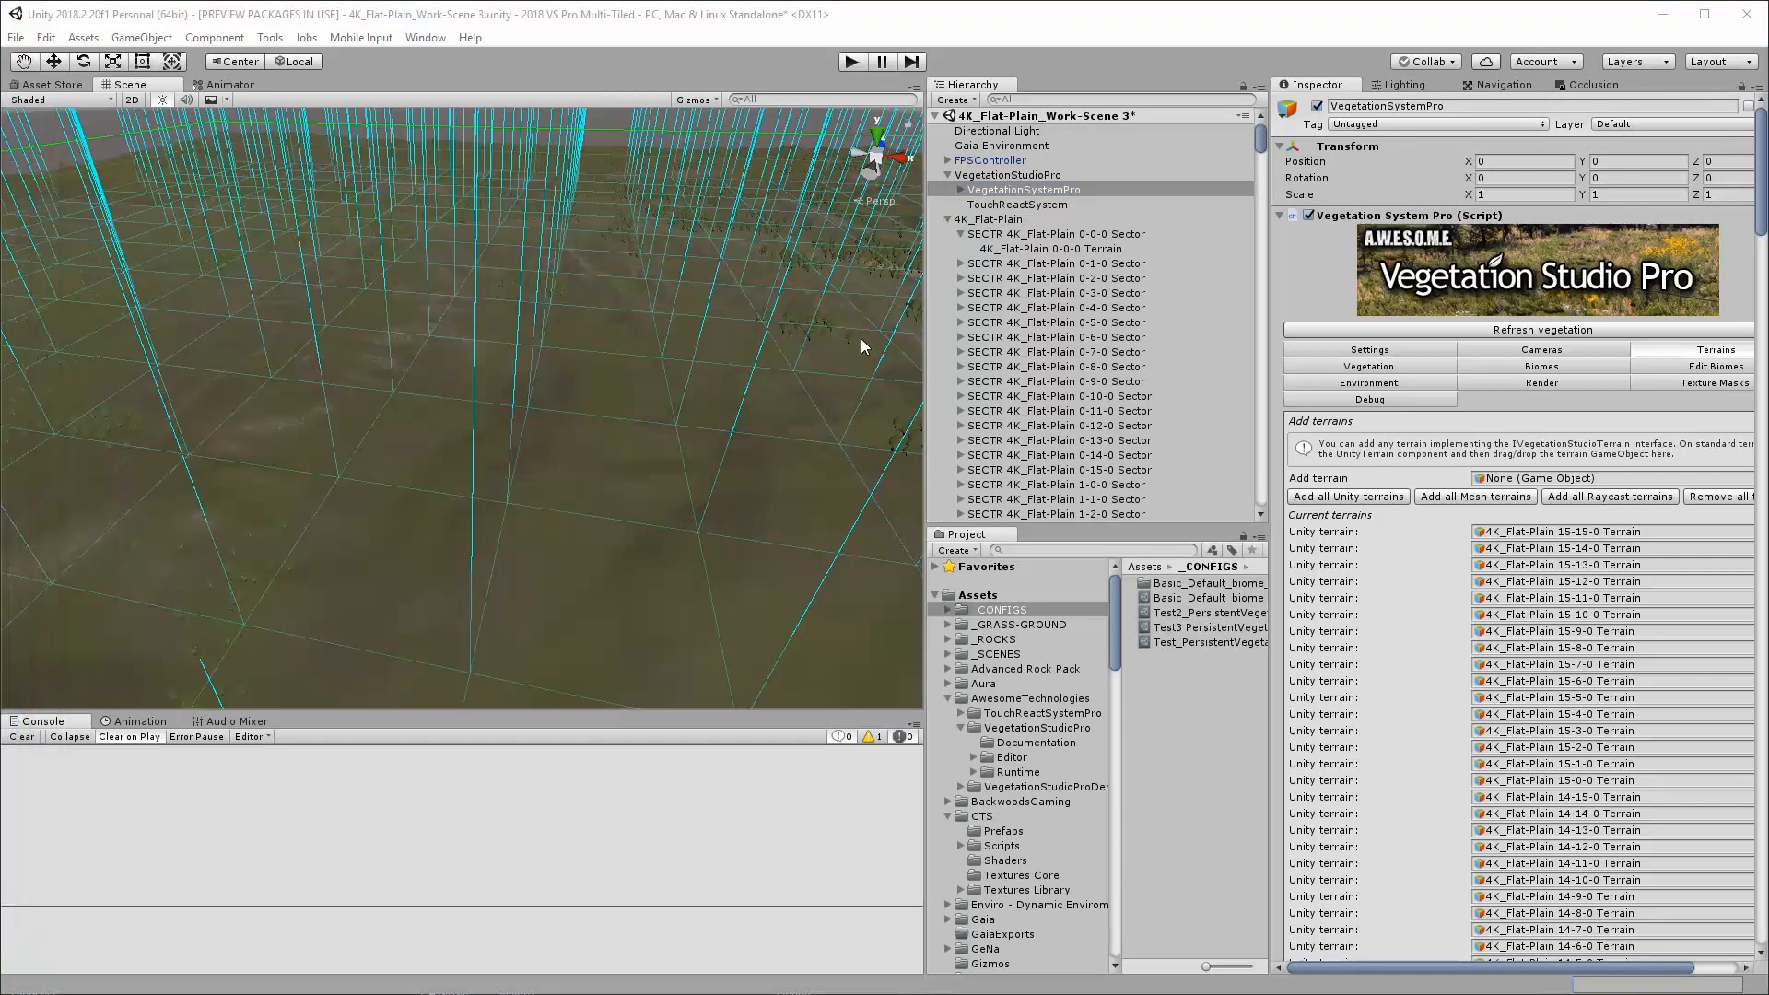
{"action": "left_click", "coordinate": [1060, 247]}
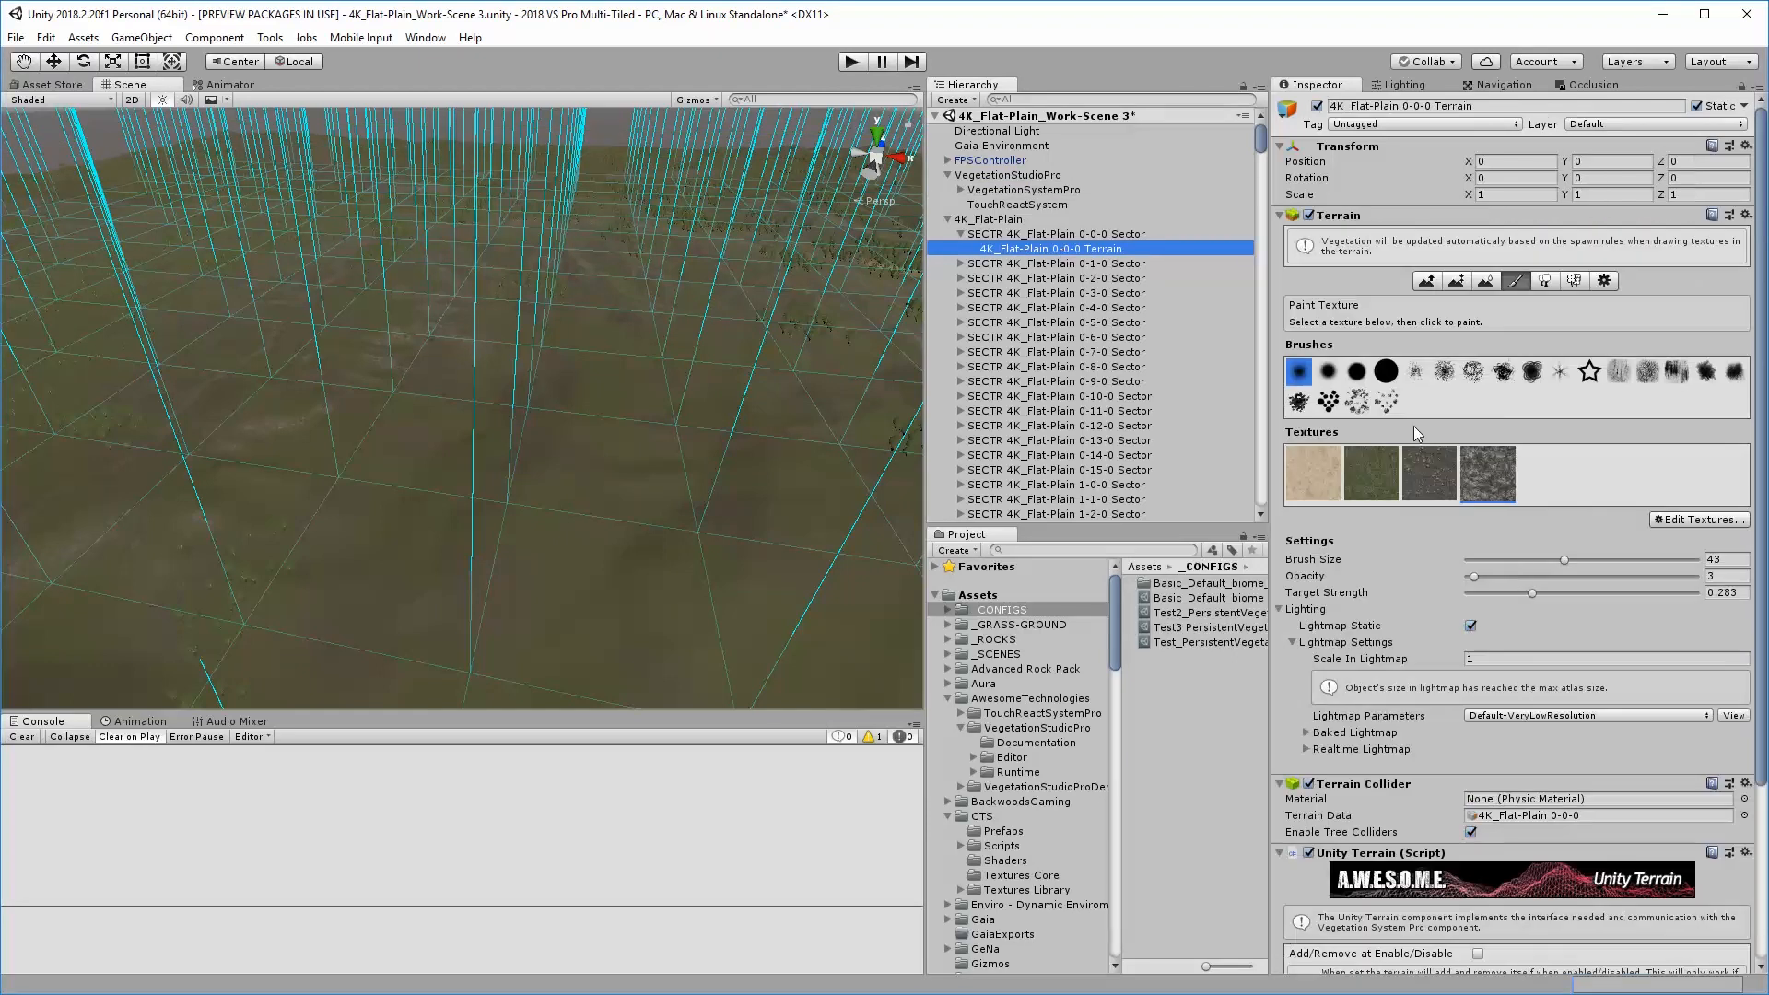
{"action": "scroll", "coordinate": [1628, 770], "scroll_direction": "down", "scroll_amount": 5}
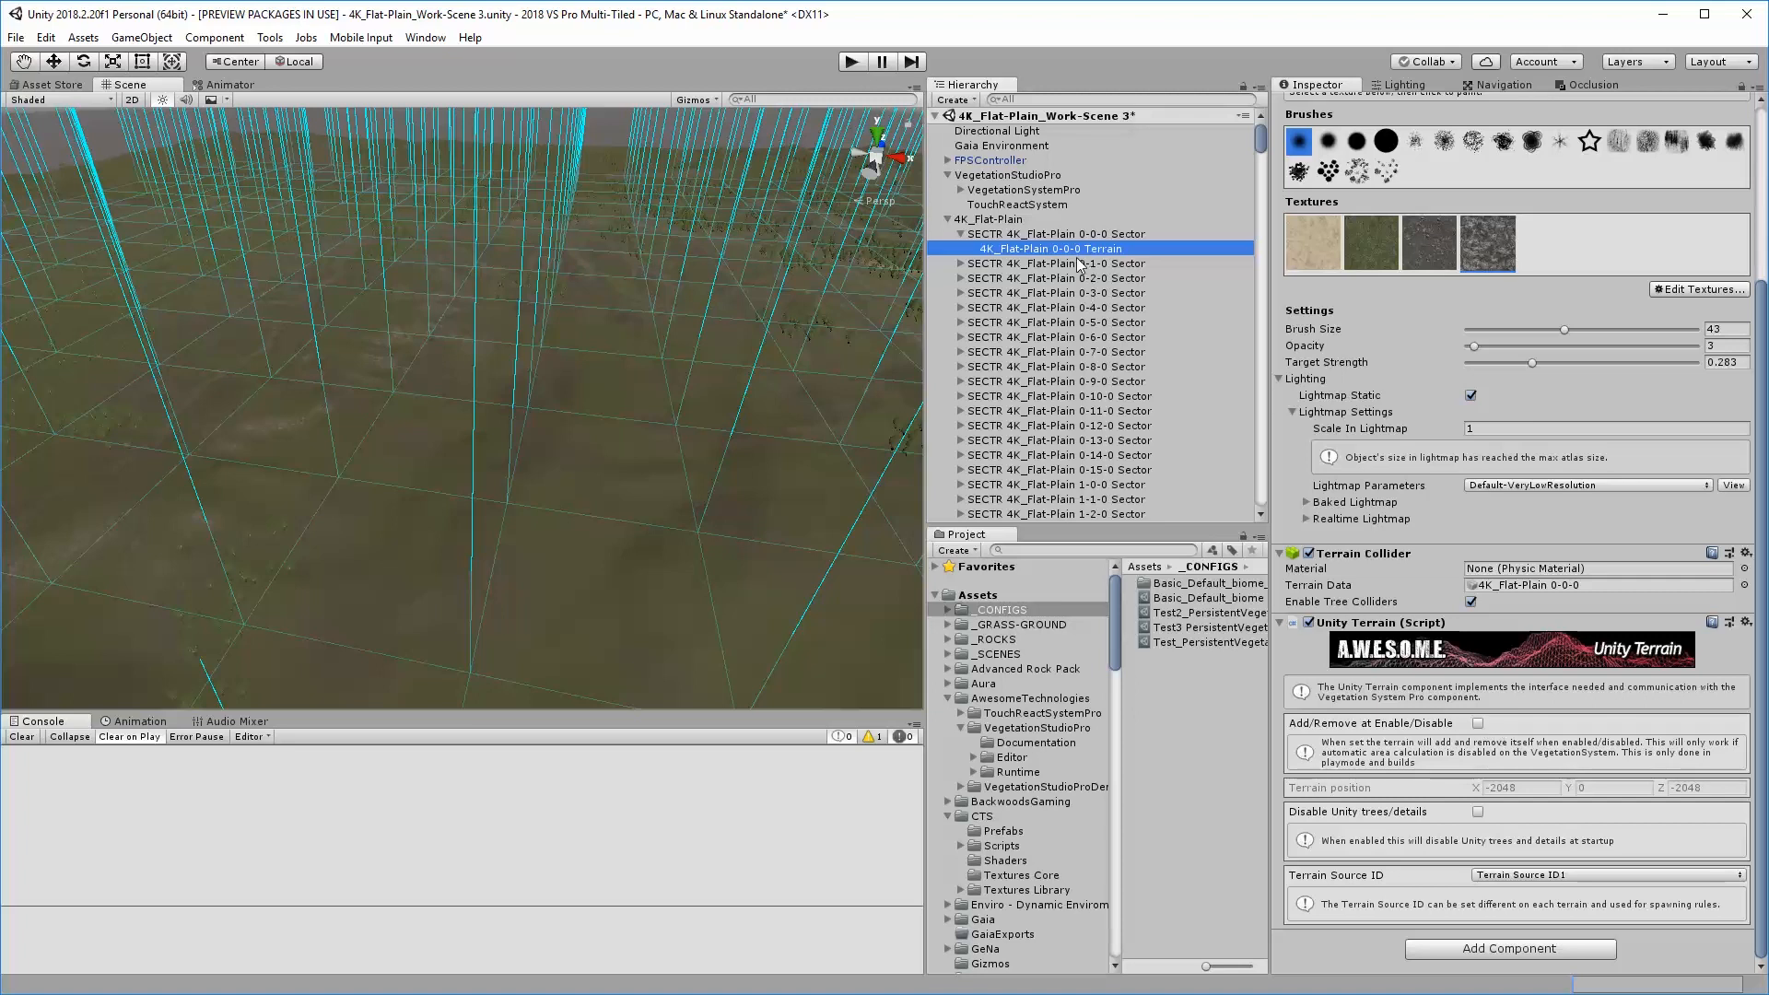
{"action": "left_click", "coordinate": [961, 265]}
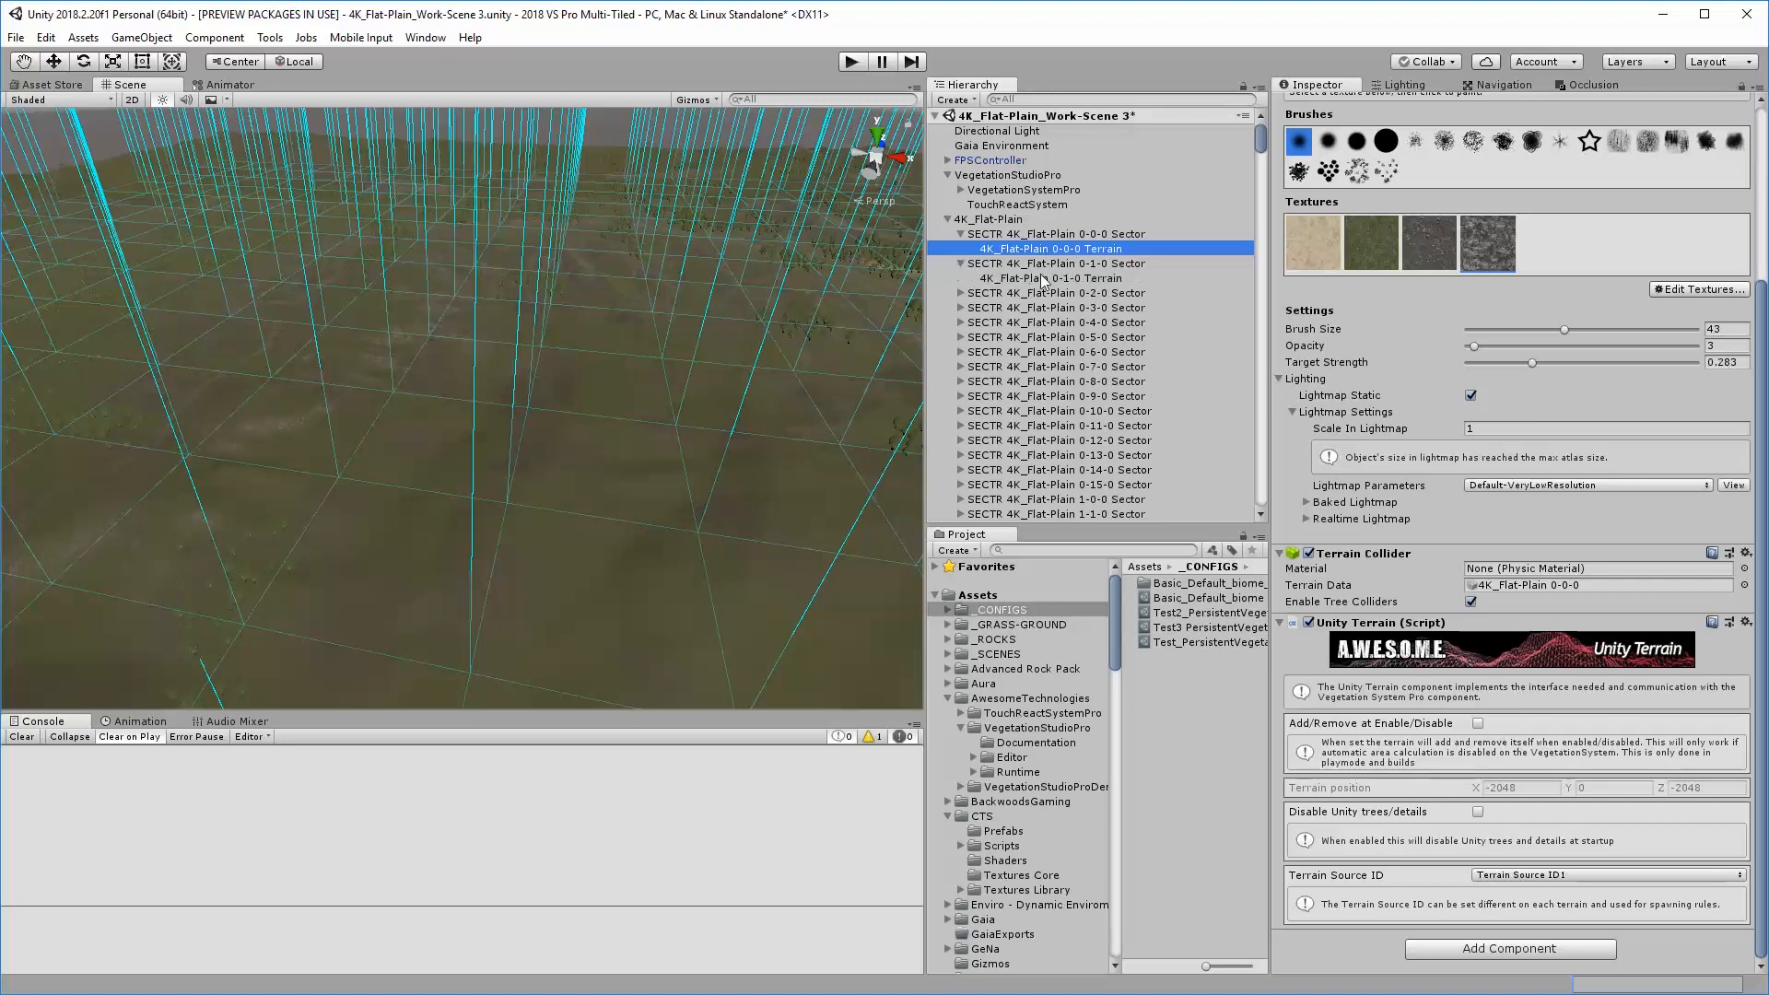
{"action": "left_click", "coordinate": [1043, 279]}
{"action": "left_click", "coordinate": [1083, 250]}
Filter the Hierarchy by "Terrain" and enable Add/Remove at Enable/Disable and Disable Unity trees/details on all terrain tiles
{"action": "left_click", "coordinate": [1089, 99]}
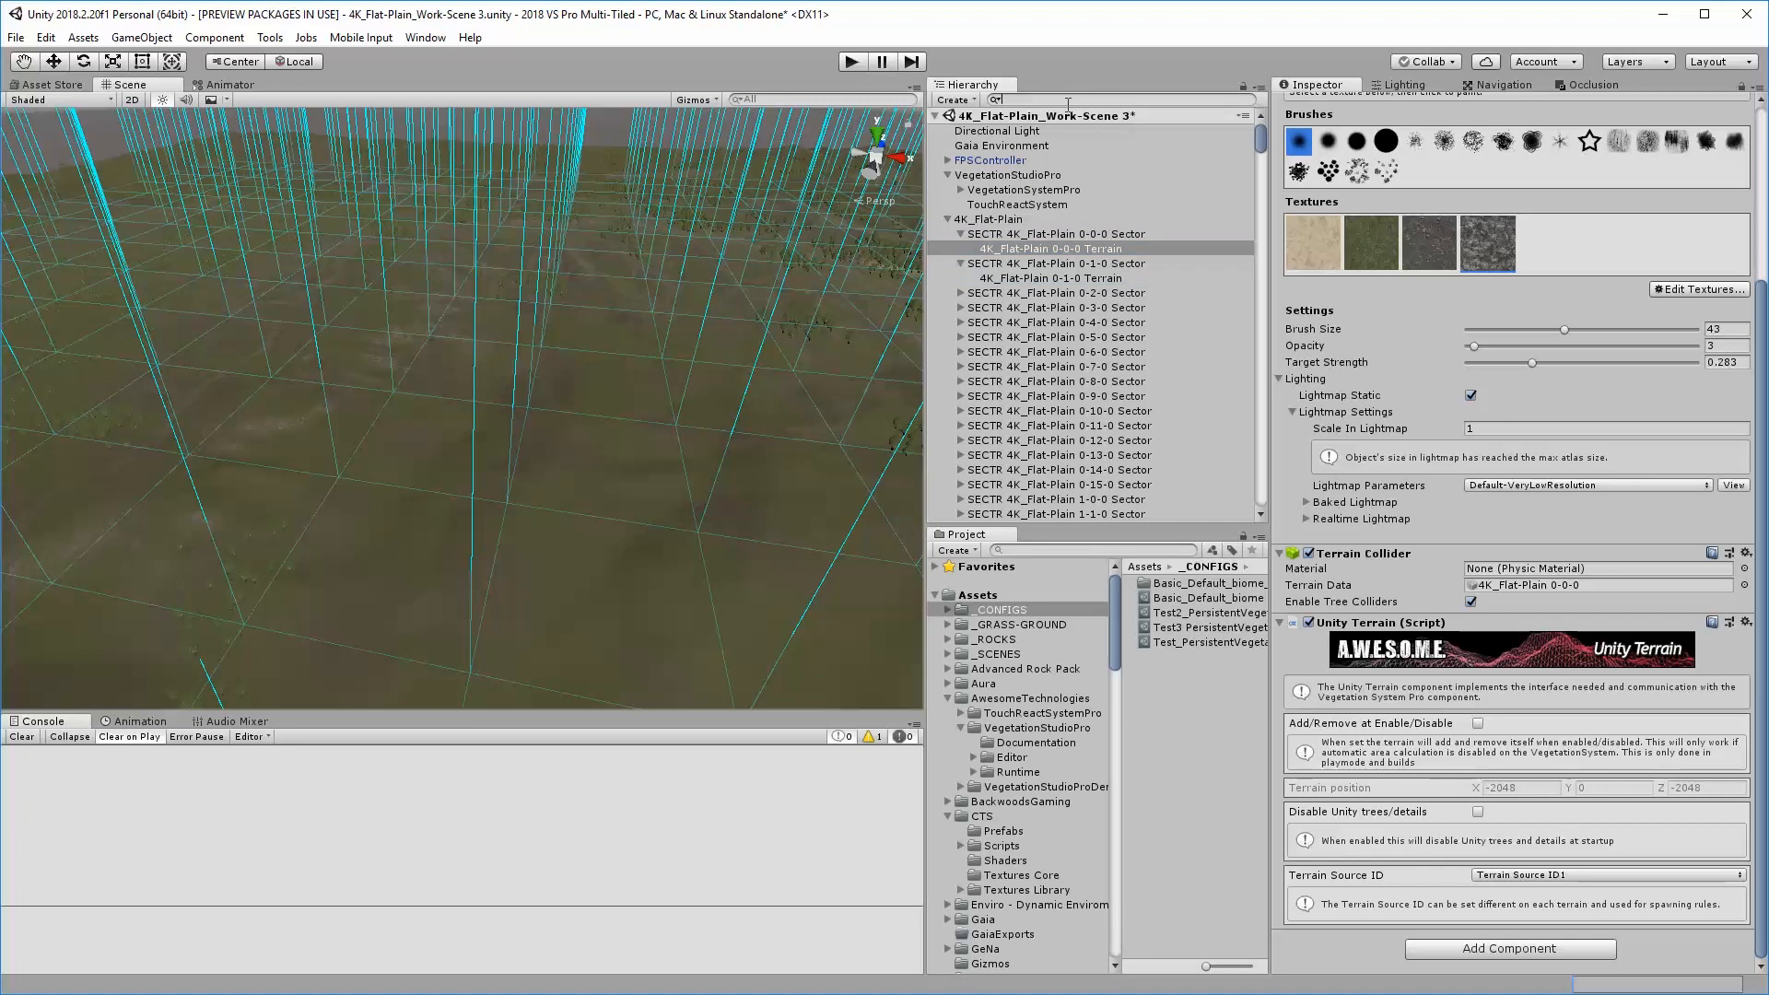
{"action": "type", "text": "Terrain"}
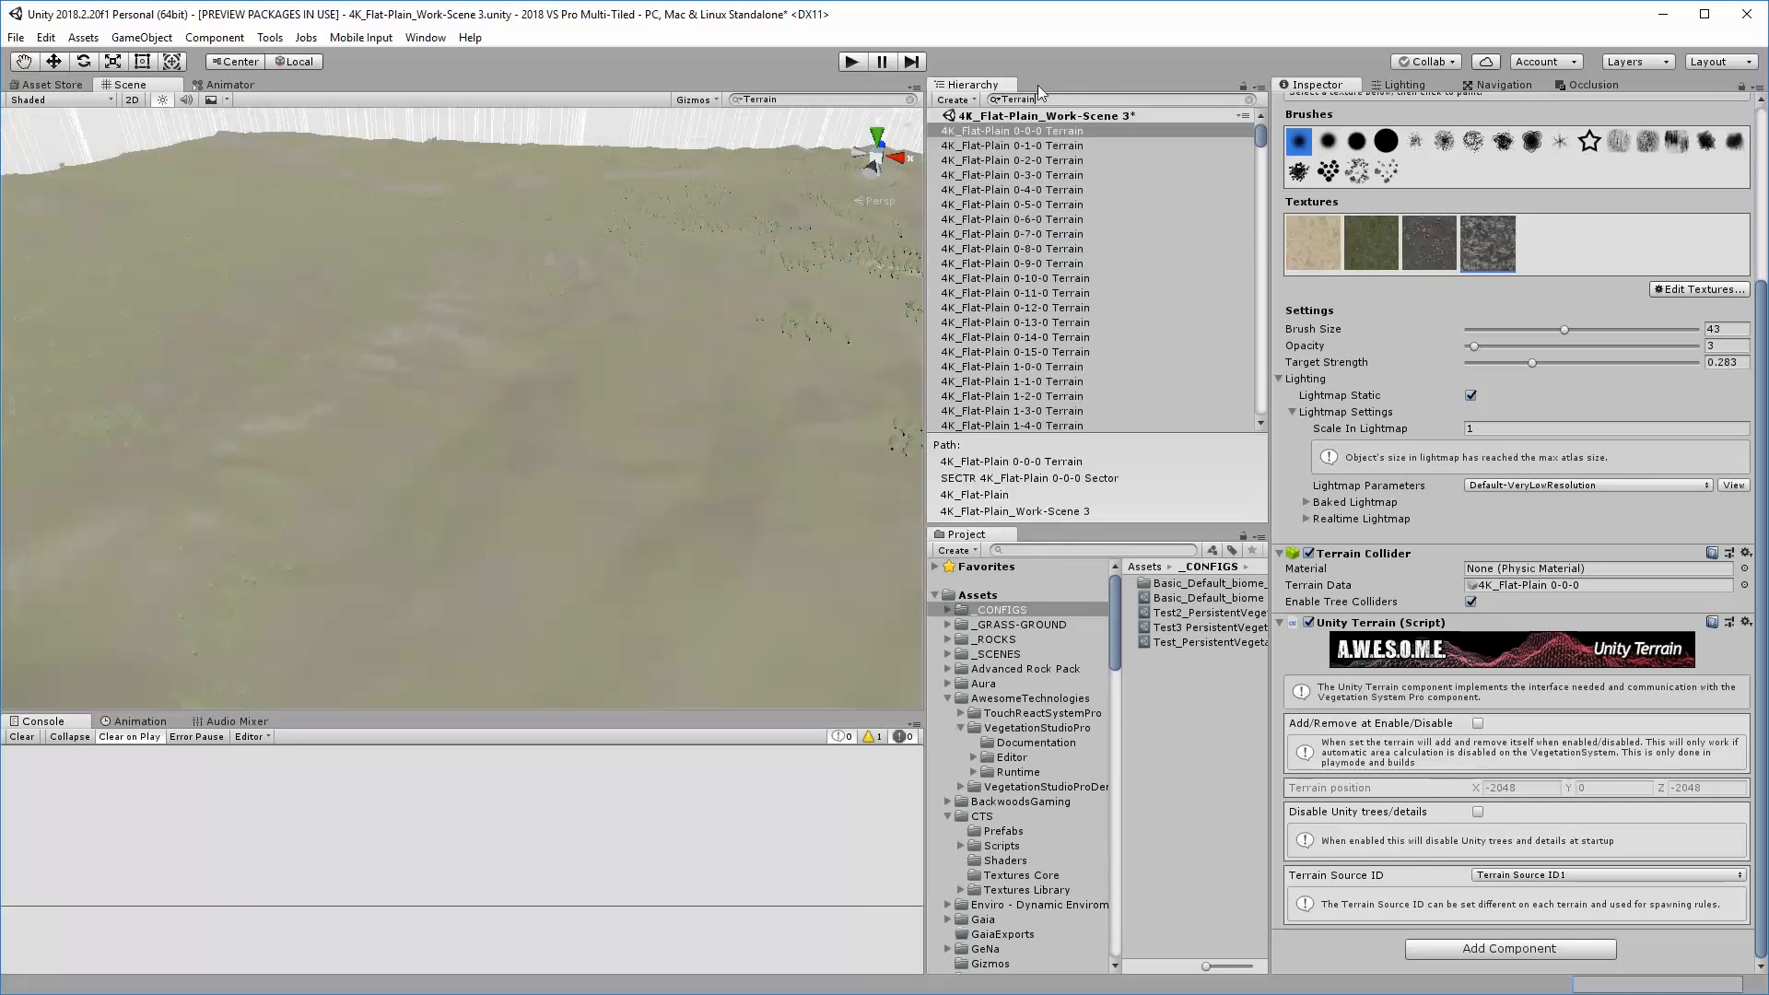
{"action": "left_click", "coordinate": [993, 99]}
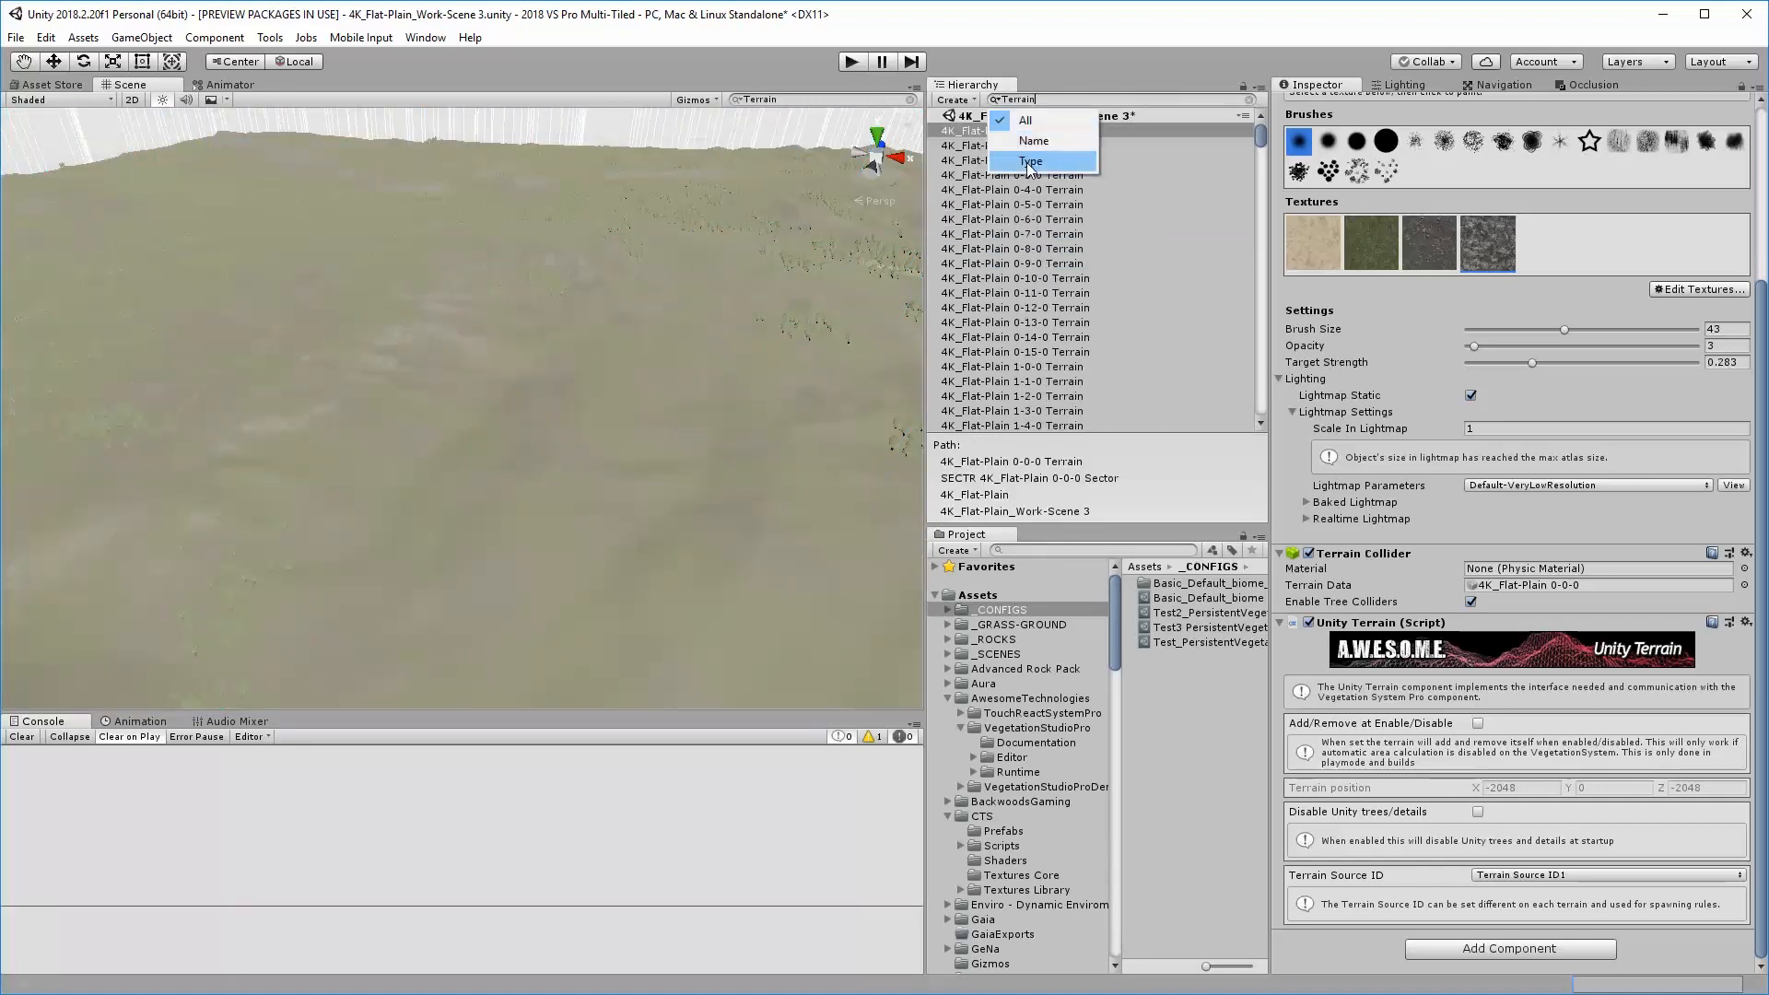
{"action": "left_click", "coordinate": [1029, 141]}
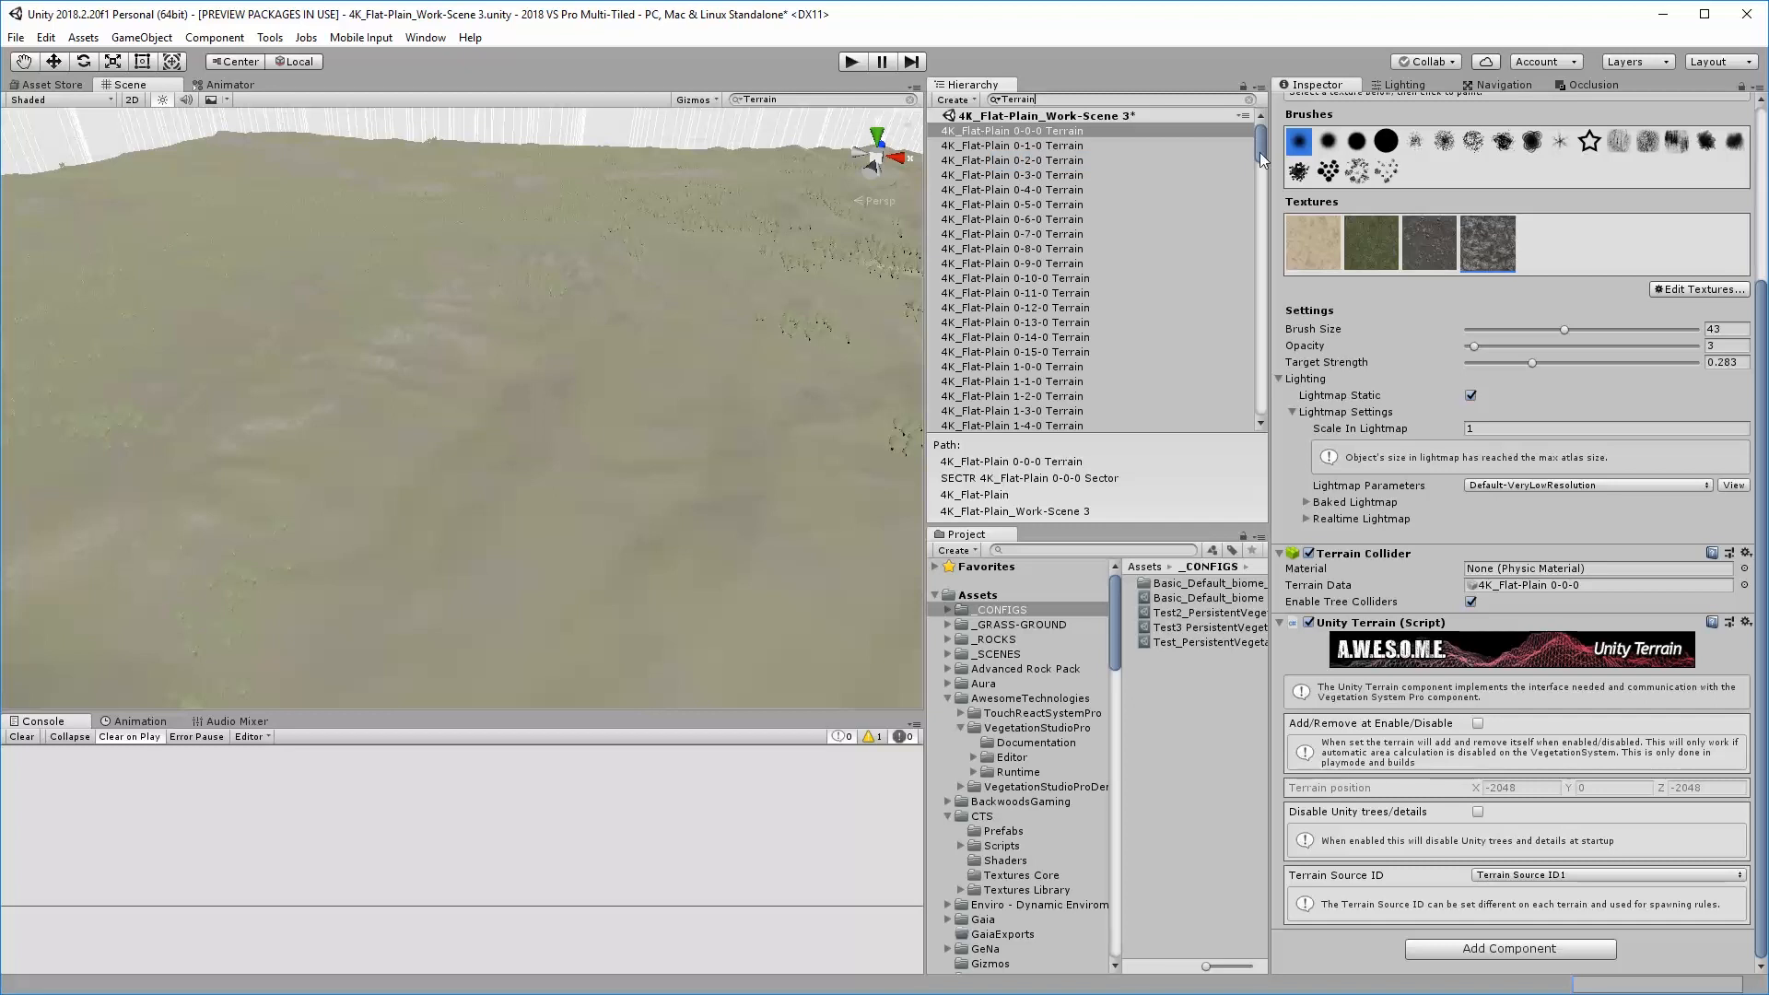
{"action": "left_click_drag", "start_coordinate": [1258, 152], "coordinate": [1231, 429]}
{"action": "left_click", "coordinate": [1047, 425], "text": "shift"}
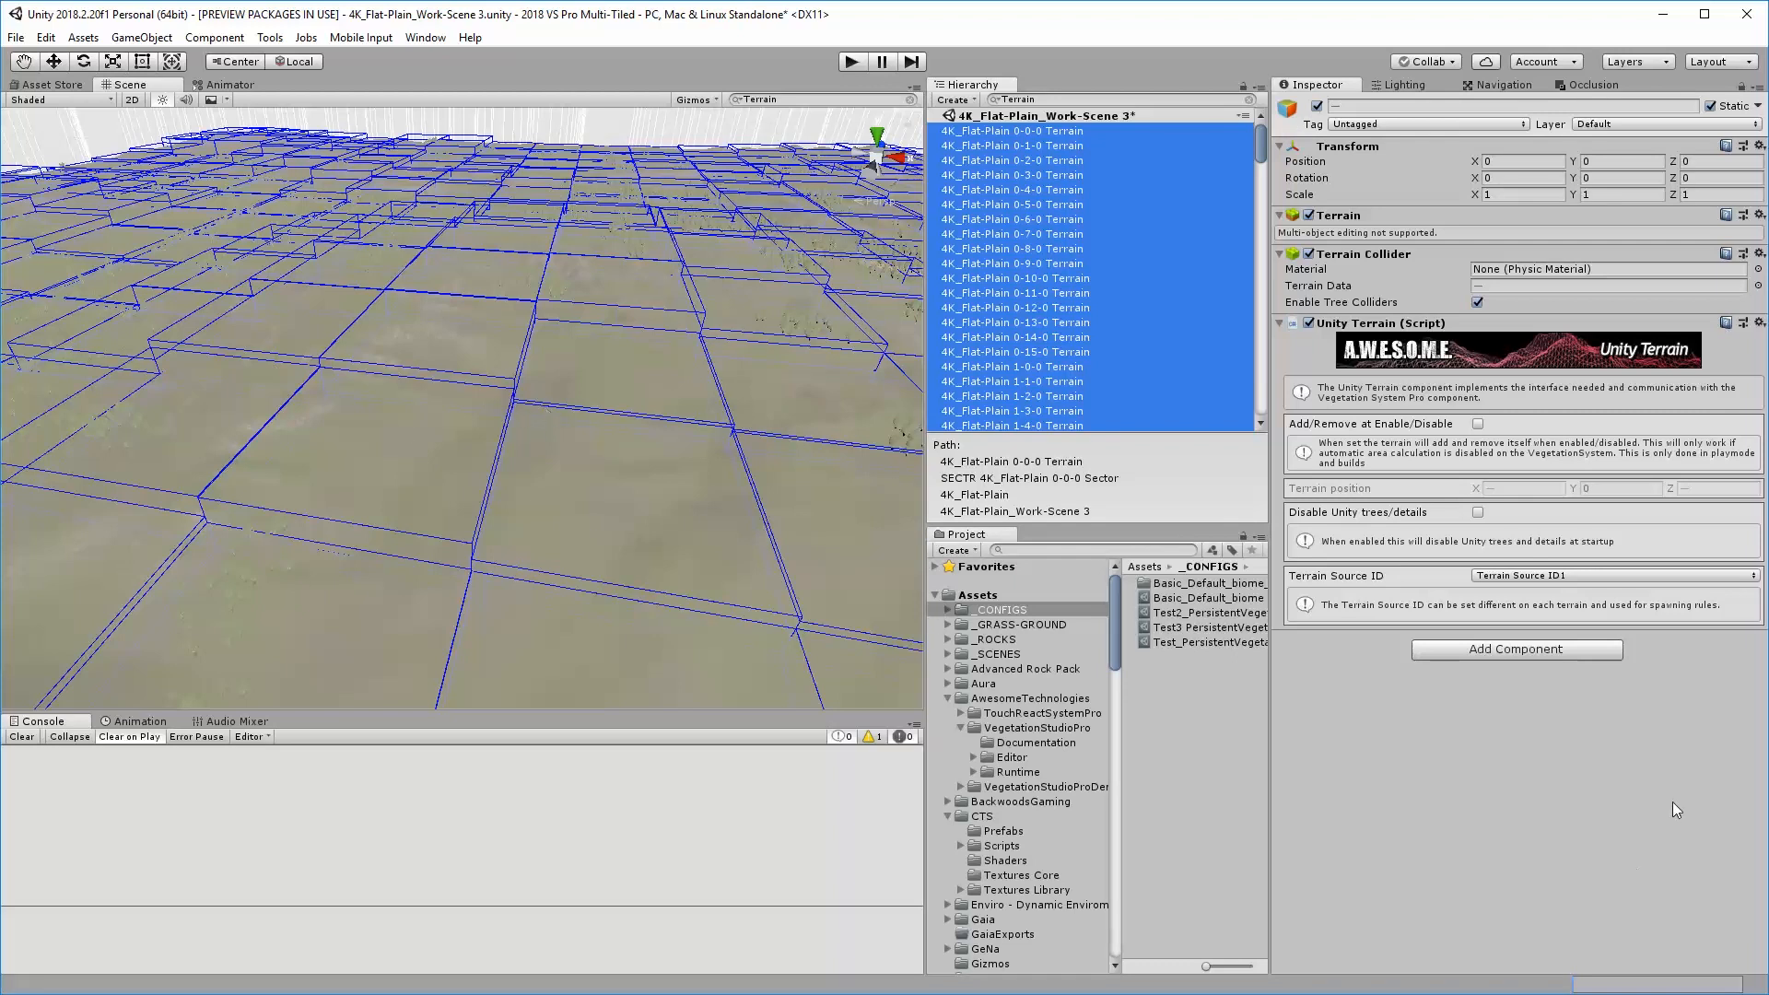
{"action": "left_click", "coordinate": [1478, 423]}
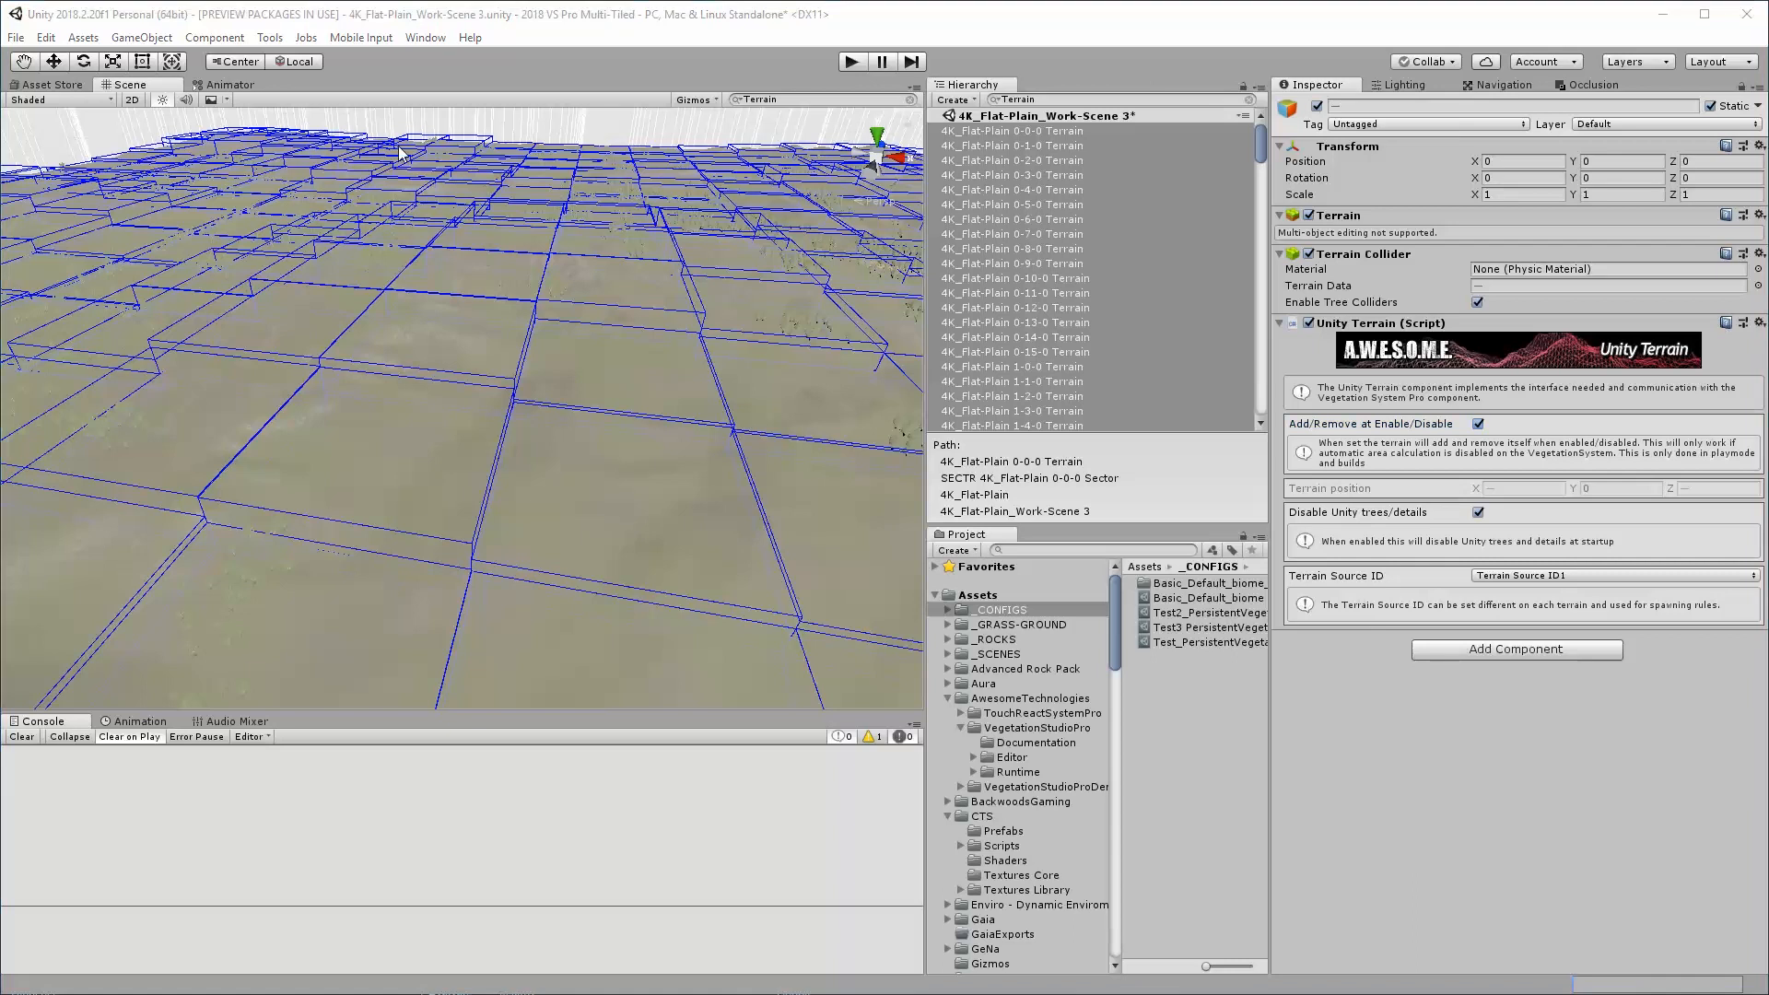
Bring the SECTR Stream window back into view and save the scene
{"action": "left_click_drag", "start_coordinate": [0, 142], "coordinate": [553, 135]}
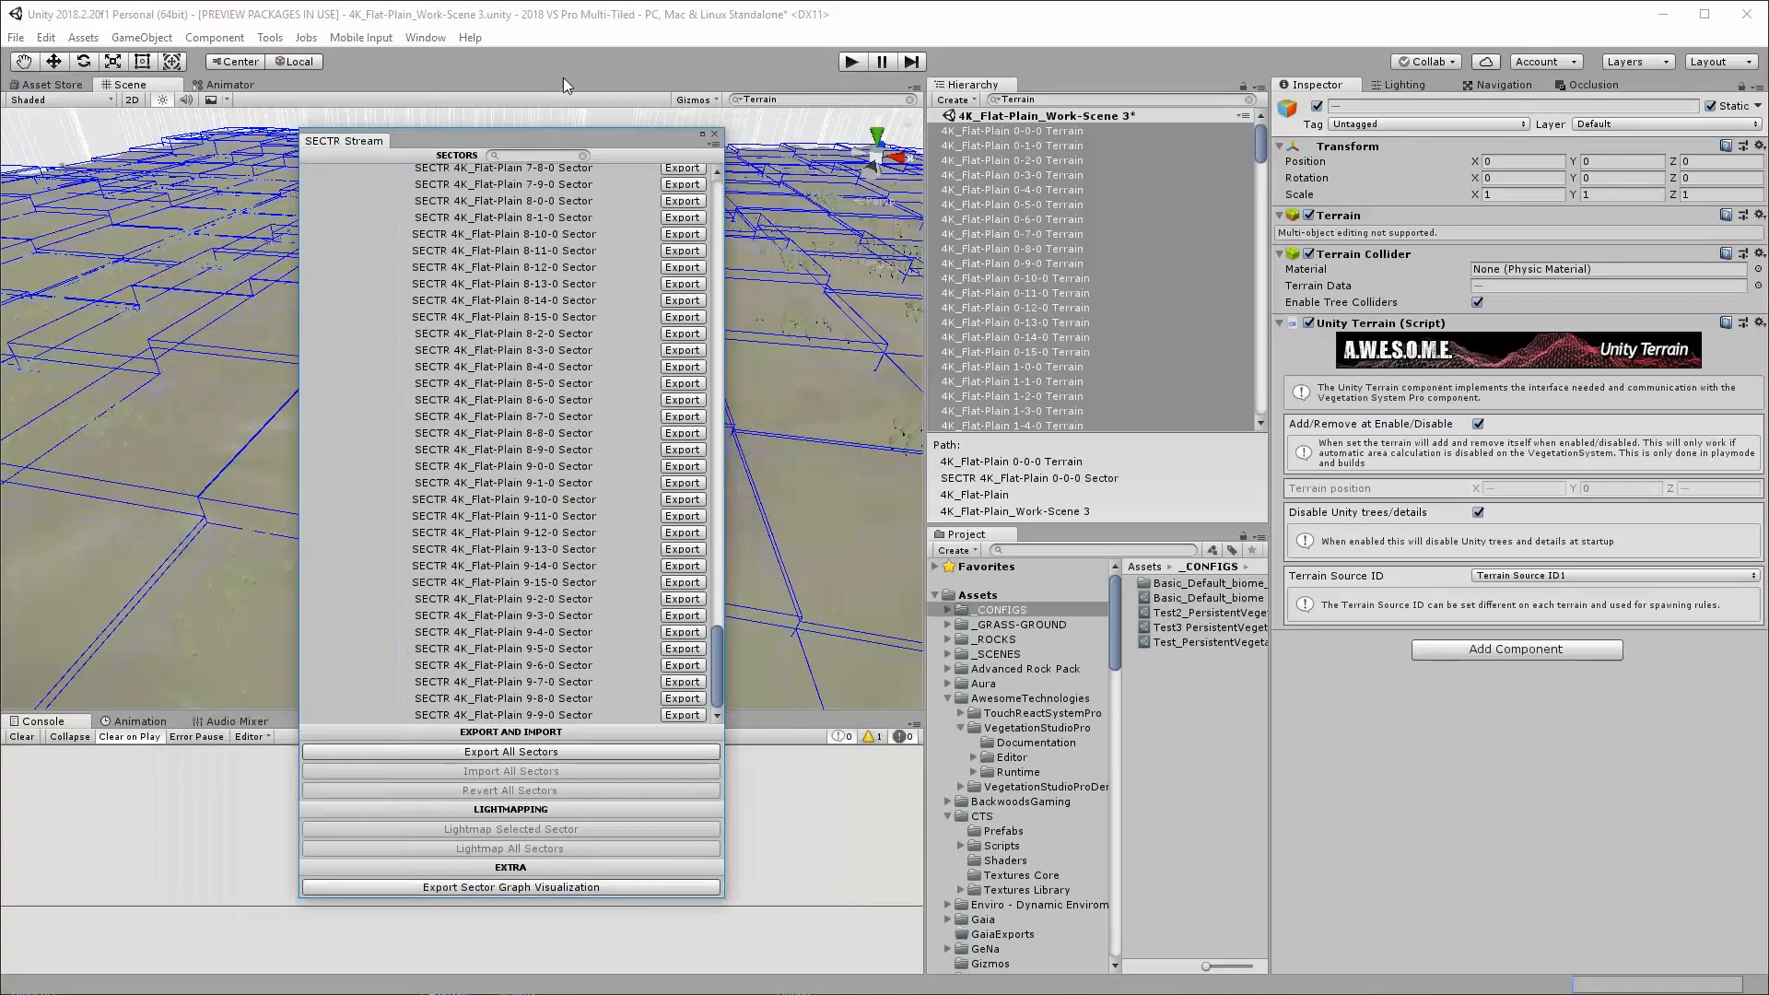
{"action": "left_click", "coordinate": [259, 17]}
{"action": "left_click", "coordinate": [17, 38]}
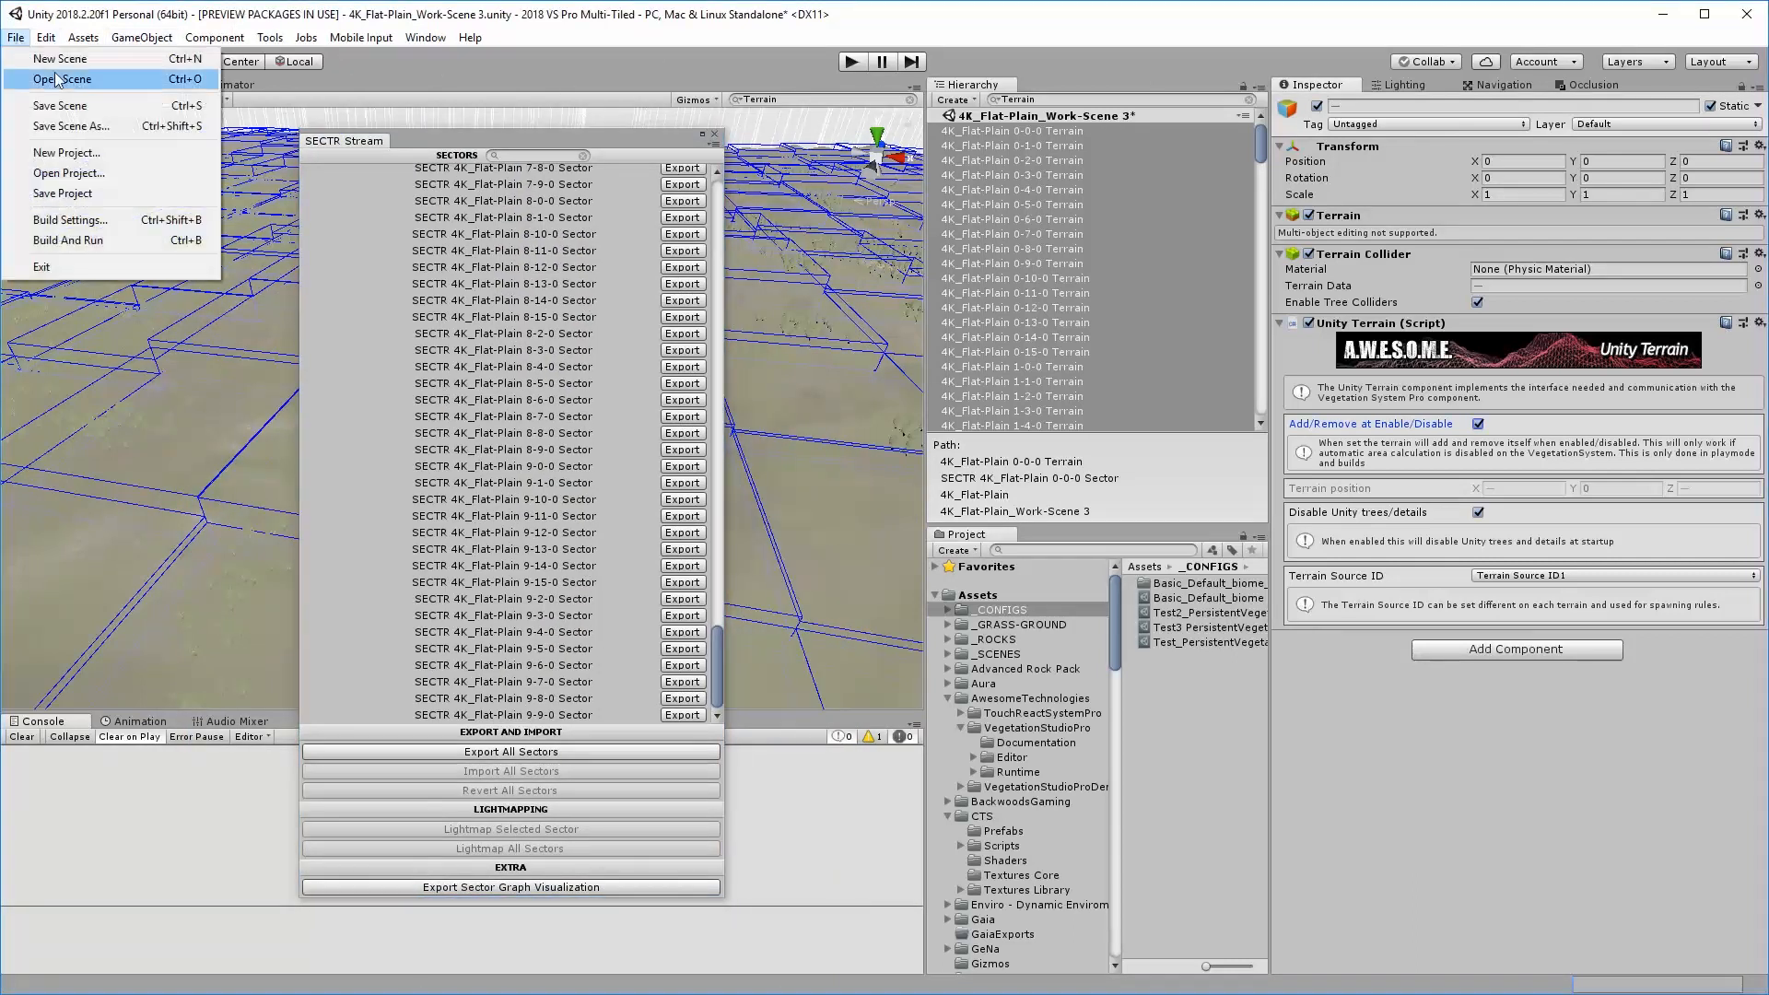
{"action": "left_click", "coordinate": [78, 118]}
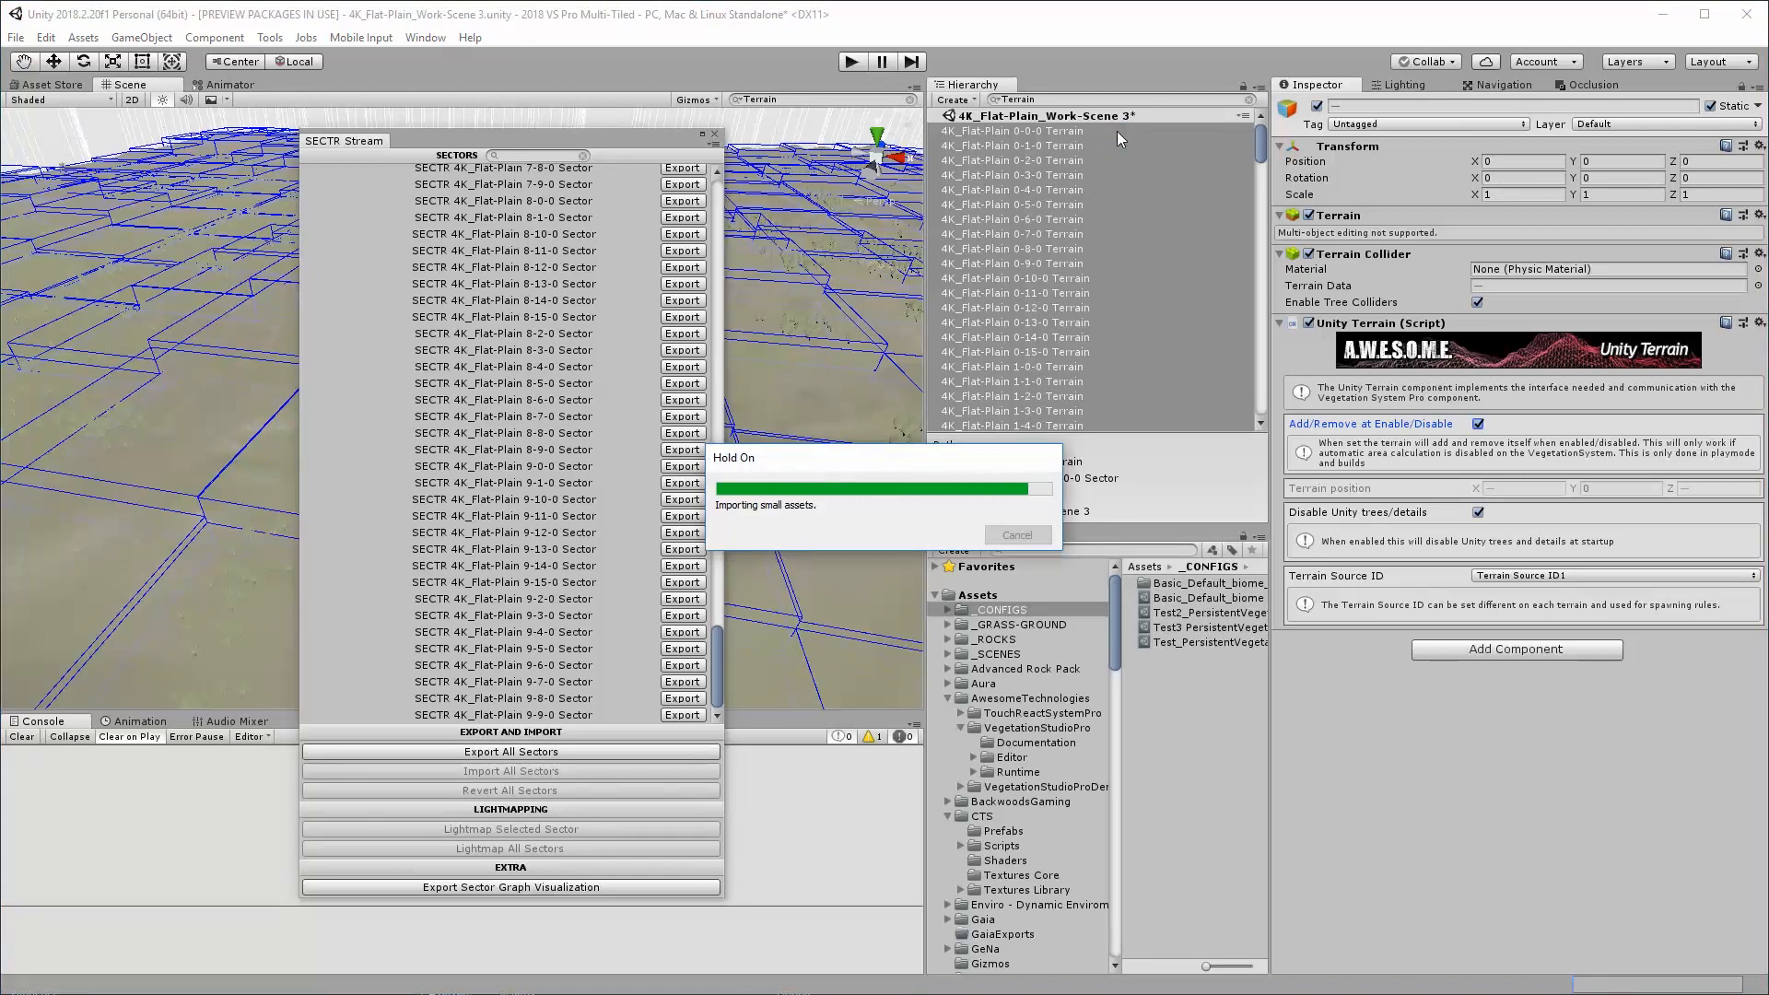
Clear the Hierarchy search filter and export all SECTR sectors without making a backup
{"action": "left_click", "coordinate": [1250, 100]}
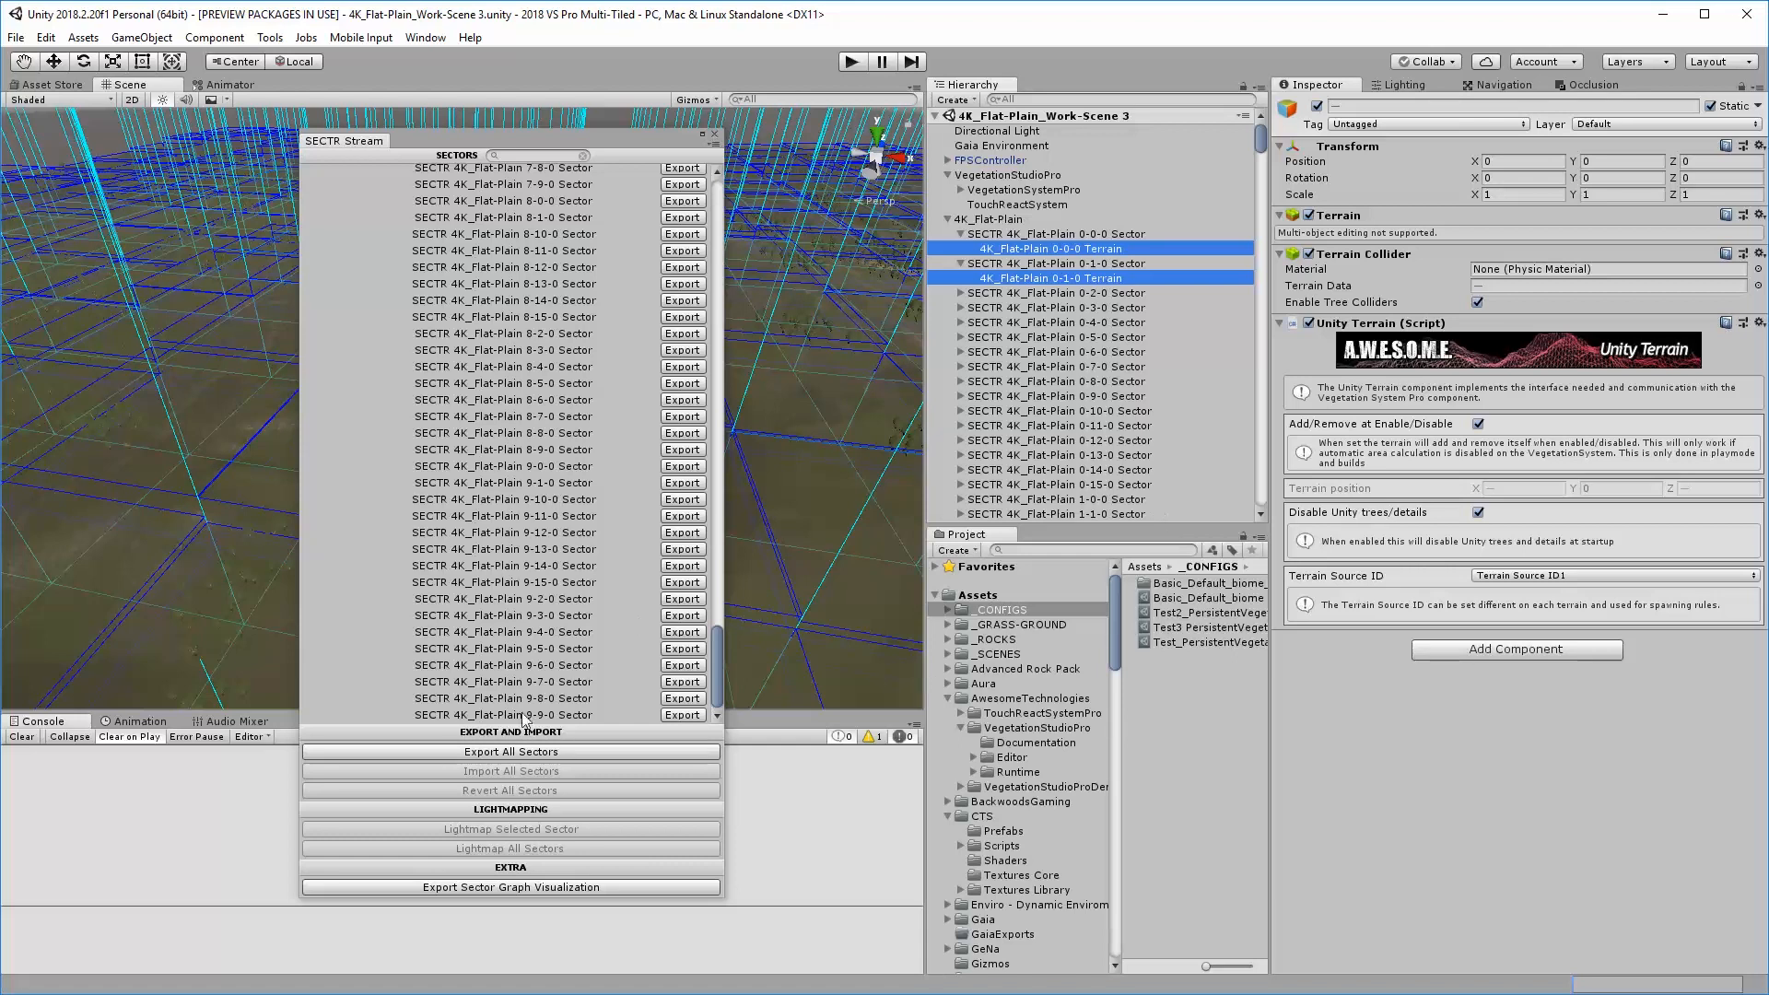
{"action": "left_click", "coordinate": [507, 750]}
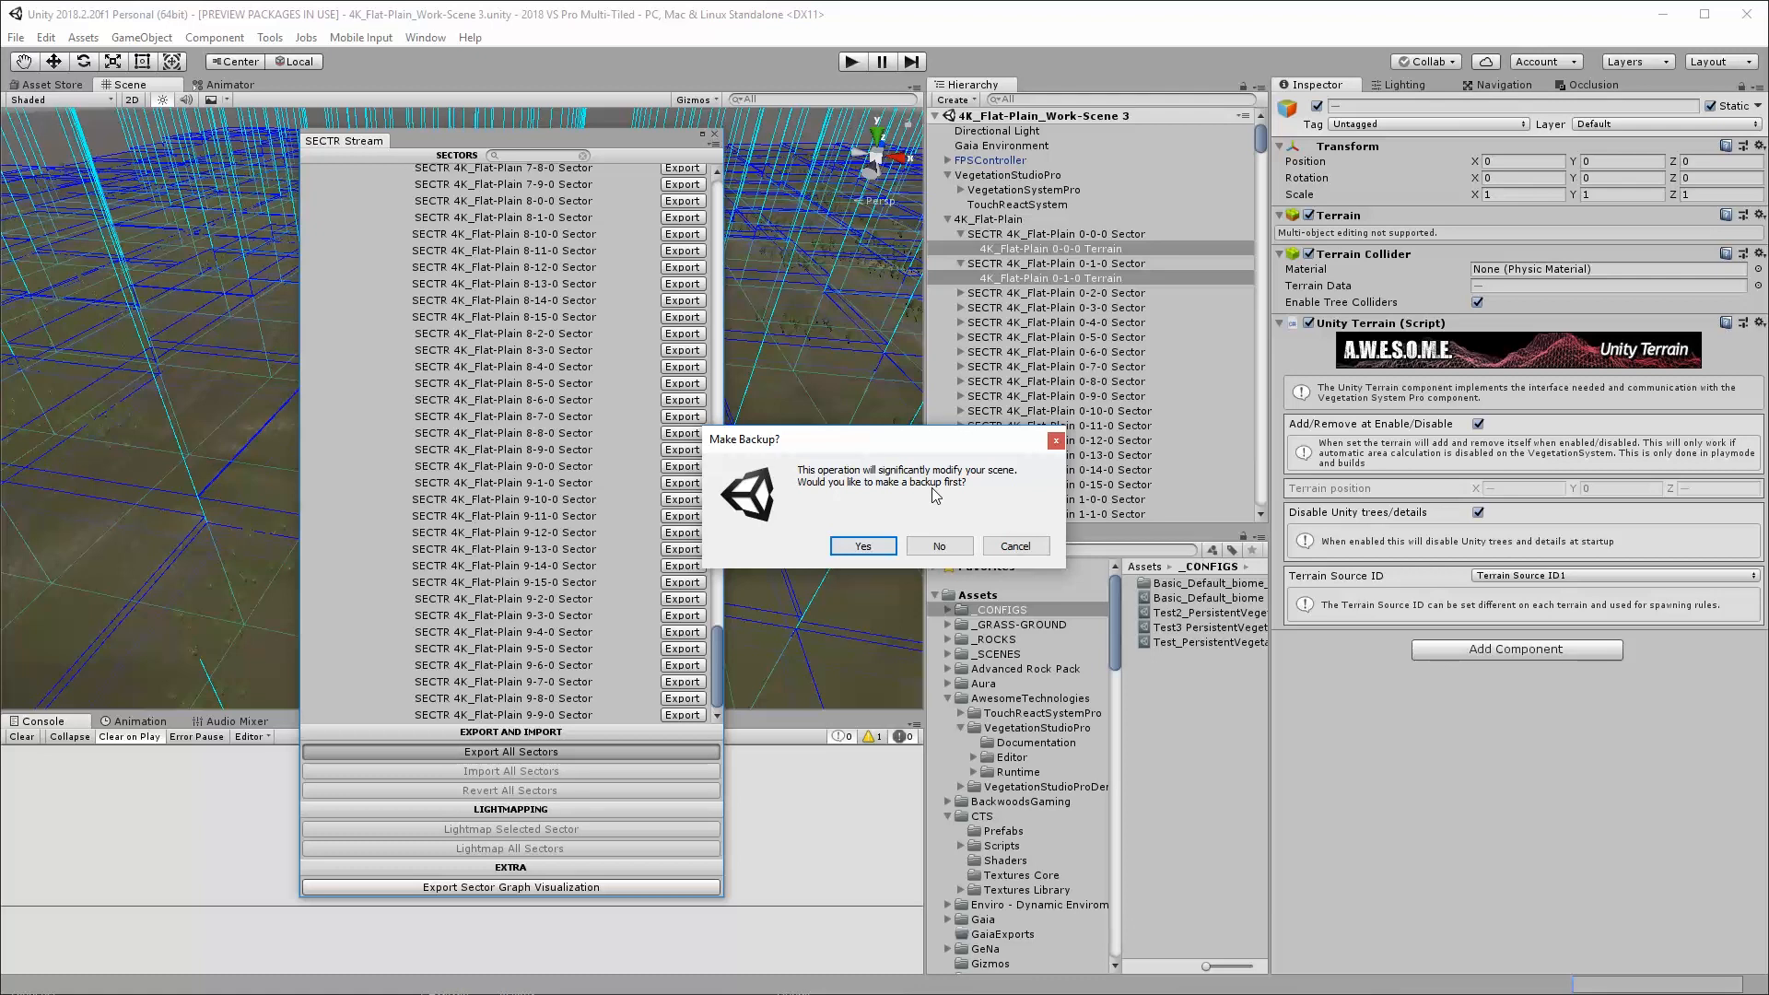
{"action": "left_click", "coordinate": [952, 549]}
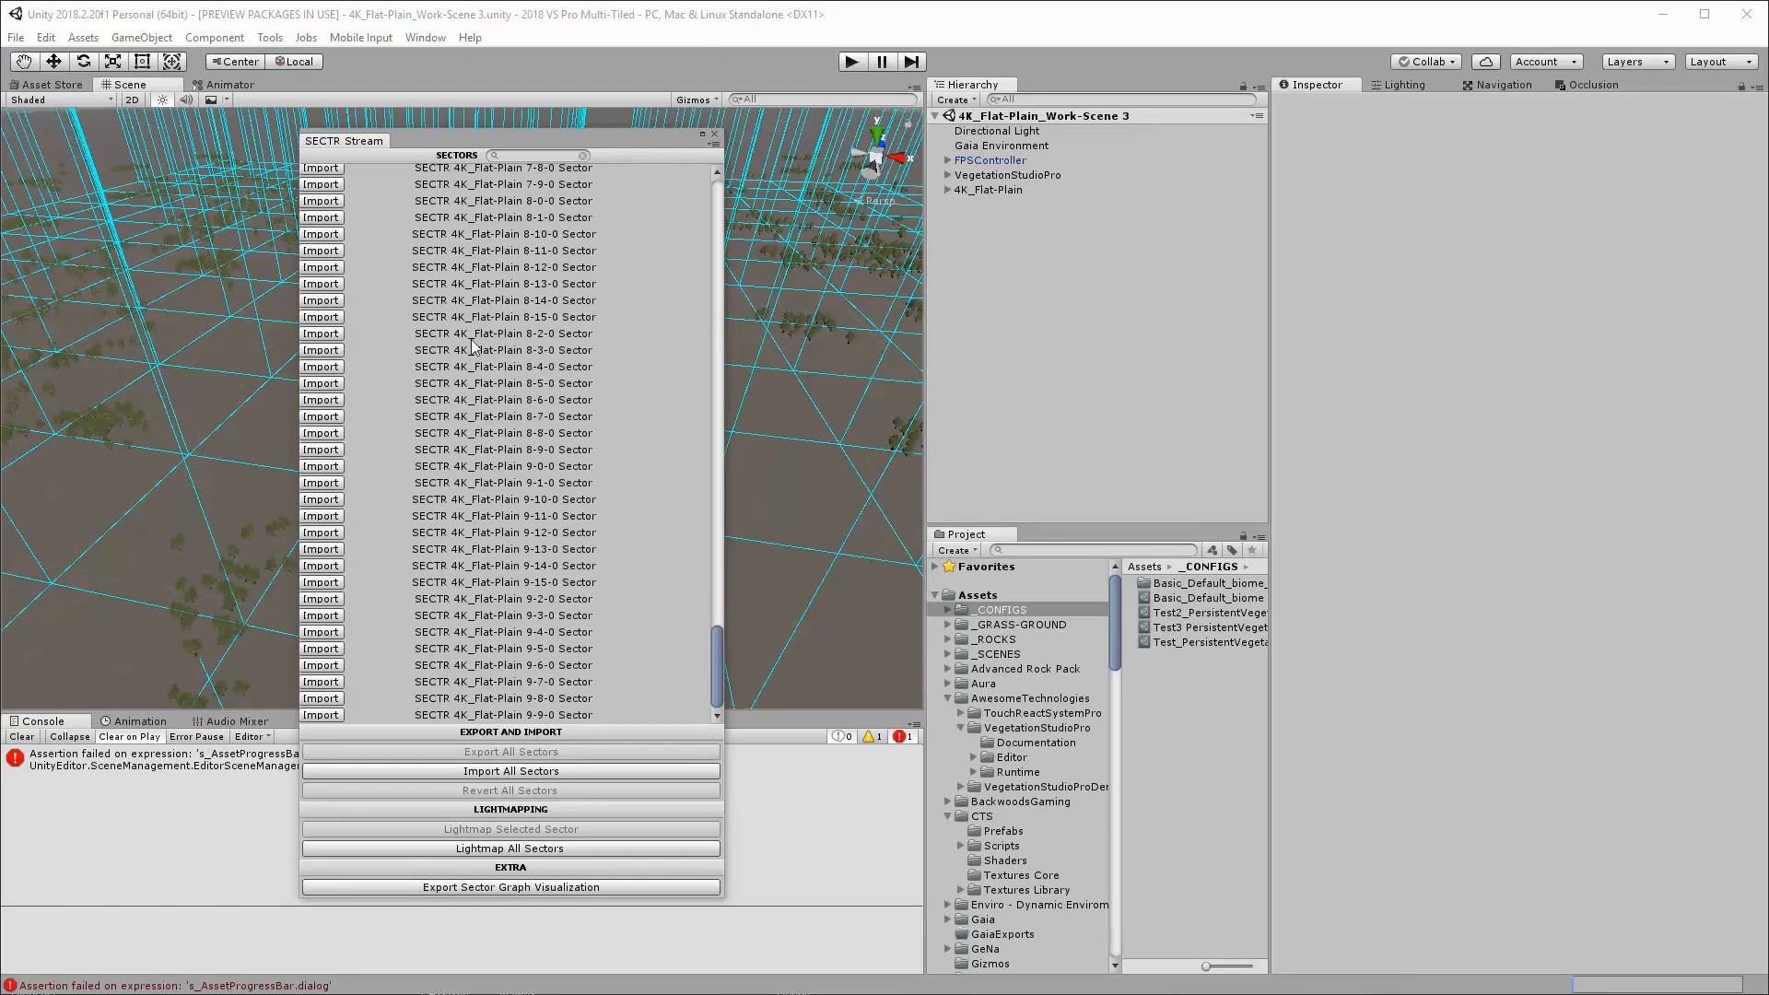
Inspect the components of the exported SECTR 4K_Flat-Plain 0-0-0 Sector
{"action": "left_click_drag", "start_coordinate": [529, 150], "coordinate": [693, 145]}
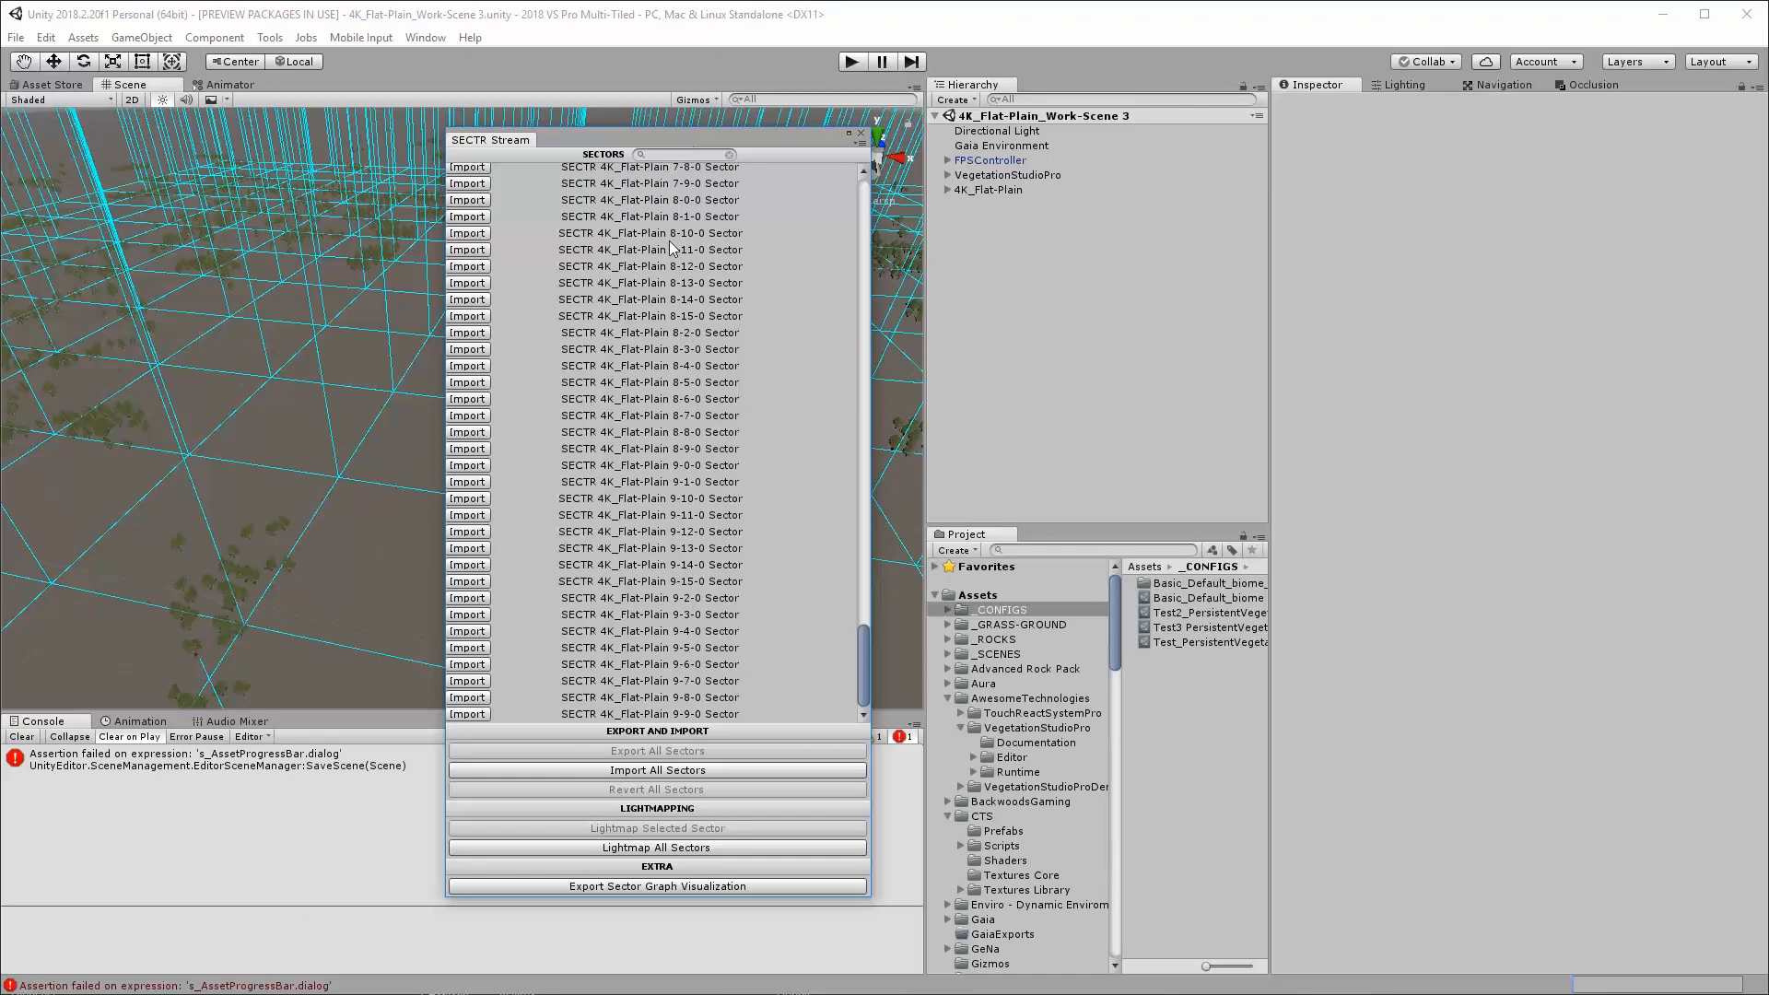
{"action": "left_click", "coordinate": [946, 188]}
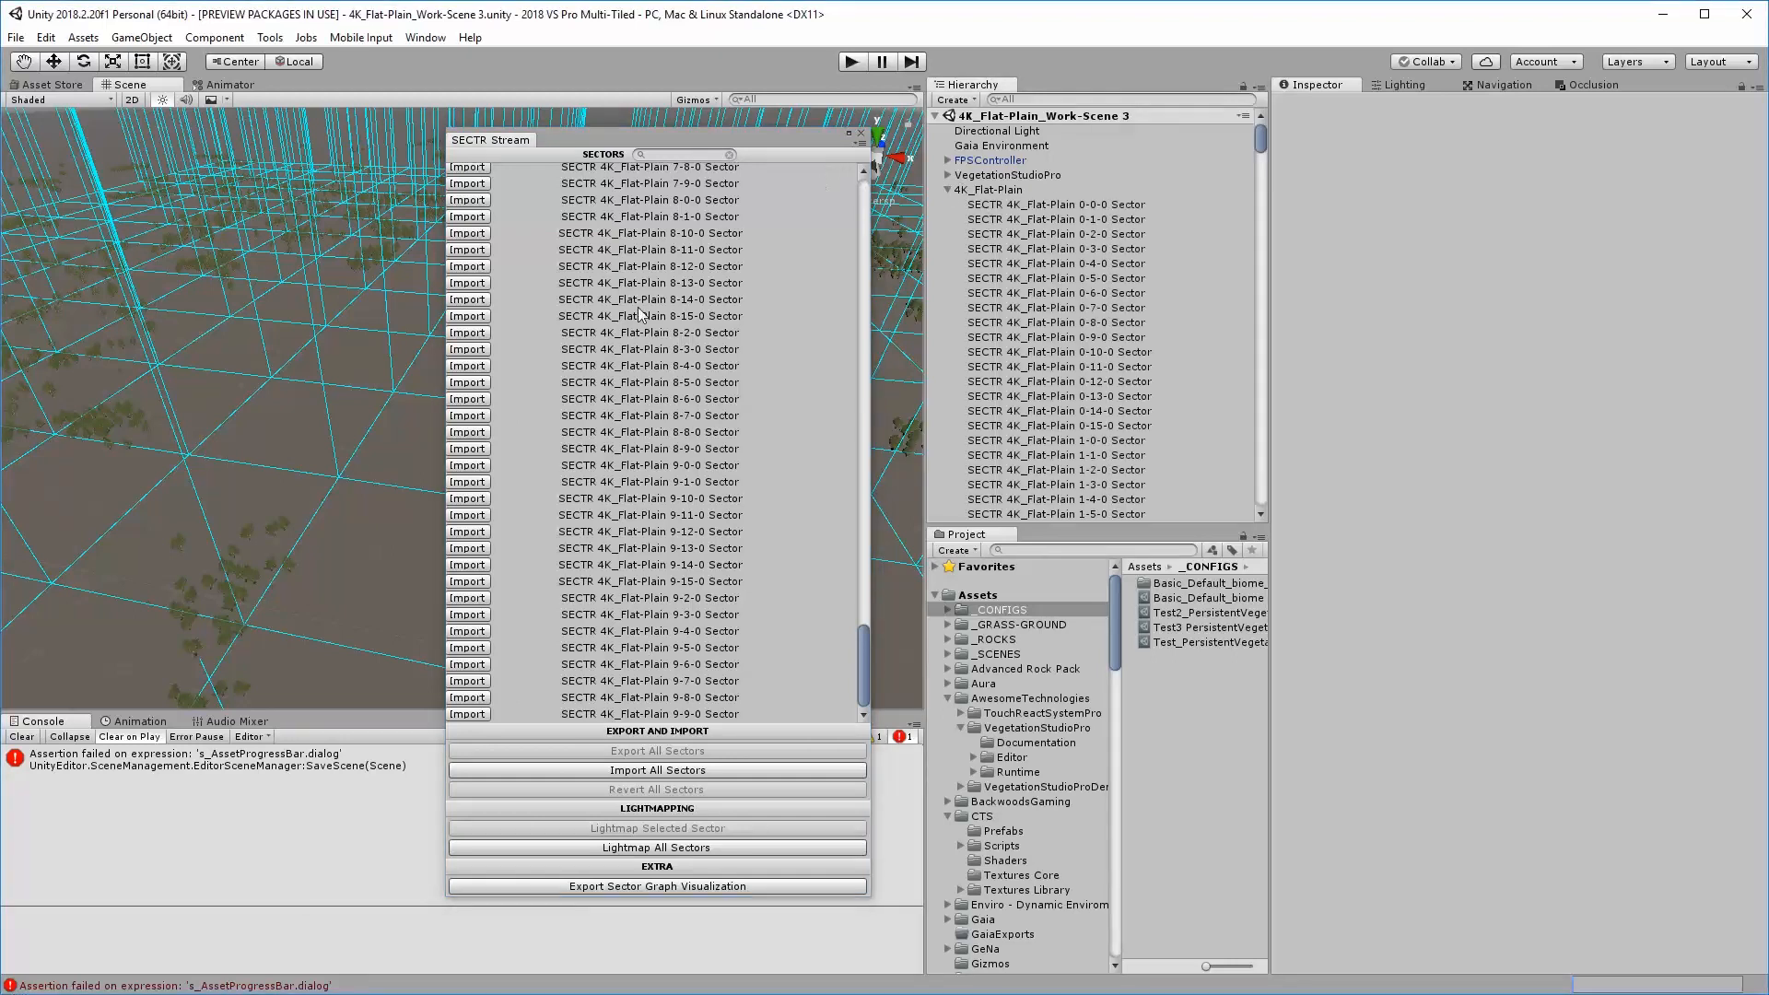
{"action": "left_click", "coordinate": [1036, 205]}
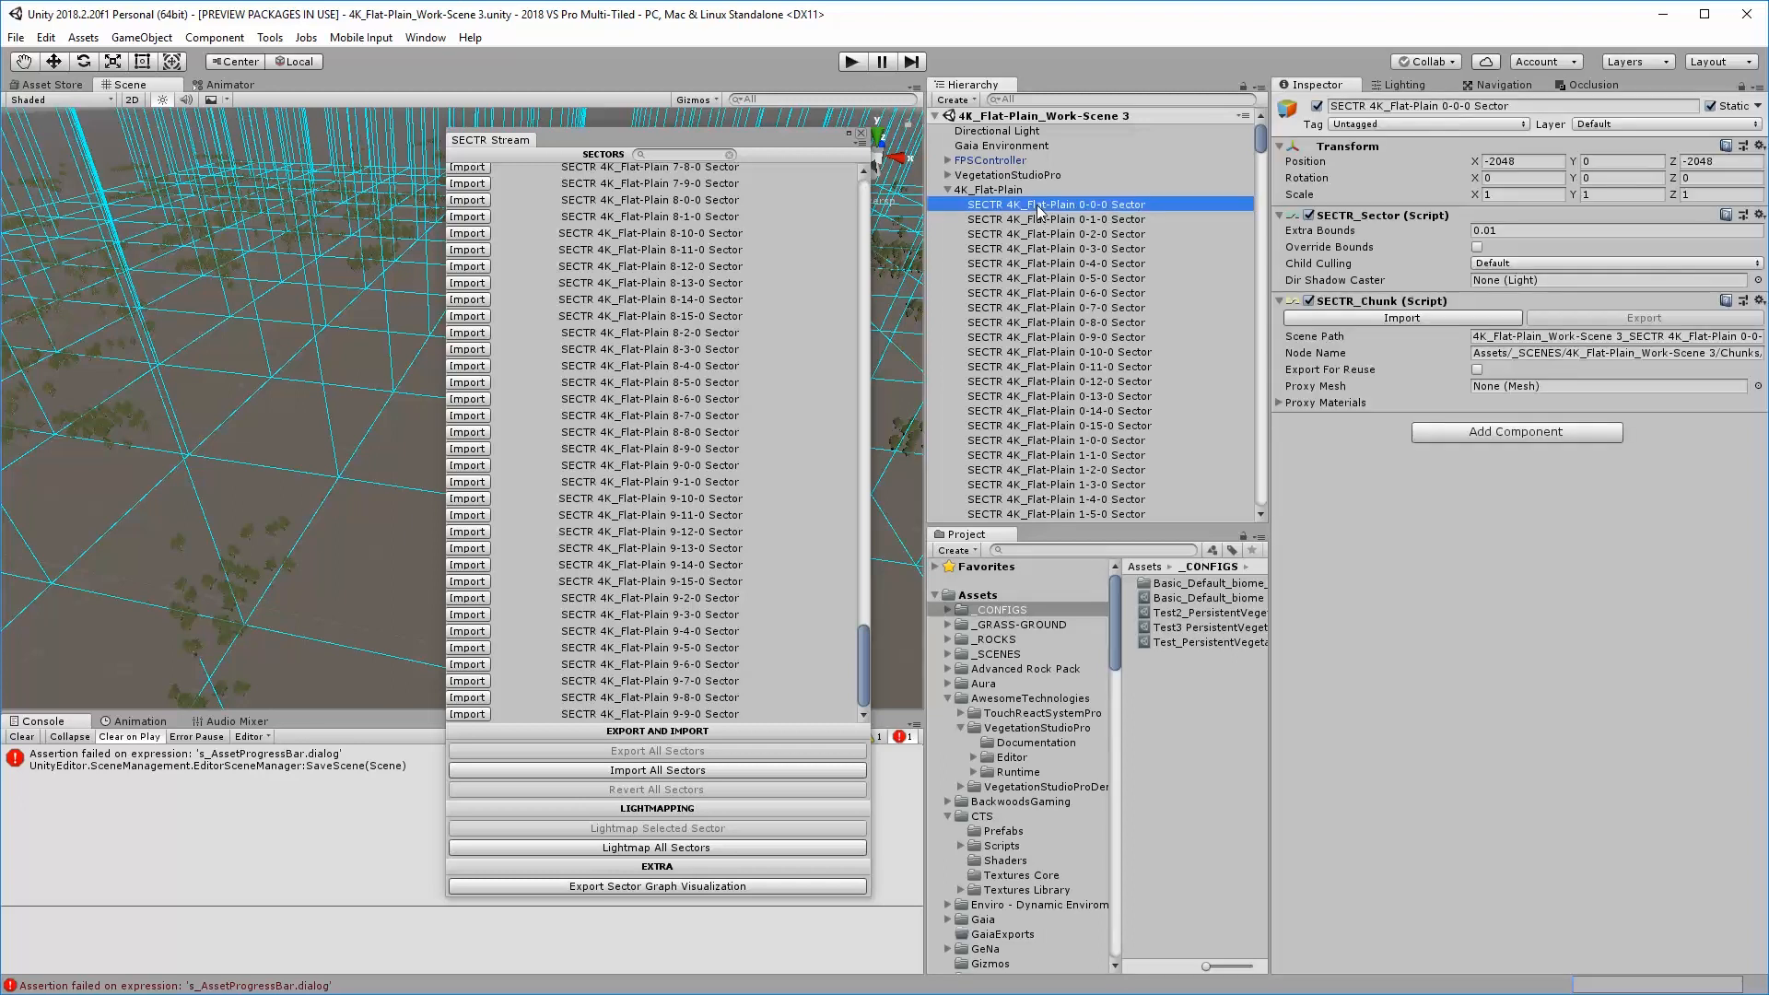
Close the SECTR Stream window and clear the Console messages
{"action": "left_click", "coordinate": [862, 134]}
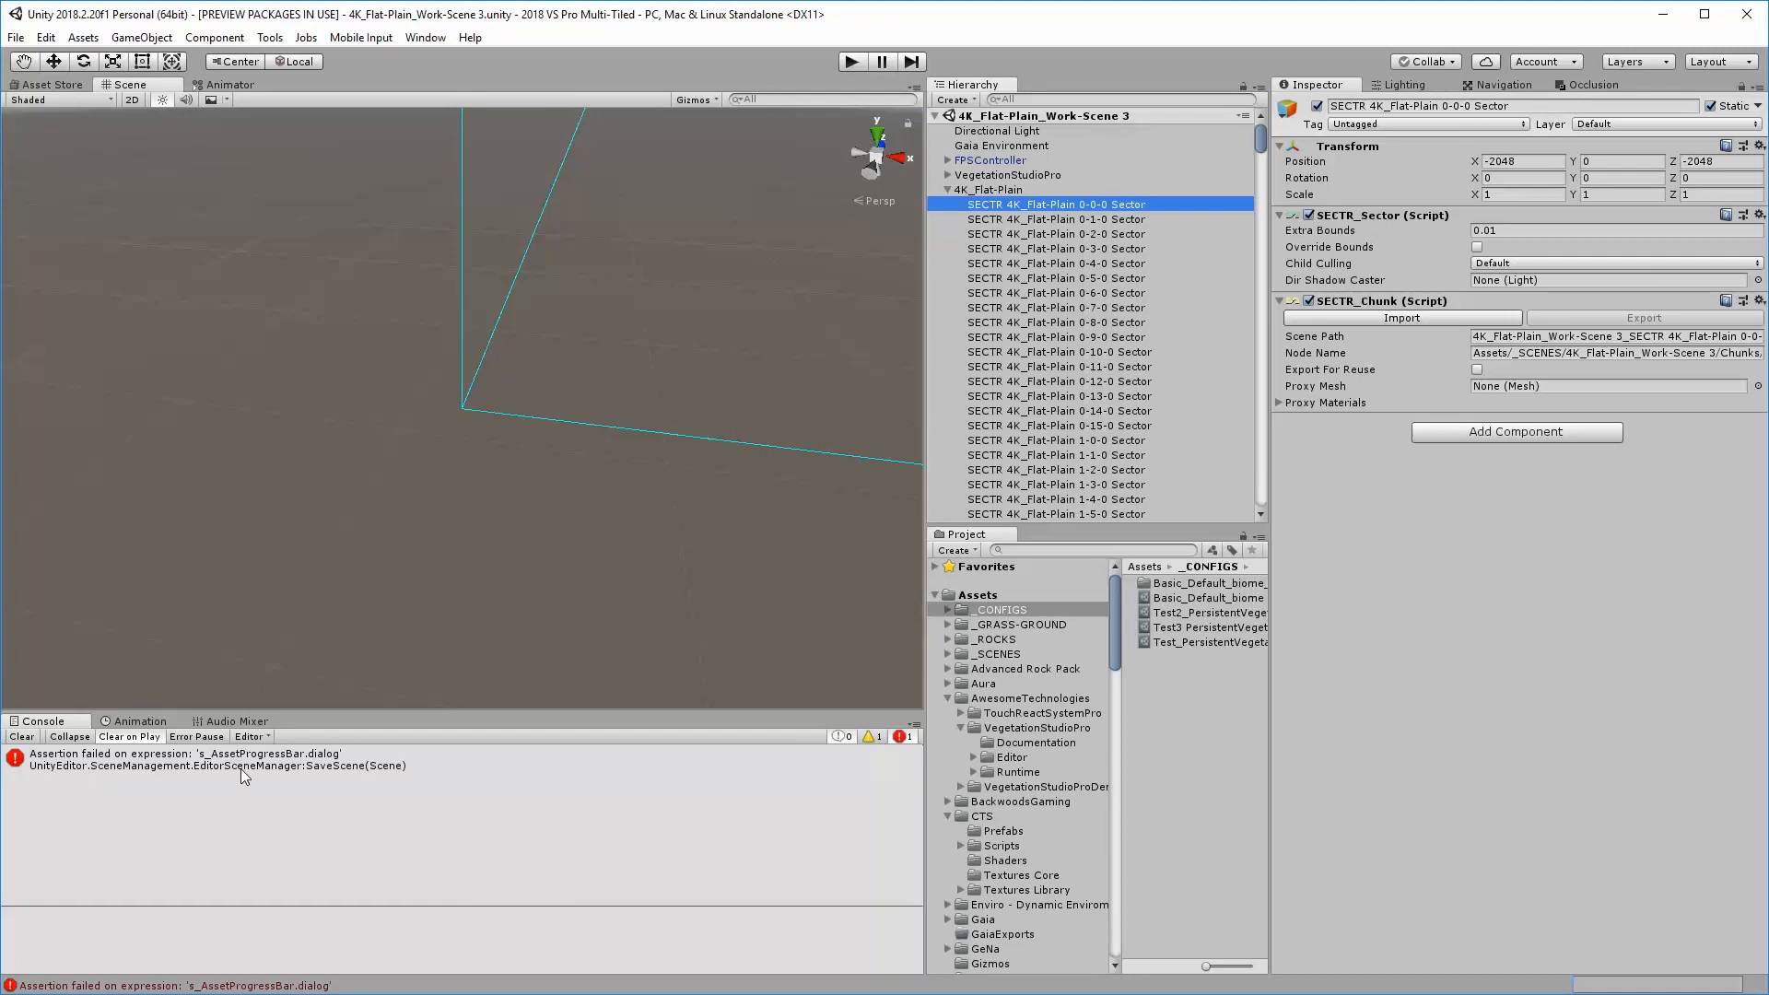
{"action": "left_click", "coordinate": [22, 738]}
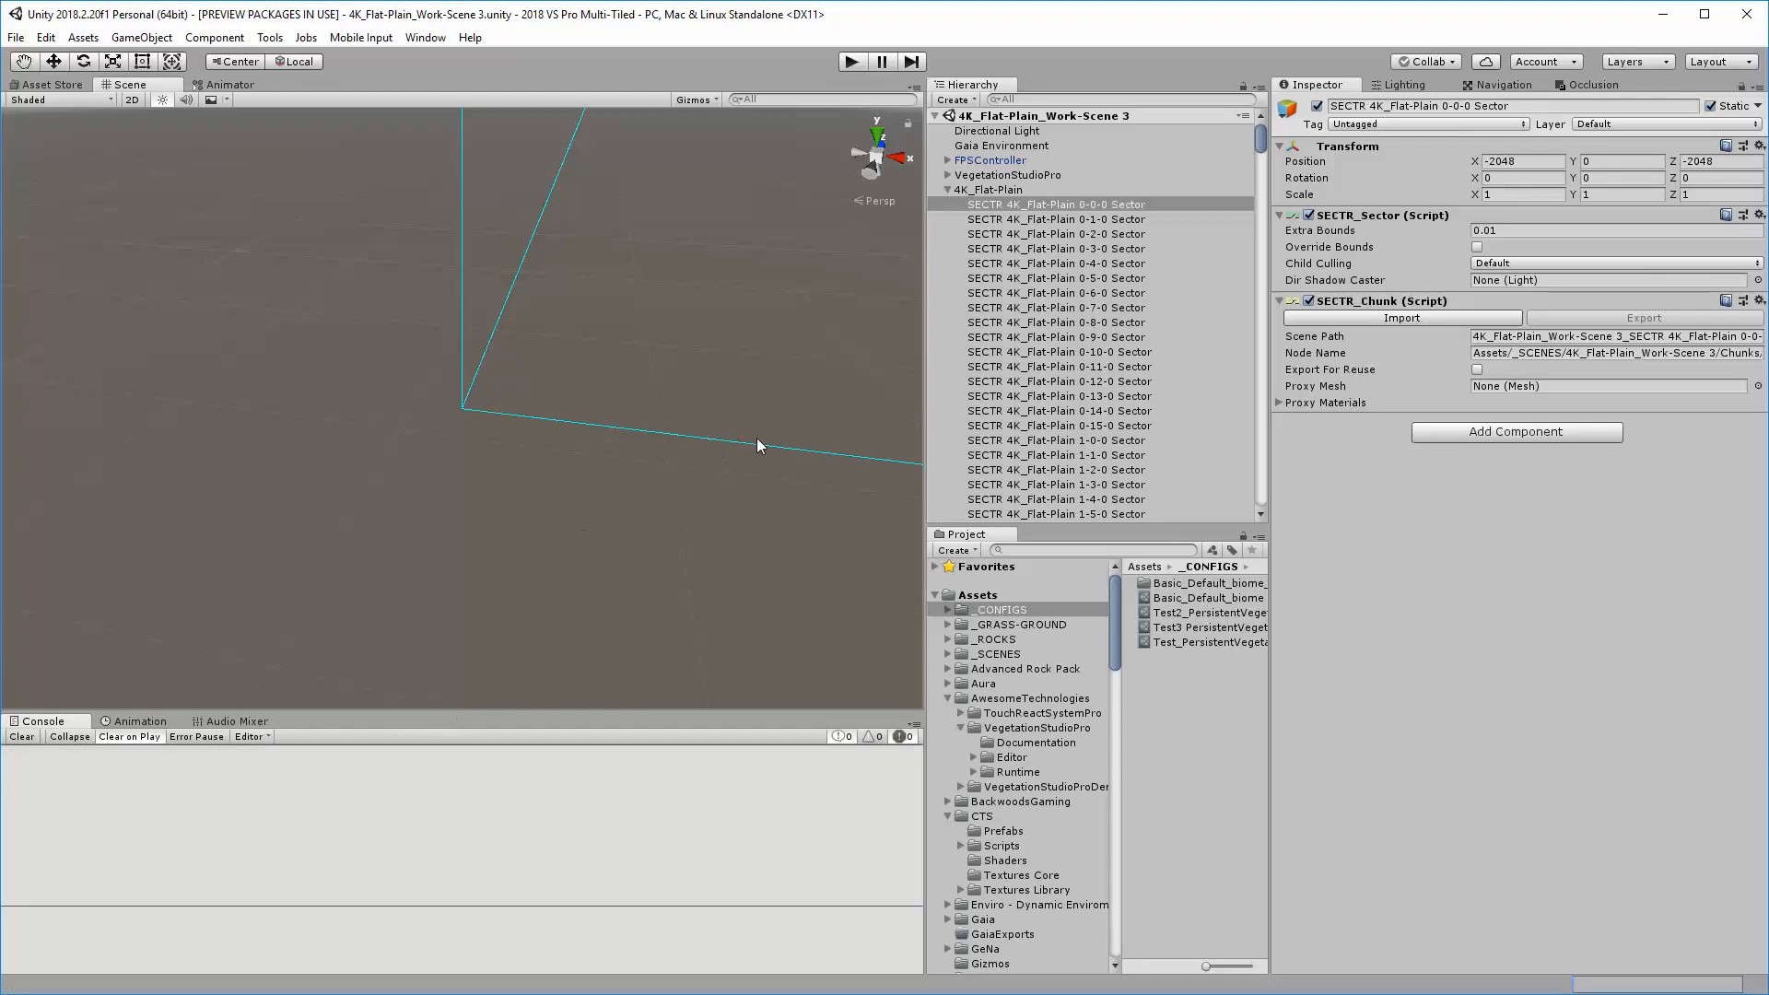
{"action": "left_click_drag", "start_coordinate": [811, 373], "coordinate": [727, 553], "text": "alt"}
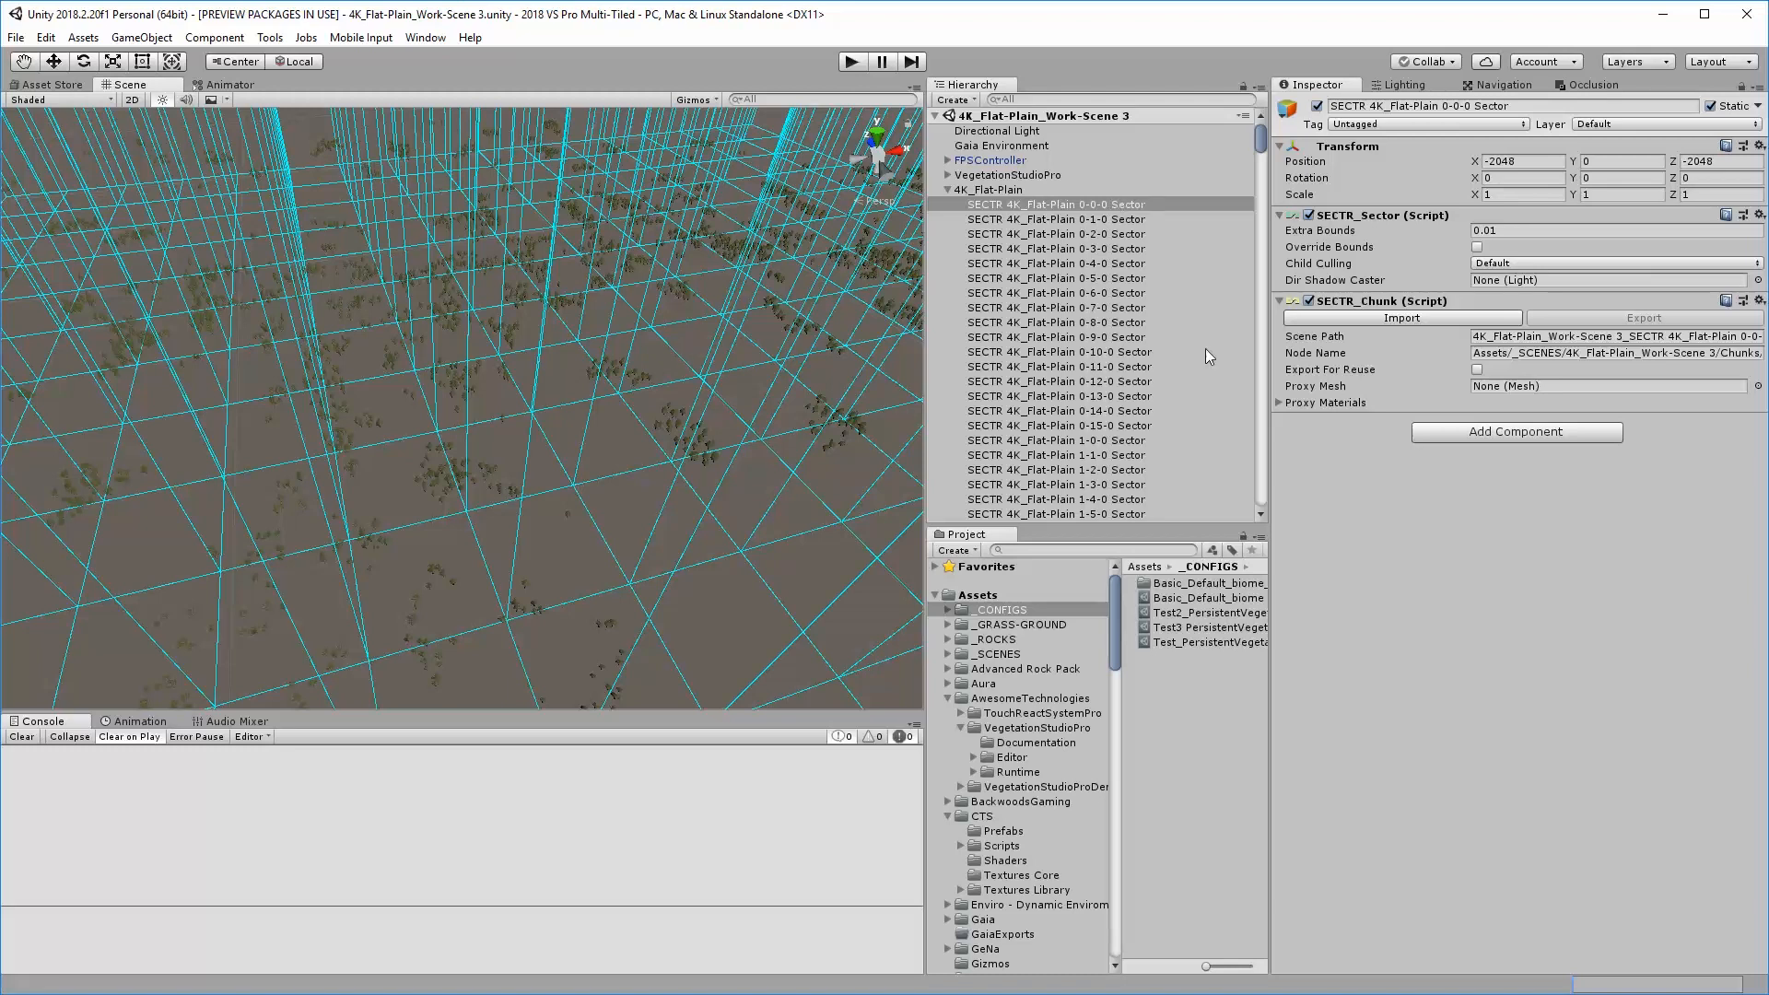
Collapse the 4K_Flat-Plain group and examine the FPSController's SECTR_Region Loader settings and its load area in the scene
{"action": "left_click", "coordinate": [947, 189]}
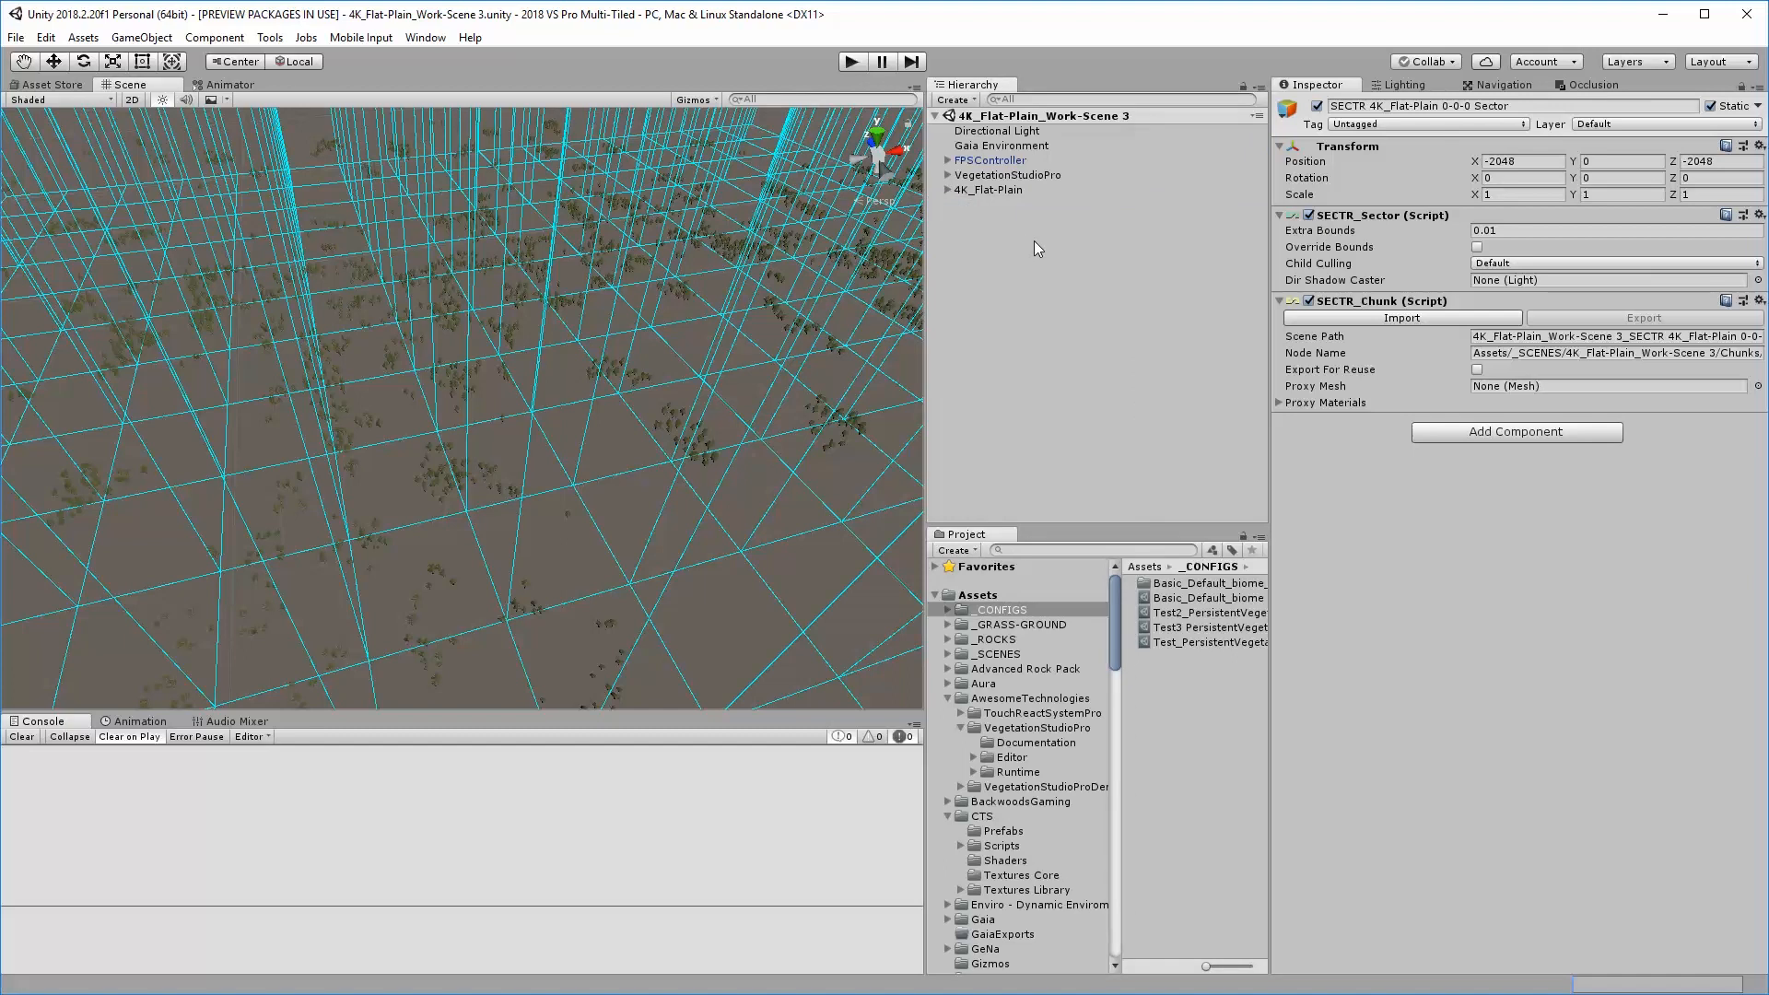
{"action": "left_click", "coordinate": [1006, 131]}
{"action": "left_click", "coordinate": [998, 160]}
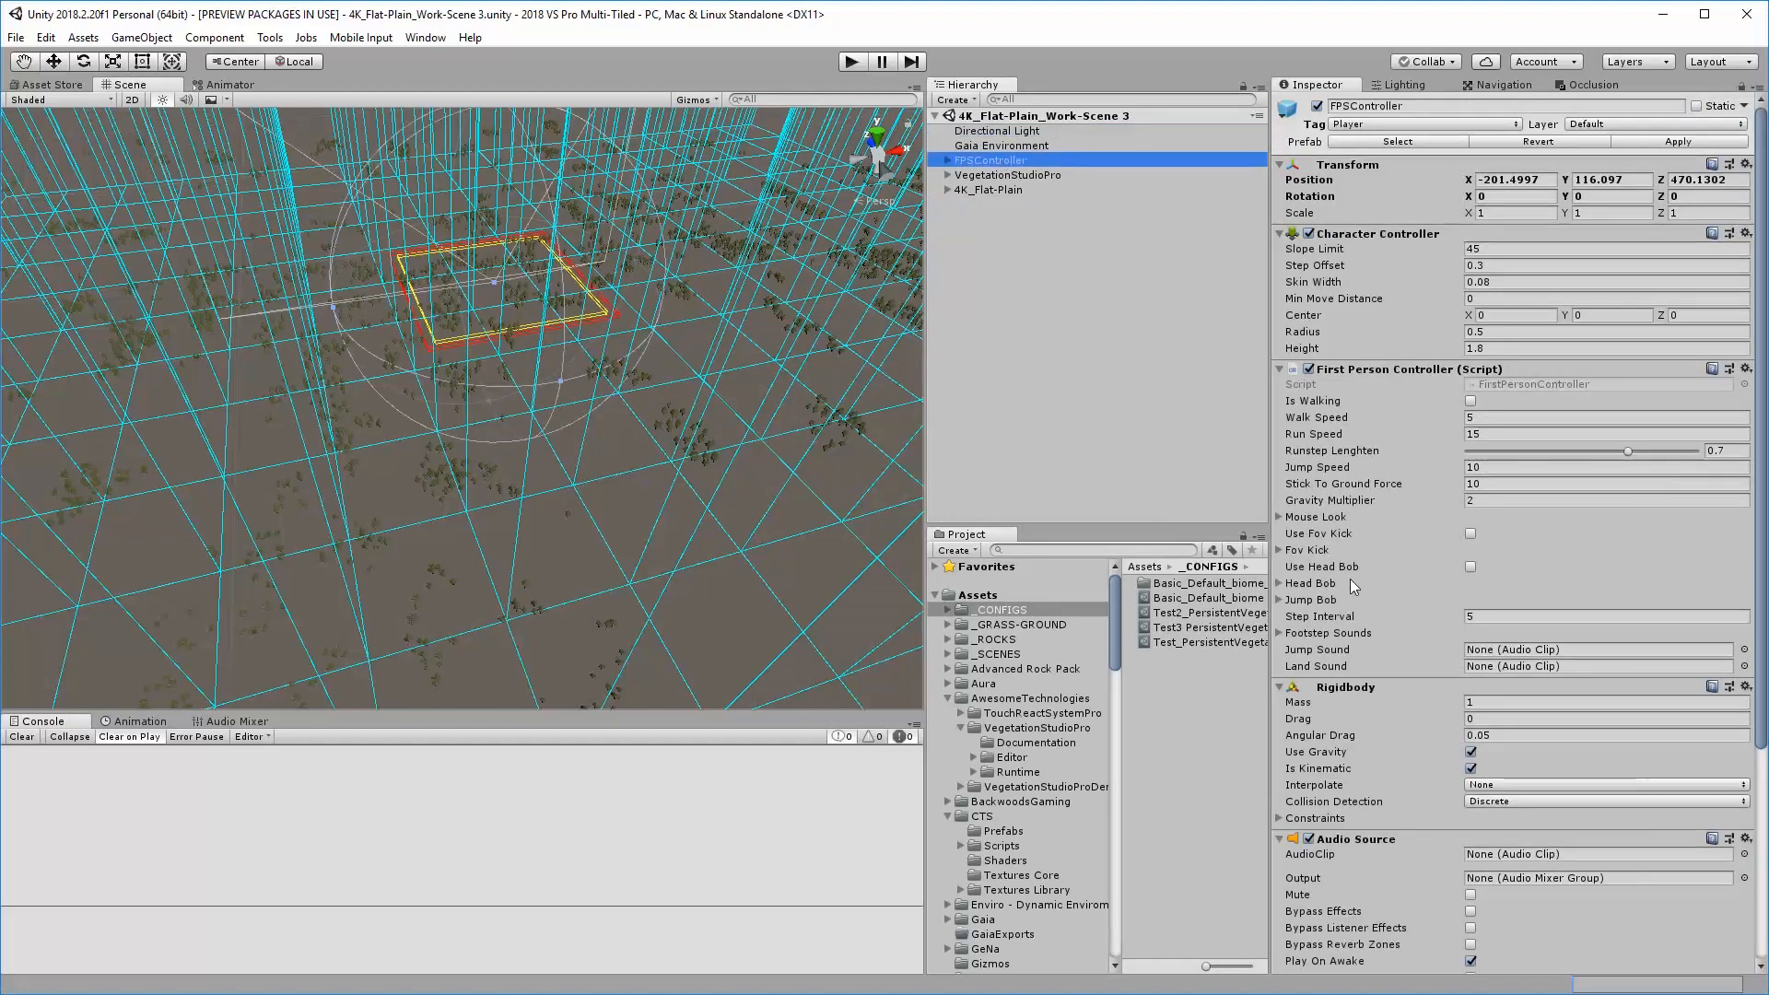
{"action": "scroll", "coordinate": [1445, 693], "scroll_direction": "down", "scroll_amount": 5}
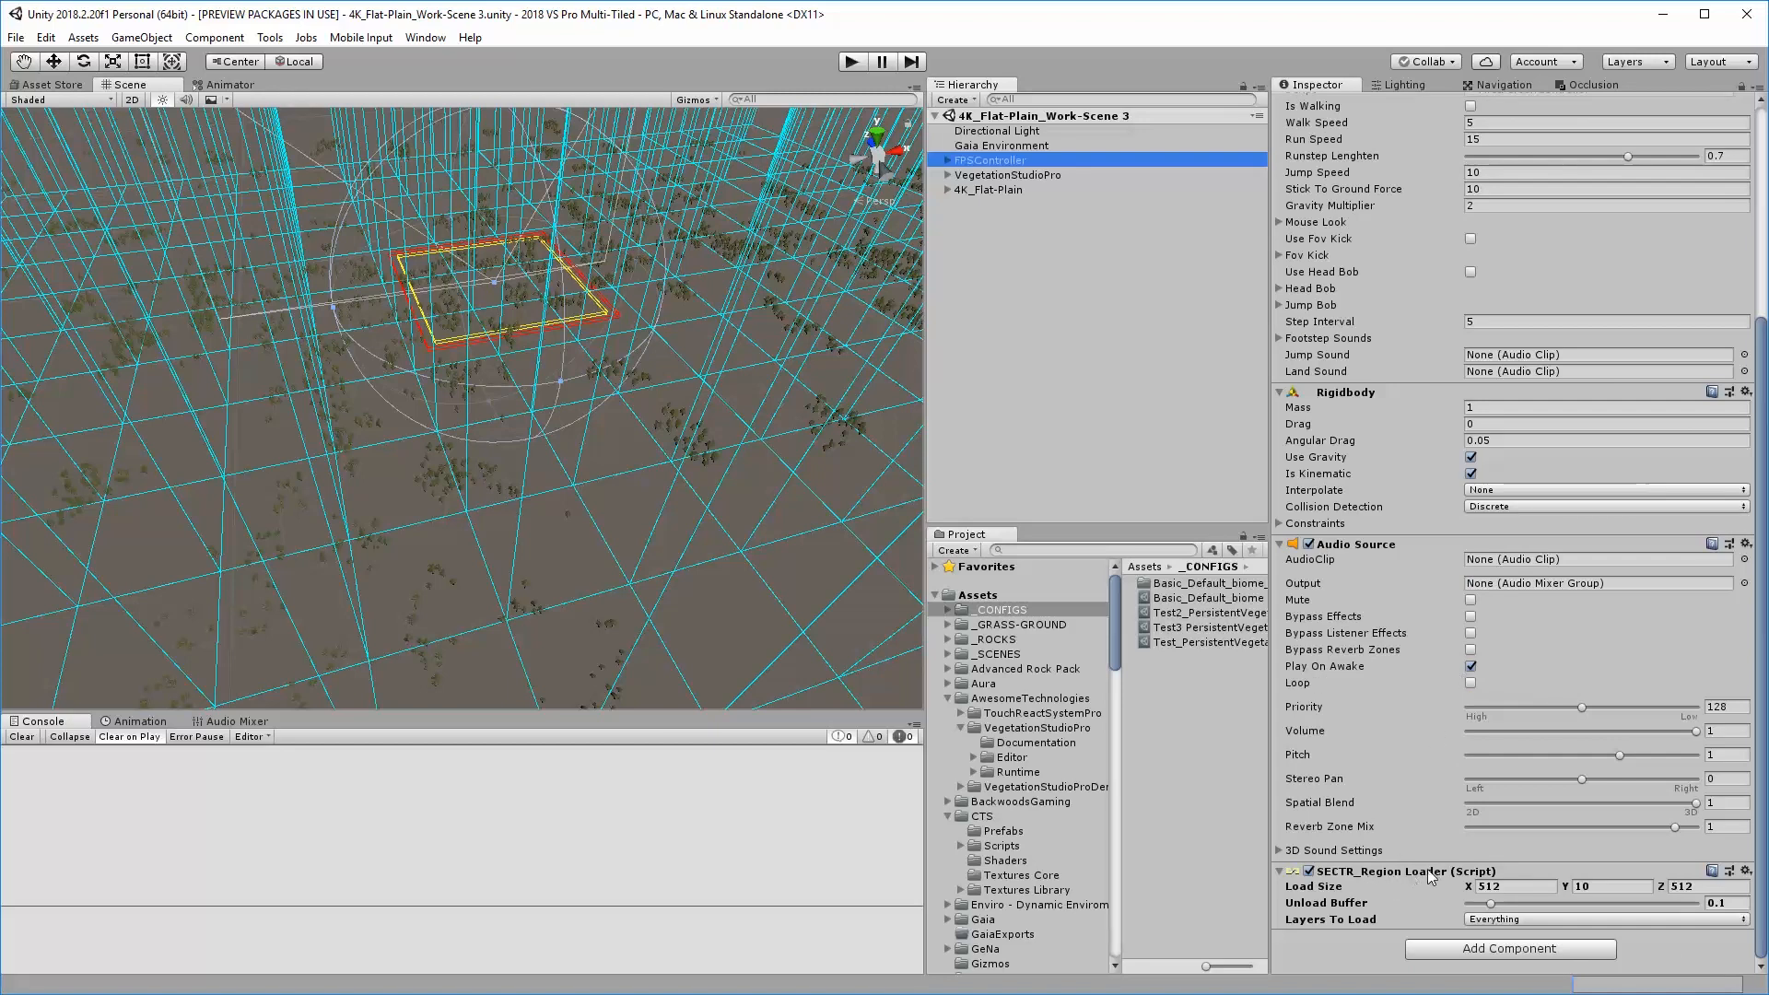
{"action": "left_click", "coordinate": [1508, 951]}
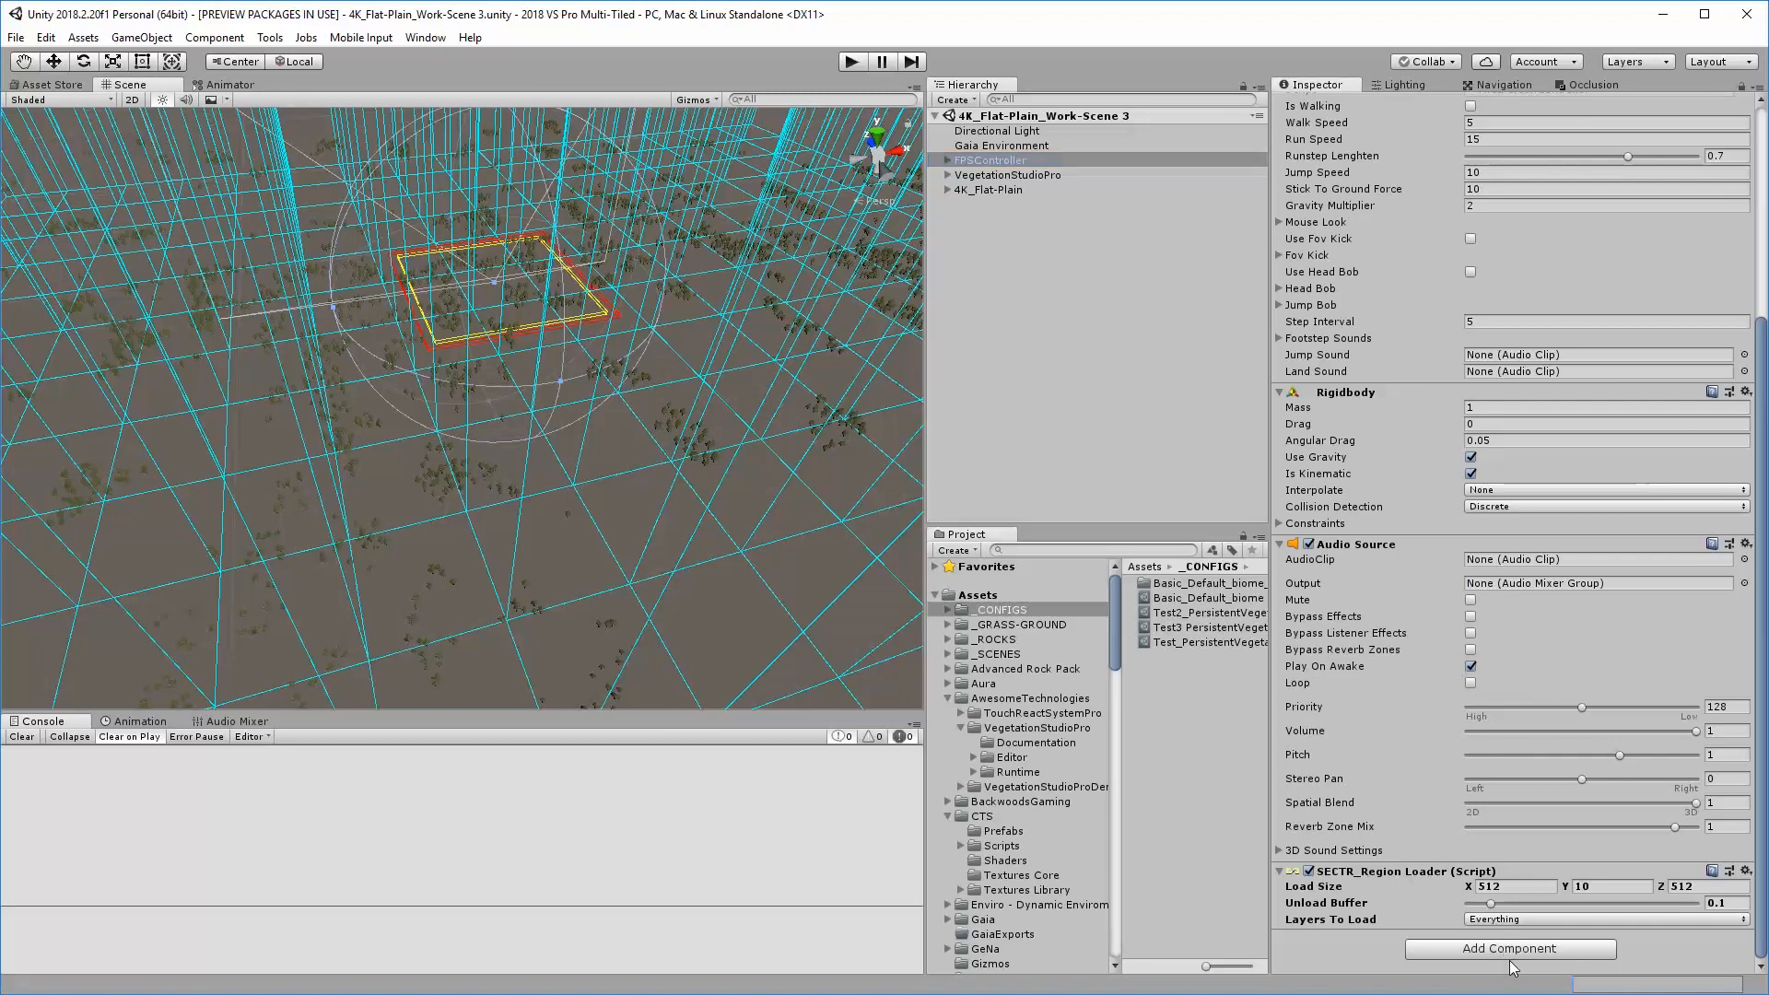
{"action": "left_click", "coordinate": [1129, 457]}
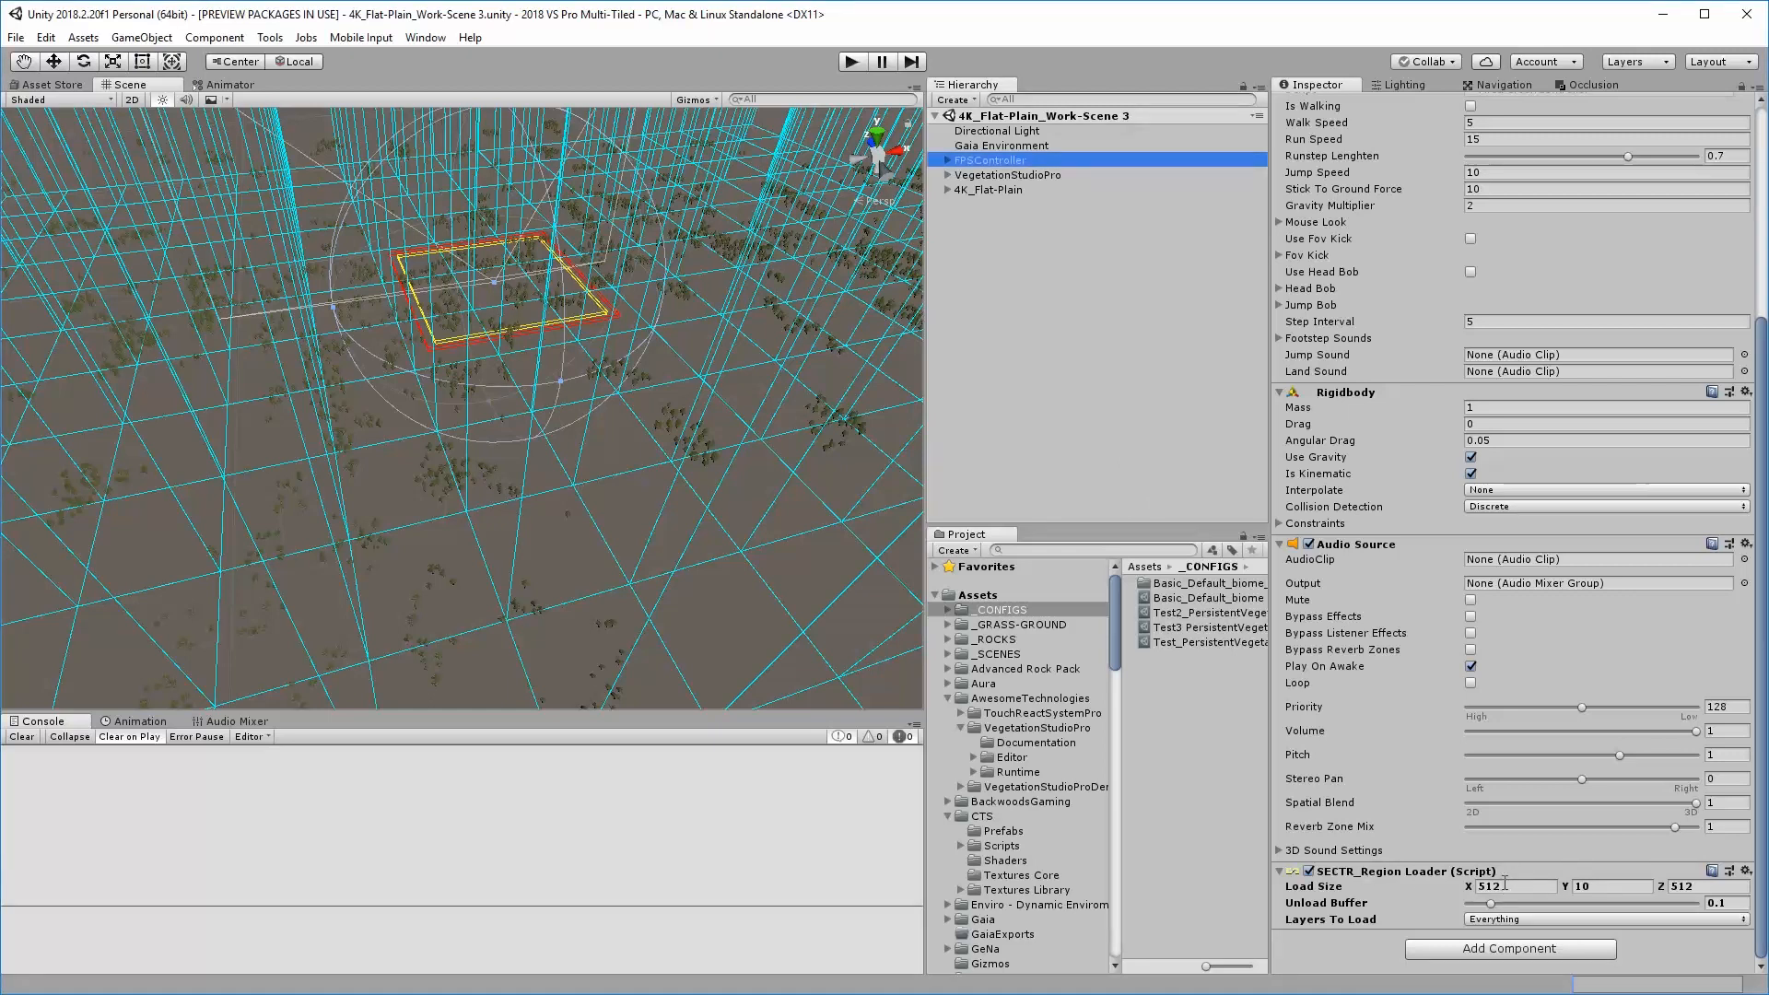
{"action": "right_click_drag", "start_coordinate": [535, 342], "coordinate": [512, 348]}
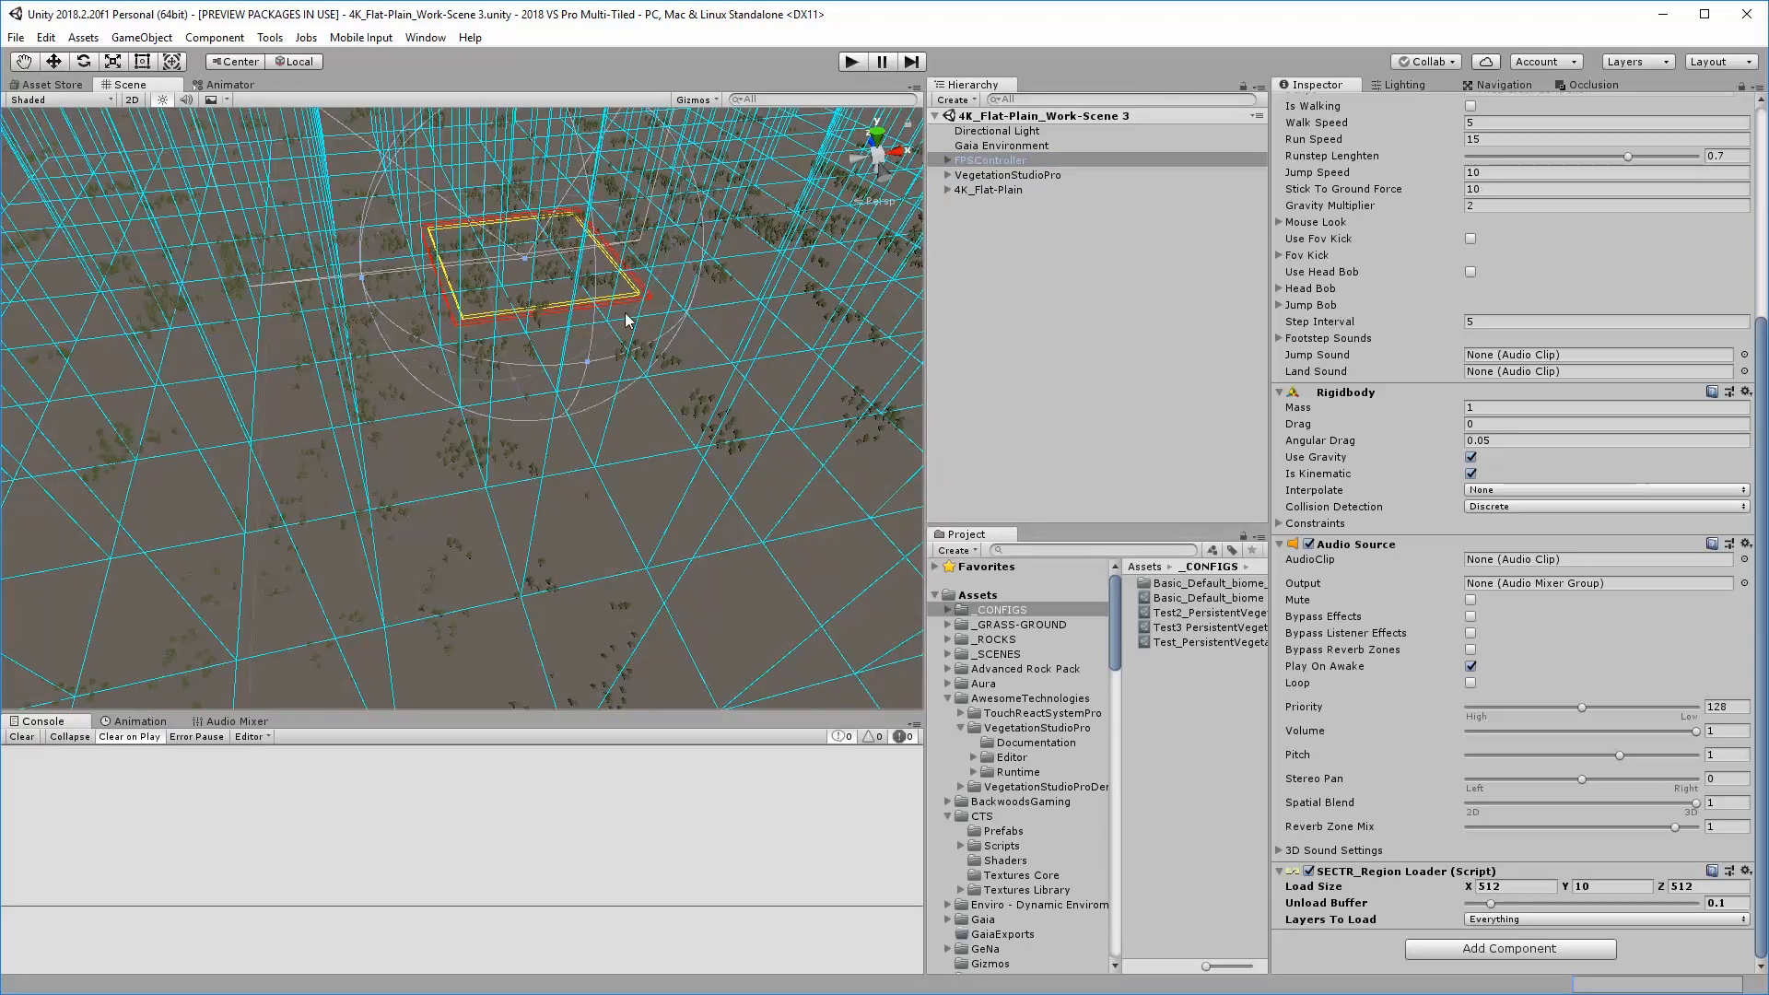
{"action": "mouse_move", "coordinate": [525, 290]}
{"action": "right_mouse_down"}
{"action": "mouse_move", "coordinate": [569, 220]}
{"action": "mouse_move", "coordinate": [572, 158]}
{"action": "mouse_move", "coordinate": [507, 320]}
{"action": "right_mouse_up"}
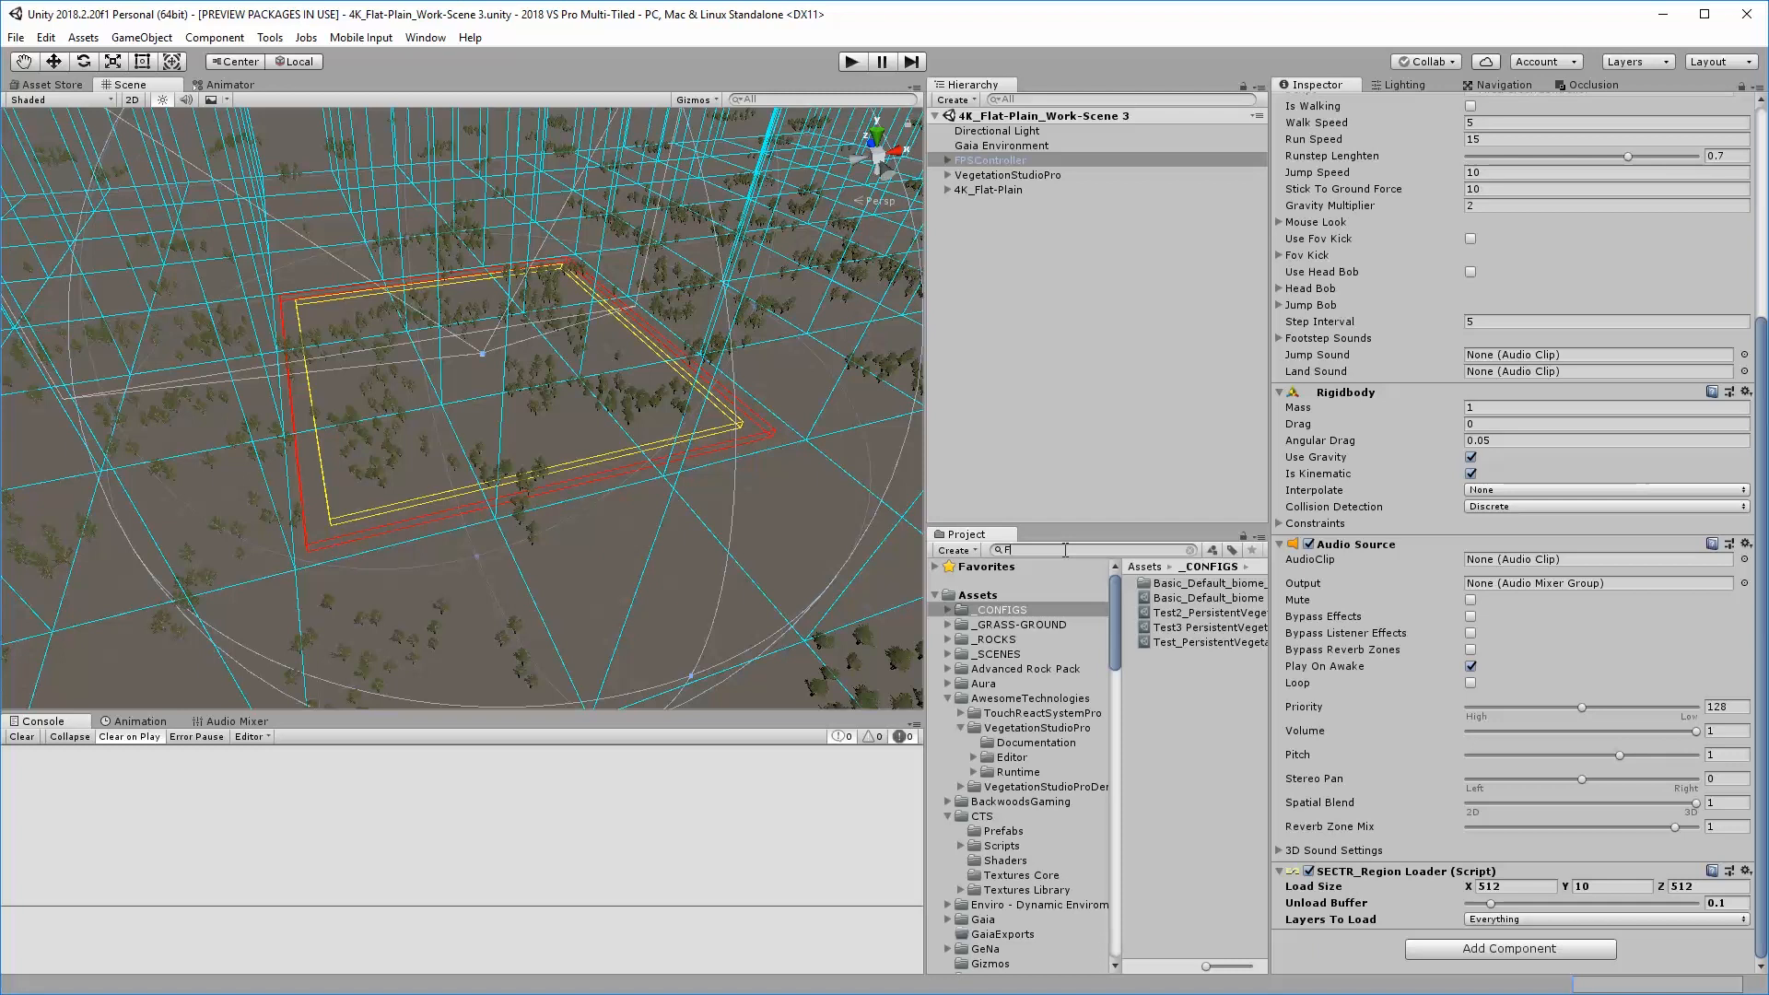
Find the Advanced FPS Counter prefab by searching for FPS, add it to the scene and turn off its Average FPS and MinMax FPS
{"action": "left_click_drag", "start_coordinate": [1211, 597], "coordinate": [1081, 457]}
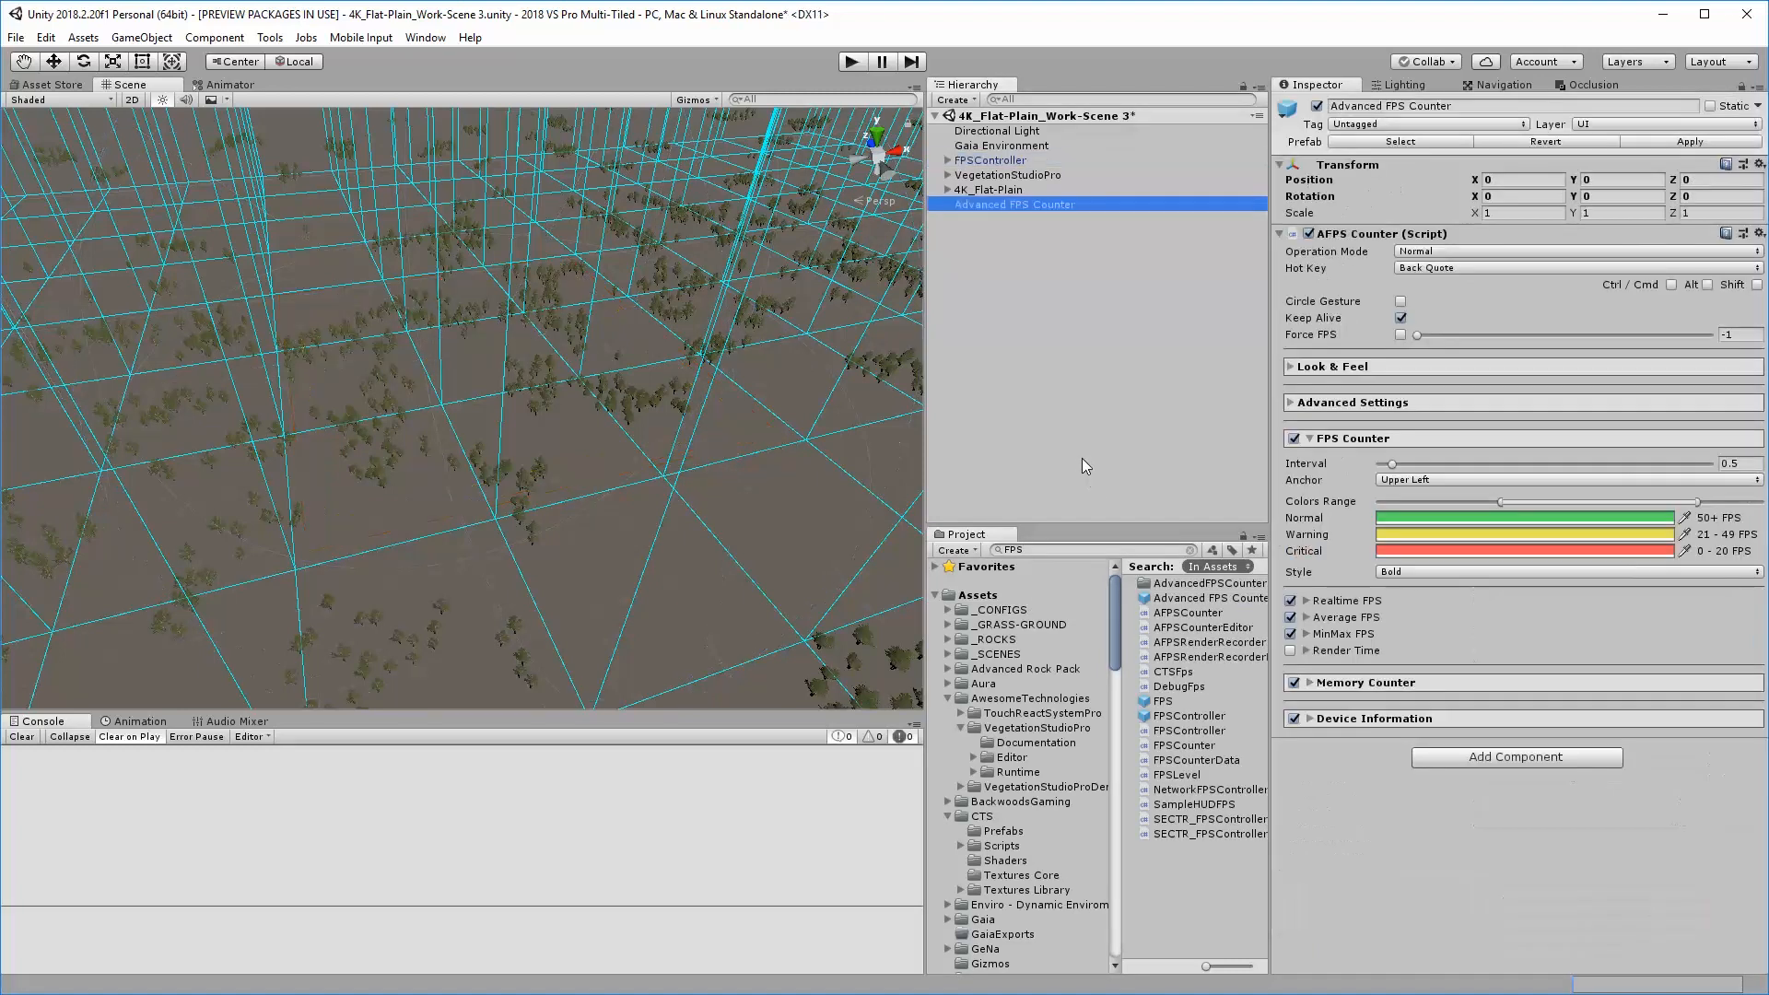
{"action": "left_click", "coordinate": [1290, 634]}
{"action": "left_click", "coordinate": [1290, 617]}
{"action": "left_click", "coordinate": [1306, 601]}
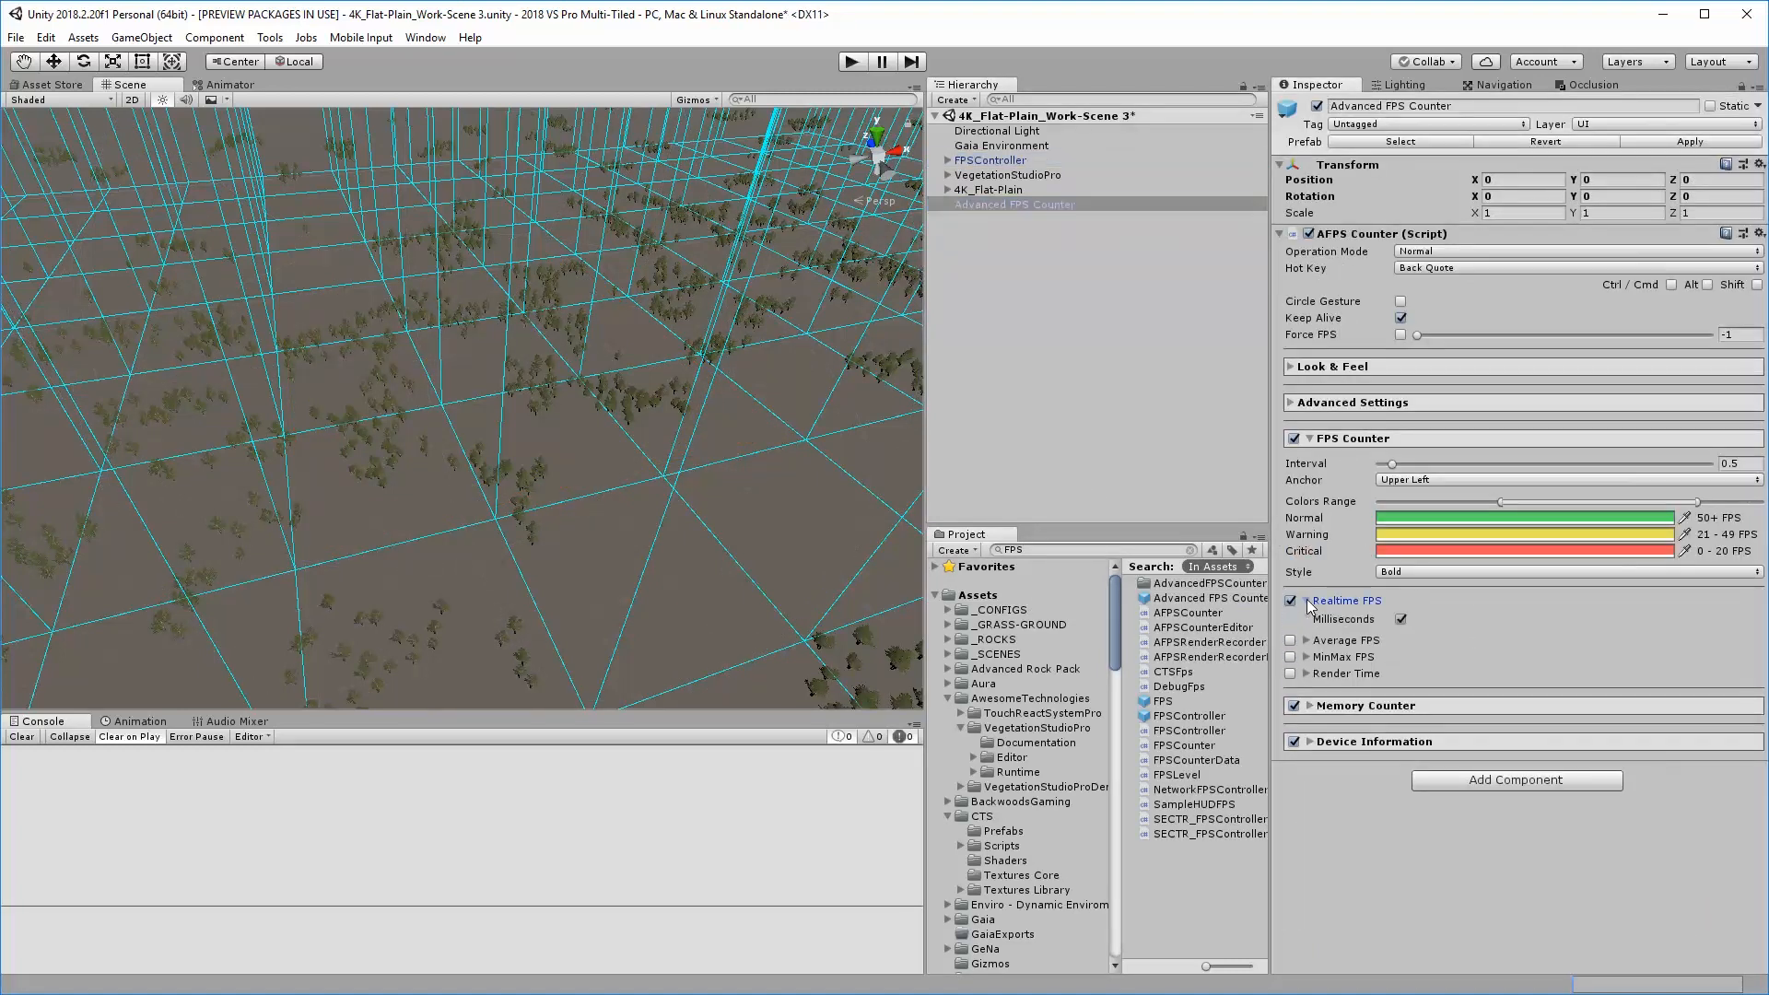
{"action": "left_click", "coordinate": [1307, 601]}
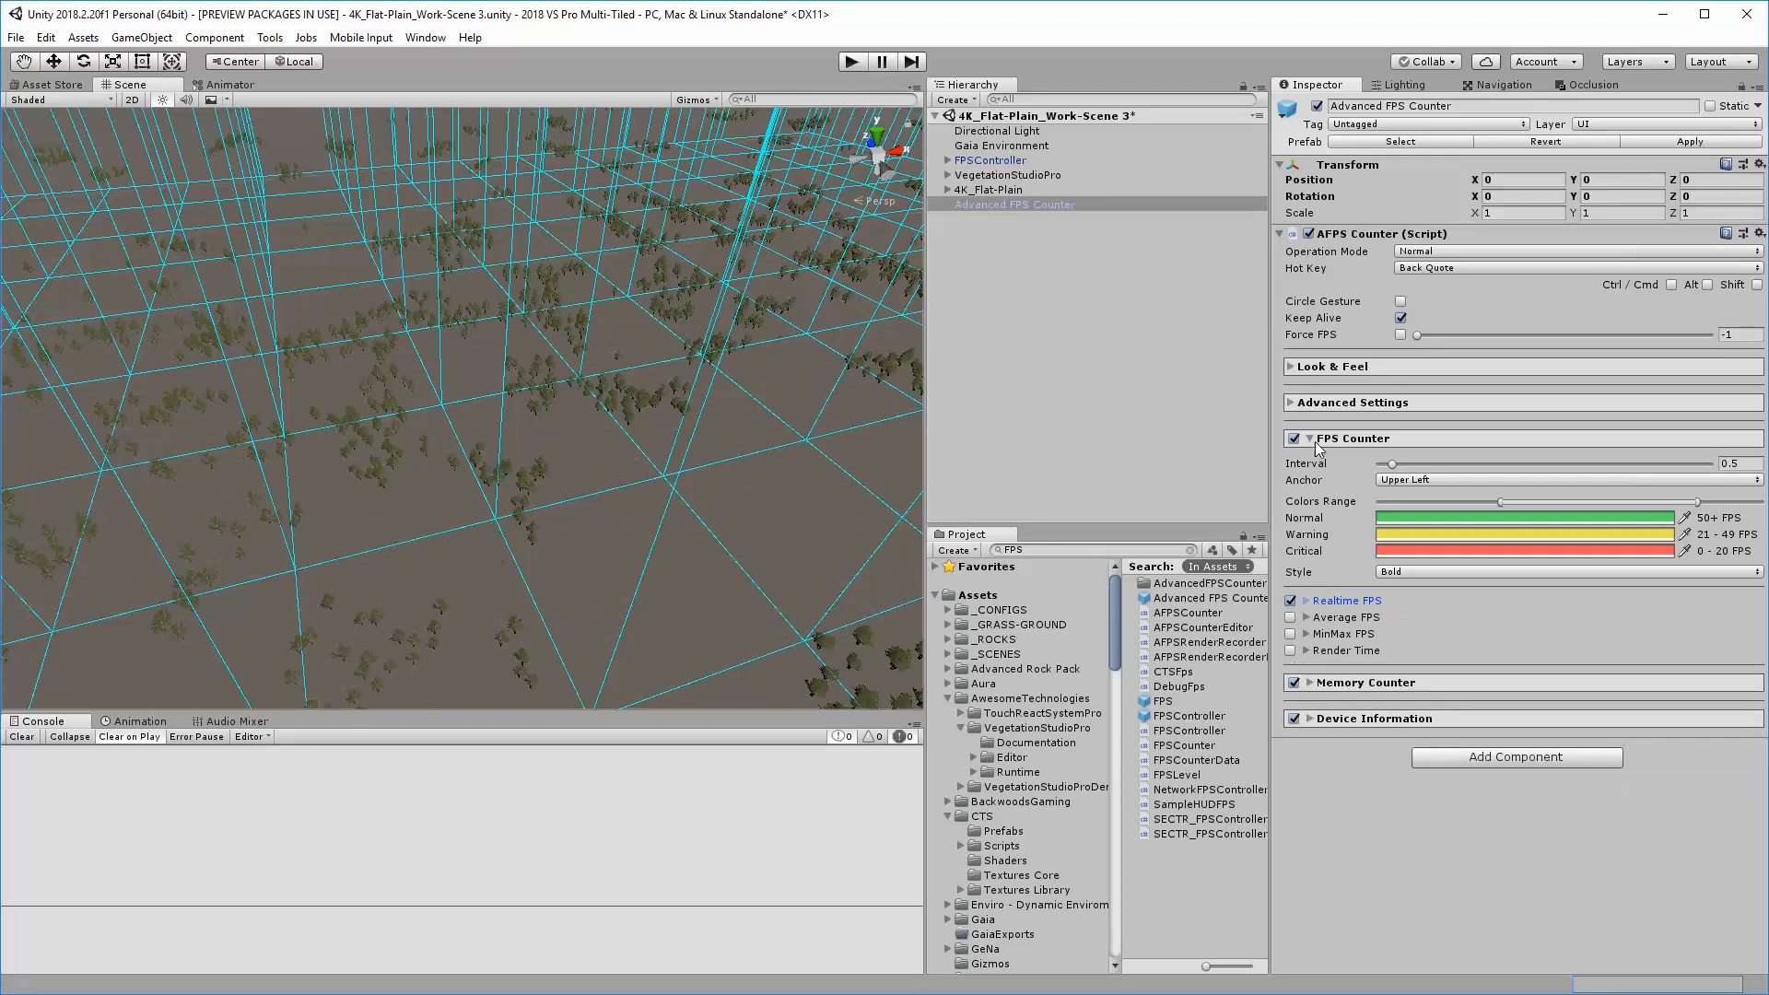
Enable Average FPS, MinMax FPS and Render Time on the Advanced FPS Counter, and disable its Memory Counter and Device Information
{"action": "left_click", "coordinate": [1290, 618]}
{"action": "left_click", "coordinate": [1290, 634]}
{"action": "left_click", "coordinate": [1290, 651]}
{"action": "left_click", "coordinate": [1292, 684]}
{"action": "left_click", "coordinate": [1295, 720]}
{"action": "left_click", "coordinate": [1408, 572]}
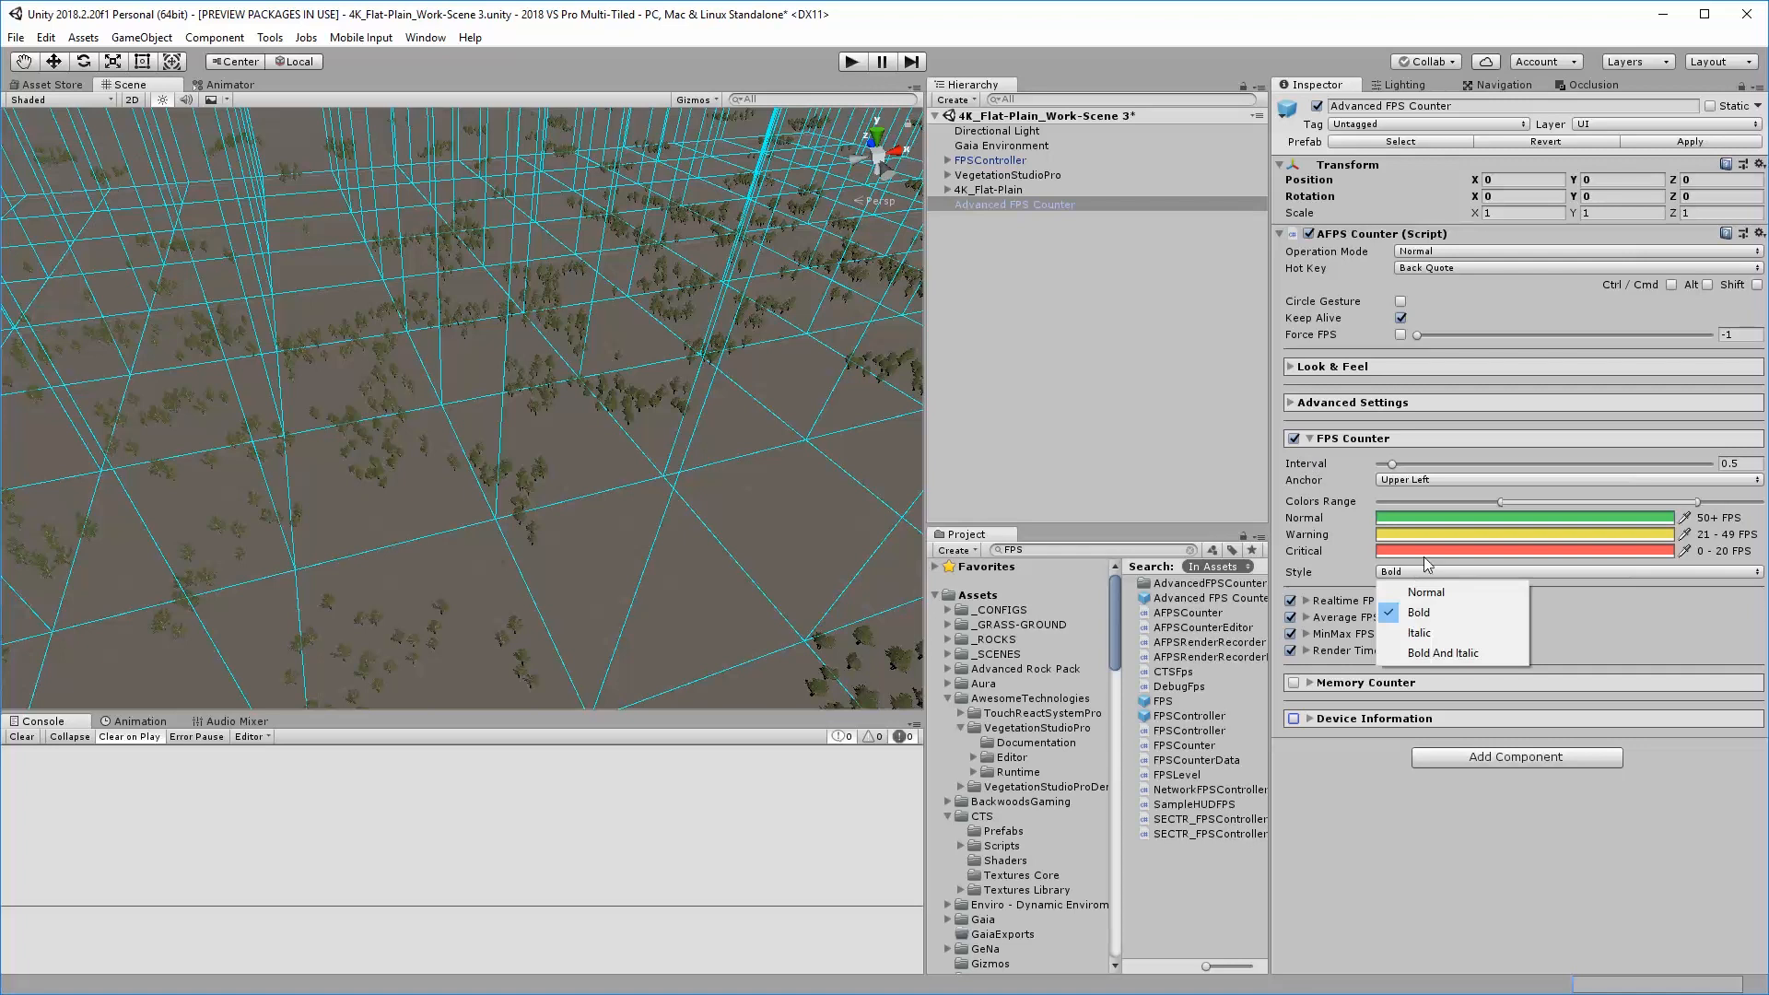
{"action": "left_click", "coordinate": [1490, 686]}
Set the FPS Counter's anchor to Lower Center and save the scene
{"action": "left_click", "coordinate": [1422, 480]}
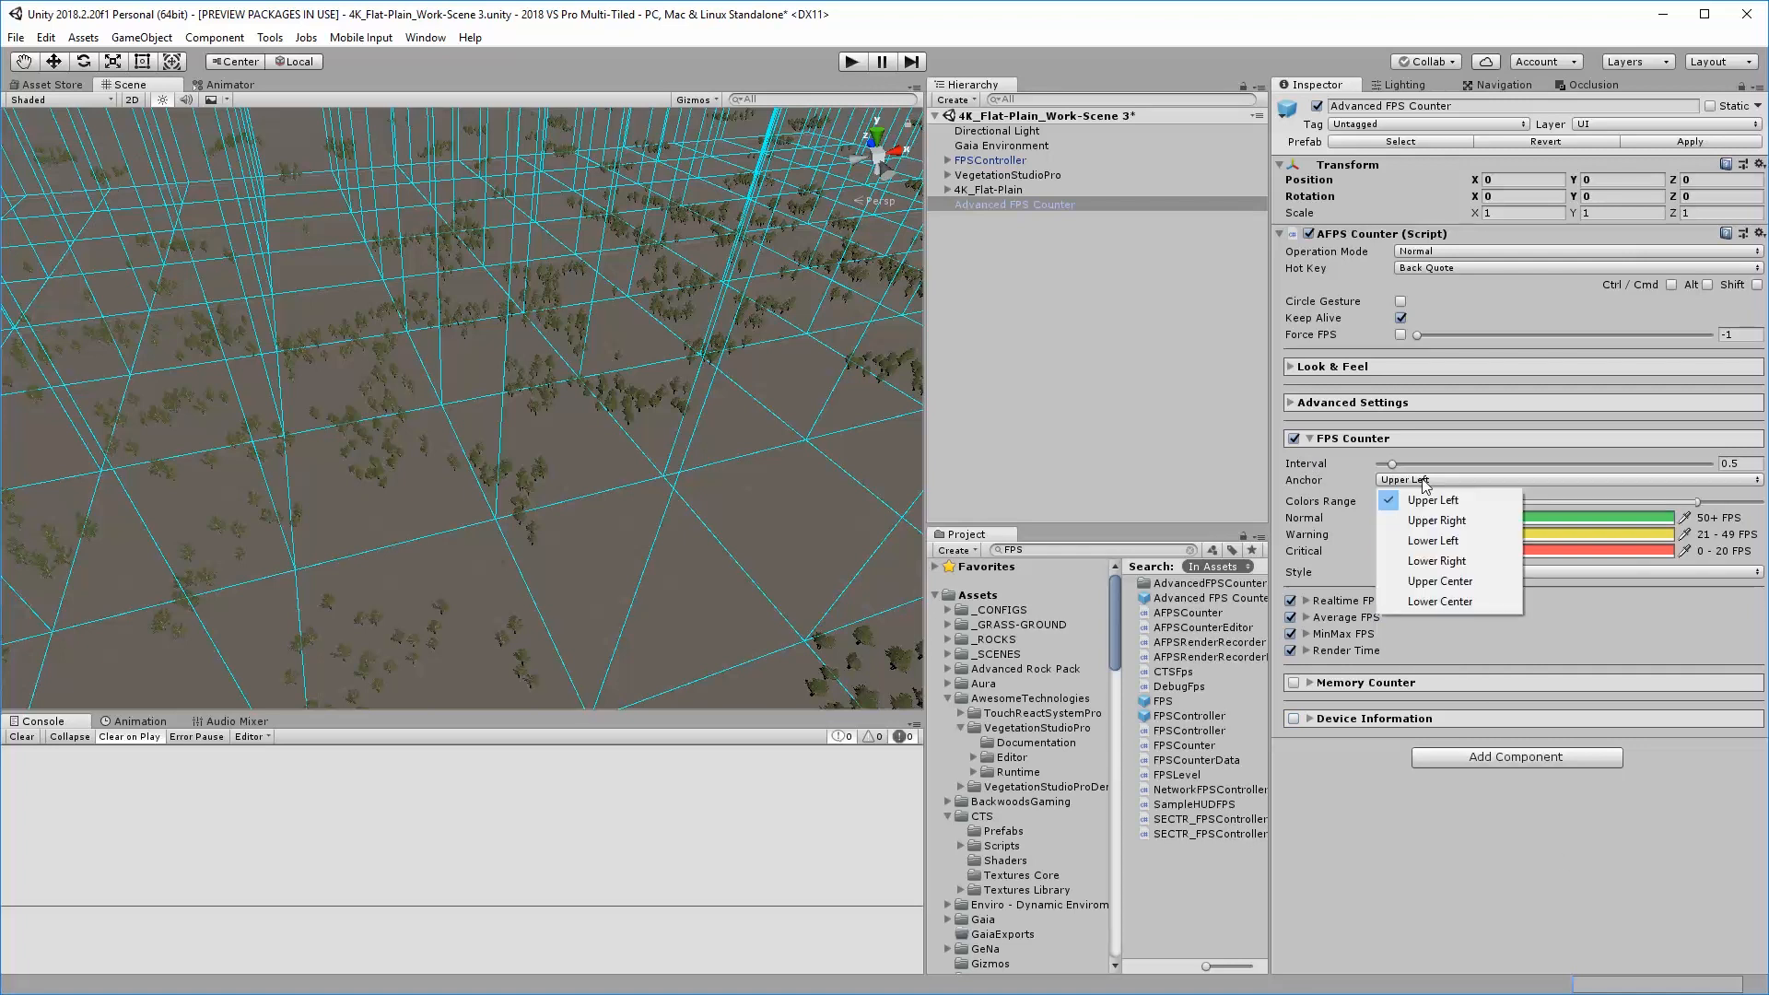
{"action": "left_click", "coordinate": [1465, 604]}
{"action": "left_click", "coordinate": [993, 346]}
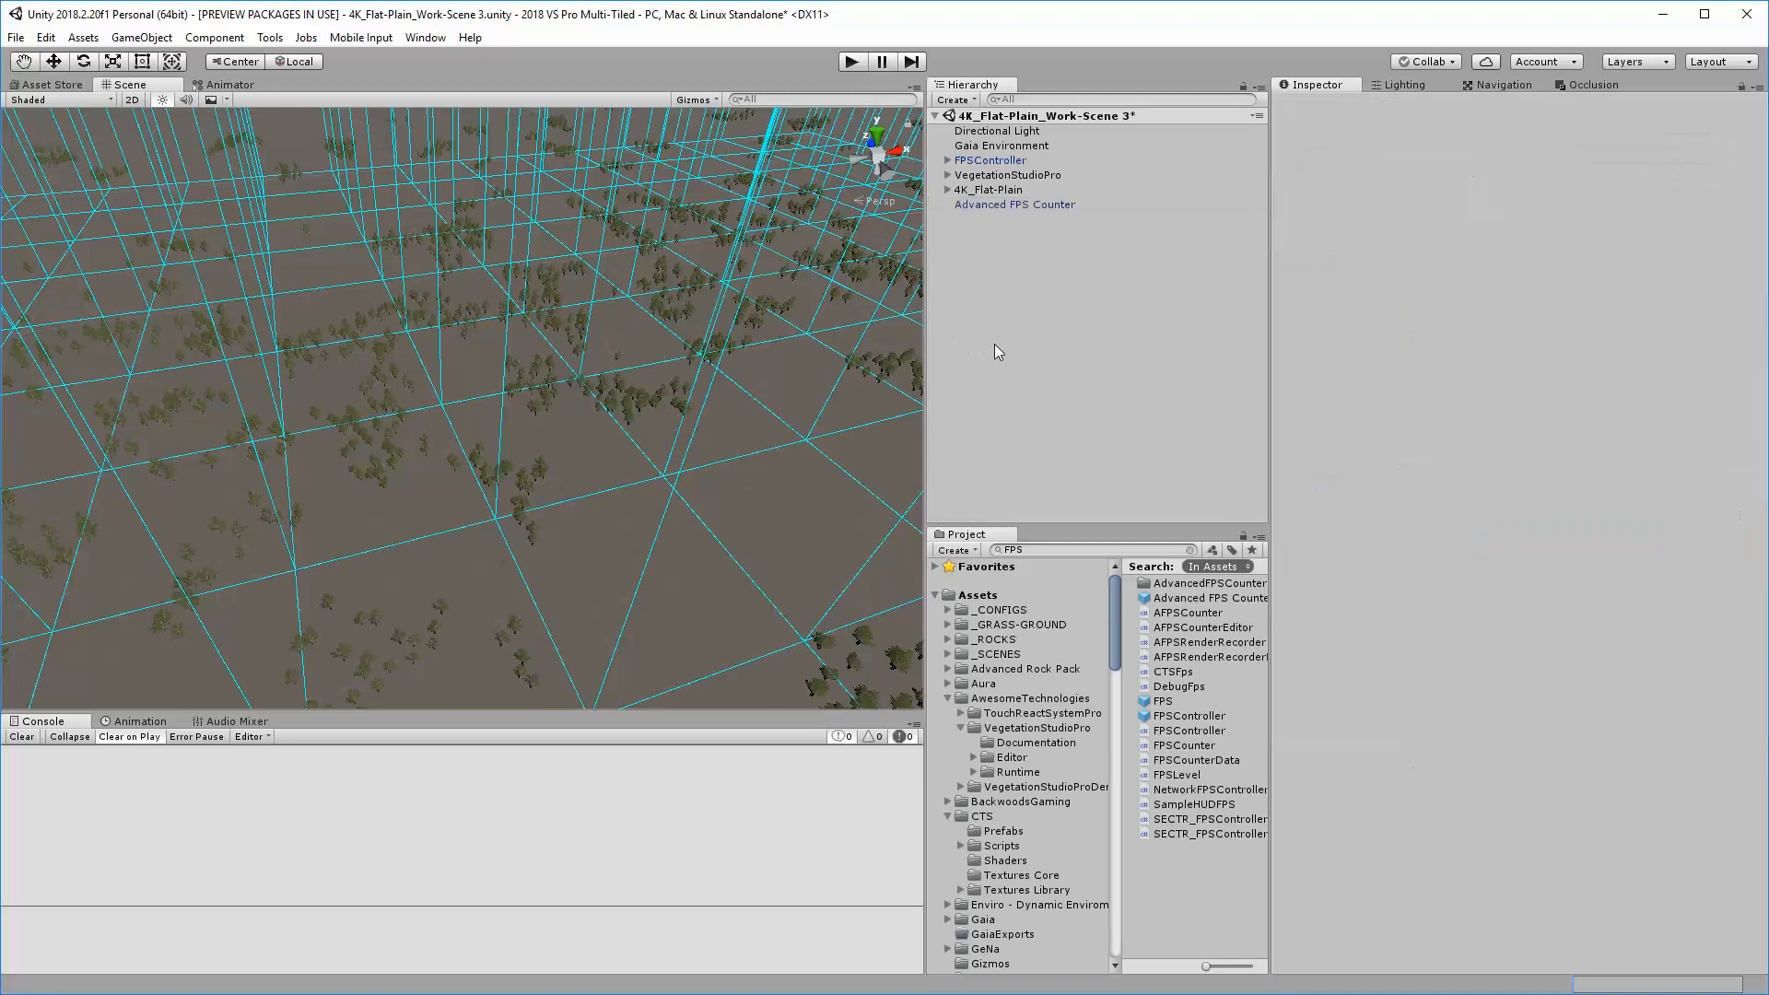
{"action": "key", "text": "ctrl+s"}
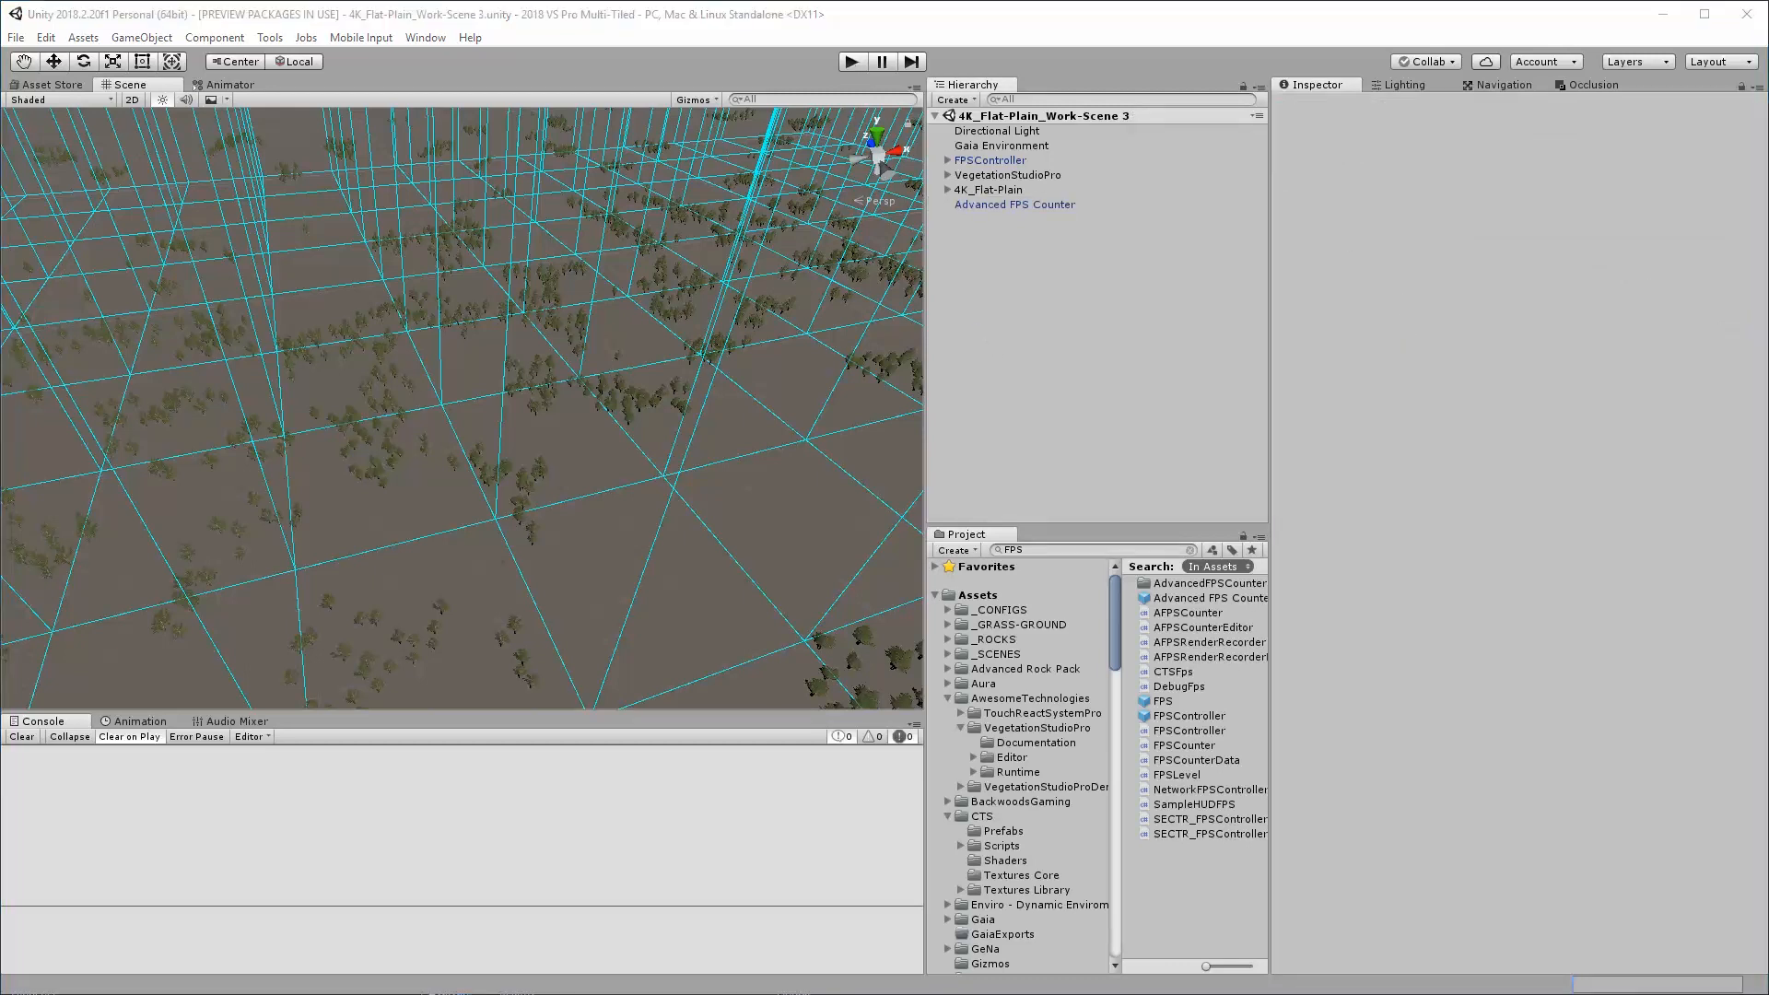
Review the complete Scenes In Build list in the Build Settings for the exported sector chunks, and close the window
{"action": "key", "text": "ctrl+shift+b"}
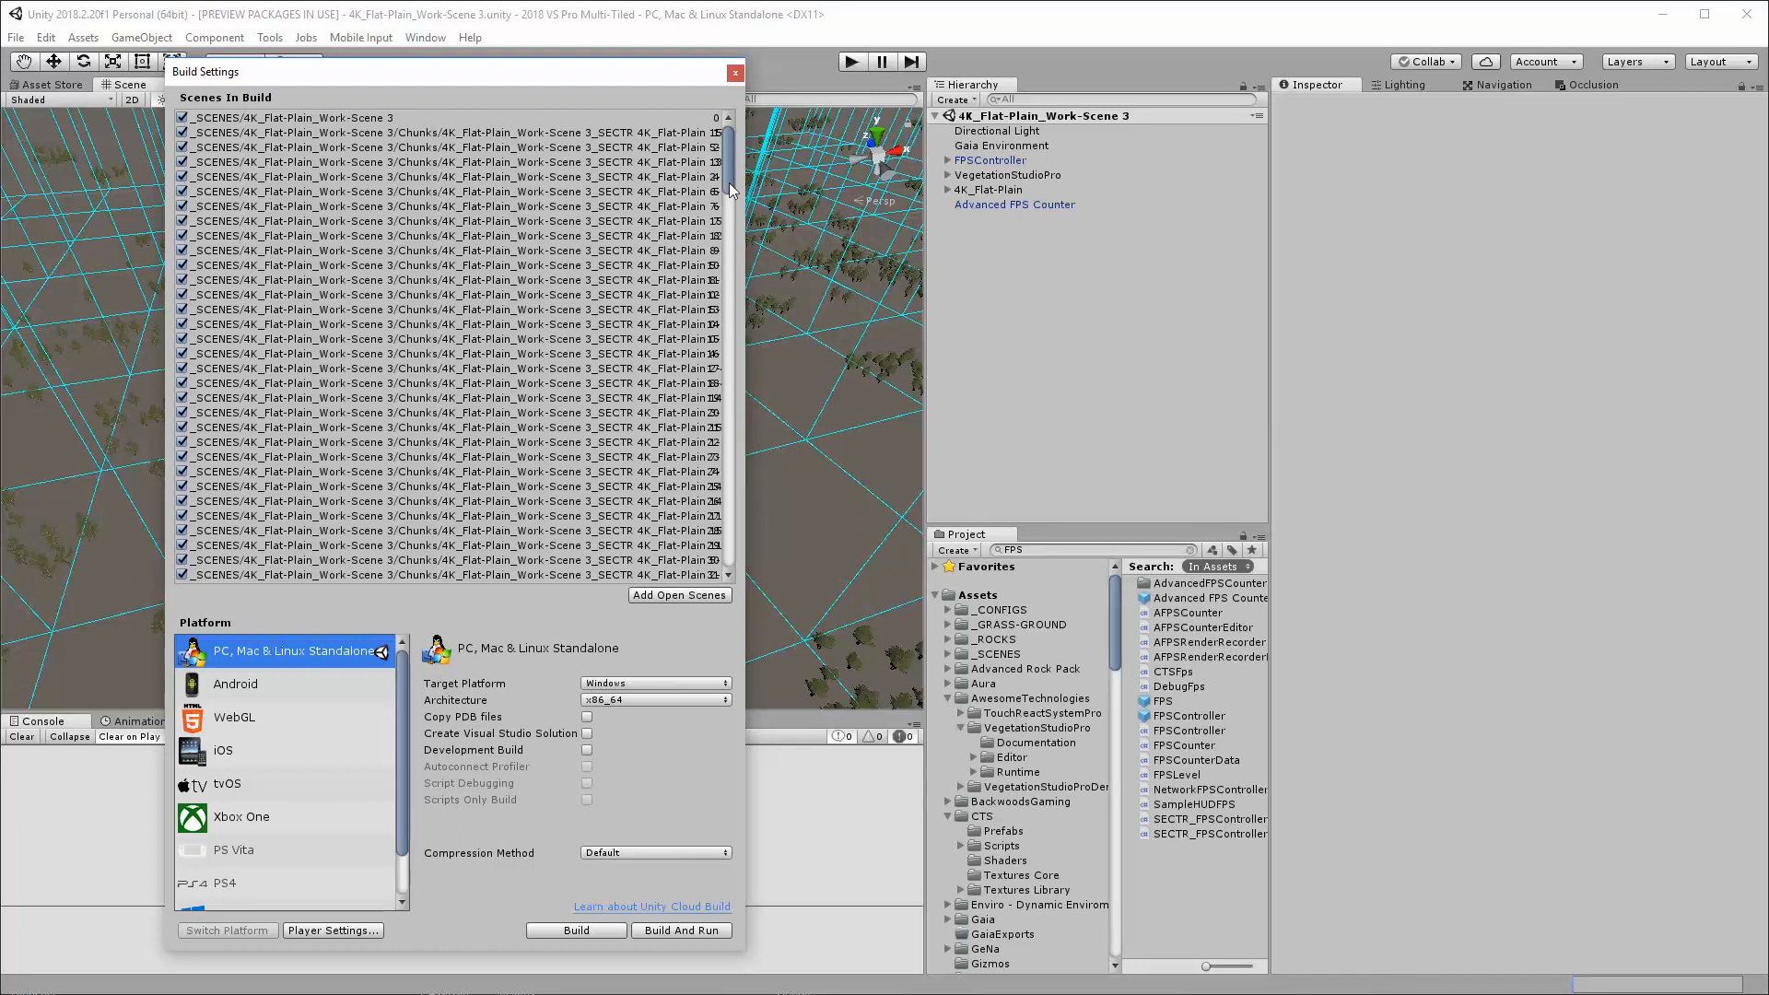
{"action": "left_click_drag", "start_coordinate": [730, 180], "coordinate": [737, 571]}
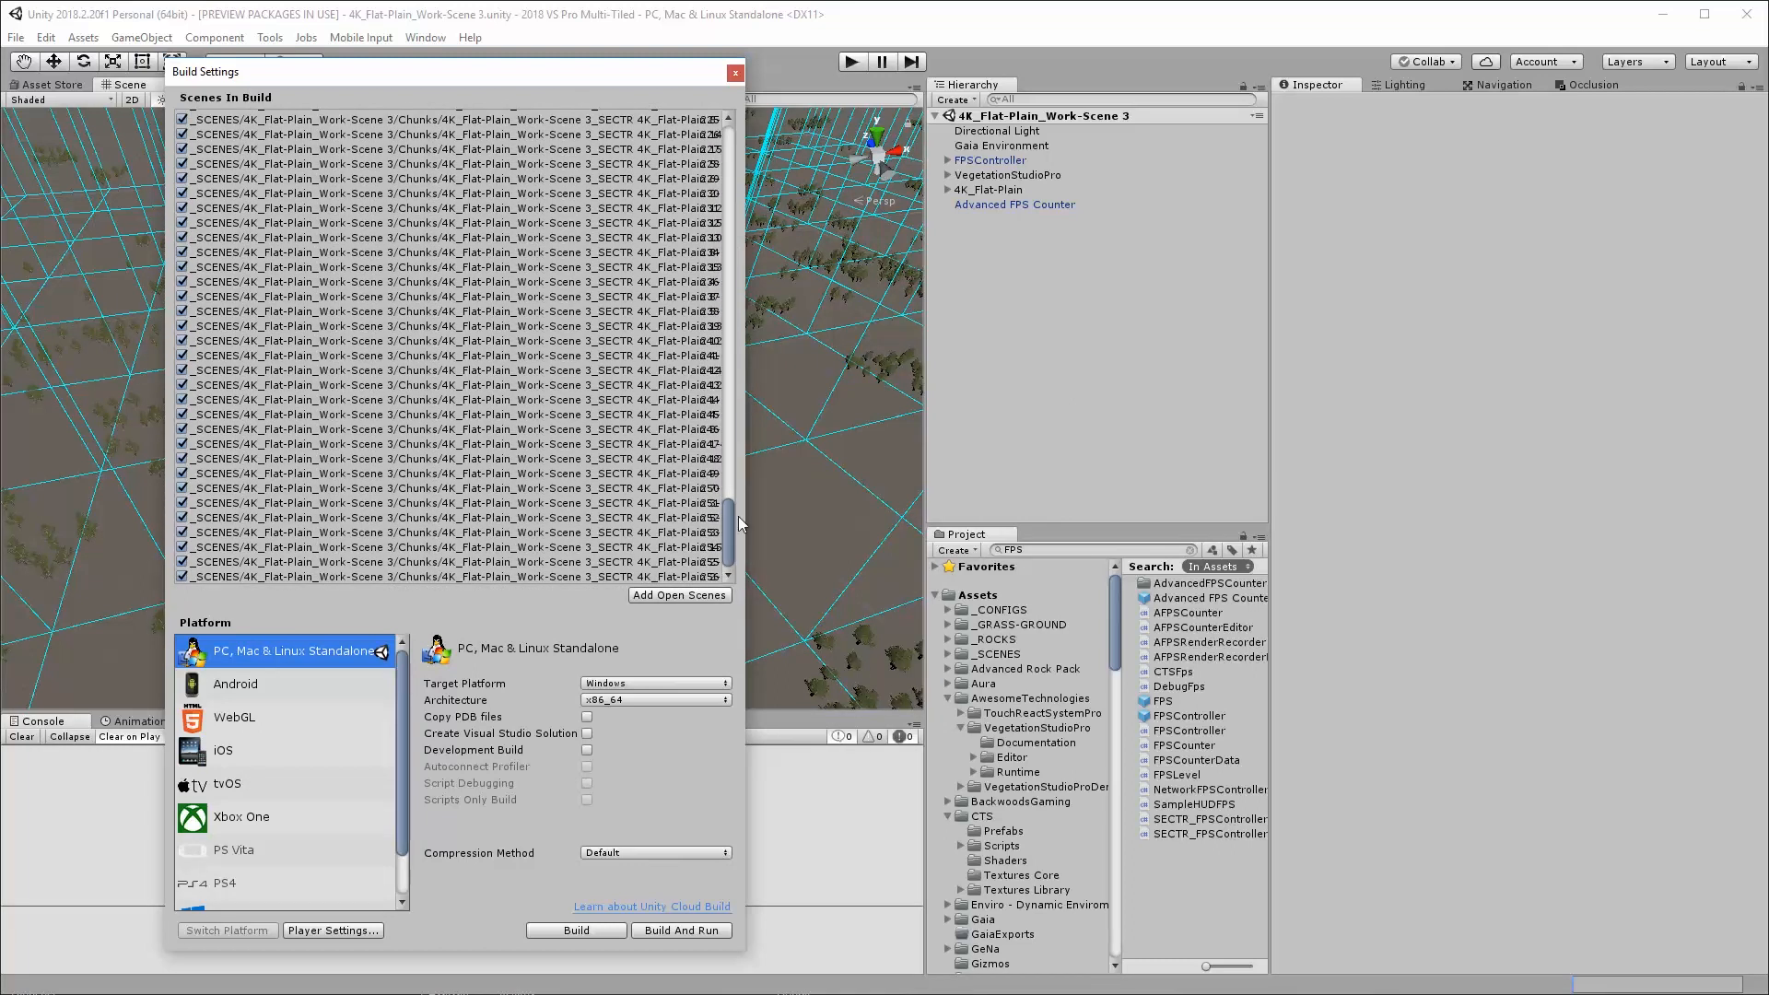
{"action": "left_click_drag", "start_coordinate": [728, 530], "coordinate": [763, 166]}
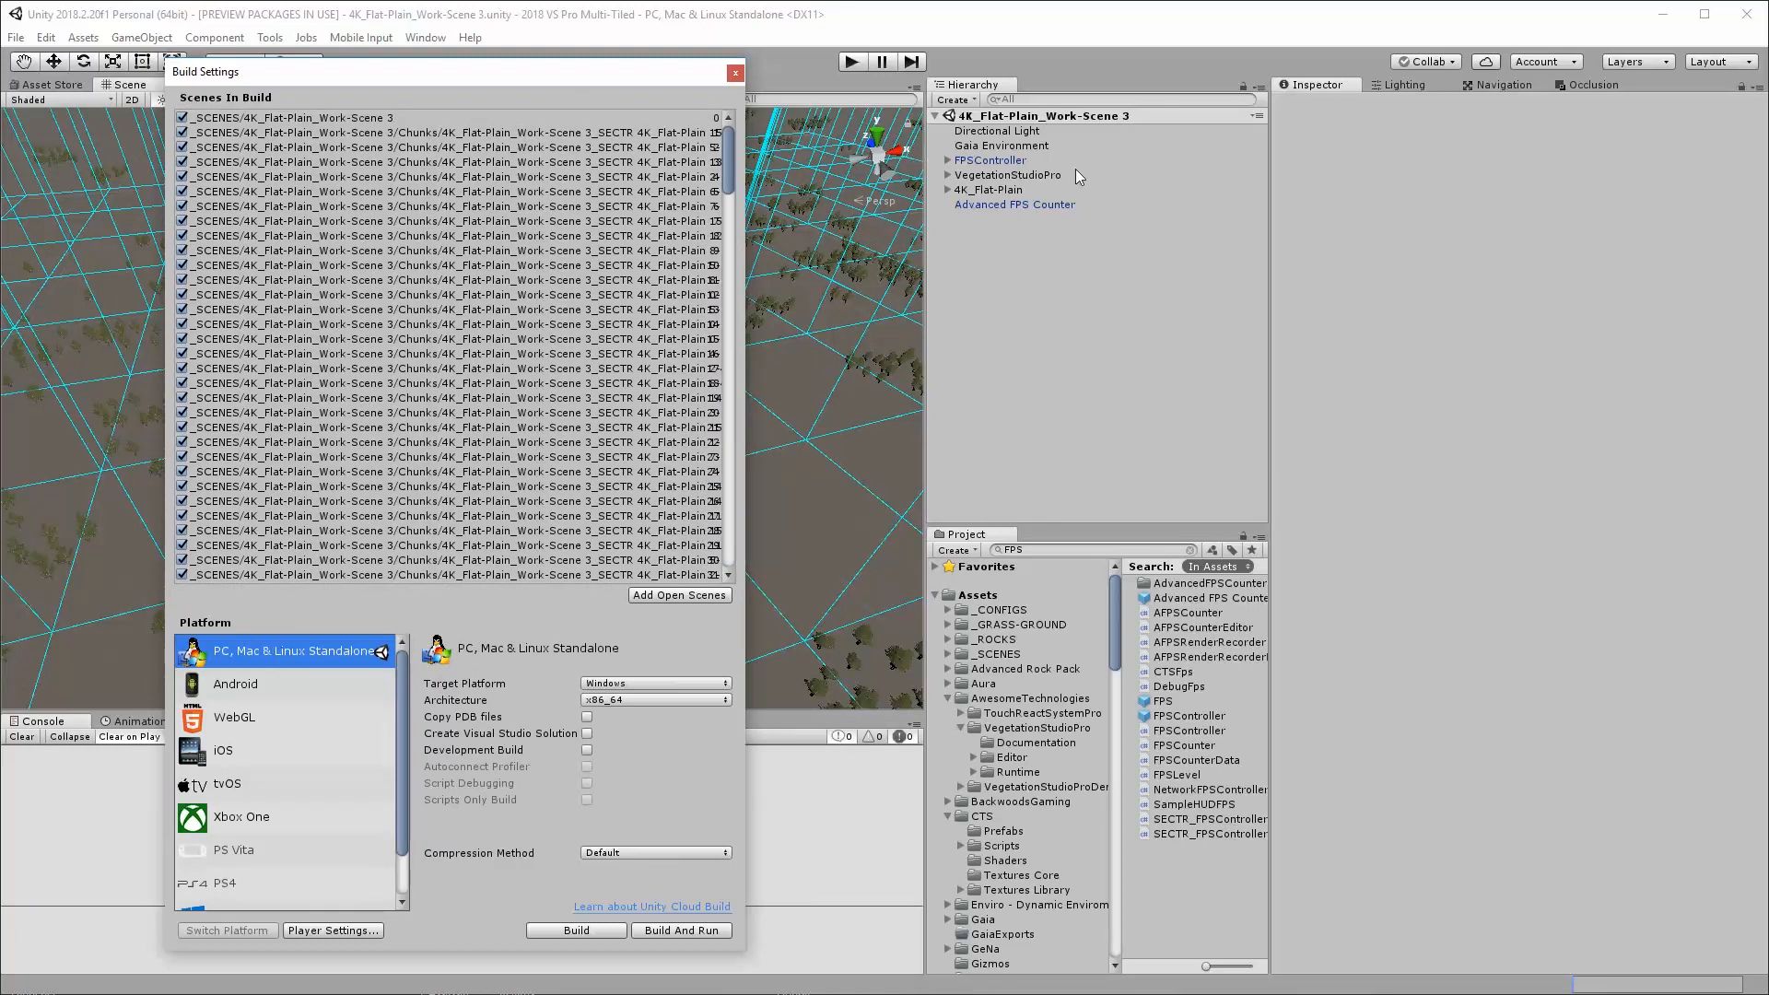
{"action": "left_click_drag", "start_coordinate": [603, 75], "coordinate": [593, 76]}
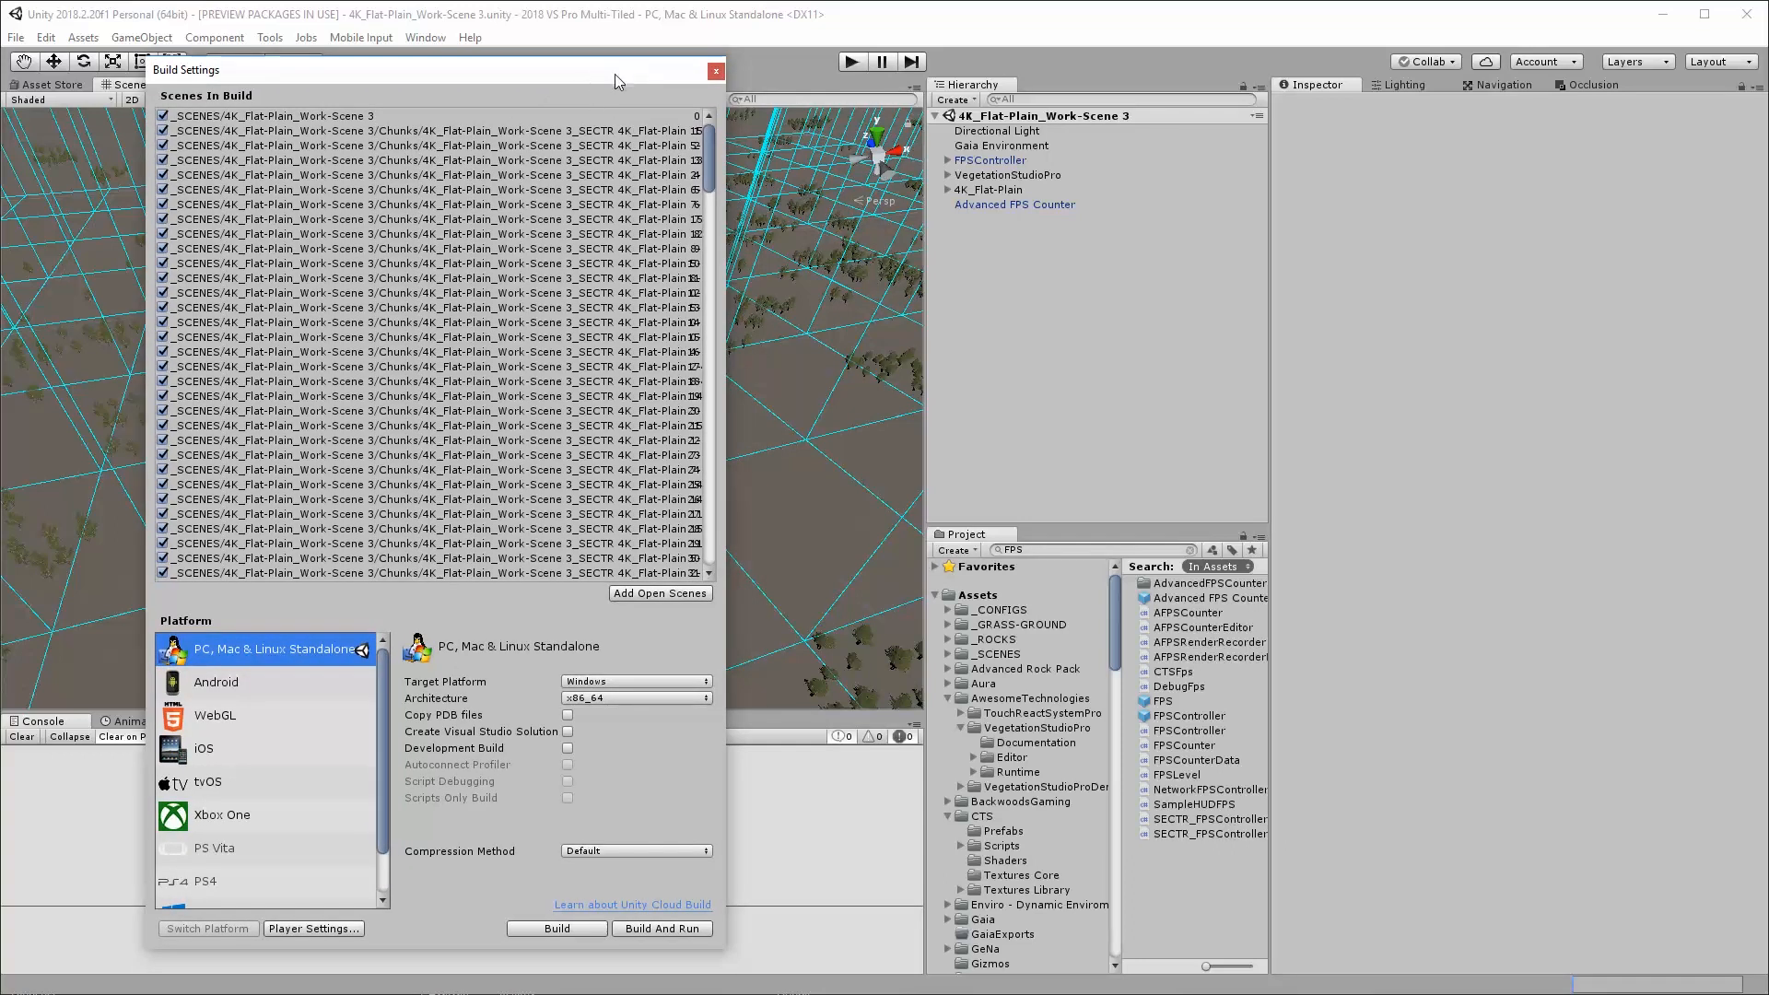
{"action": "left_click", "coordinate": [716, 71]}
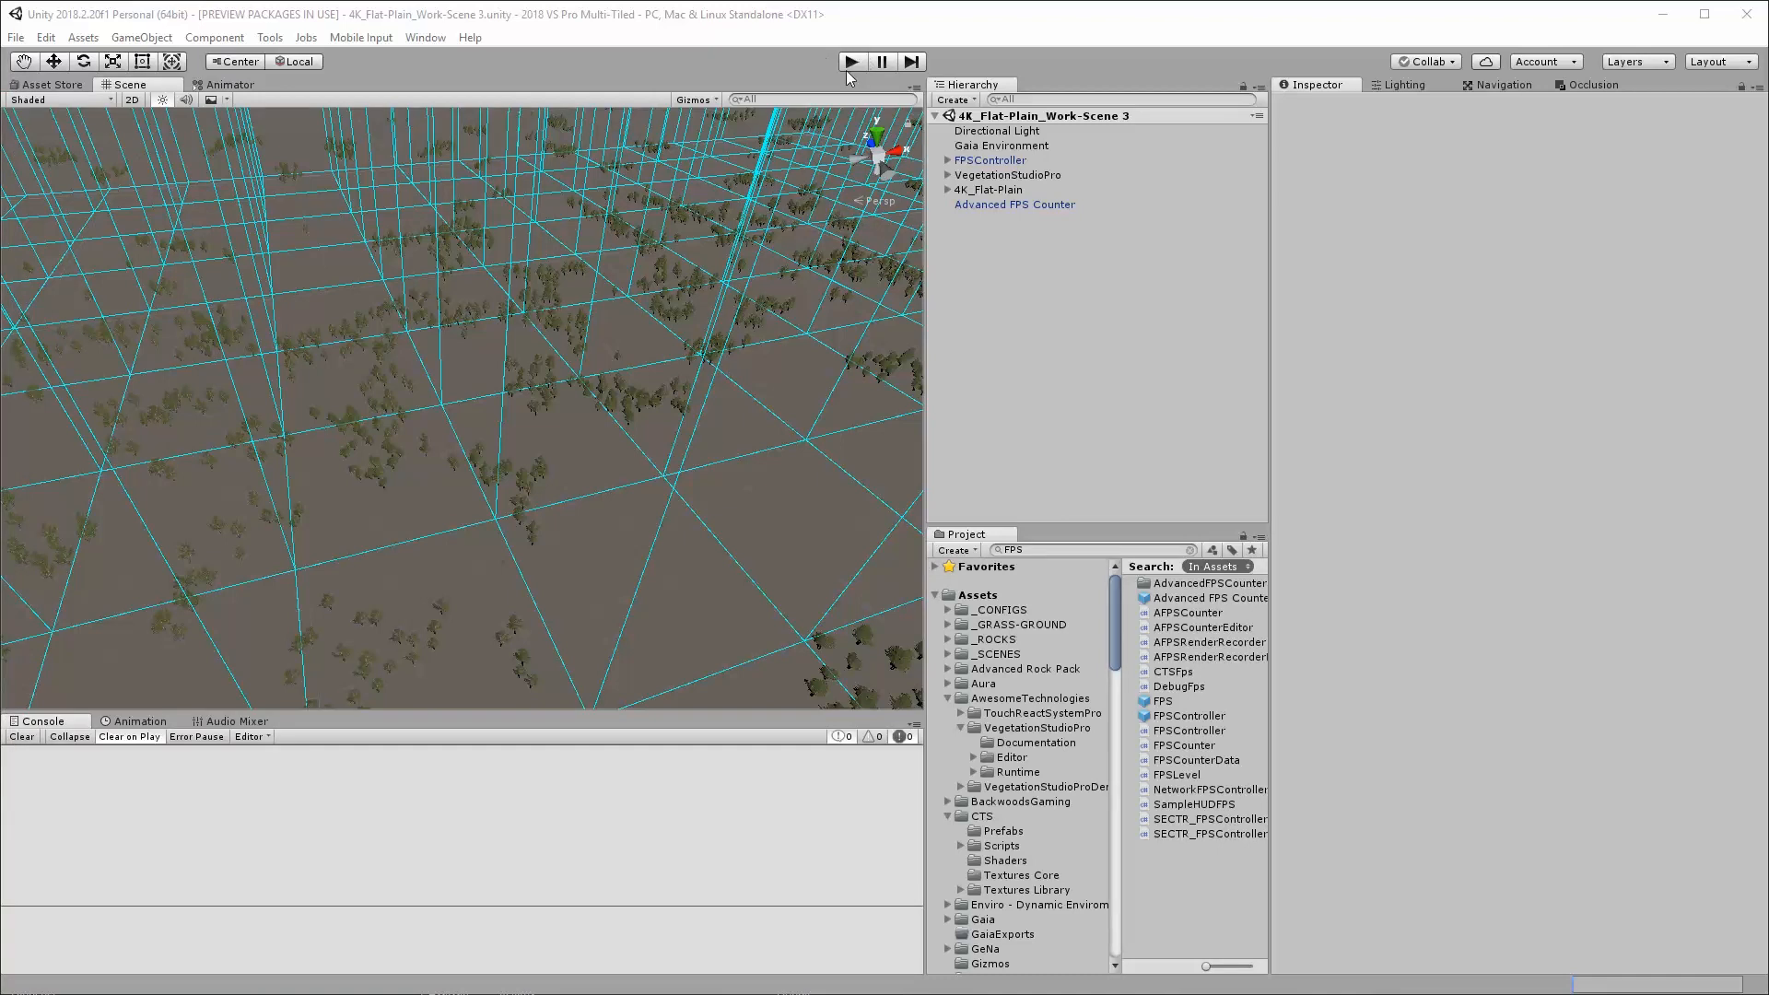
Bring the floating Game view over the editor, shrink it so the Scene and Hierarchy stay visible, and start play mode
{"action": "left_click_drag", "start_coordinate": [1768, 301], "coordinate": [665, 251]}
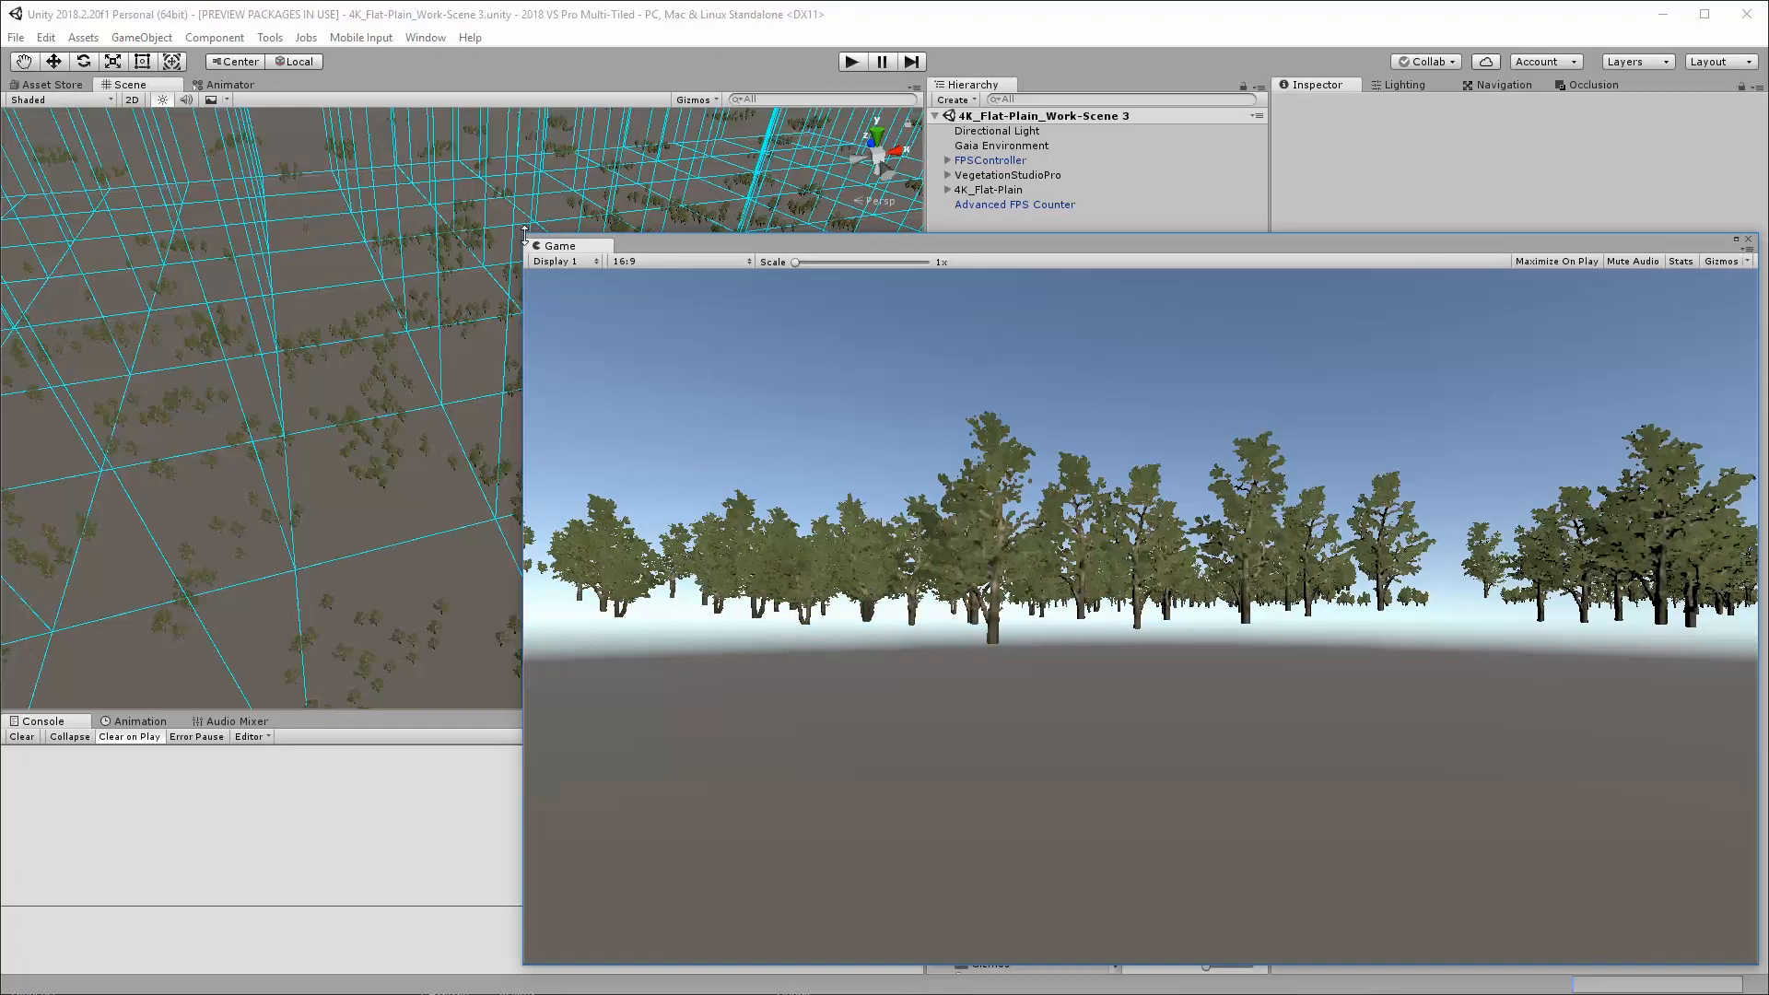
{"action": "left_click_drag", "start_coordinate": [524, 236], "coordinate": [796, 400]}
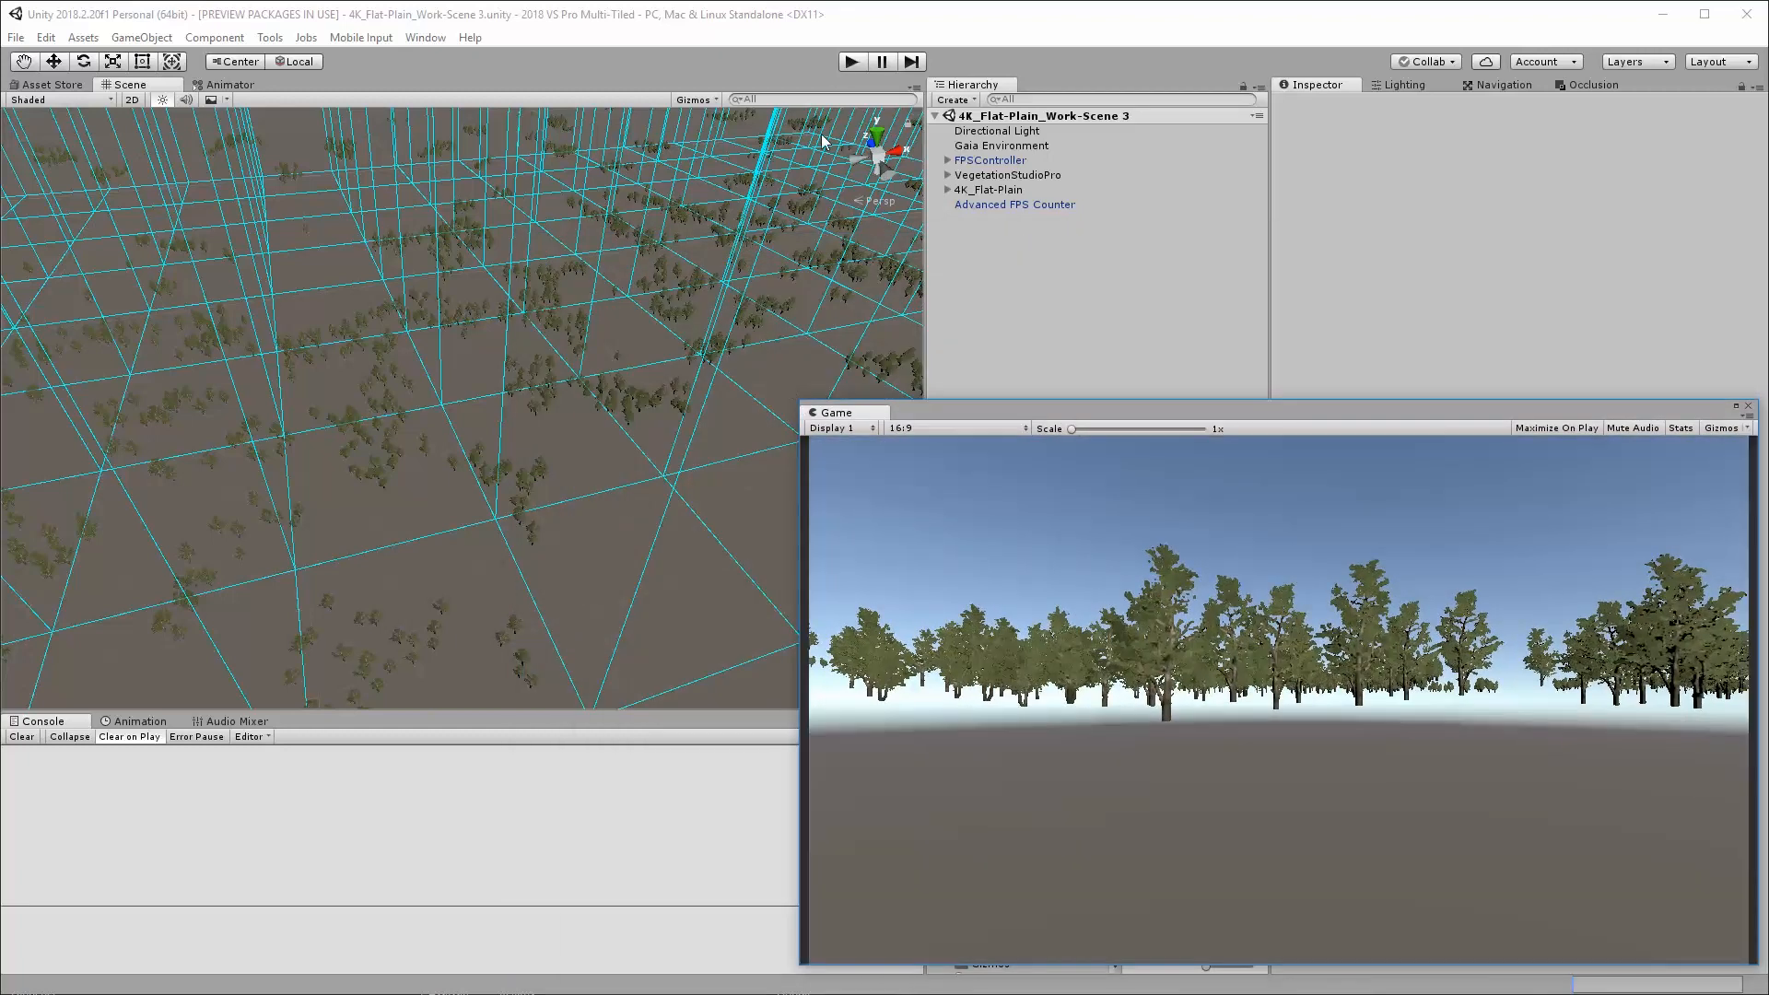
{"action": "left_click", "coordinate": [850, 62]}
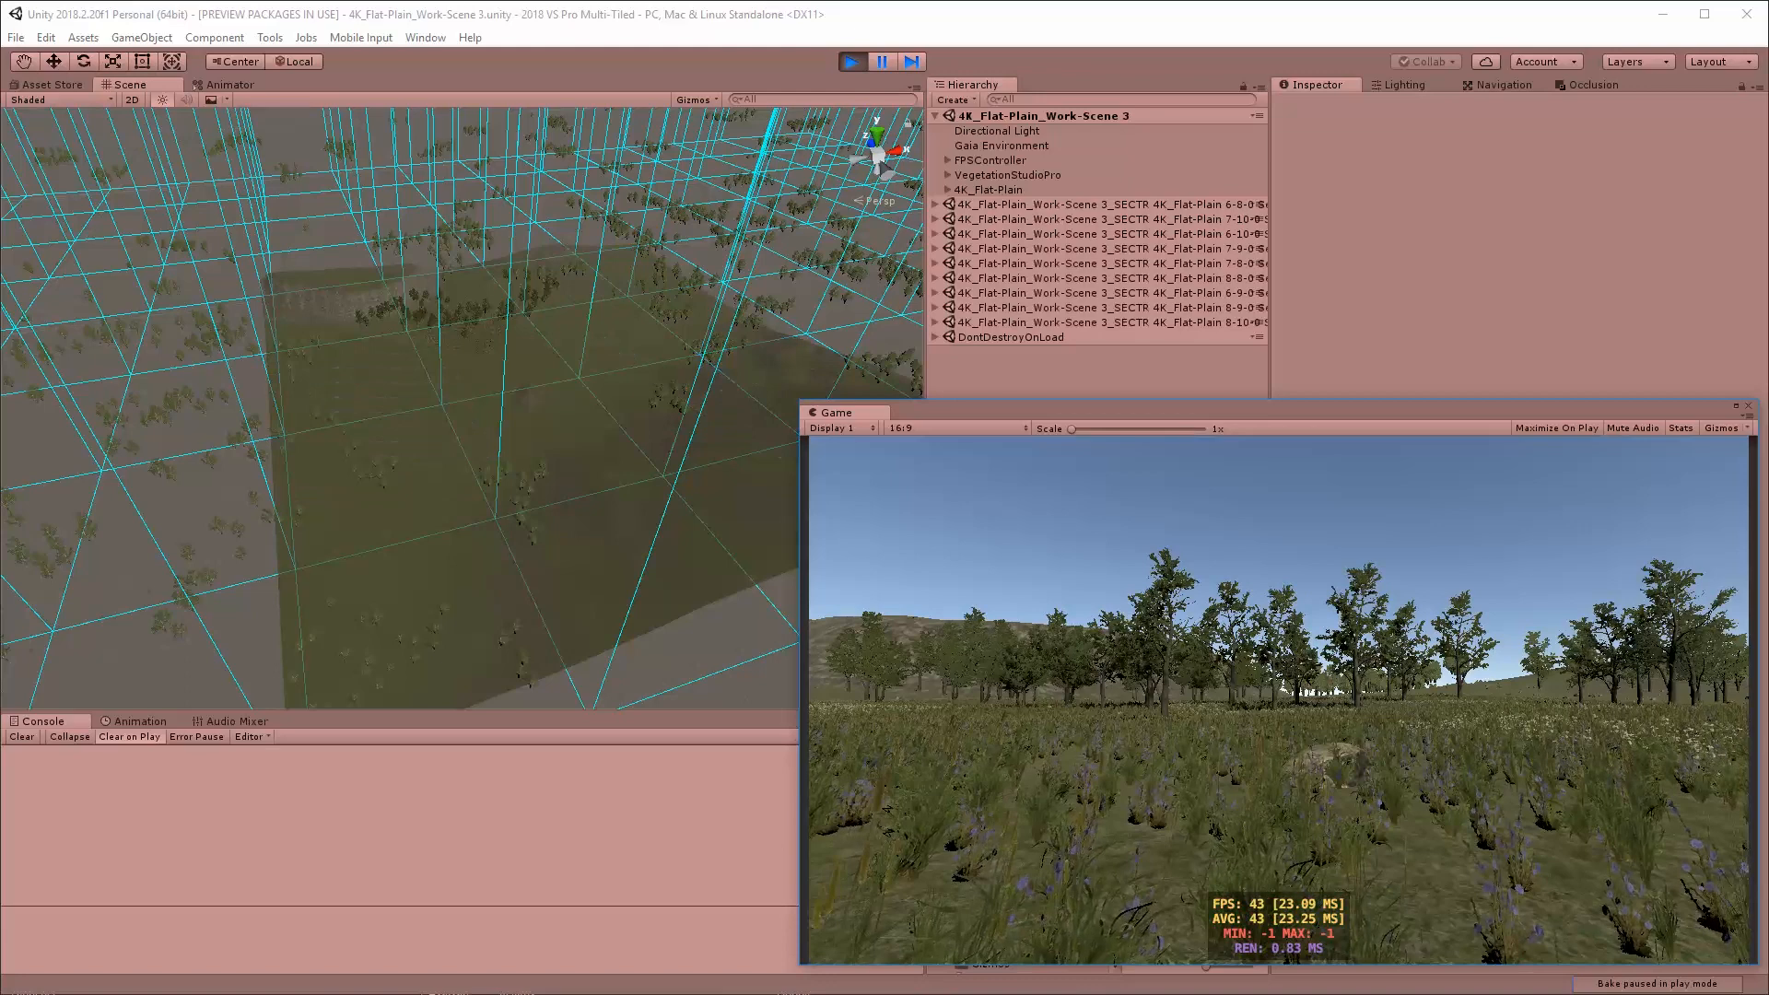
Walk the FPSController across the terrain in play mode, checking sector streaming, persistent vegetation and the frame rate
{"action": "key", "text": "w"}
{"action": "key", "text": "w"}
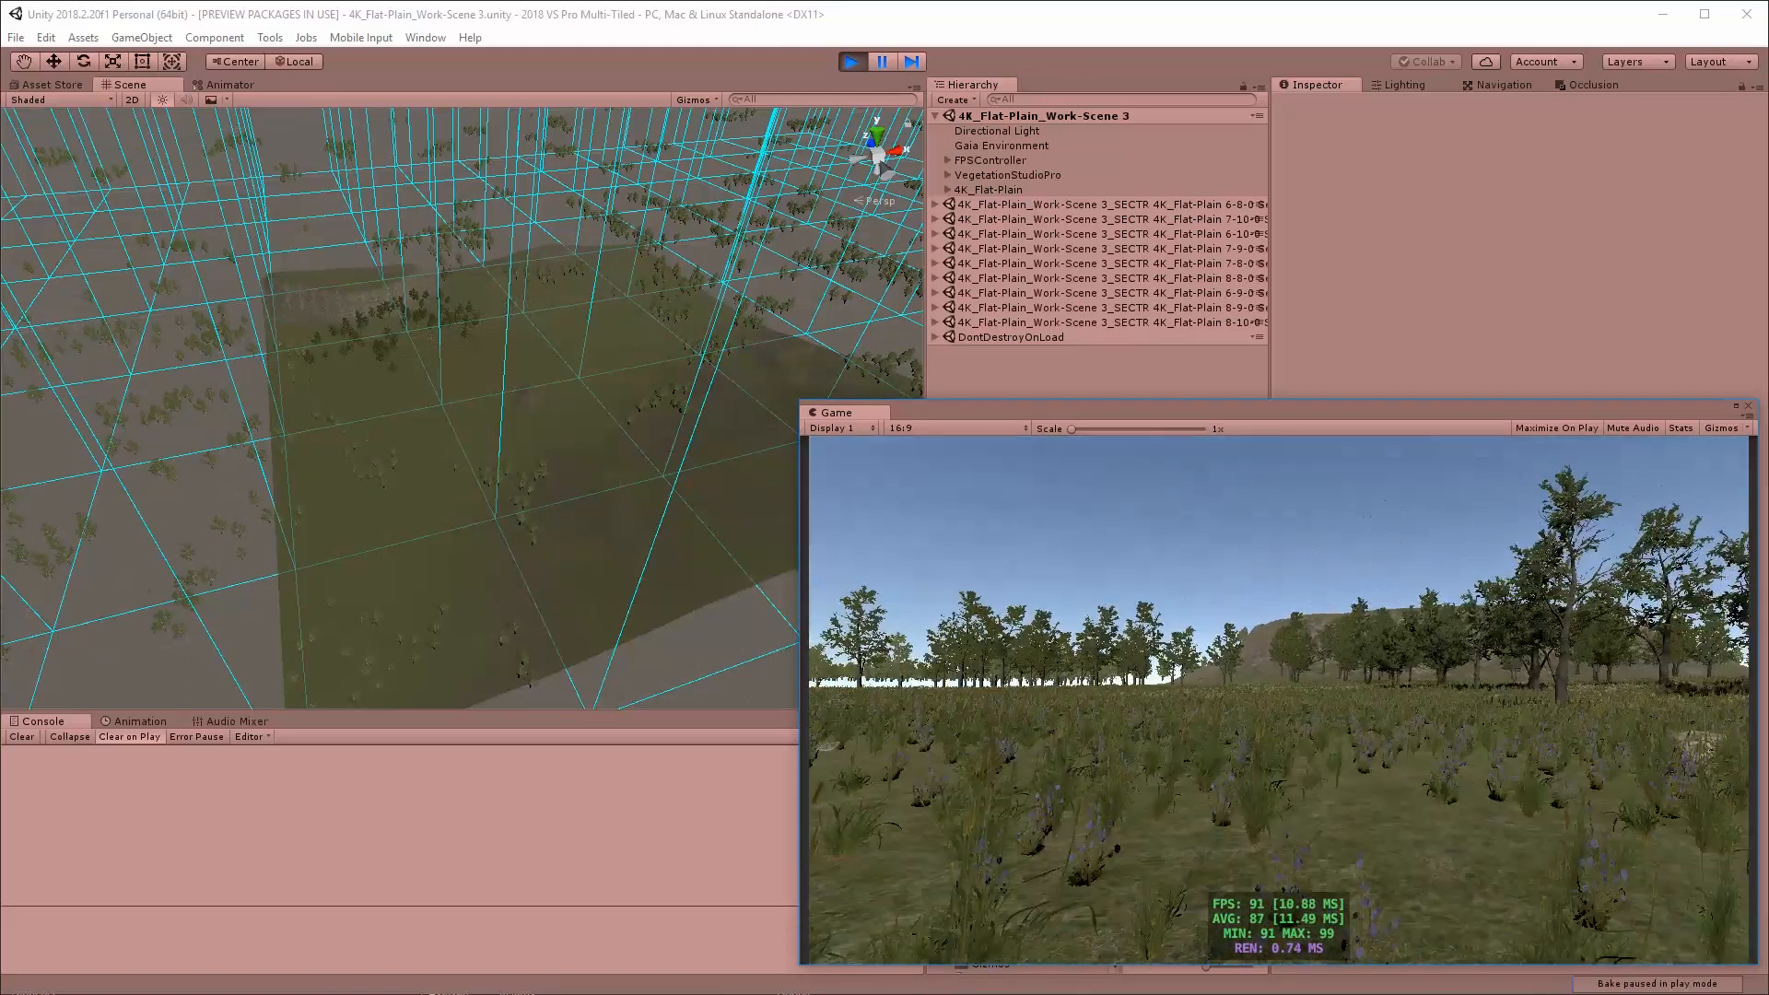
{"action": "key", "text": "w"}
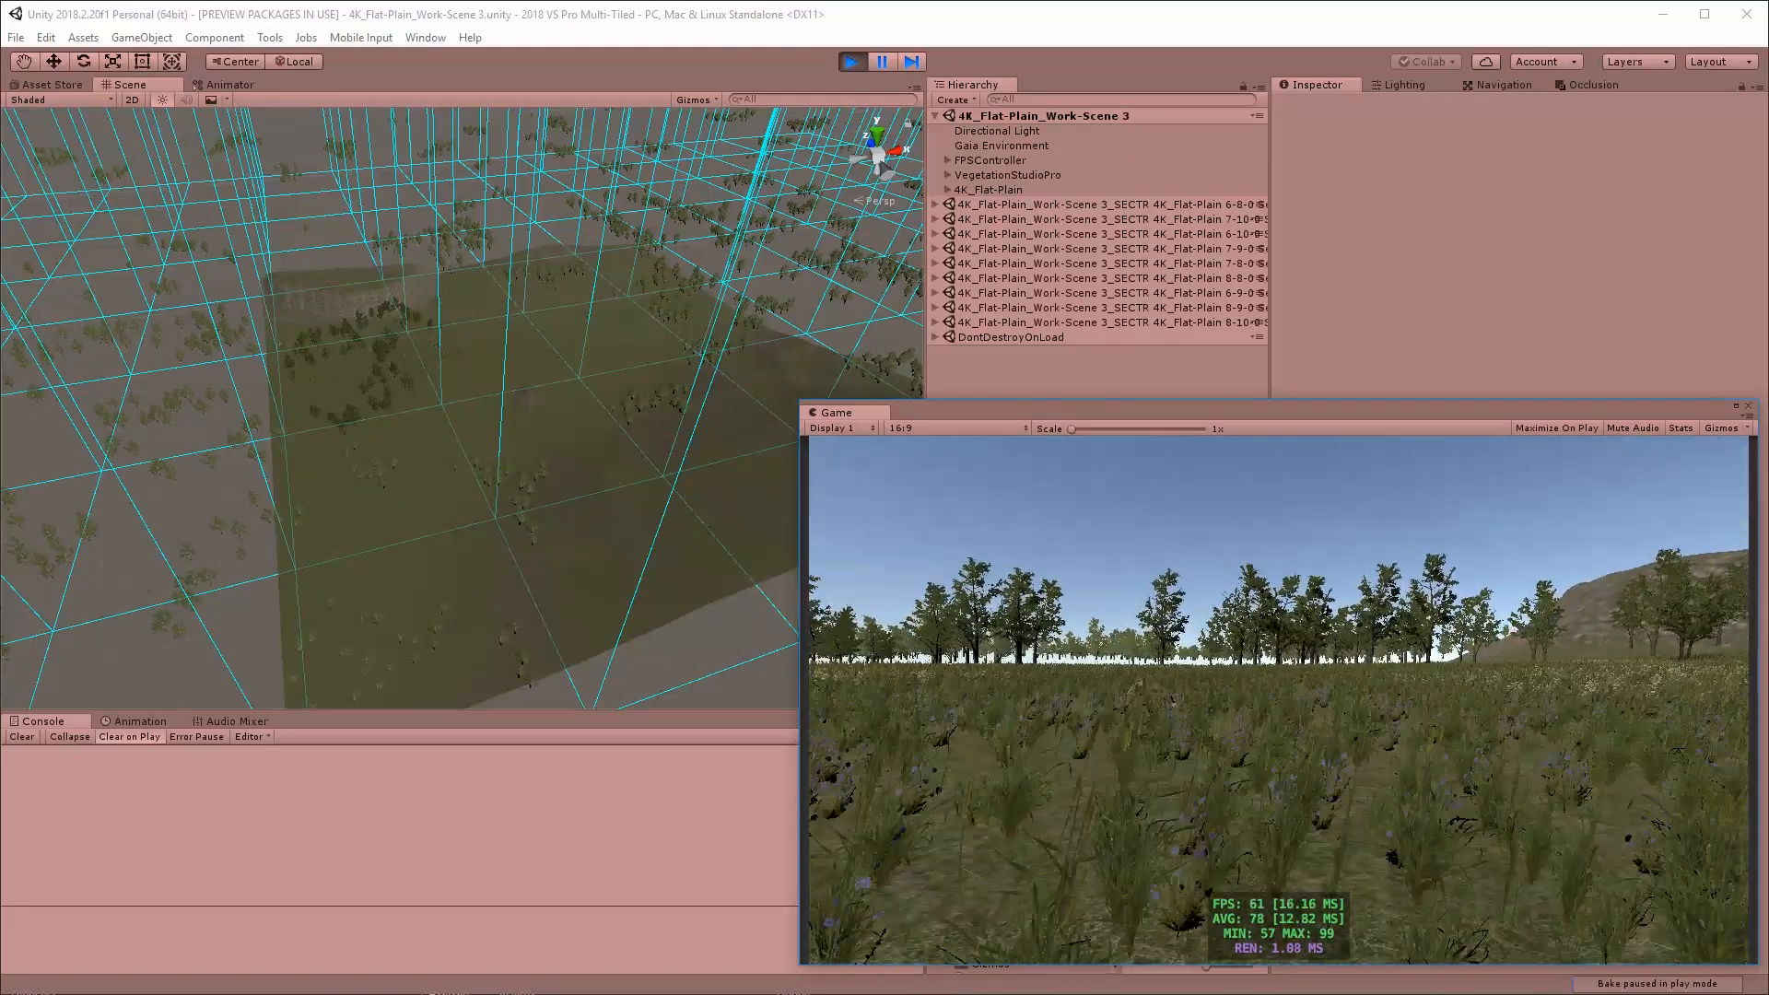
{"action": "key", "text": "w"}
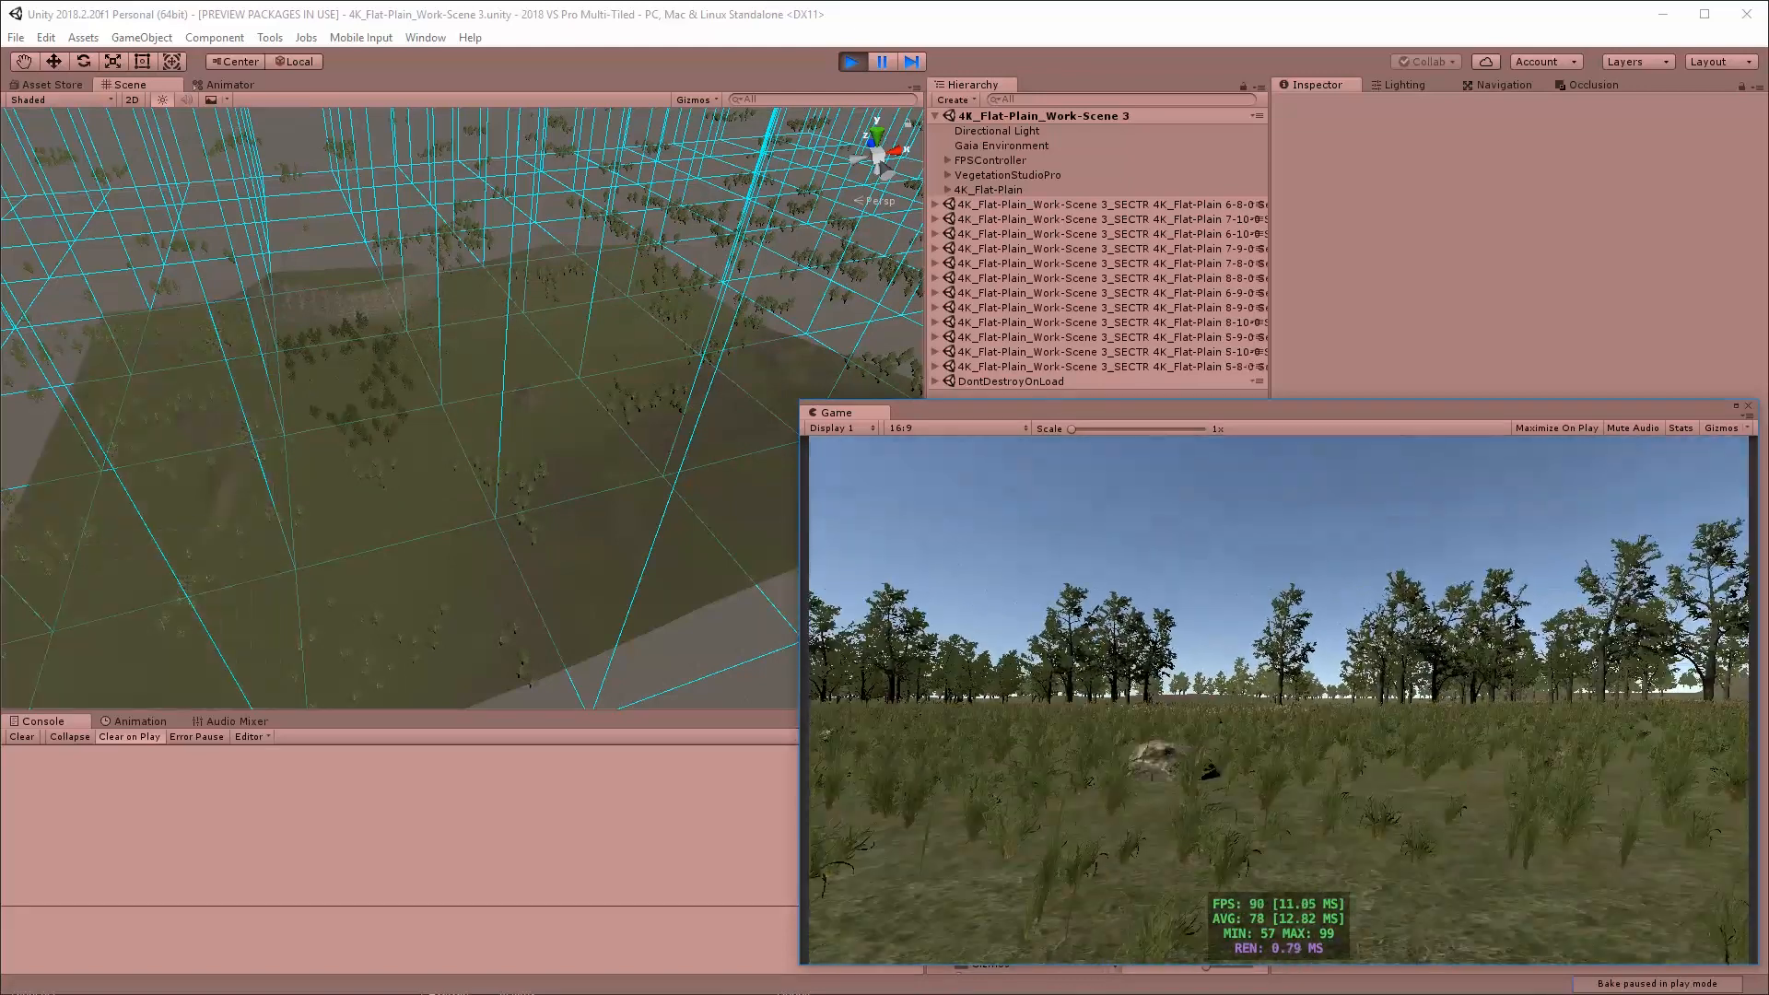
{"action": "key", "text": "w"}
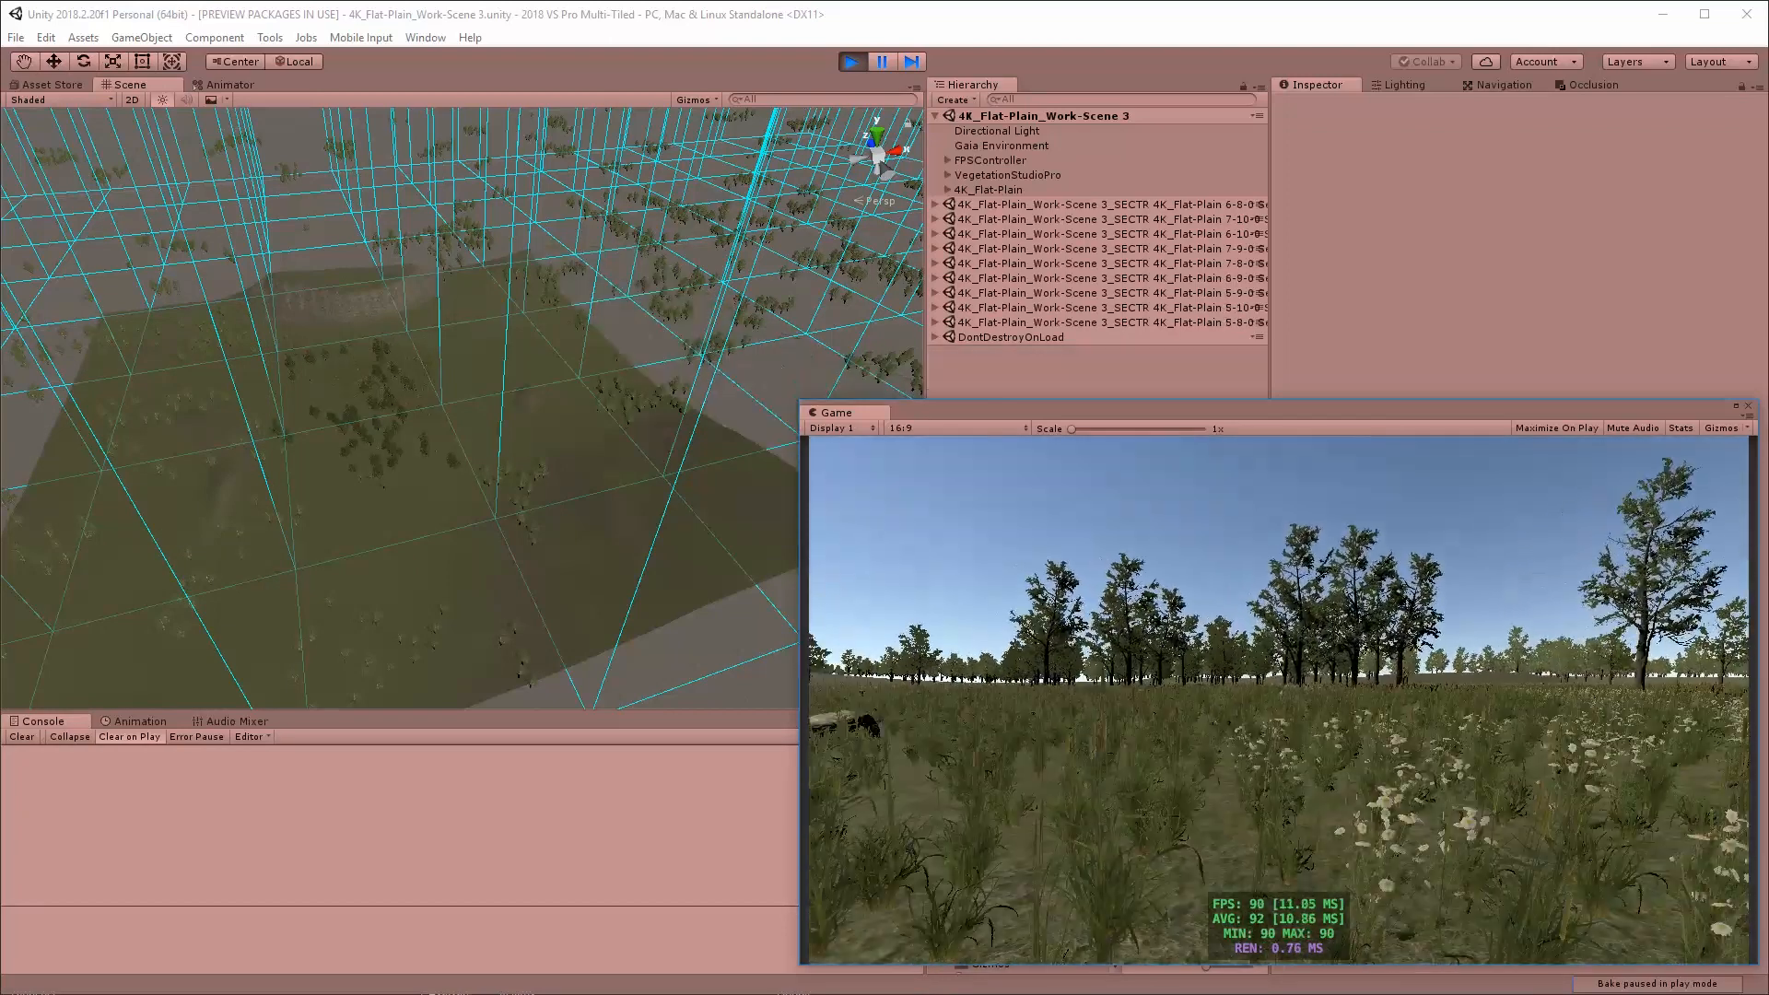
{"action": "key", "text": "w"}
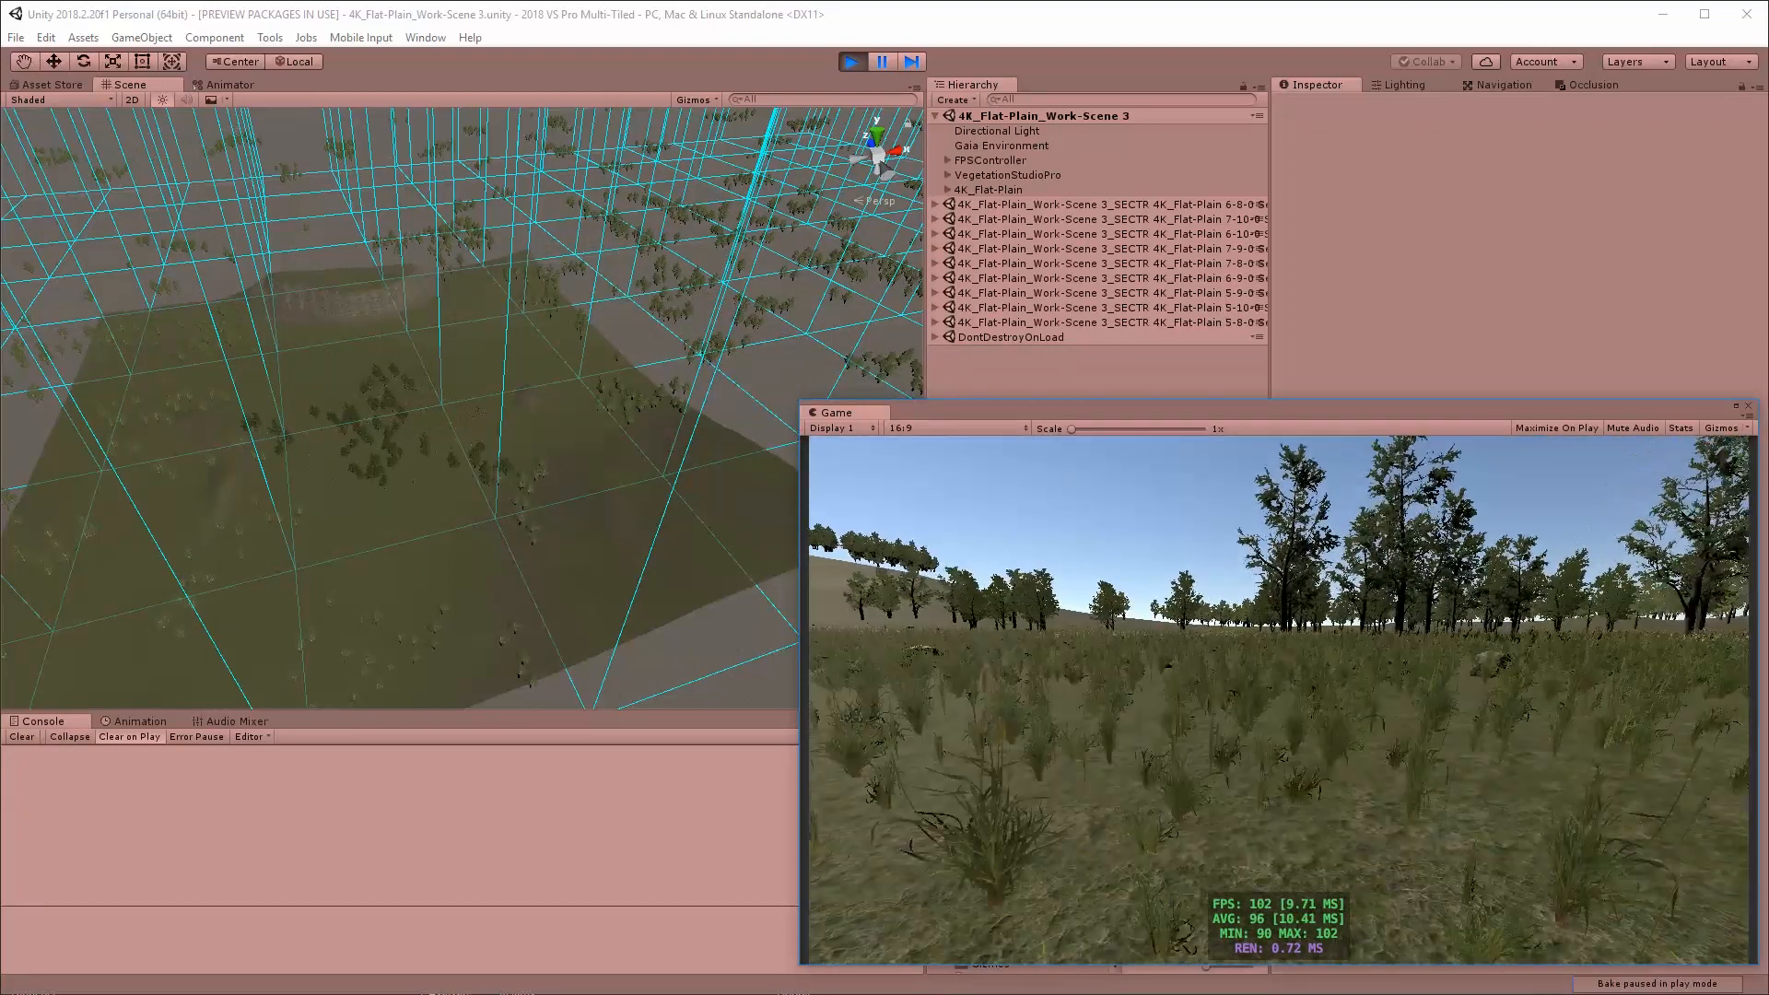
{"action": "key", "text": "w"}
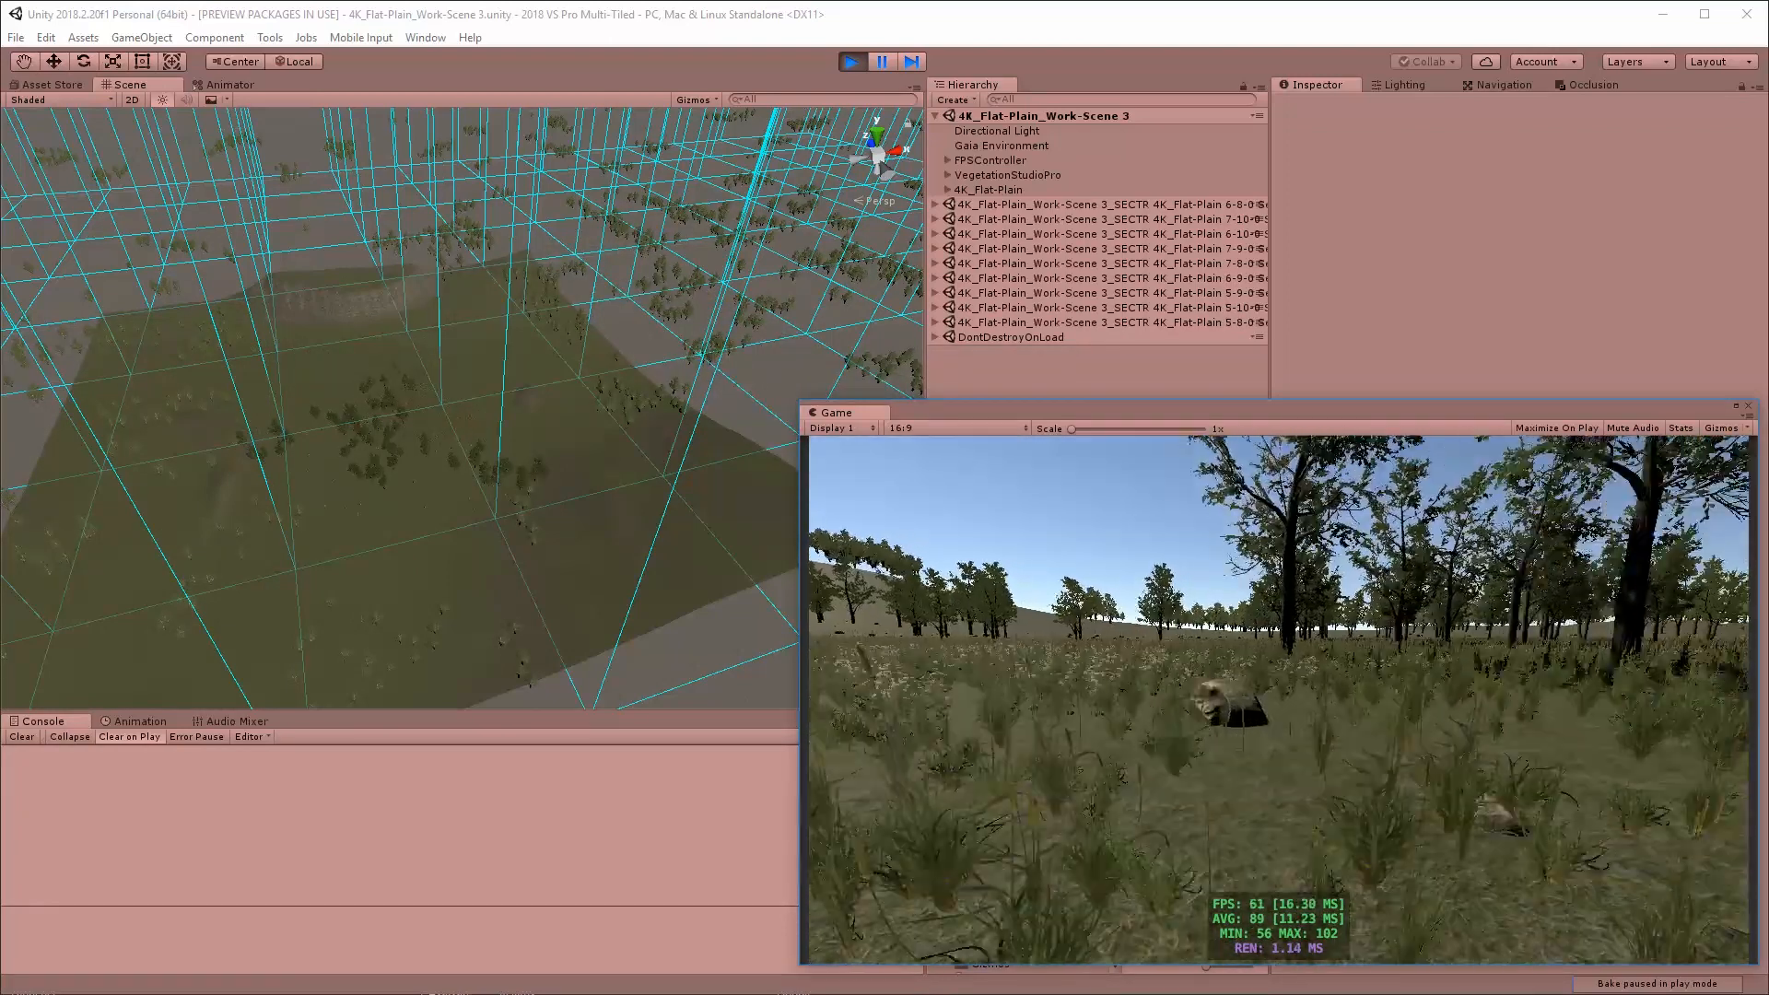
{"action": "key", "text": "w"}
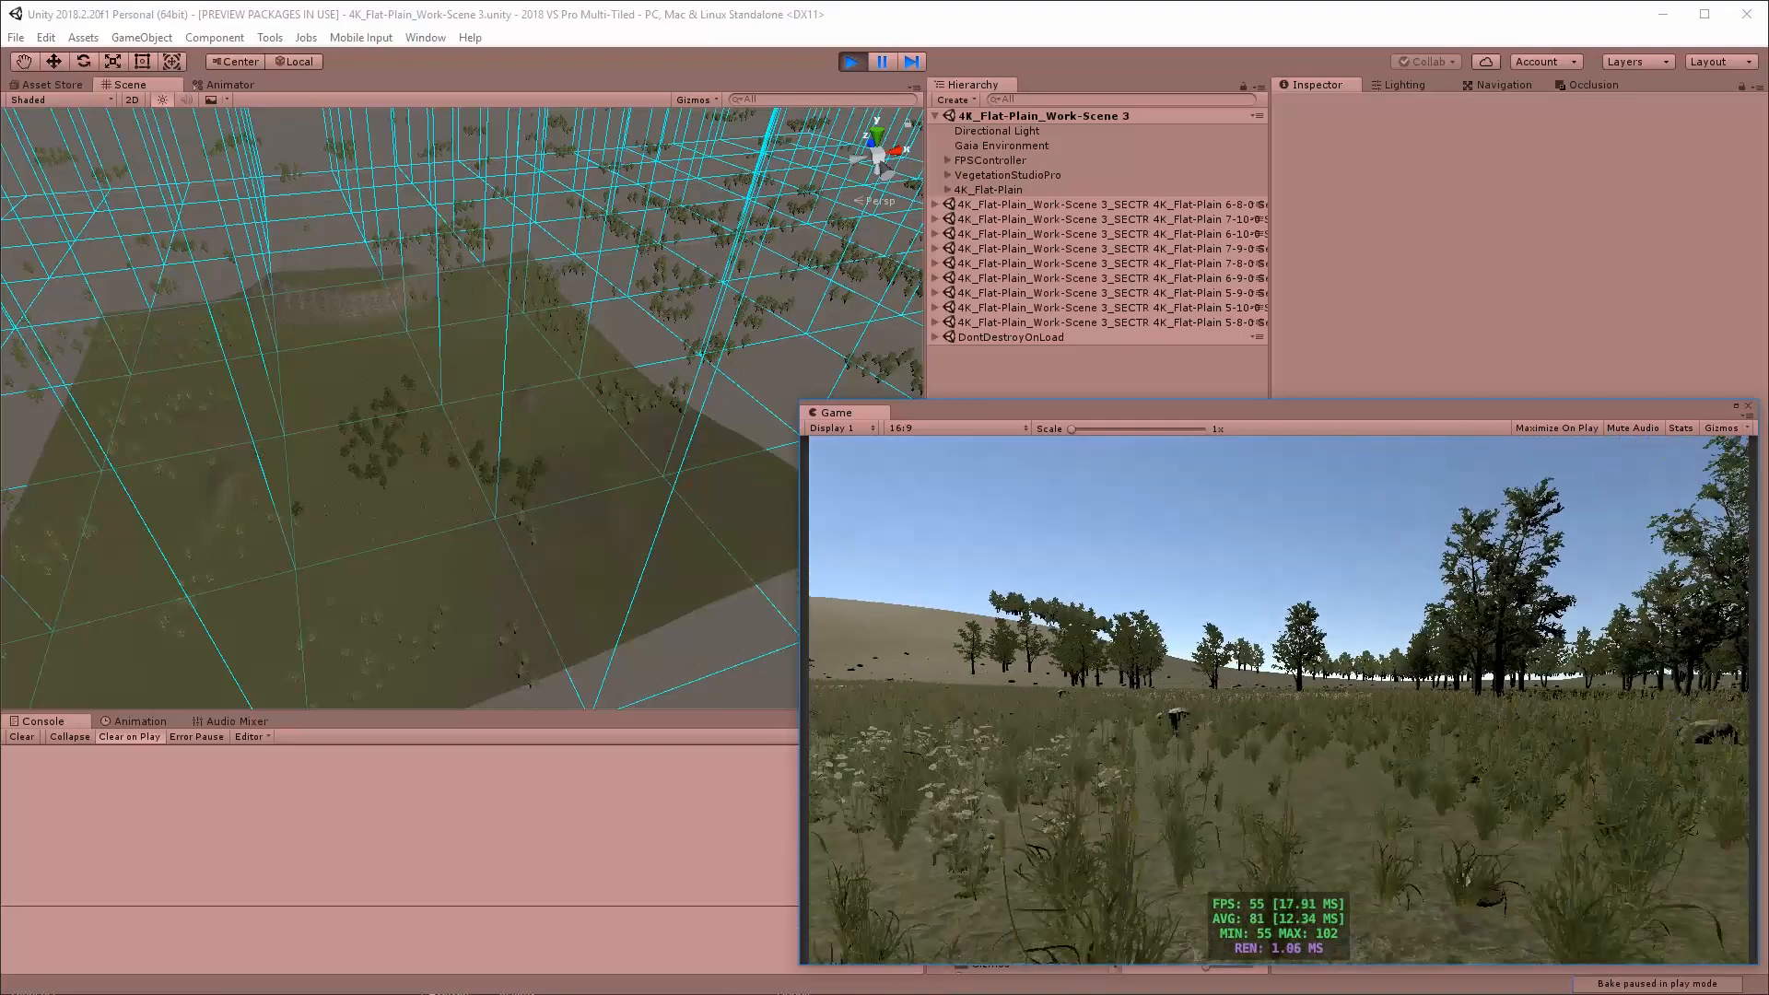
{"action": "key", "text": "w"}
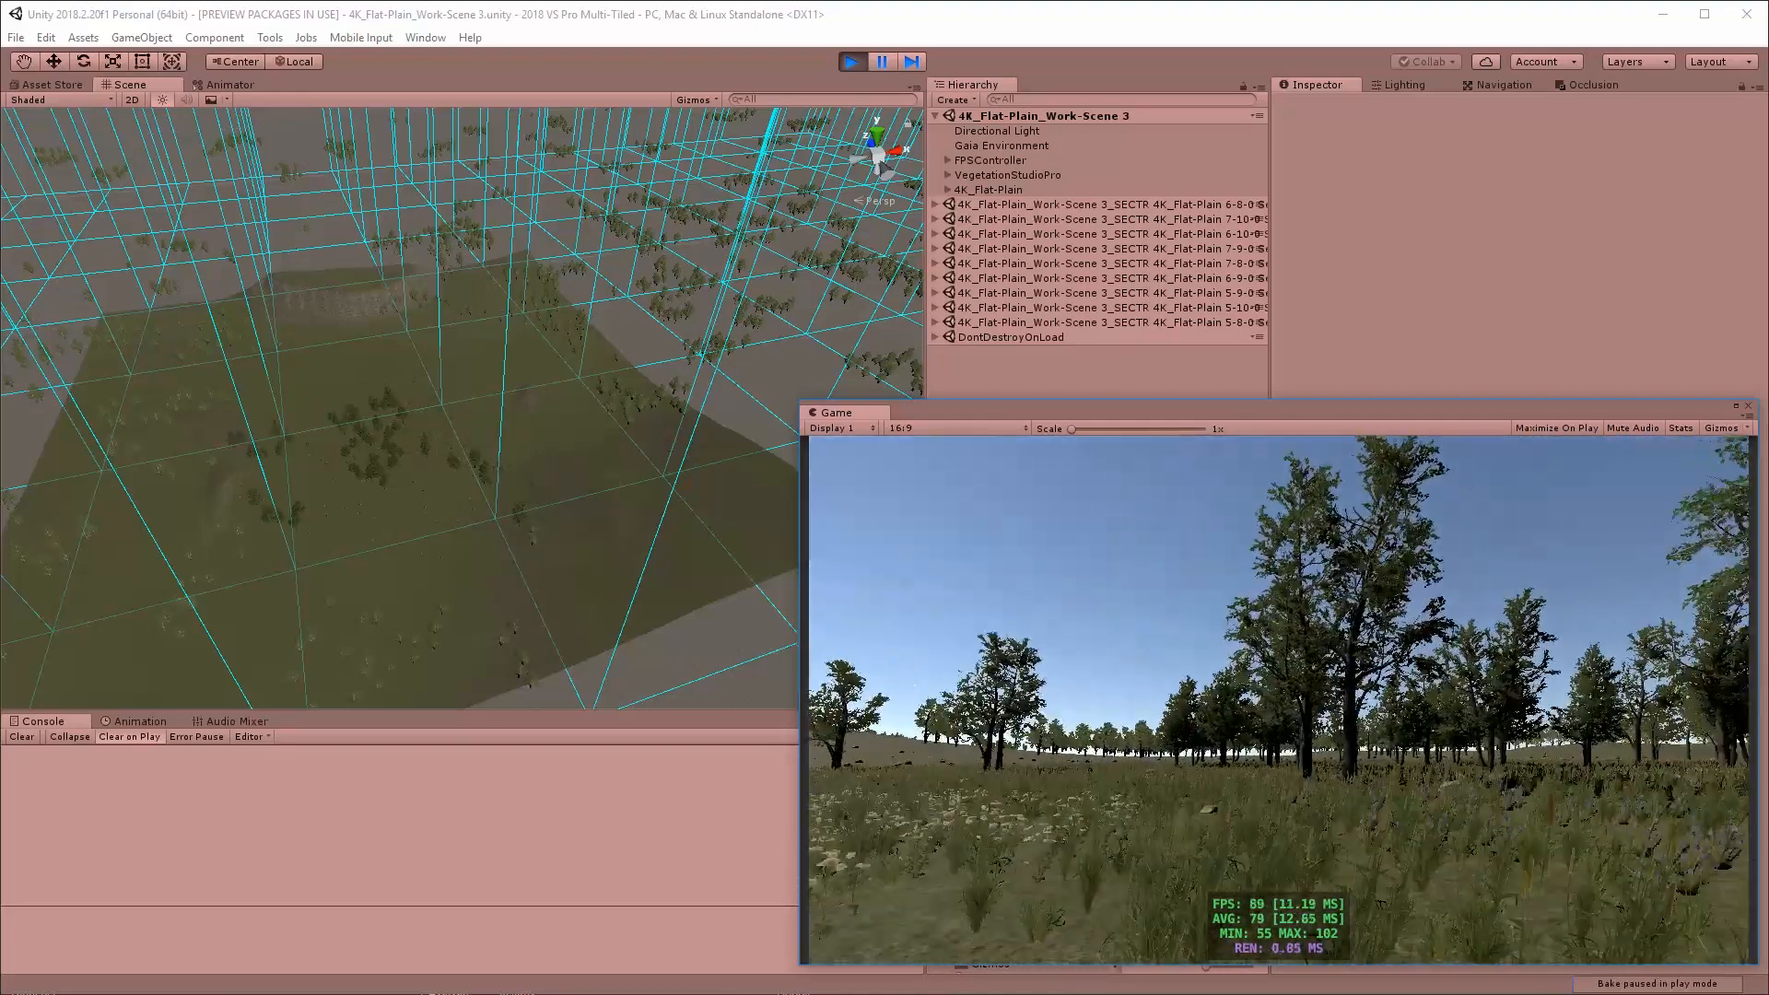
{"action": "key", "text": "w"}
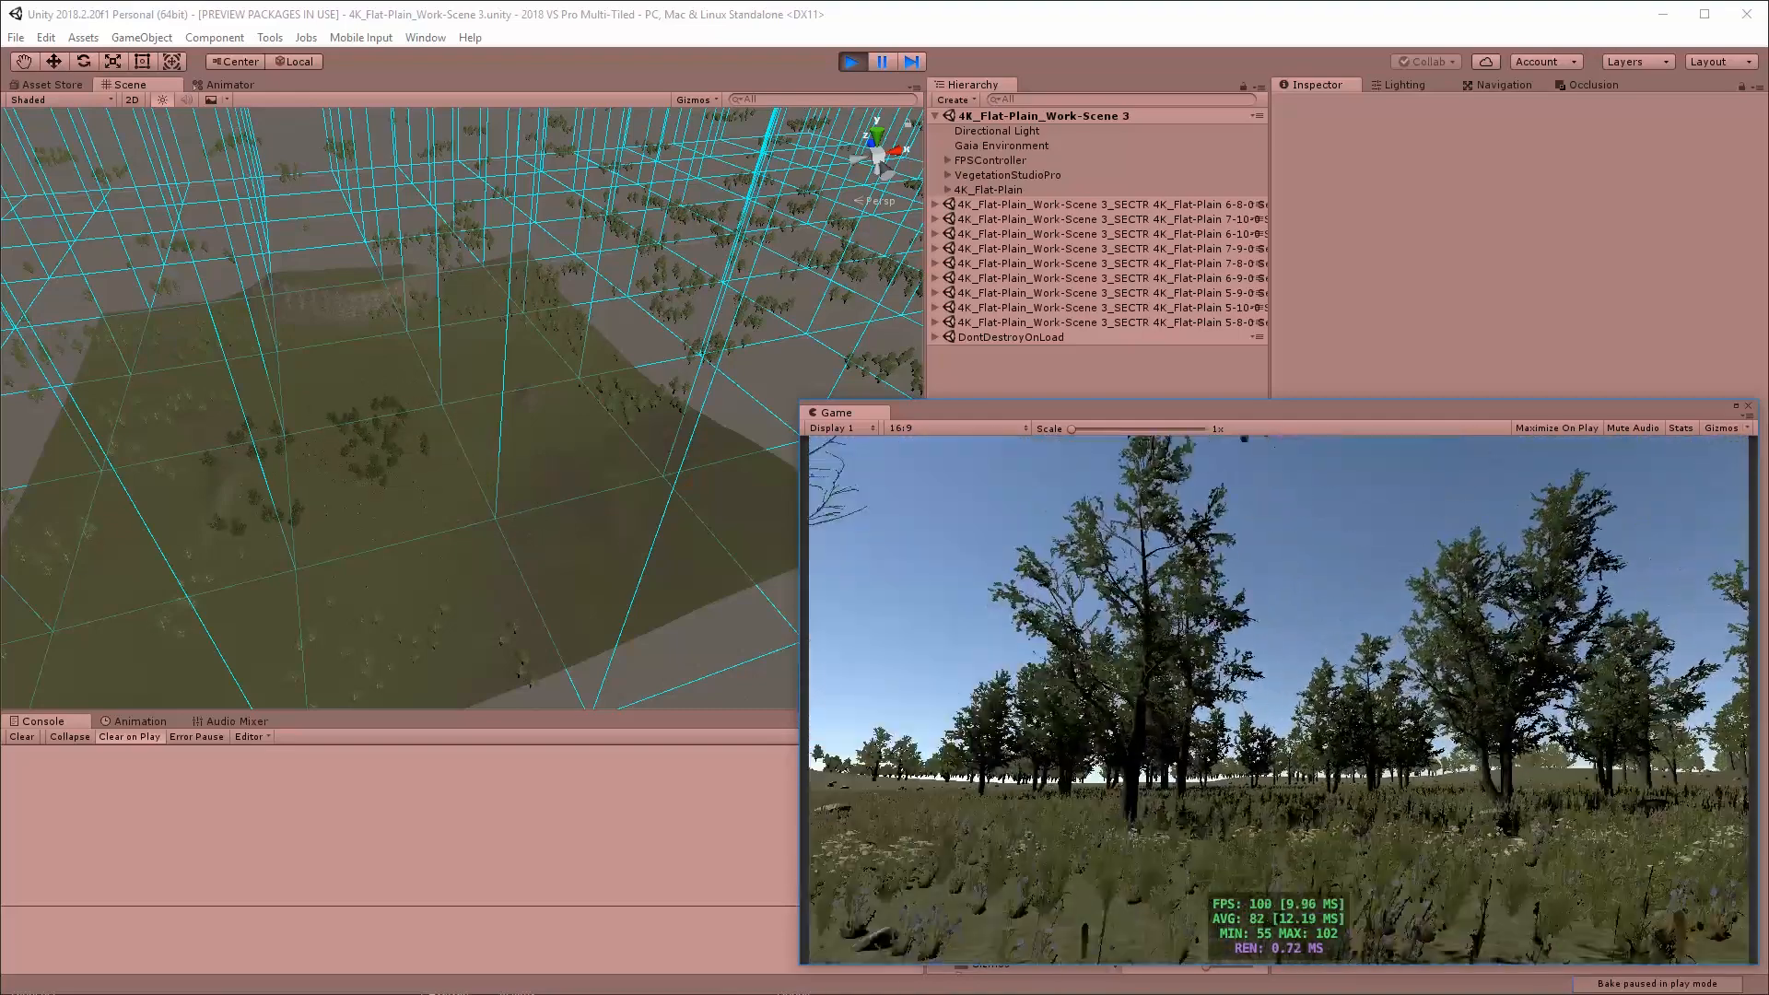
{"action": "key", "text": "w"}
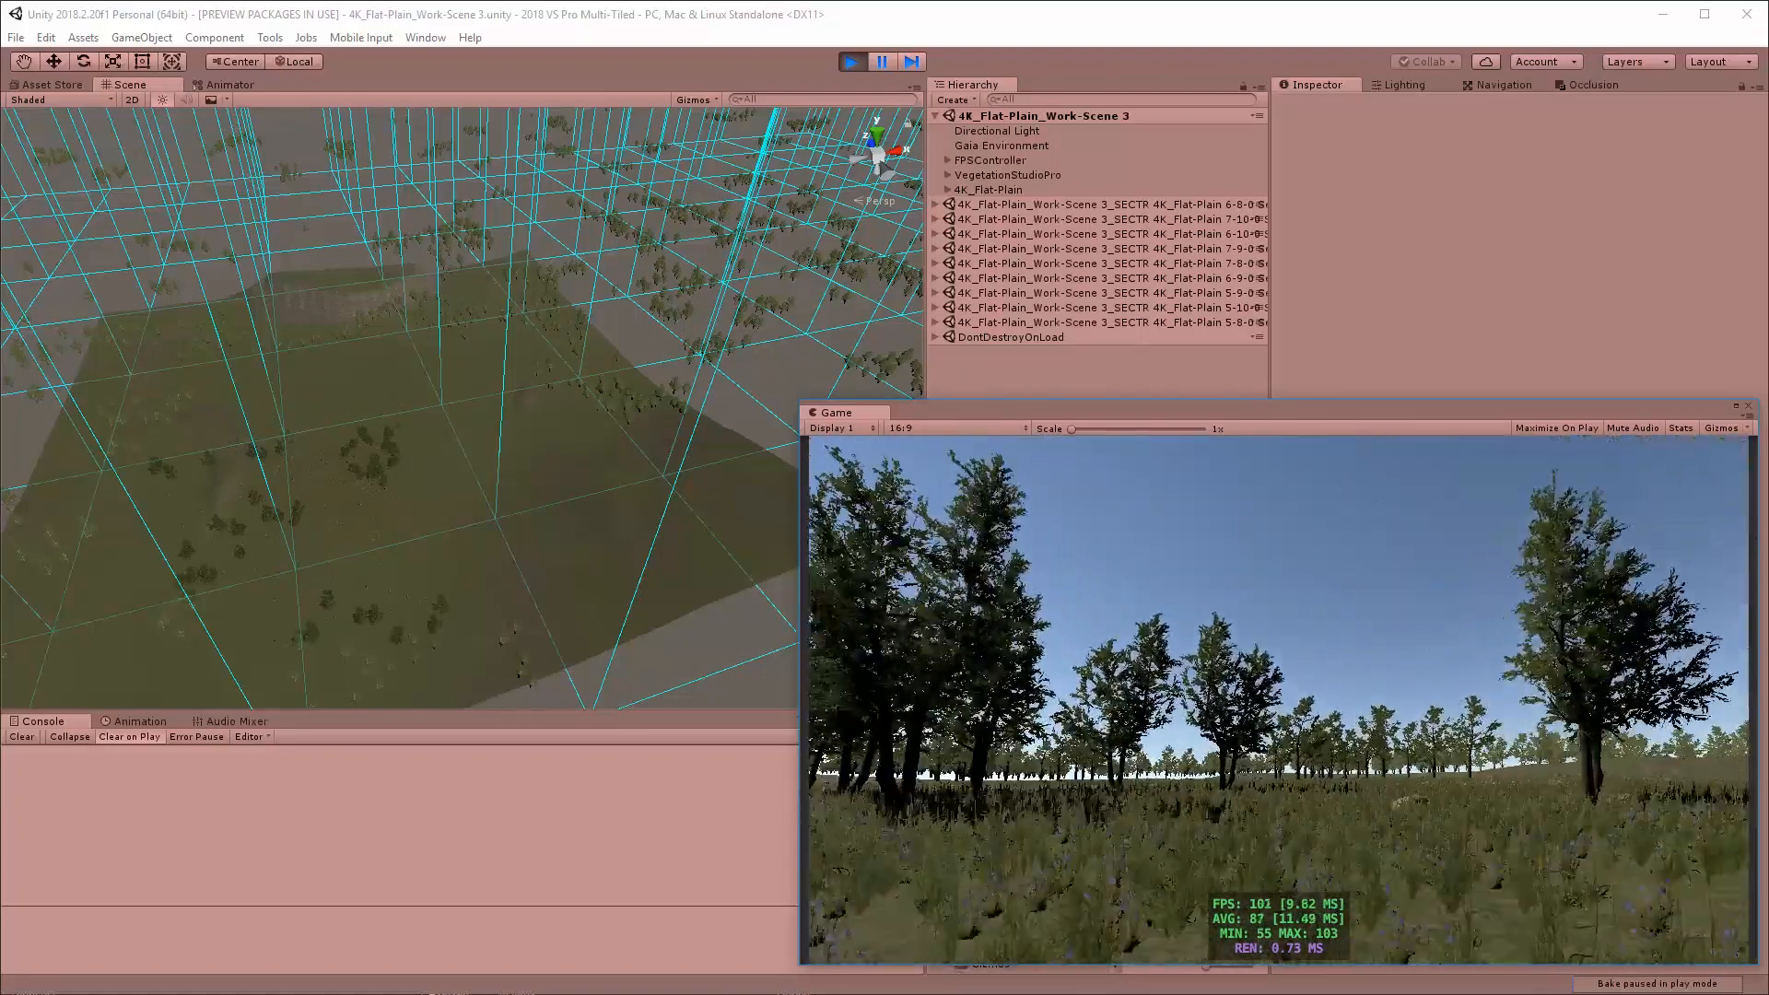
{"action": "key", "text": "w"}
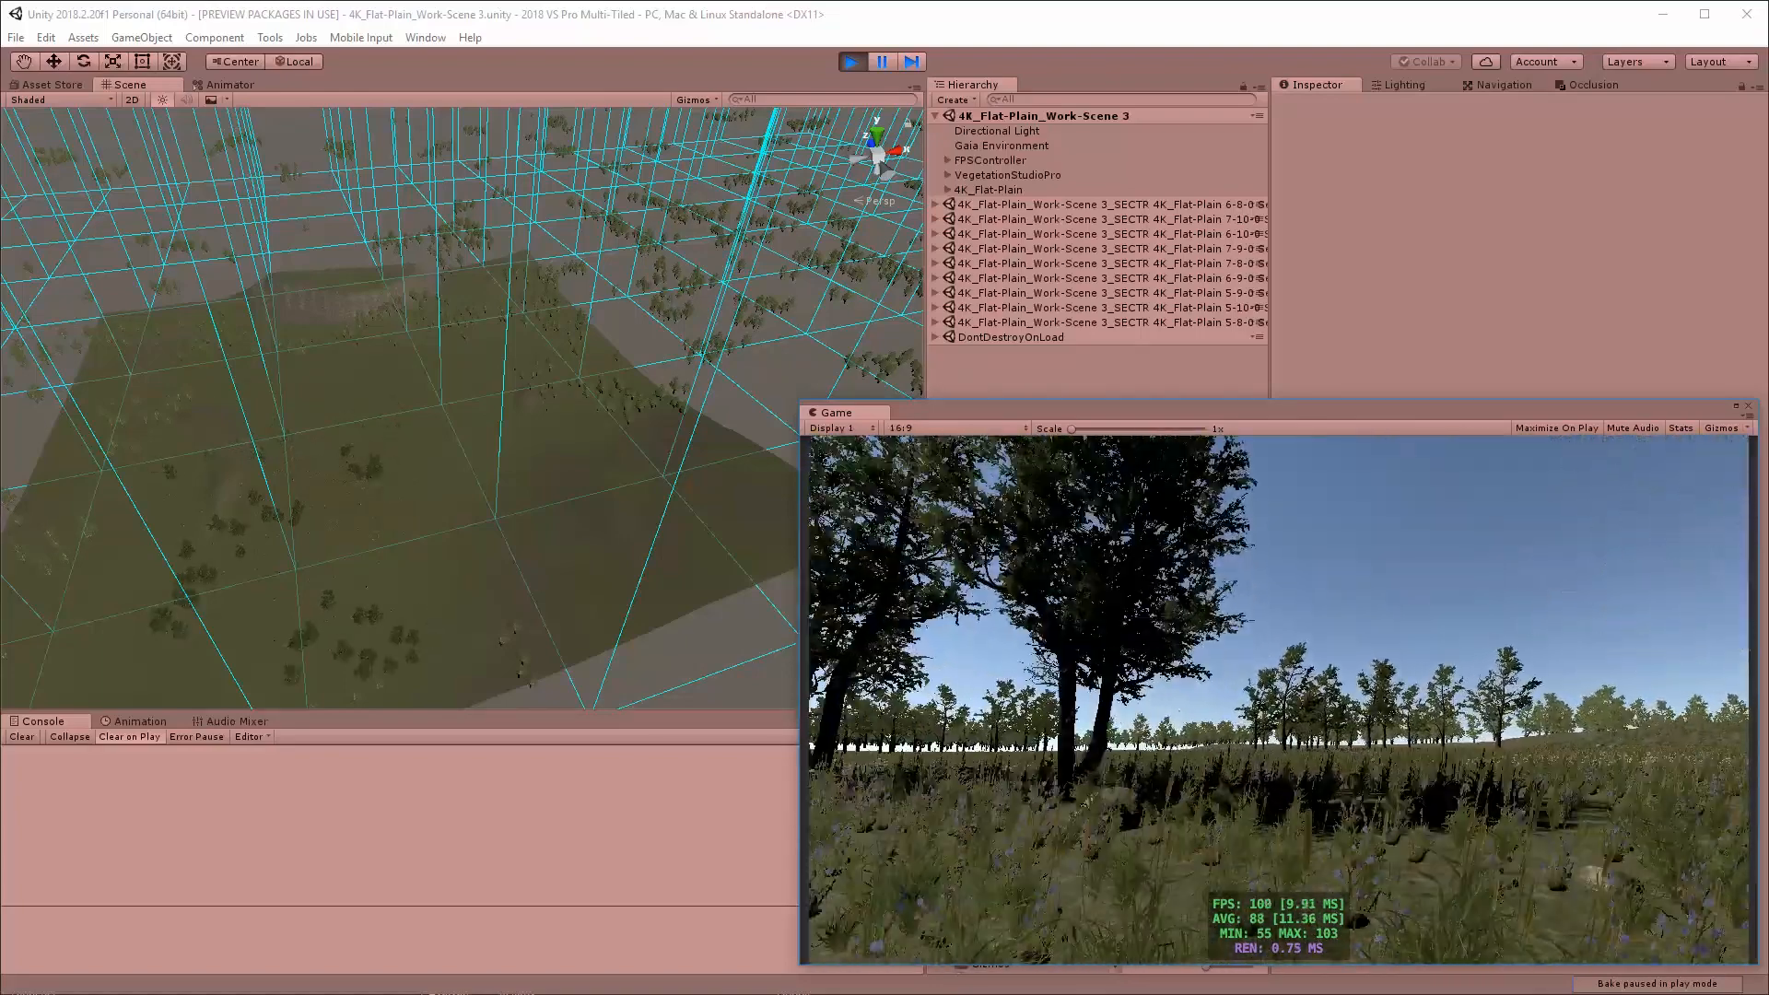
{"action": "key", "text": "w"}
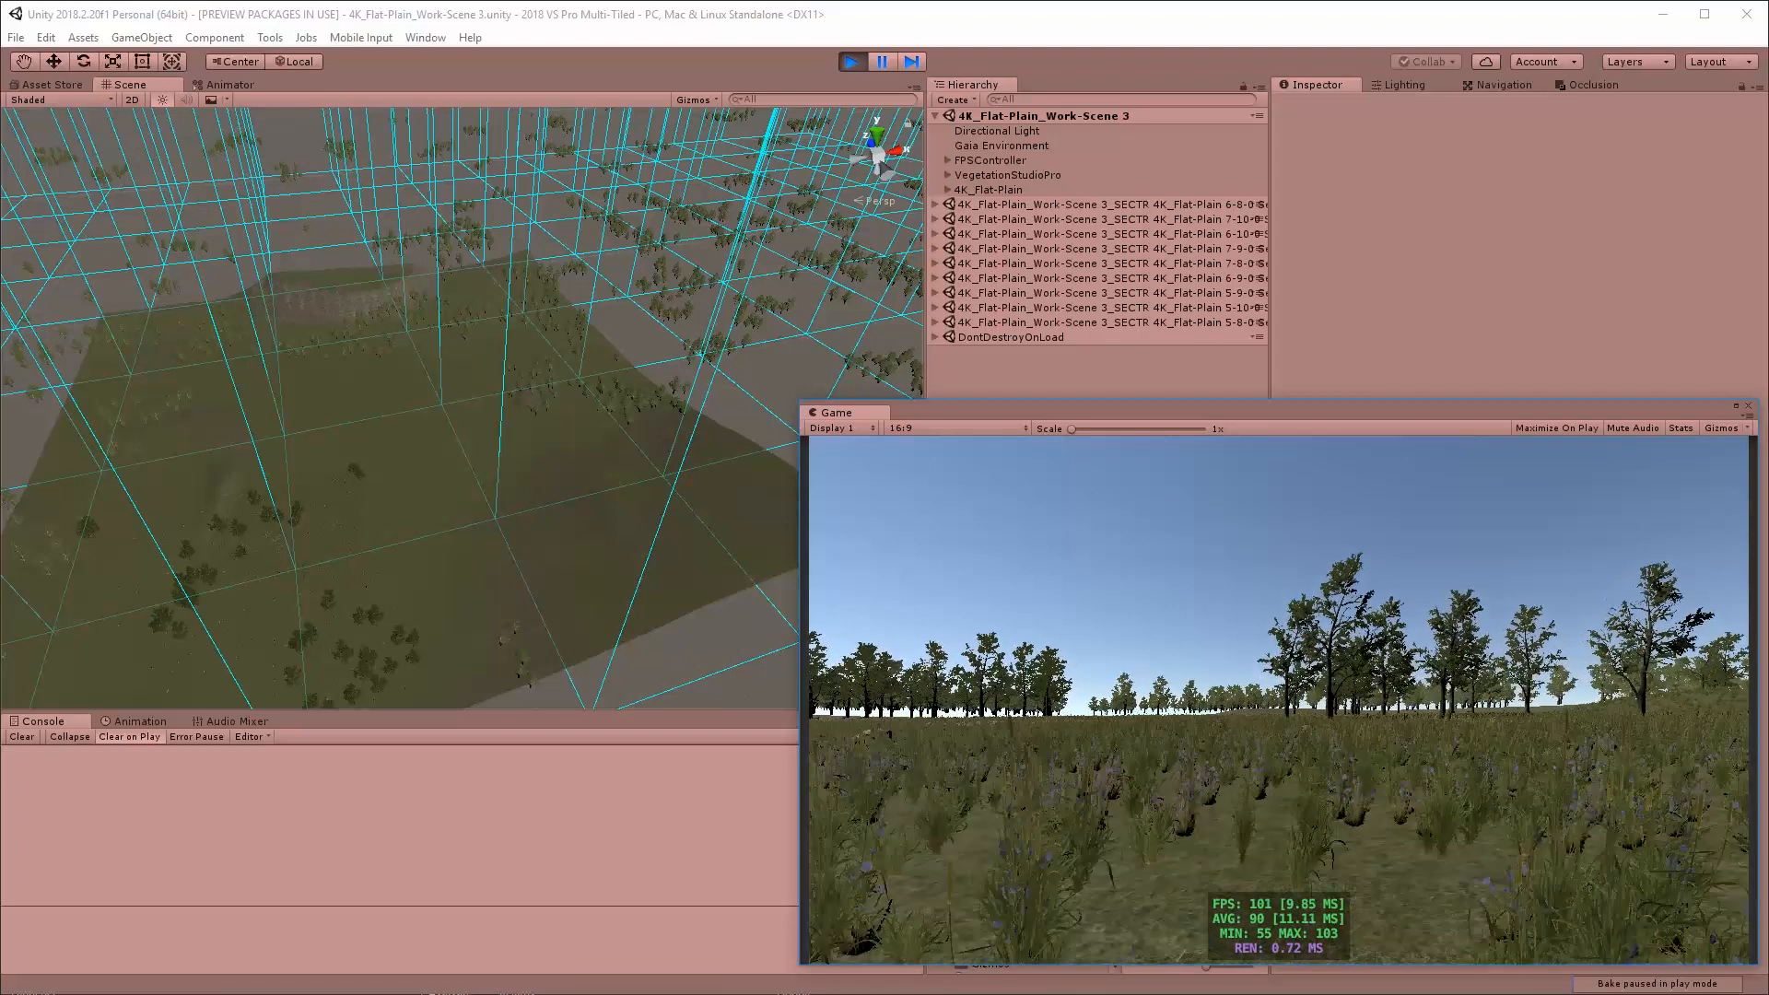
{"action": "key", "text": "w"}
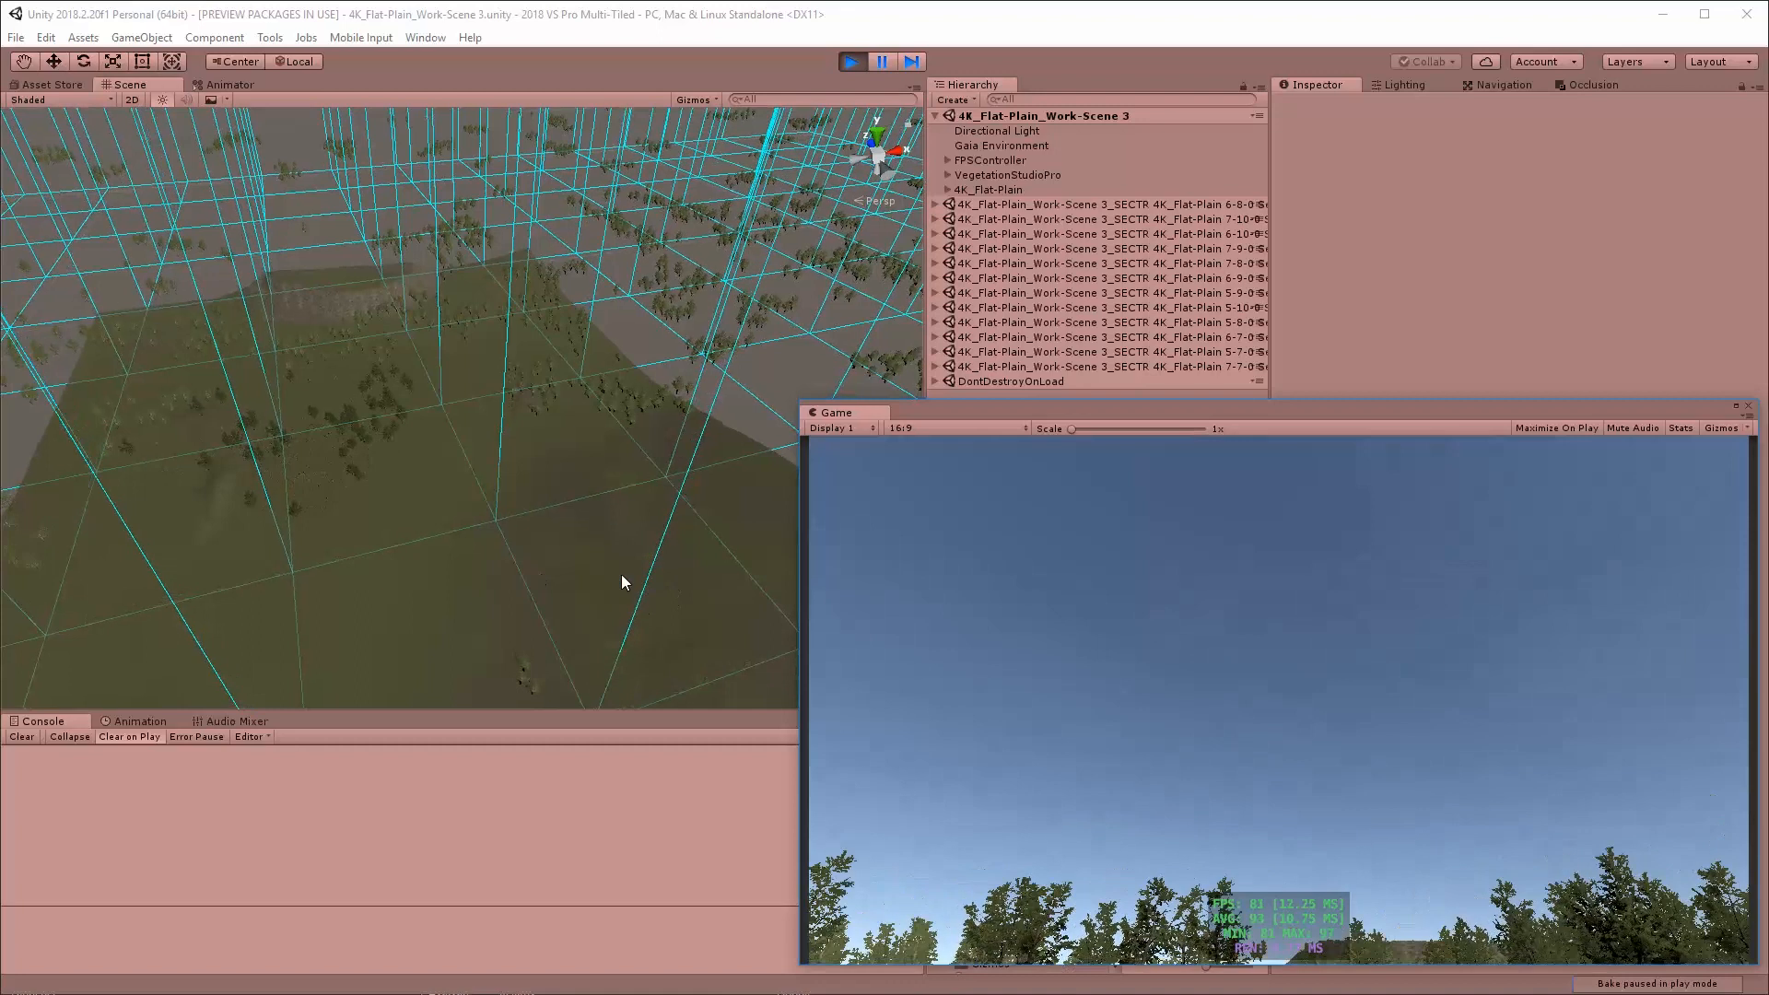
Follow the streamed sectors and vegetation in the Scene view while walking the FPSController farther across the terrain, and stop play mode
{"action": "right_click_drag", "start_coordinate": [313, 597], "coordinate": [189, 634]}
{"action": "left_click", "coordinate": [1041, 684]}
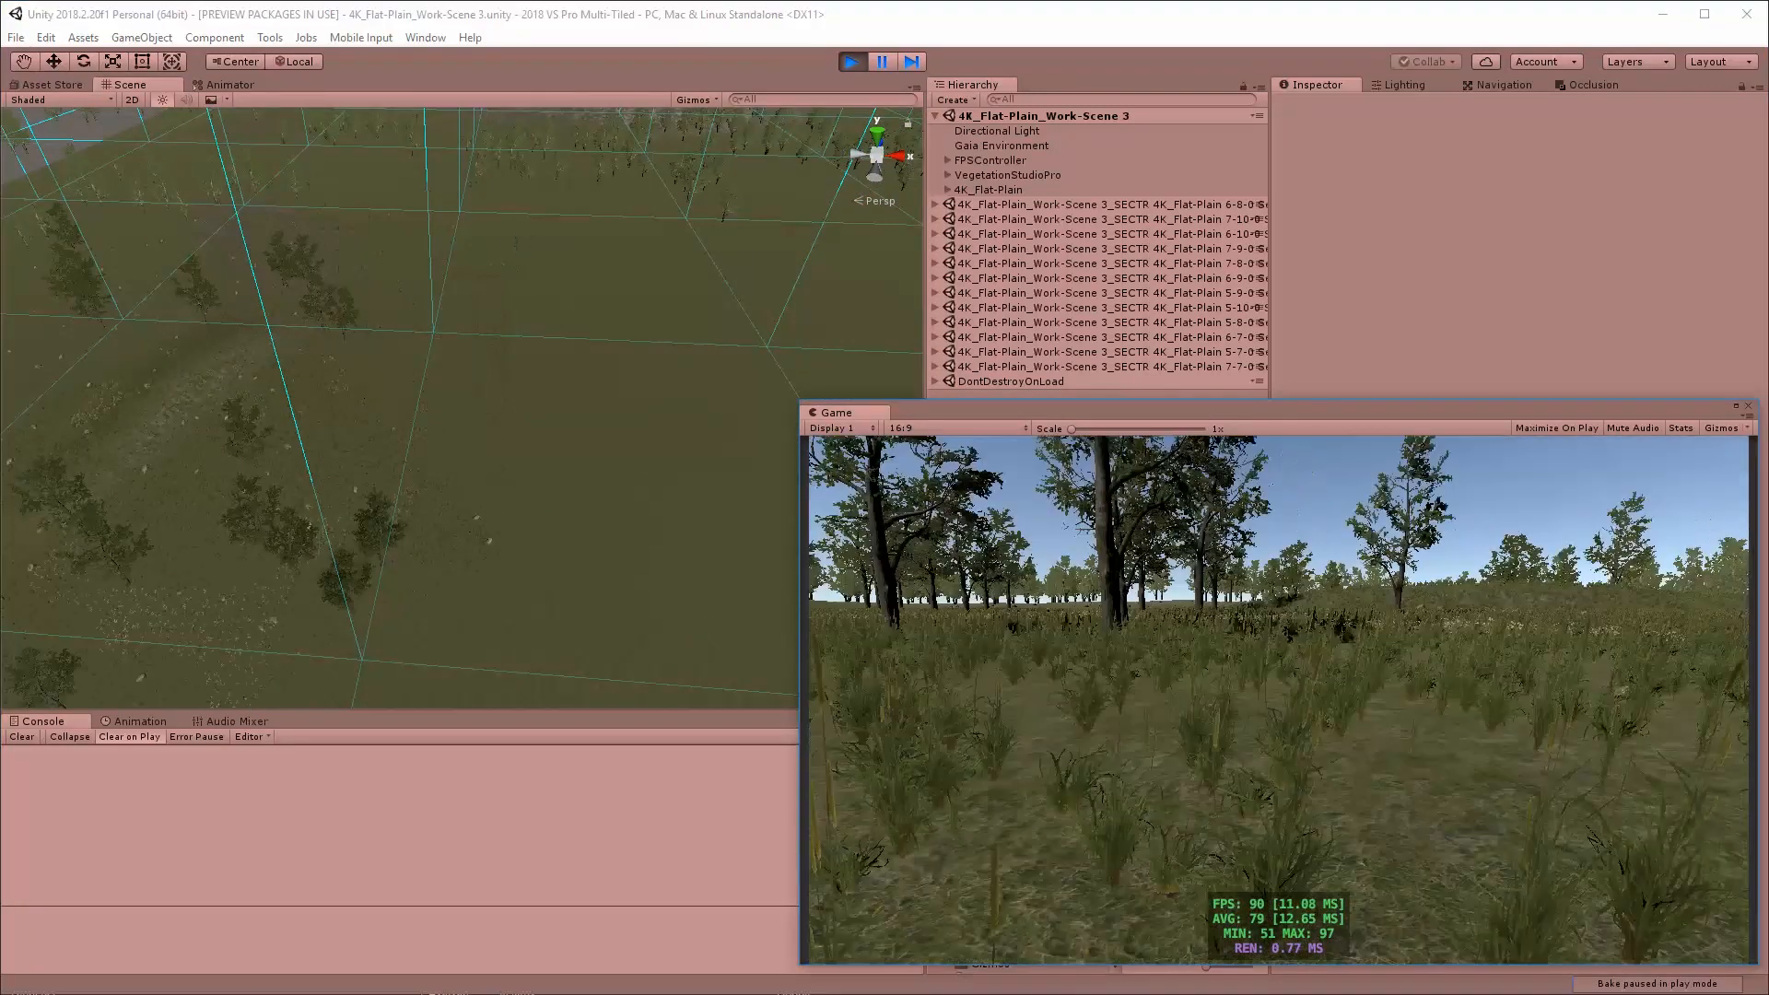
{"action": "key", "text": "w"}
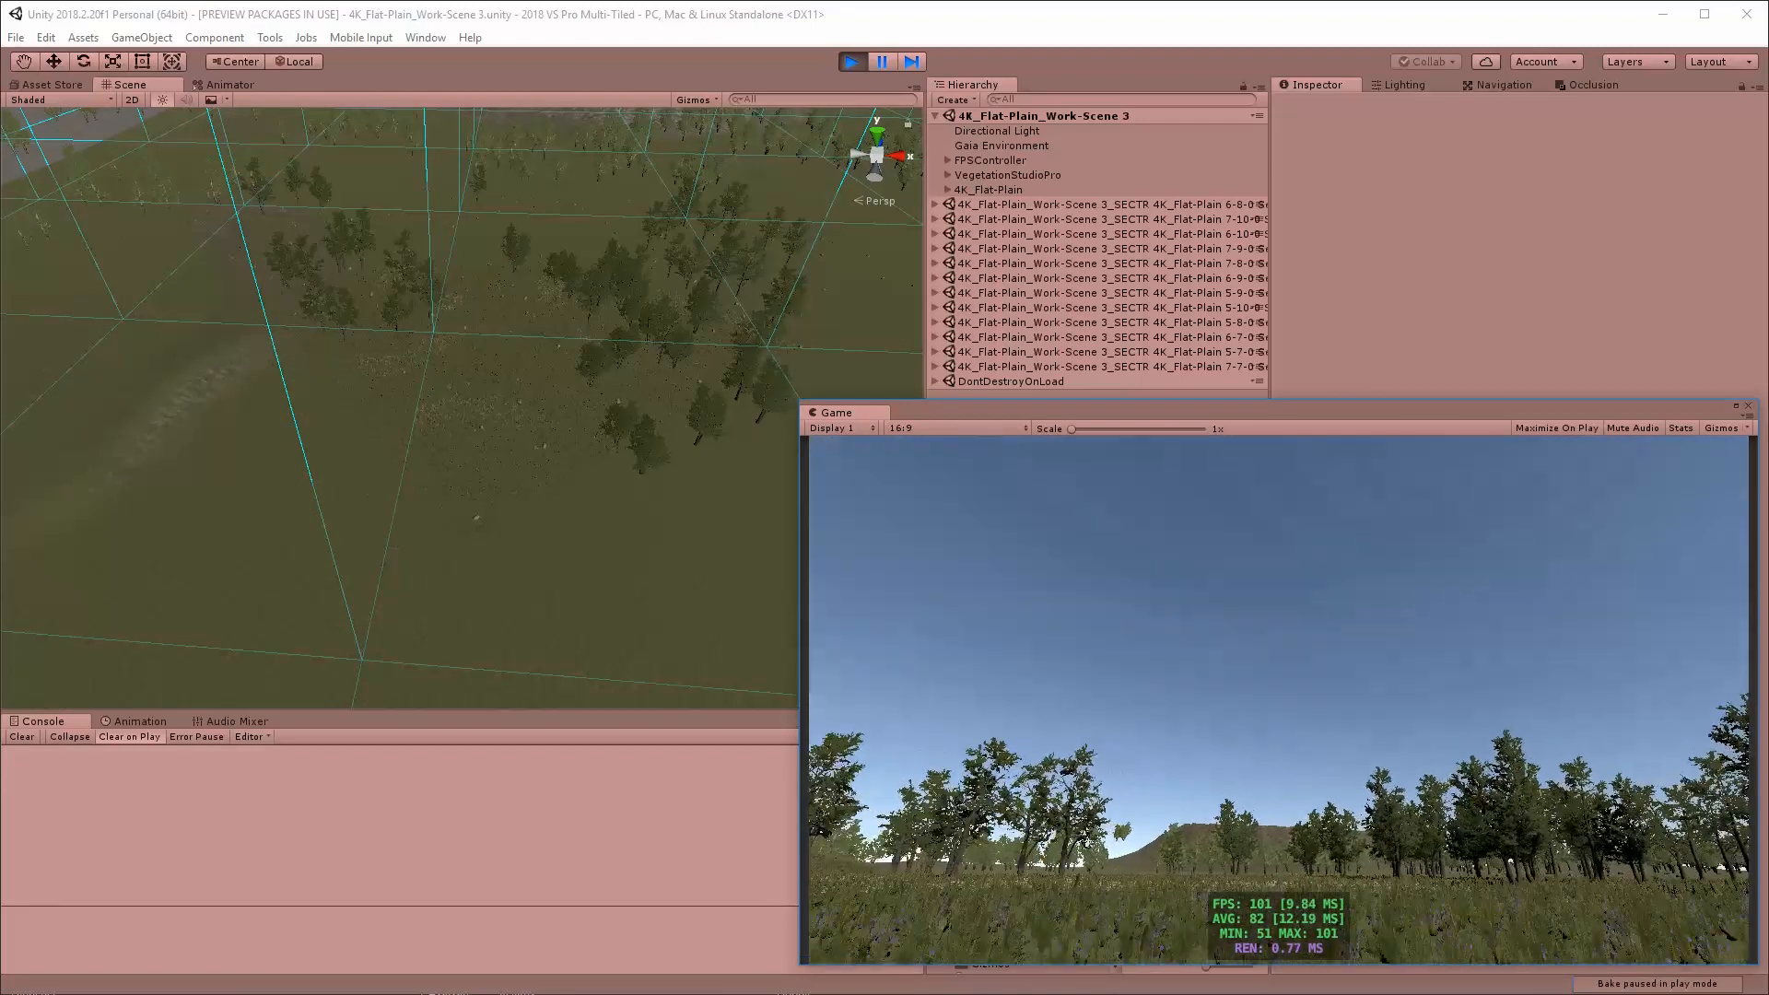
{"action": "key", "text": "w"}
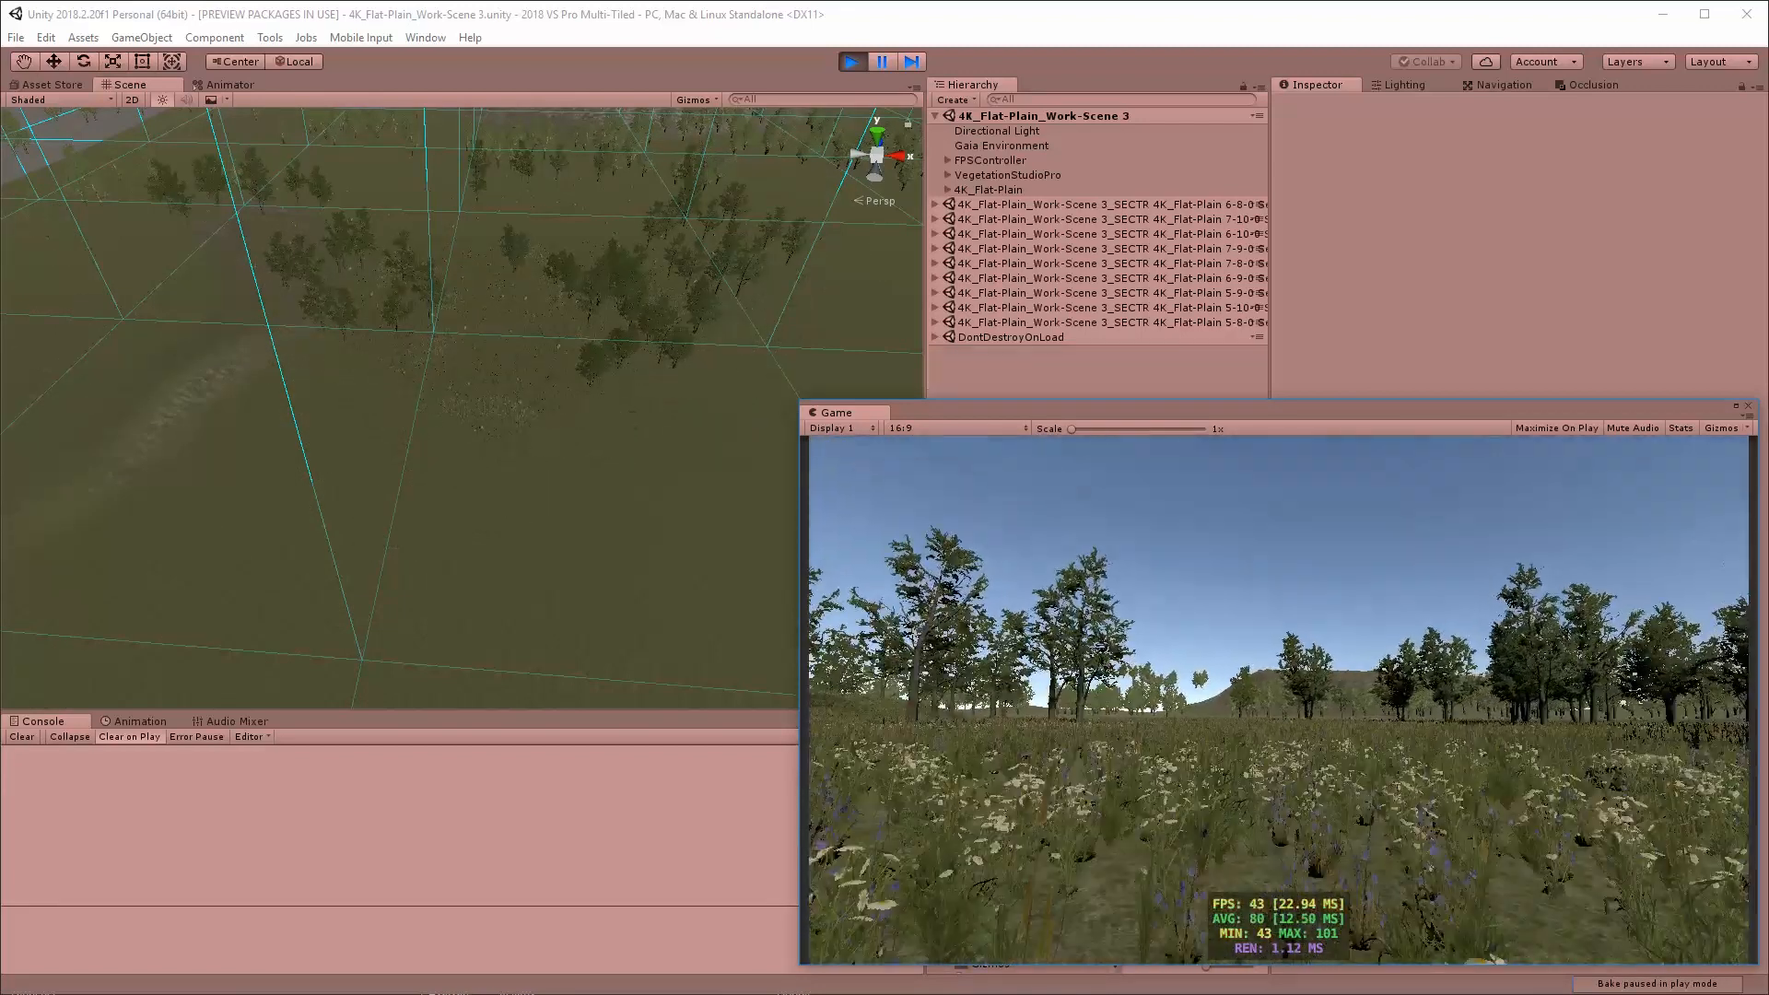
{"action": "key", "text": "w"}
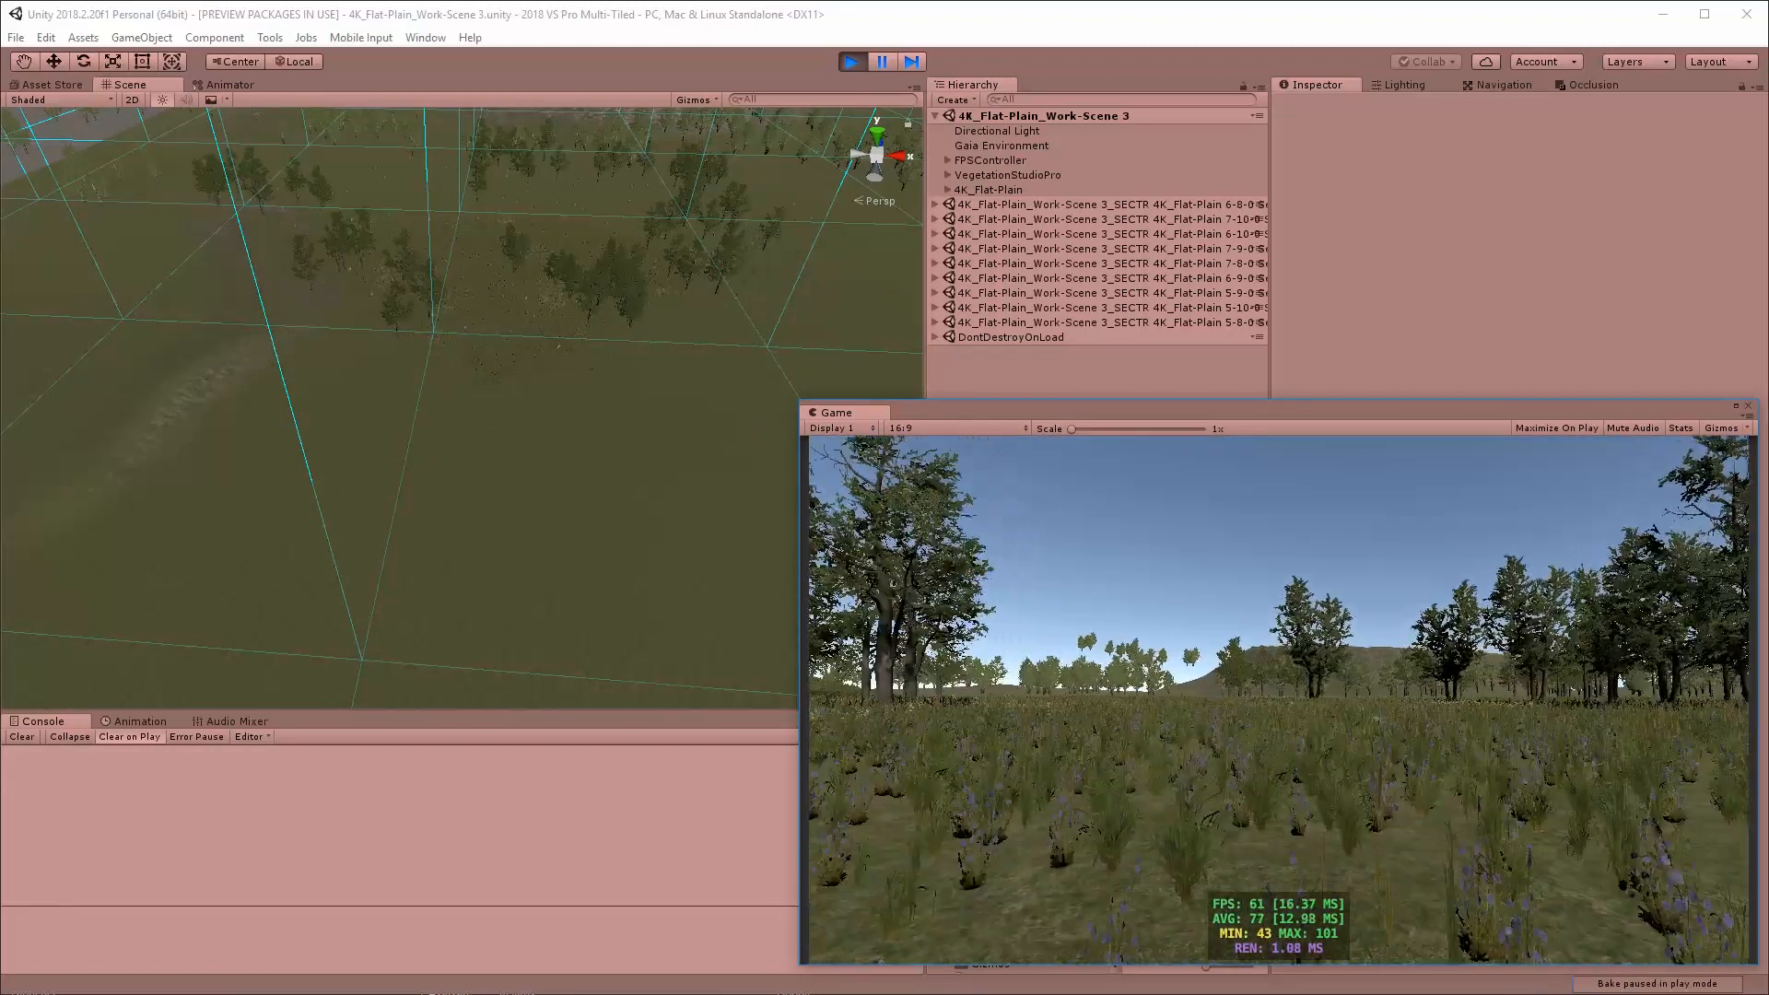
{"action": "key", "text": "w"}
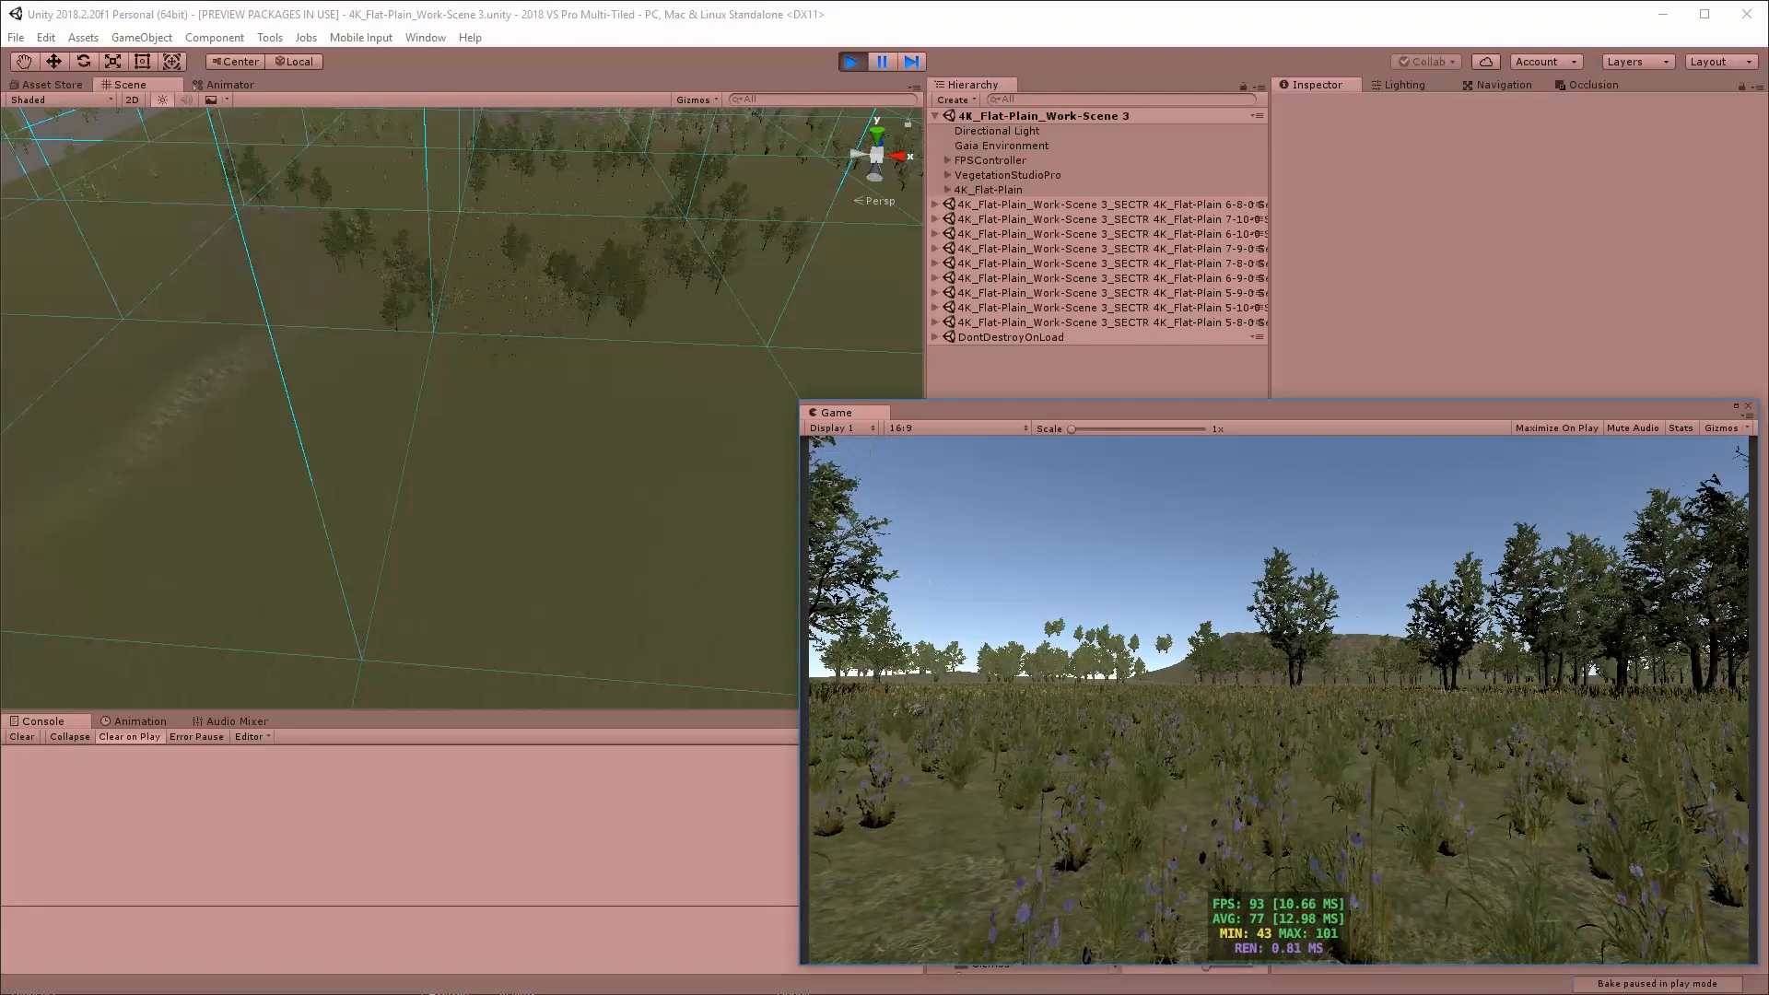
{"action": "key", "text": "w"}
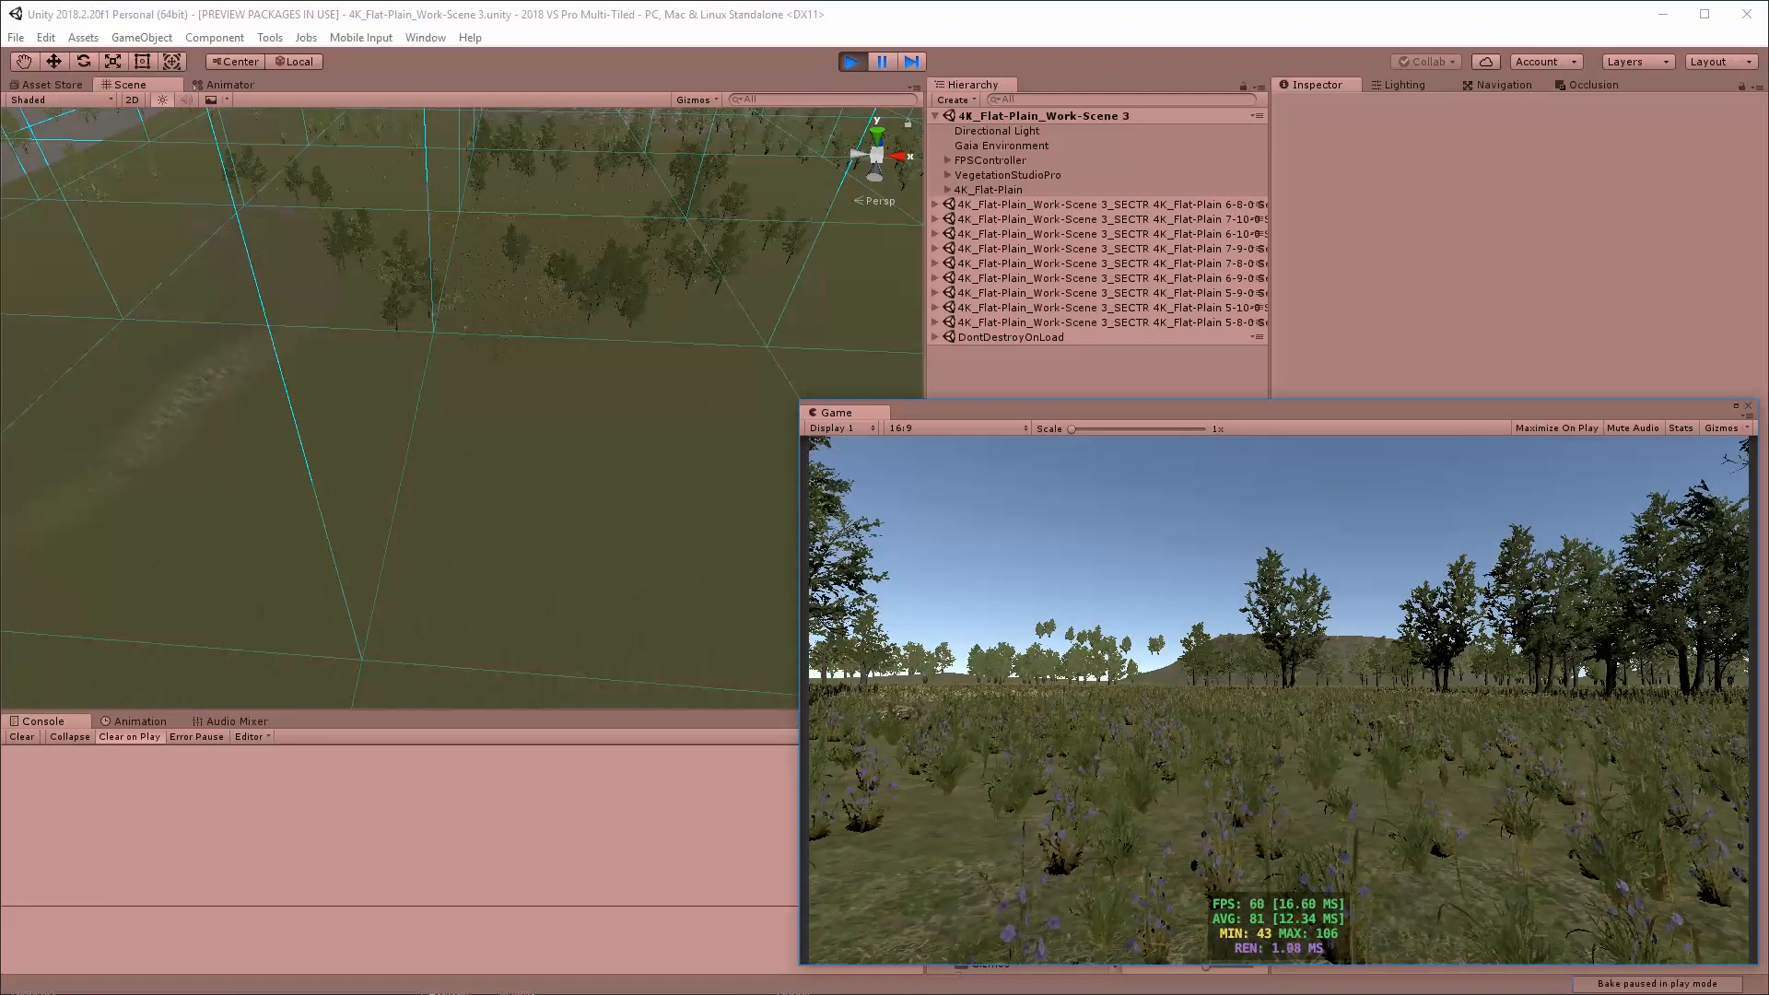
{"action": "key", "text": "Escape"}
{"action": "left_click", "coordinate": [852, 61]}
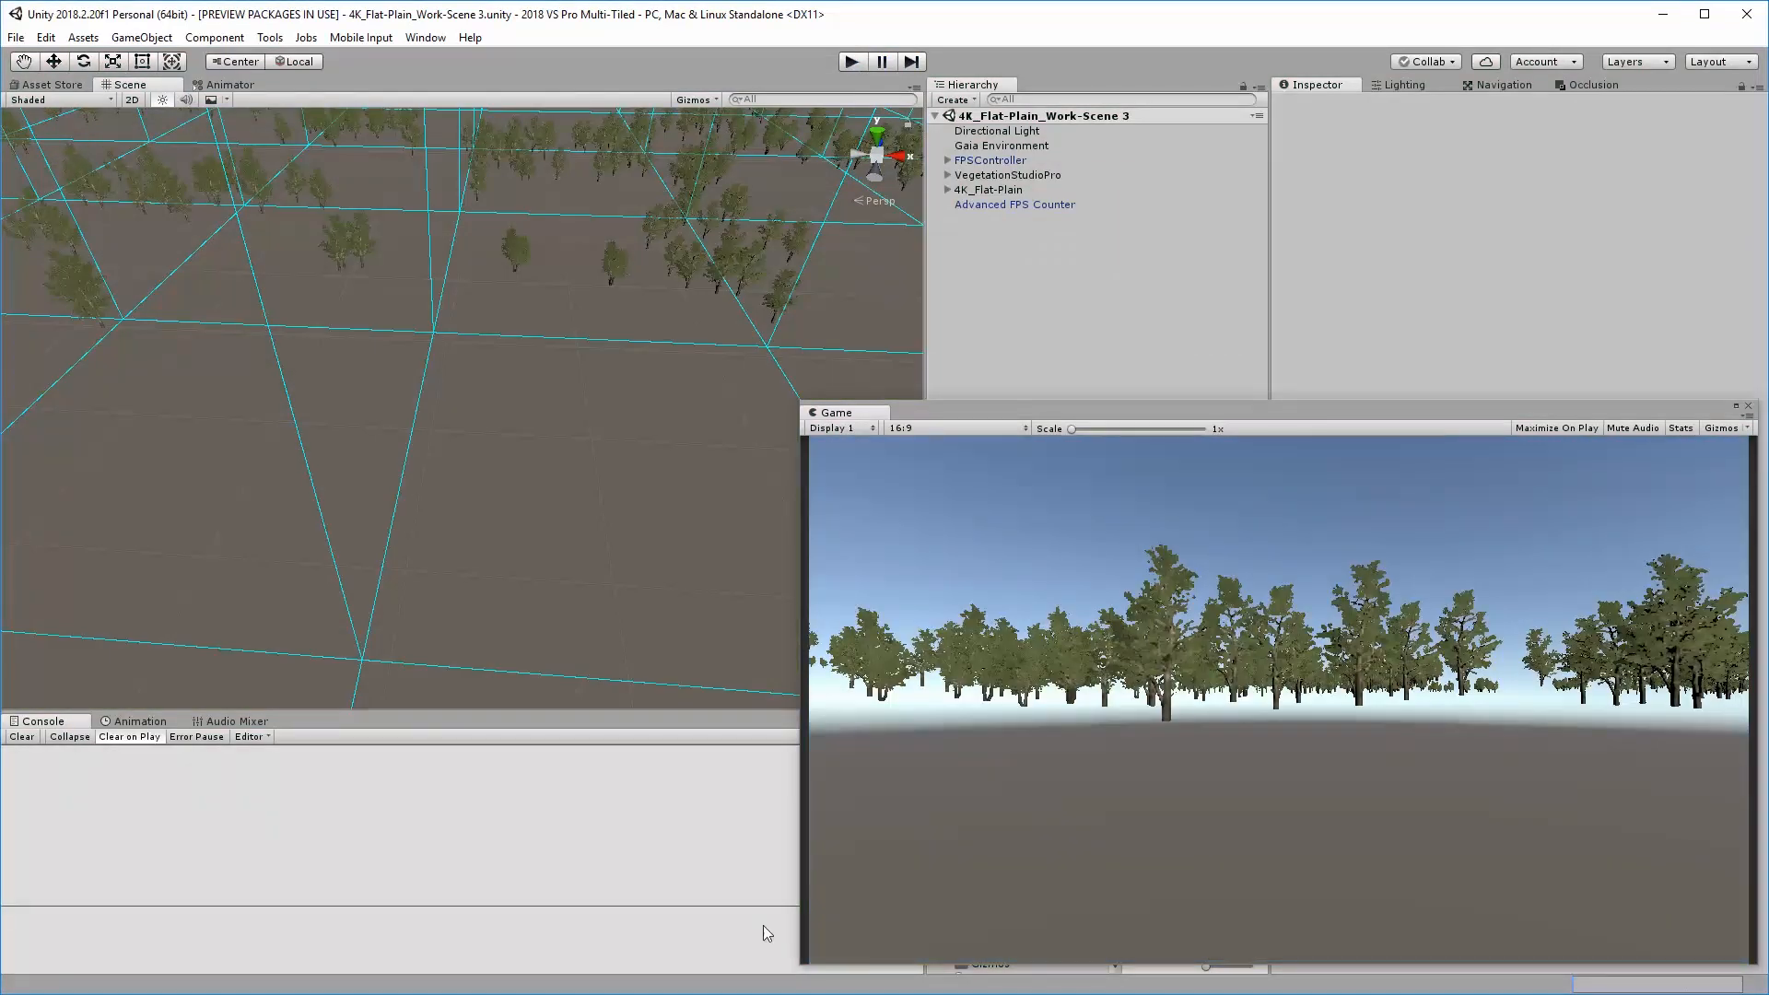
Build the project for PC, Mac & Linux Standalone into a new WorkingBuild2 folder inside _BUILDS
{"action": "key", "text": "ctrl+shift+b"}
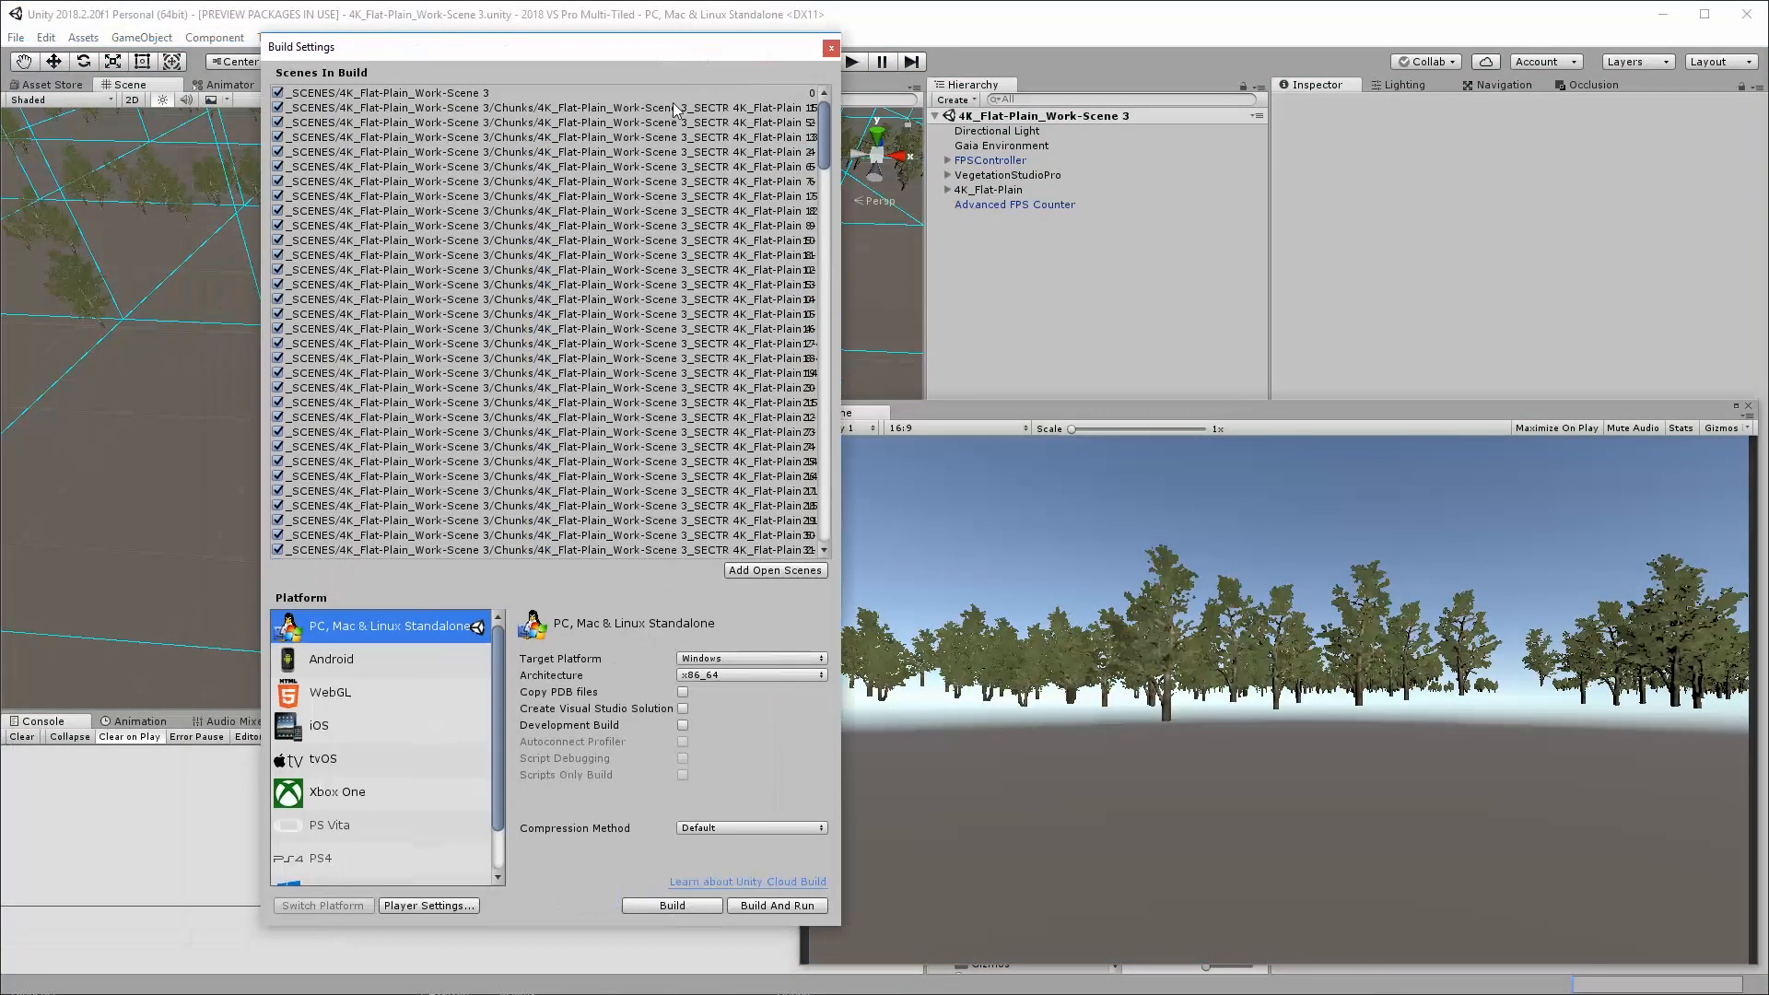
{"action": "left_click", "coordinate": [658, 907]}
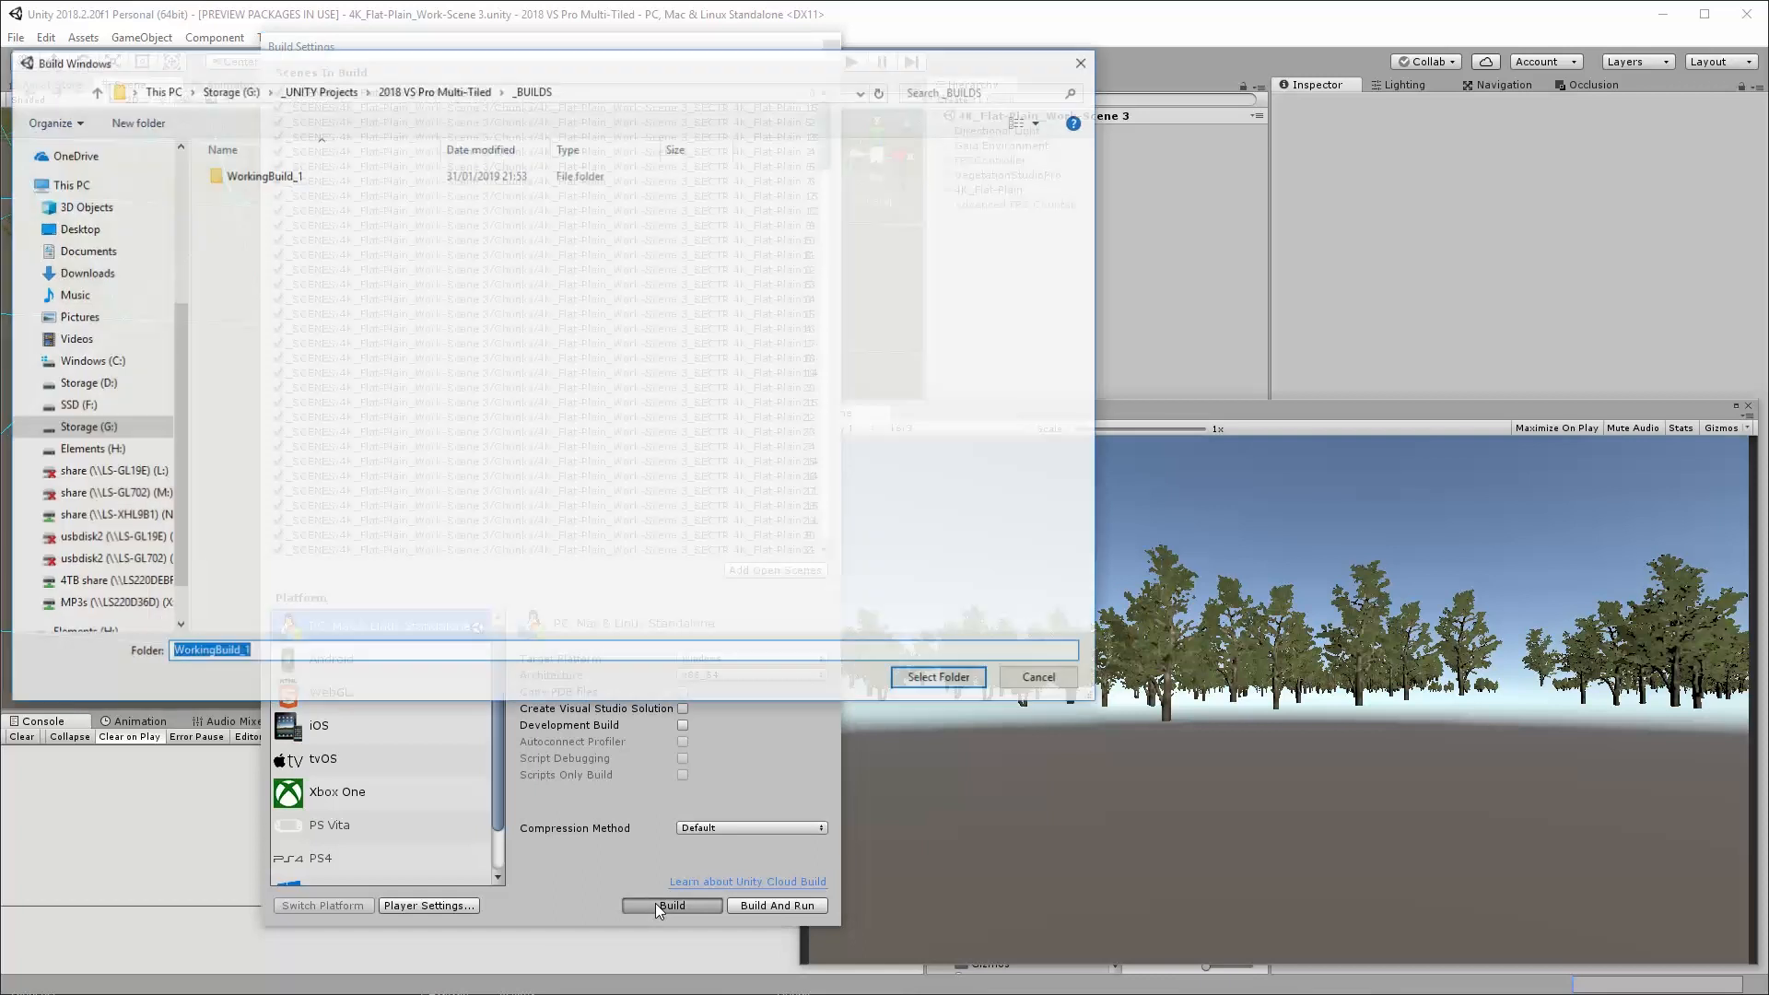
{"action": "left_click", "coordinate": [129, 122]}
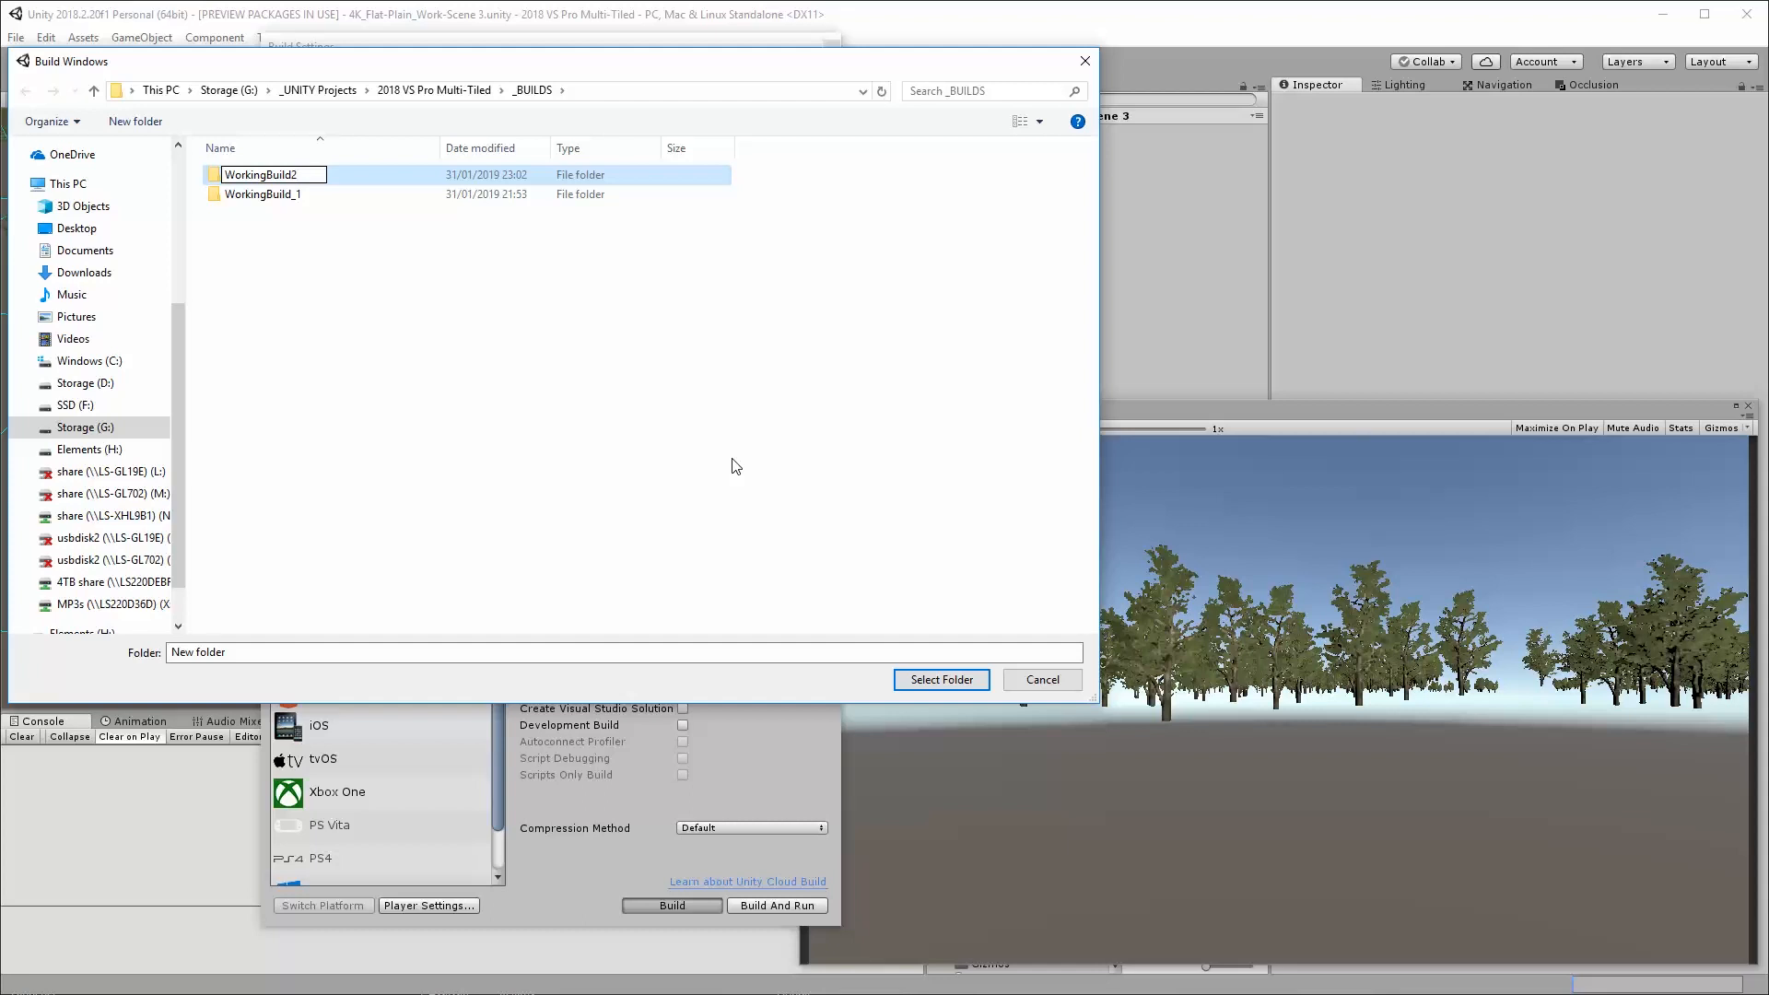
{"action": "key", "text": "Return"}
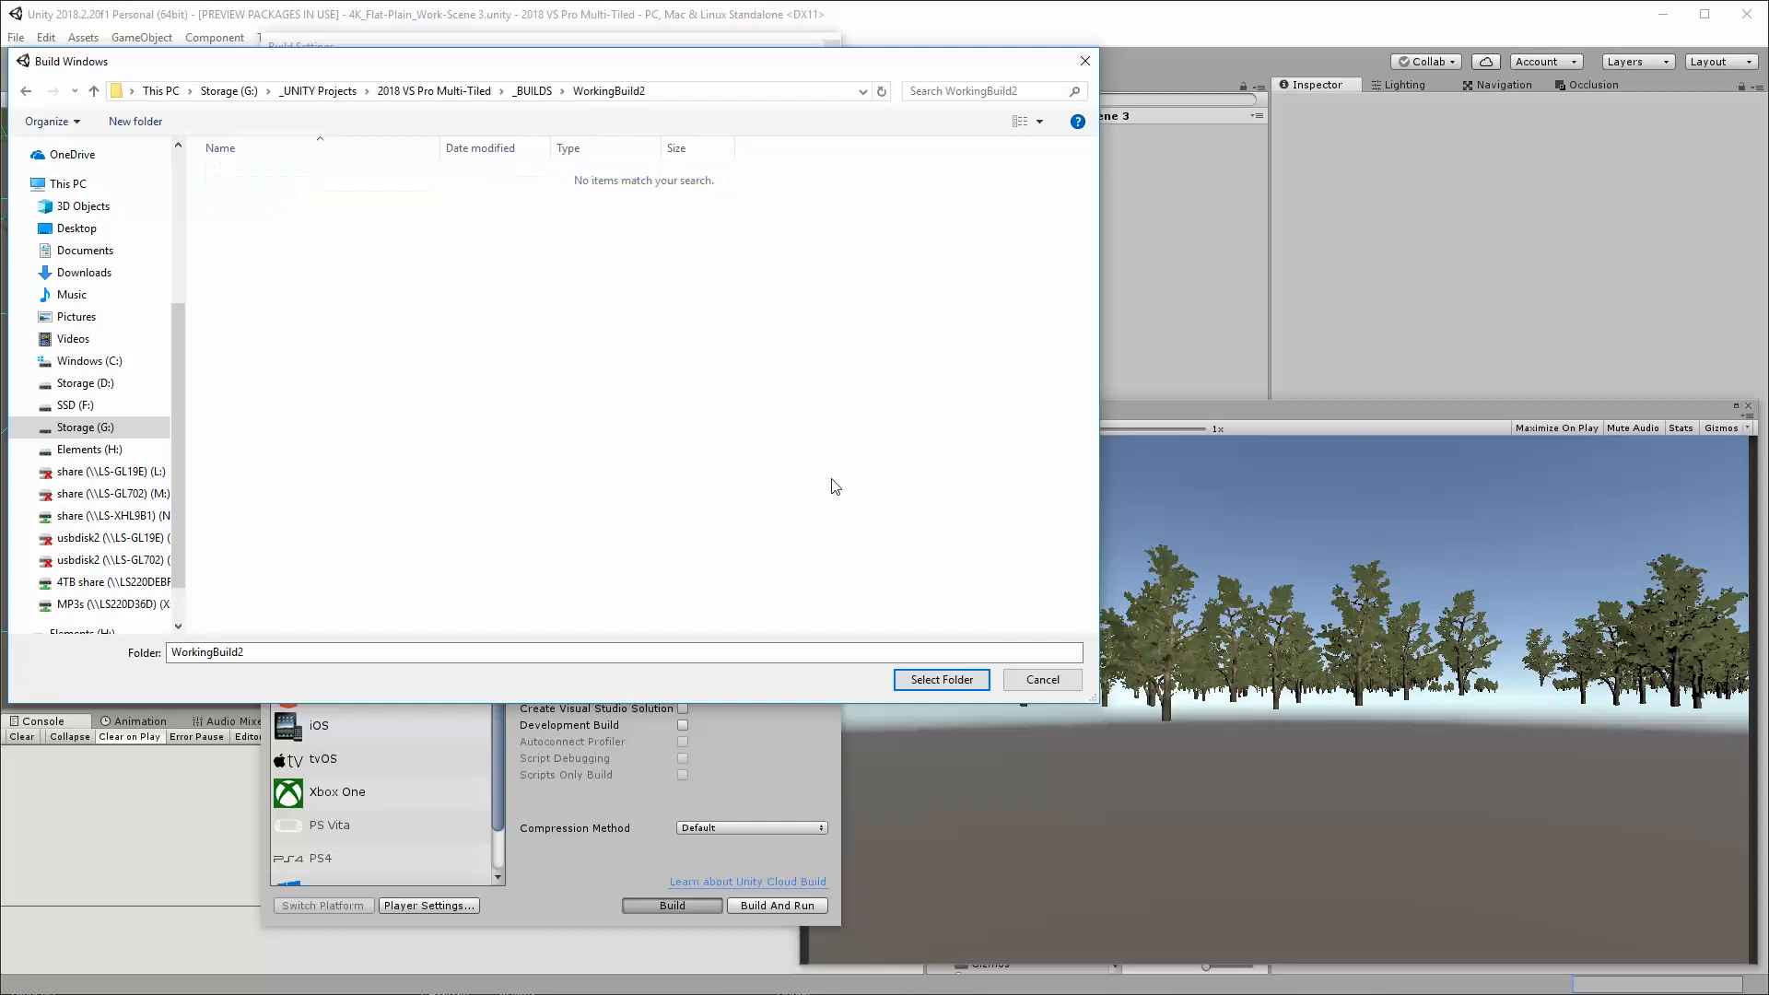
{"action": "left_click", "coordinate": [944, 680]}
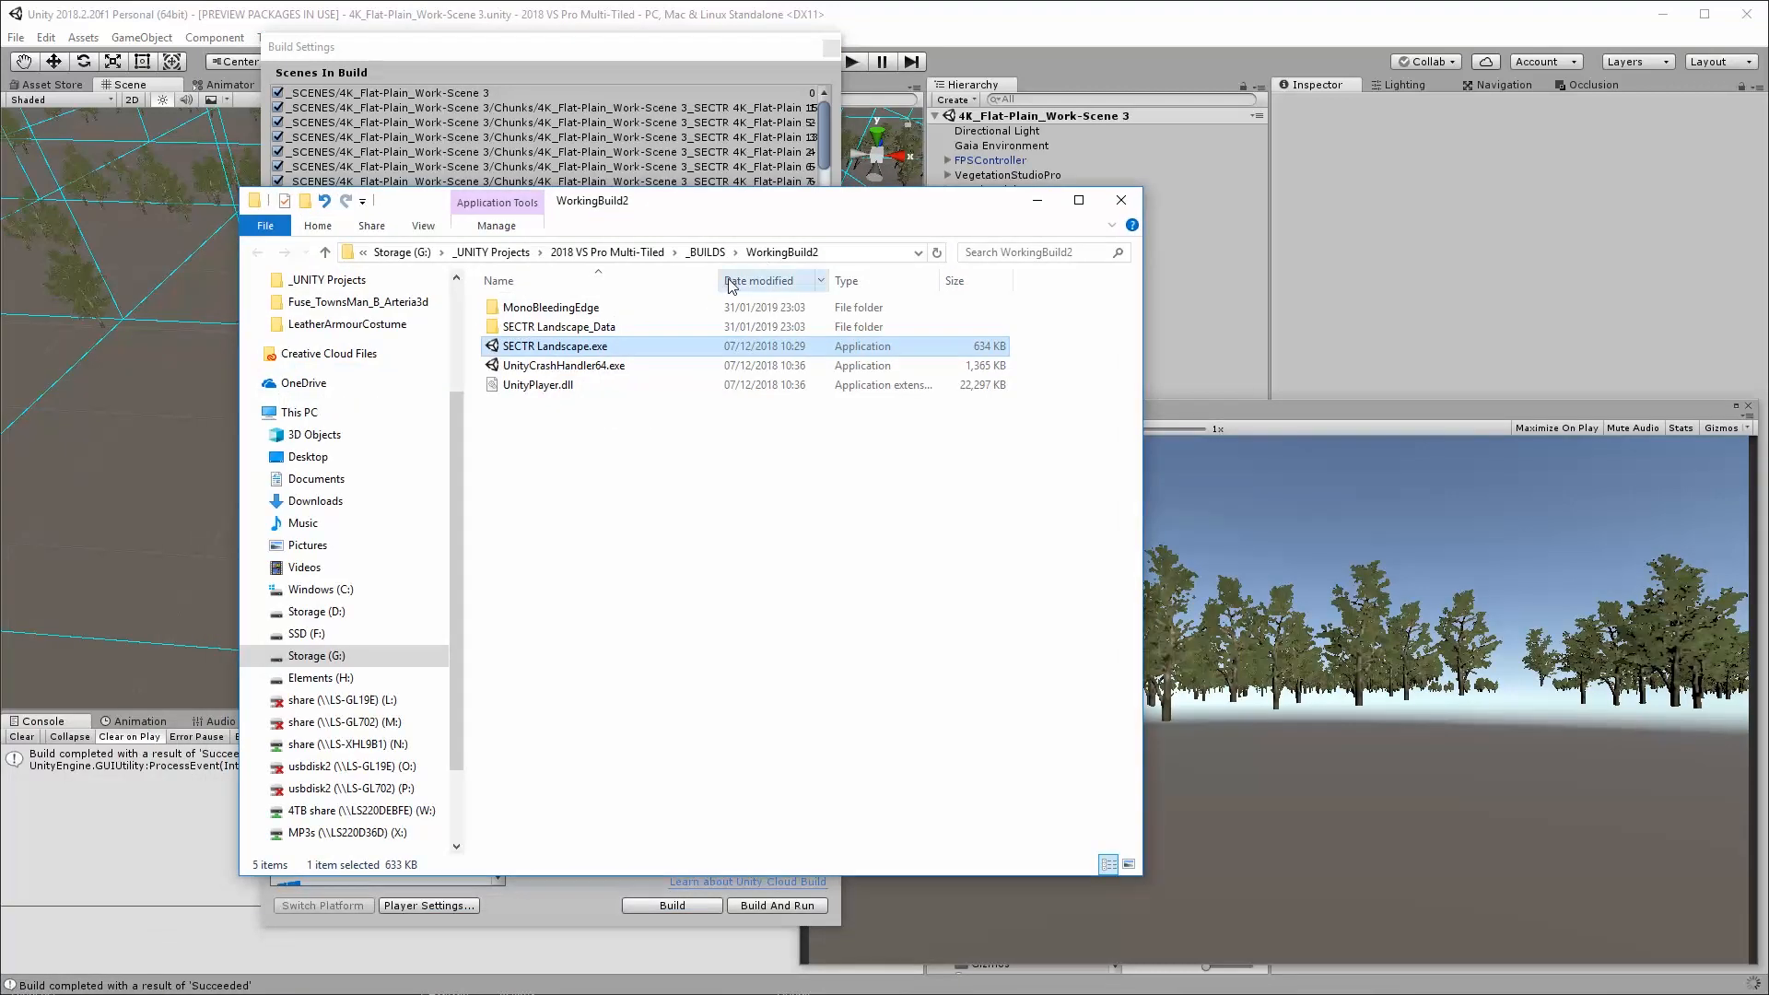
Launch the built SECTR Landscape.exe windowed at 1680 x 1050 in Ultra quality and walk across the terrain, checking streaming, vegetation and frame rate
{"action": "double_click", "coordinate": [560, 348]}
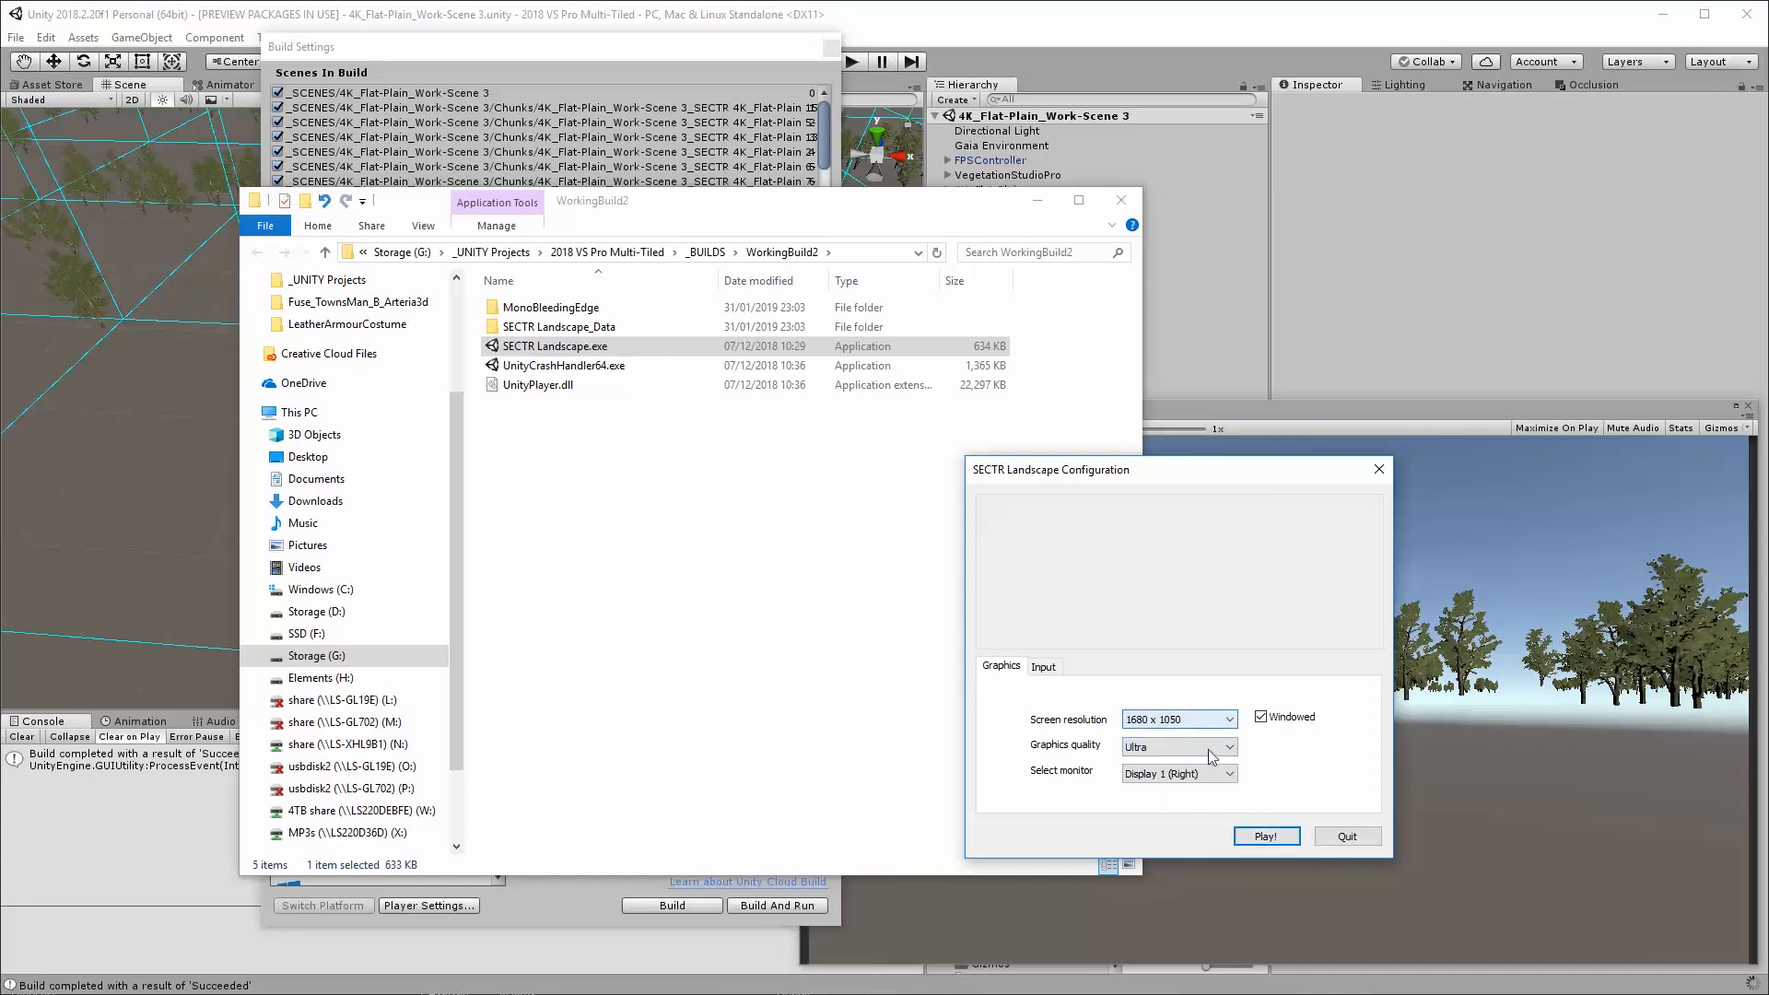
{"action": "left_click", "coordinate": [1265, 836]}
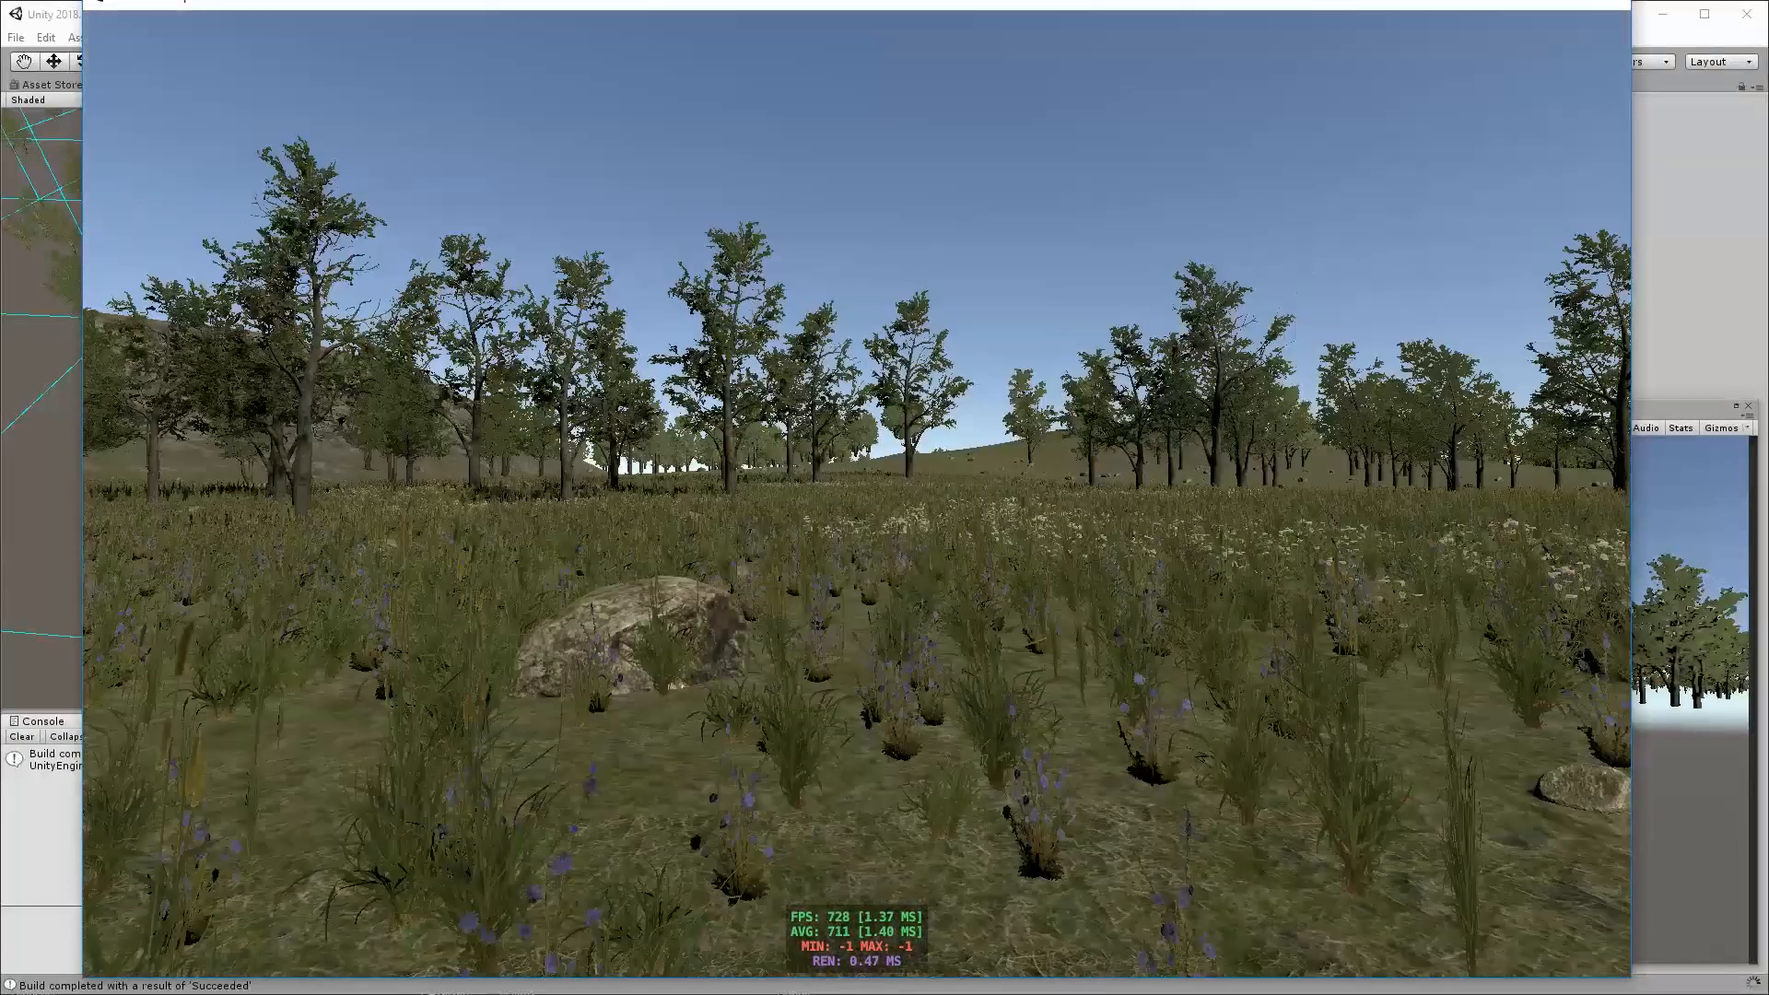
{"action": "key", "text": "w"}
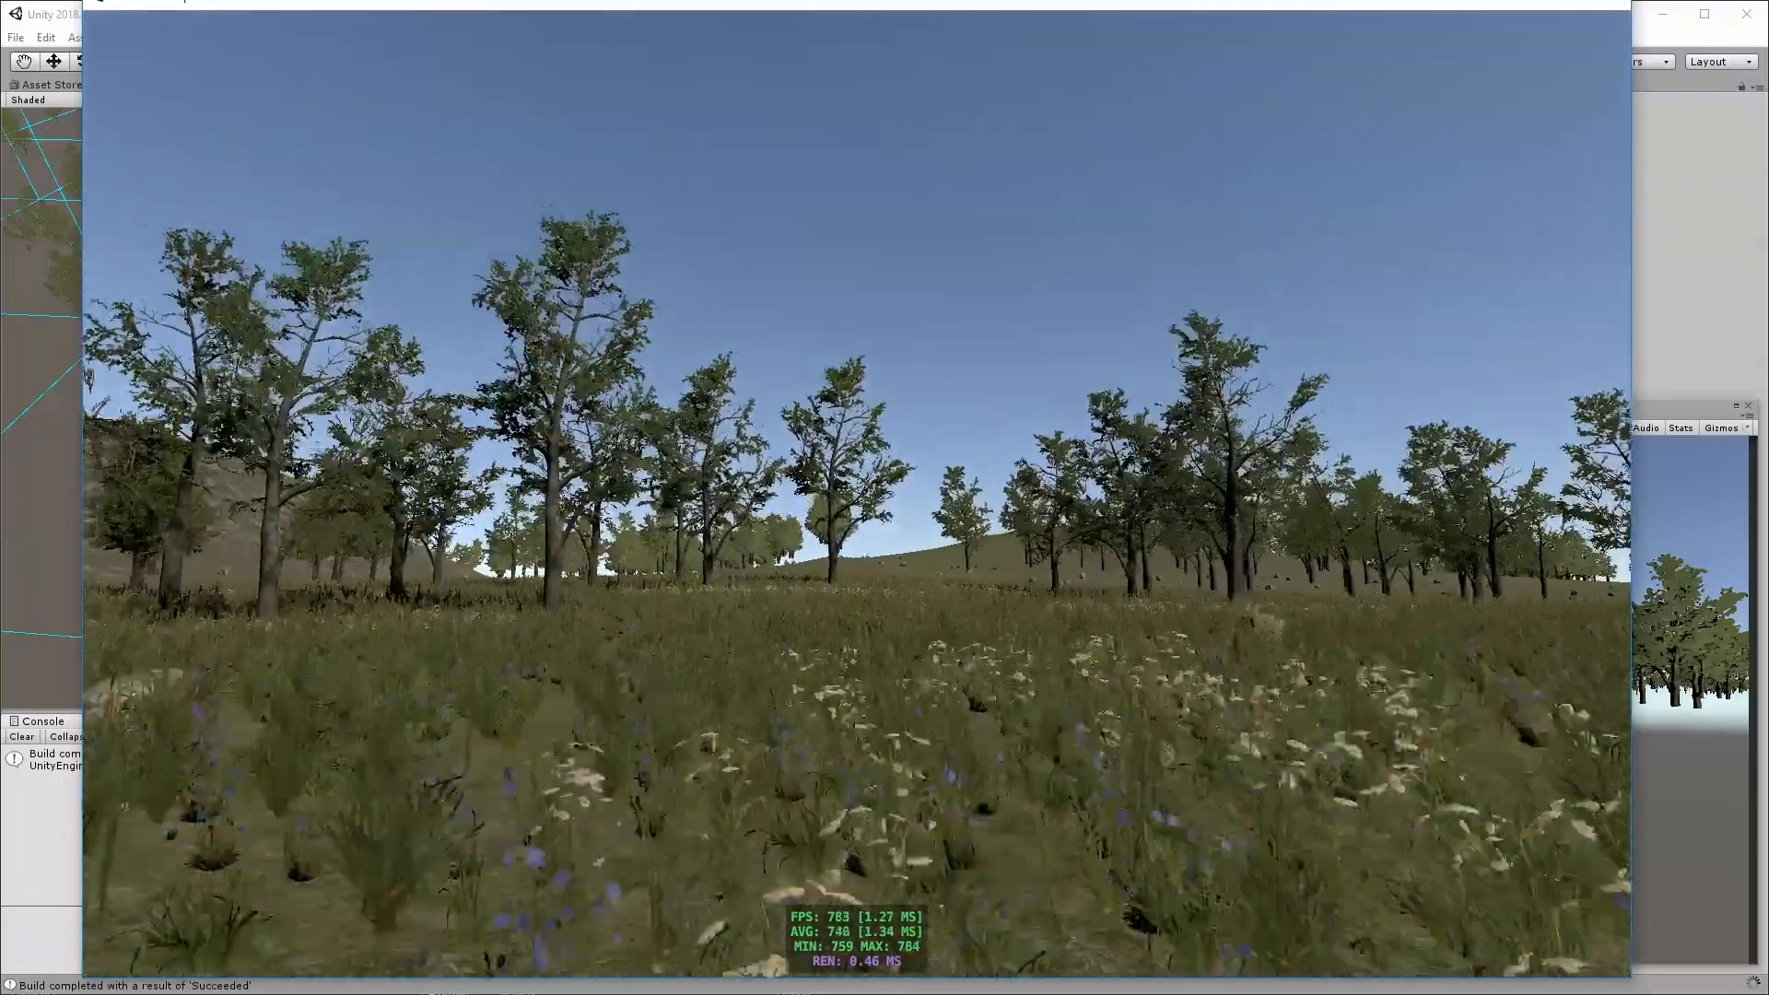
{"action": "key", "text": "w"}
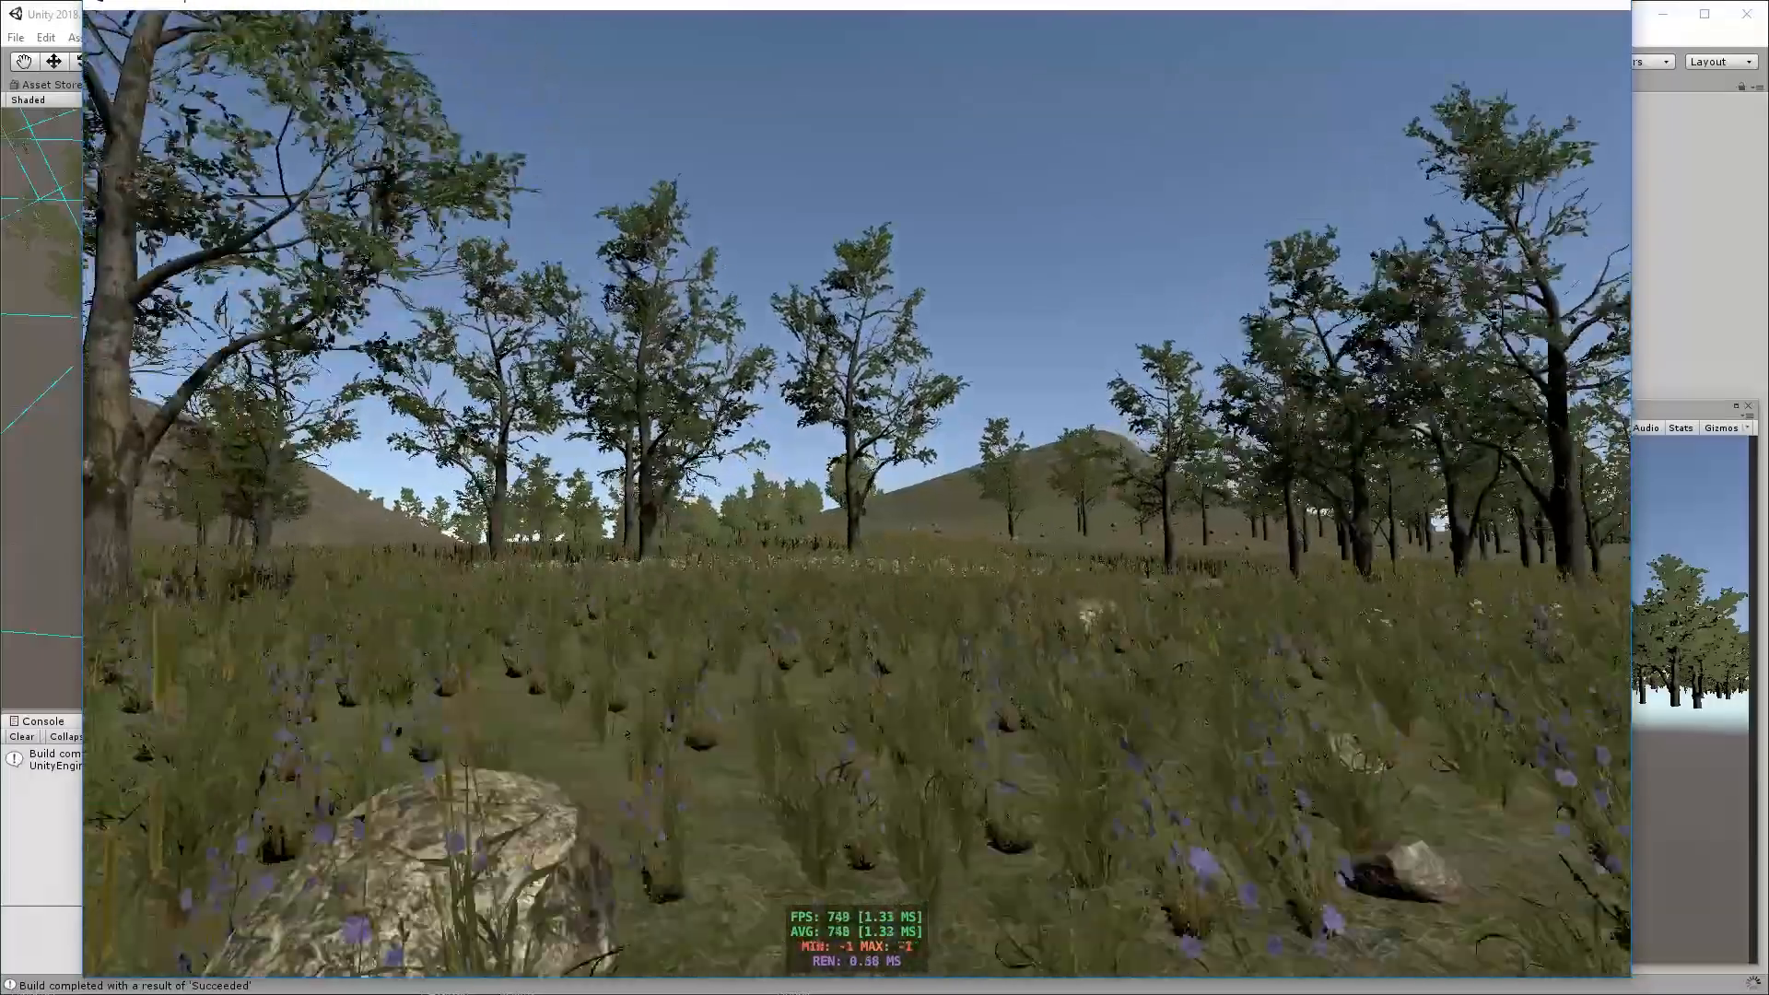
{"action": "key", "text": "w"}
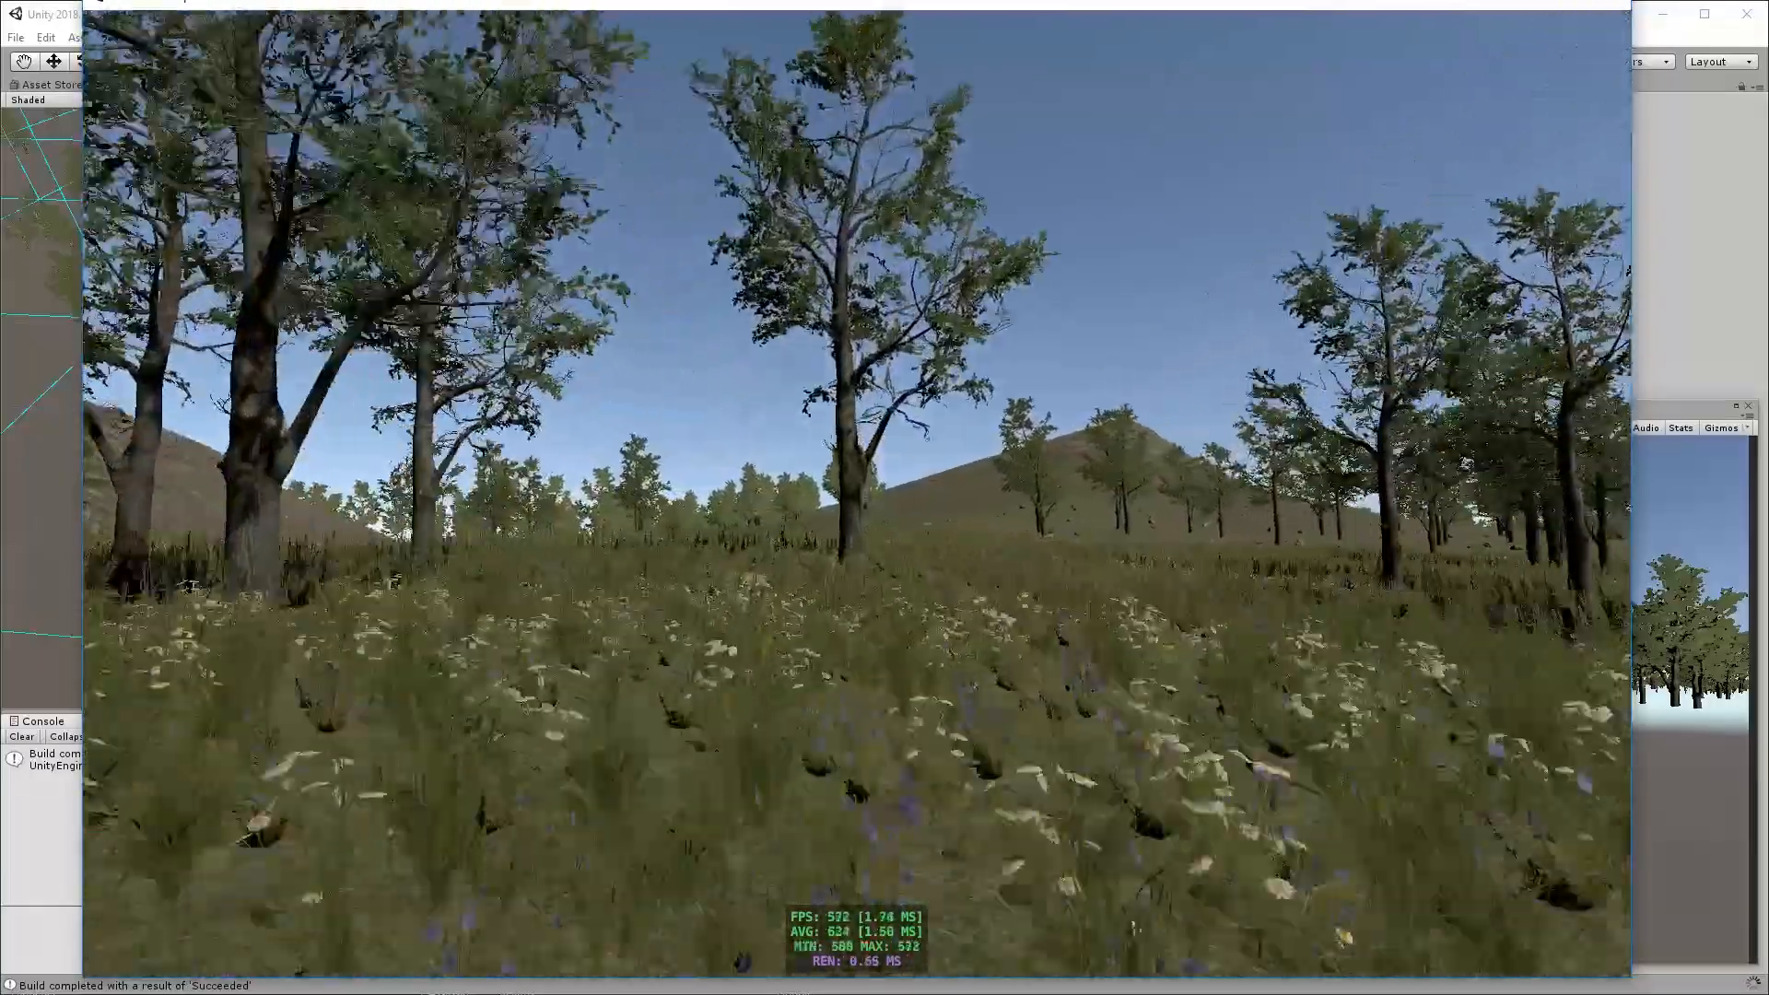
{"action": "key", "text": "w"}
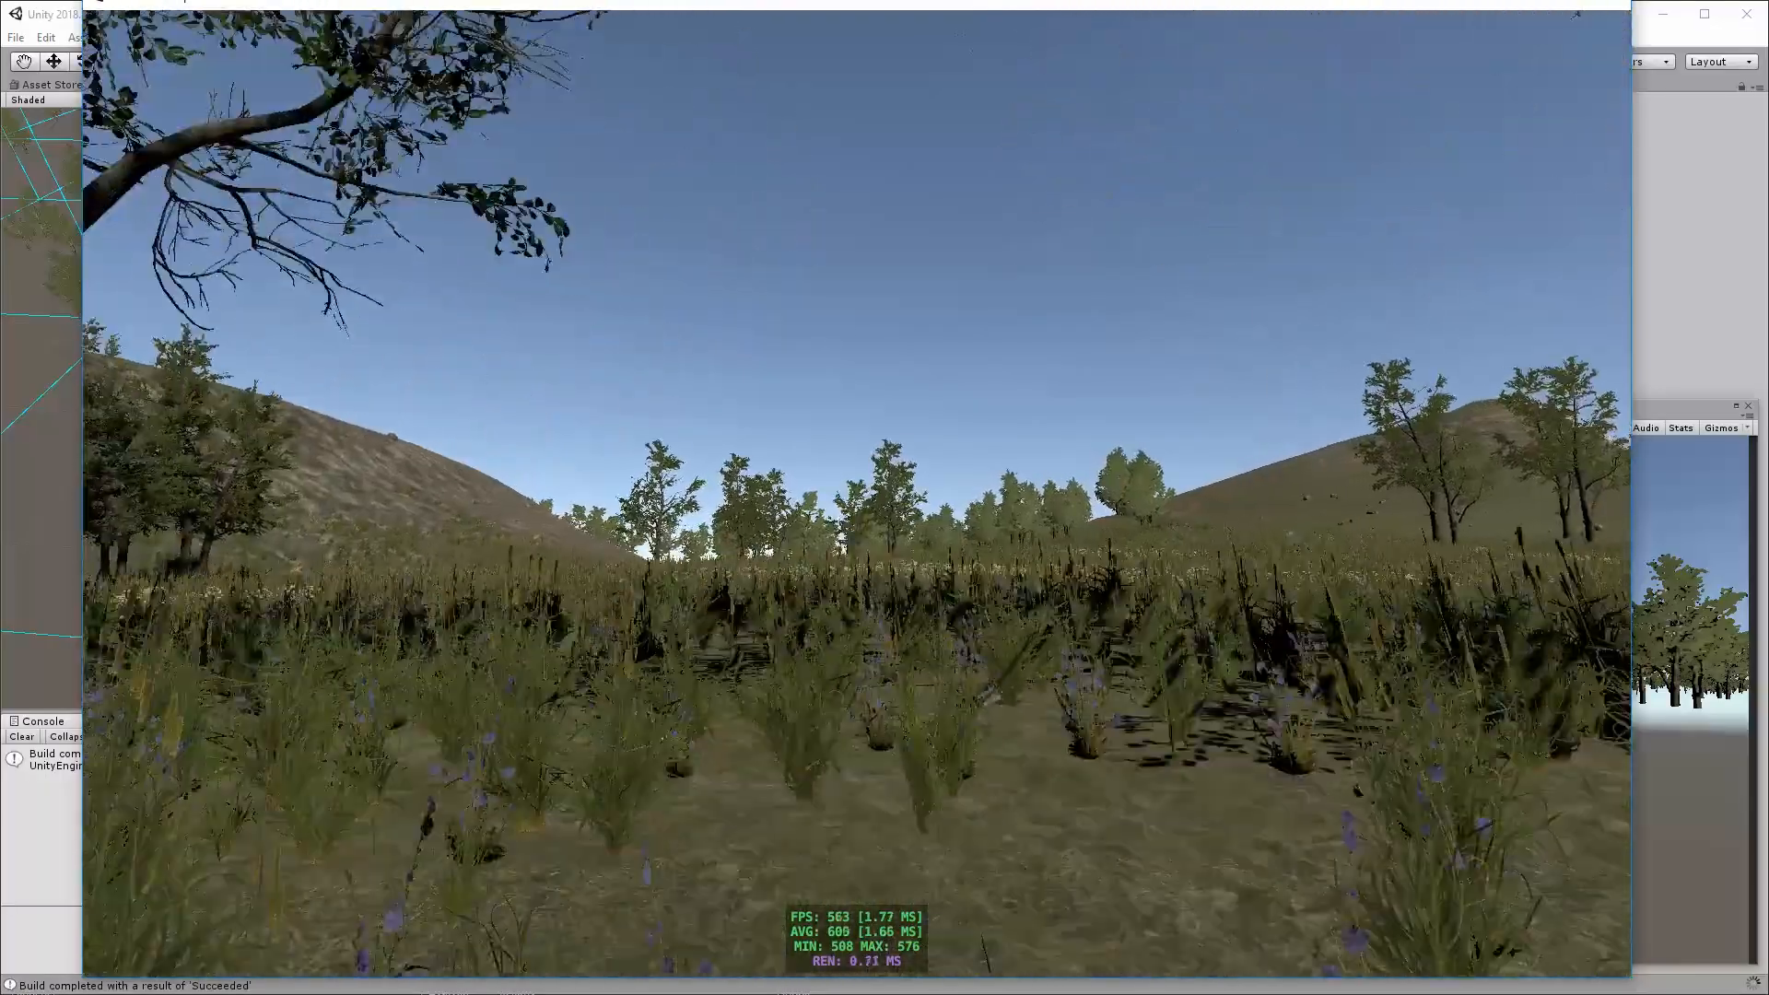
{"action": "key", "text": "w"}
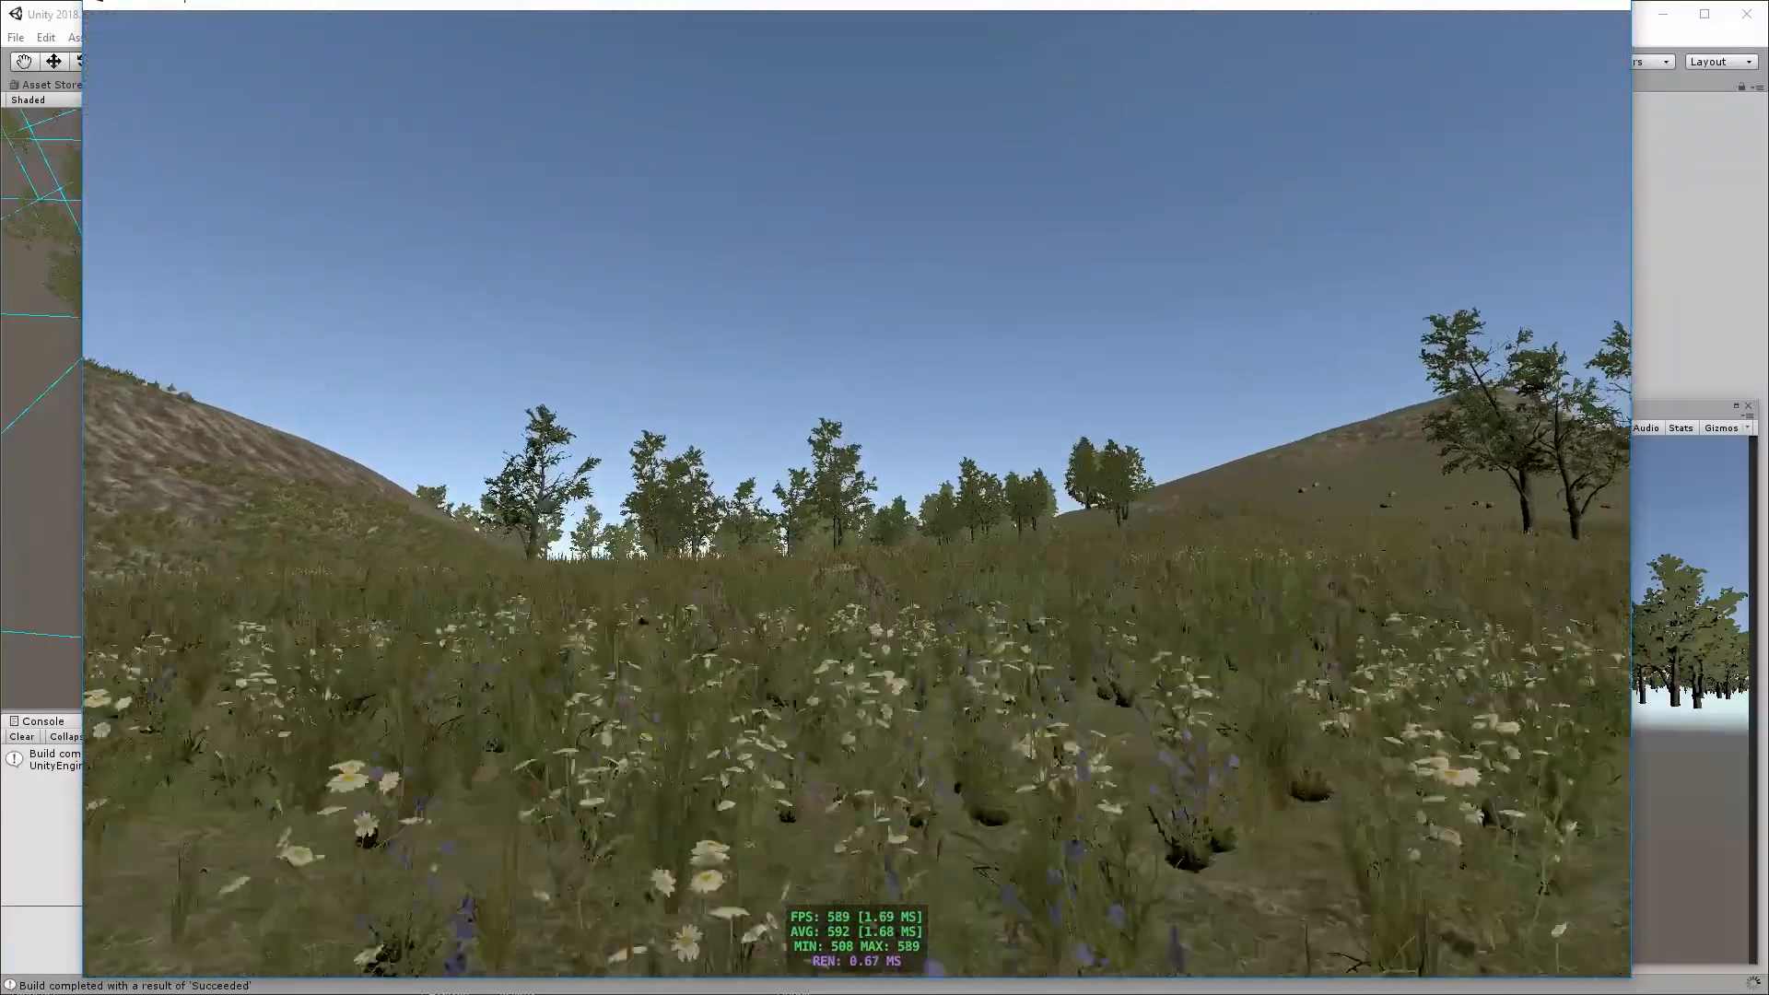
{"action": "key", "text": "w"}
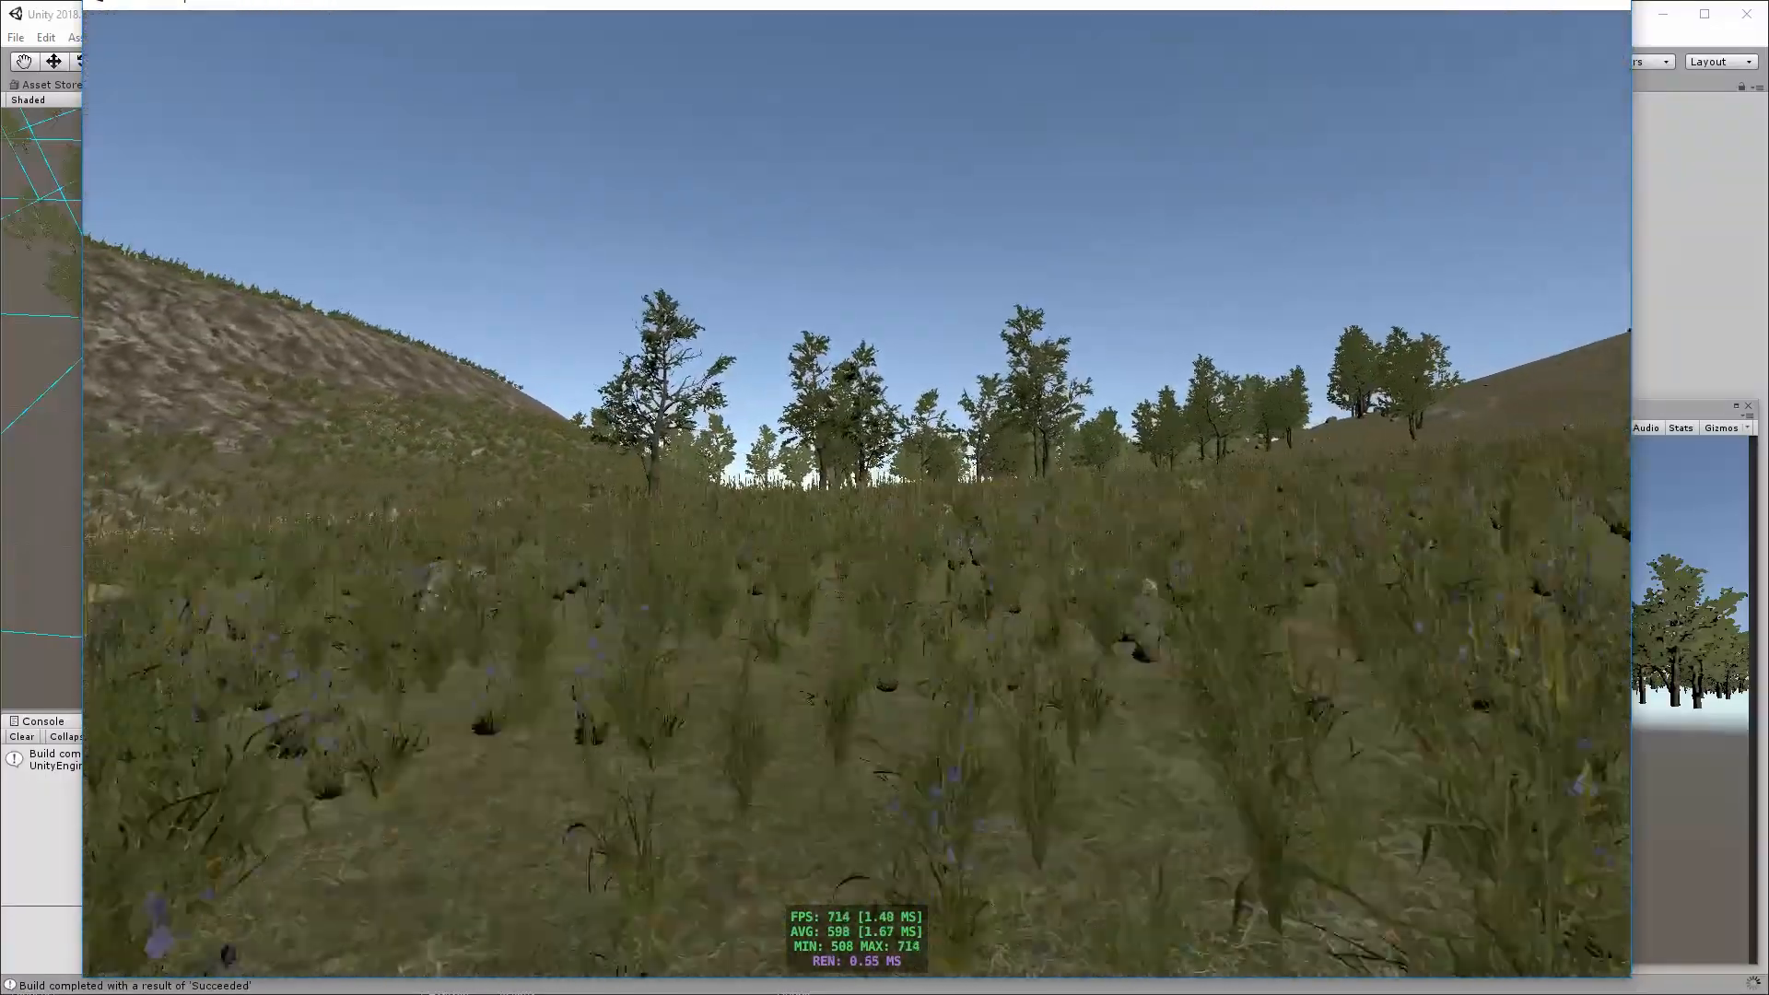
{"action": "key", "text": "w"}
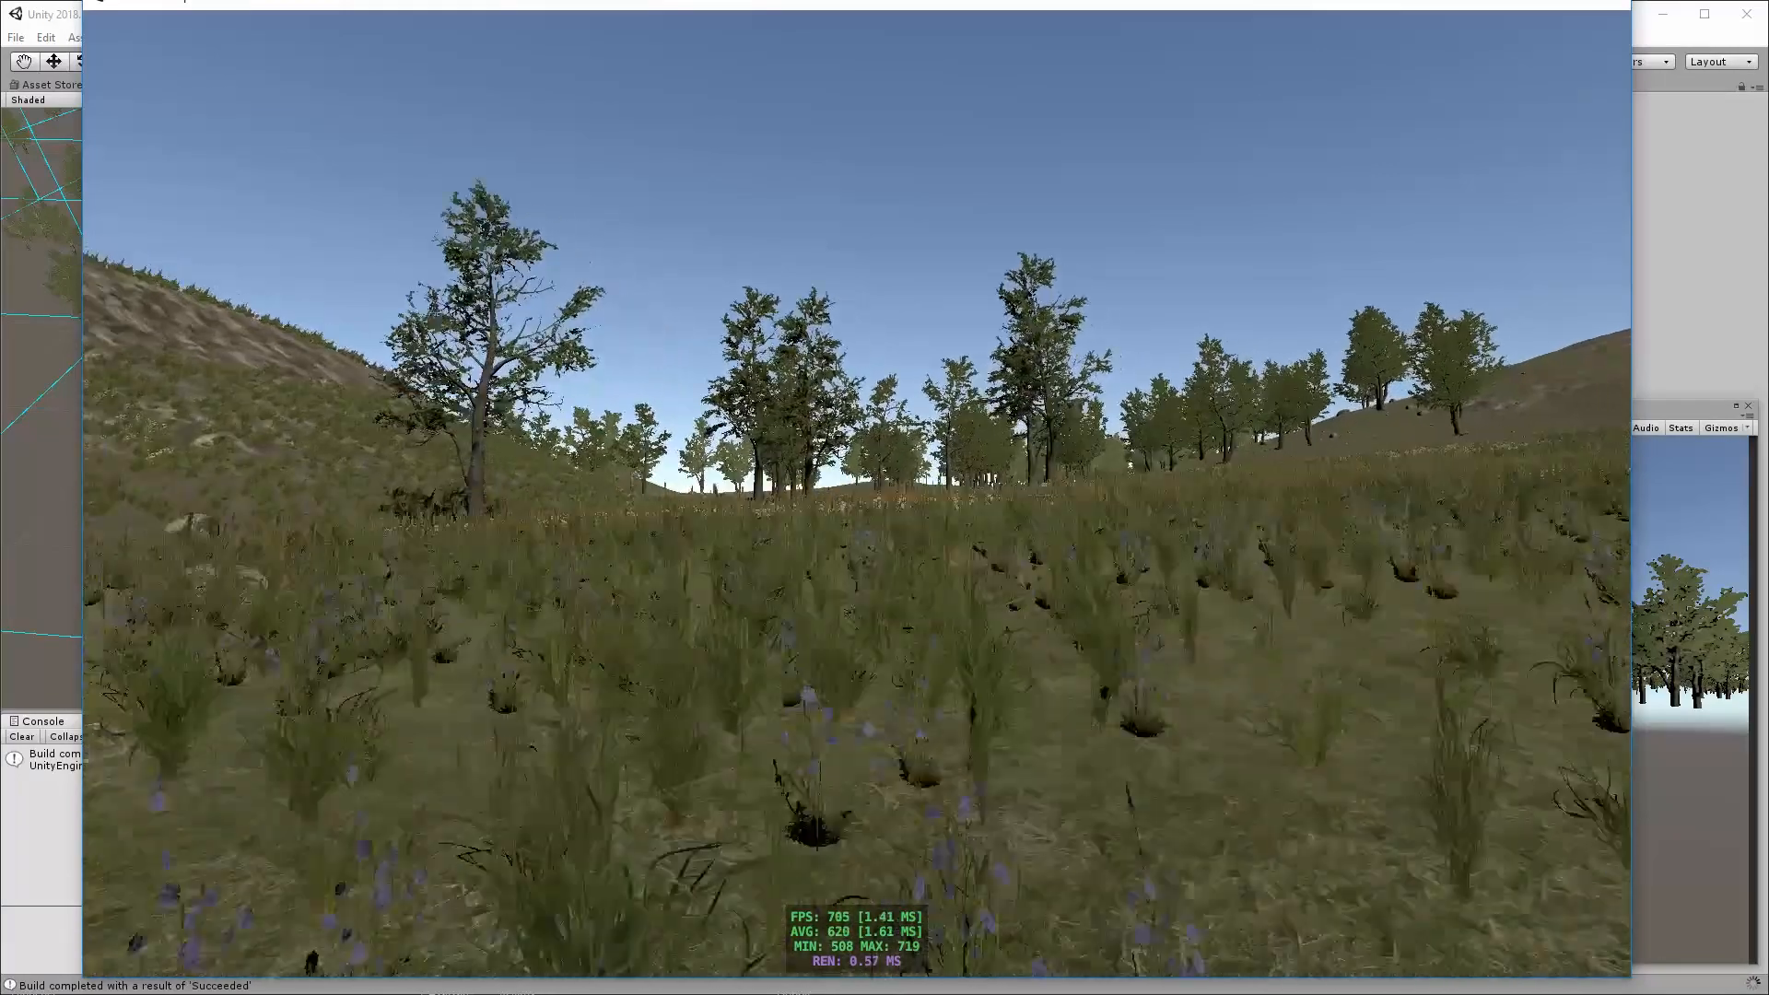
{"action": "key", "text": "w"}
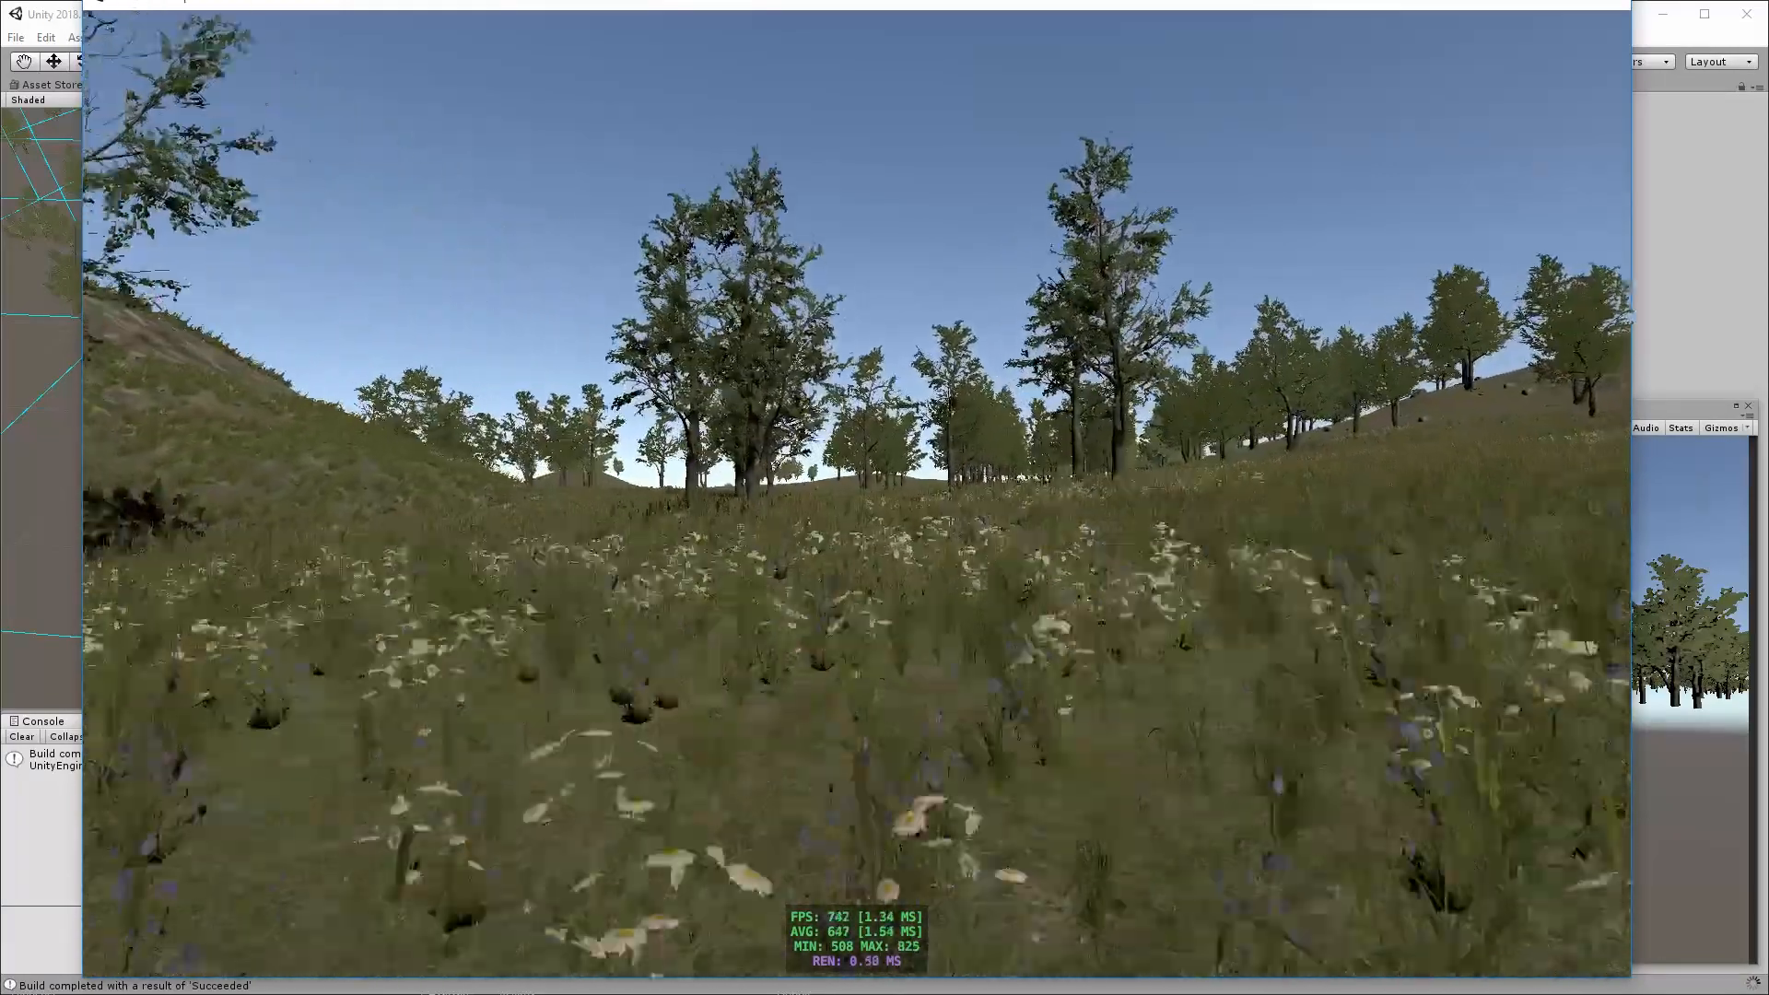
{"action": "key", "text": "w"}
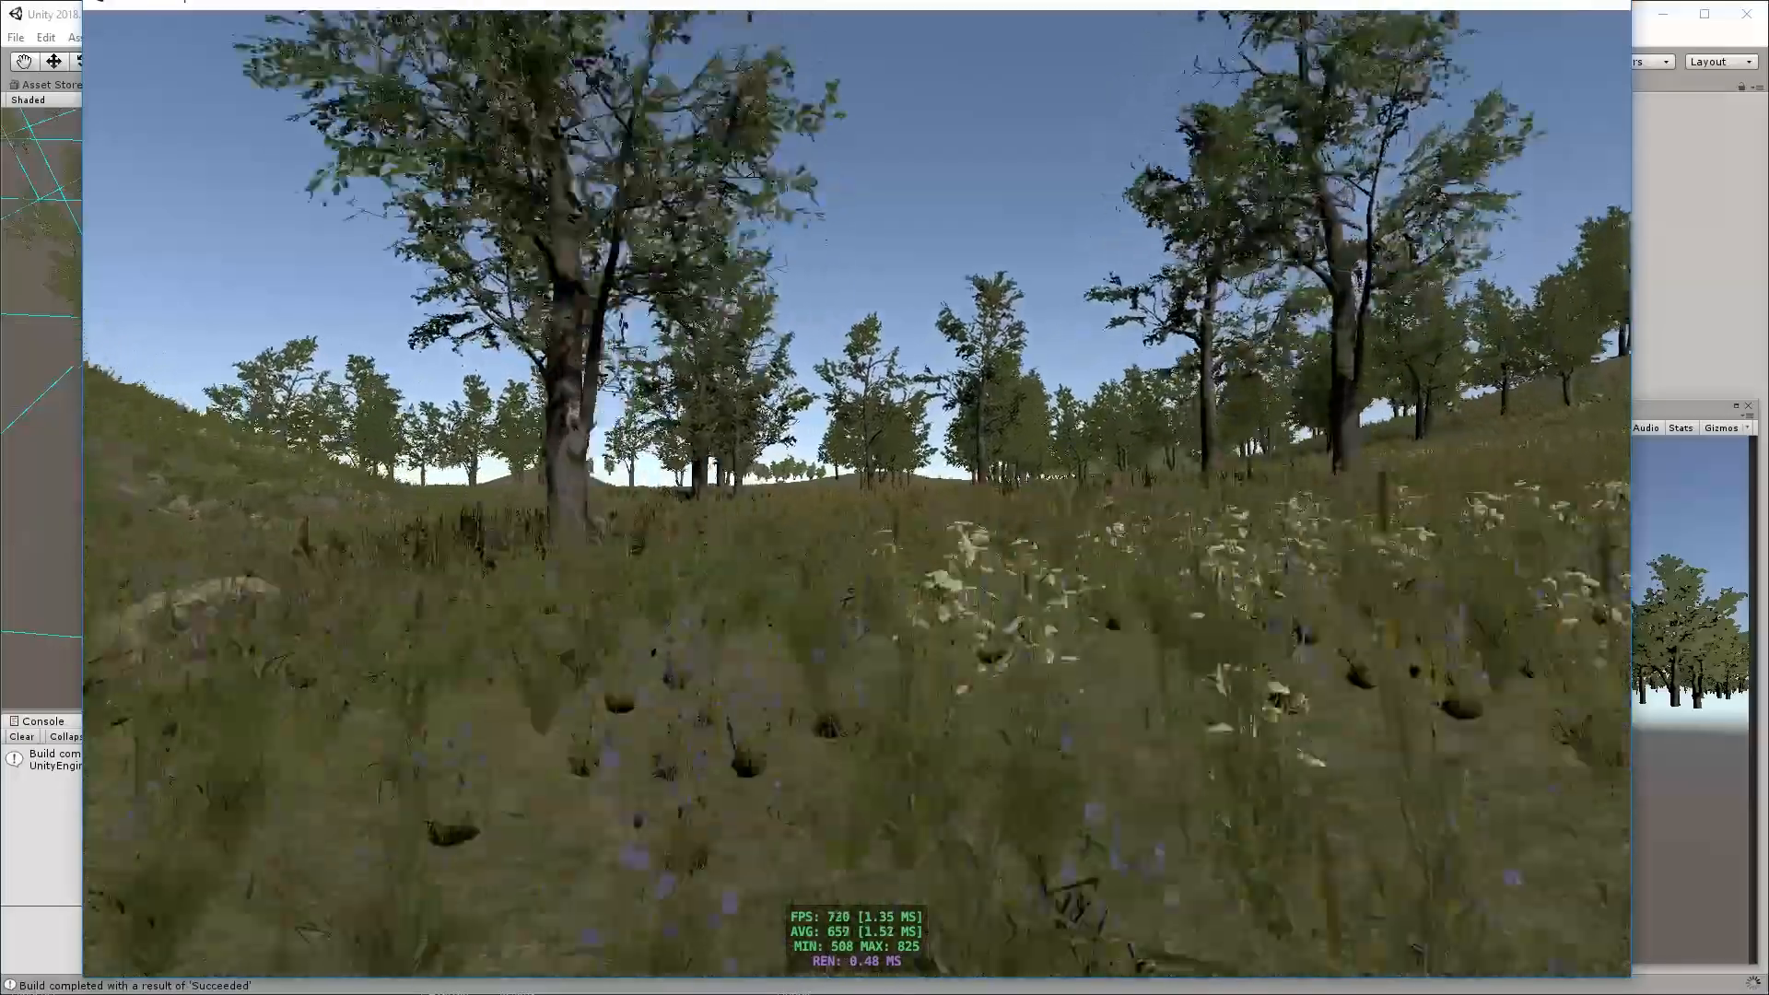
{"action": "key", "text": "w"}
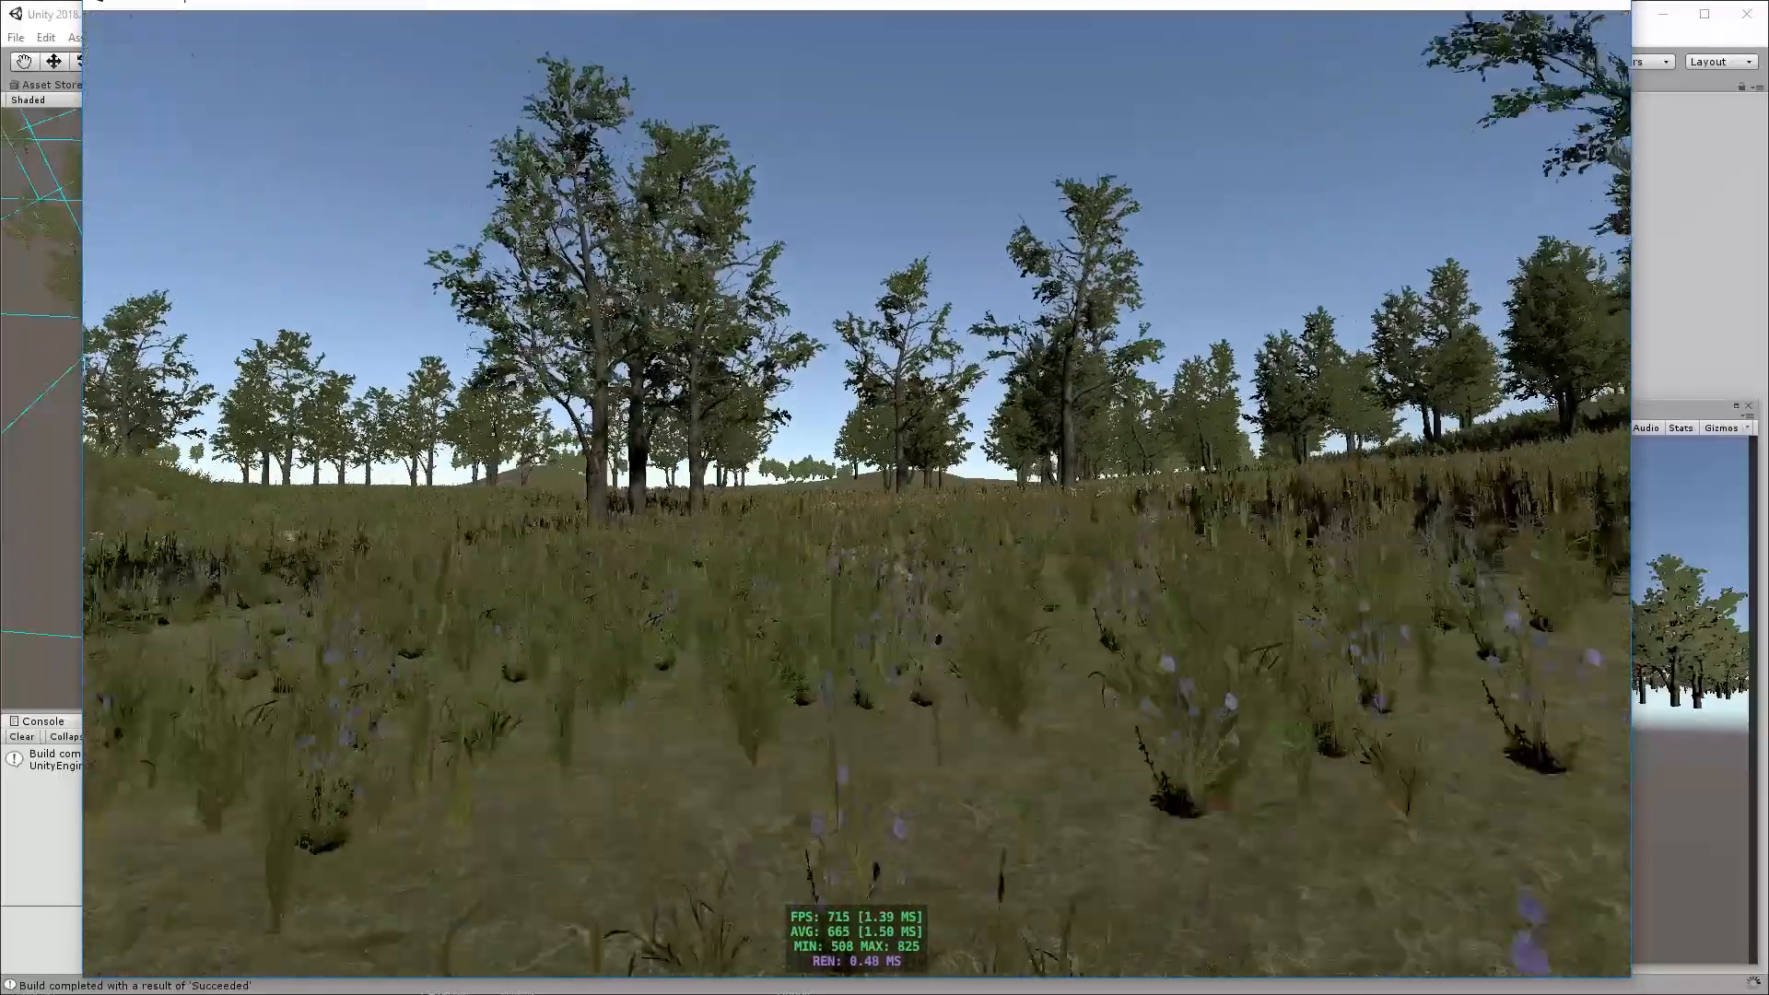
{"action": "key", "text": "w"}
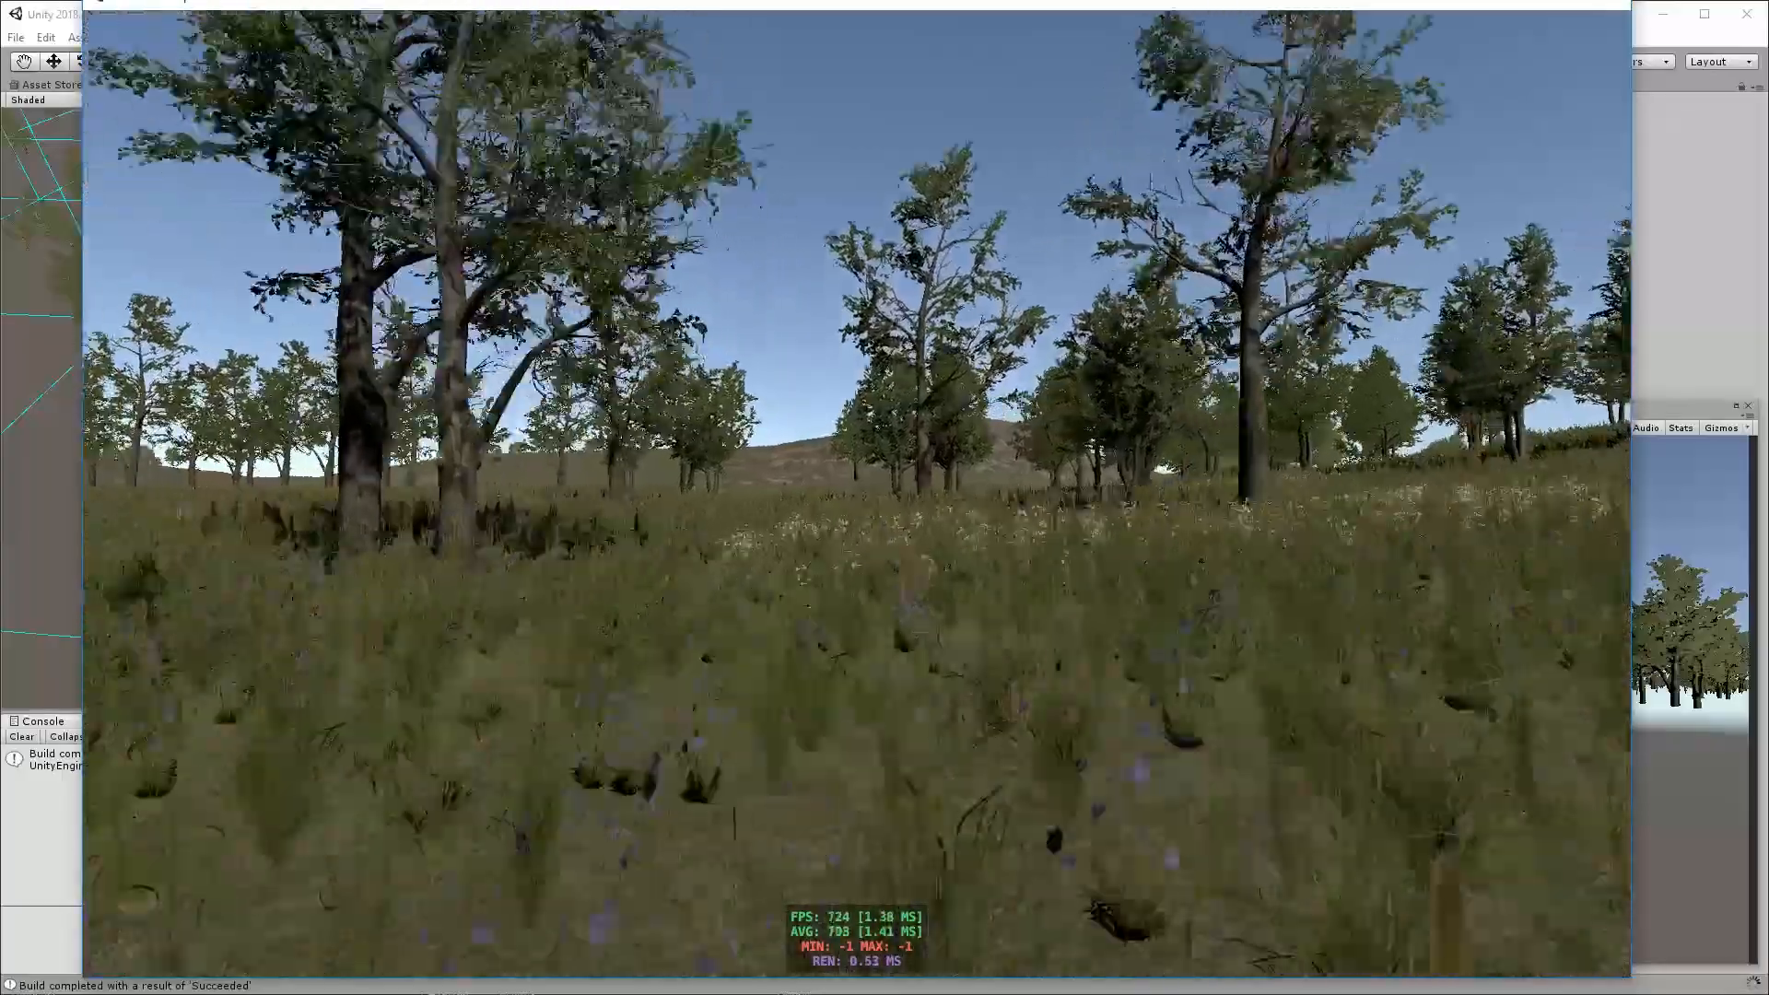
{"action": "key", "text": "w"}
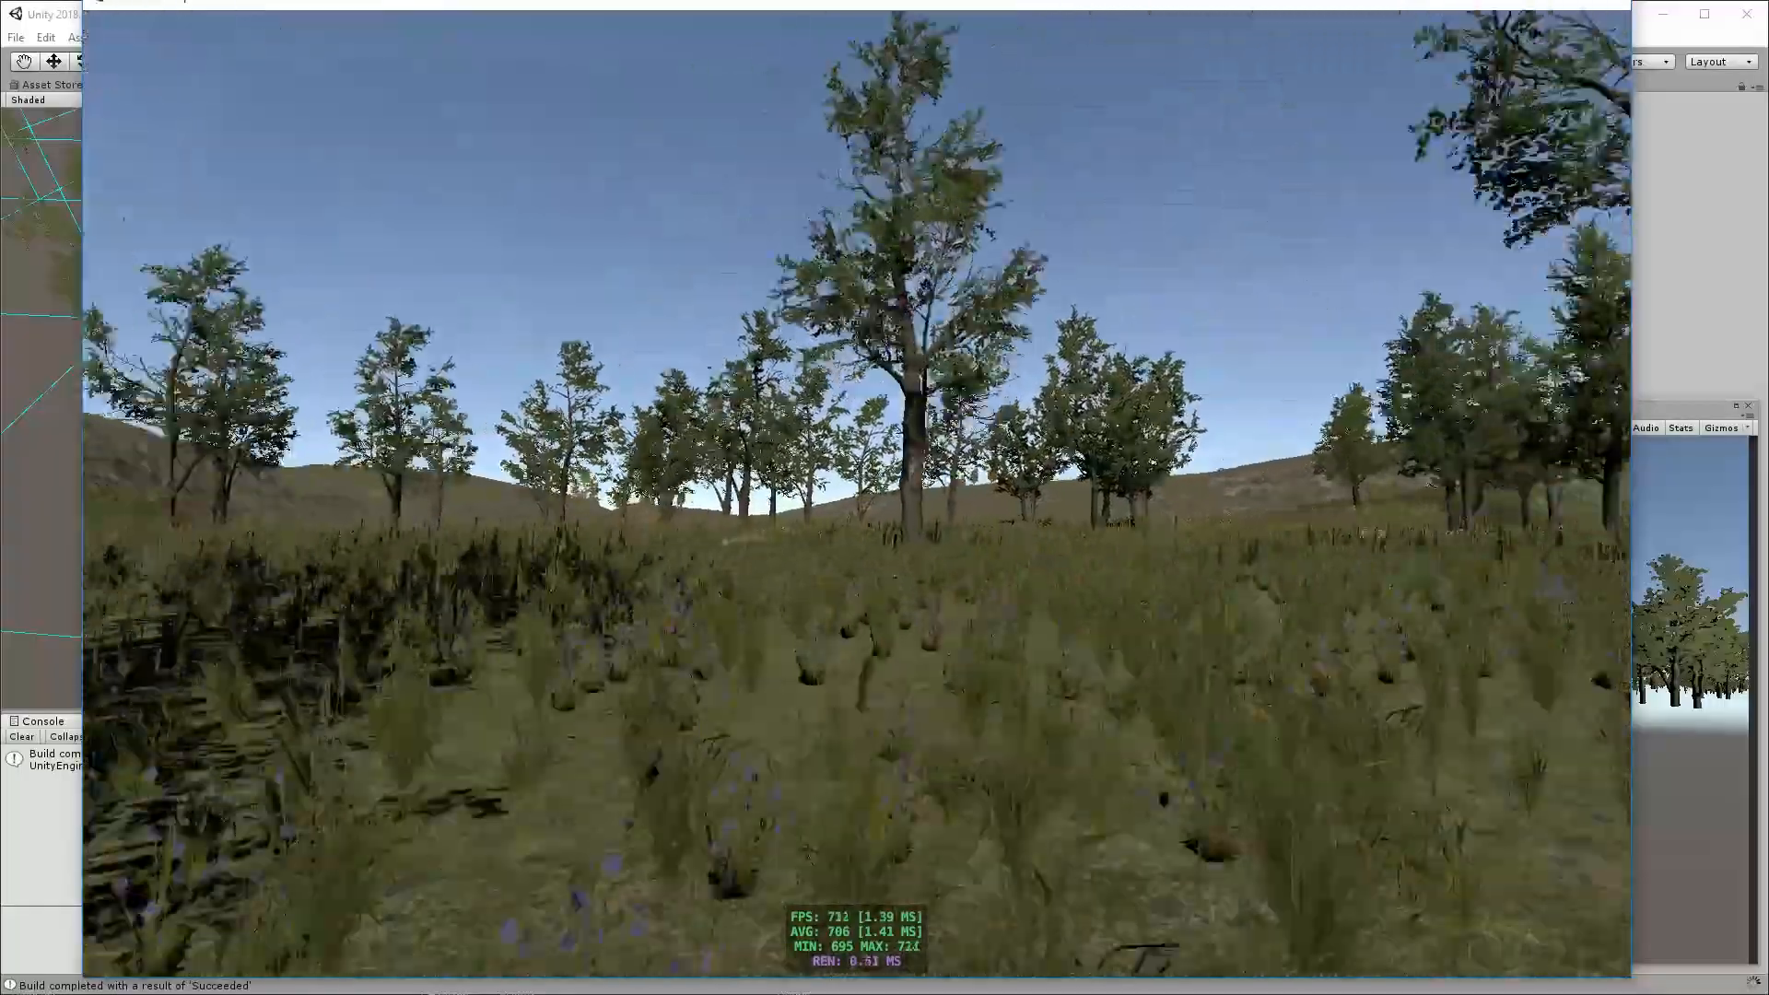
{"action": "key", "text": "w"}
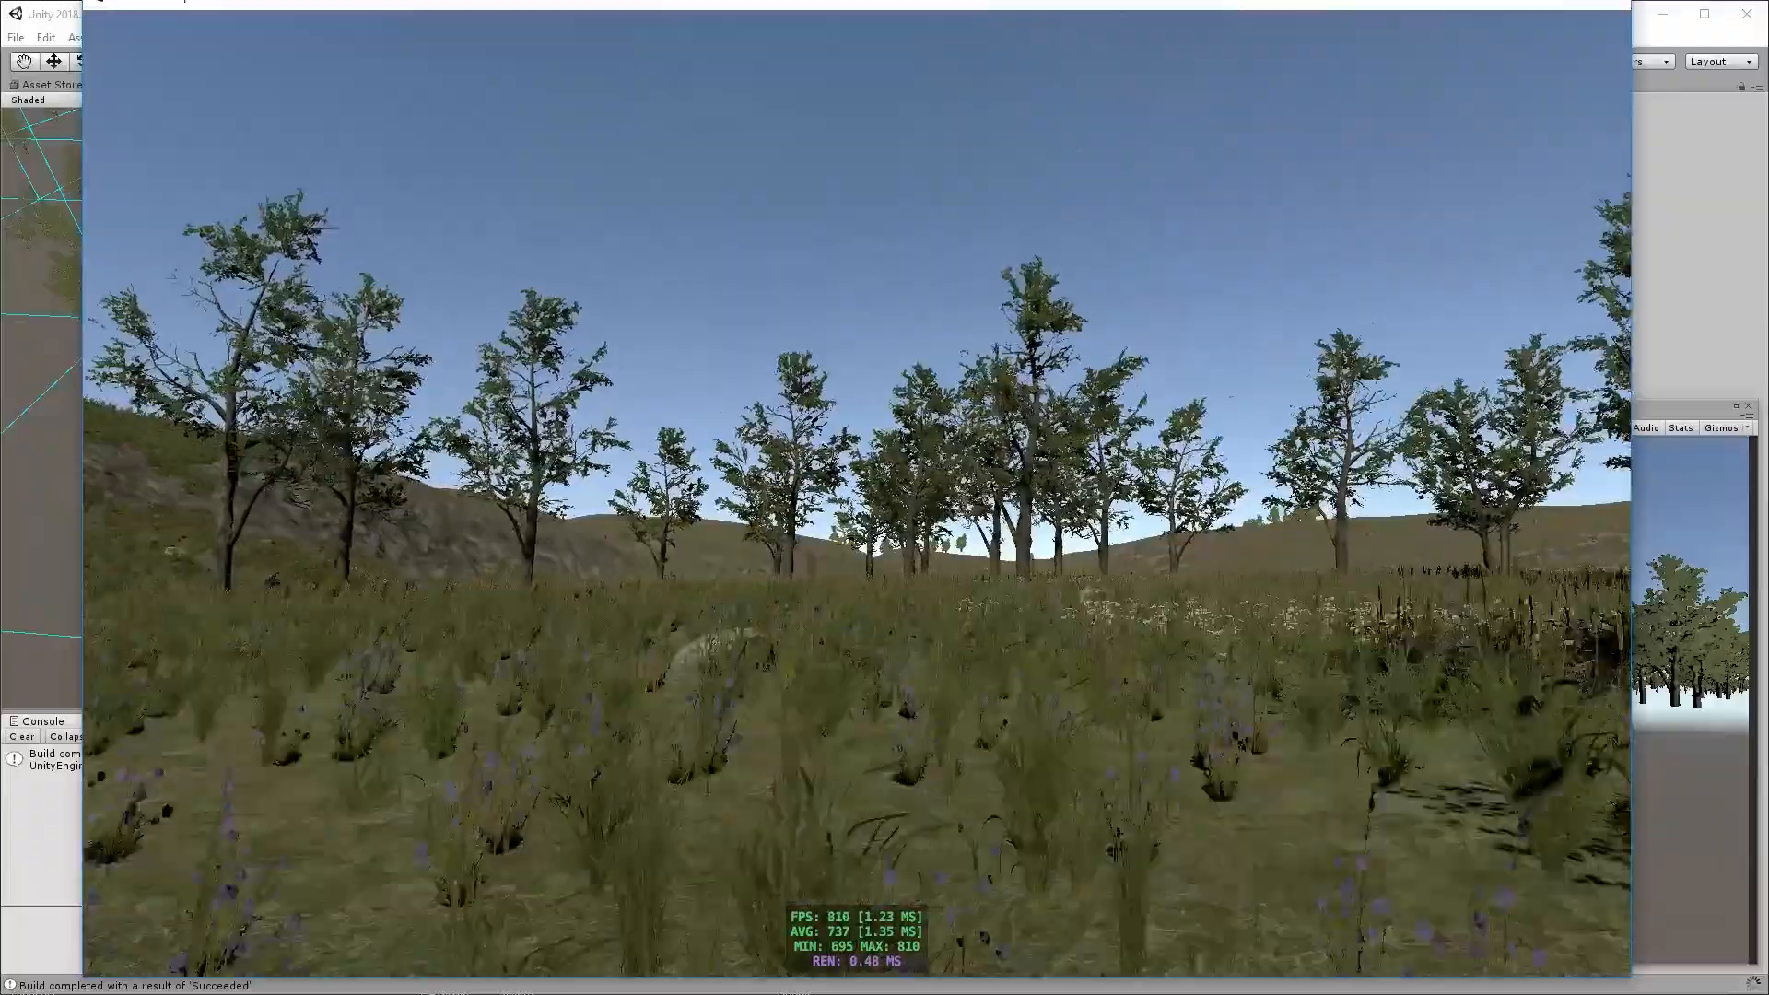
{"action": "key", "text": "w"}
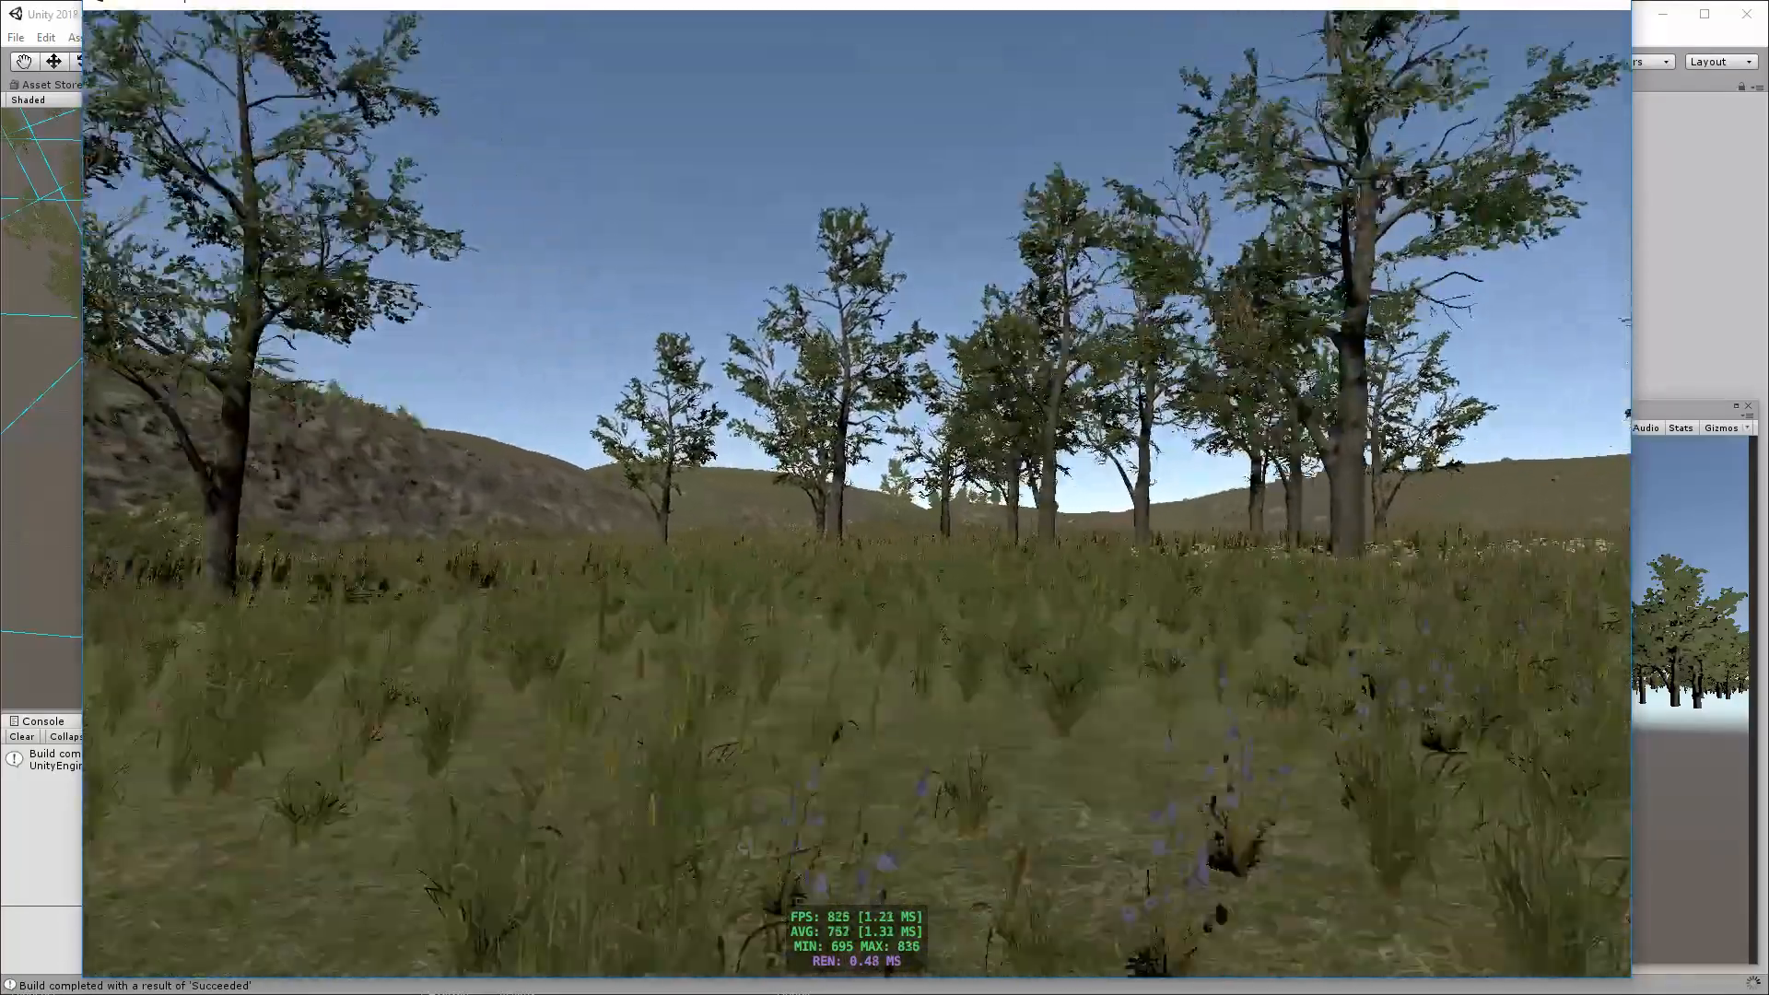
{"action": "key", "text": "w"}
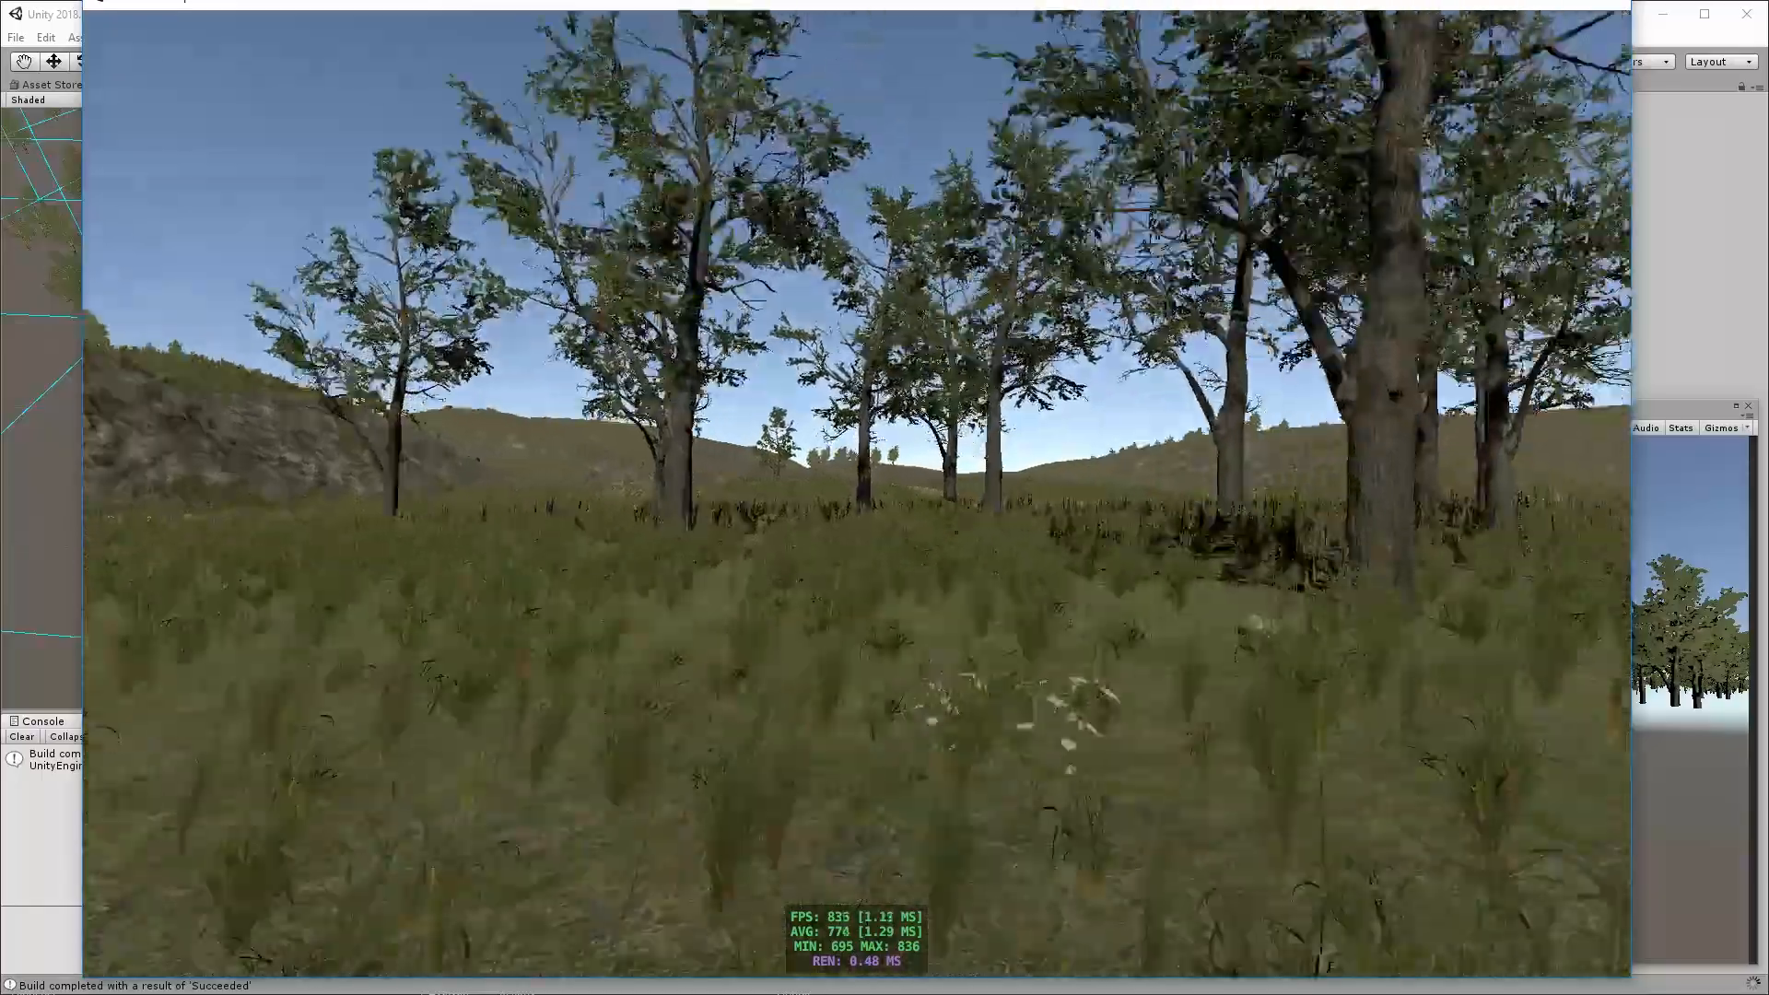
{"action": "key", "text": "w"}
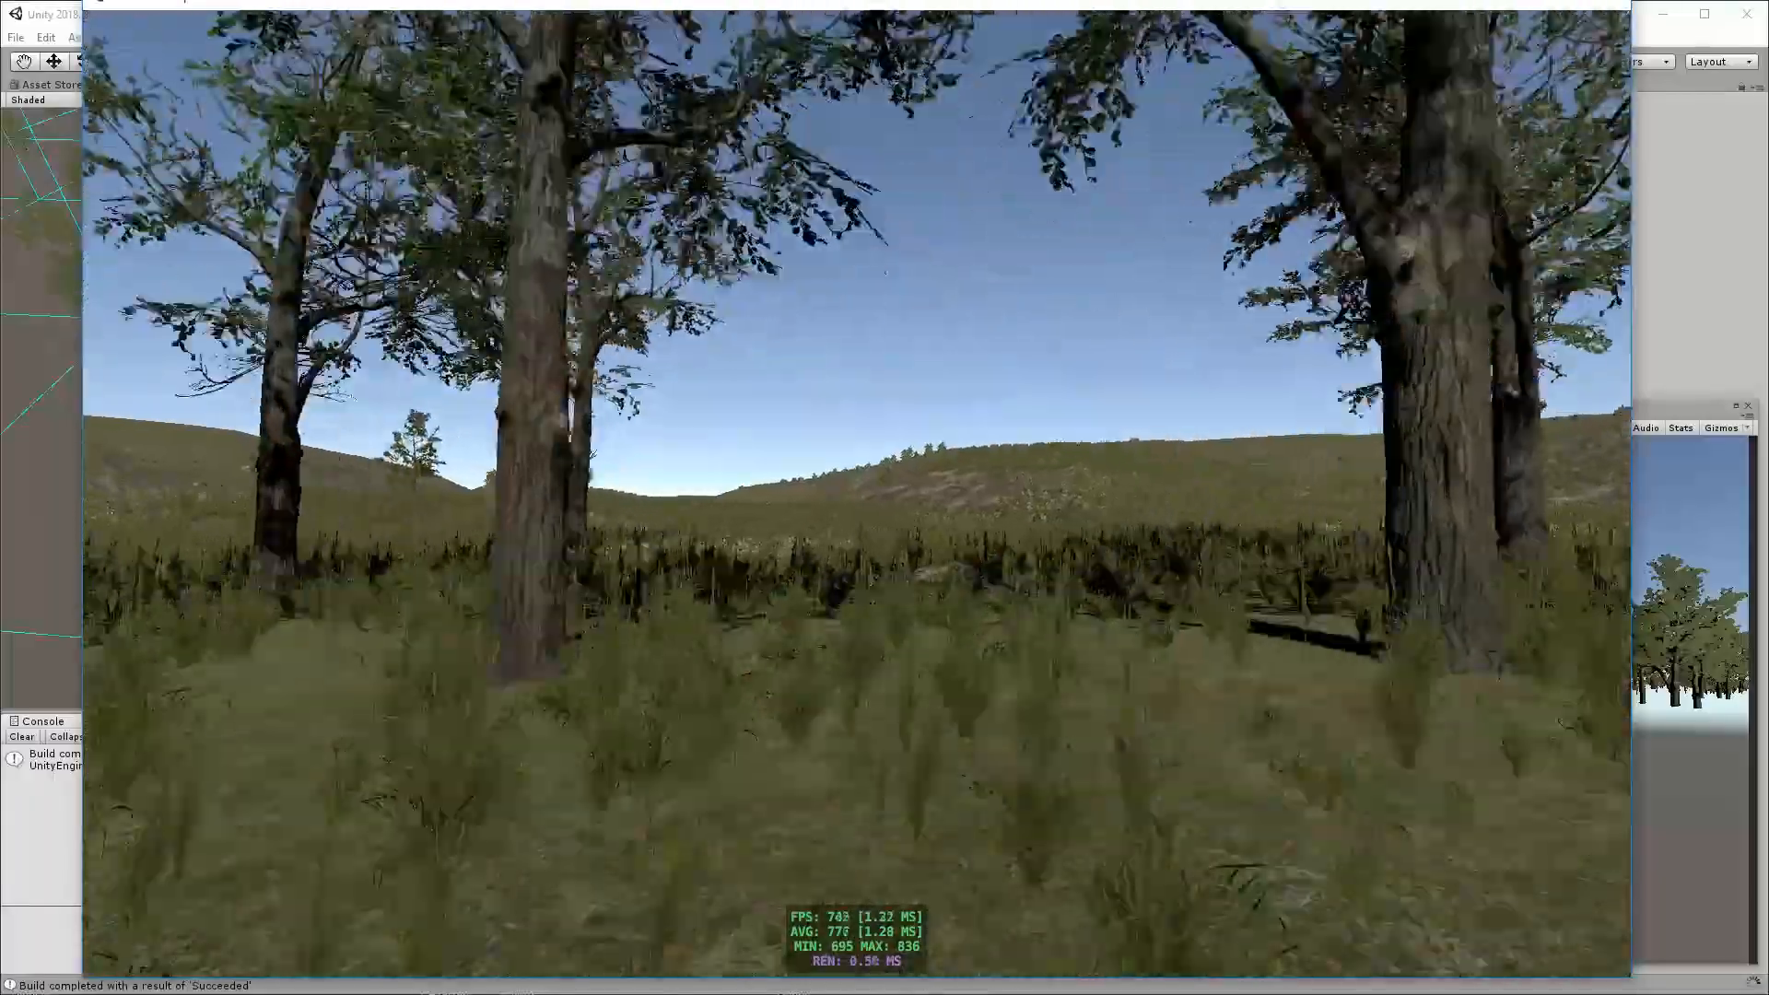
{"action": "key", "text": "w"}
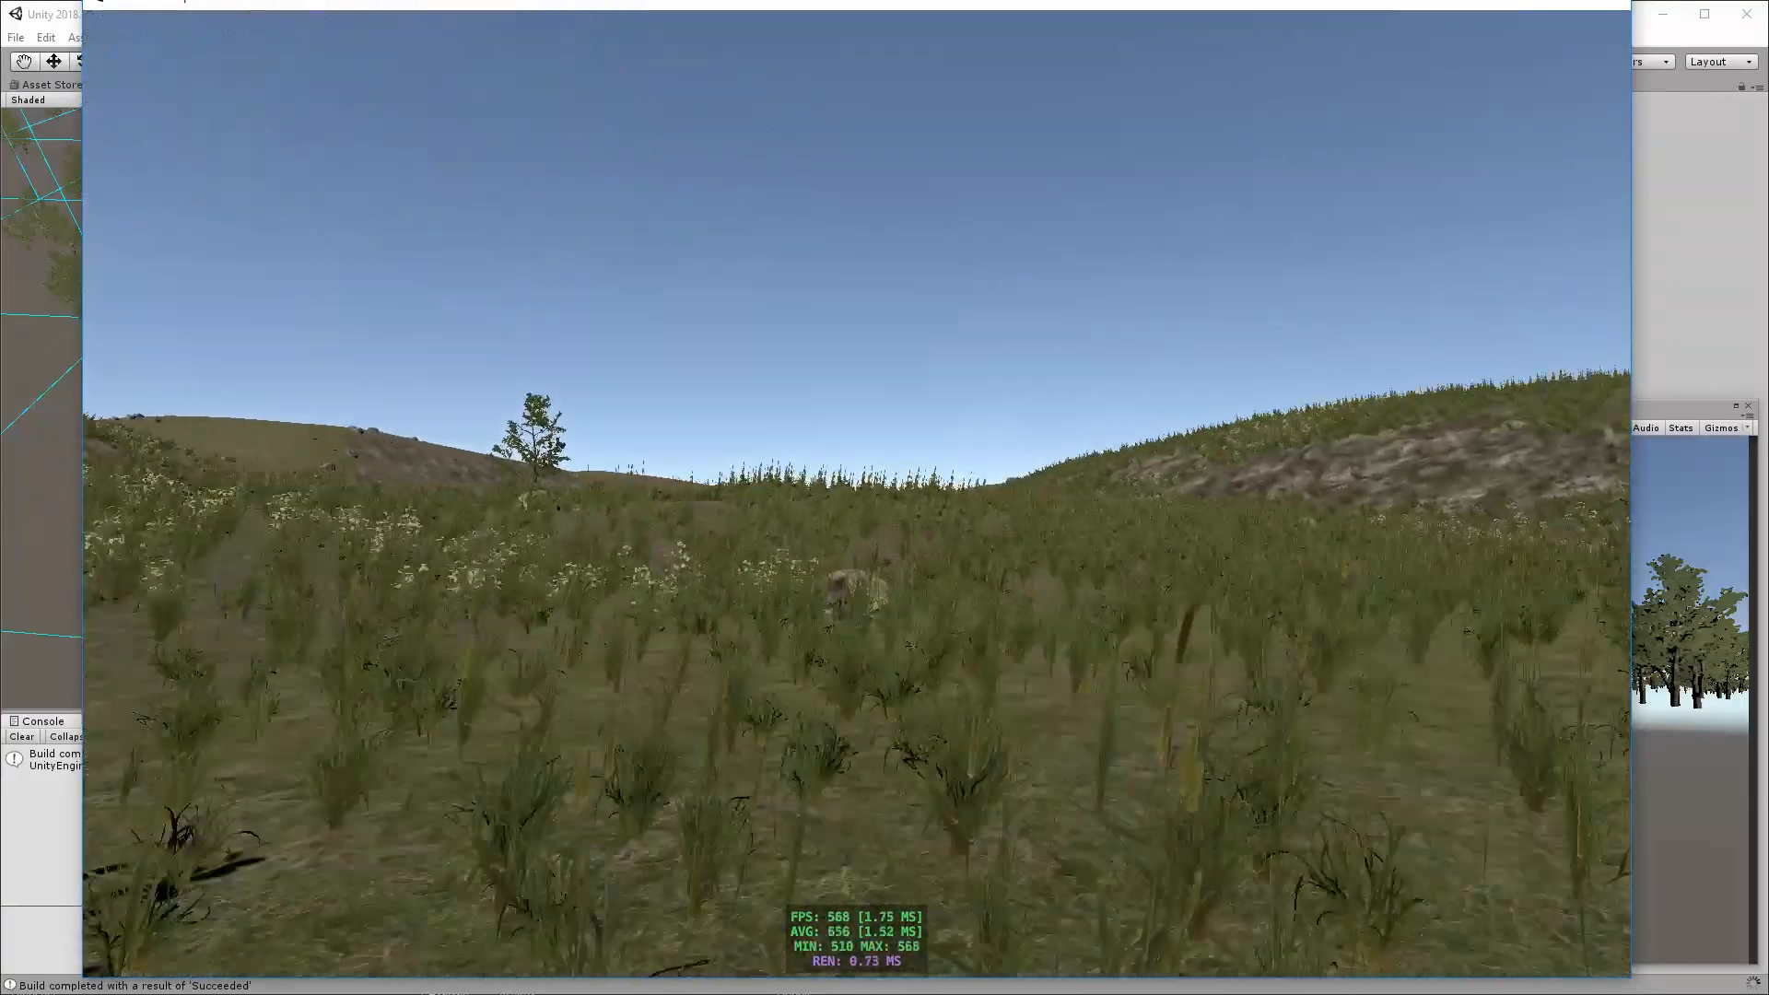
{"action": "key", "text": "w"}
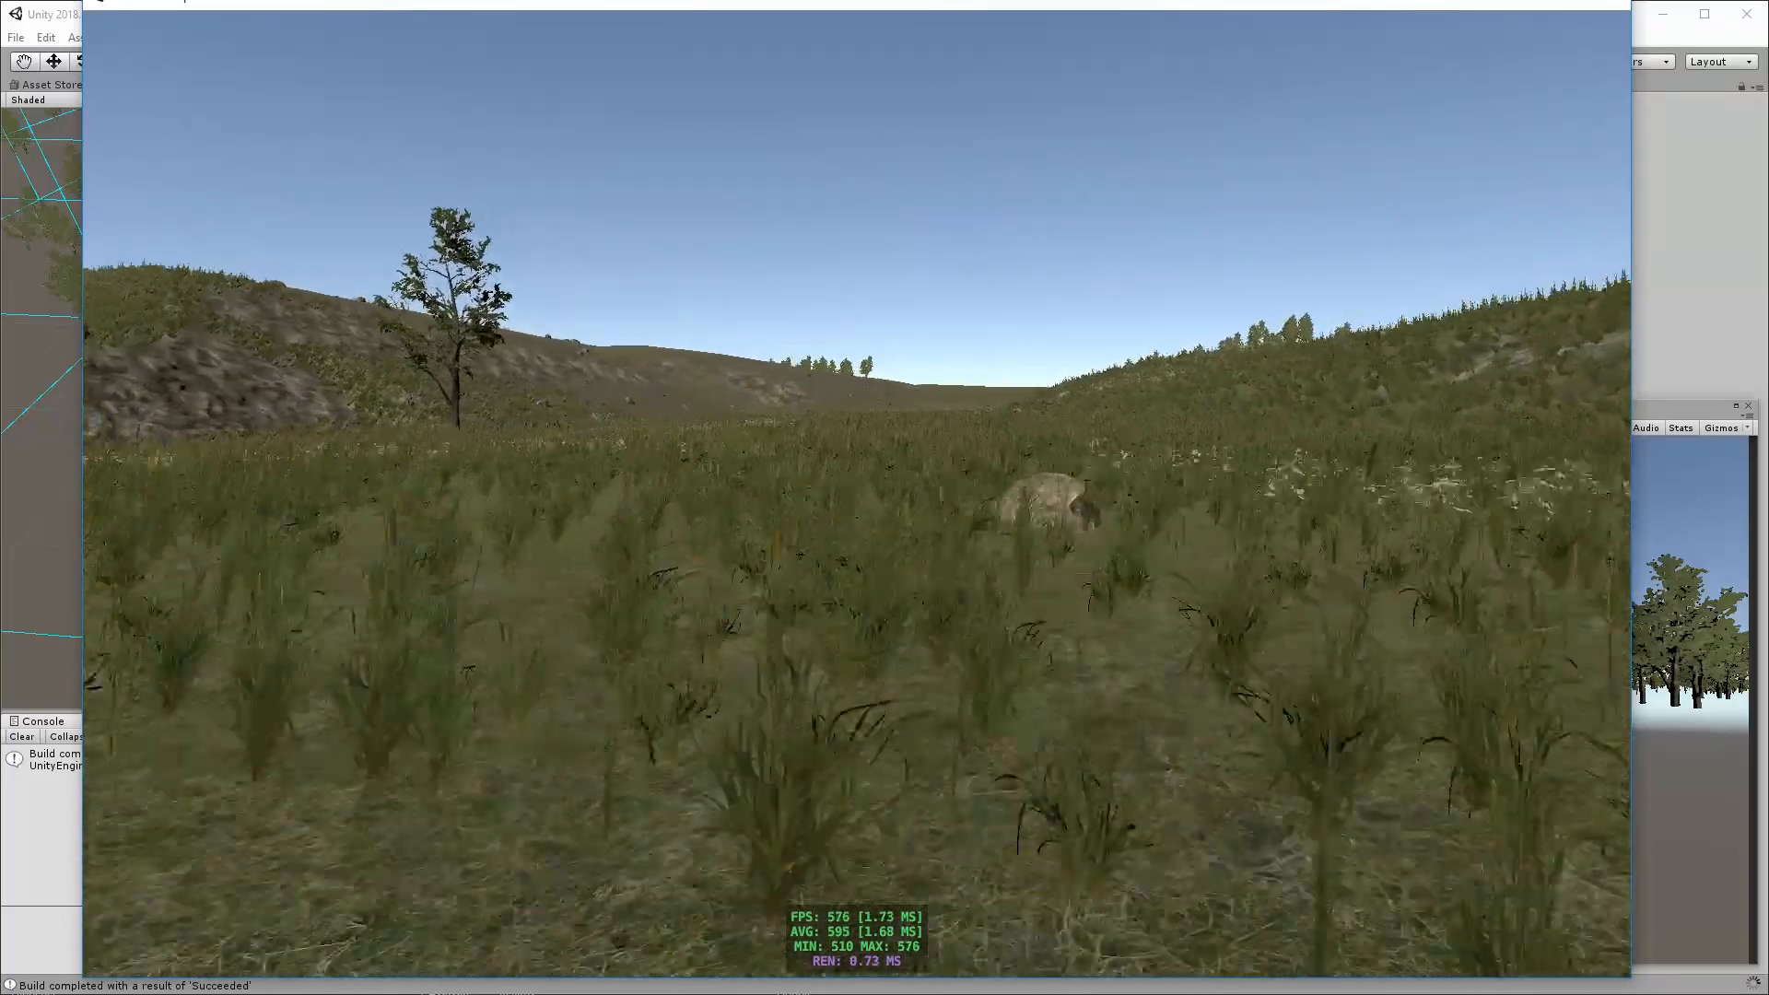
{"action": "key", "text": "w"}
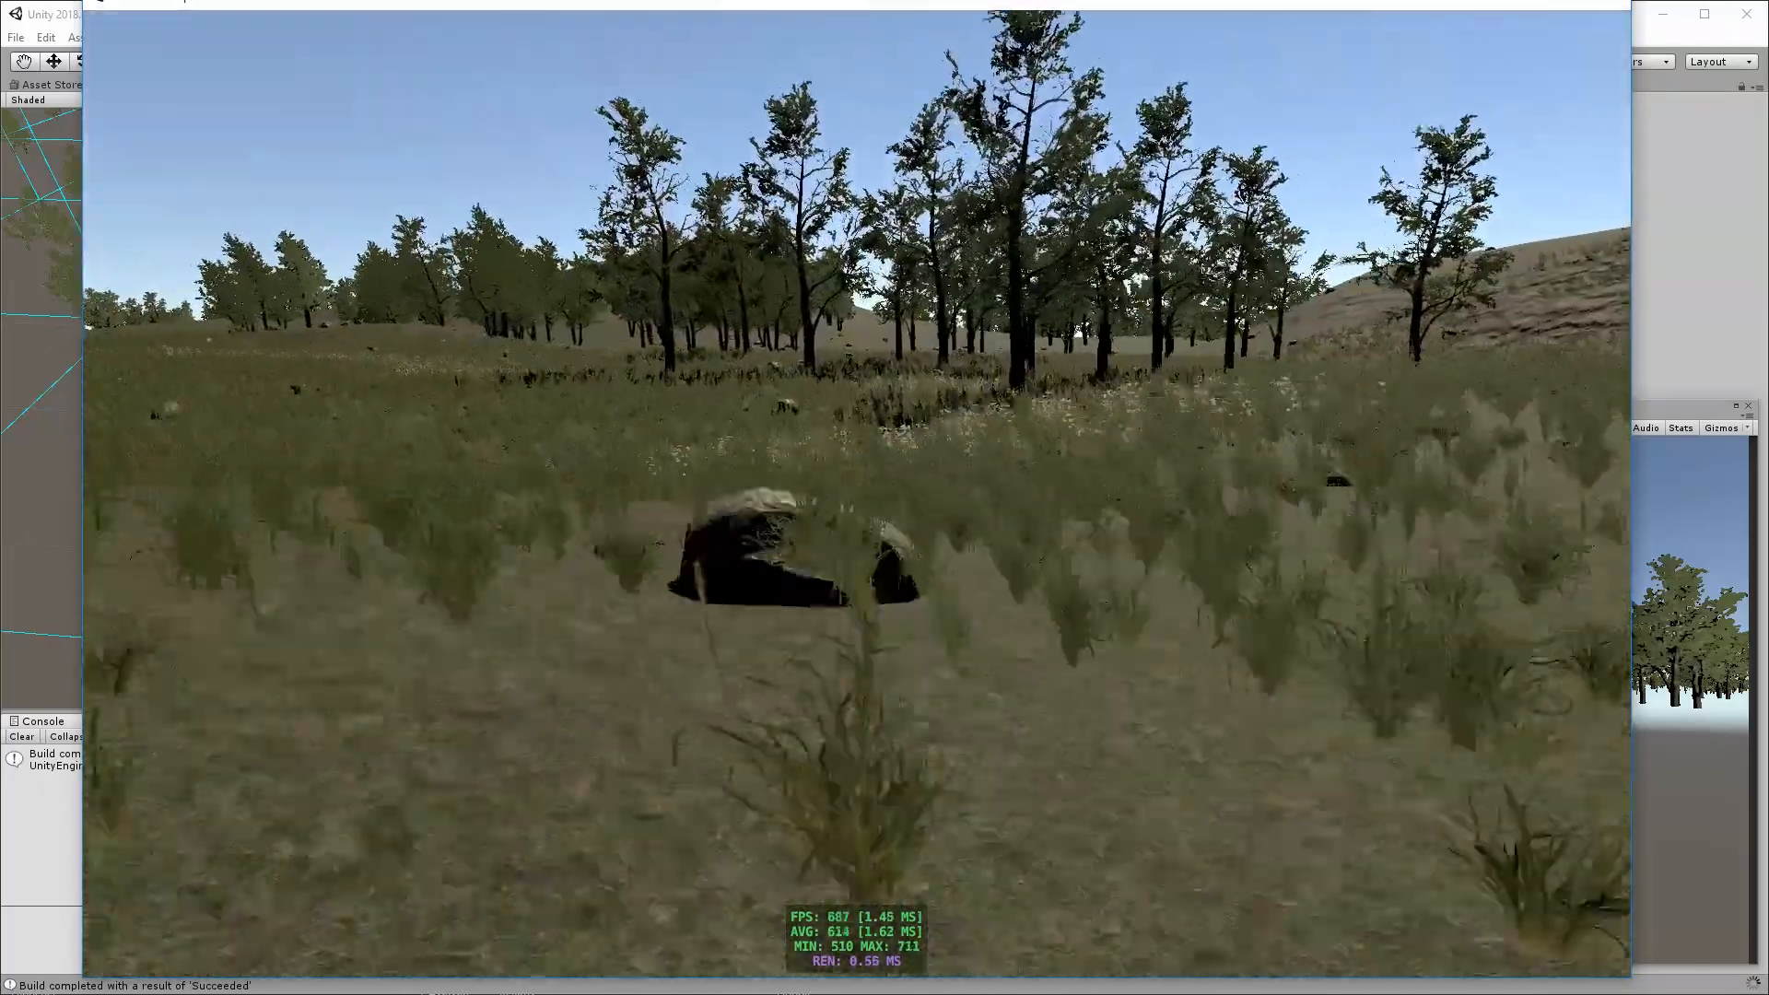
{"action": "key", "text": "w"}
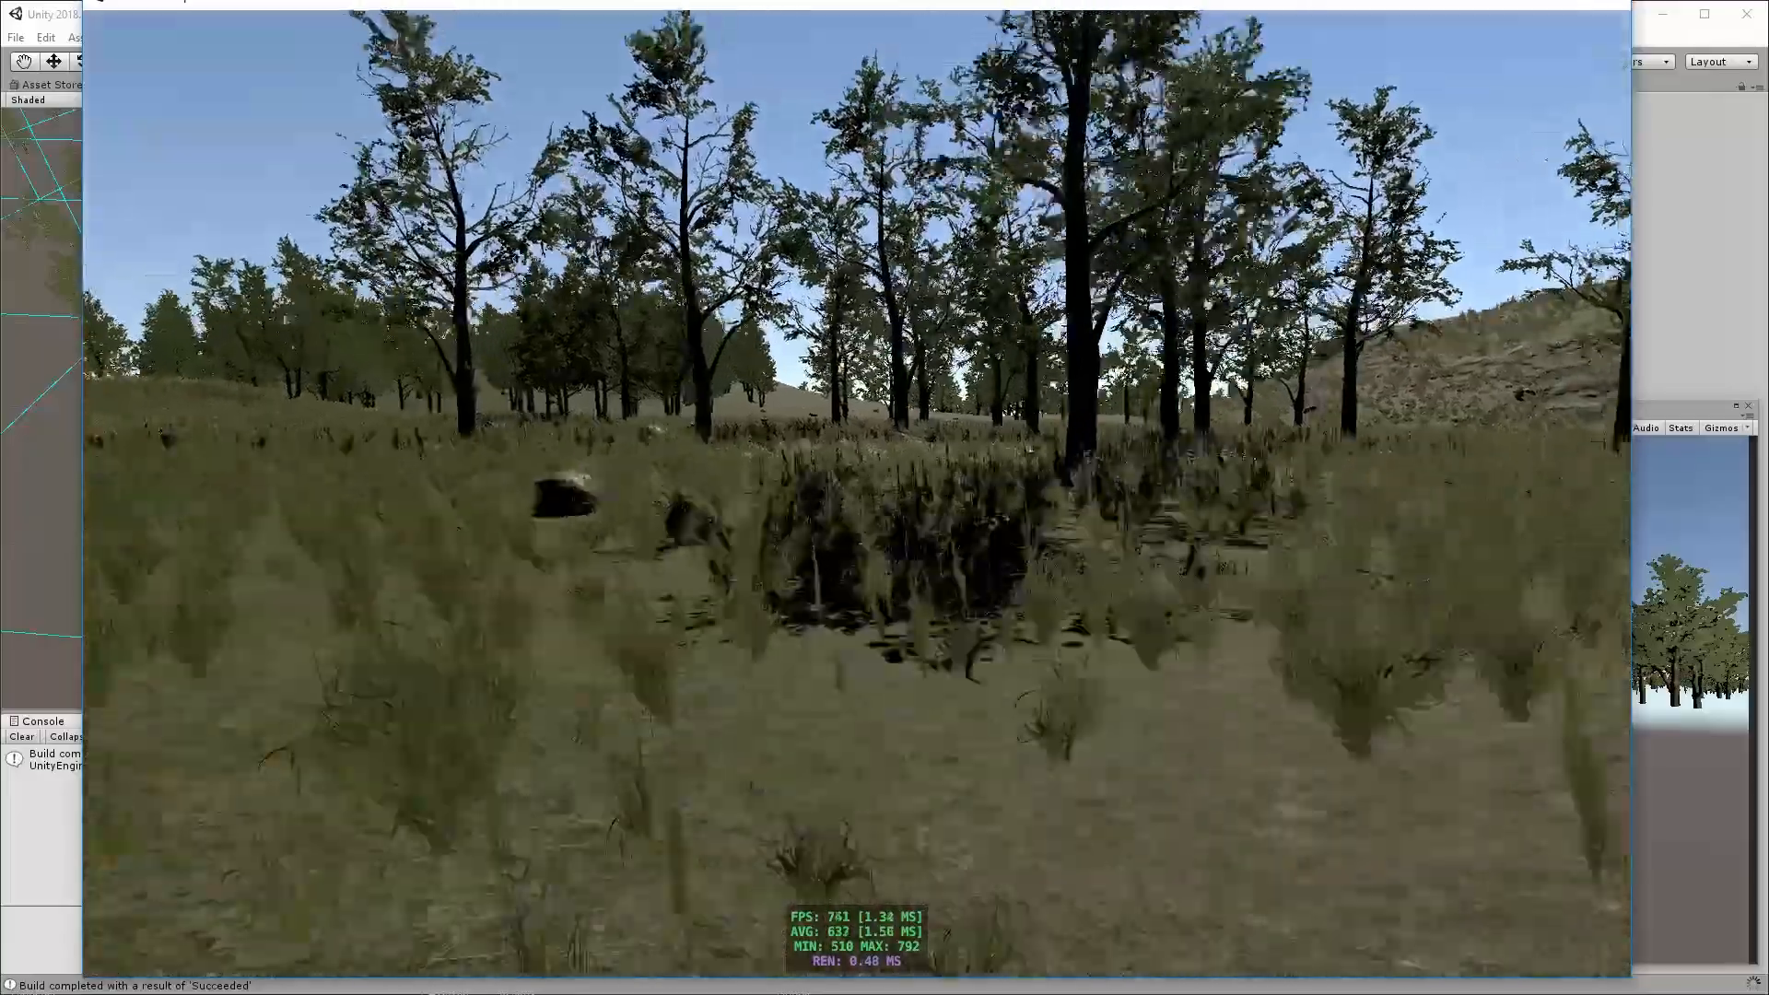
{"action": "key", "text": "w"}
Walk farther through the standalone build's forest and meadow, checking vegetation and frame rate, quit the build and clear Build Settings from the editor view
{"action": "key", "text": "w"}
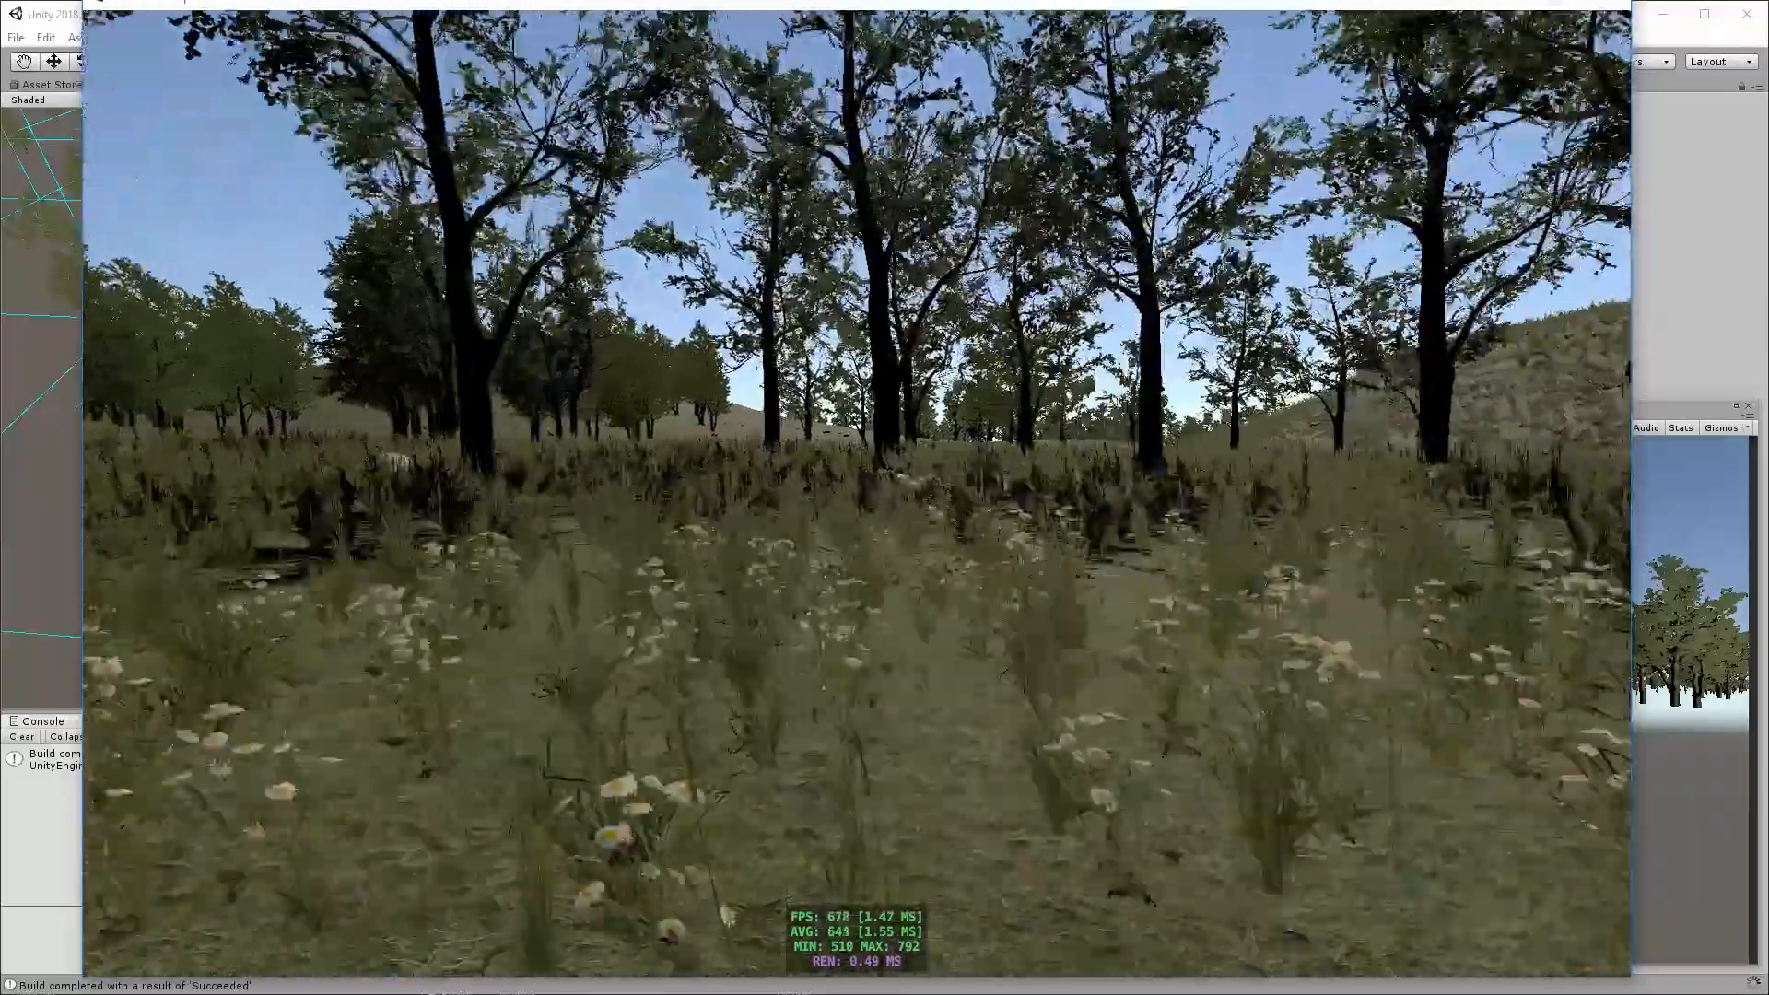
{"action": "key", "text": "w"}
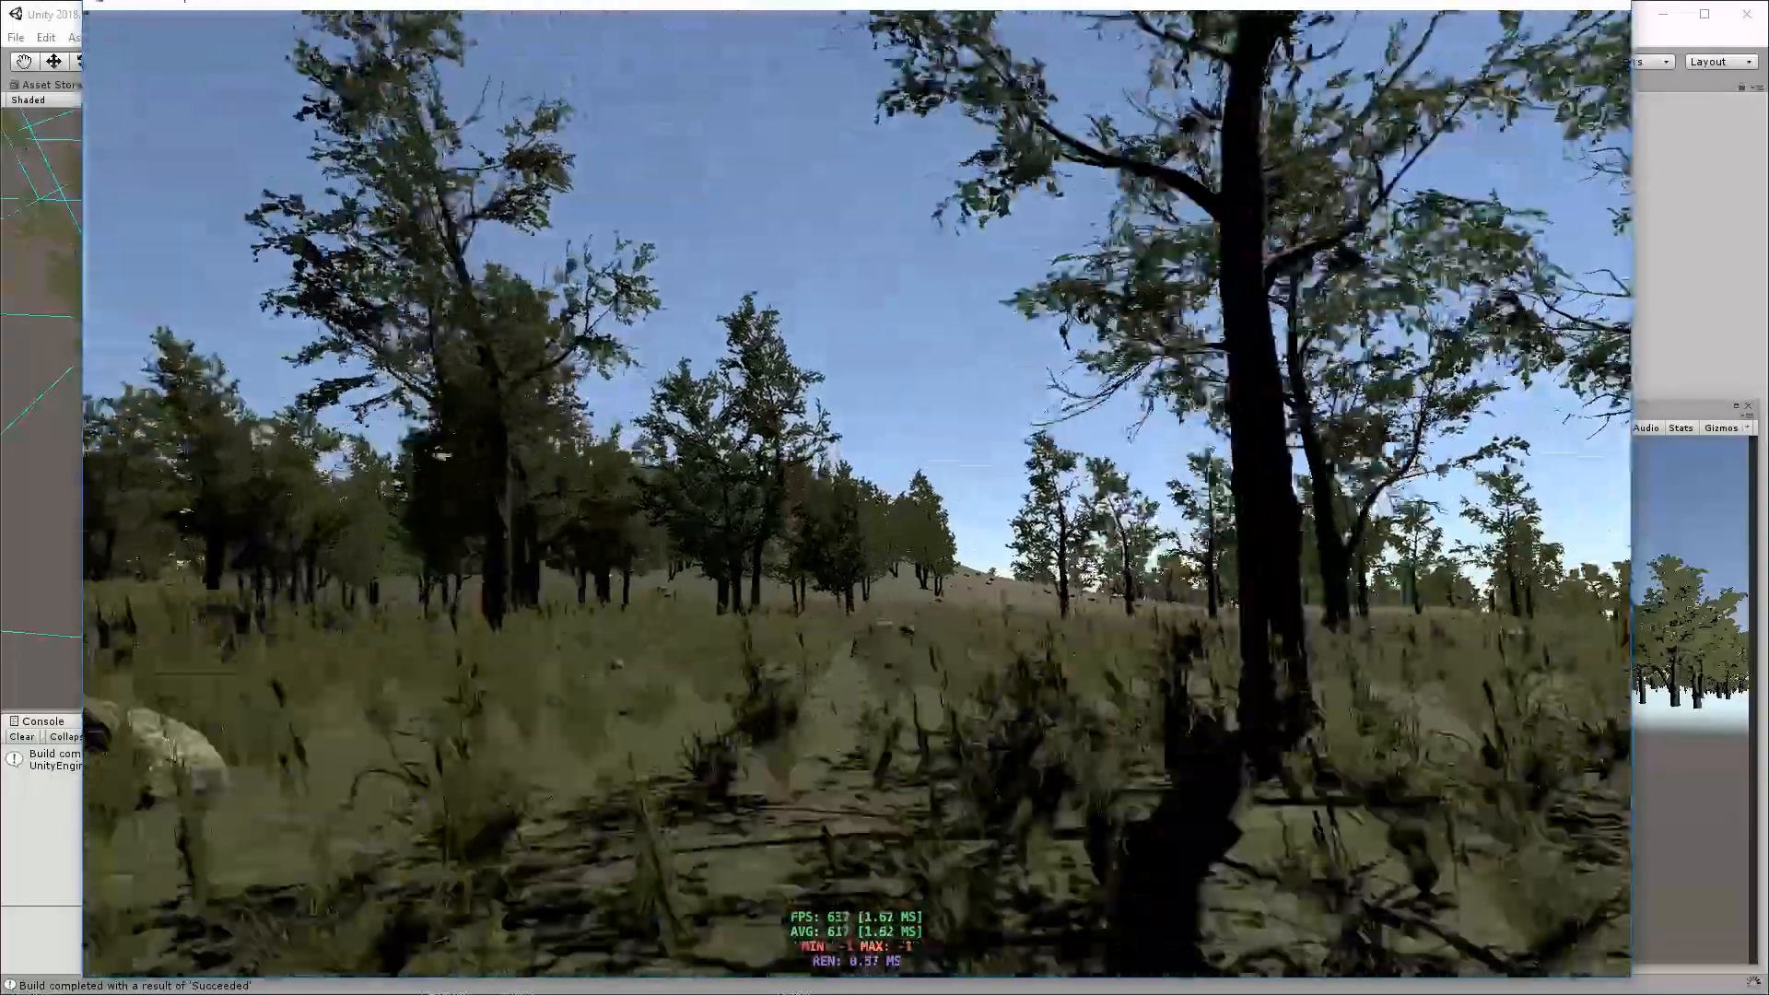
{"action": "key", "text": "w"}
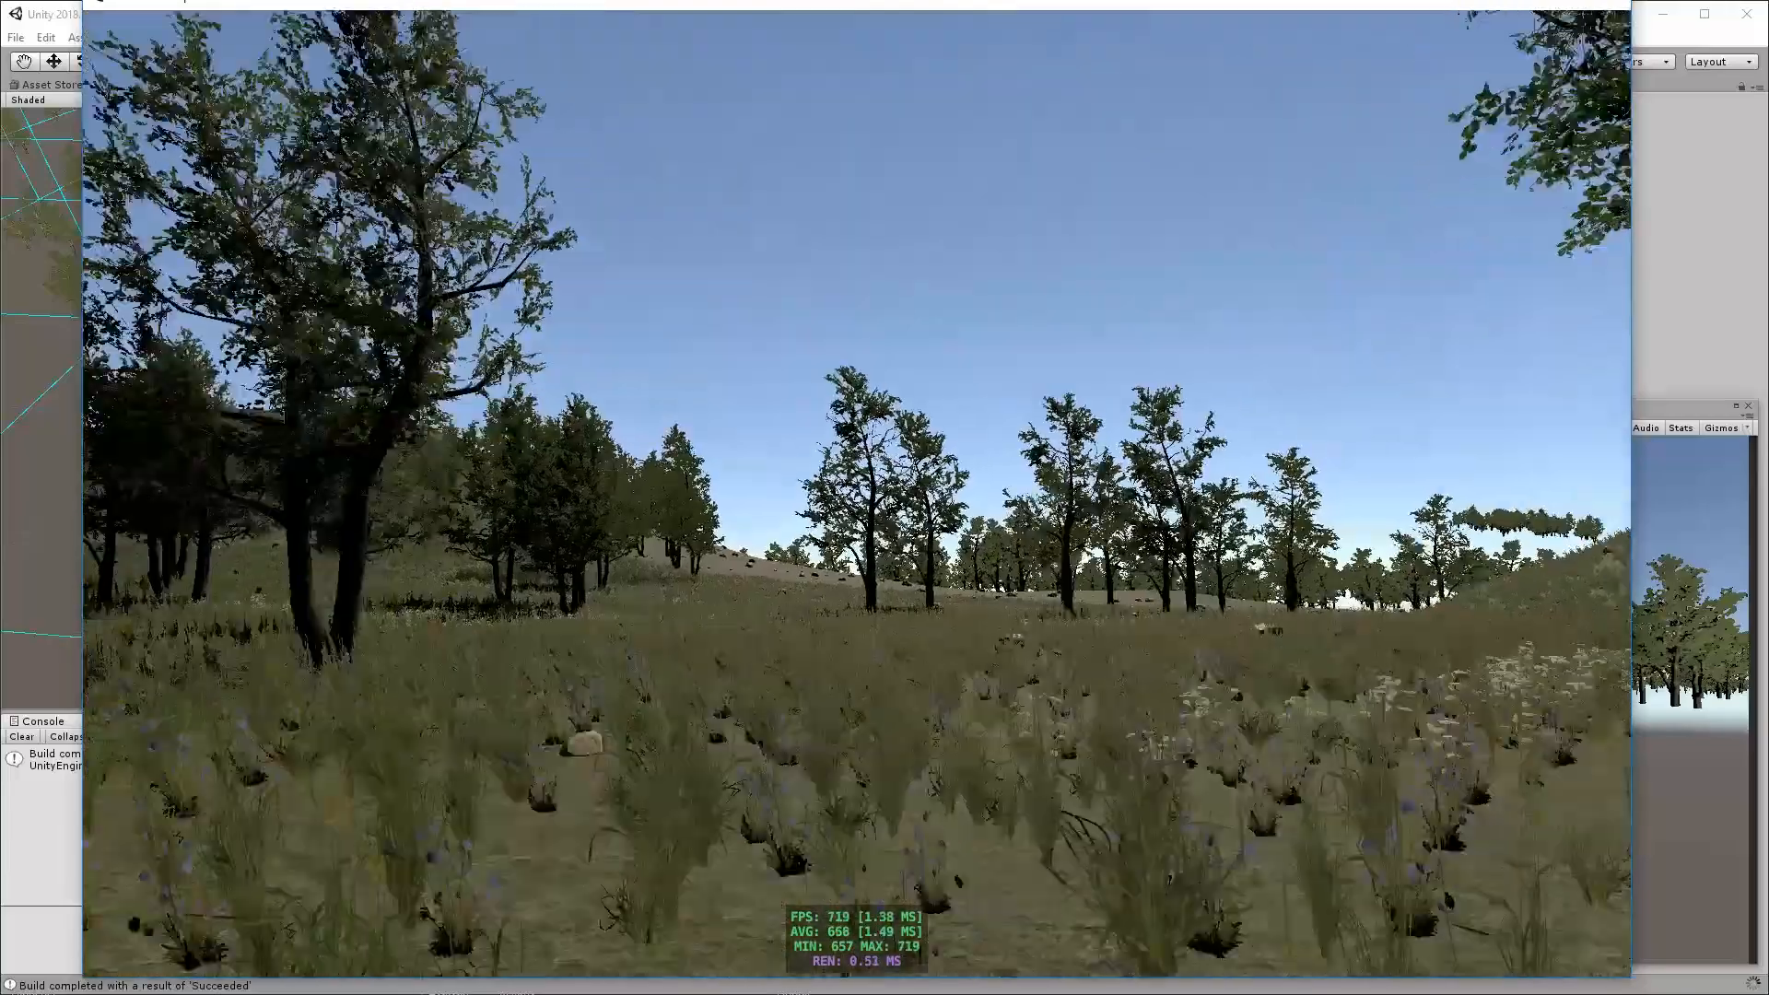
{"action": "key", "text": "w"}
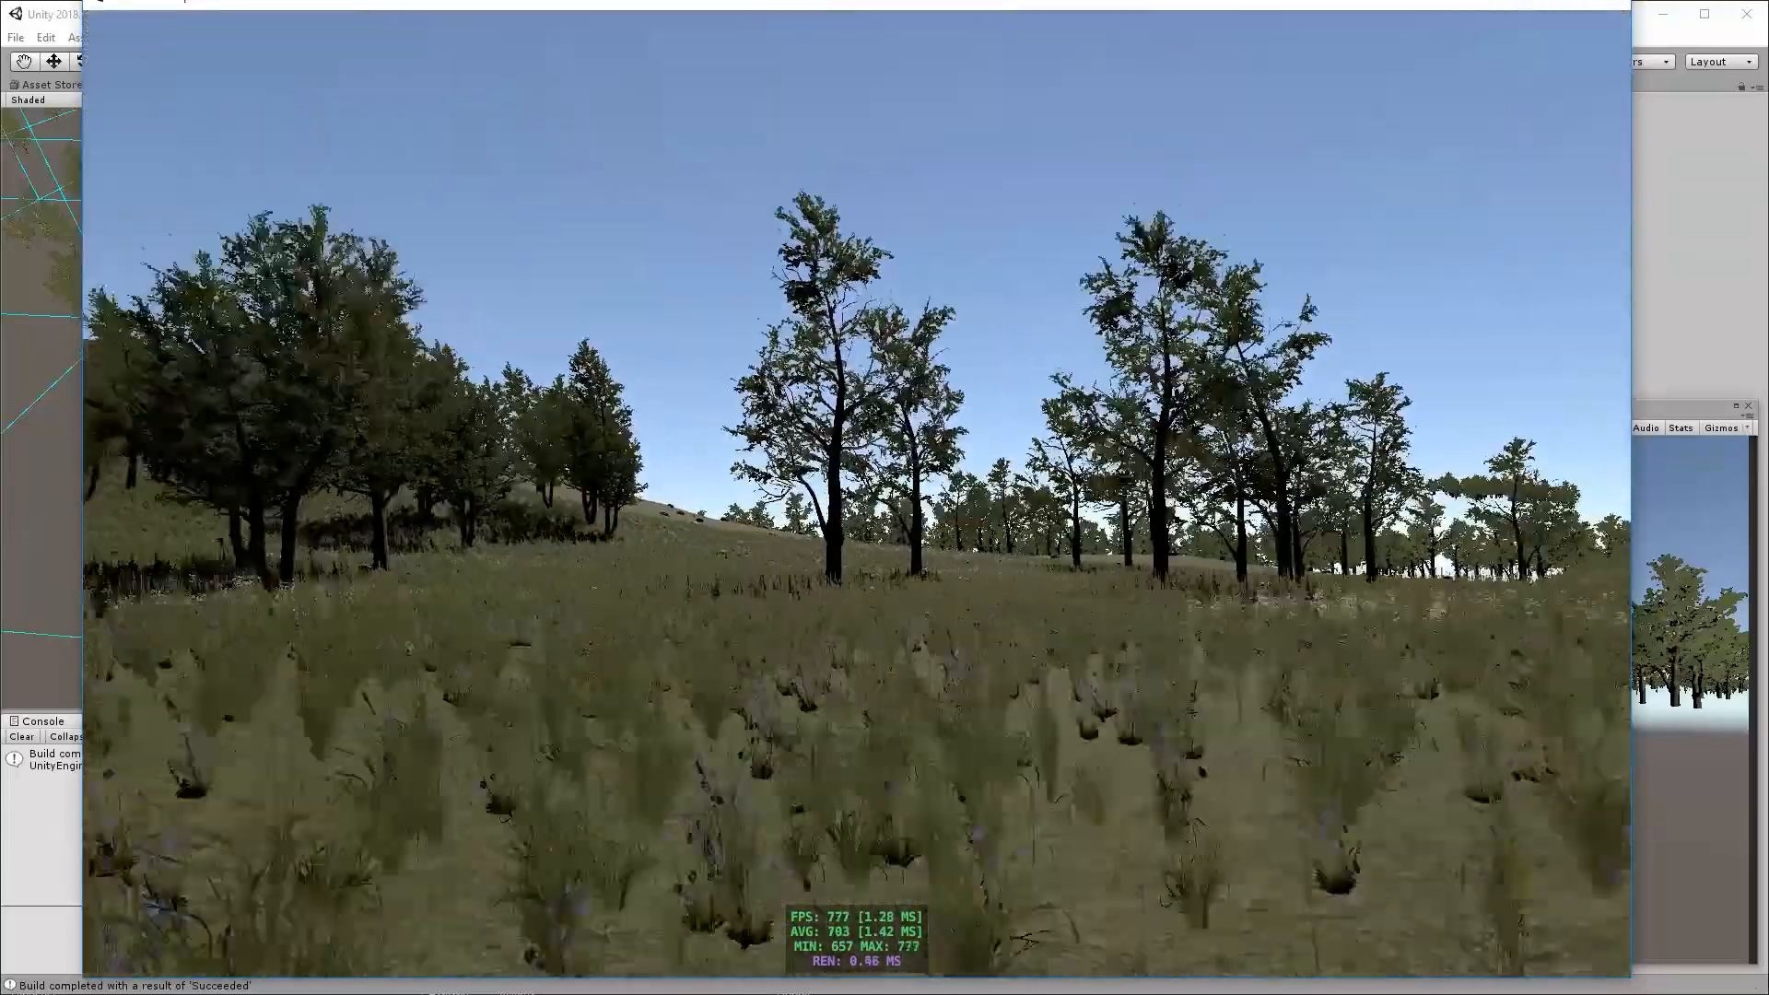
{"action": "key", "text": "w"}
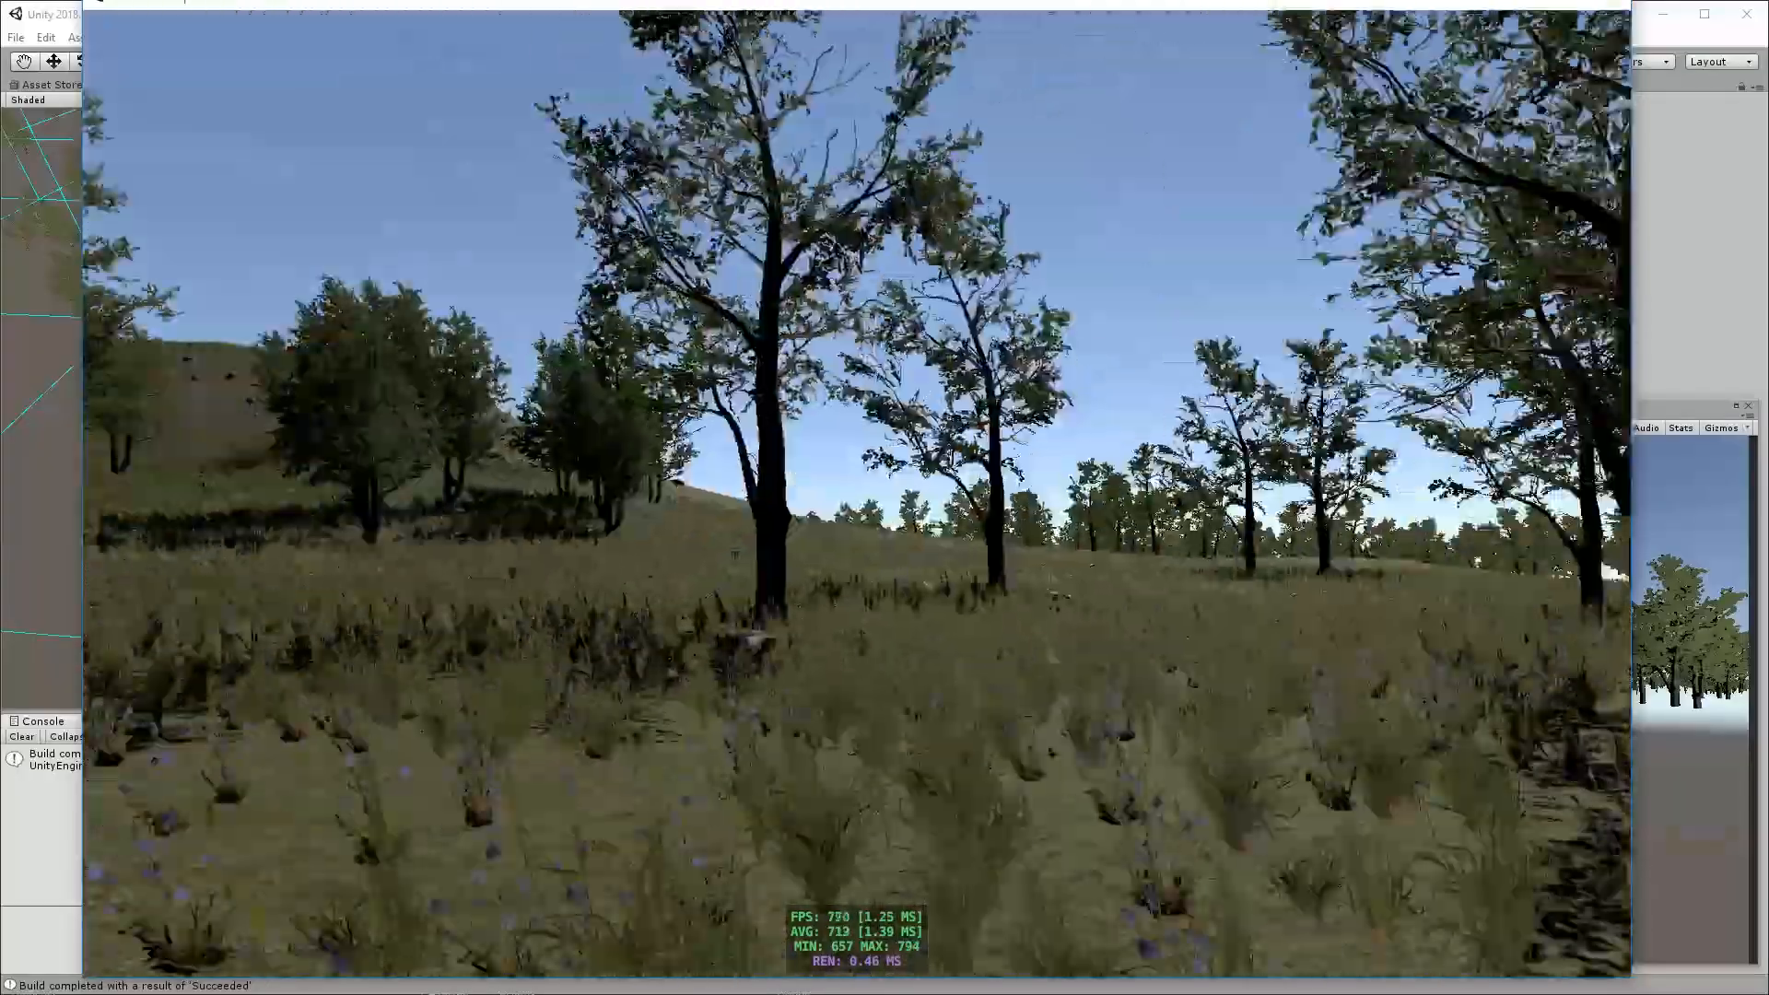
{"action": "key", "text": "w"}
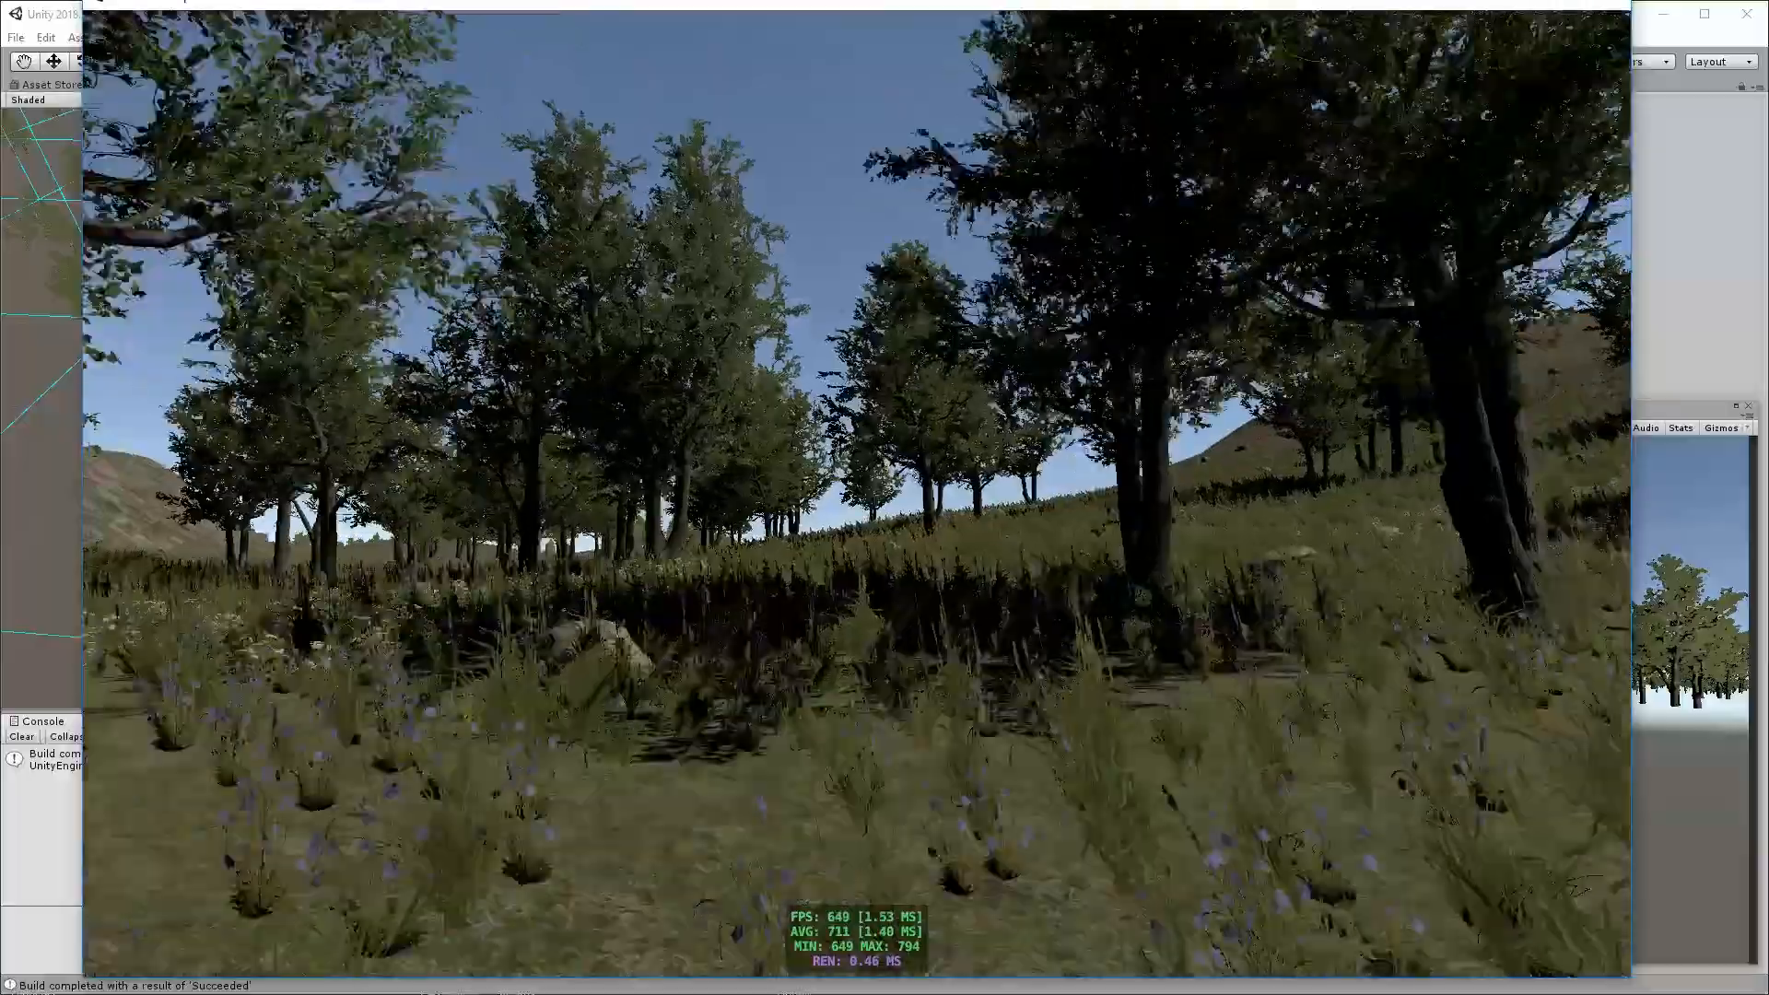
{"action": "key", "text": "w"}
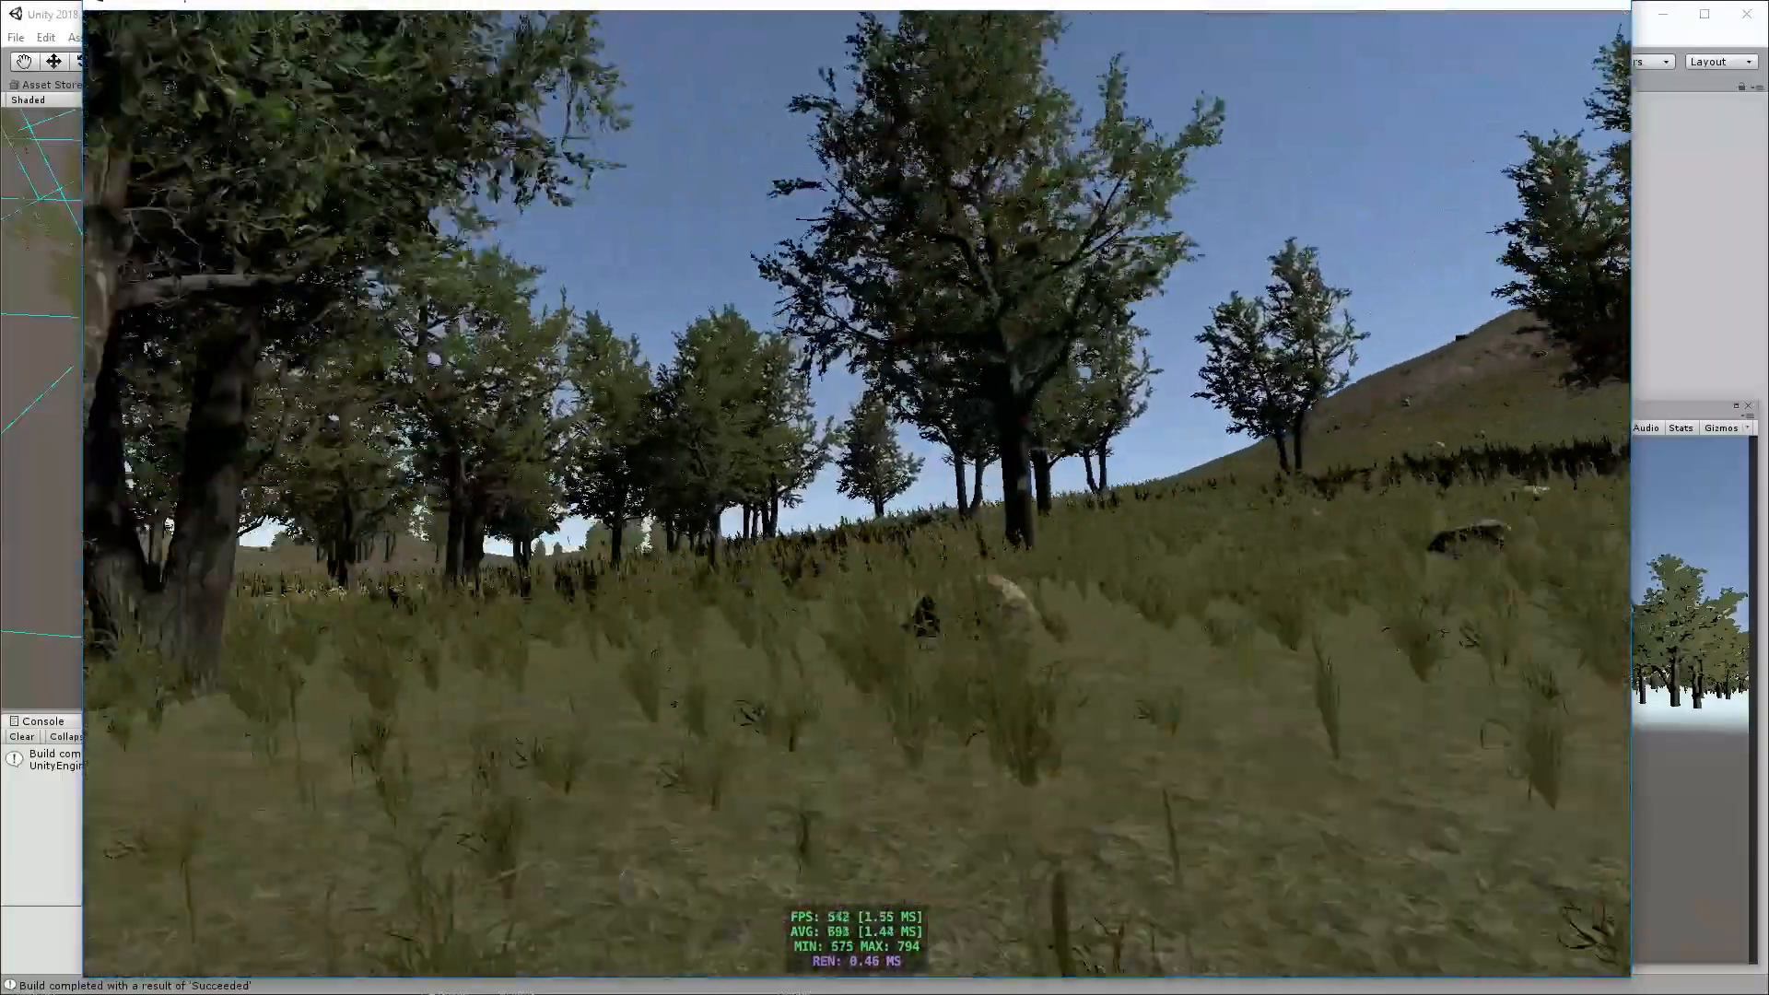
{"action": "key", "text": "w"}
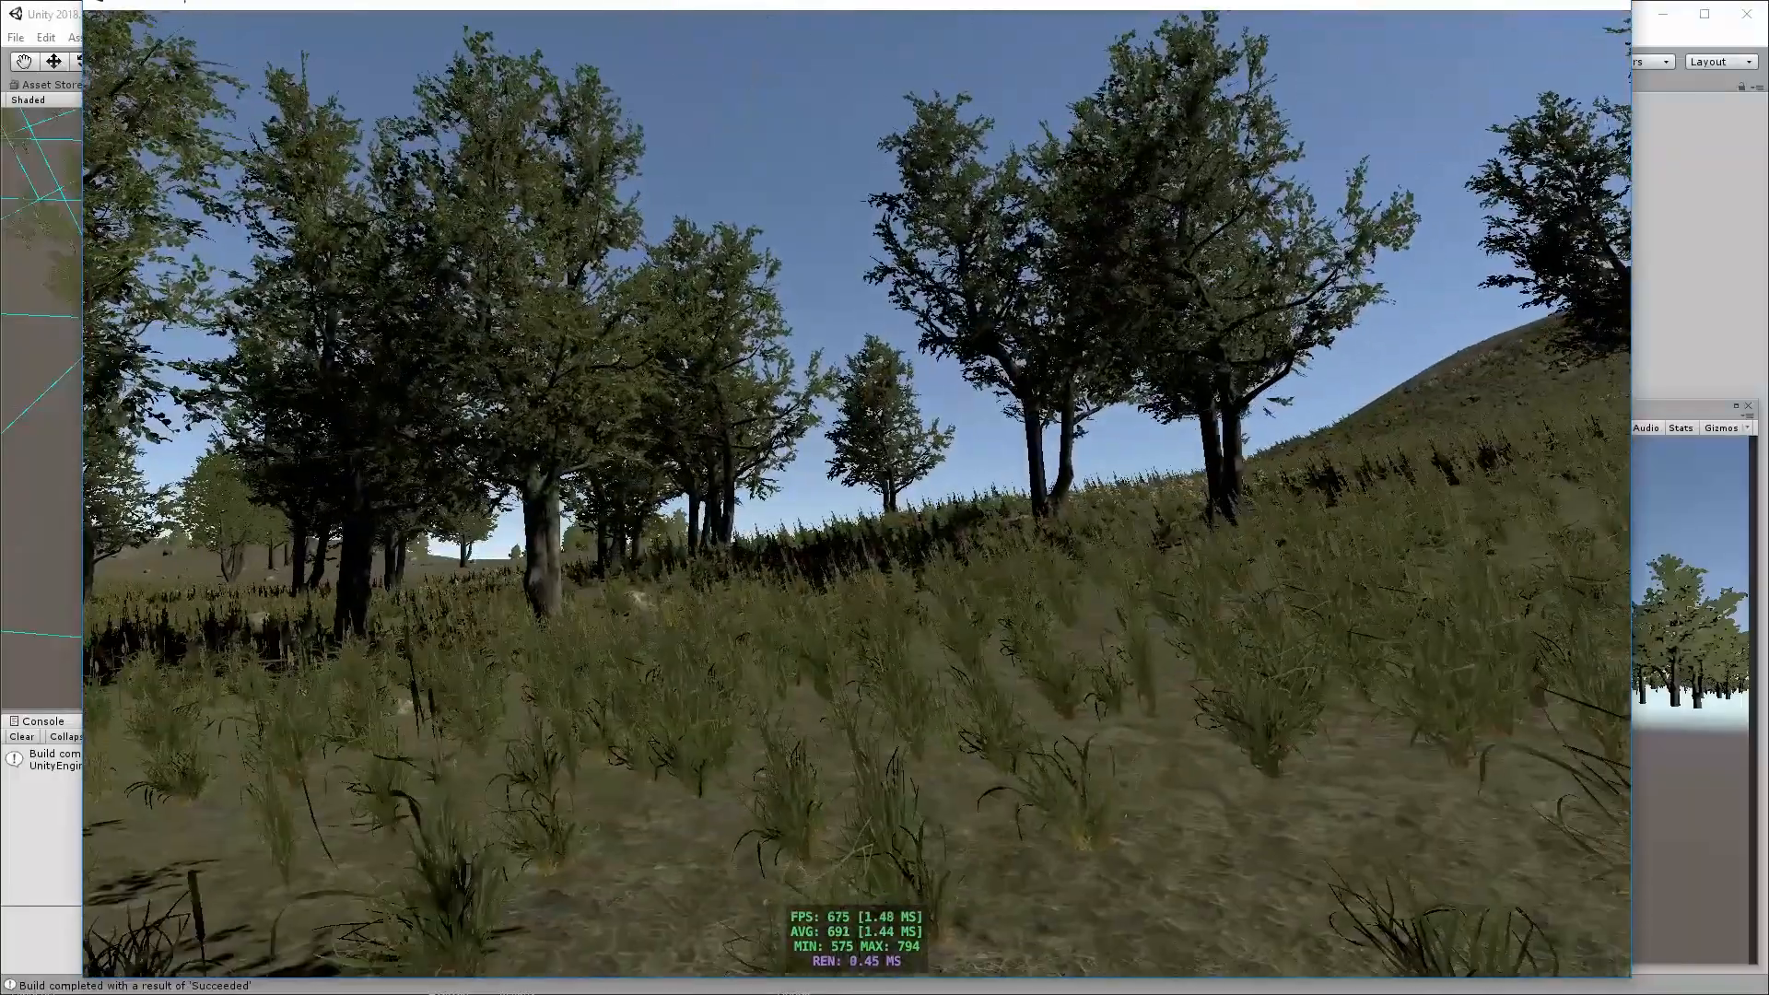
{"action": "key", "text": "alt+F4"}
{"action": "left_click", "coordinate": [1120, 200]}
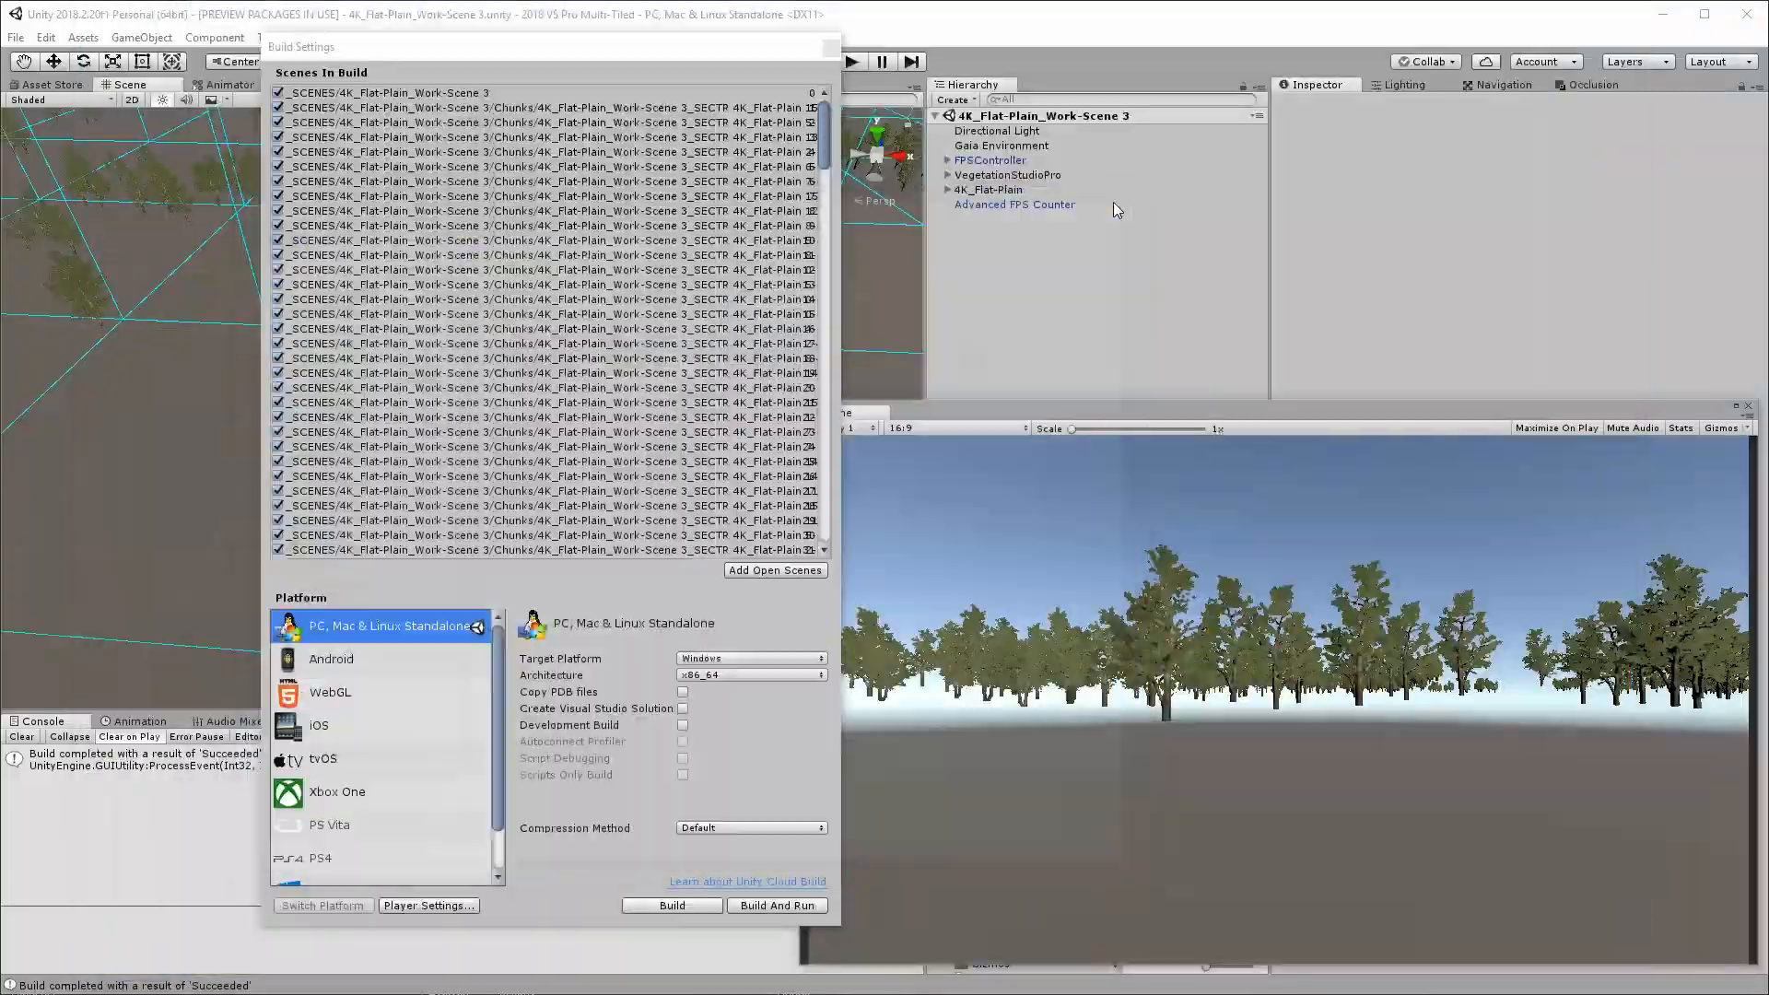
{"action": "left_click_drag", "start_coordinate": [692, 48], "coordinate": [0, 285]}
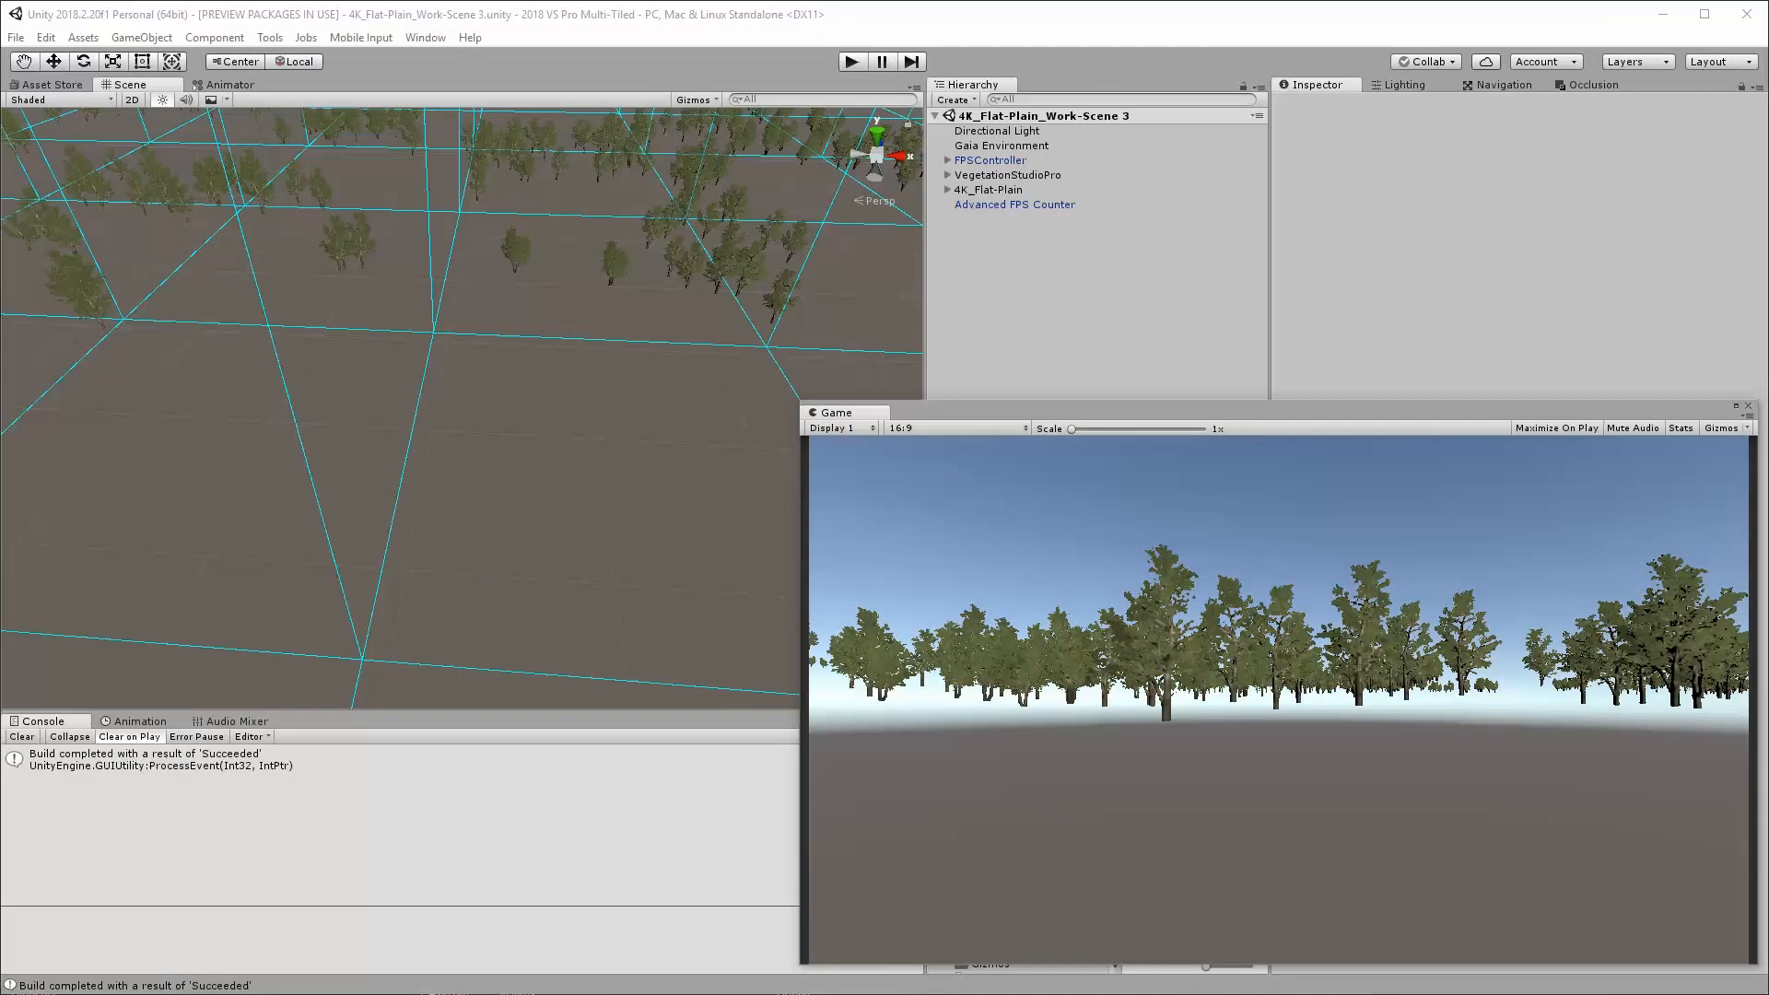
Examine the stored vegetation size and item counts in VegetationSystemPro's Persistent Vegetation Storage, and look over the vegetation across the terrain in the Scene view
{"action": "left_click", "coordinate": [946, 175]}
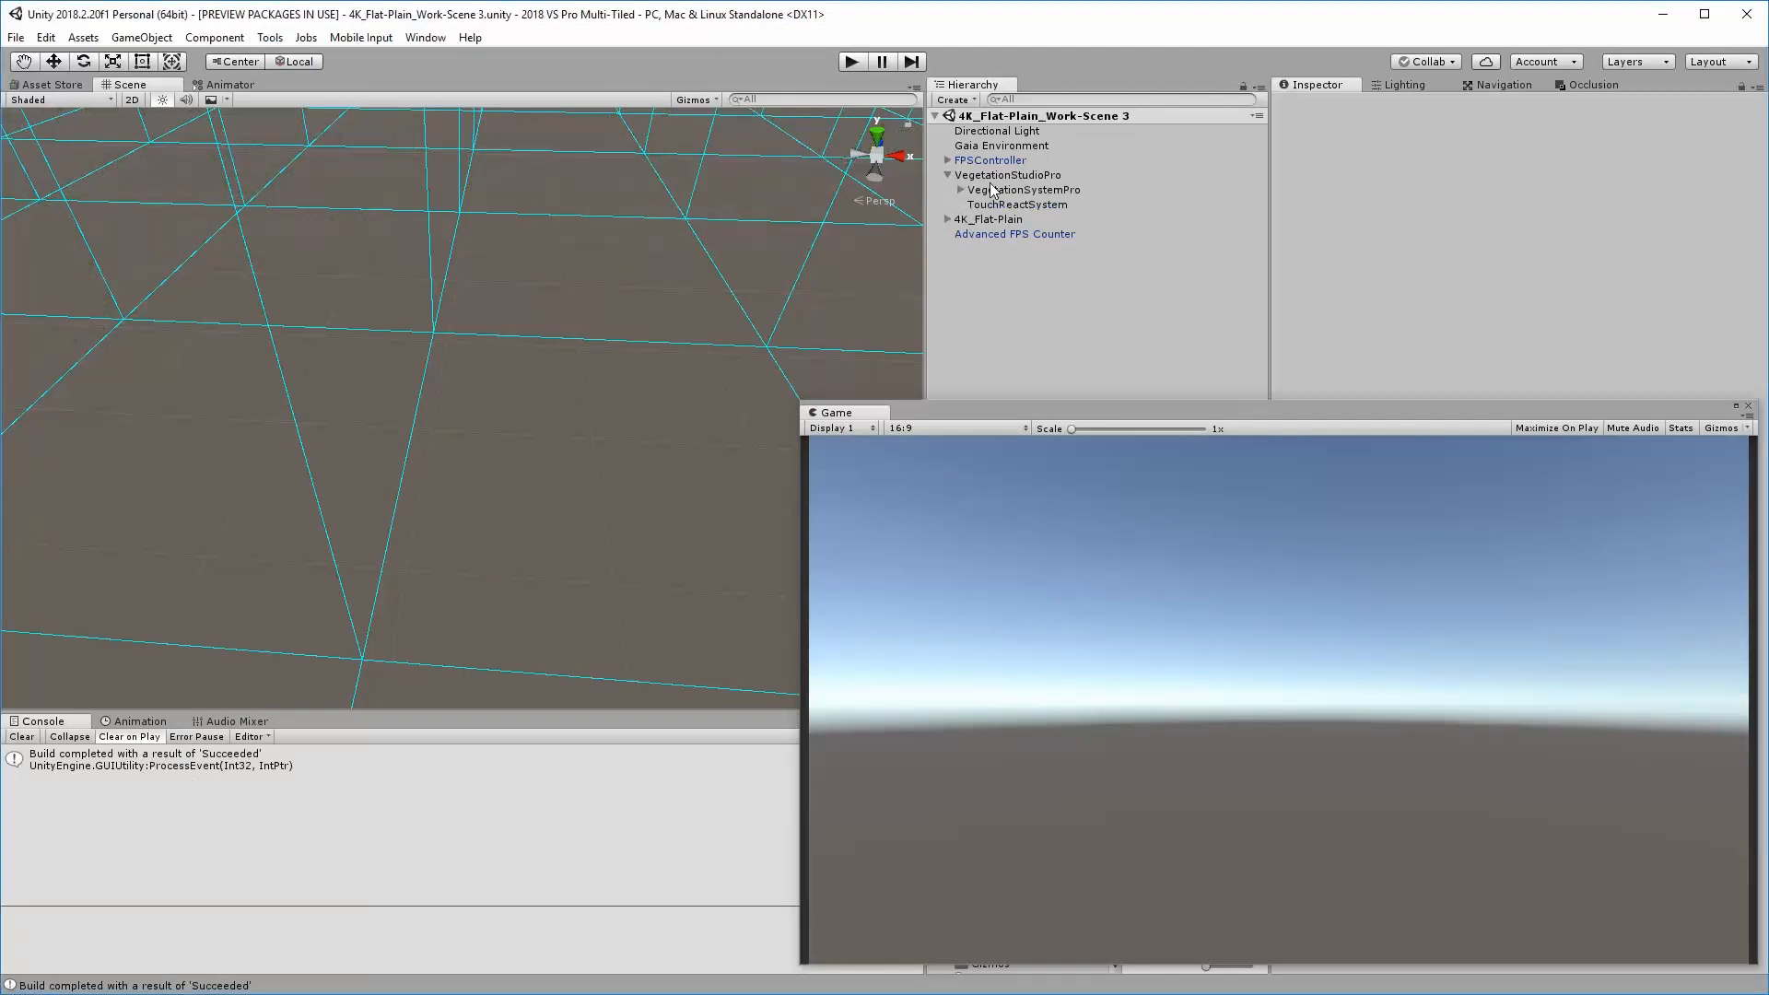
{"action": "left_click", "coordinate": [1004, 190]}
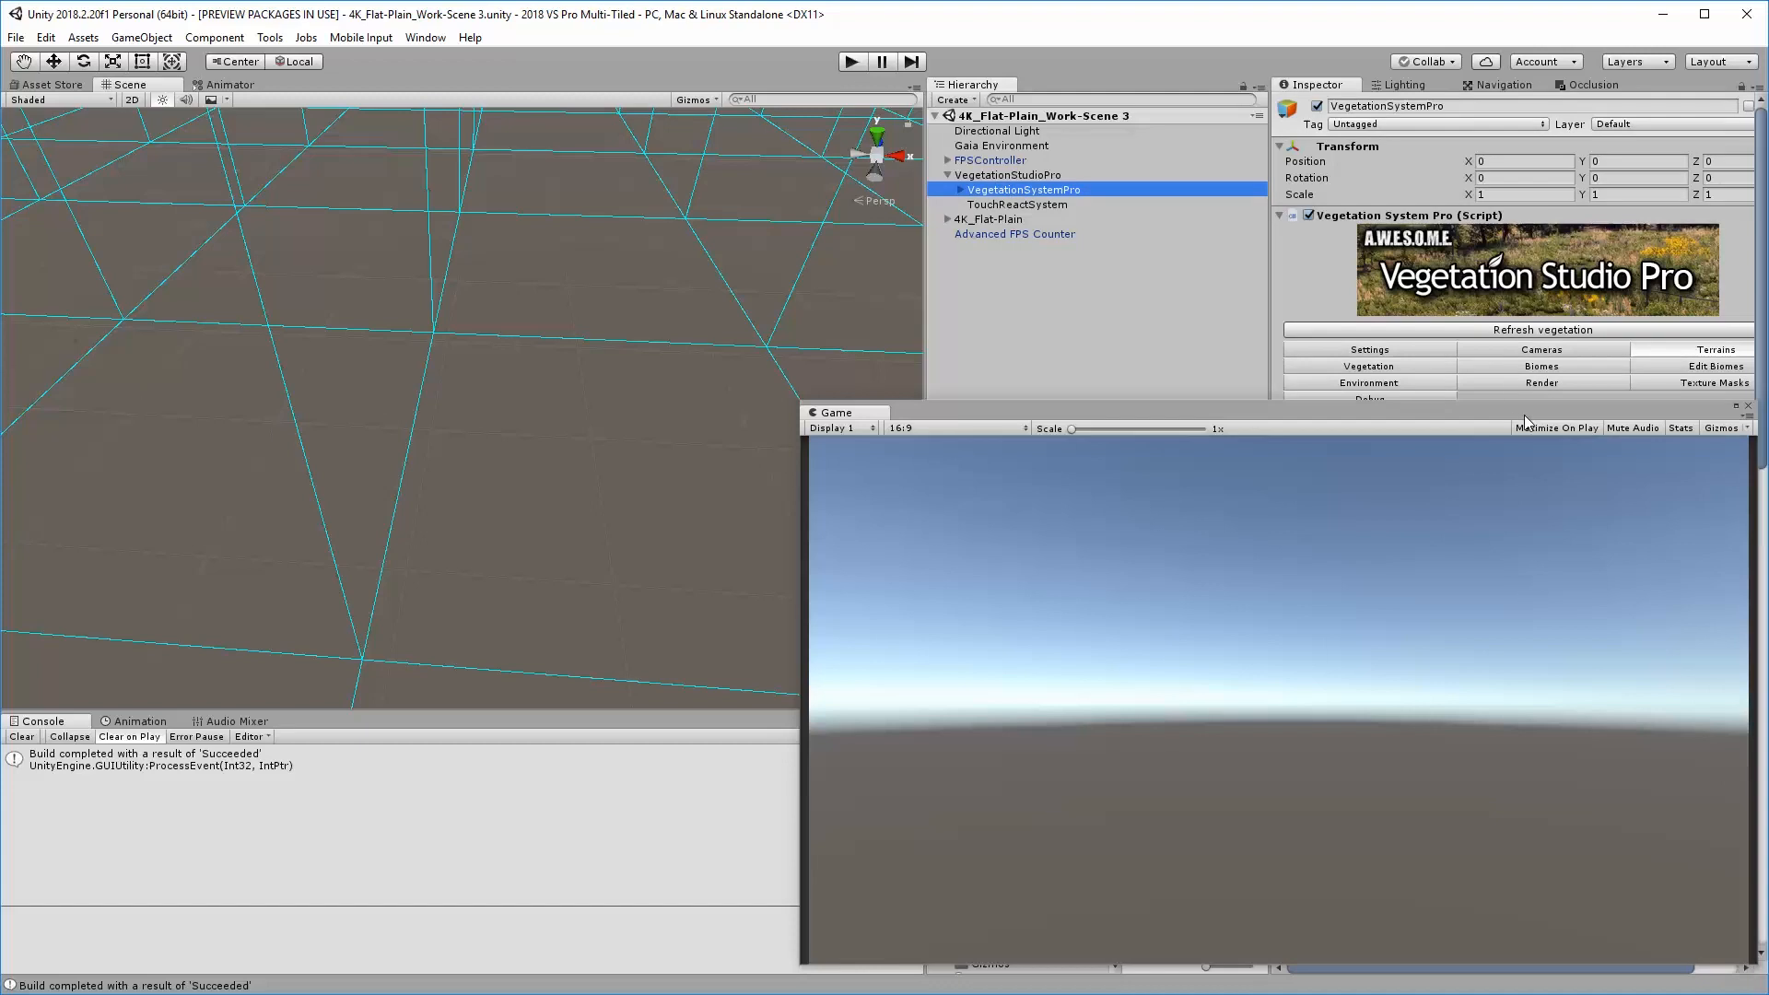
{"action": "left_click_drag", "start_coordinate": [1503, 411], "coordinate": [1768, 408]}
{"action": "scroll", "coordinate": [1749, 514], "scroll_direction": "down", "scroll_amount": 3}
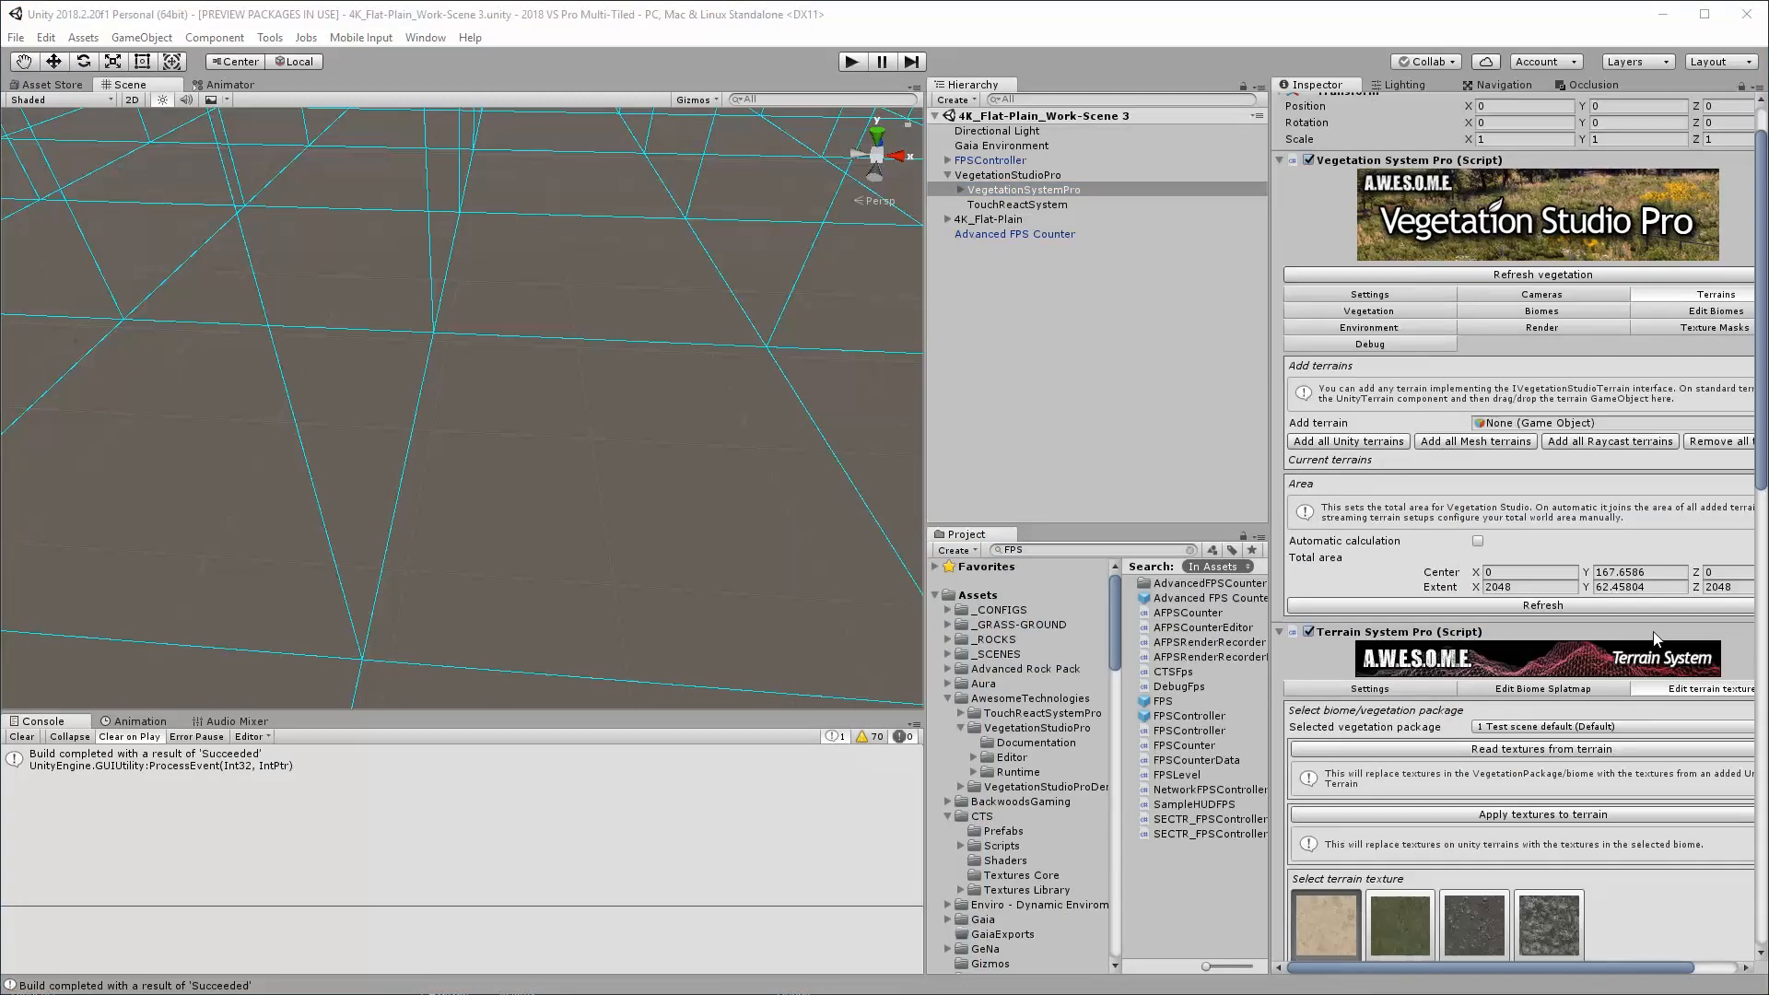
{"action": "scroll", "coordinate": [1664, 747], "scroll_direction": "down", "scroll_amount": 15}
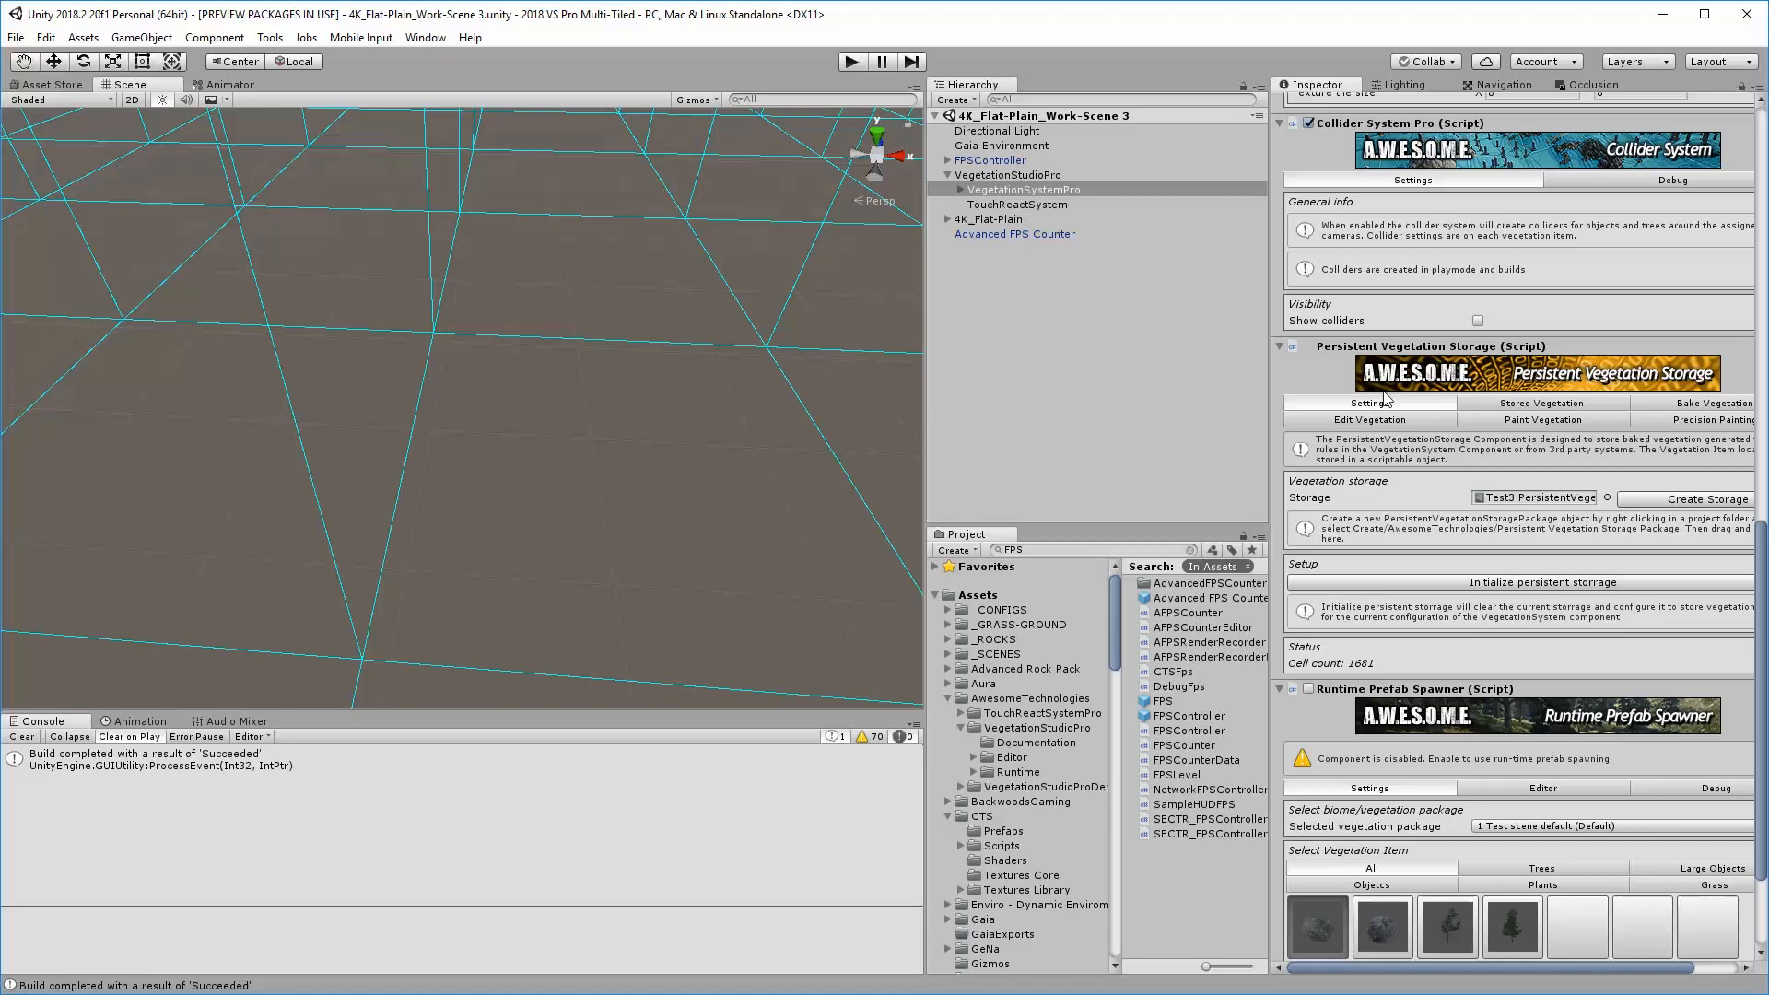
{"action": "left_click", "coordinate": [1509, 405]}
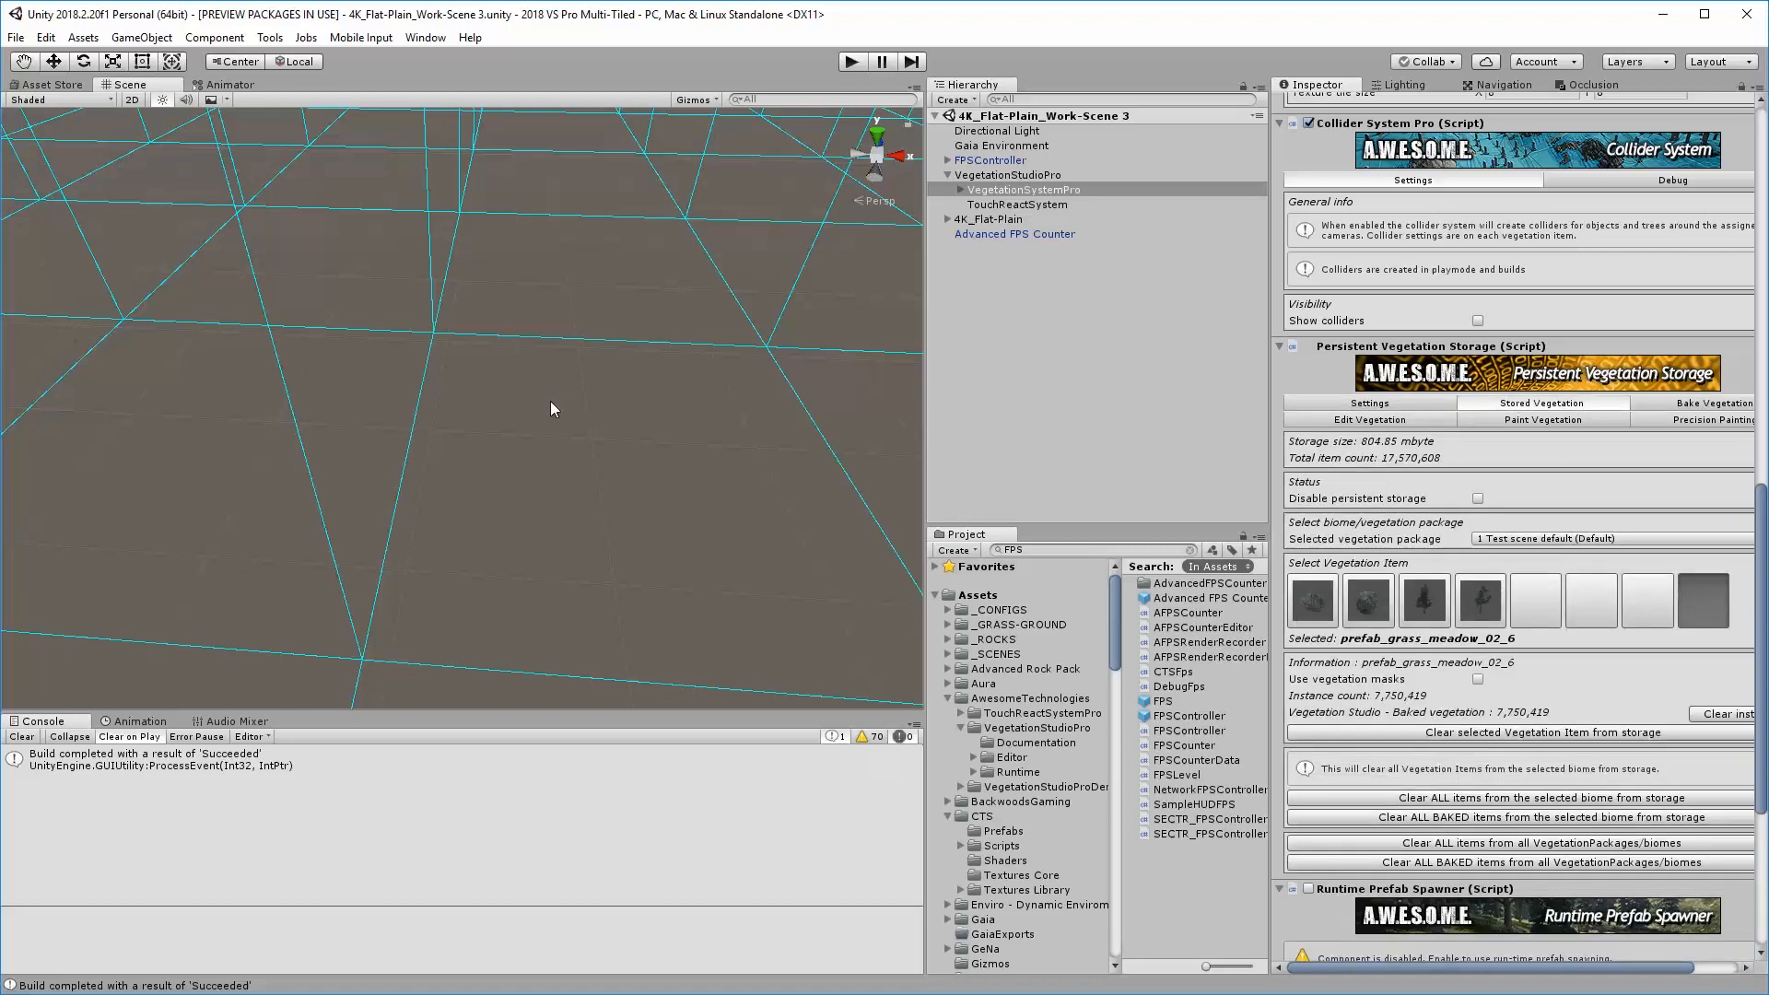
{"action": "left_click_drag", "start_coordinate": [550, 401], "coordinate": [638, 363], "text": "alt"}
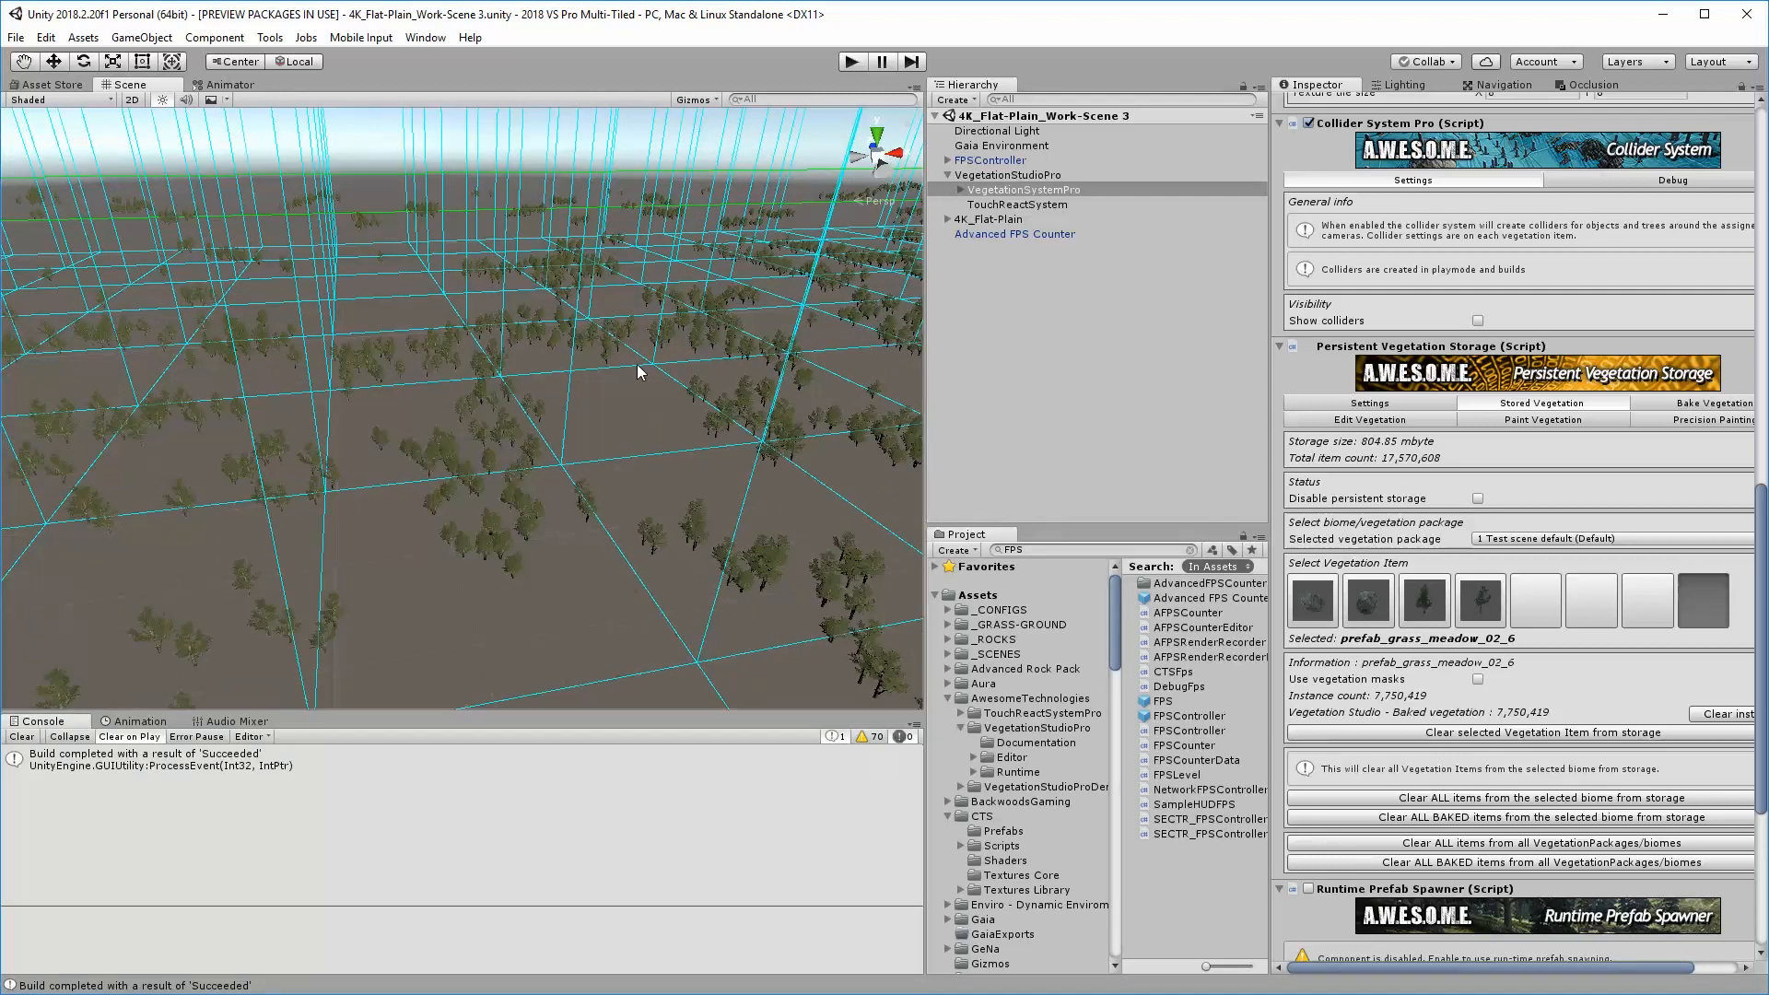